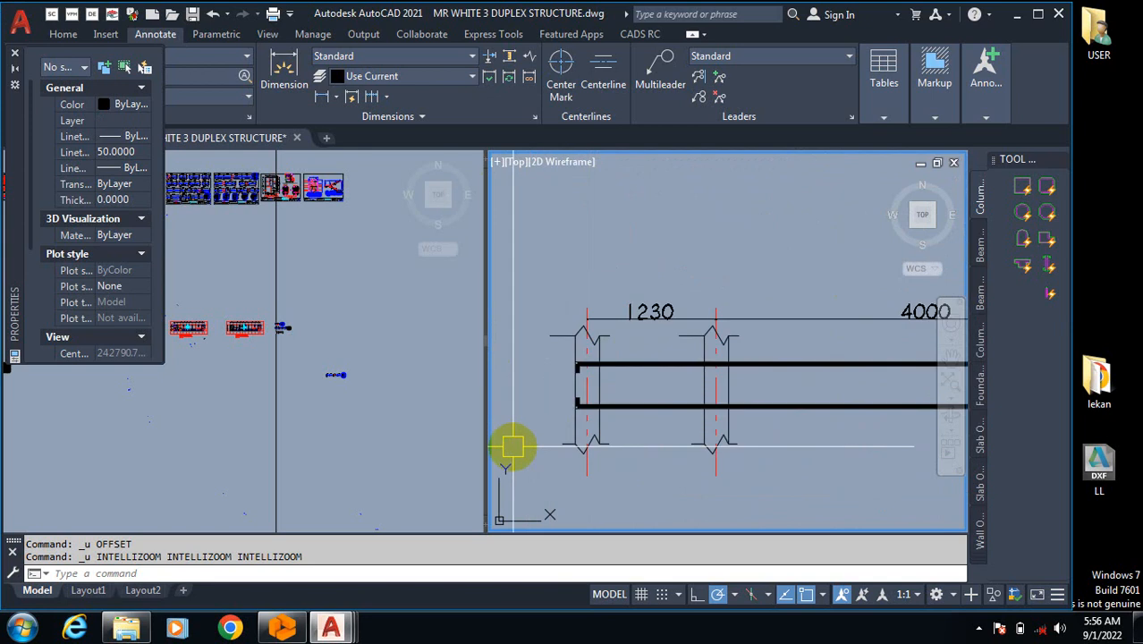
Step: Examine the unfinished beam elevation, then the F. BEAM 6 label and the vertical span dimensions on the floor plan
scroll(559, 383, up, 3)
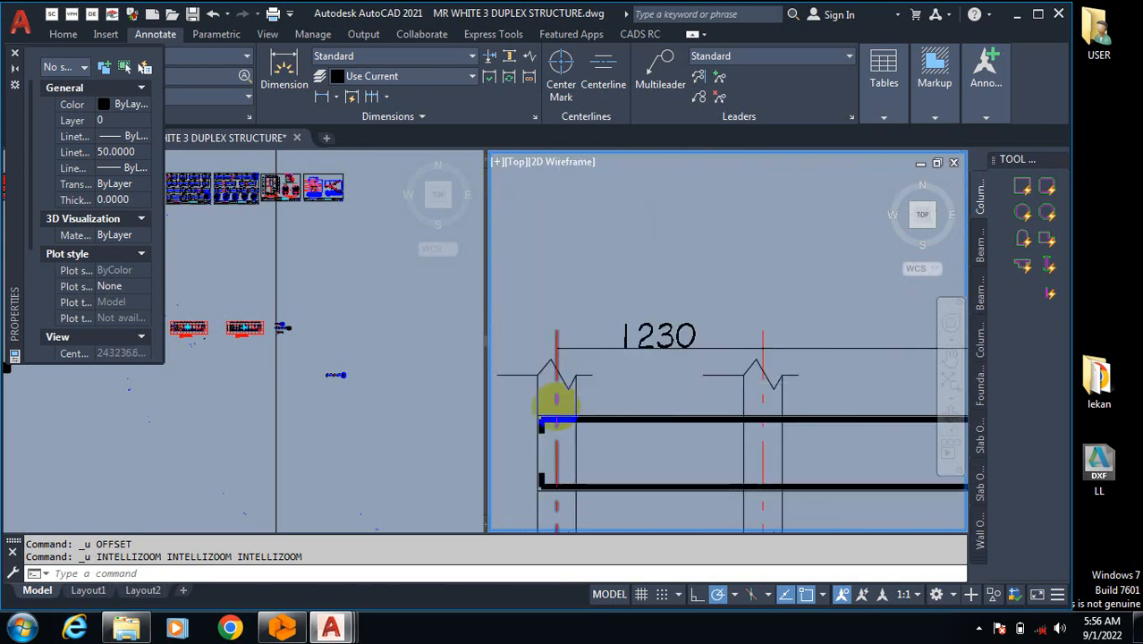
scroll(556, 400, down, 3)
middle_drag(582, 521, 566, 339)
click(402, 393)
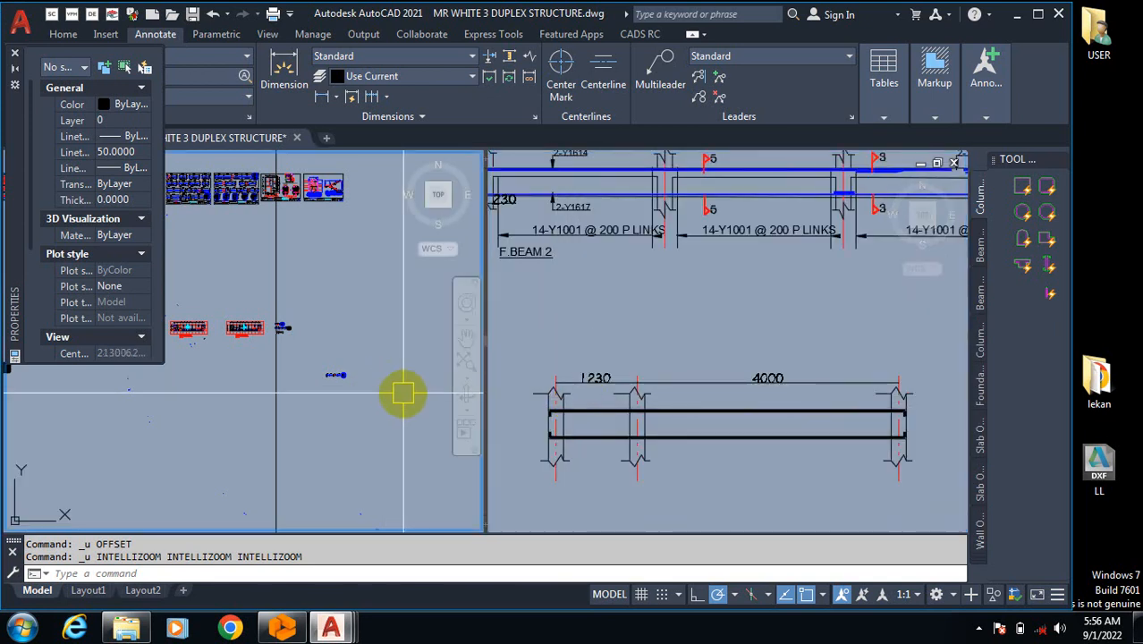
scroll(404, 393, down, 6)
scroll(365, 390, up, 4)
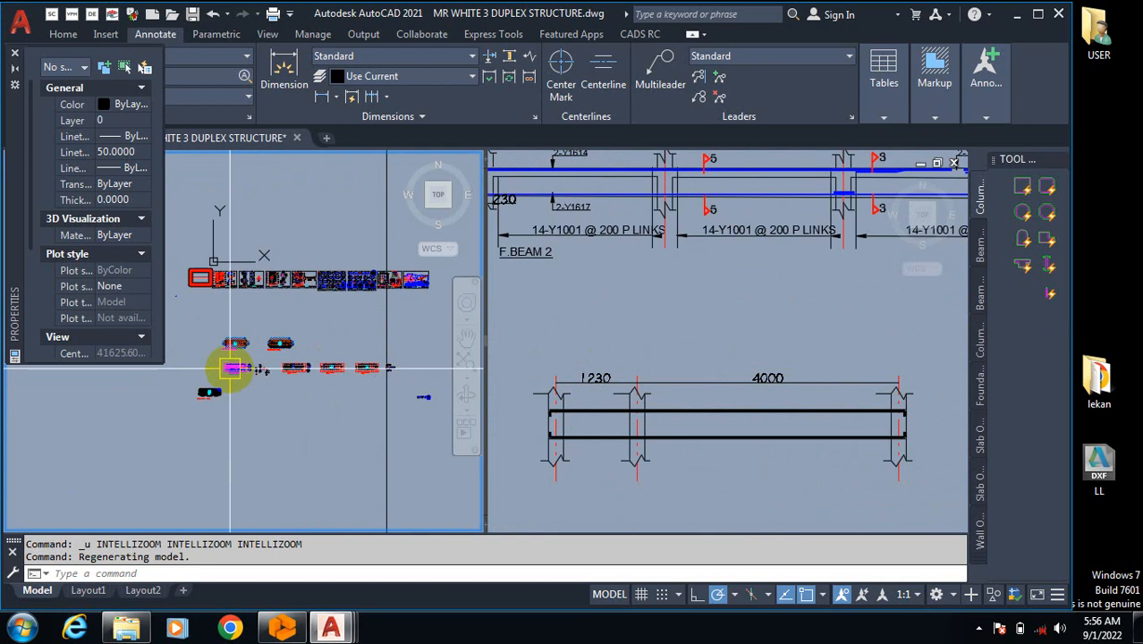
scroll(286, 366, up, 8)
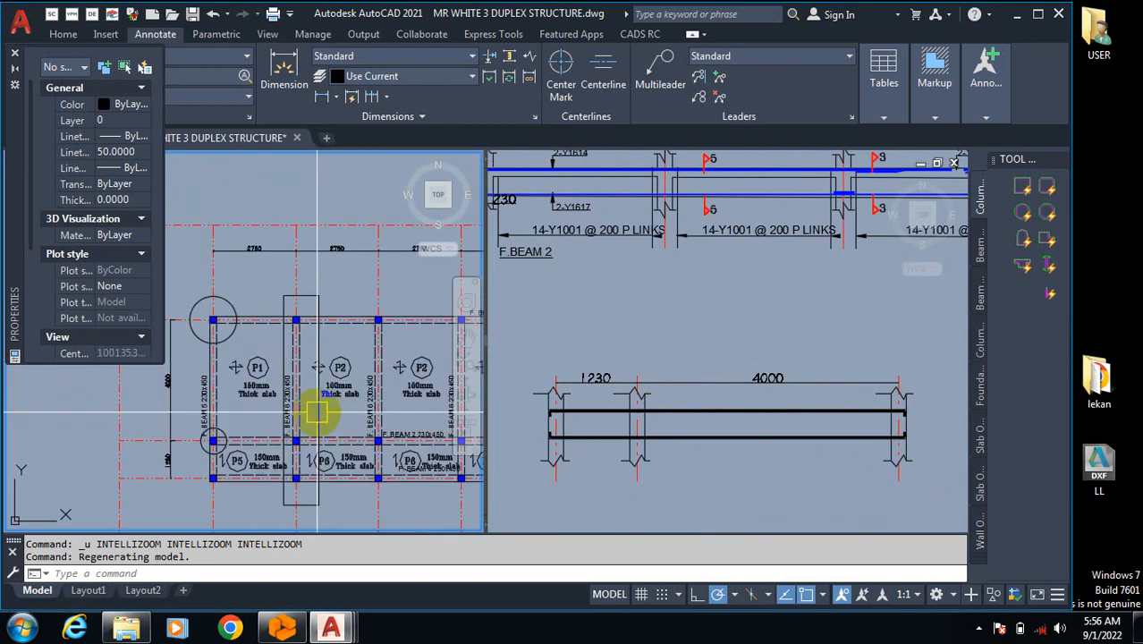
scroll(304, 358, up, 3)
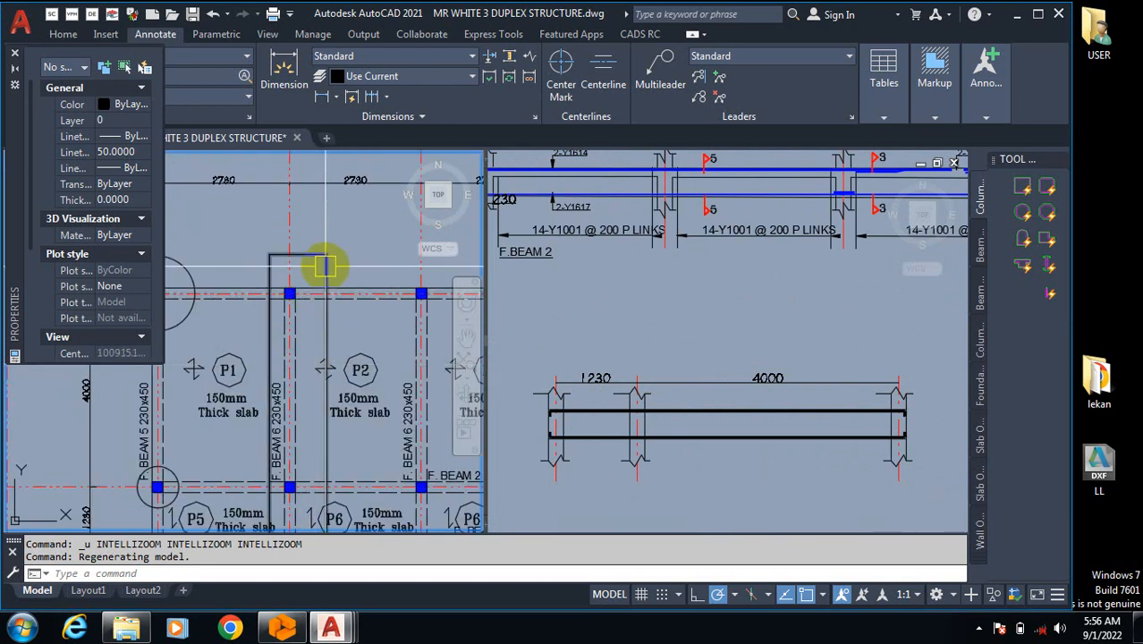
scroll(325, 277, down, 3)
scroll(304, 313, up, 3)
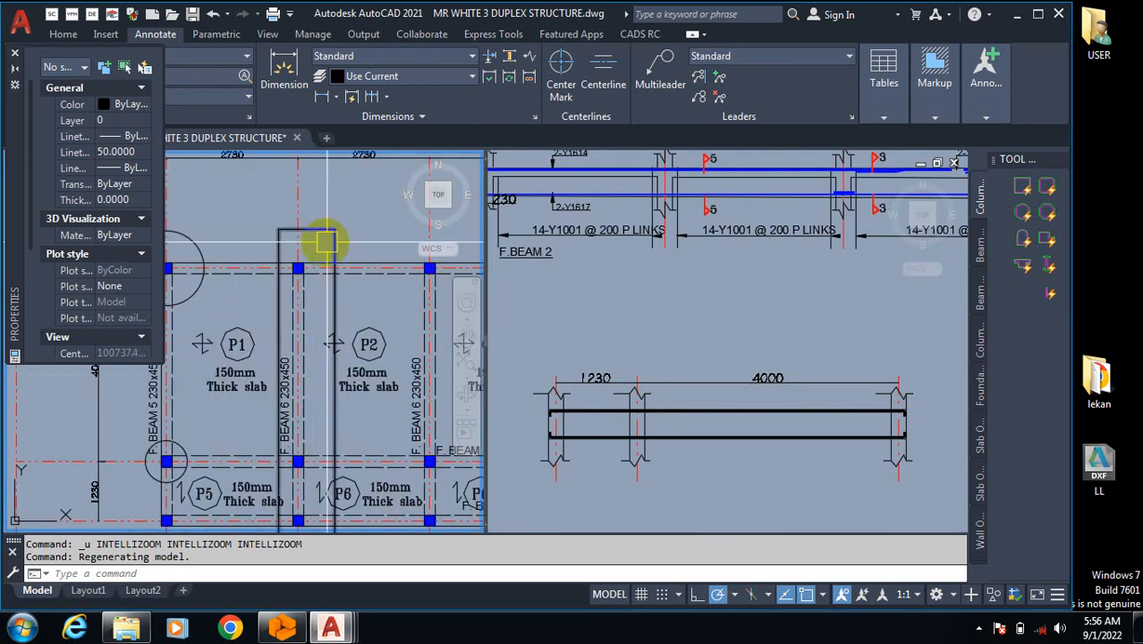
scroll(286, 436, up, 4)
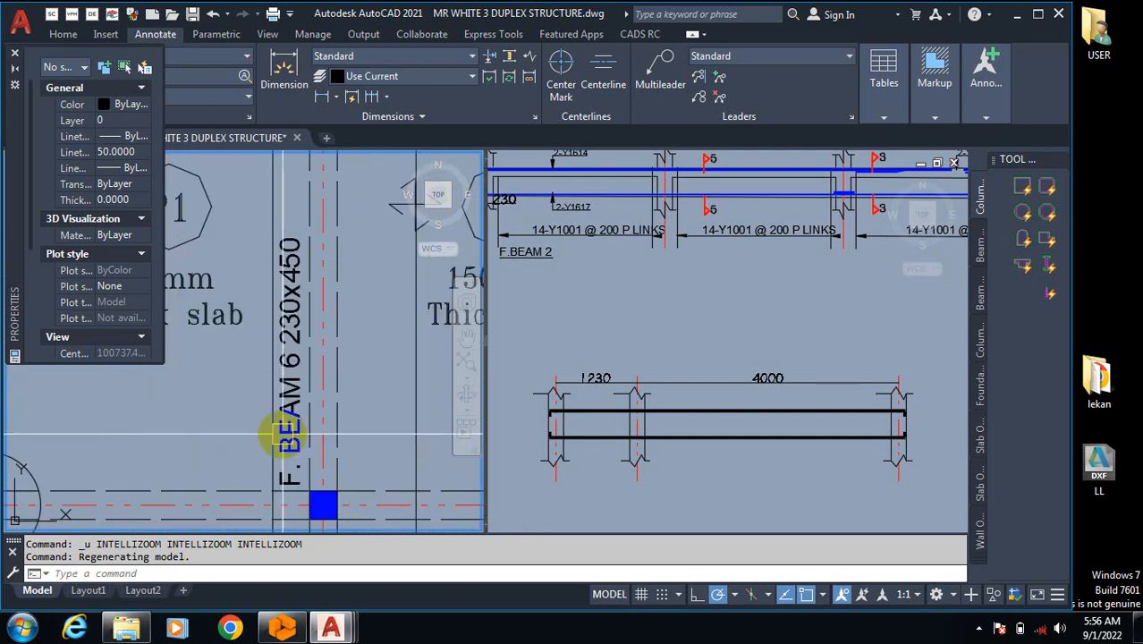
scroll(300, 416, down, 5)
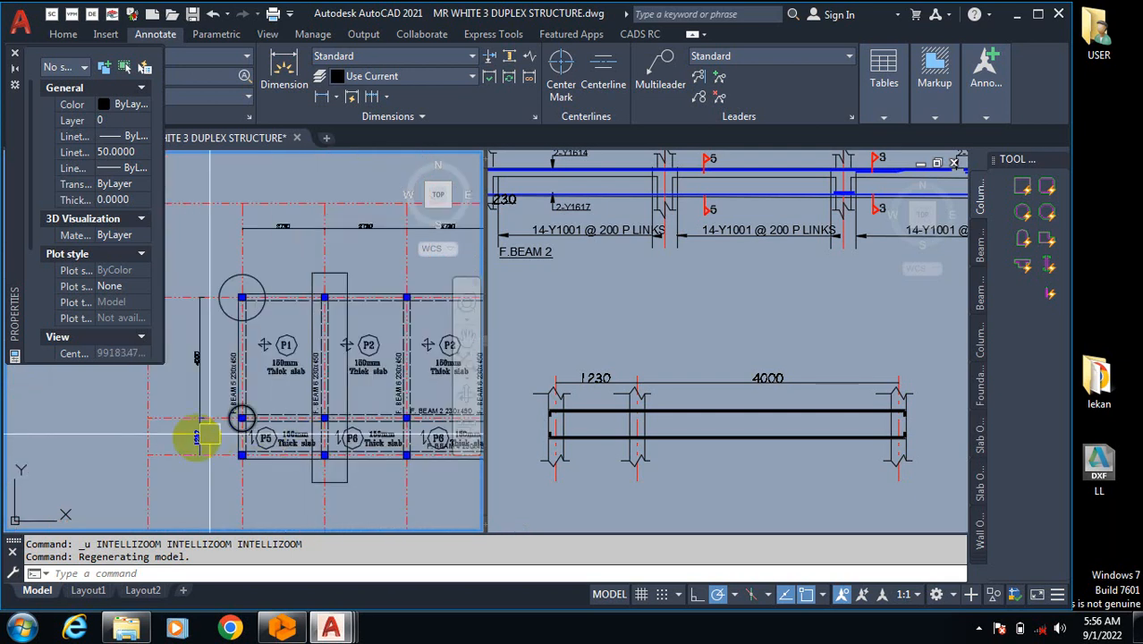
scroll(208, 436, up, 4)
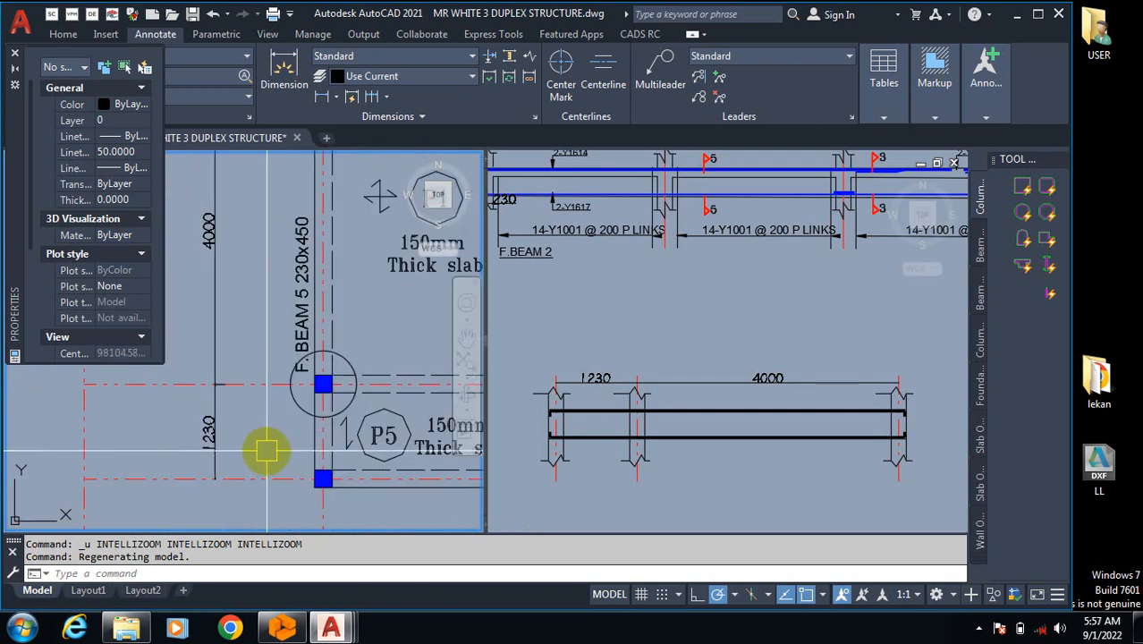
scroll(233, 460, down, 5)
scroll(166, 383, up, 4)
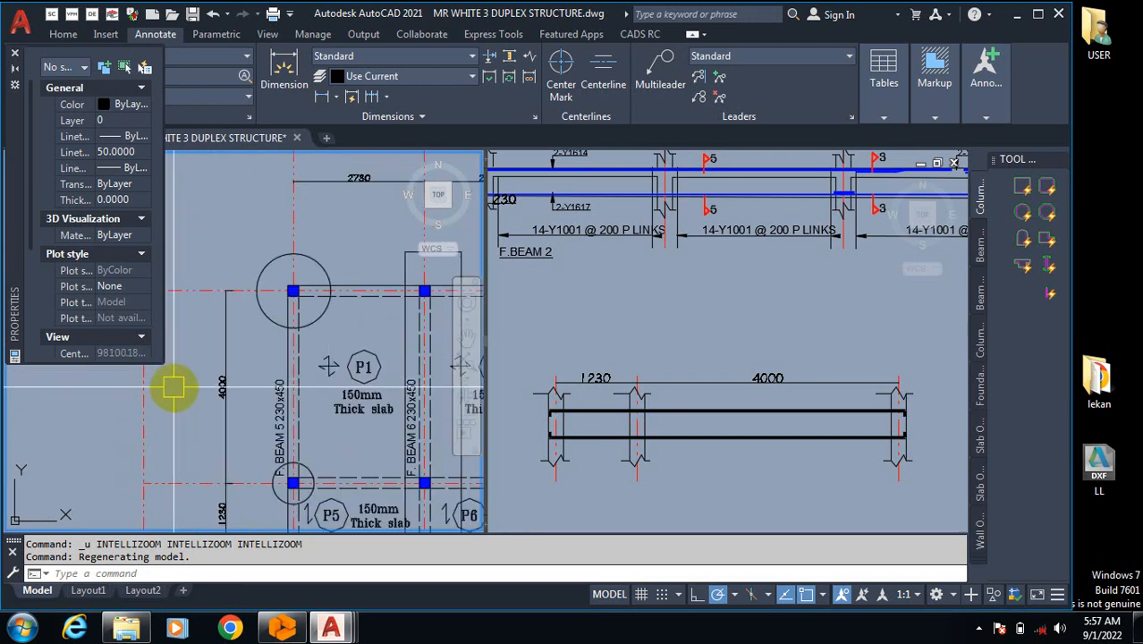
Step: Inspect the span dimensions and the top and bottom reinforcement bars of the unfinished beam elevation under F.BEAM 2
click(617, 474)
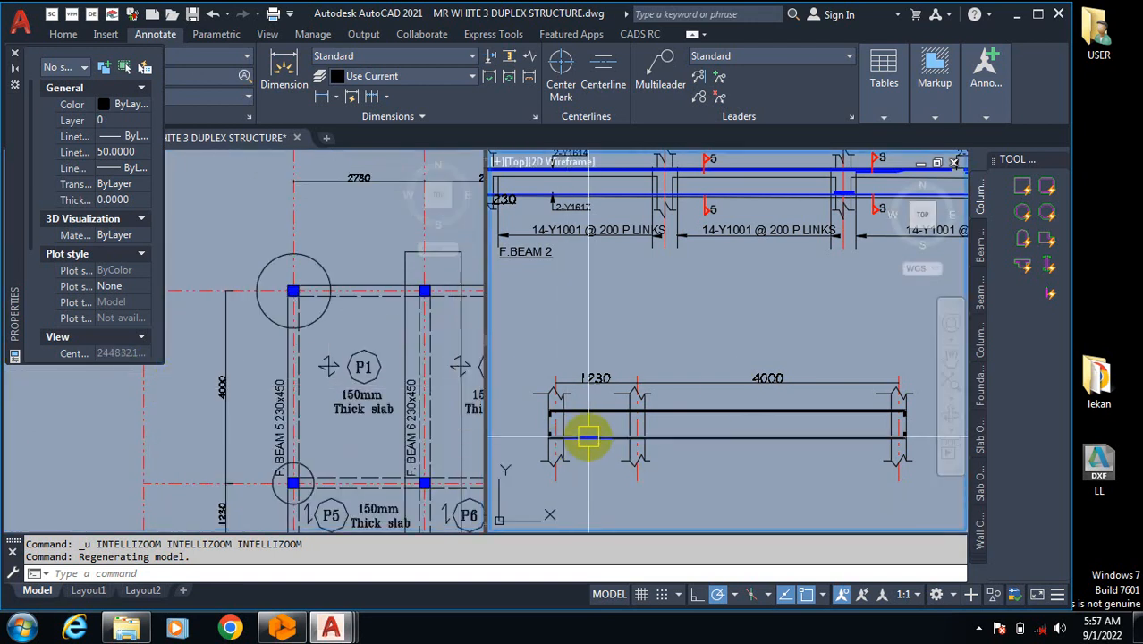
scroll(599, 380, up, 4)
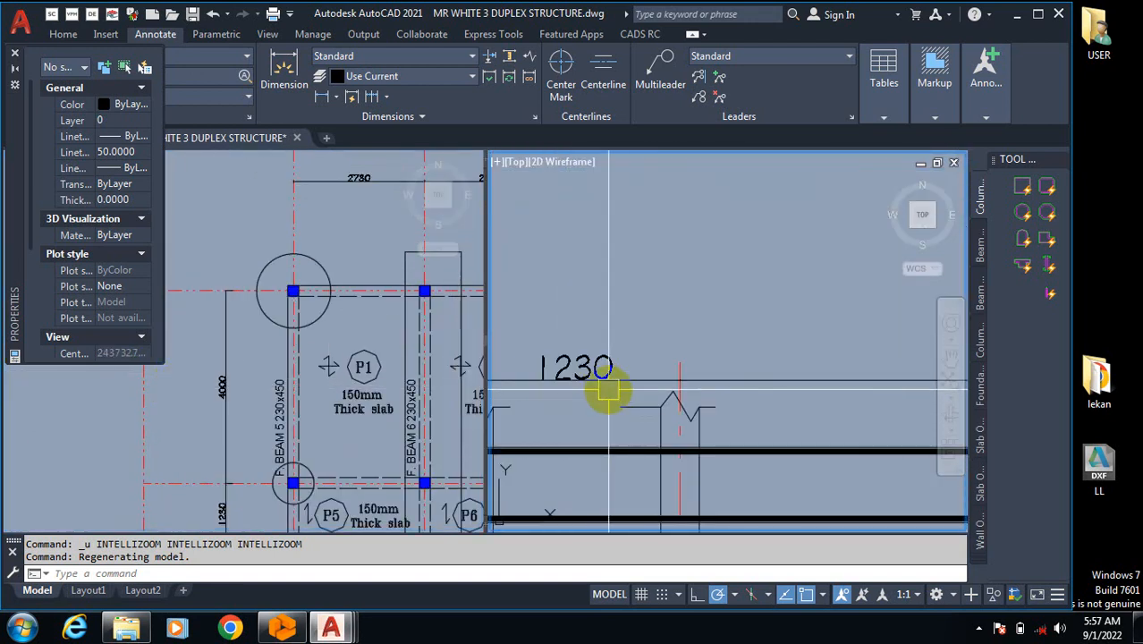
scroll(607, 390, down, 5)
scroll(786, 394, down, 3)
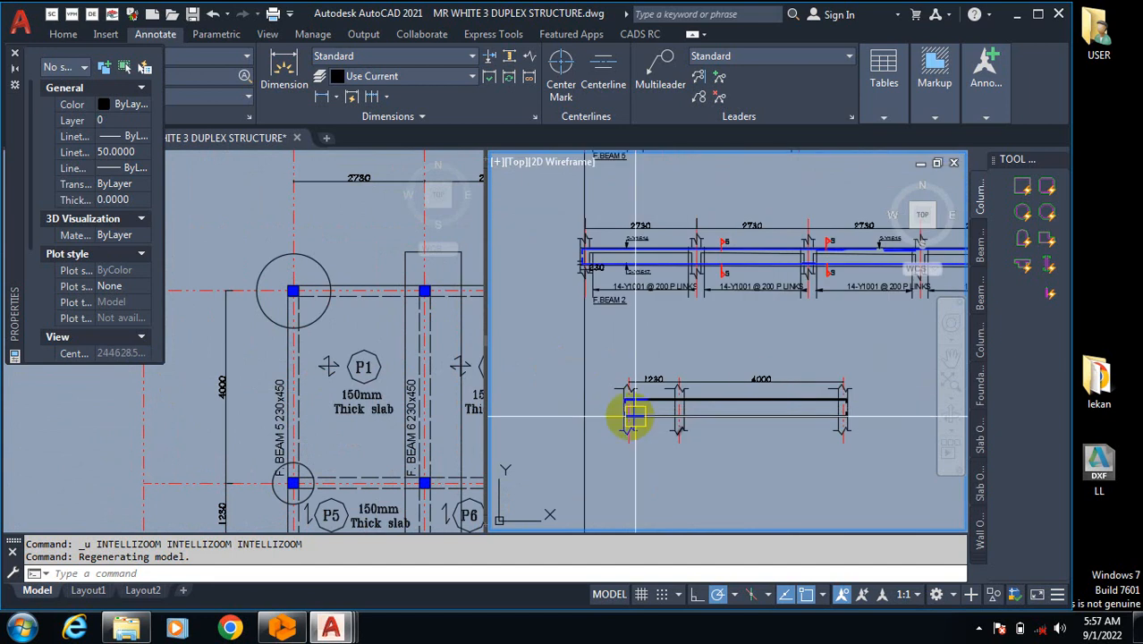
scroll(633, 414, up, 2)
scroll(669, 422, down, 2)
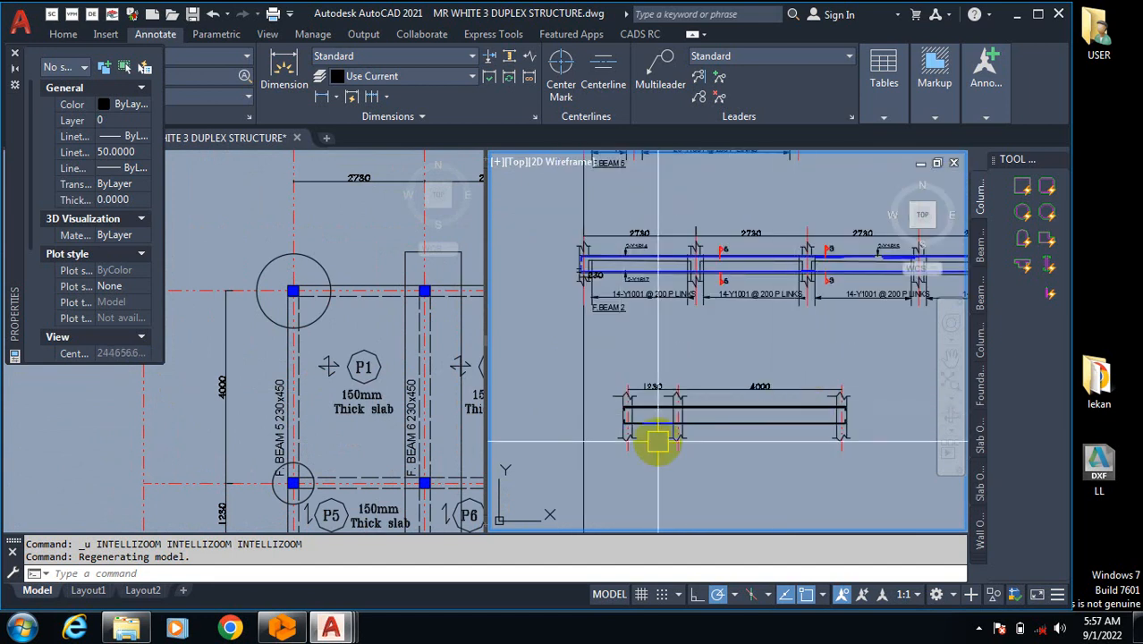
scroll(657, 440, up, 8)
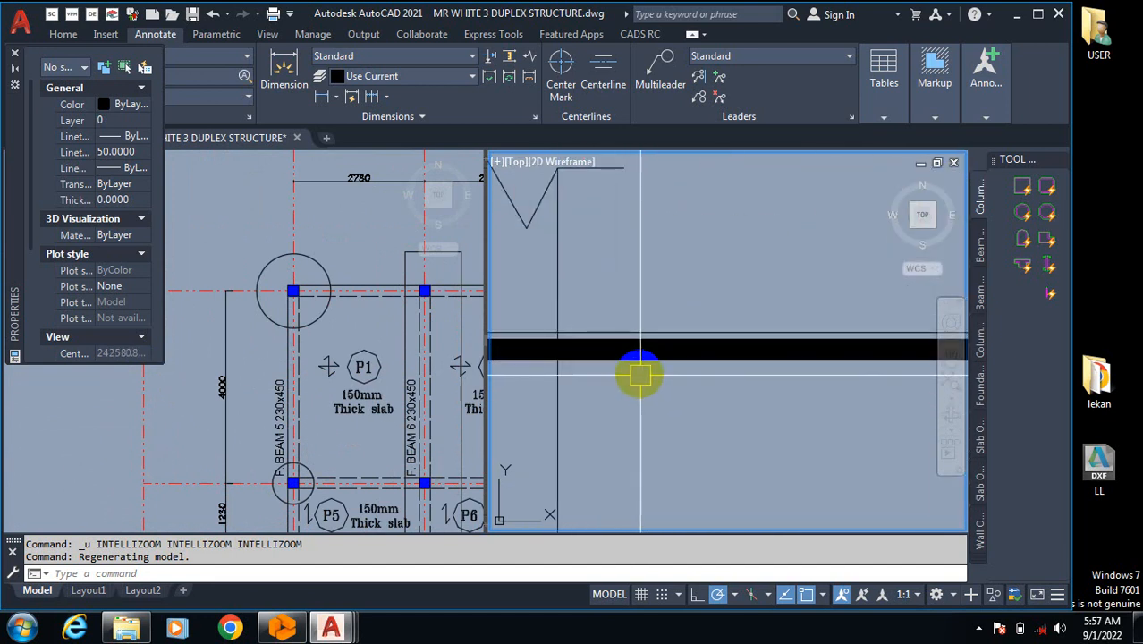
scroll(637, 371, down, 4)
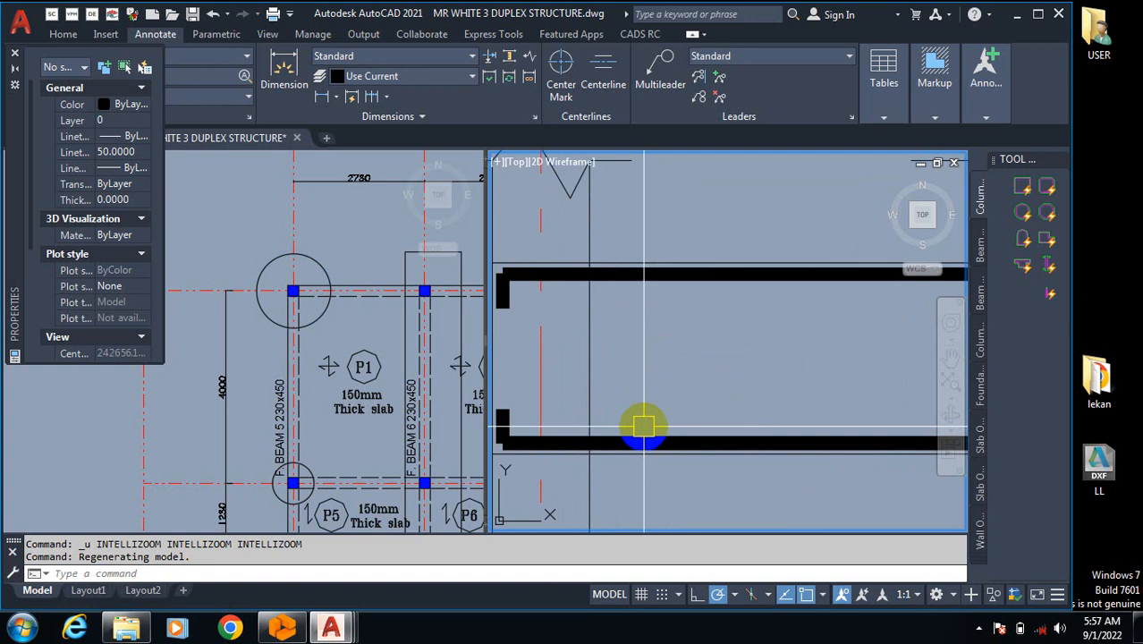
click(684, 436)
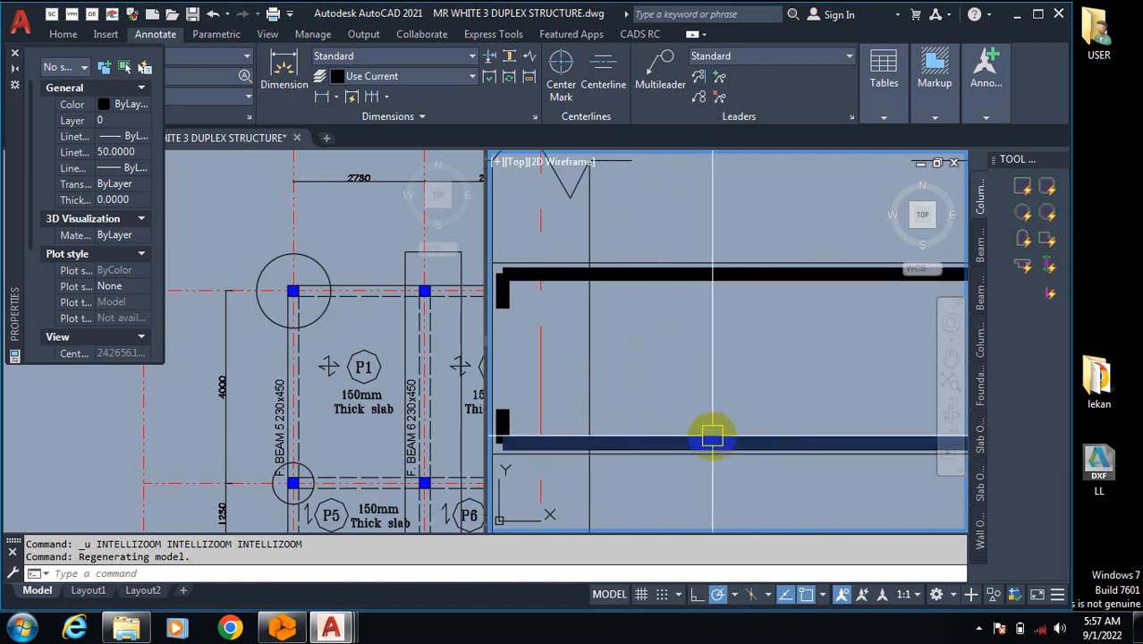
scroll(637, 407, down, 2)
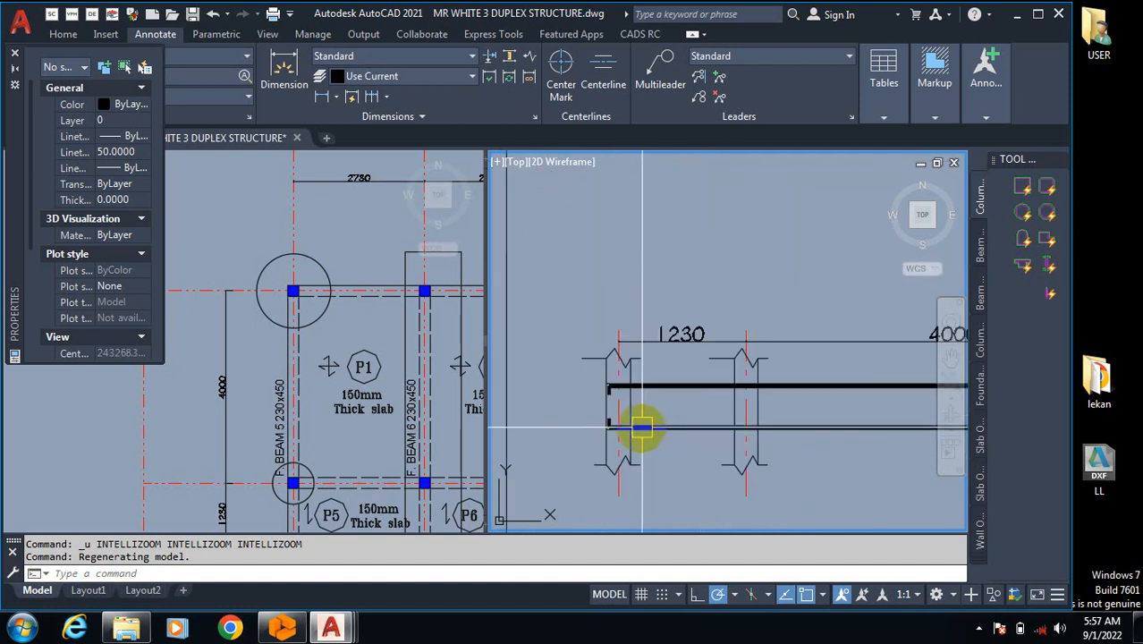
scroll(637, 396, up, 3)
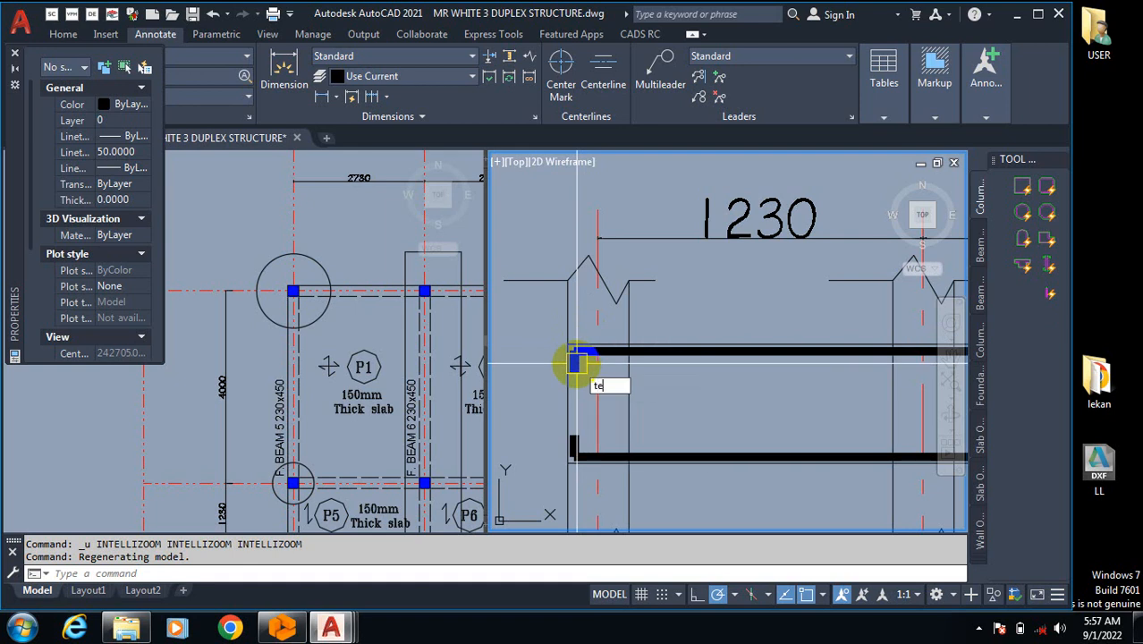
click(613, 414)
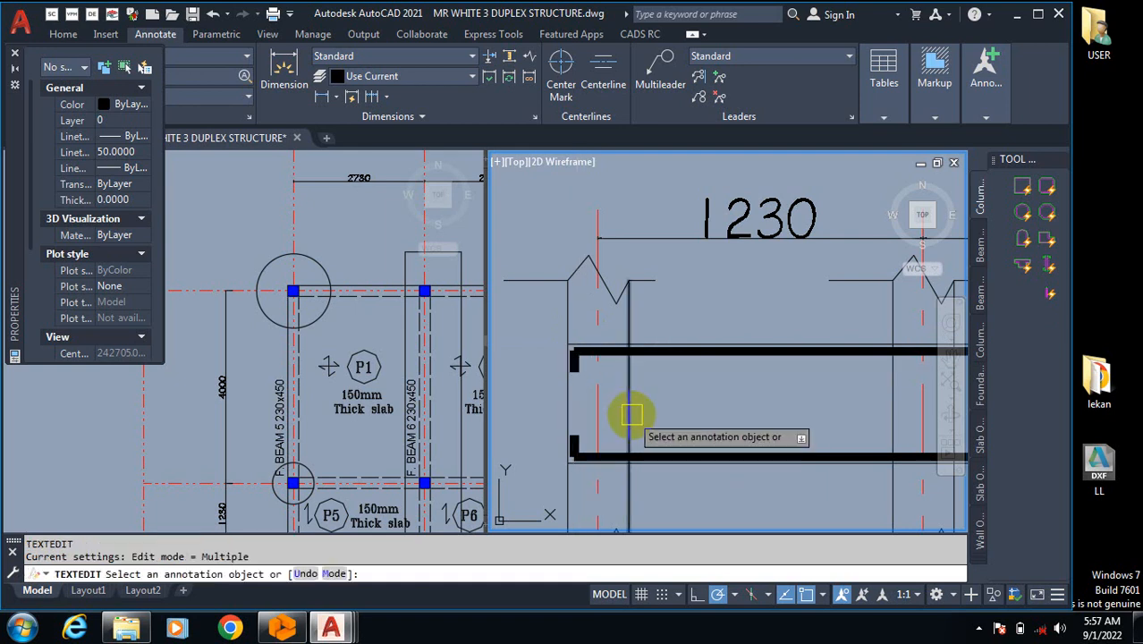
key(Escape)
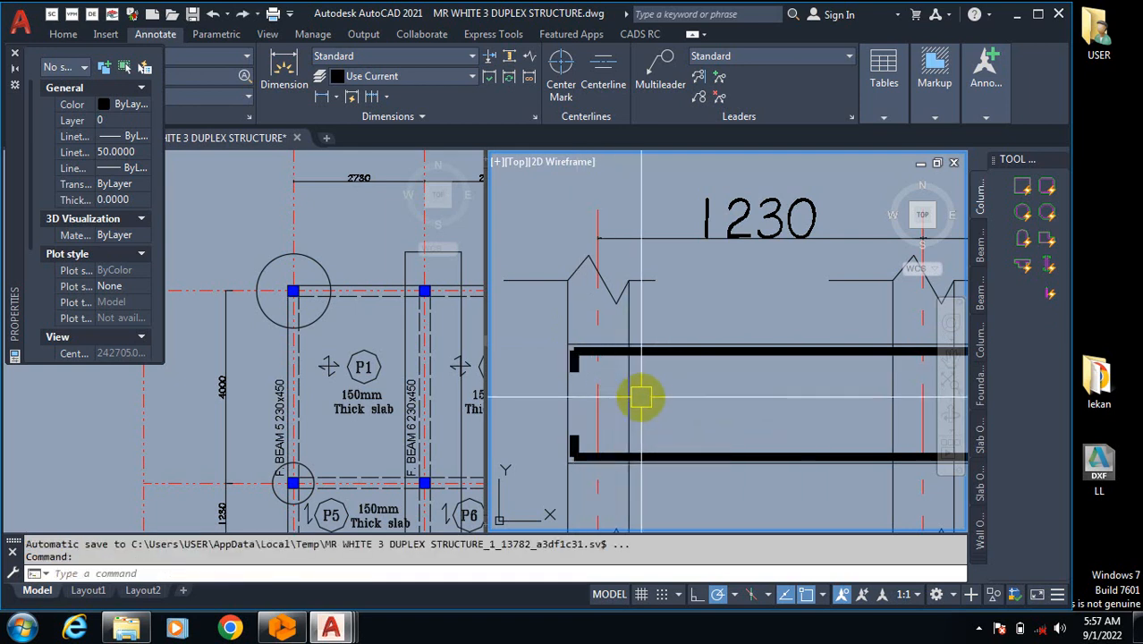
Step: Add single-line text reading "bs 8666" just below the unfinished beam elevation, with height 0.2 and rotation 0
text(text)
key(Return)
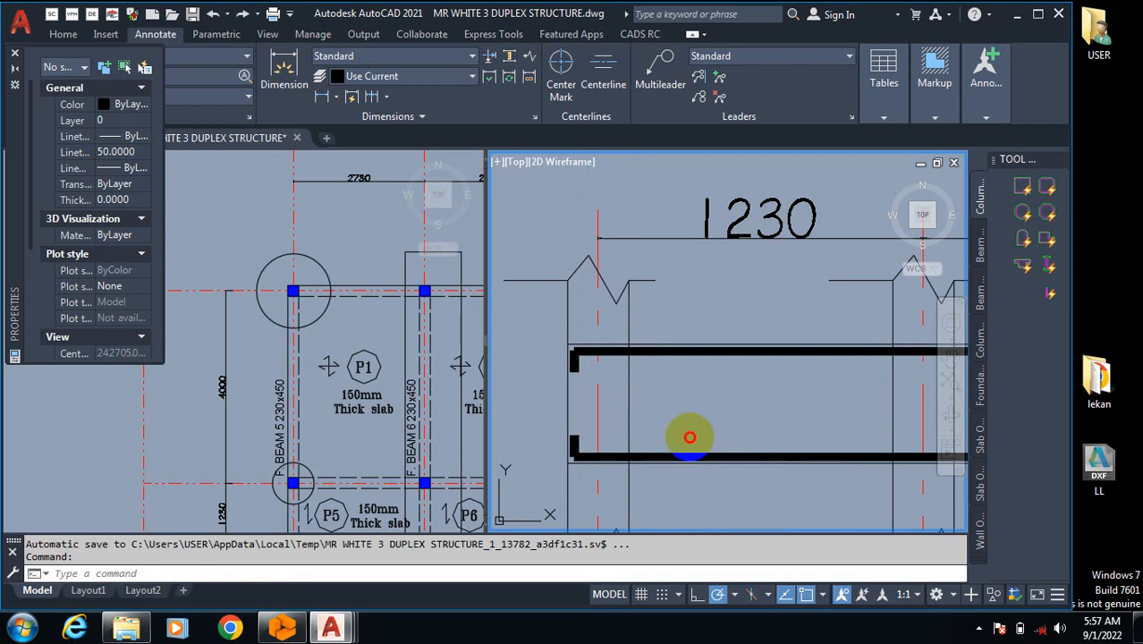
scroll(677, 413, down, 3)
click(619, 417)
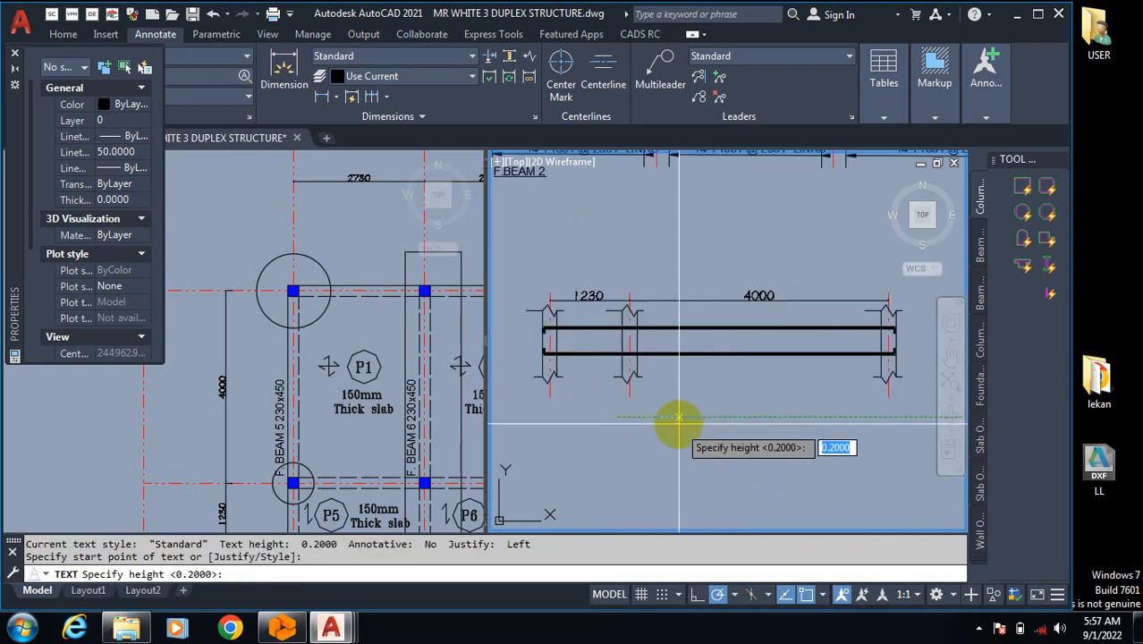
key(Return)
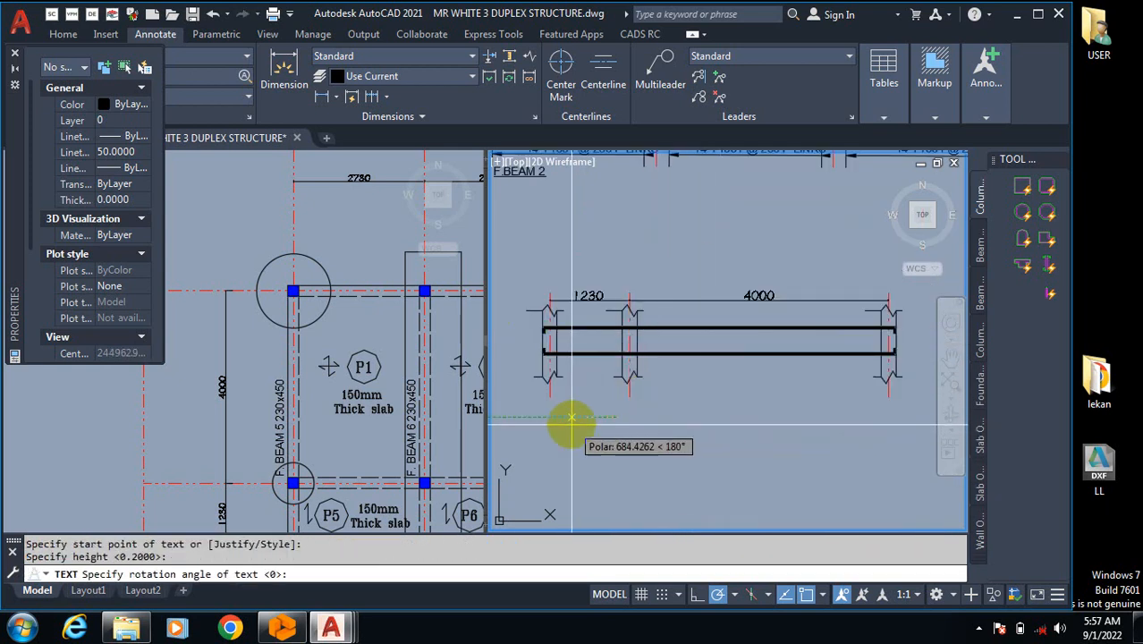
scroll(613, 408, up, 4)
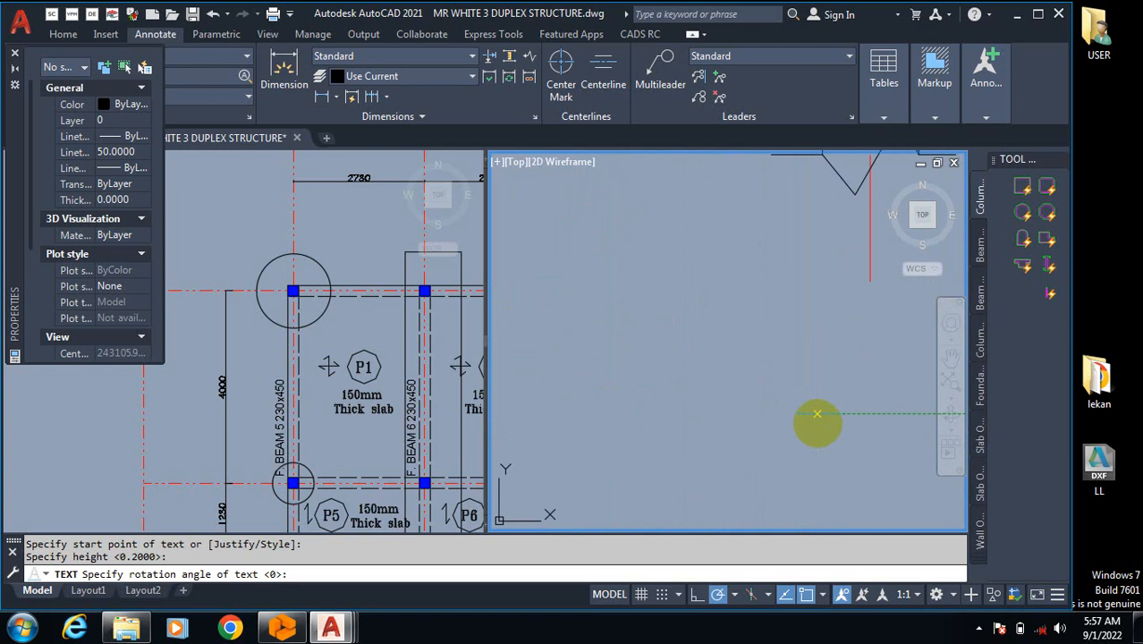
key(Return)
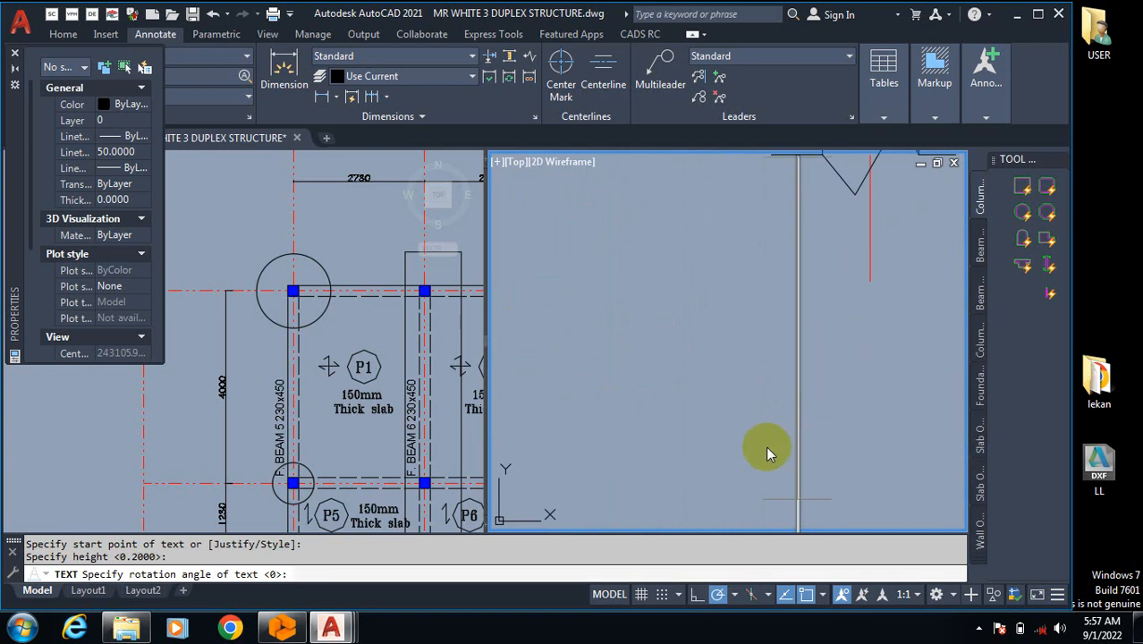
text(bs )
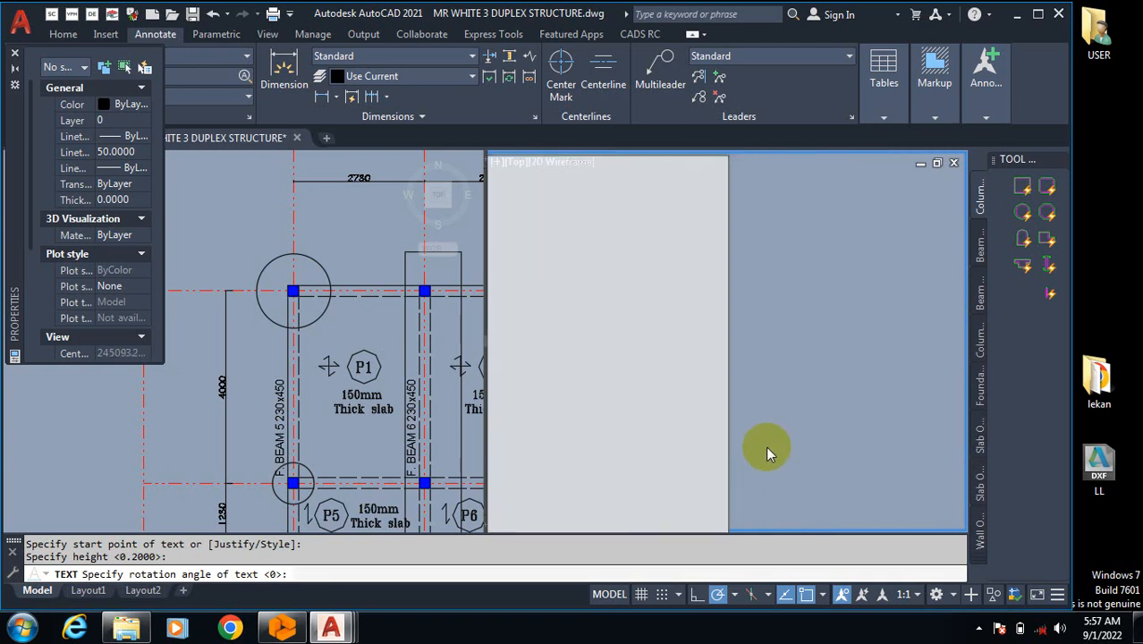
text(6 )
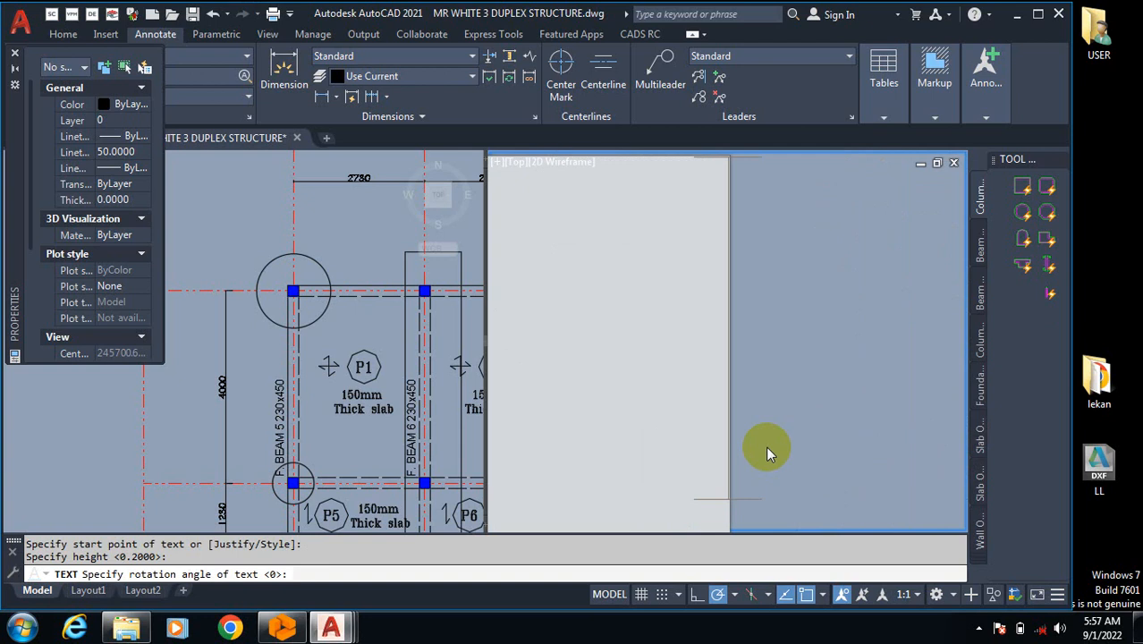
text(8666)
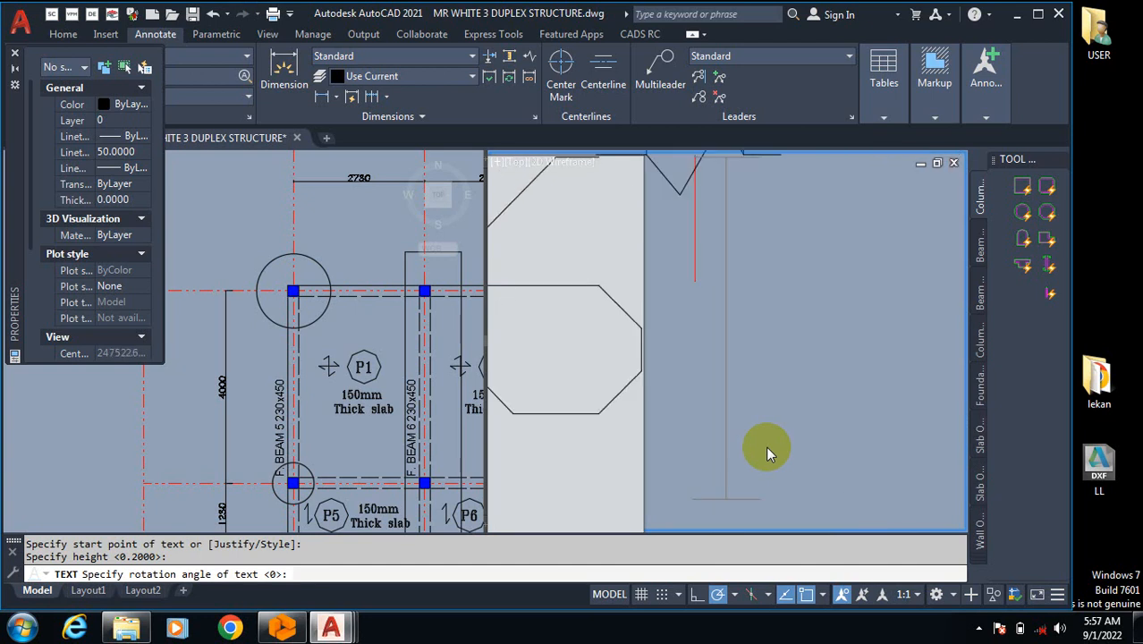
scroll(752, 366, down, 3)
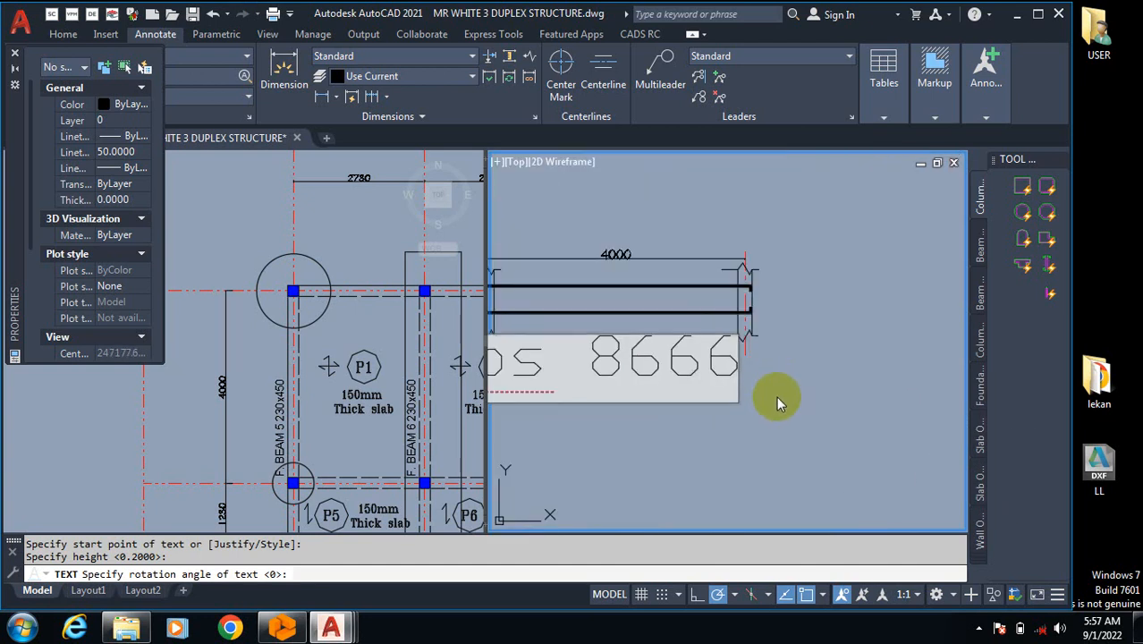
key(Return)
scroll(819, 401, down, 3)
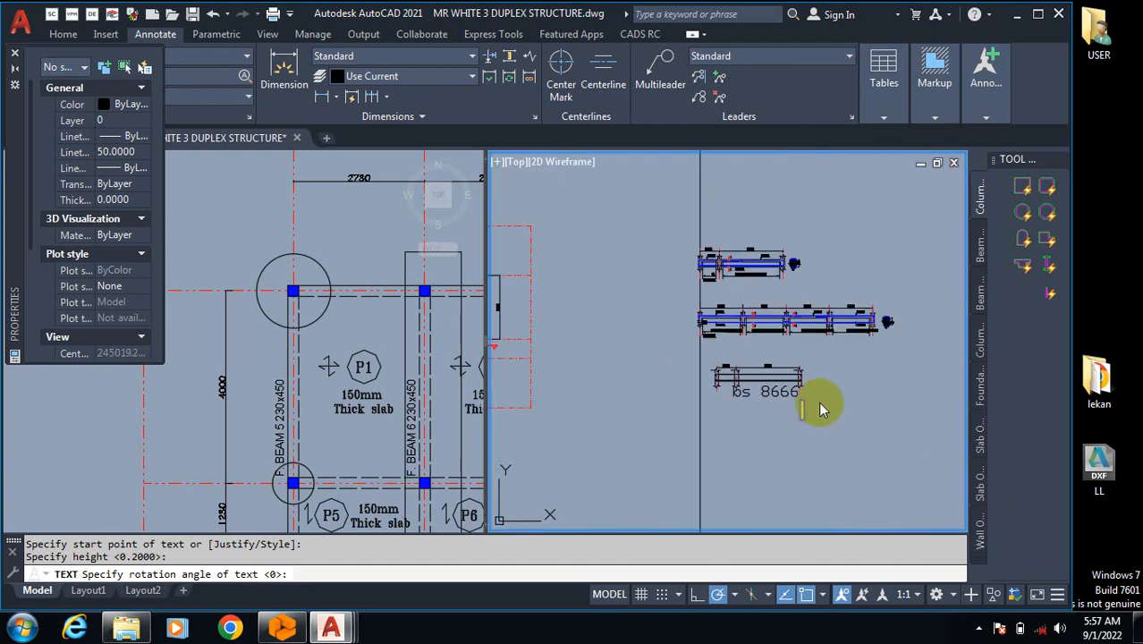
scroll(817, 400, up, 2)
key(Return)
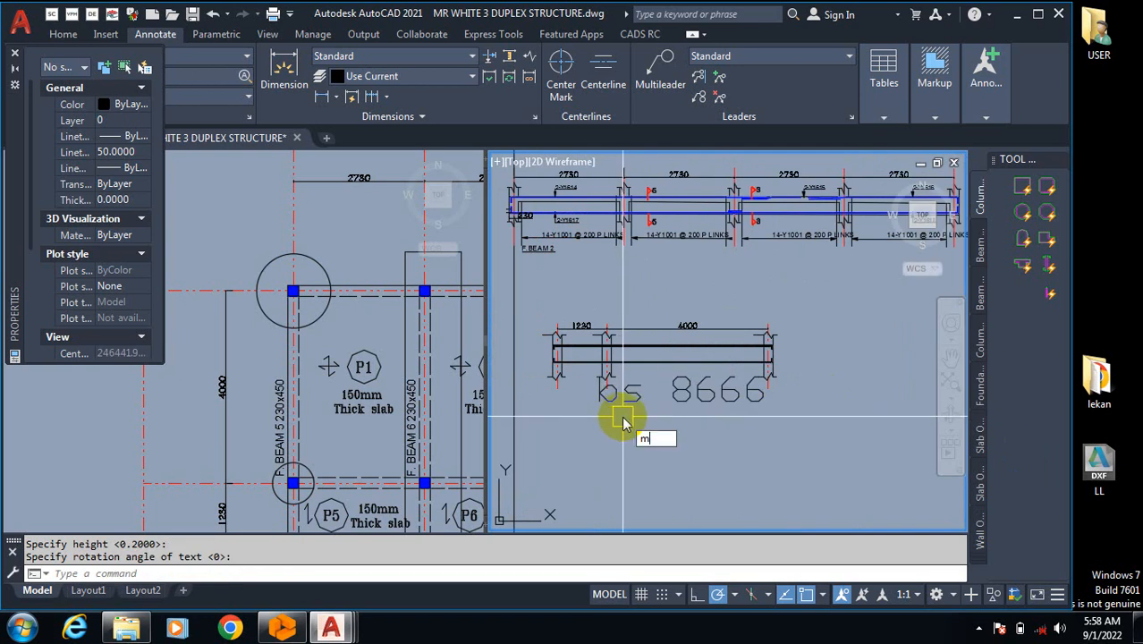
Step: Move the "bs 8666" text straight down so it sits clear of the beam elevation
key(Return)
click(656, 401)
click(701, 395)
click(701, 396)
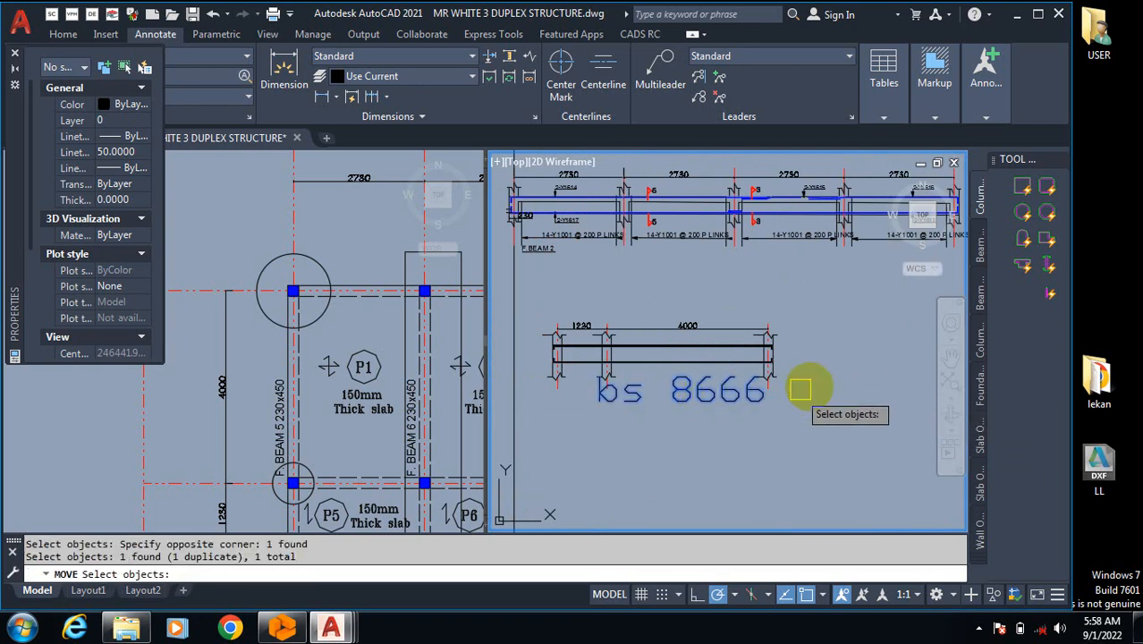
key(Return)
click(845, 378)
click(843, 424)
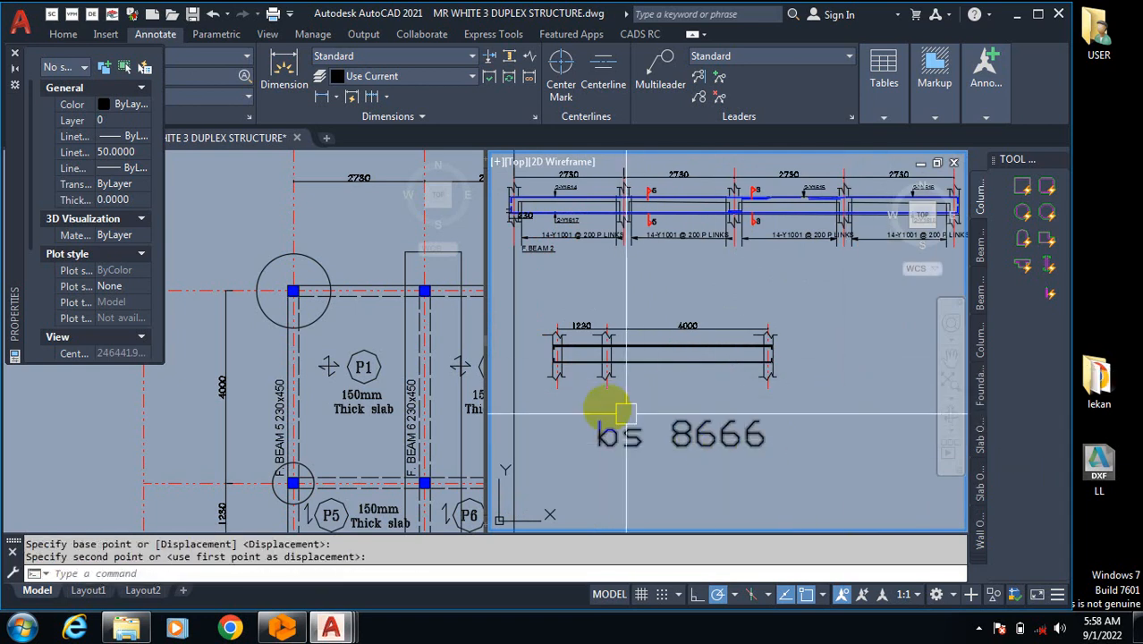
scroll(539, 380, up, 2)
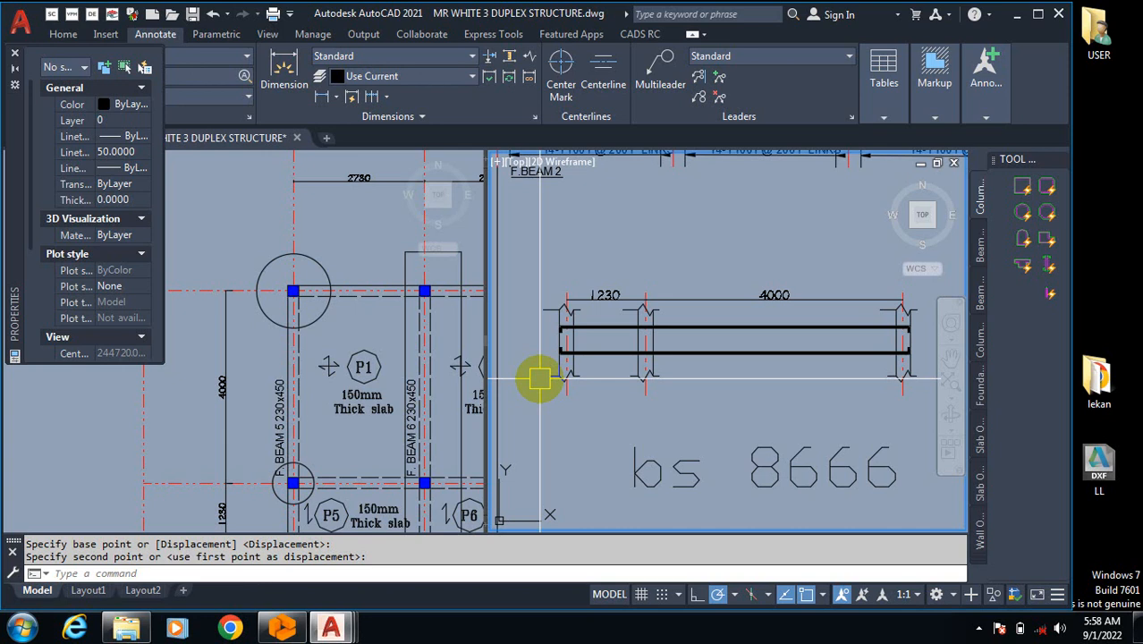
Step: Examine the top and bottom reinforcement bars and their hooked ends on the unfinished beam elevation, above the "bs 8666" text
scroll(537, 367, up, 1)
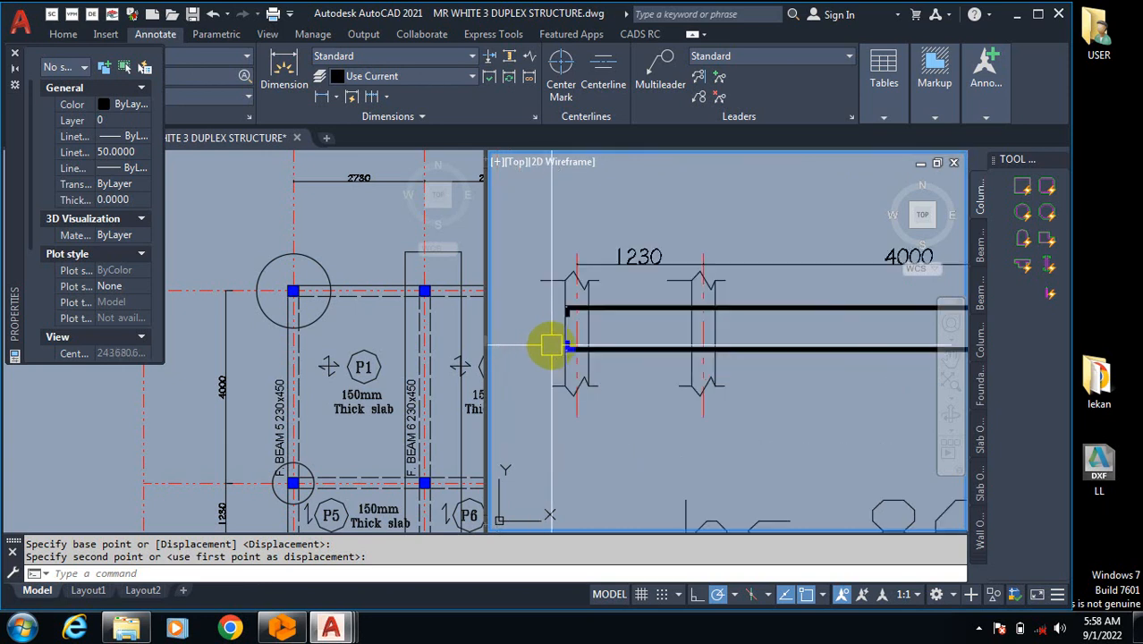
scroll(545, 356, down, 4)
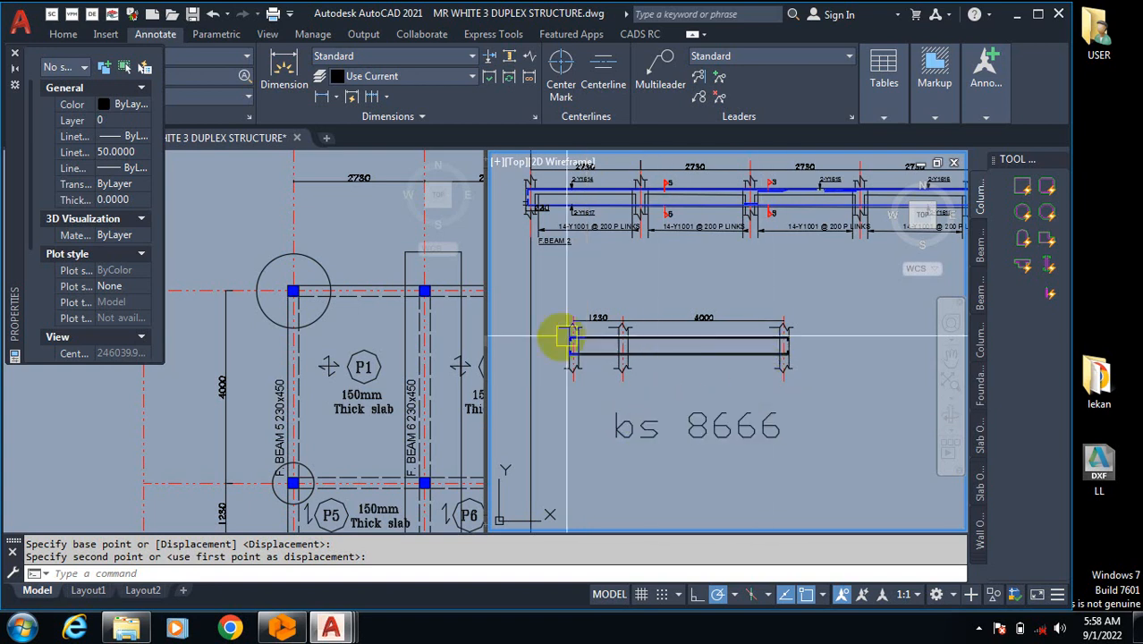
scroll(577, 416, up, 2)
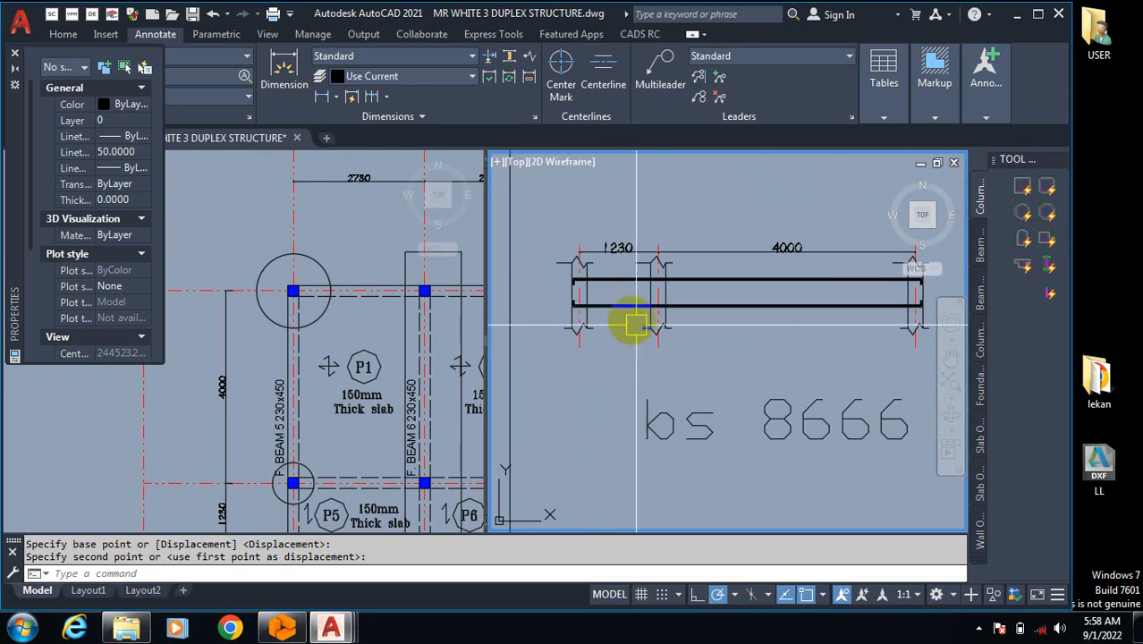
scroll(608, 293, up, 2)
scroll(551, 304, up, 4)
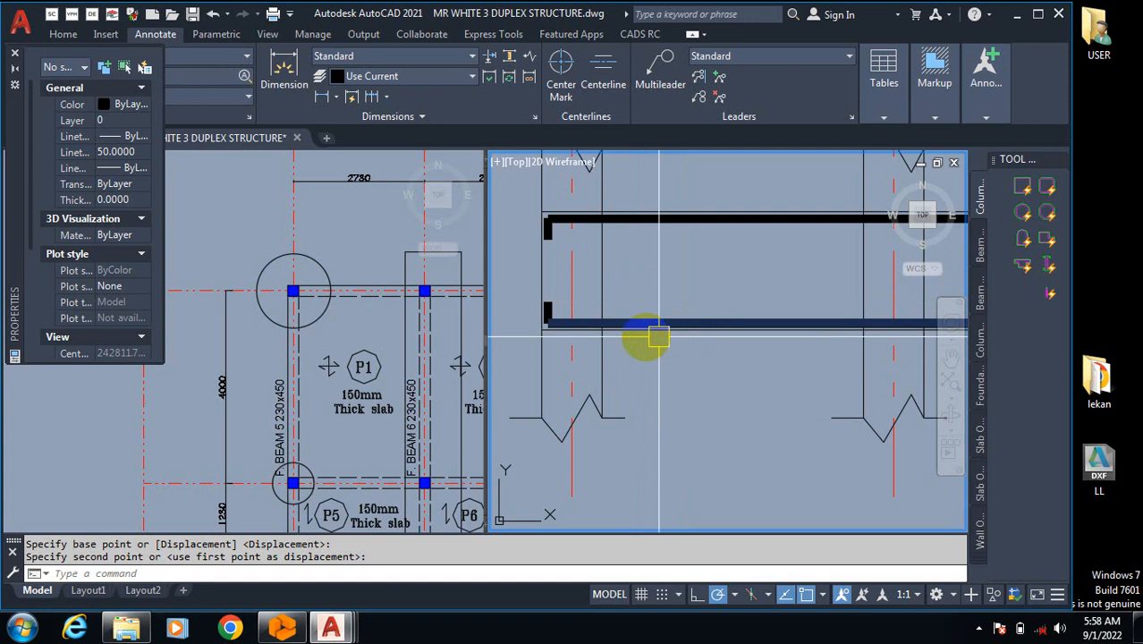
scroll(605, 331, down, 6)
scroll(587, 276, up, 2)
scroll(573, 322, down, 3)
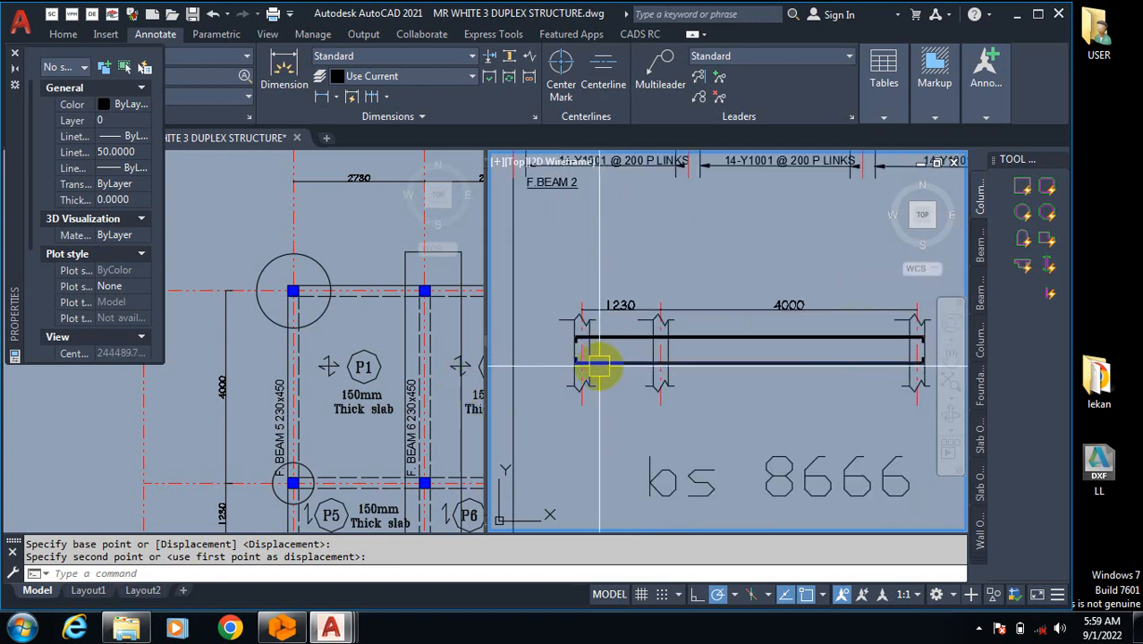
scroll(584, 350, up, 2)
scroll(587, 375, down, 5)
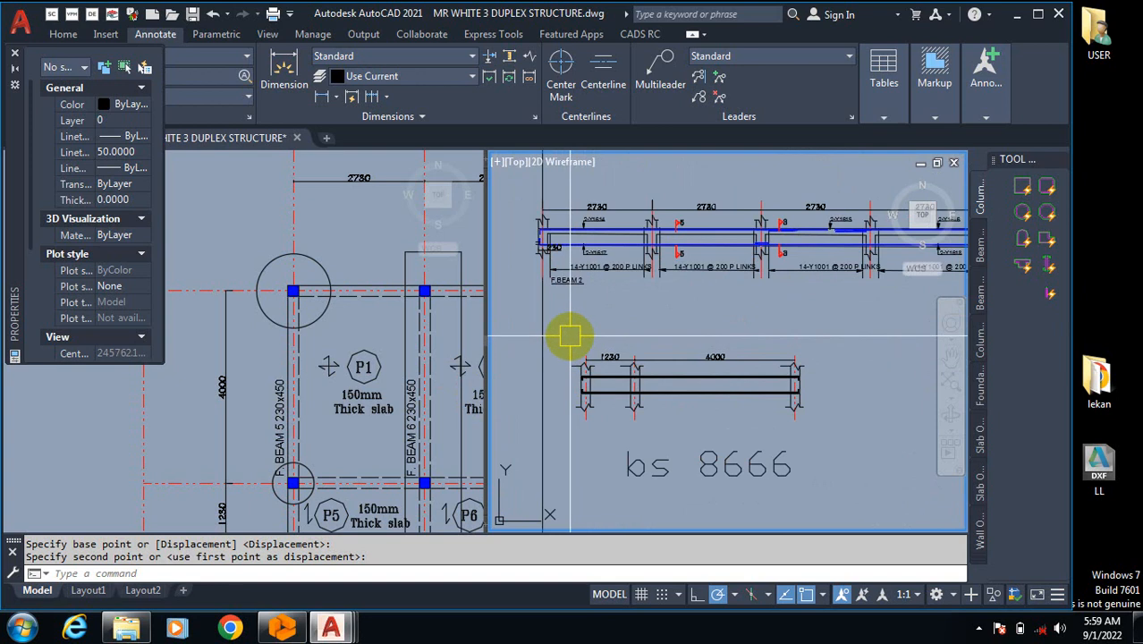
scroll(577, 362, up, 6)
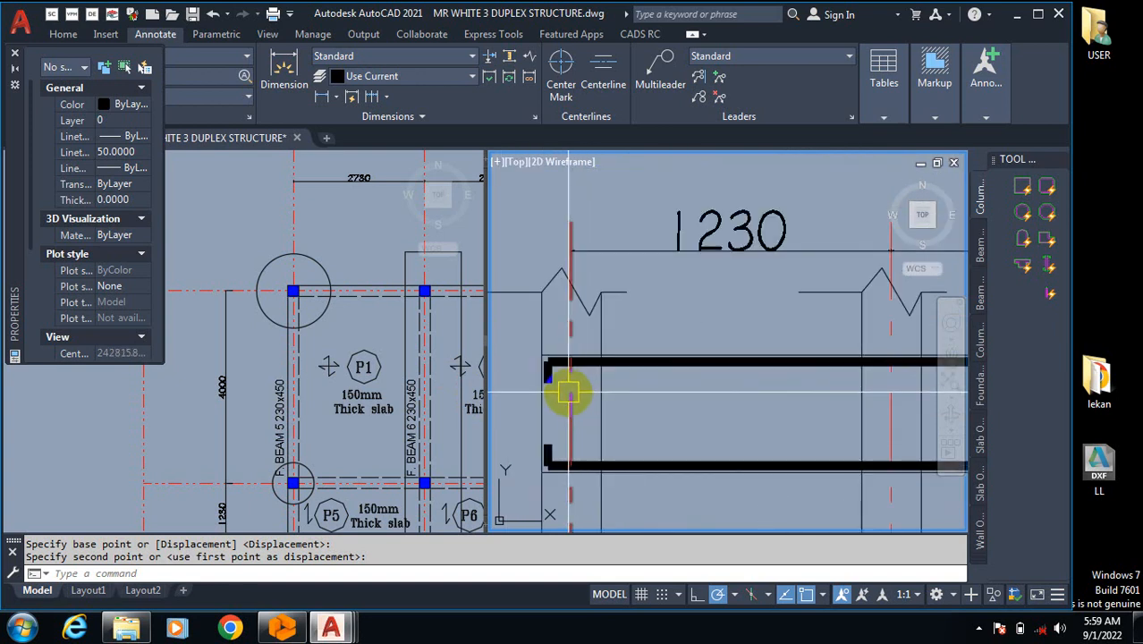
scroll(590, 411, down, 5)
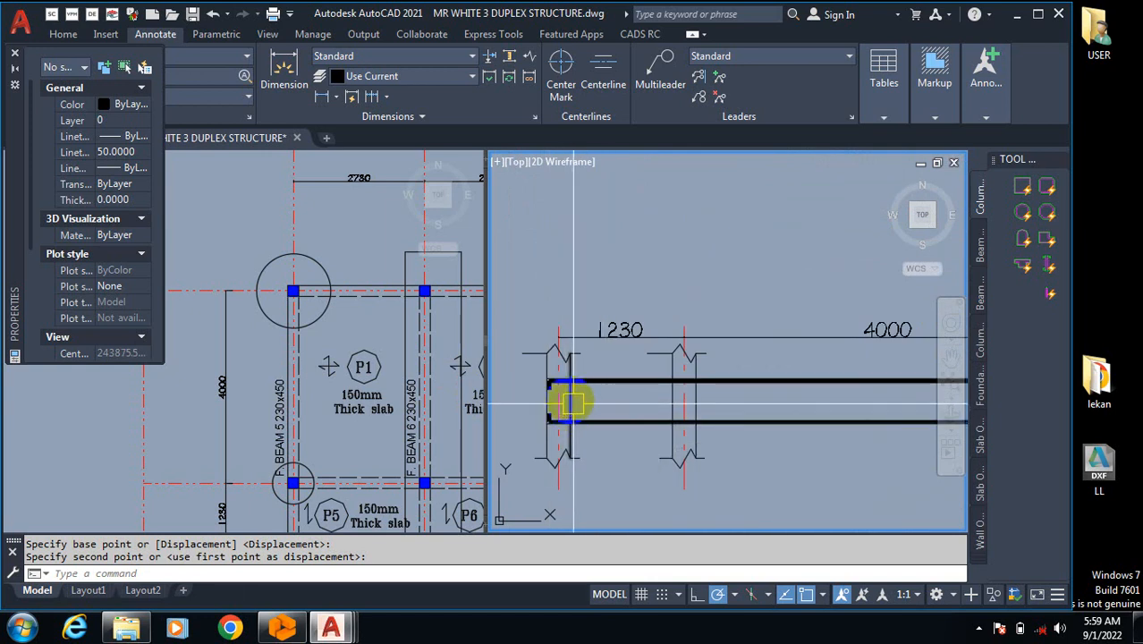
scroll(562, 393, up, 4)
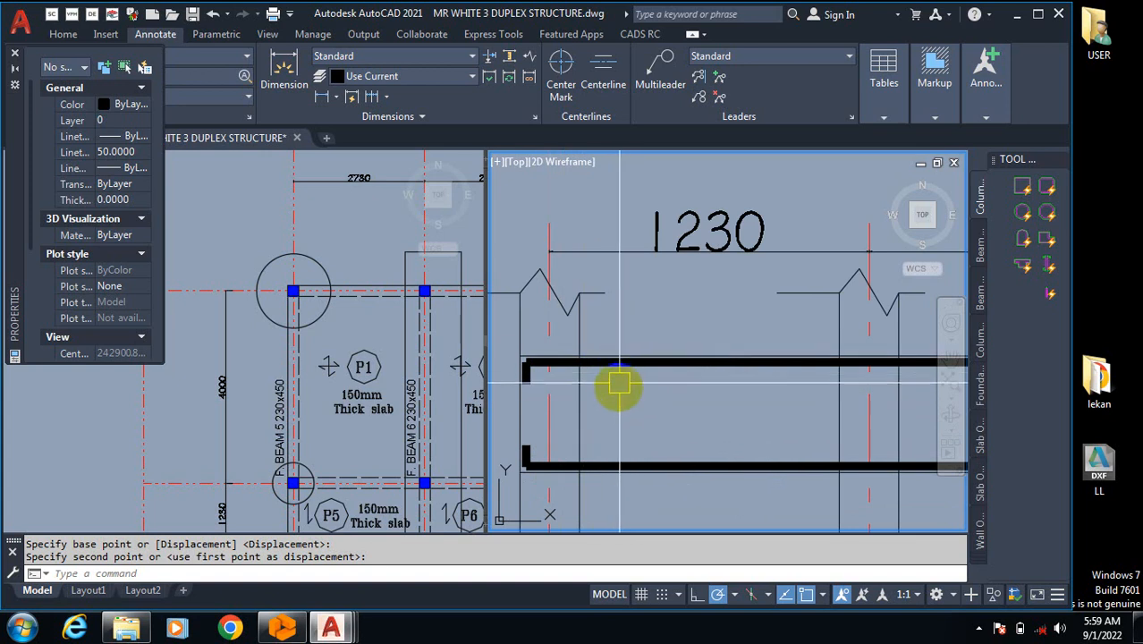
Step: Copy the 2-Y1614 top bar label with its leader from F.BEAM 2 onto the top bar in the unfinished beam's 1230 span
scroll(622, 392, down, 3)
scroll(631, 399, down, 3)
scroll(620, 284, down, 3)
middle_drag(602, 156, 606, 247)
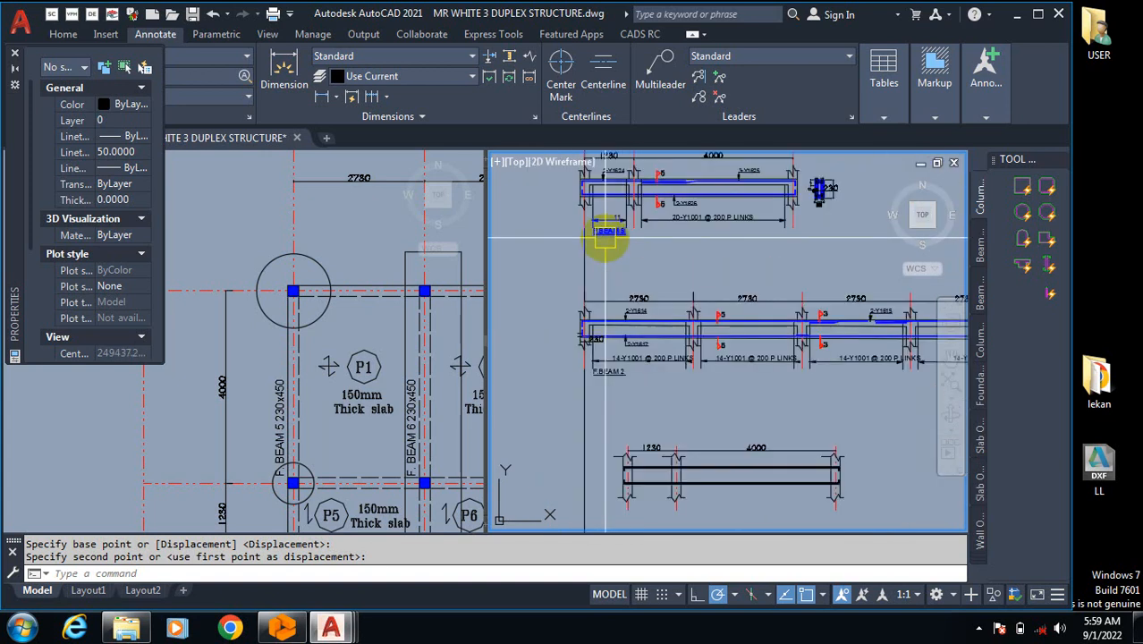
scroll(609, 328, up, 6)
scroll(616, 322, up, 4)
text(o)
key(Return)
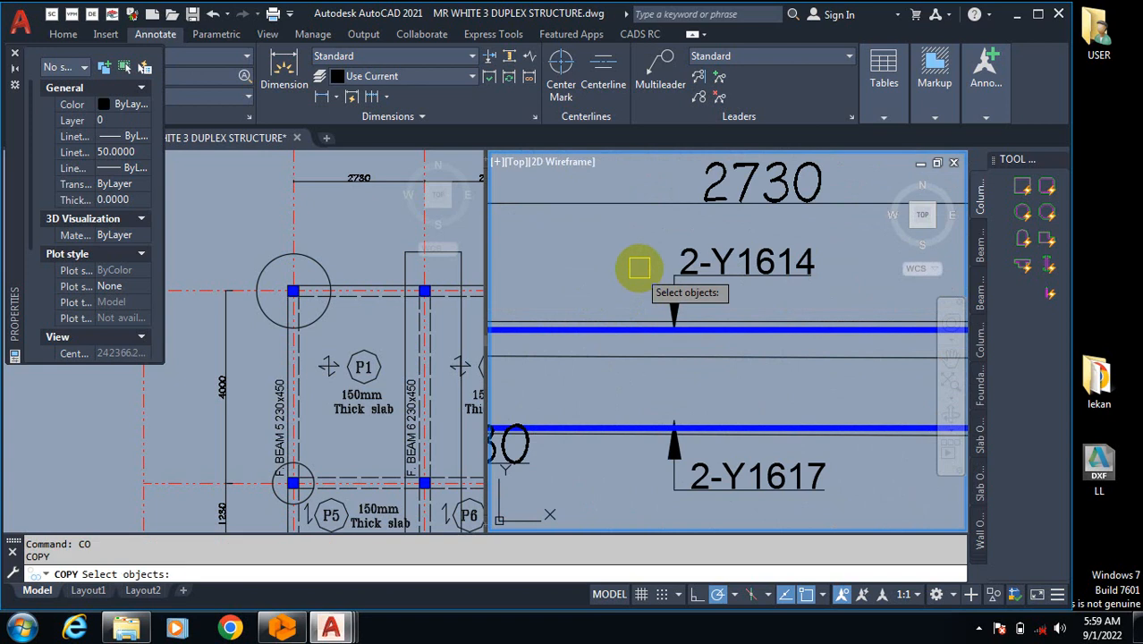
click(635, 225)
click(841, 353)
scroll(631, 333, up, 2)
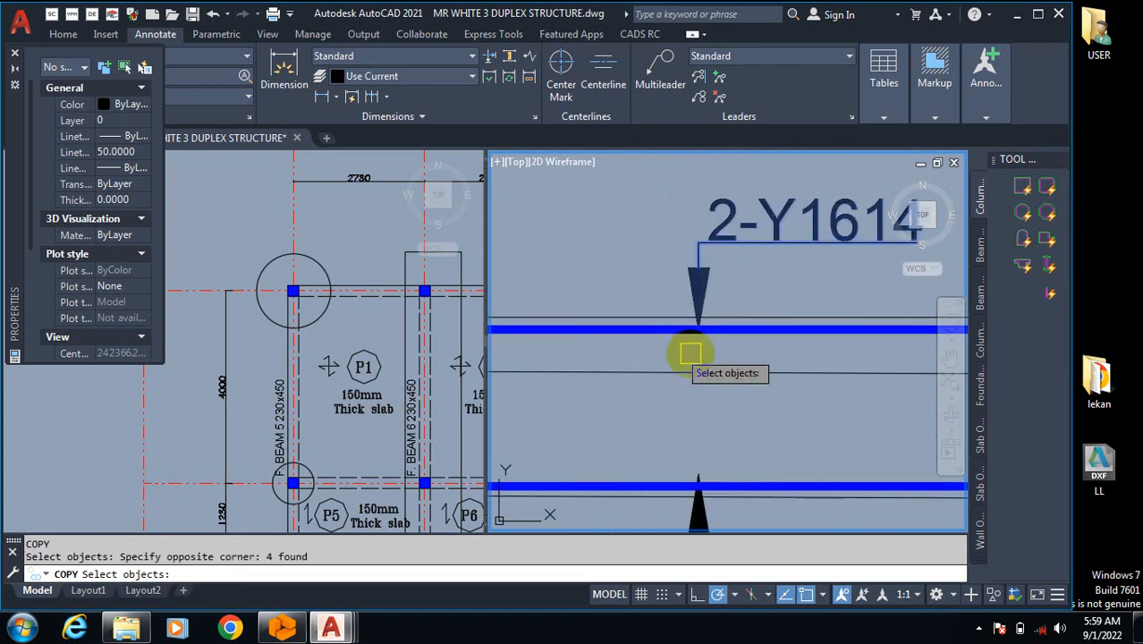
key(Return)
click(700, 327)
scroll(693, 268, down, 4)
scroll(687, 268, down, 8)
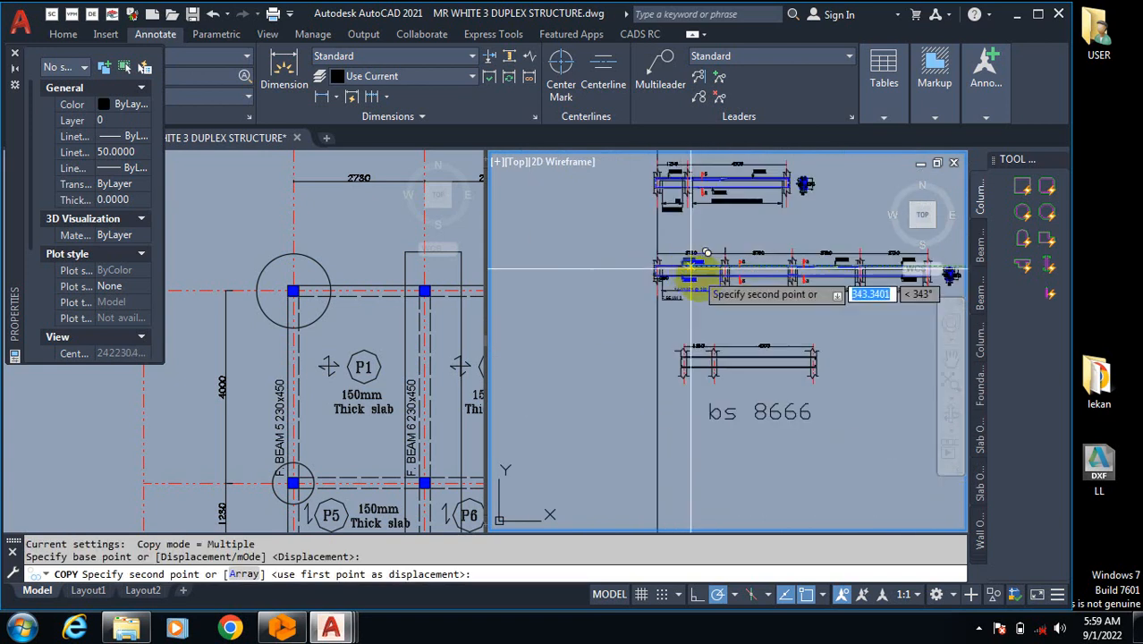
scroll(662, 313, up, 8)
scroll(651, 443, up, 6)
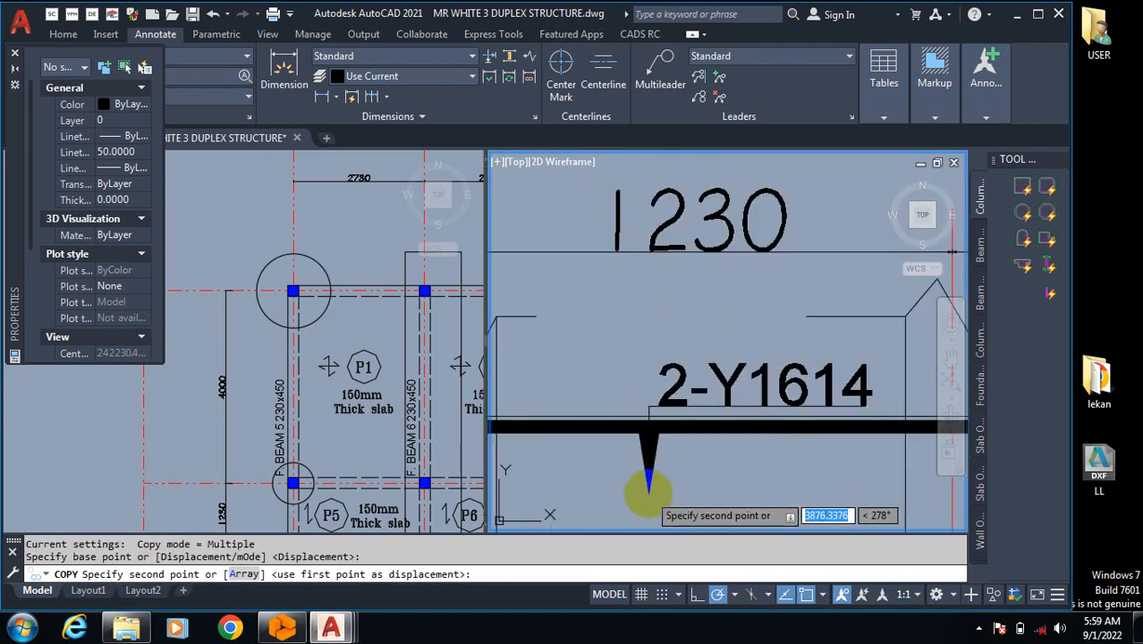
click(653, 391)
scroll(597, 354, down, 4)
scroll(597, 354, down, 4)
key(Escape)
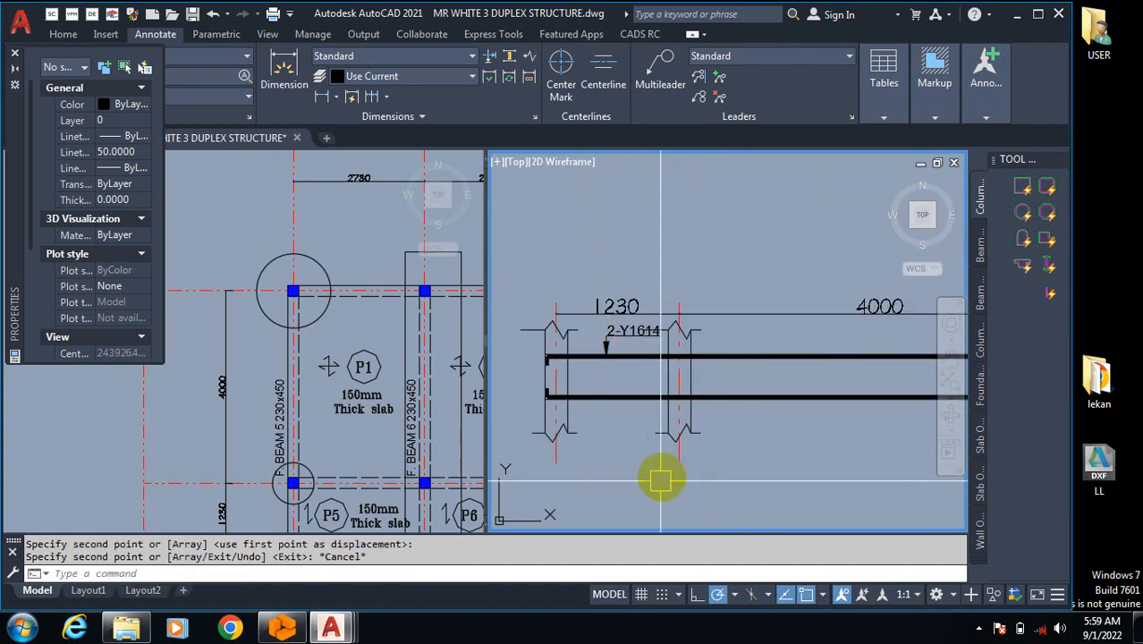
Step: Copy the 2-Y1617 bottom bar label with its leader from F.BEAM 2 onto the bottom bar in the unfinished beam's 1230 span
text(co)
key(Return)
scroll(656, 410, down, 5)
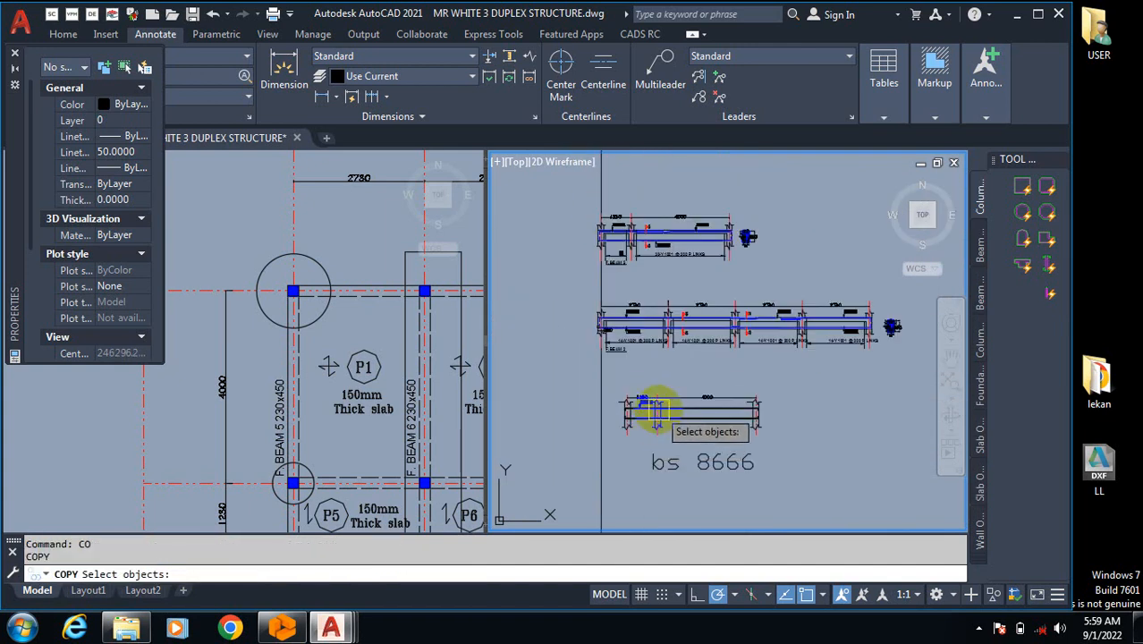
scroll(617, 324, up, 8)
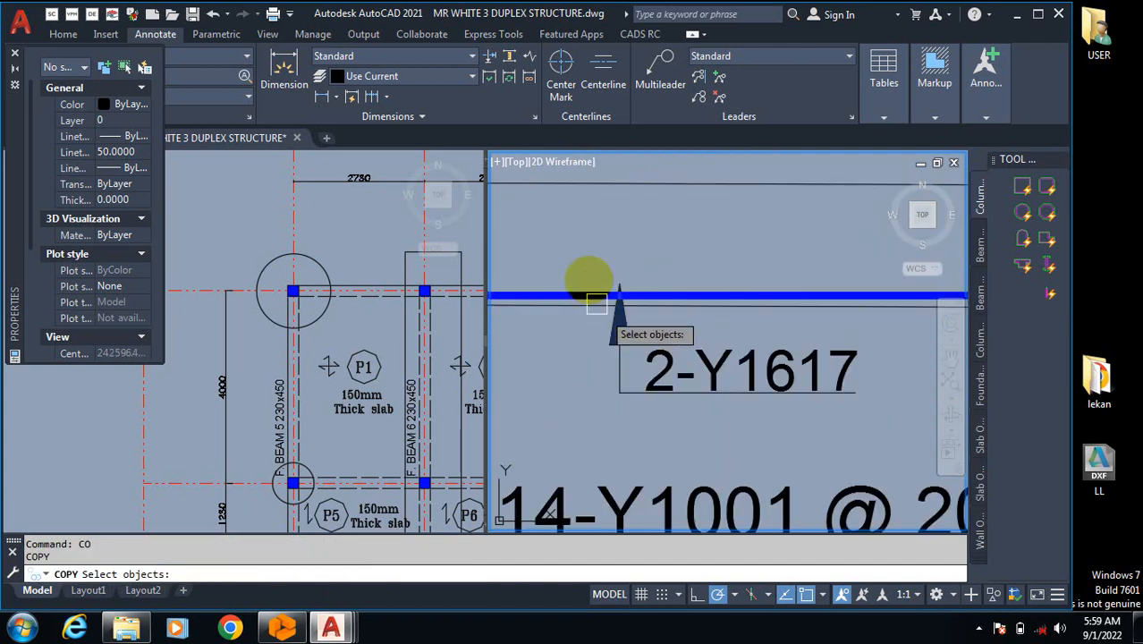
click(584, 251)
click(880, 417)
key(Return)
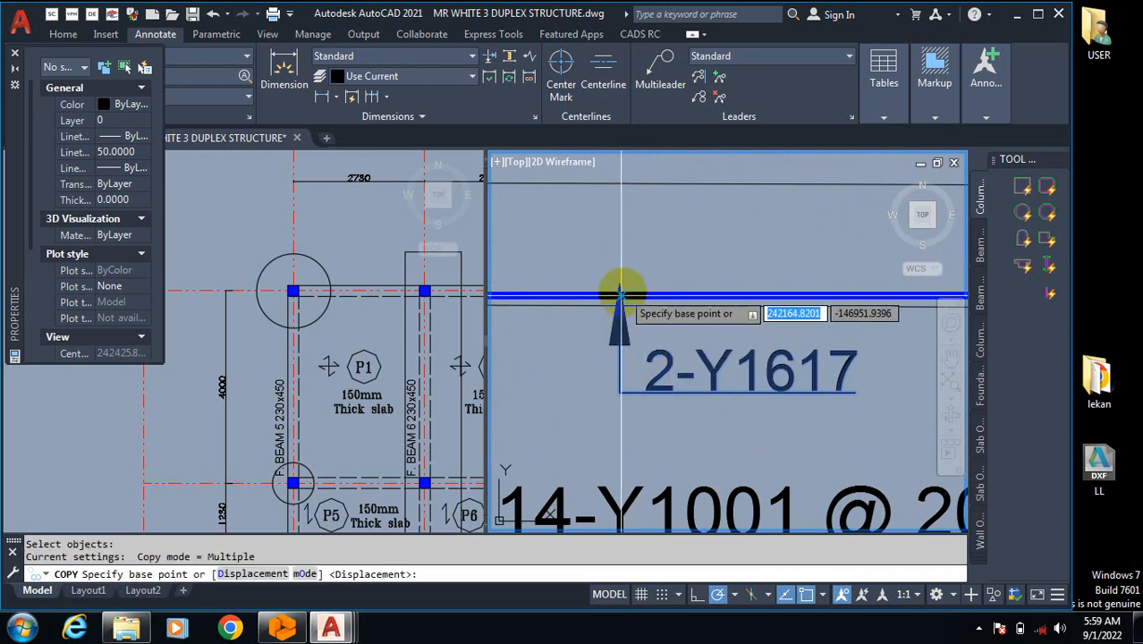
click(620, 288)
scroll(639, 232, down, 5)
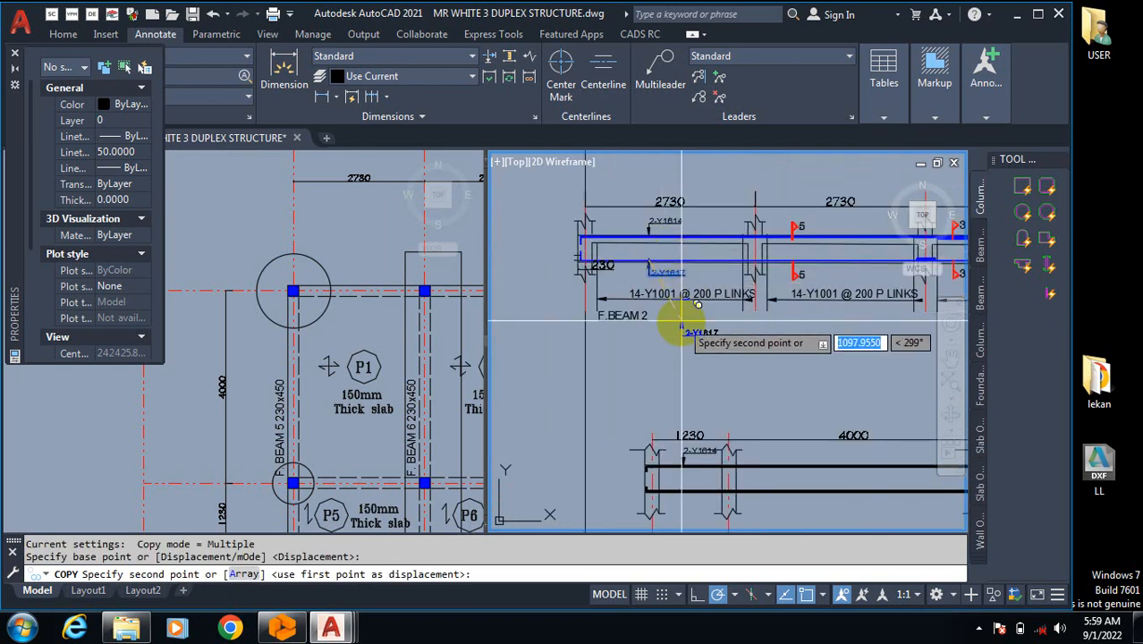
scroll(666, 460, up, 8)
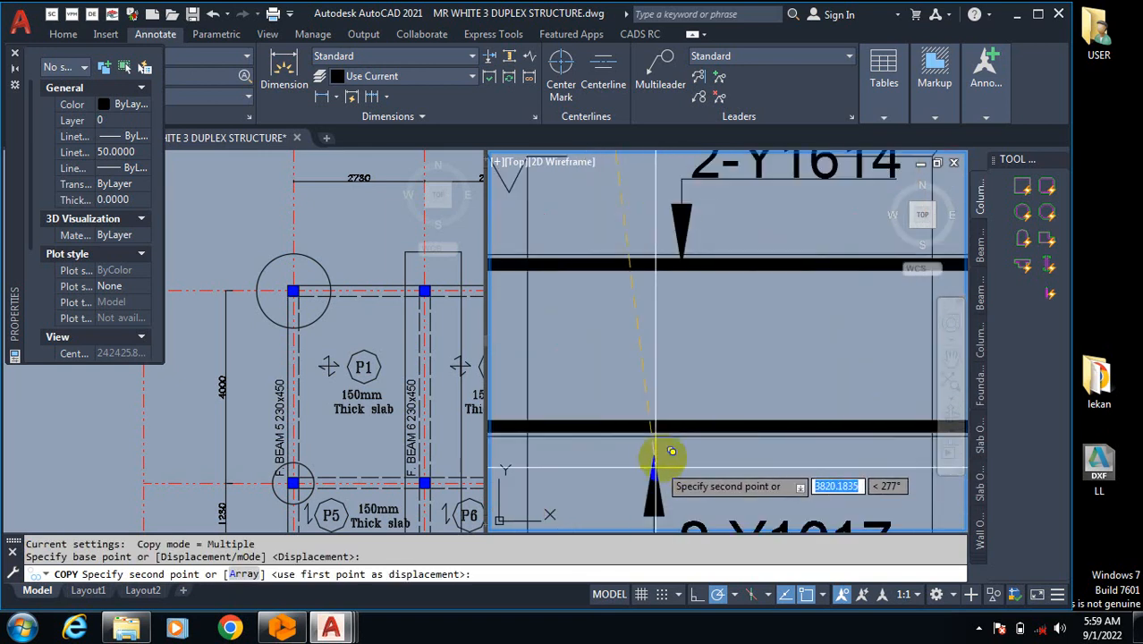
scroll(668, 442, up, 4)
click(677, 410)
scroll(655, 327, down, 5)
key(Escape)
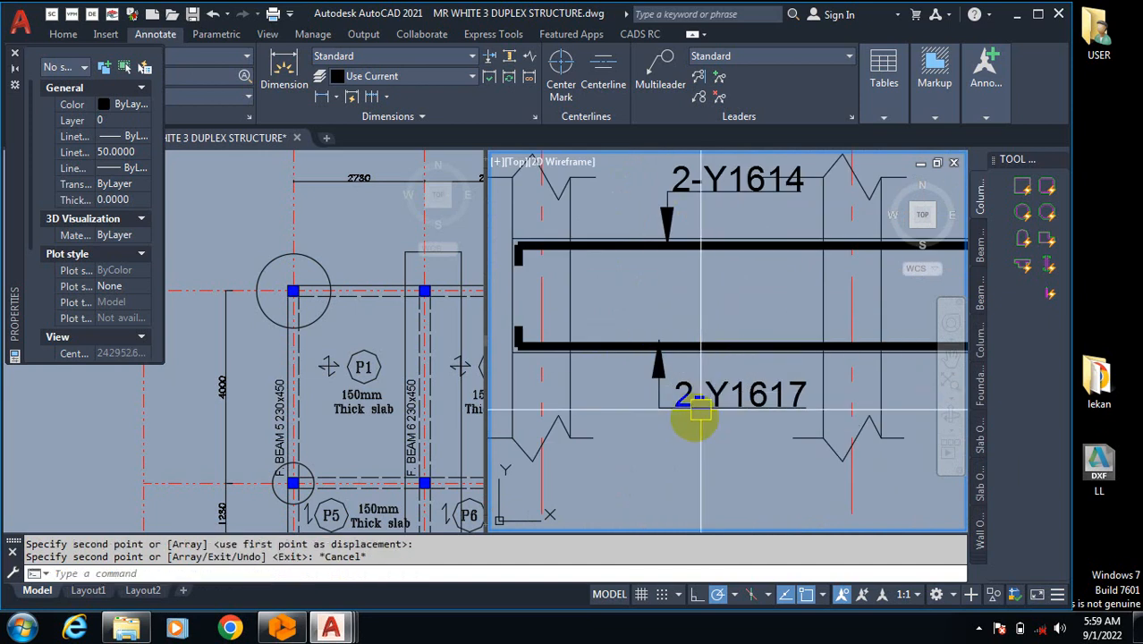
Step: Change the copied top bar label in the unfinished beam's 1230 span to 2-Y1601
scroll(660, 447, down, 4)
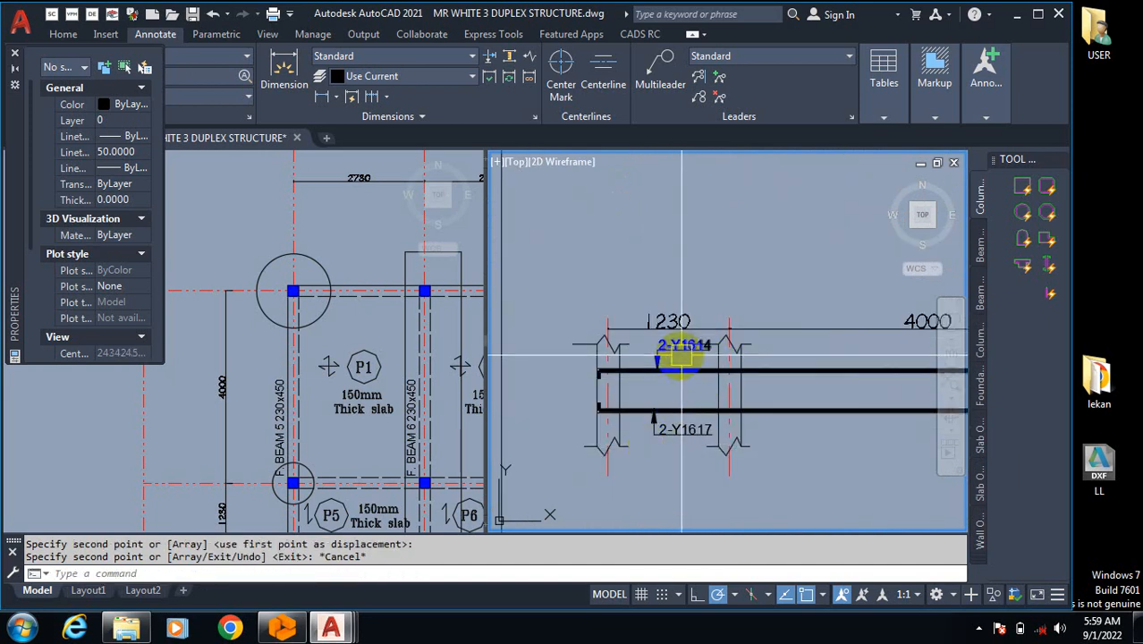
scroll(682, 356, up, 2)
scroll(674, 355, up, 4)
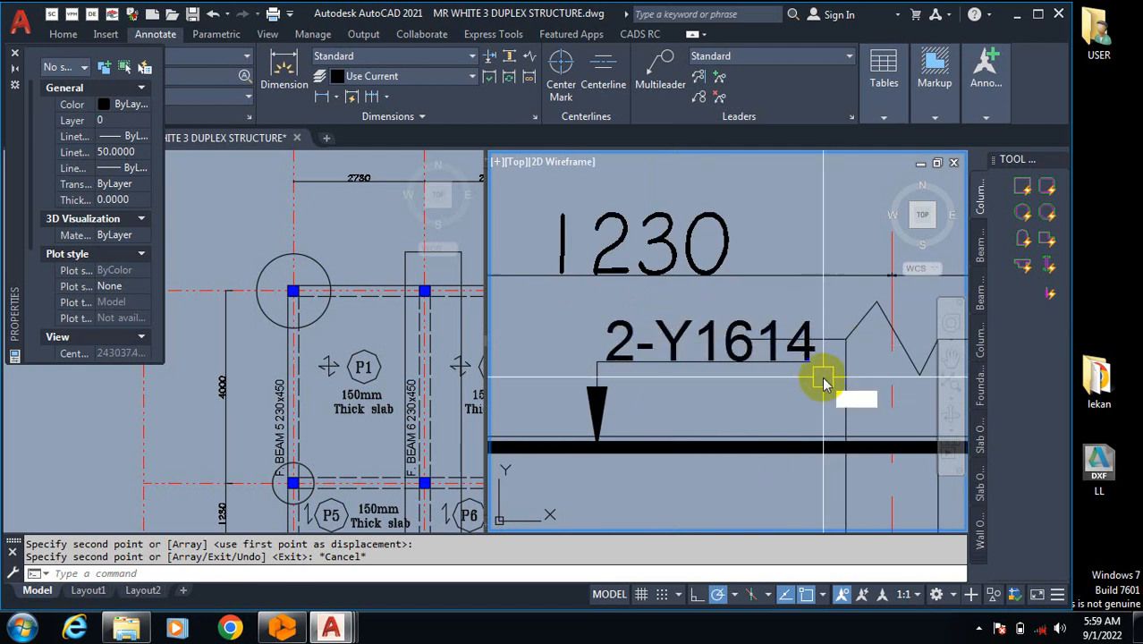
click(869, 429)
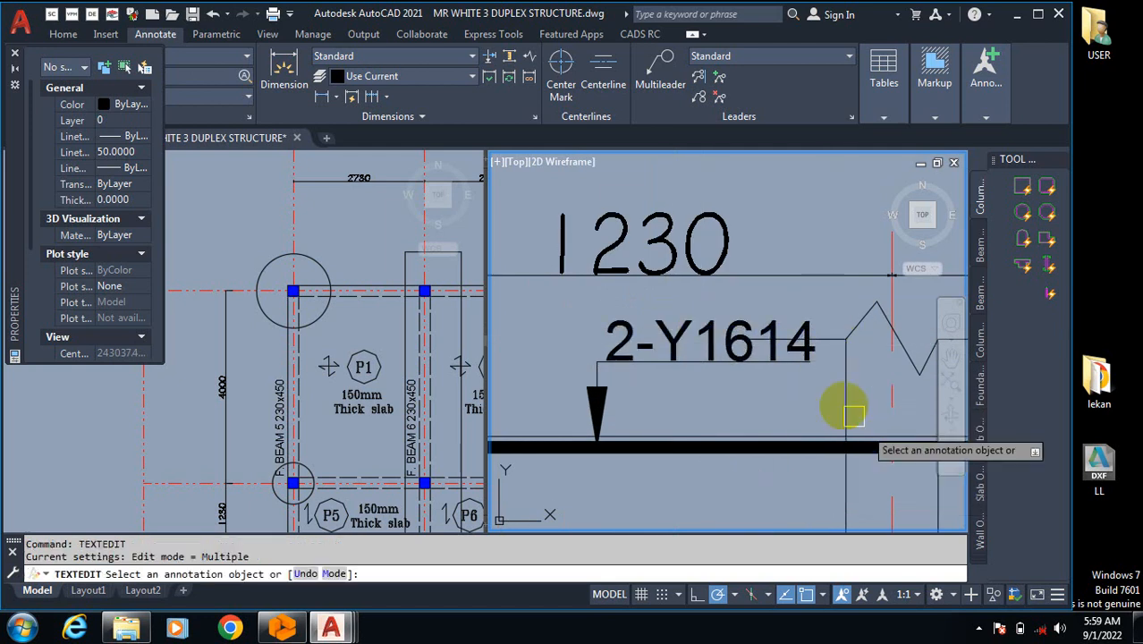
click(774, 338)
drag(760, 340, 771, 338)
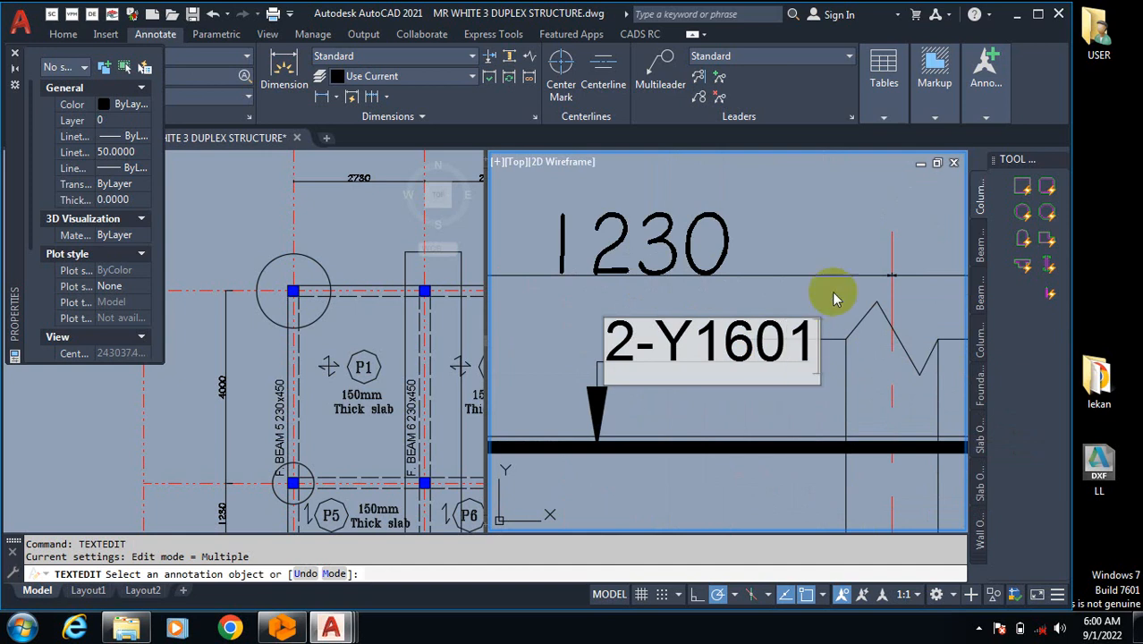
click(818, 308)
scroll(642, 297, down, 3)
key(Escape)
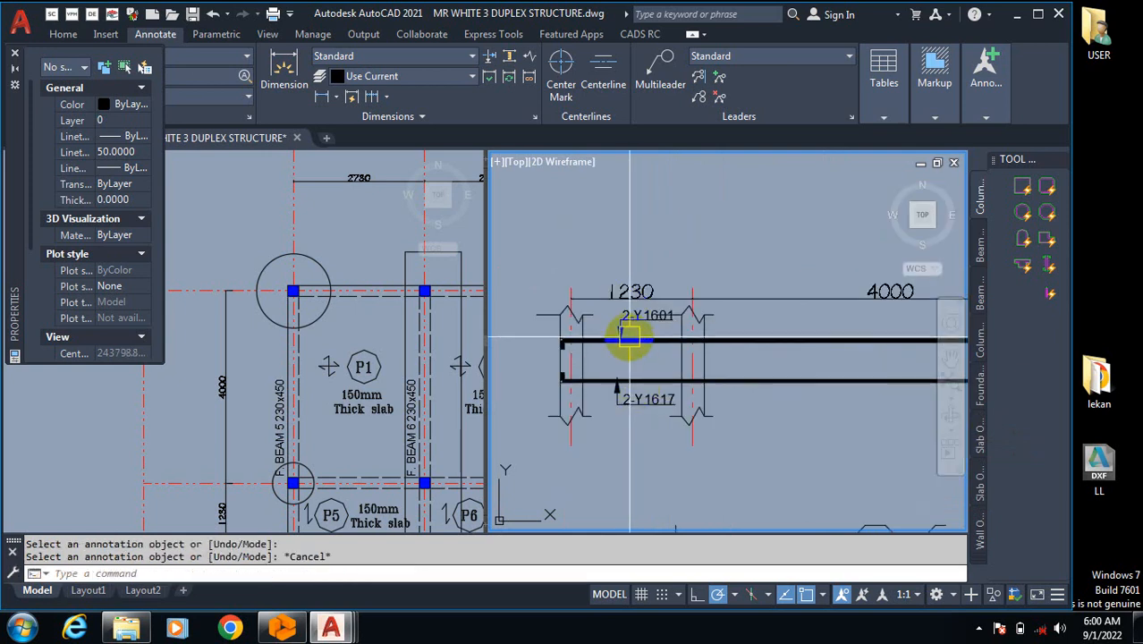
Step: Examine the top bar from its hooked start to its far end, and the 2-Y1601 and 2-Y1617 labels in the 1230 span
scroll(590, 342, up, 2)
scroll(507, 348, down, 2)
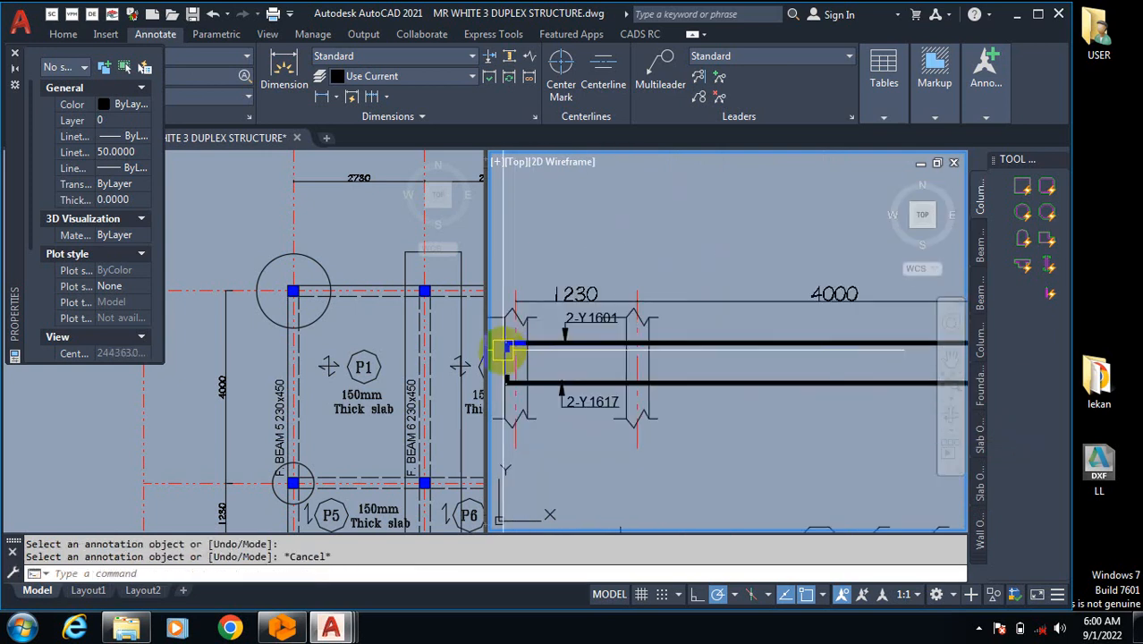
scroll(507, 349, down, 2)
scroll(842, 349, up, 2)
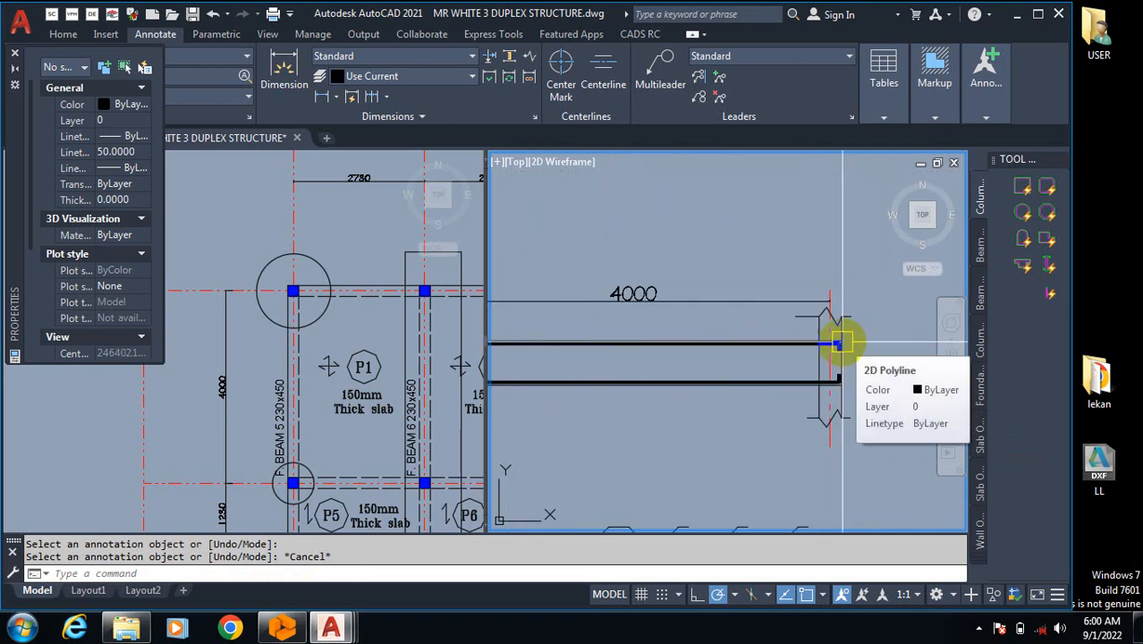
scroll(841, 345, down, 3)
scroll(707, 365, up, 5)
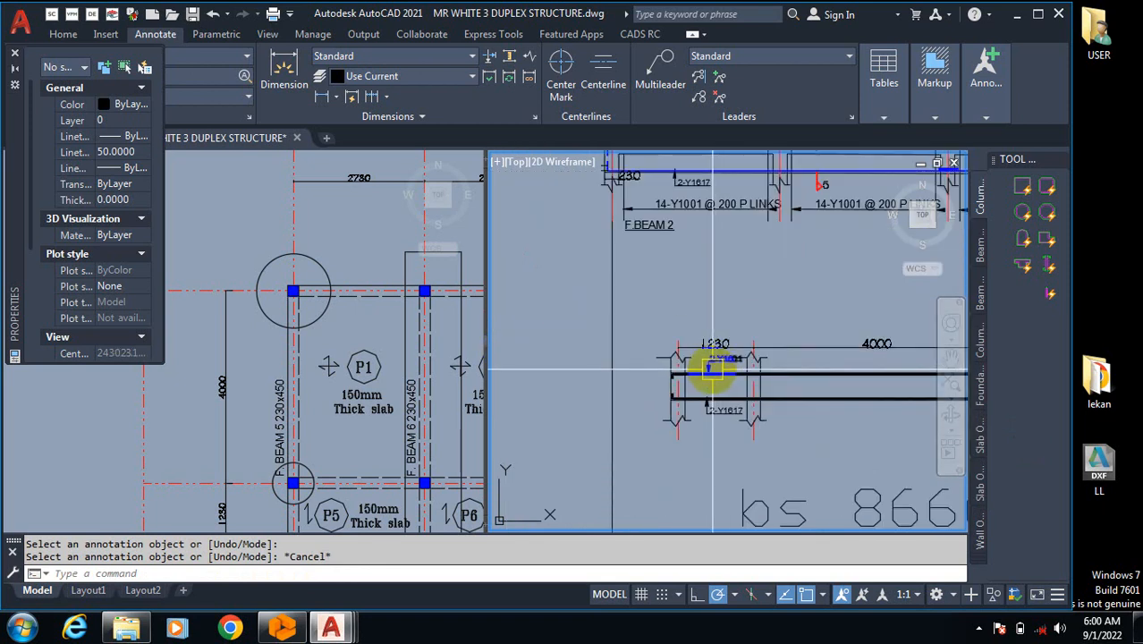
scroll(660, 369, up, 4)
scroll(626, 387, down, 3)
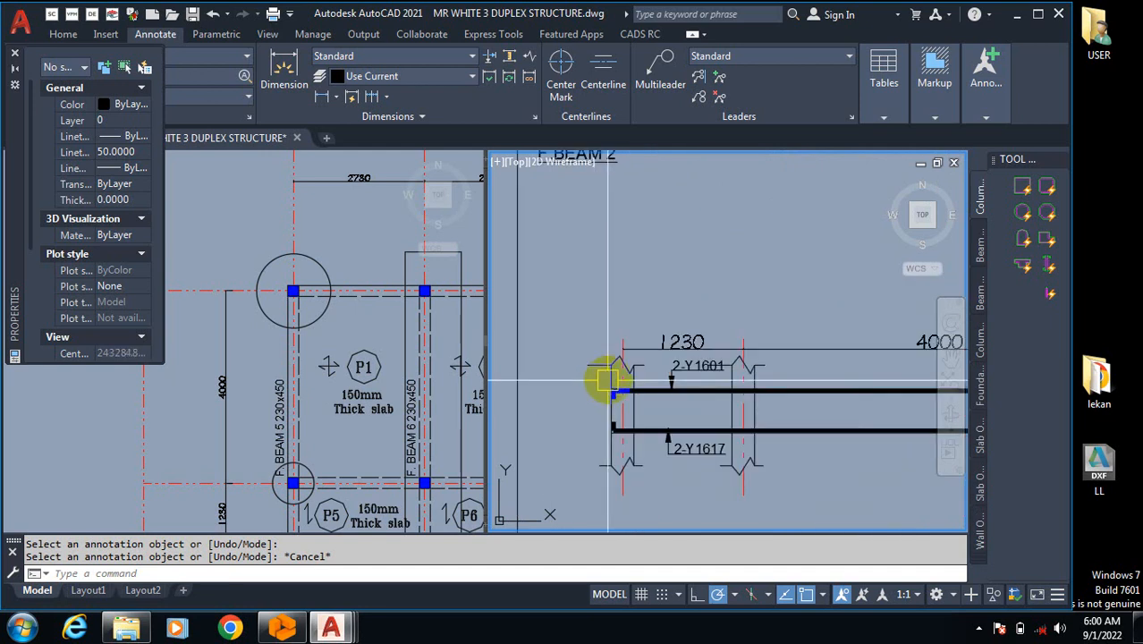
scroll(594, 390, down, 3)
scroll(643, 400, up, 5)
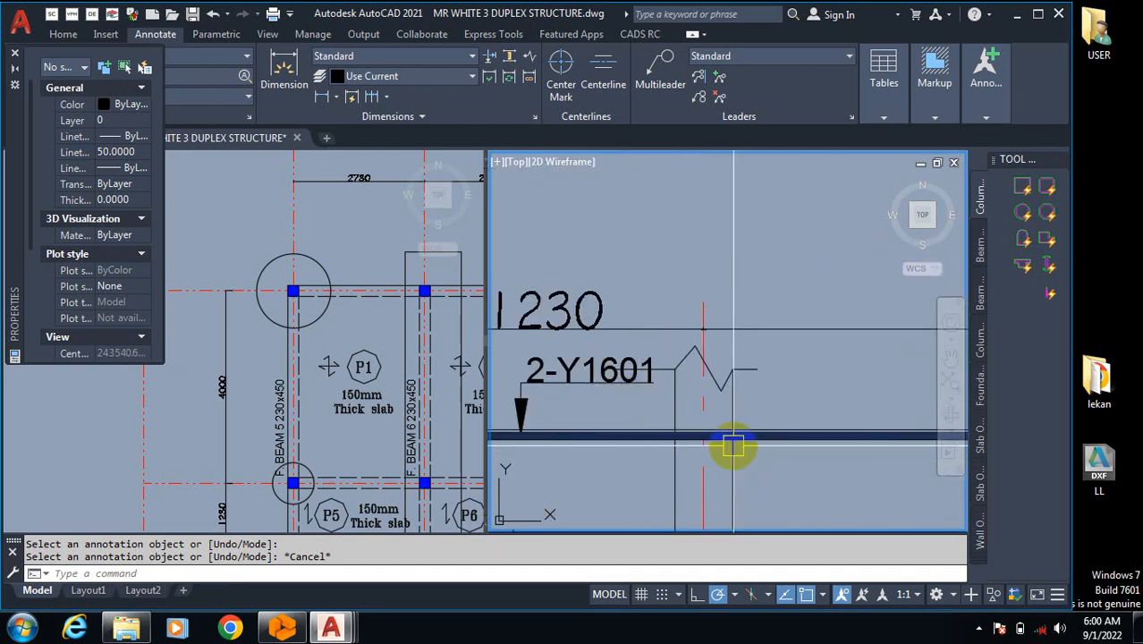
scroll(691, 365, down, 3)
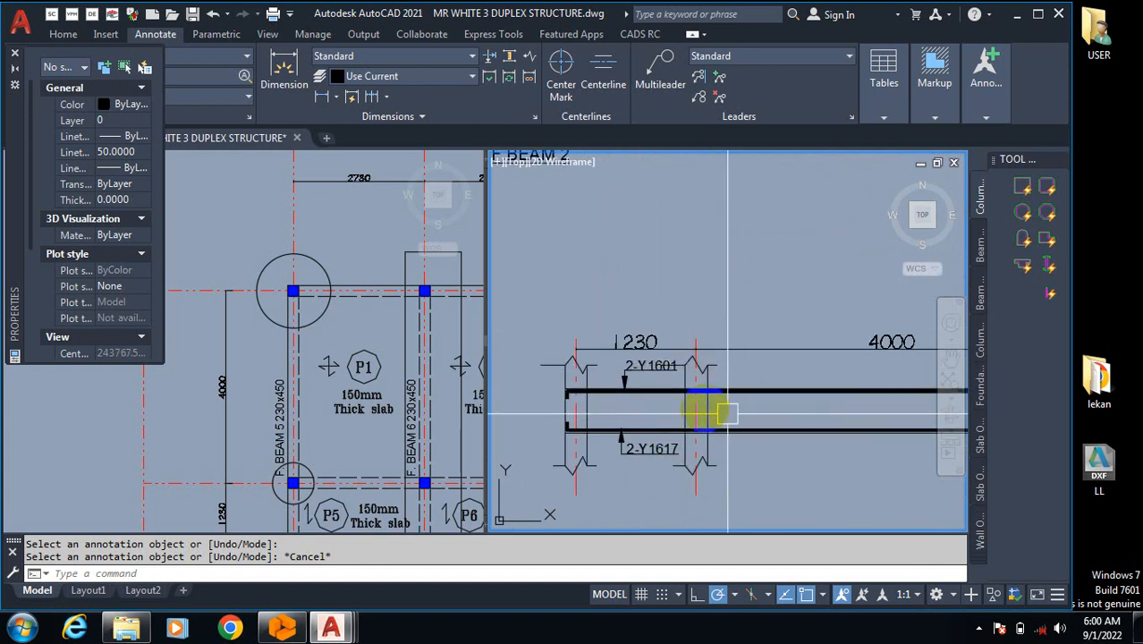
scroll(681, 387, up, 2)
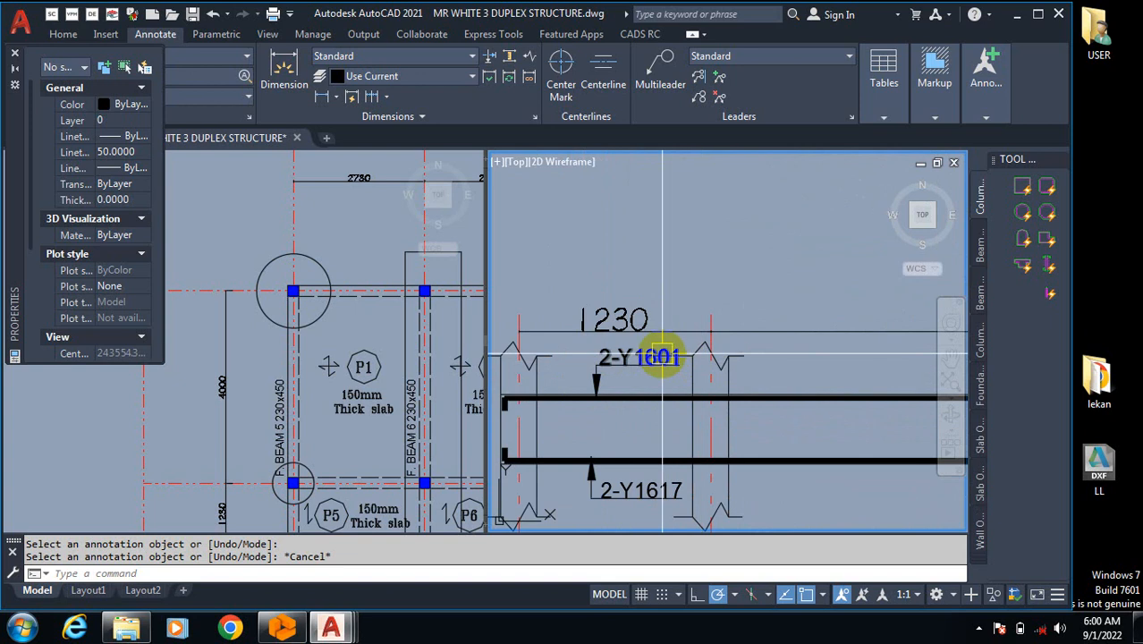
scroll(662, 356, up, 2)
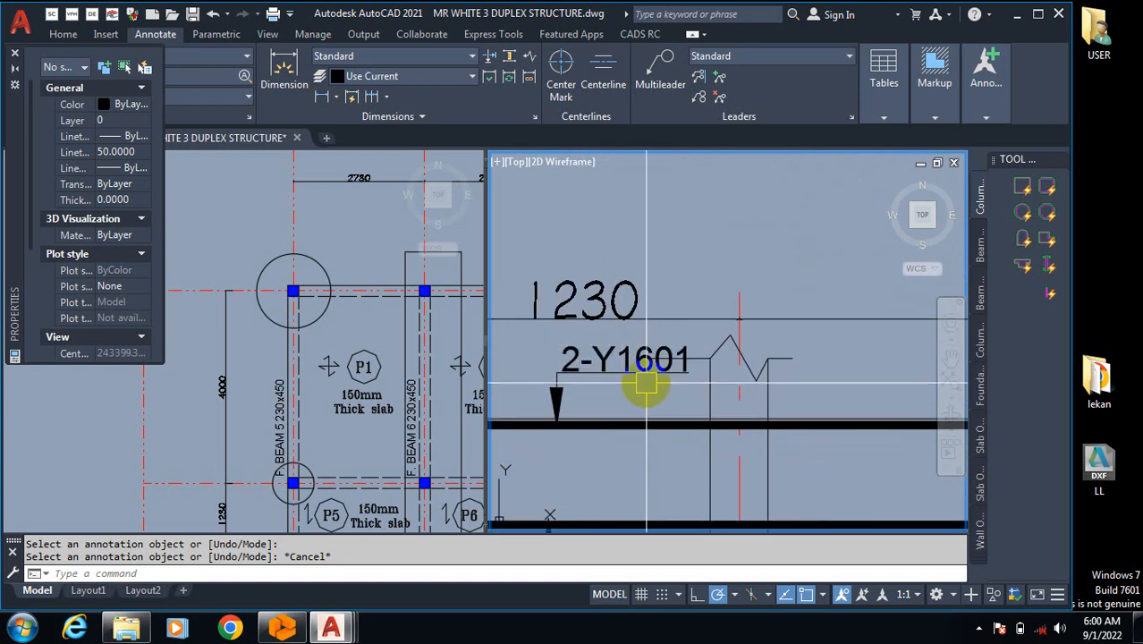
scroll(646, 383, down, 3)
scroll(589, 432, up, 2)
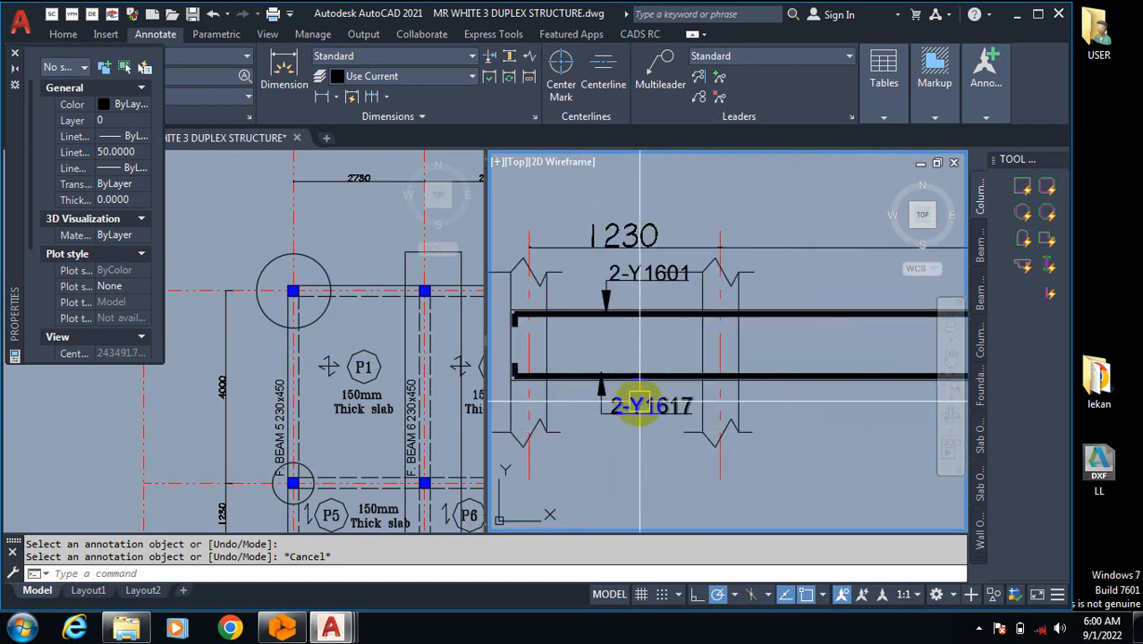
scroll(640, 402, up, 1)
key(Escape)
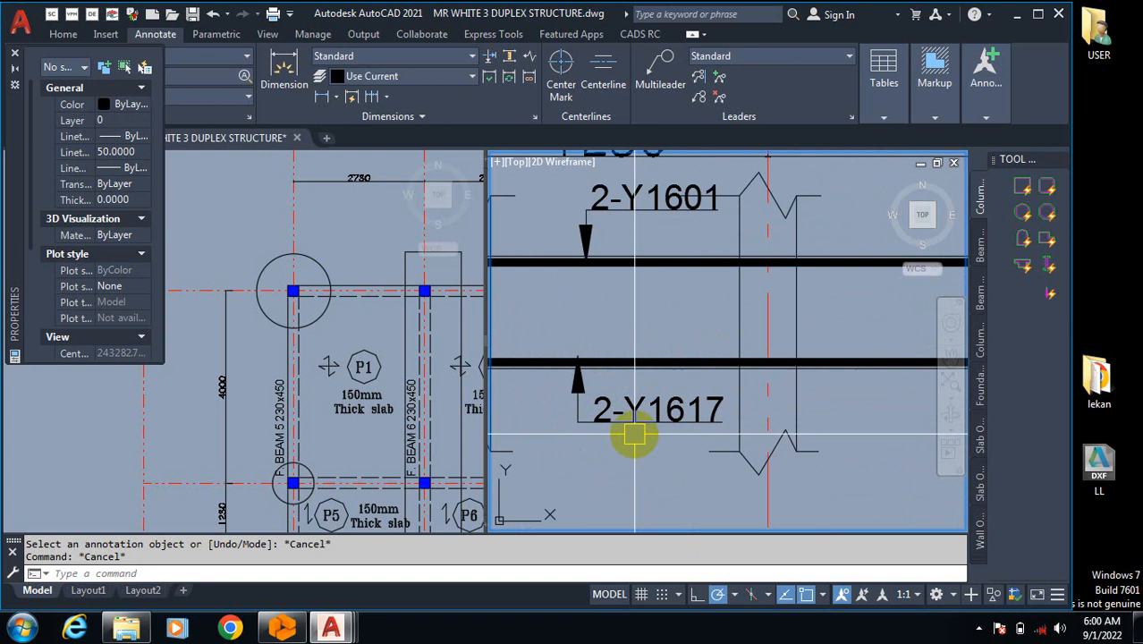
scroll(626, 453, down, 3)
scroll(596, 441, up, 2)
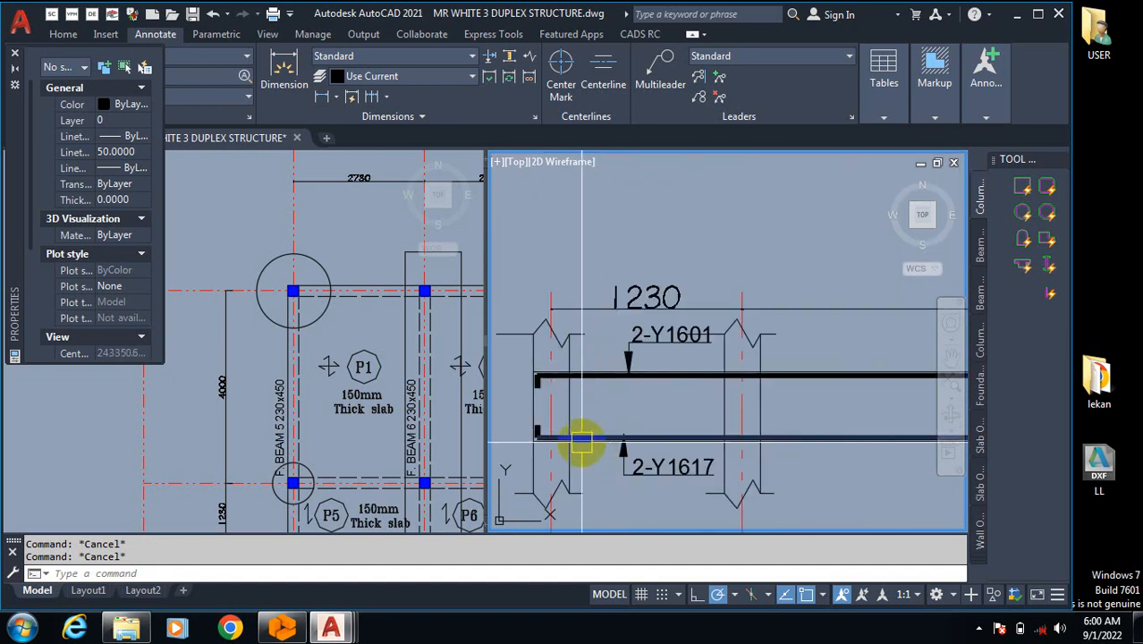
scroll(545, 430, down, 3)
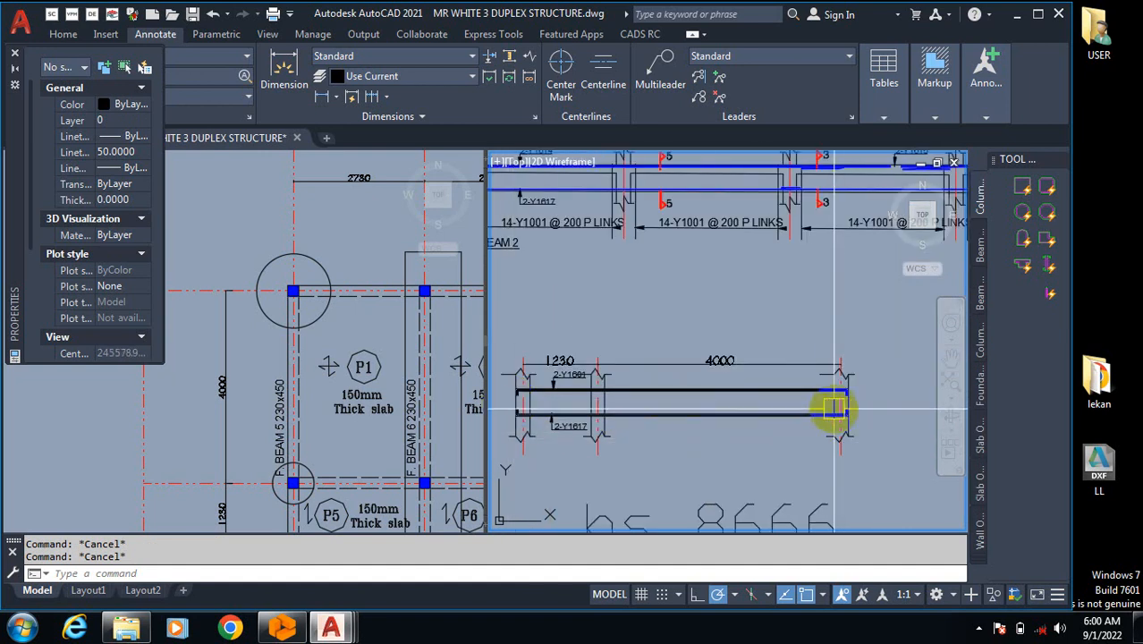
scroll(523, 425, up, 5)
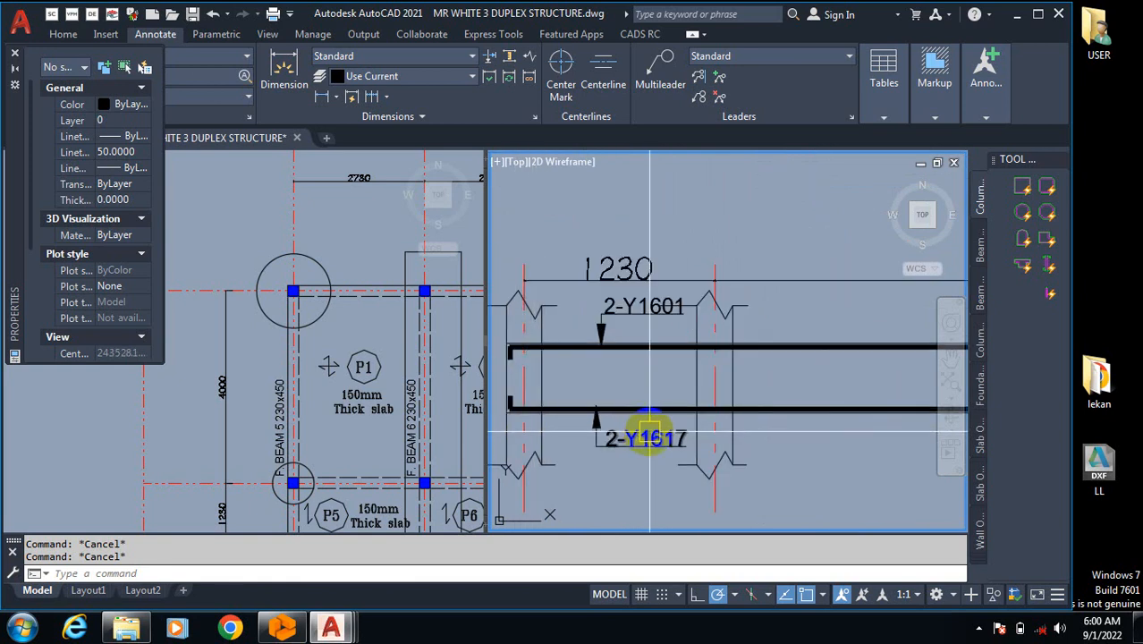
scroll(650, 438, up, 2)
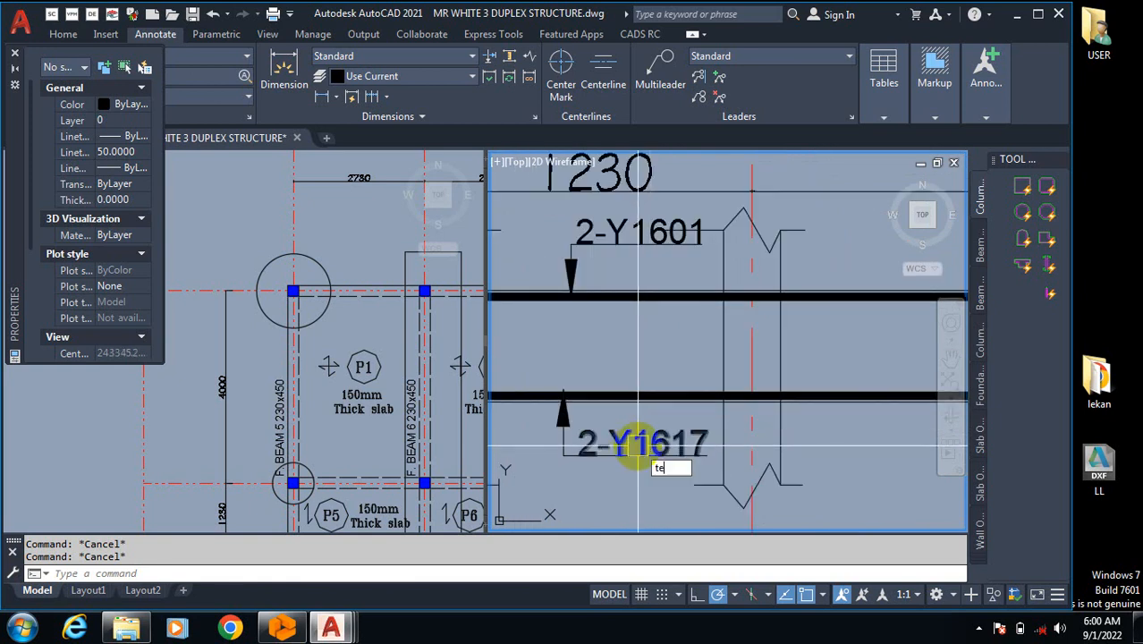
click(683, 499)
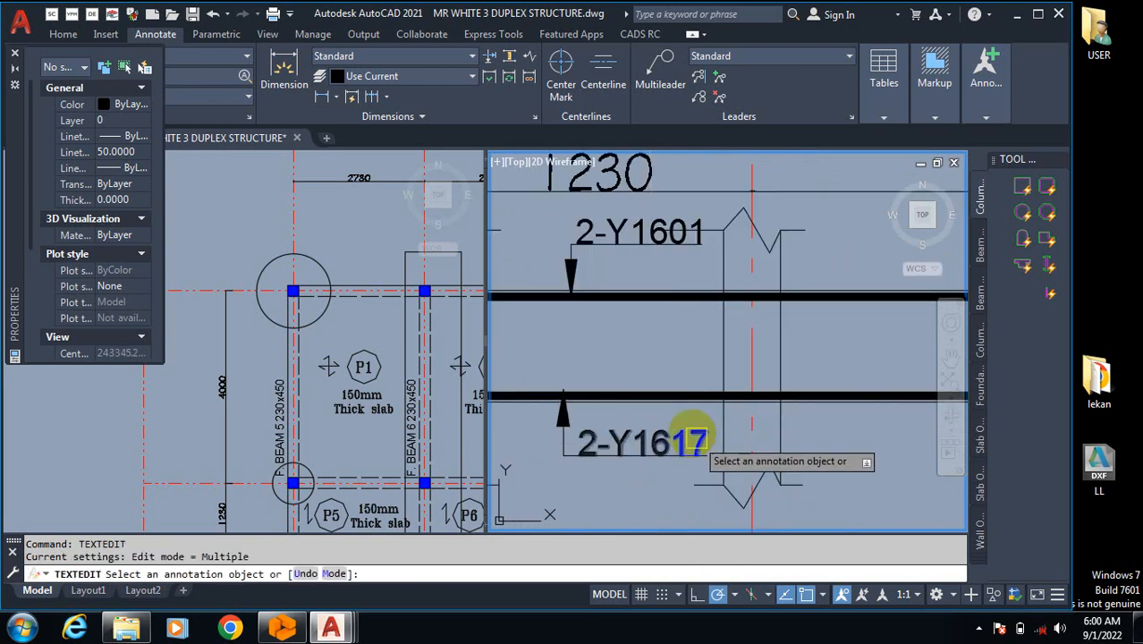
click(665, 457)
click(675, 442)
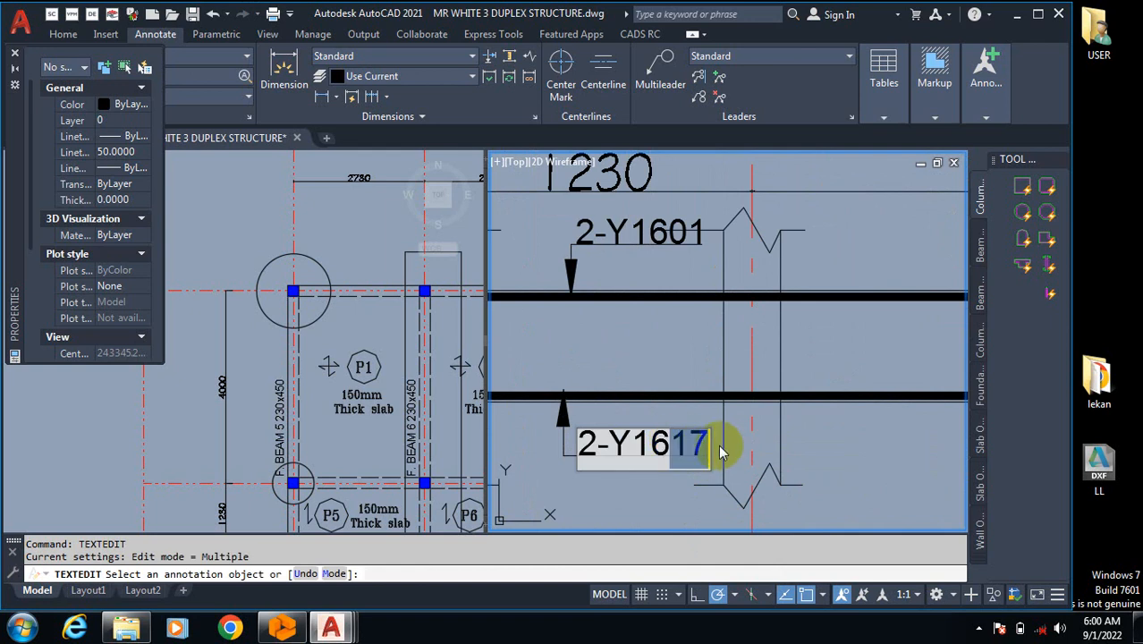
click(671, 344)
Step: Change the 2-Y1617 bottom bar label in the unfinished beam's 1230 span to 2-Y2002
scroll(662, 367, down, 5)
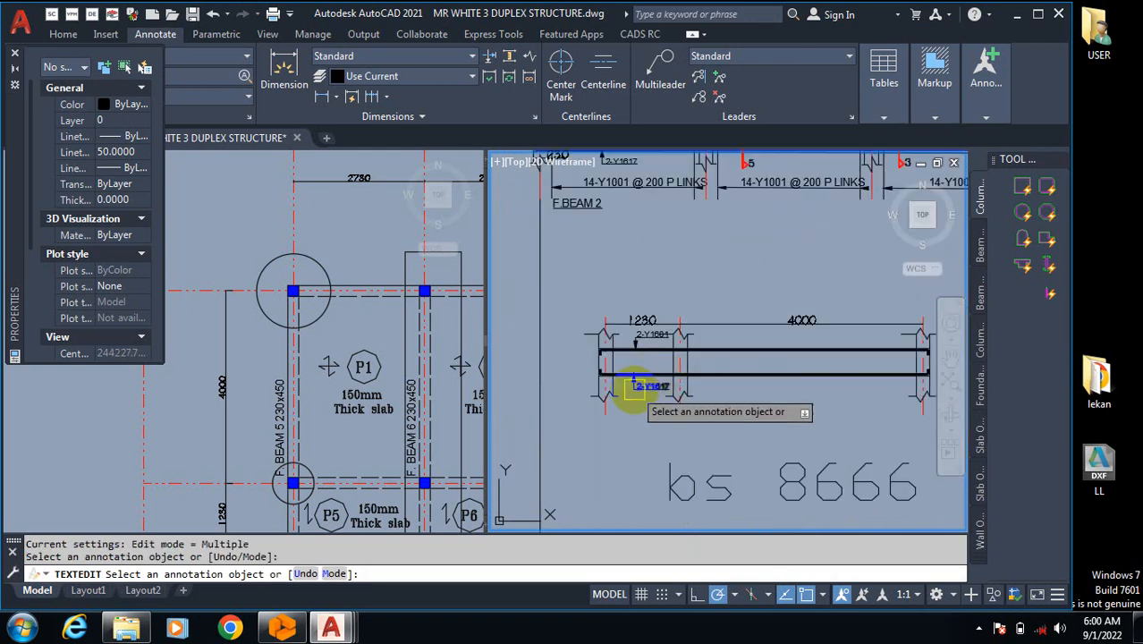
scroll(633, 346, up, 2)
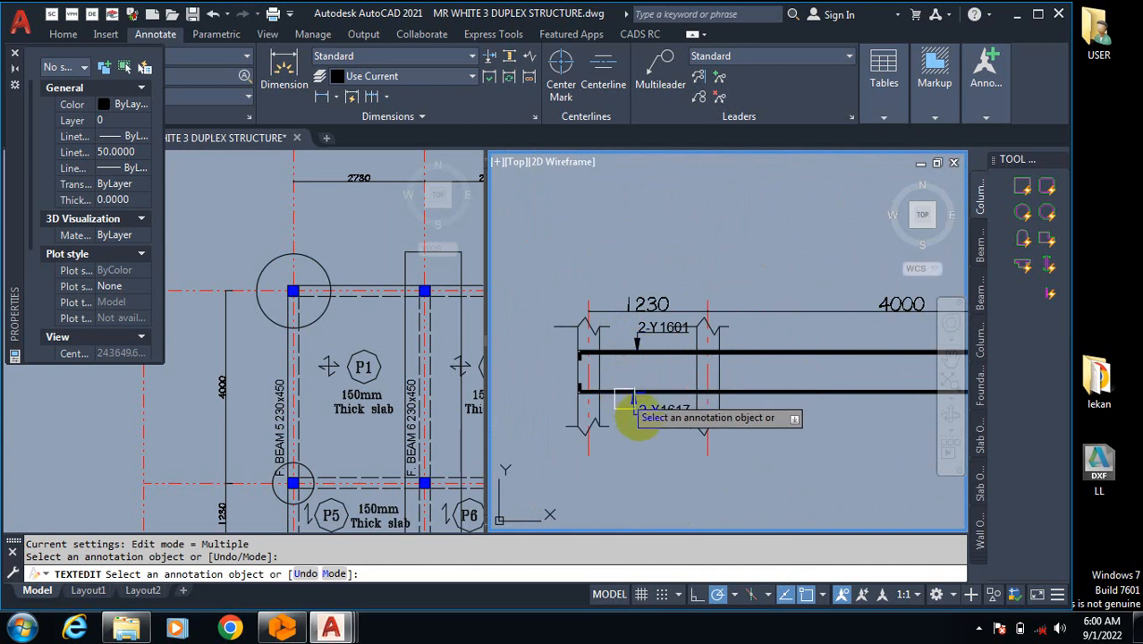
scroll(632, 407, up, 4)
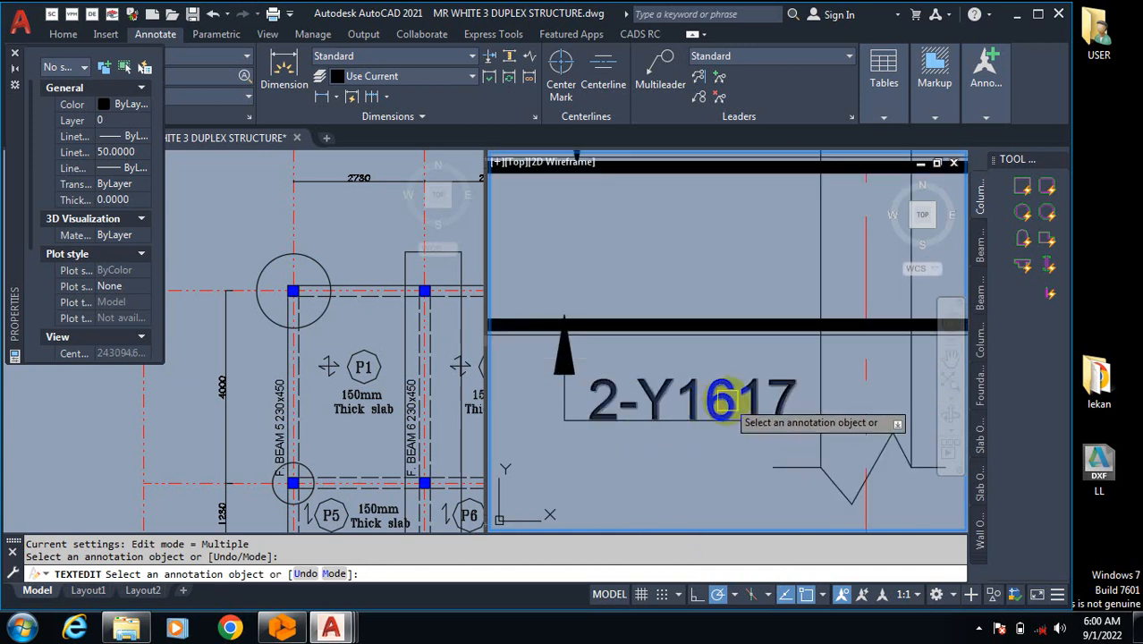
click(716, 412)
drag(736, 411, 680, 412)
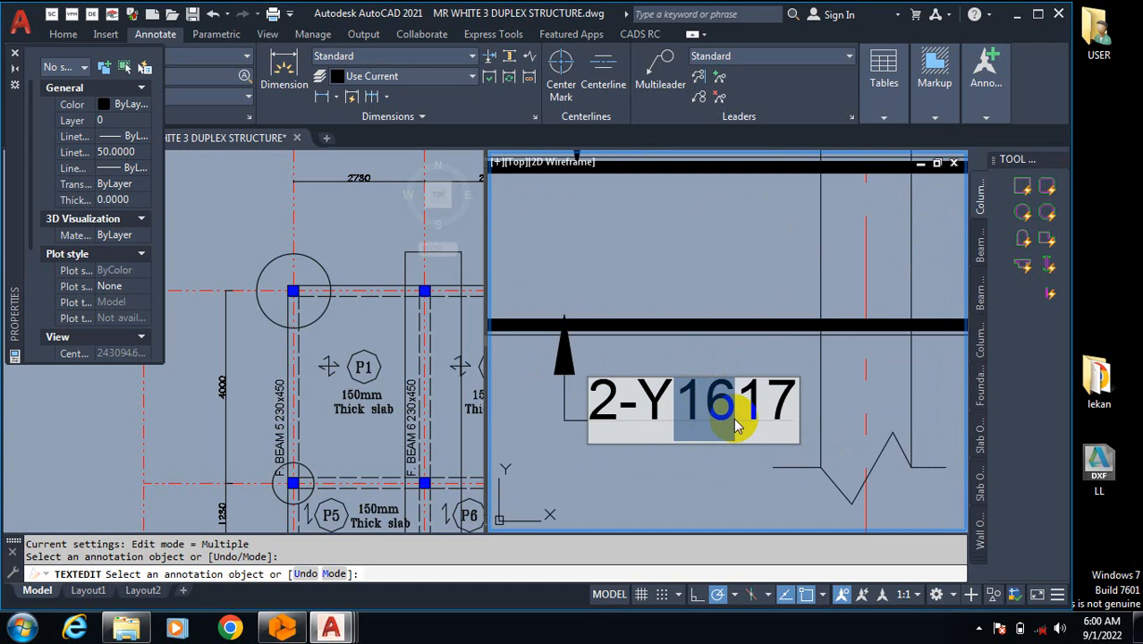
text(20)
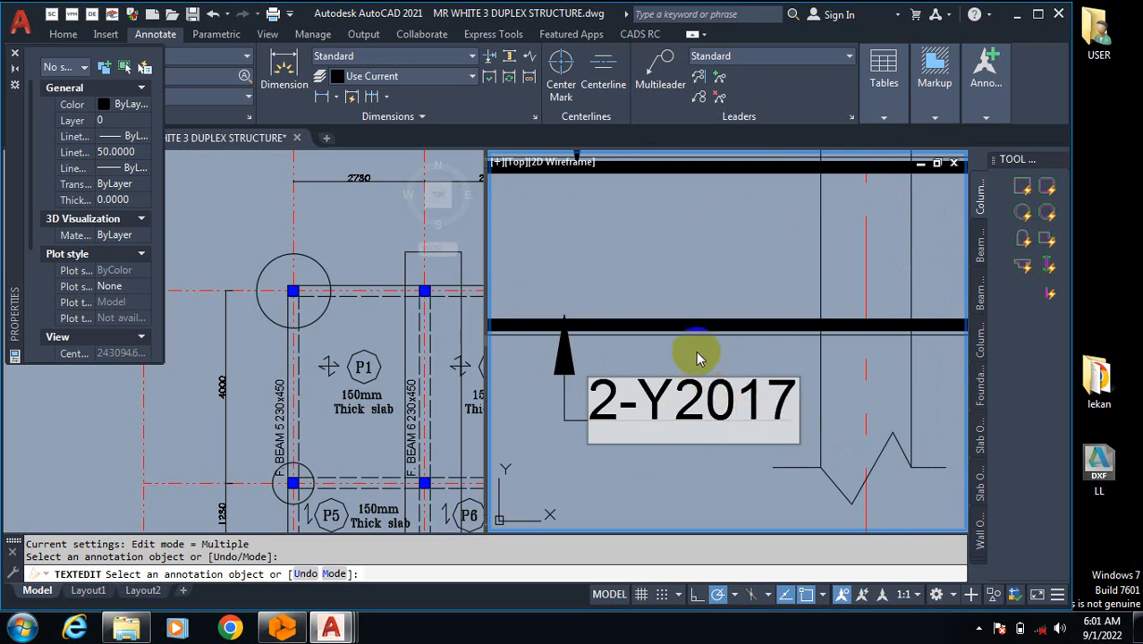
drag(735, 404, 808, 428)
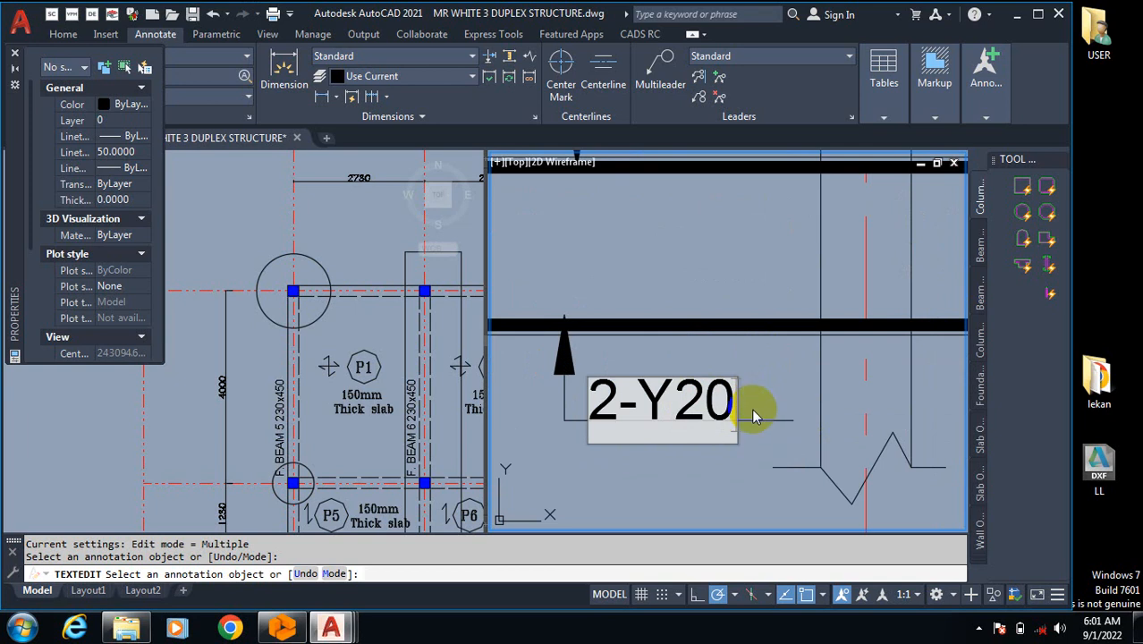
text(02)
click(766, 303)
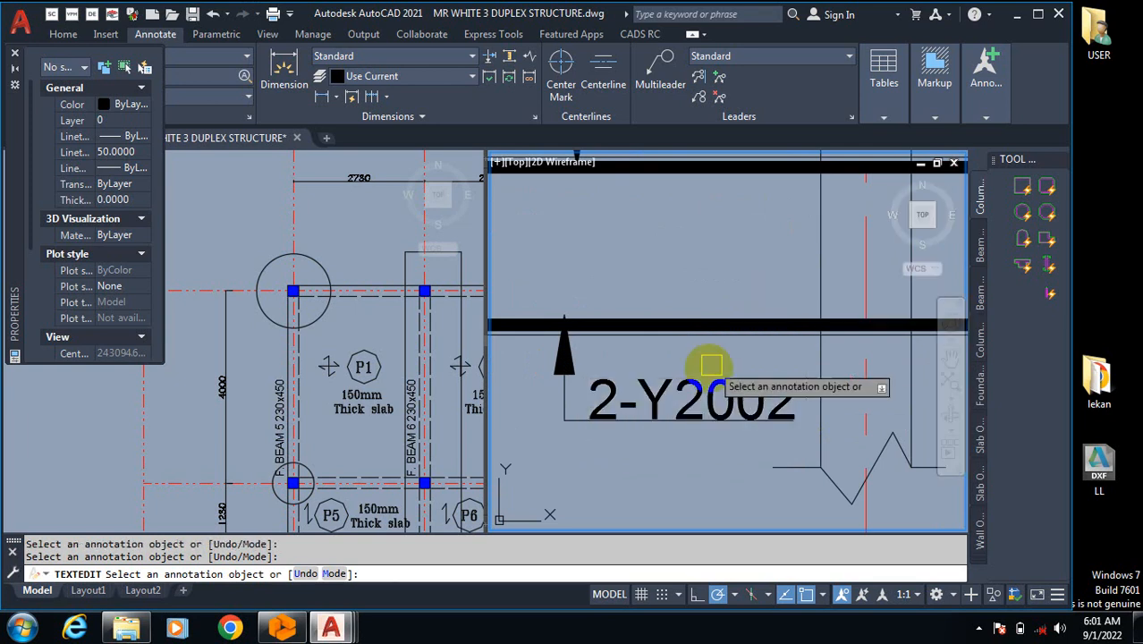
scroll(698, 358, down, 3)
scroll(662, 376, up, 1)
key(Escape)
Step: Check the hooked bar ends, and change the bottom bar label in the 1230 span to 2-Y1602
scroll(565, 379, up, 2)
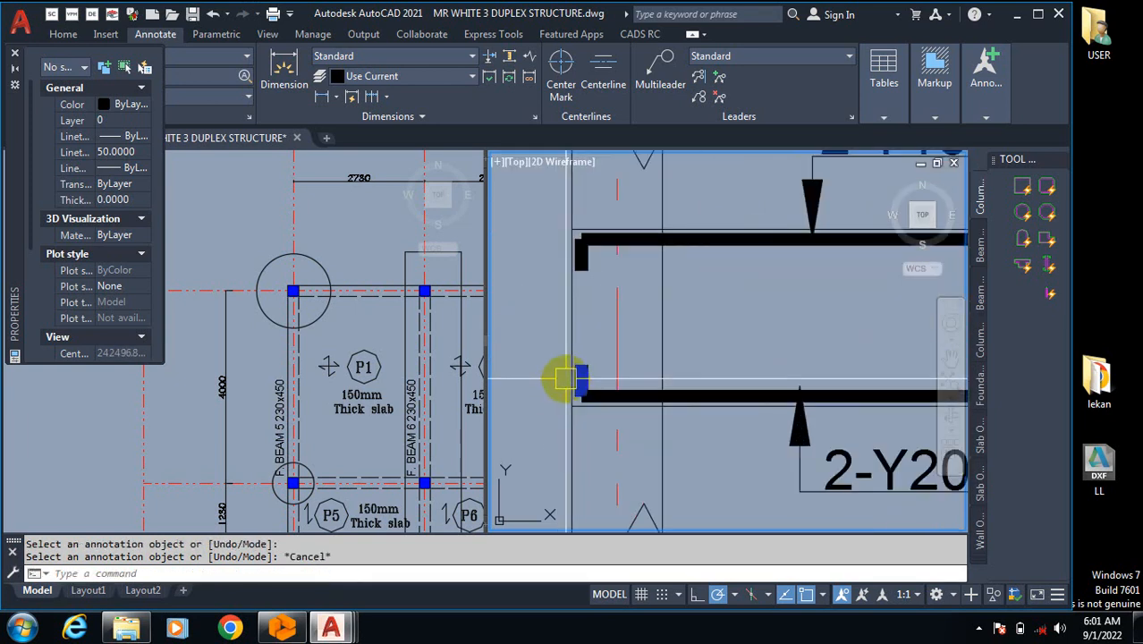
scroll(556, 370, down, 3)
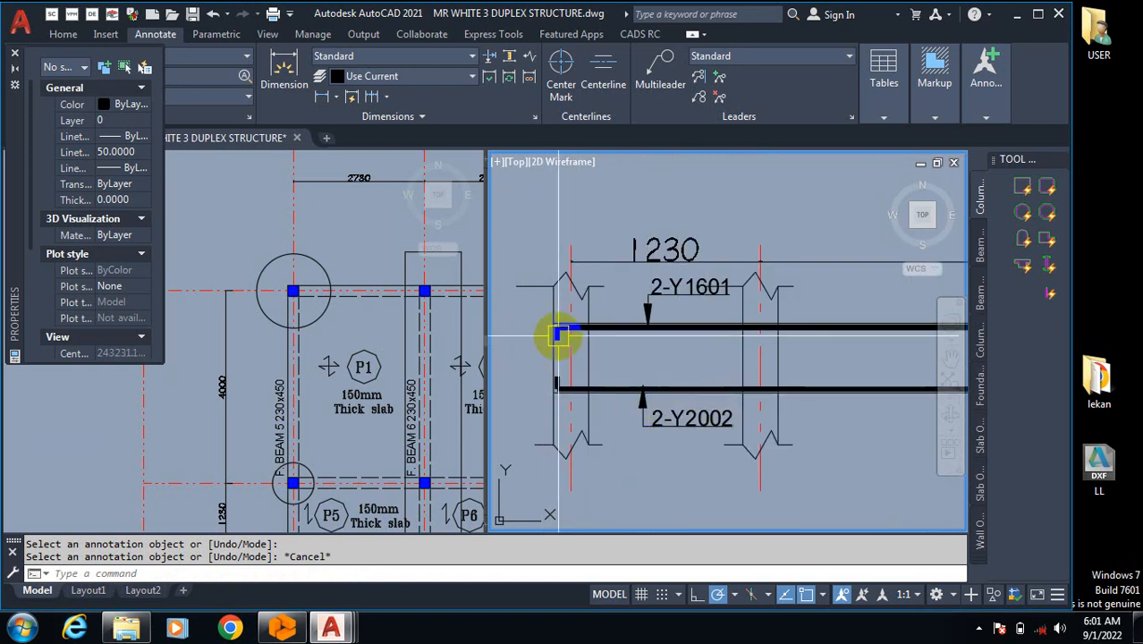
scroll(573, 366, up, 2)
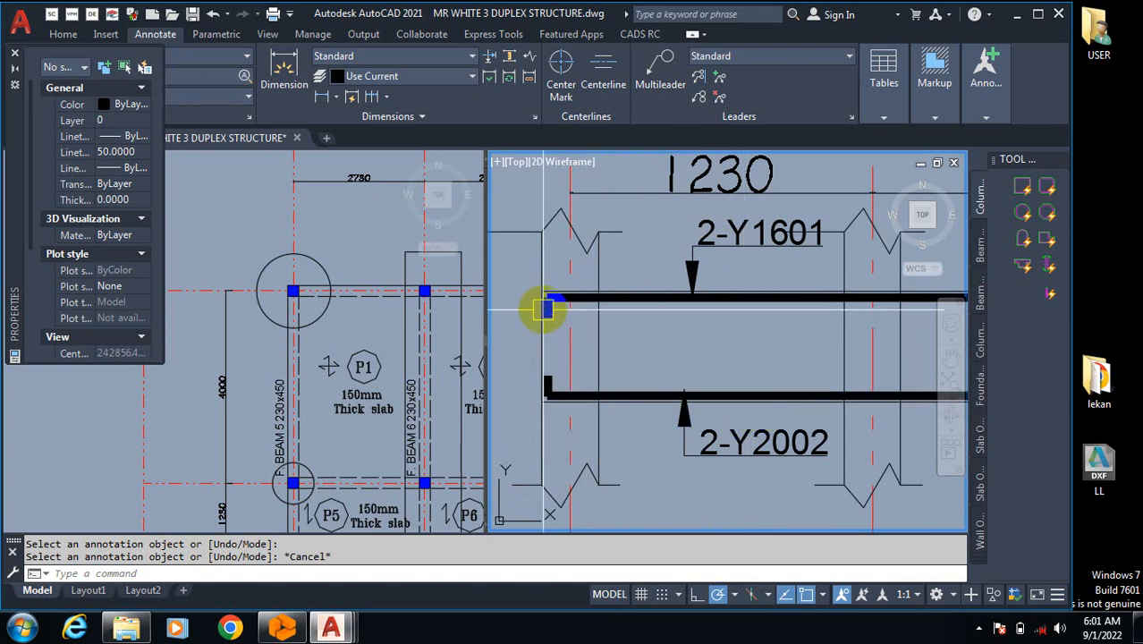
scroll(518, 382, down, 5)
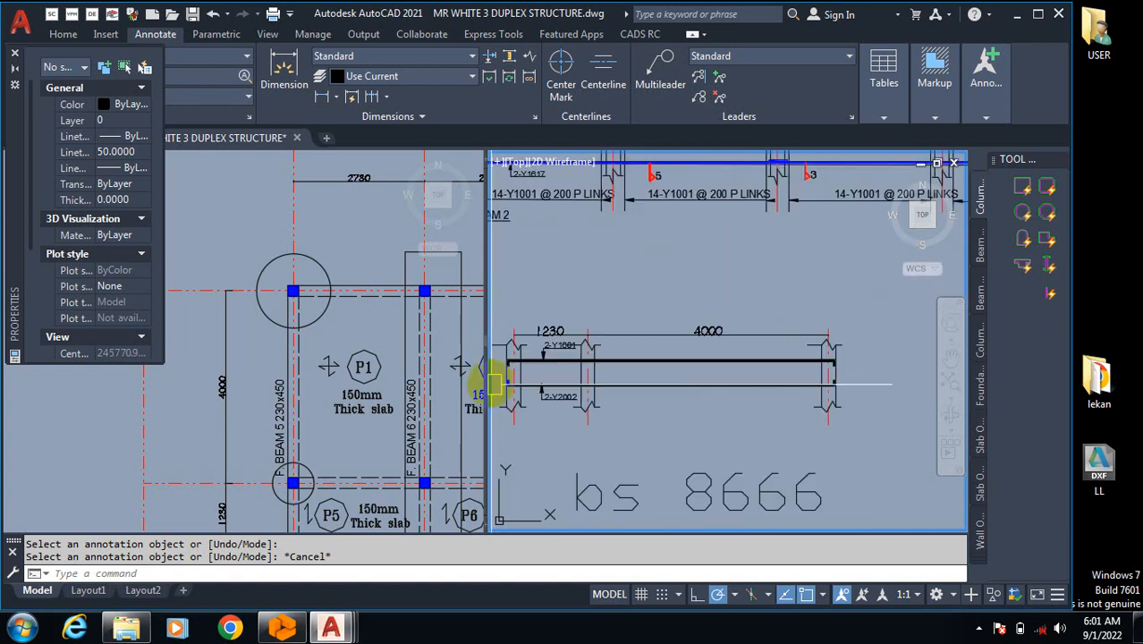
scroll(495, 383, up, 4)
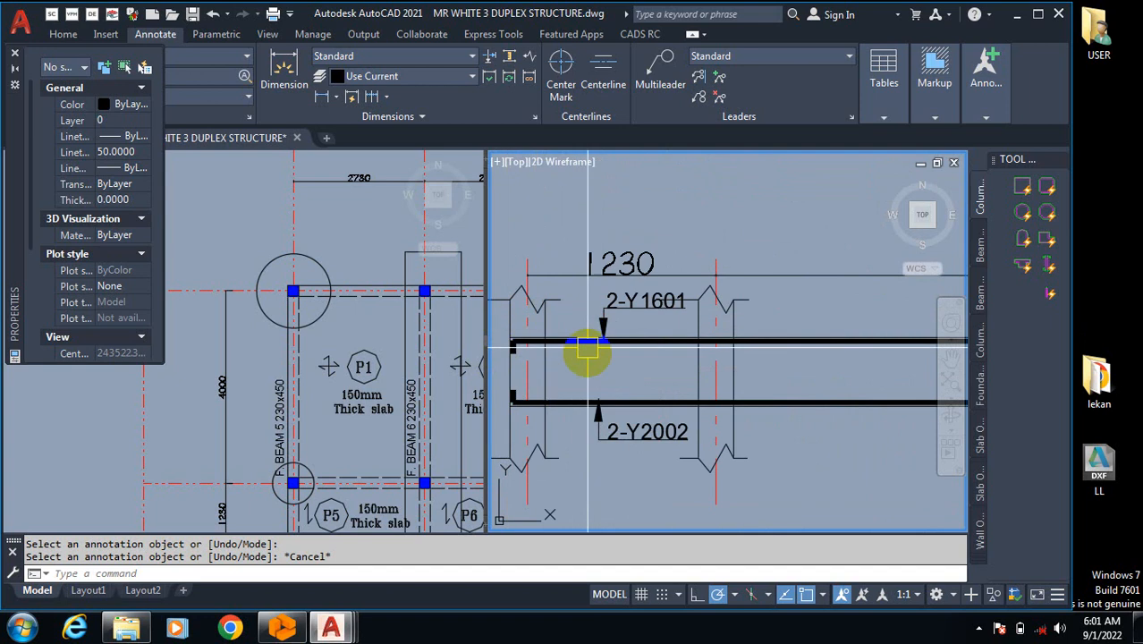
scroll(492, 387, up, 2)
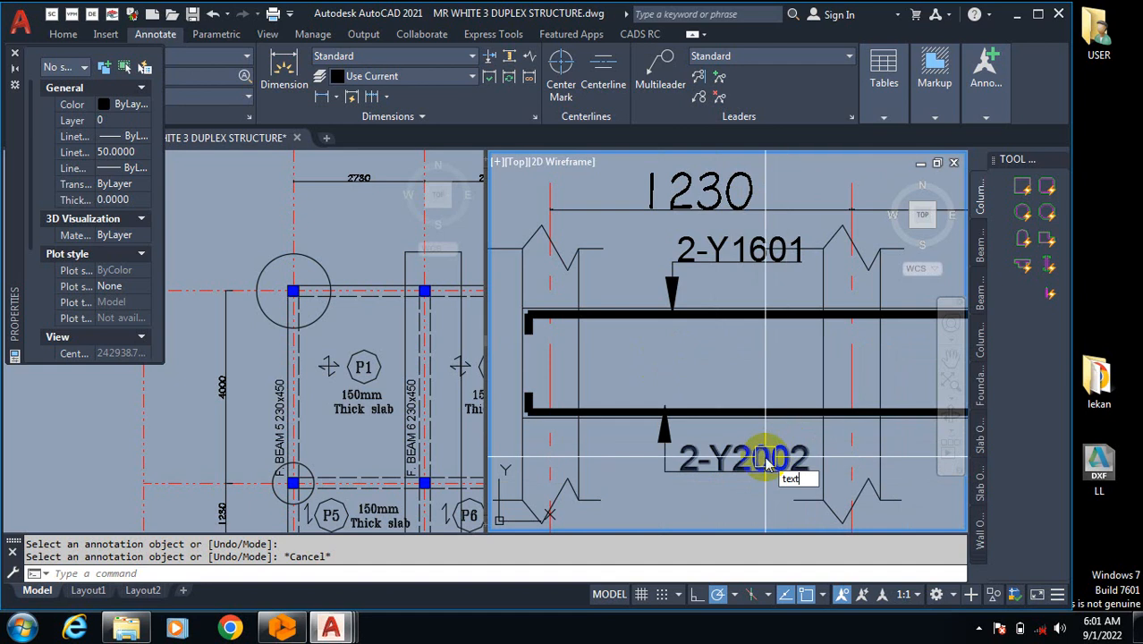
click(805, 511)
click(726, 463)
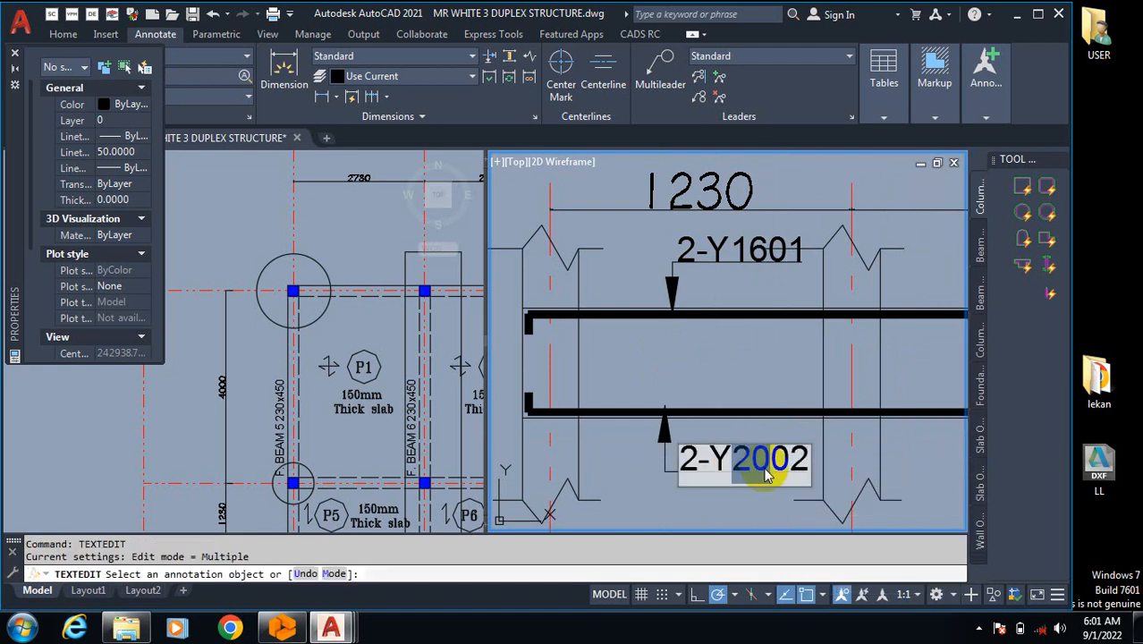
scroll(732, 374, down, 6)
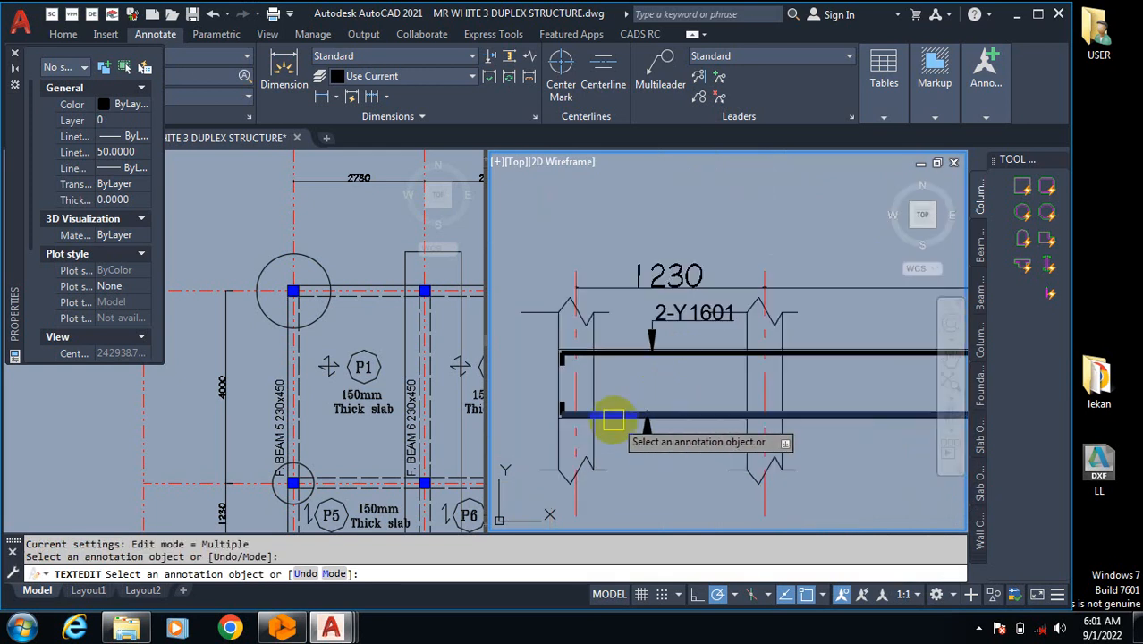
Step: Change the bottom bar label in the 1230 span to 2-Y1601, matching the top bar label
scroll(550, 438, up, 5)
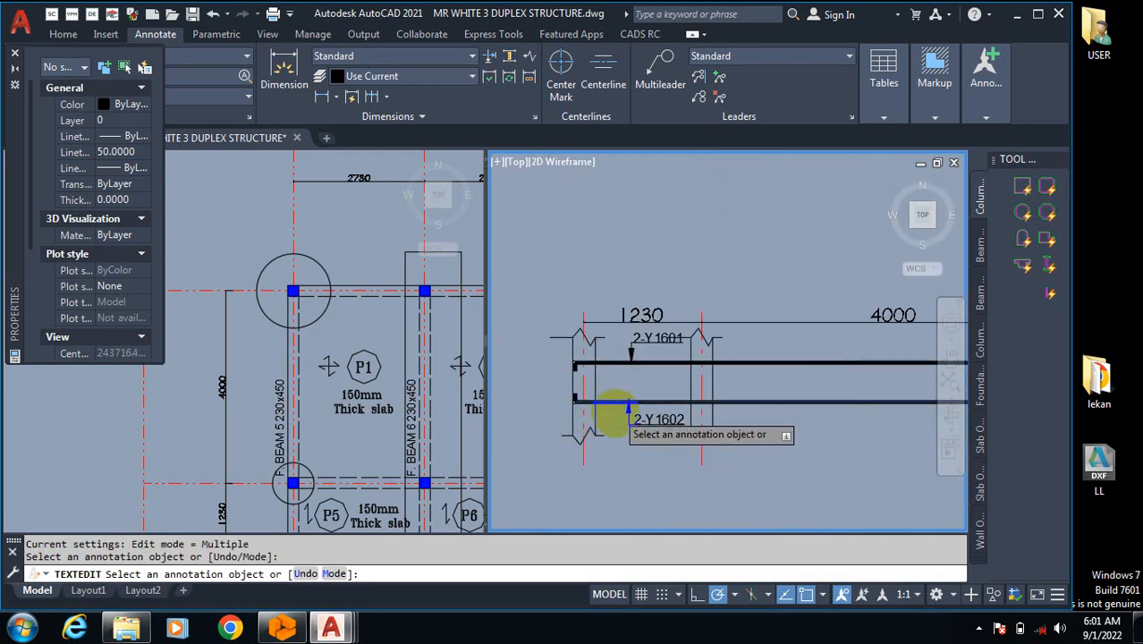
scroll(583, 412, up, 4)
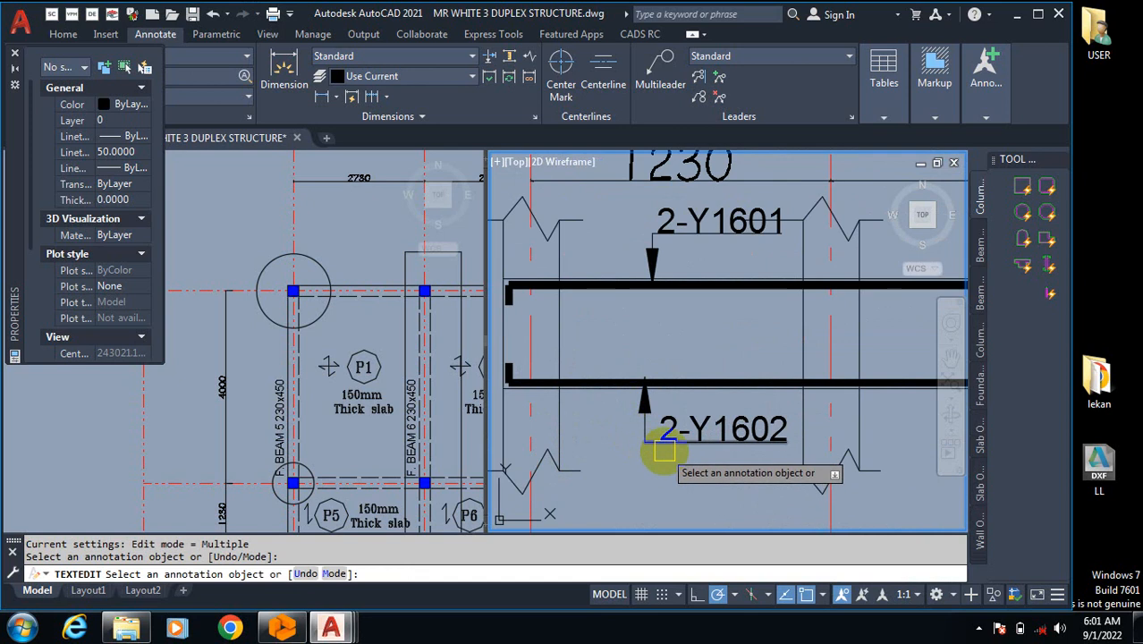
scroll(633, 448, up, 2)
scroll(829, 439, down, 2)
scroll(754, 427, up, 2)
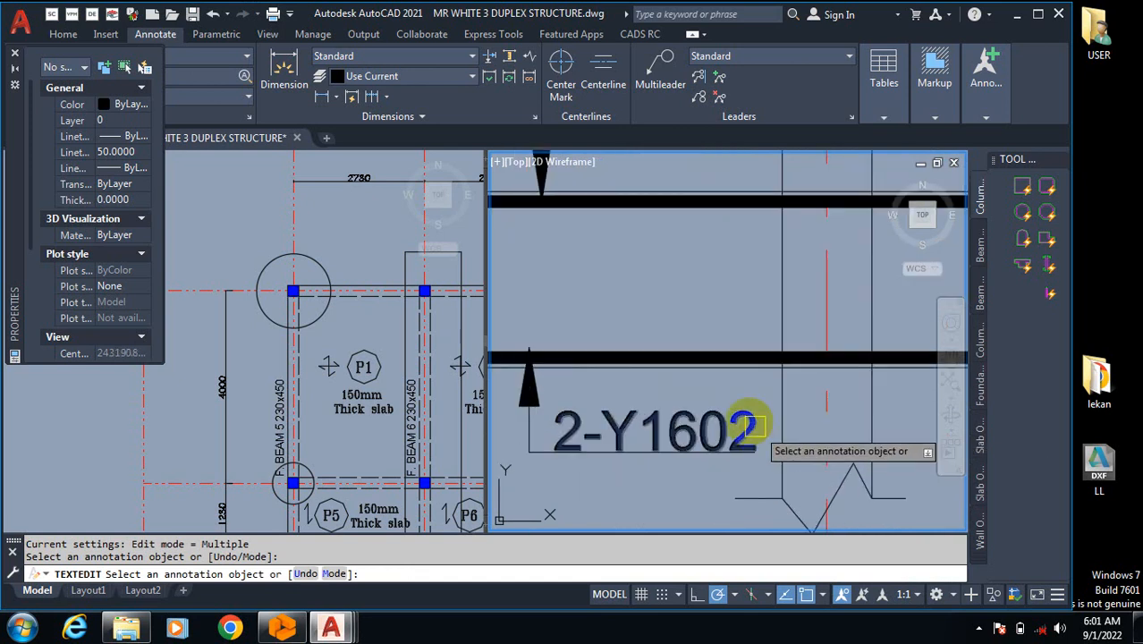
click(735, 438)
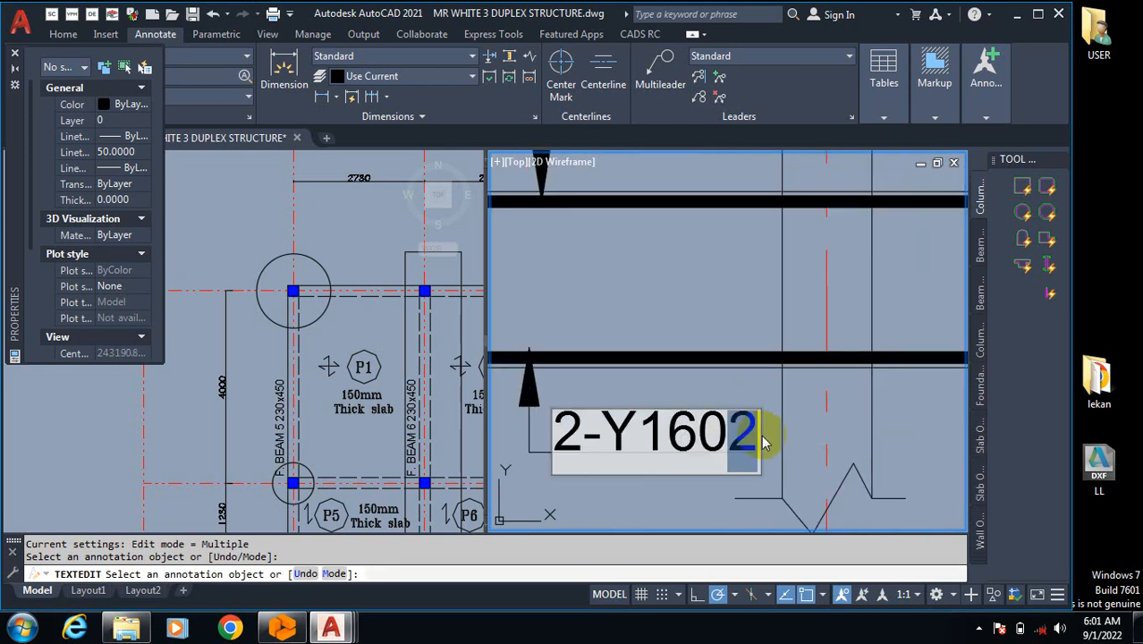
text(1)
click(725, 355)
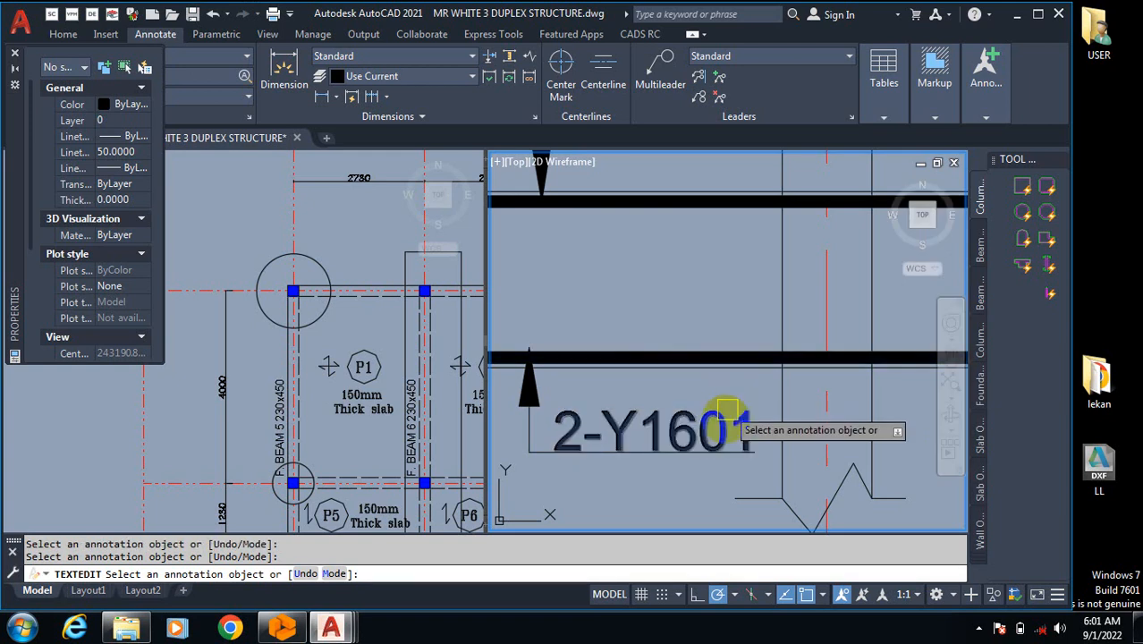
scroll(743, 358, down, 3)
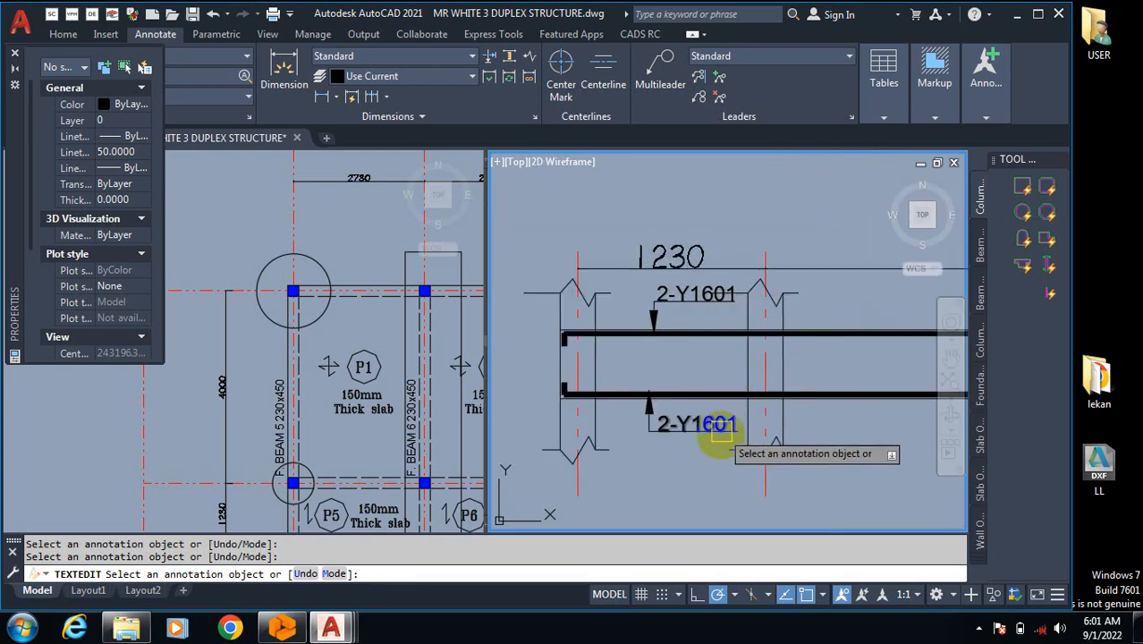
key(Escape)
Step: Add a linear dimension across the width of the column at the 1230 span's outer end, placed below the beam
scroll(577, 388, down, 2)
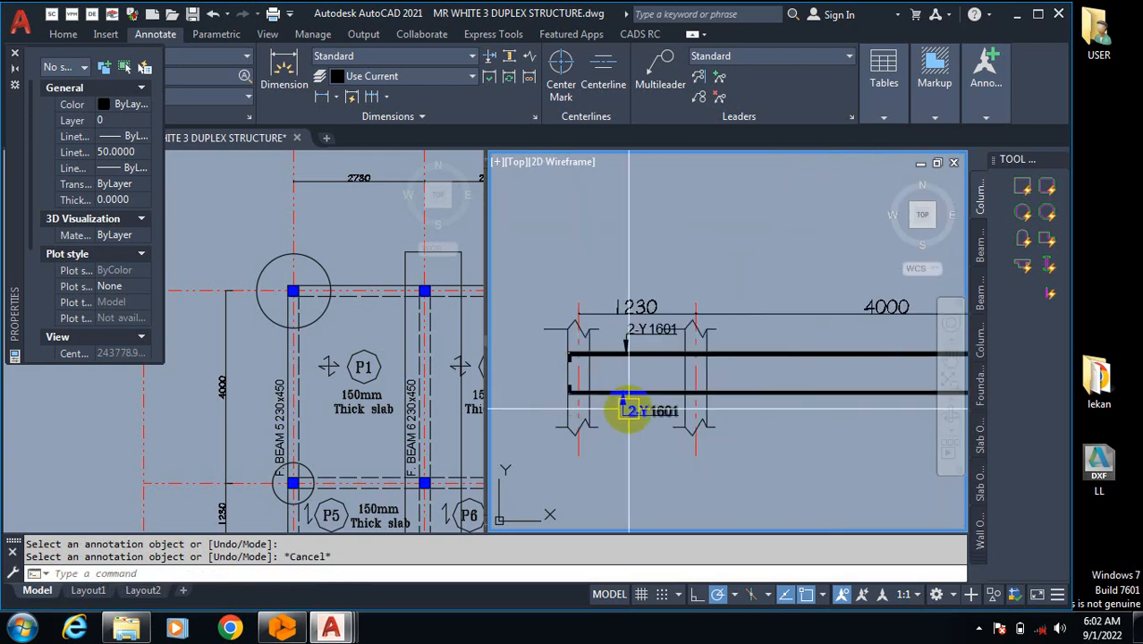
scroll(595, 331, up, 2)
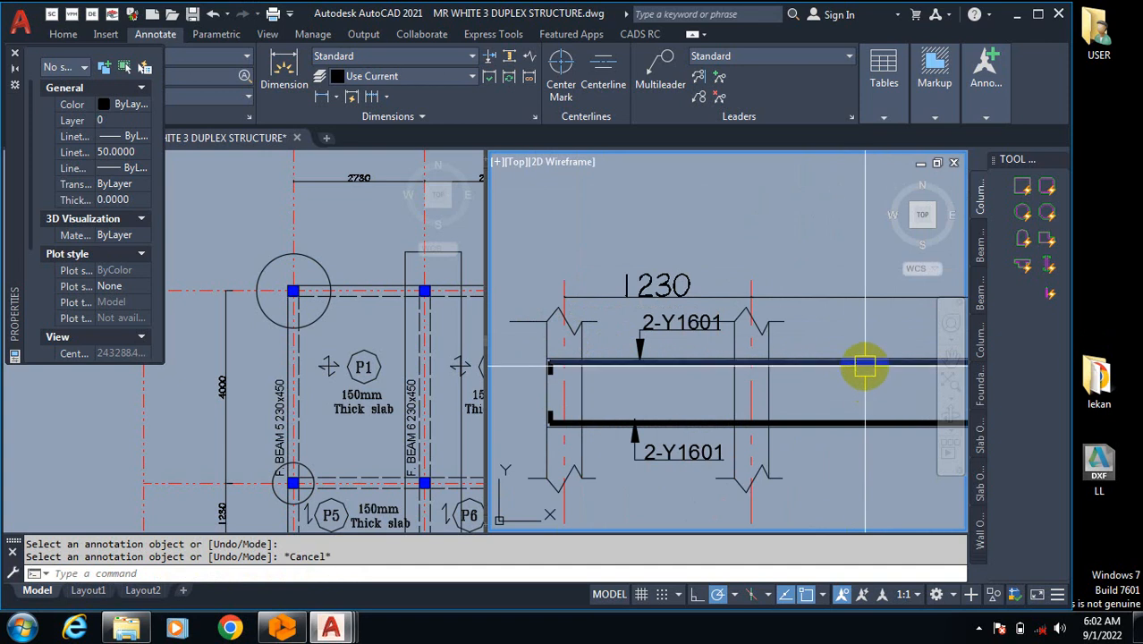
scroll(832, 365, up, 2)
scroll(659, 389, down, 3)
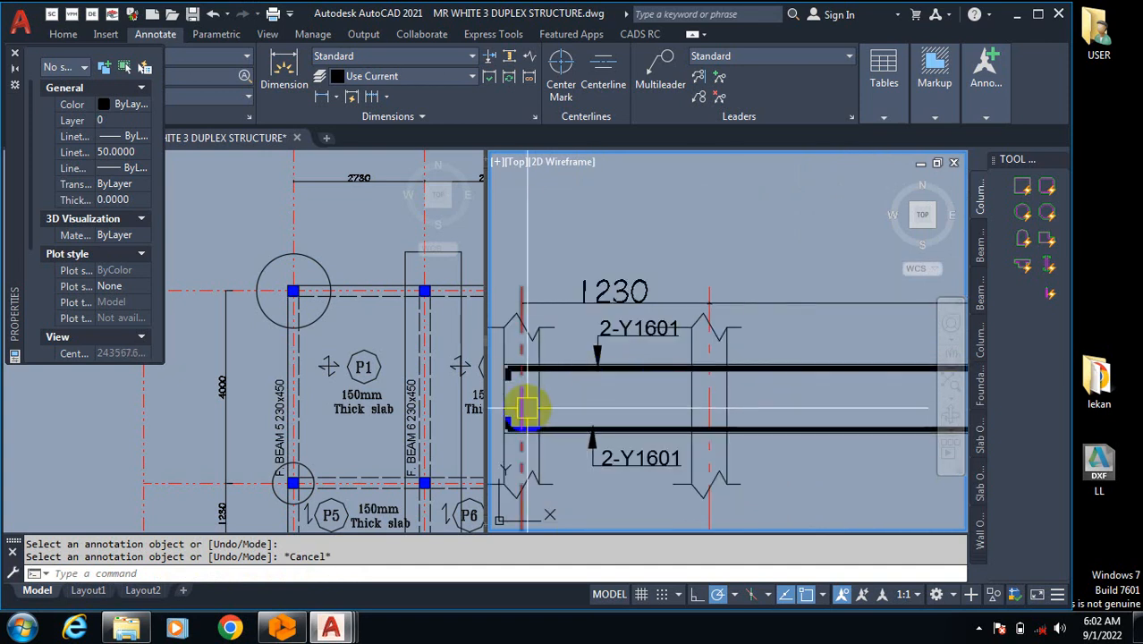
scroll(527, 408, up, 2)
text(li)
key(Return)
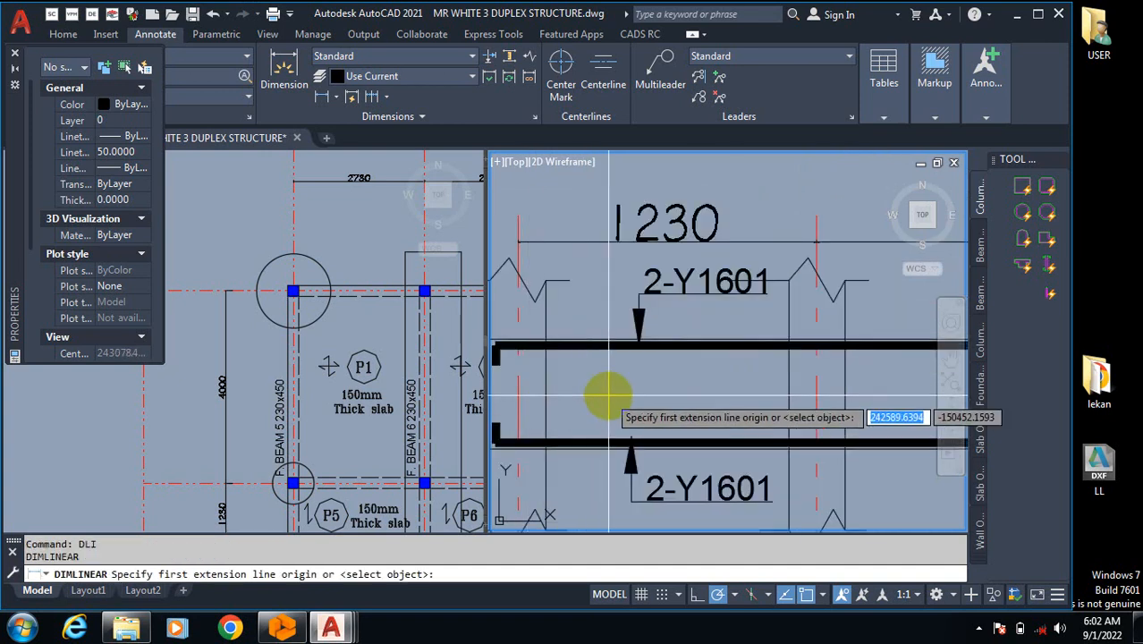
scroll(572, 411, down, 2)
scroll(529, 472, up, 2)
click(529, 472)
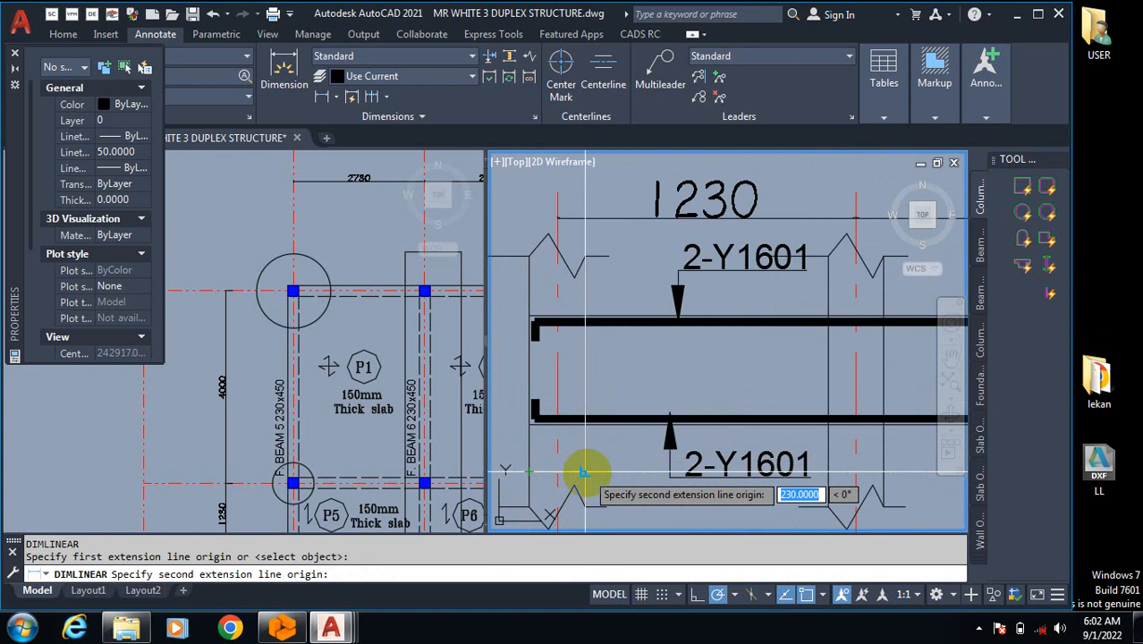
click(584, 474)
scroll(626, 384, down, 3)
click(609, 452)
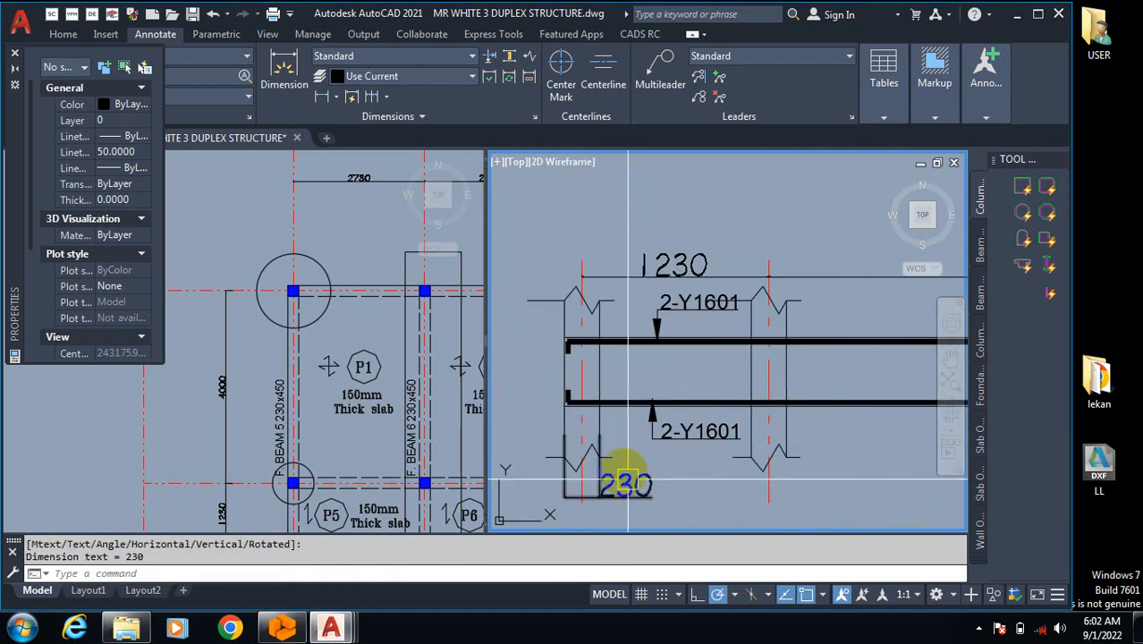
Step: Examine F. BEAM 6 and its adjoining slab panels on the floor plan, and the beam elevation around the interior column
scroll(519, 404, down, 3)
scroll(288, 289, down, 3)
scroll(338, 375, up, 3)
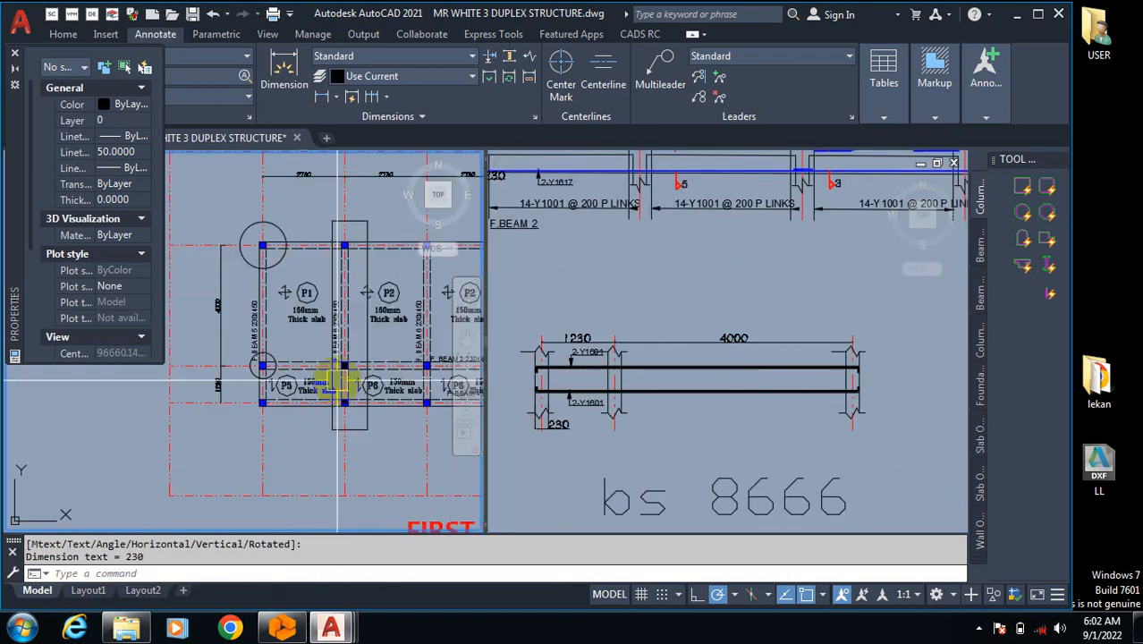
scroll(365, 426, down, 2)
scroll(374, 376, up, 2)
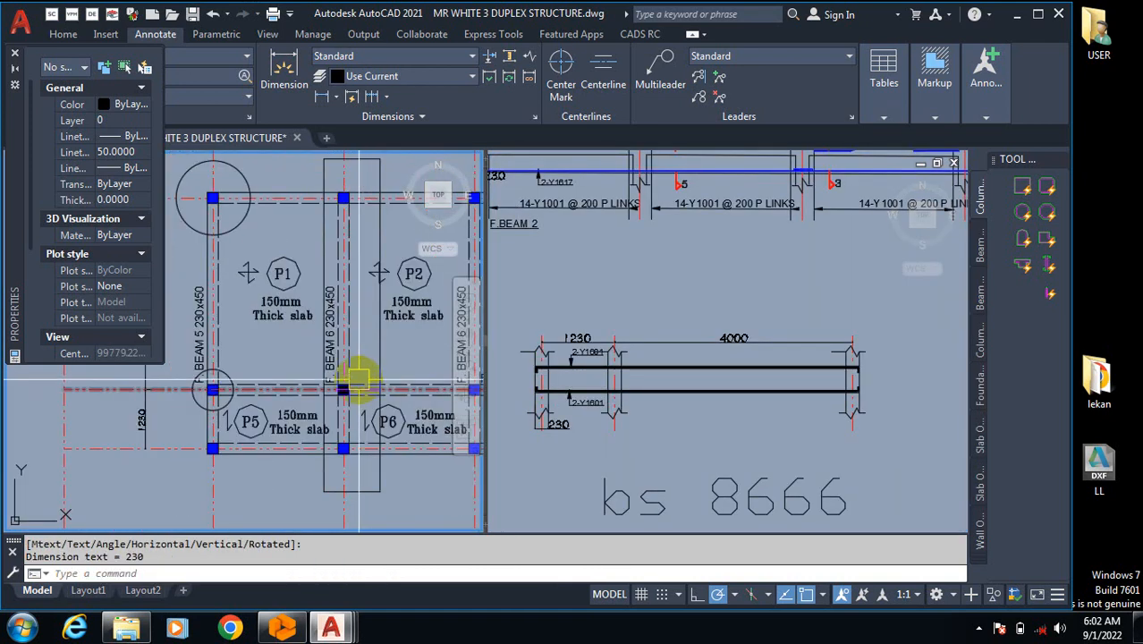
scroll(361, 417, down, 2)
scroll(356, 279, up, 2)
scroll(356, 283, up, 2)
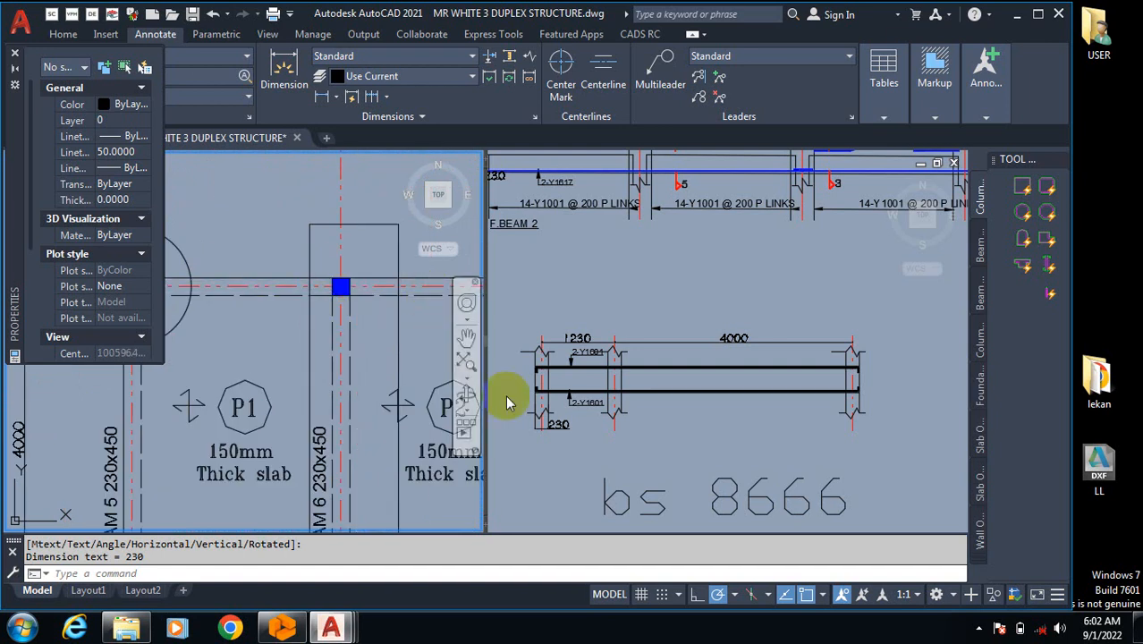
click(545, 417)
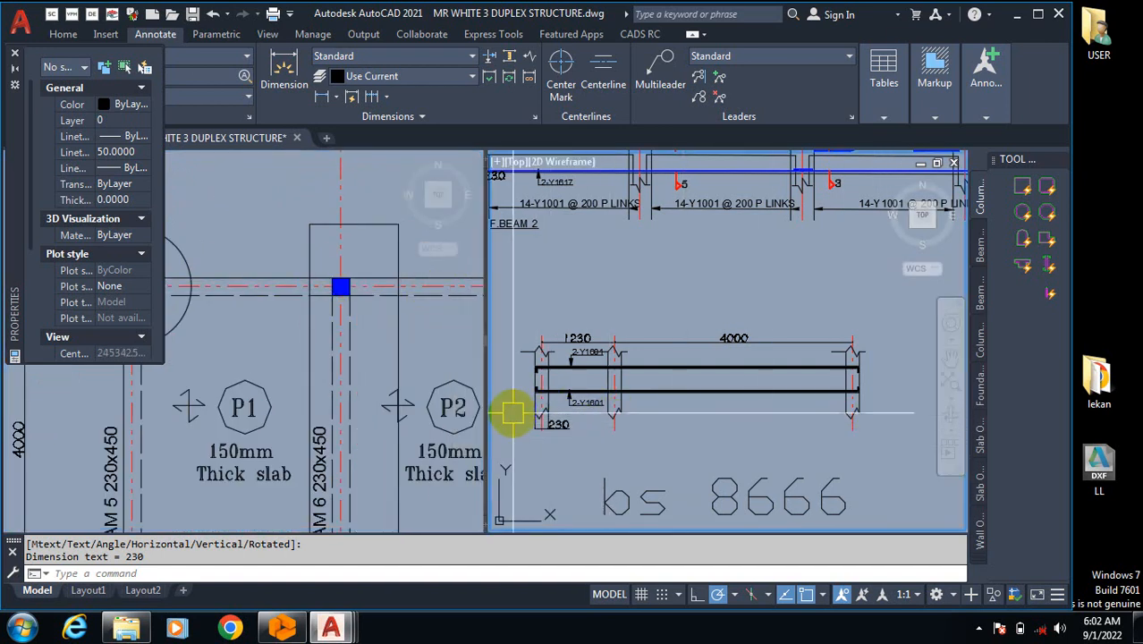
scroll(534, 390, up, 2)
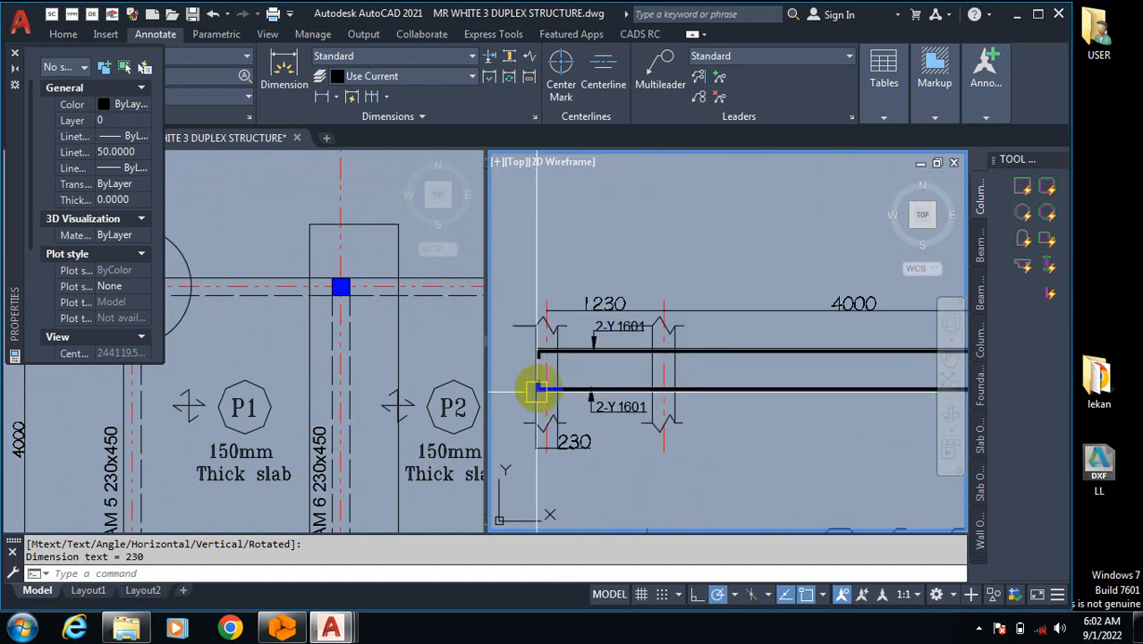
scroll(554, 344, up, 5)
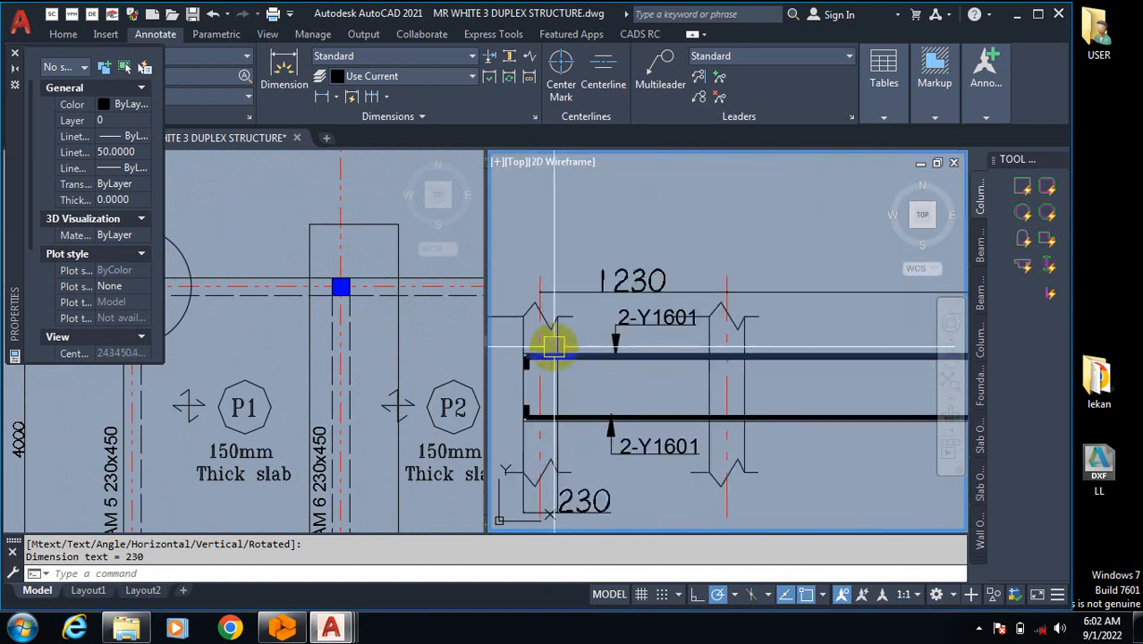
scroll(760, 371, down, 1)
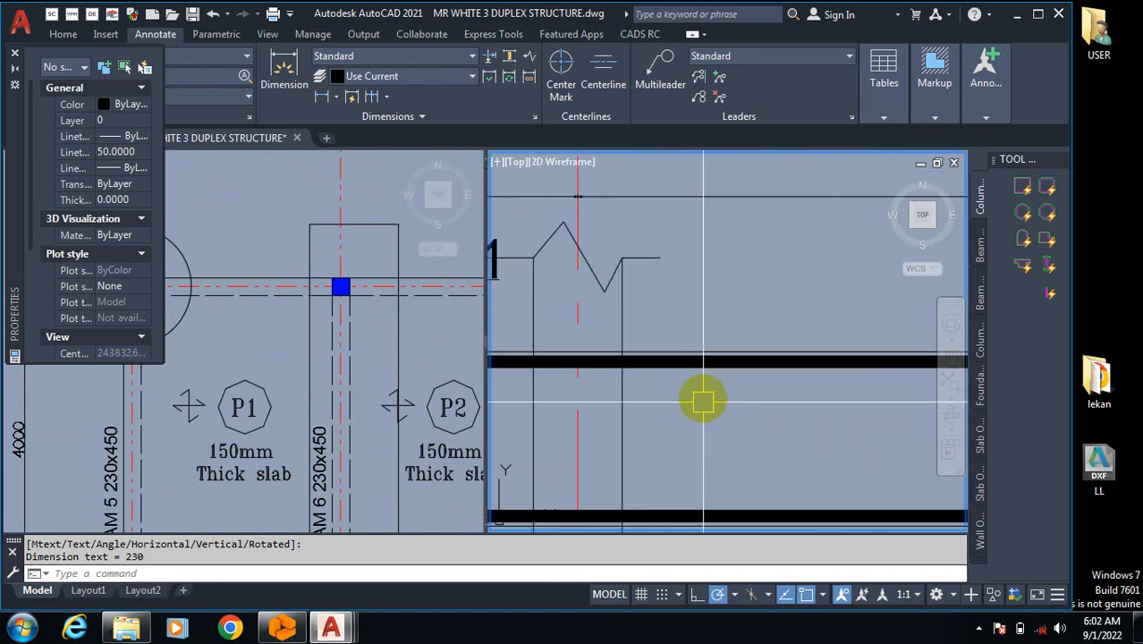
scroll(644, 366, down, 2)
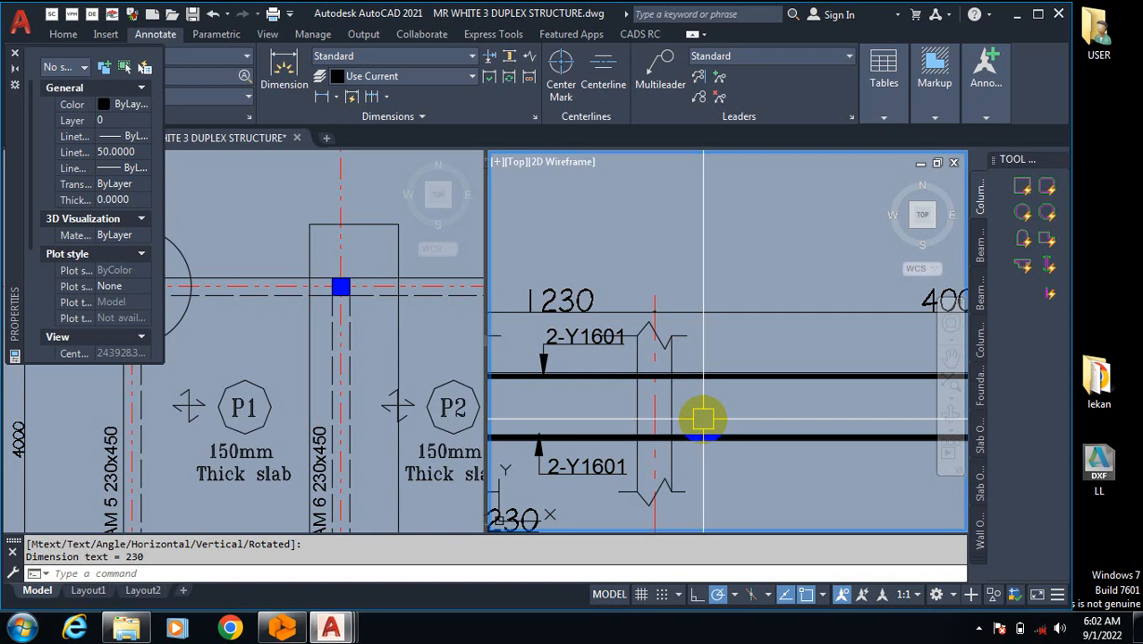
scroll(691, 382, up, 2)
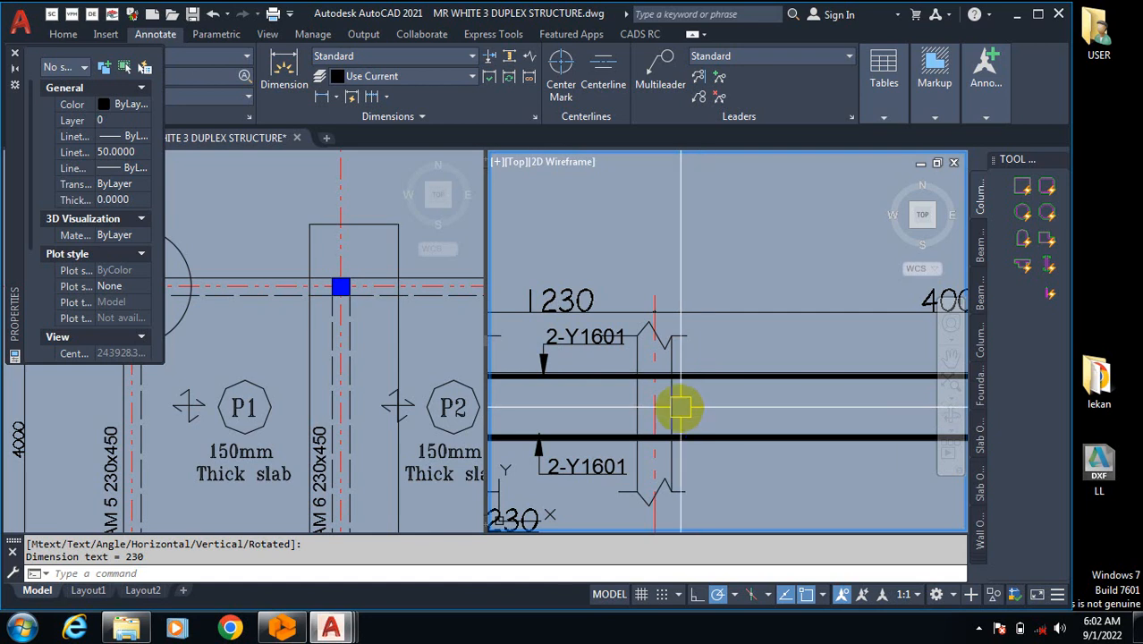
Step: Offset the beam elevation's top edge line 150 mm downward to mark the slab soffit
key(Return)
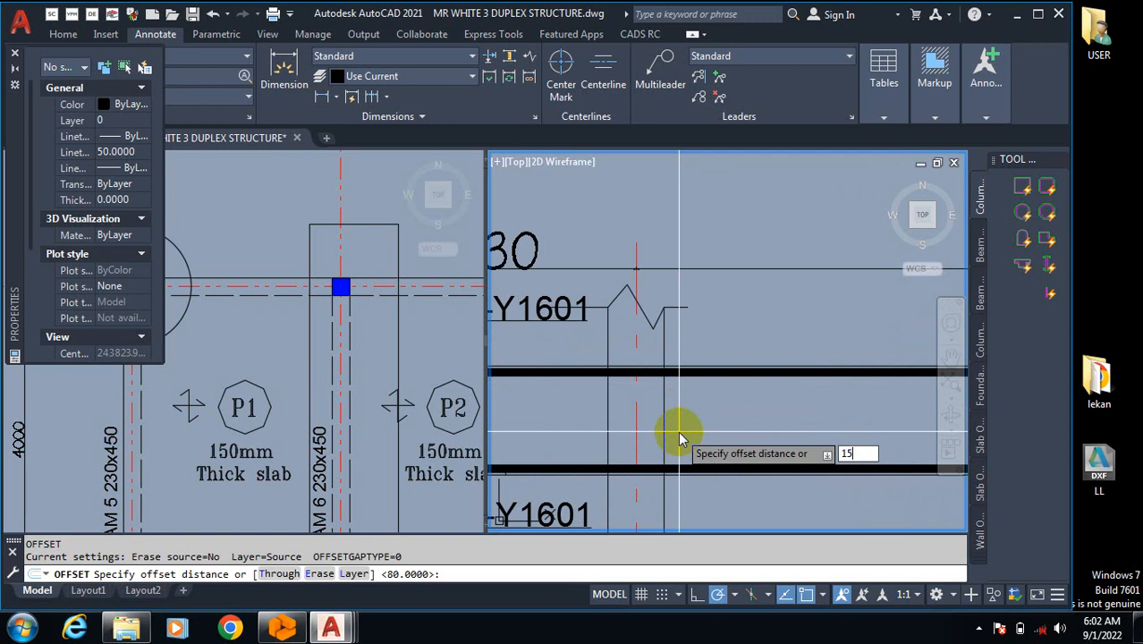
key(Return)
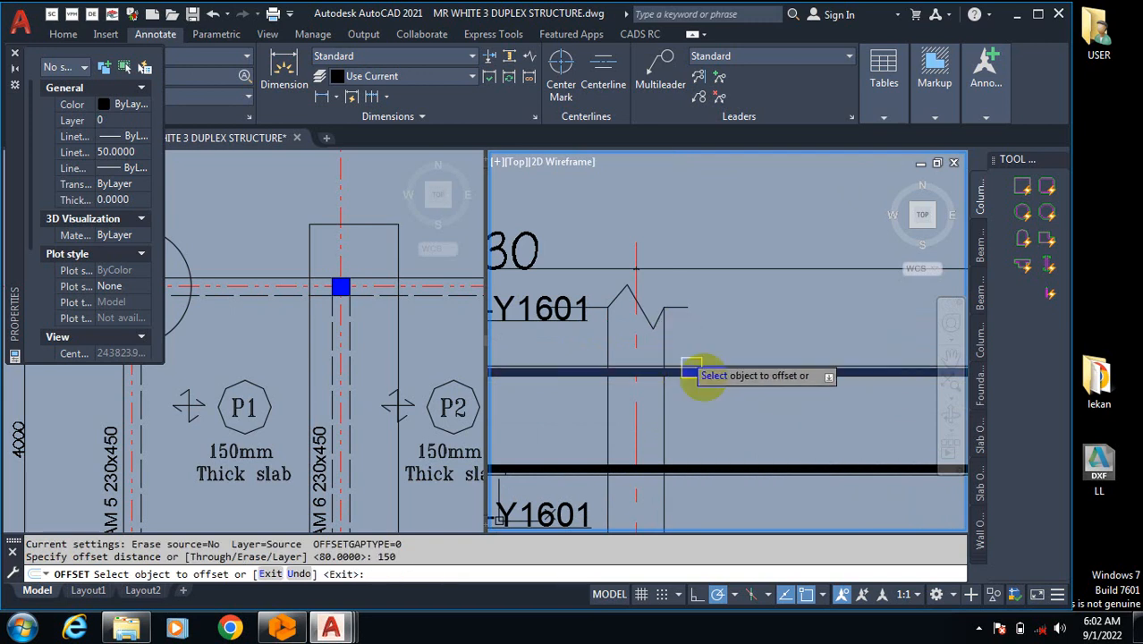
scroll(666, 380, up, 3)
click(696, 347)
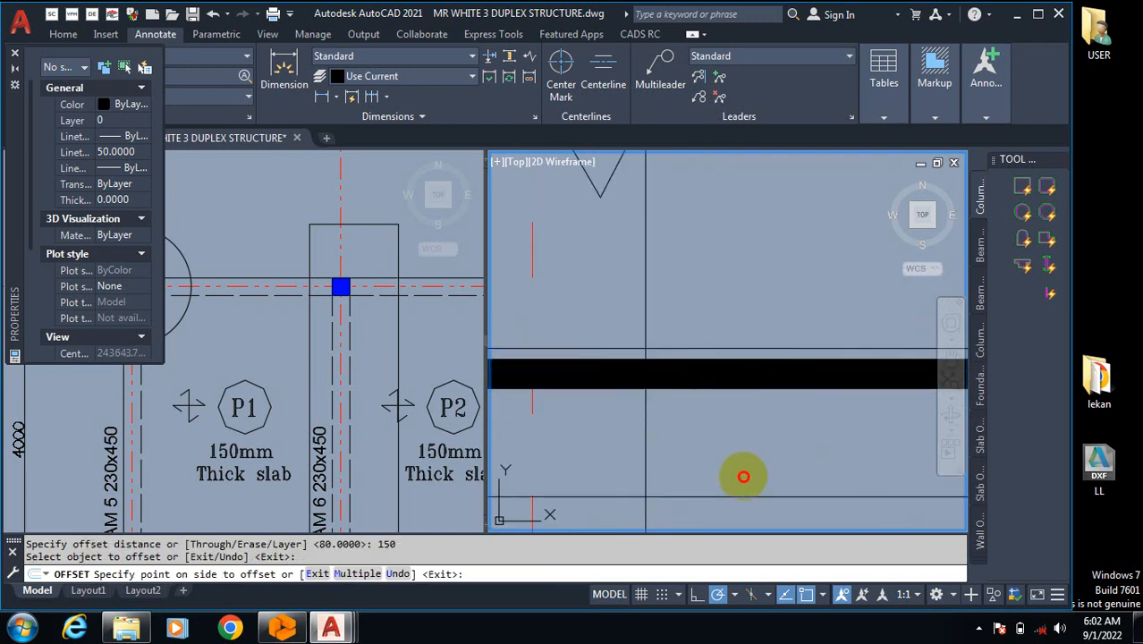
click(740, 475)
scroll(760, 375, down, 3)
key(Escape)
Step: Compare the slab thickness notes on the floor plan with the 150 mm offset line along both spans of the beam elevation
click(304, 409)
scroll(269, 411, down, 3)
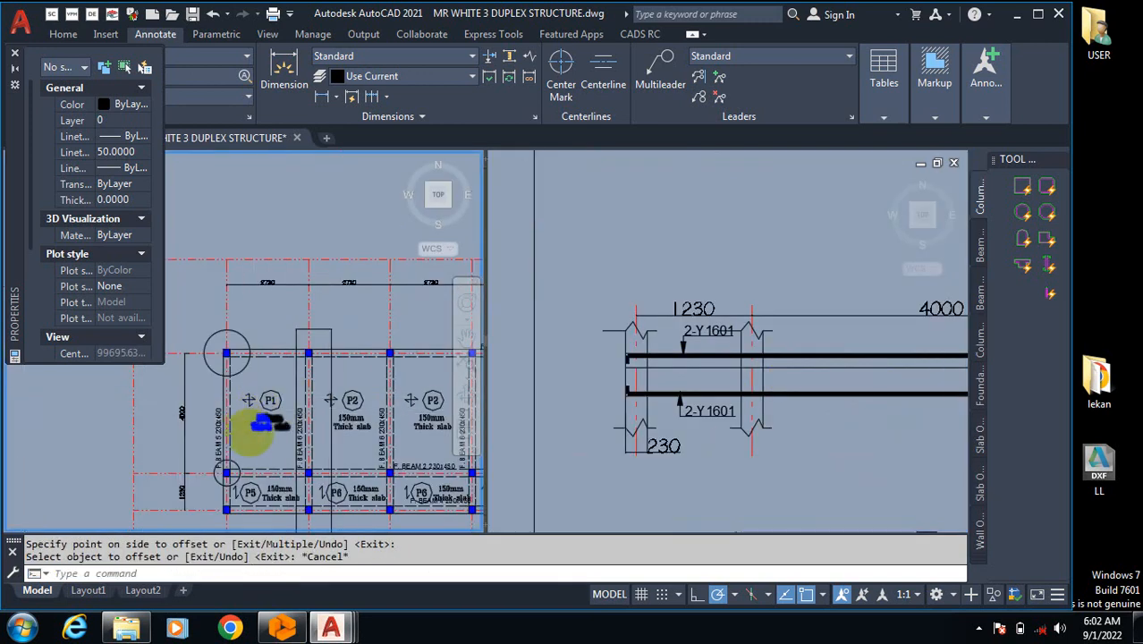
scroll(333, 418, up, 2)
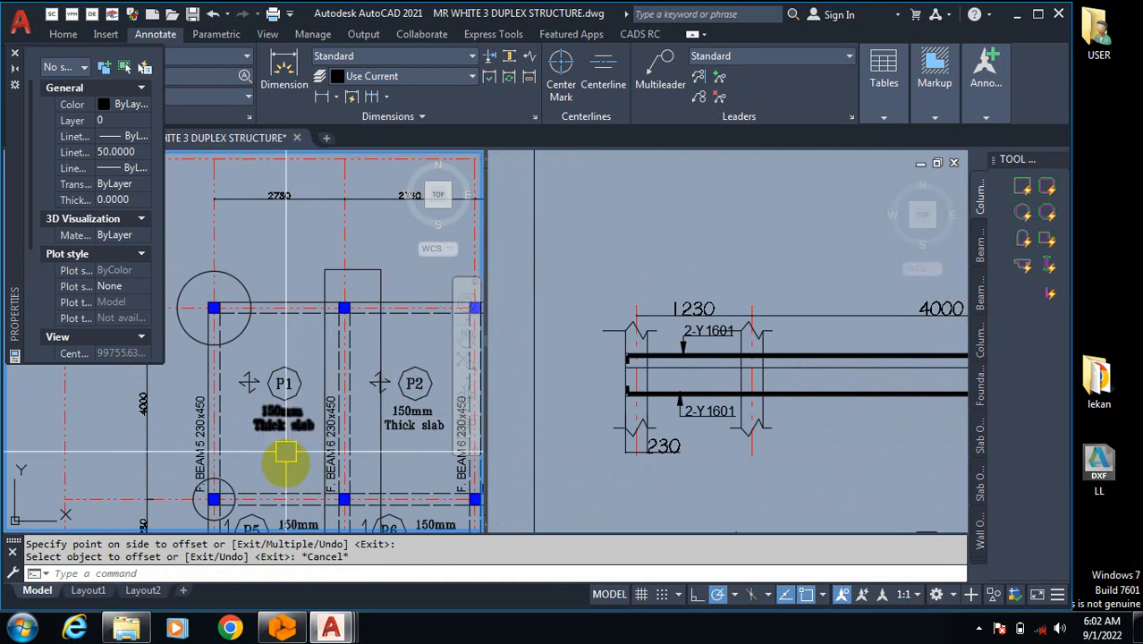
scroll(286, 467, up, 4)
scroll(252, 340, down, 6)
scroll(301, 349, up, 2)
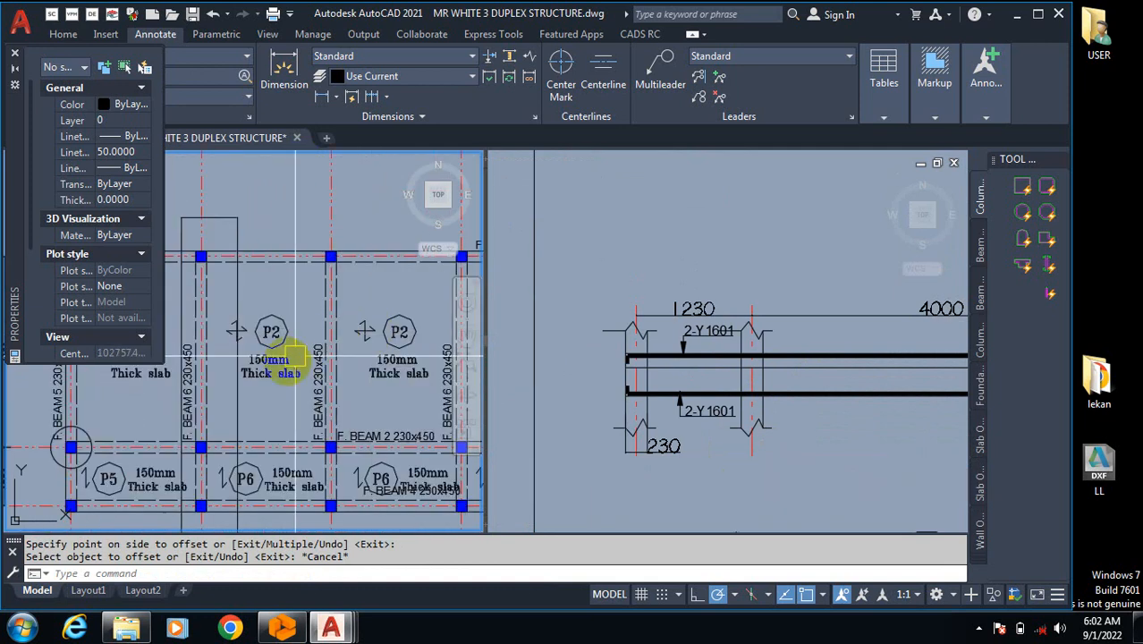
click(680, 430)
scroll(659, 358, up, 3)
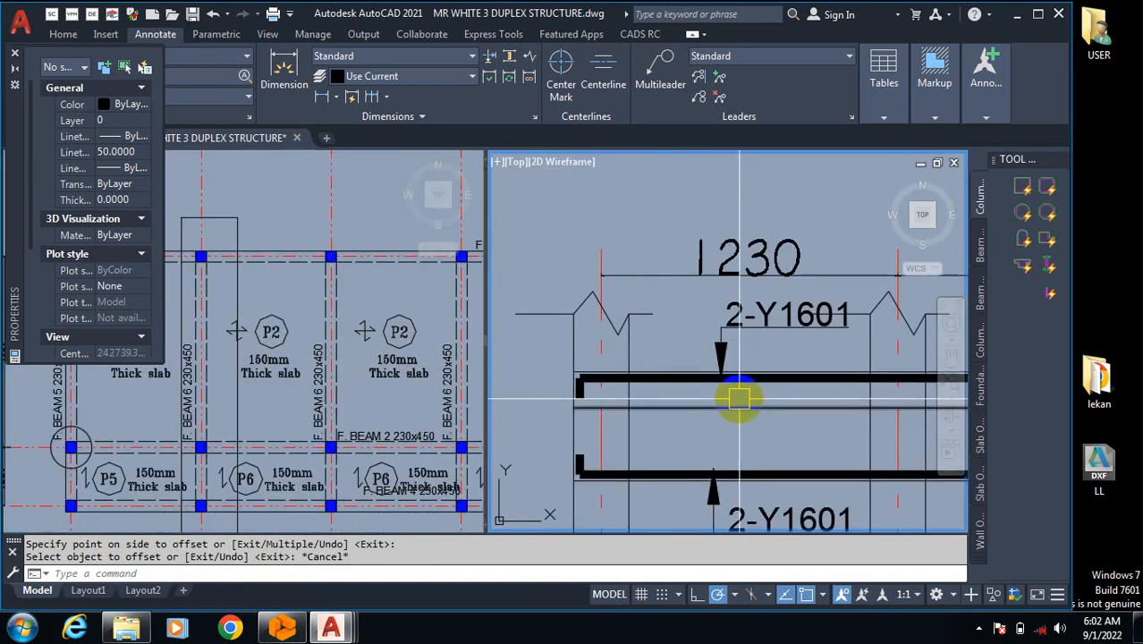
scroll(809, 391, up, 1)
scroll(808, 391, up, 1)
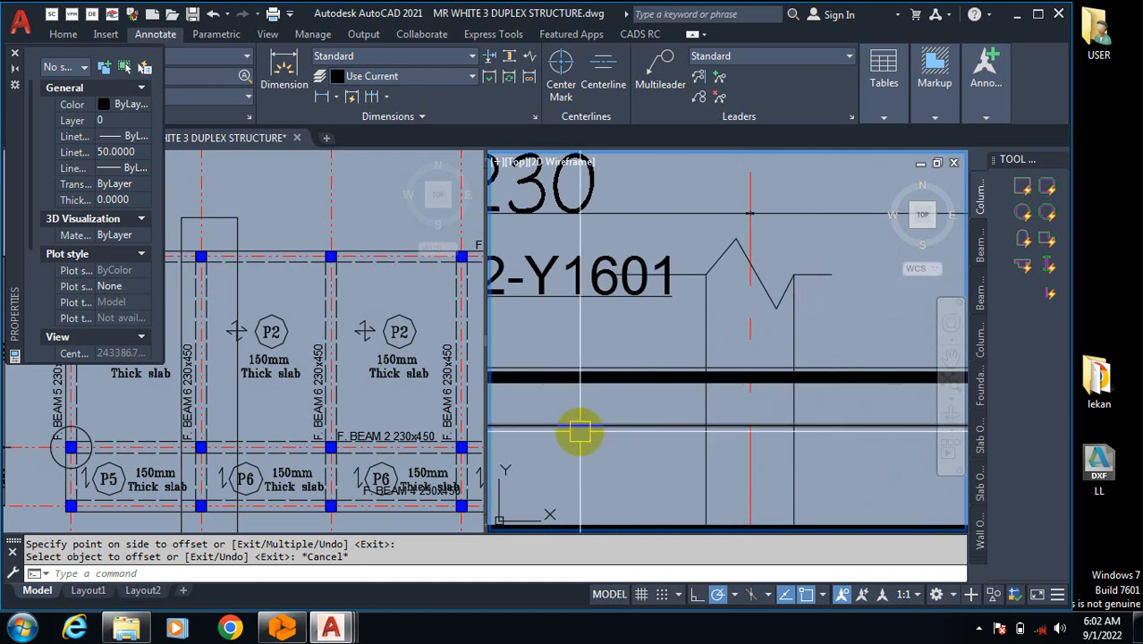
scroll(582, 414, down, 2)
scroll(705, 391, up, 2)
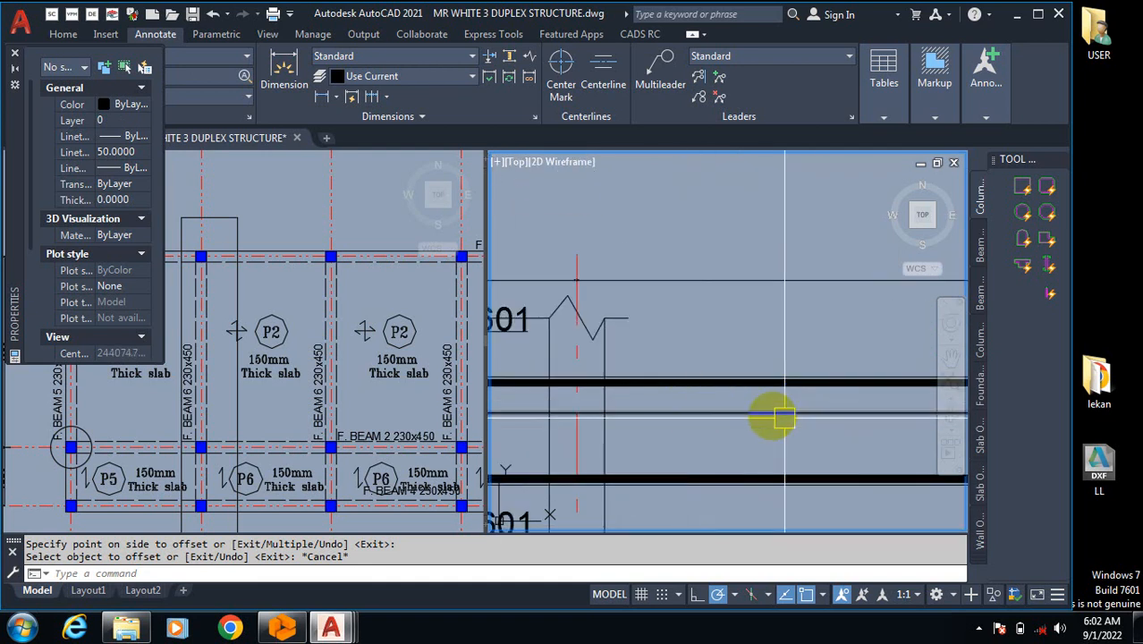
scroll(764, 445, down, 2)
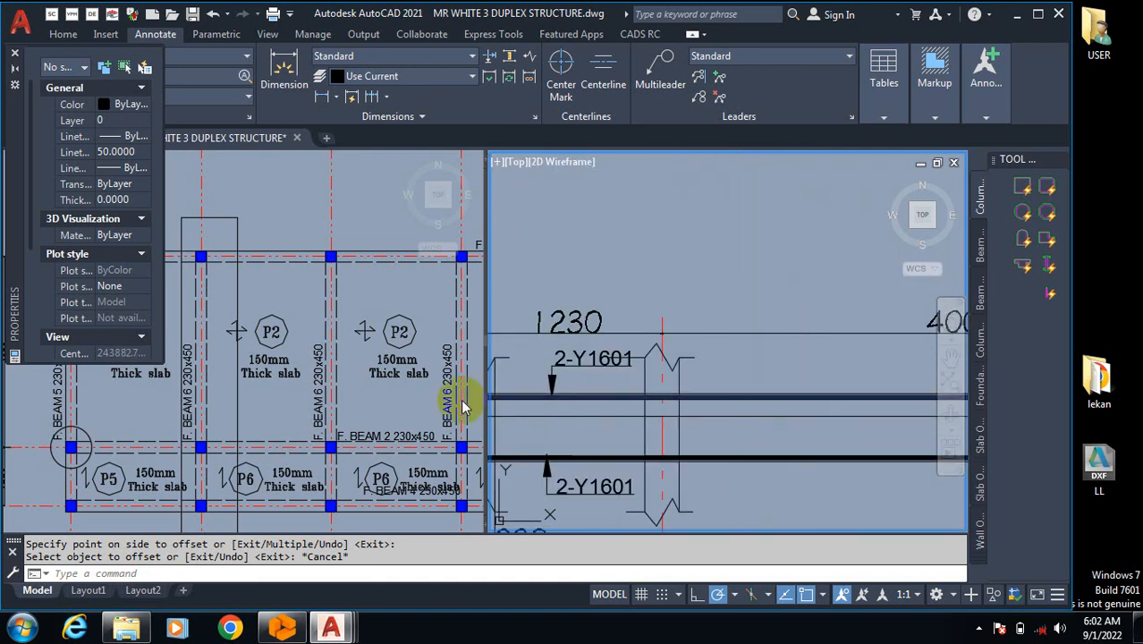
scroll(829, 426, down, 2)
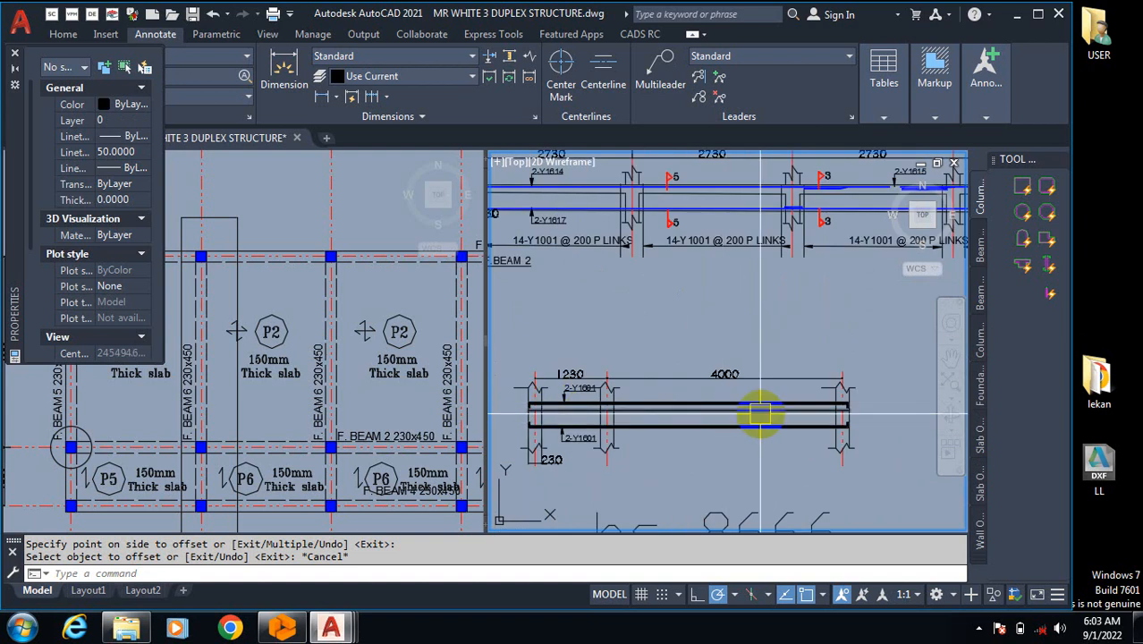
scroll(838, 426, up, 3)
scroll(930, 414, down, 4)
scroll(792, 427, up, 2)
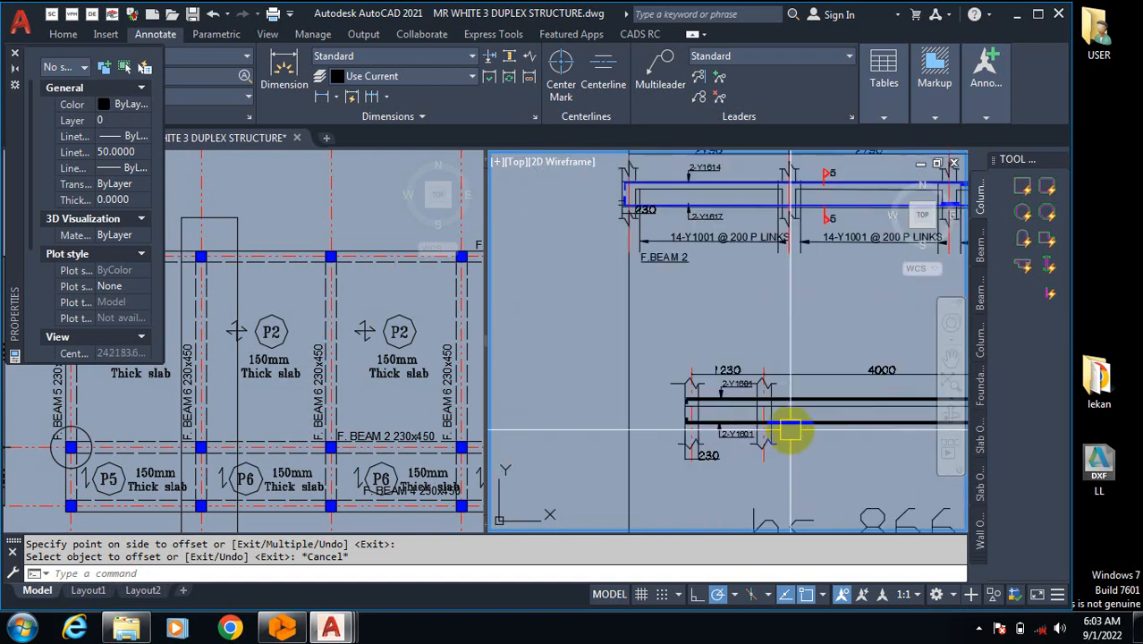
scroll(819, 404, up, 6)
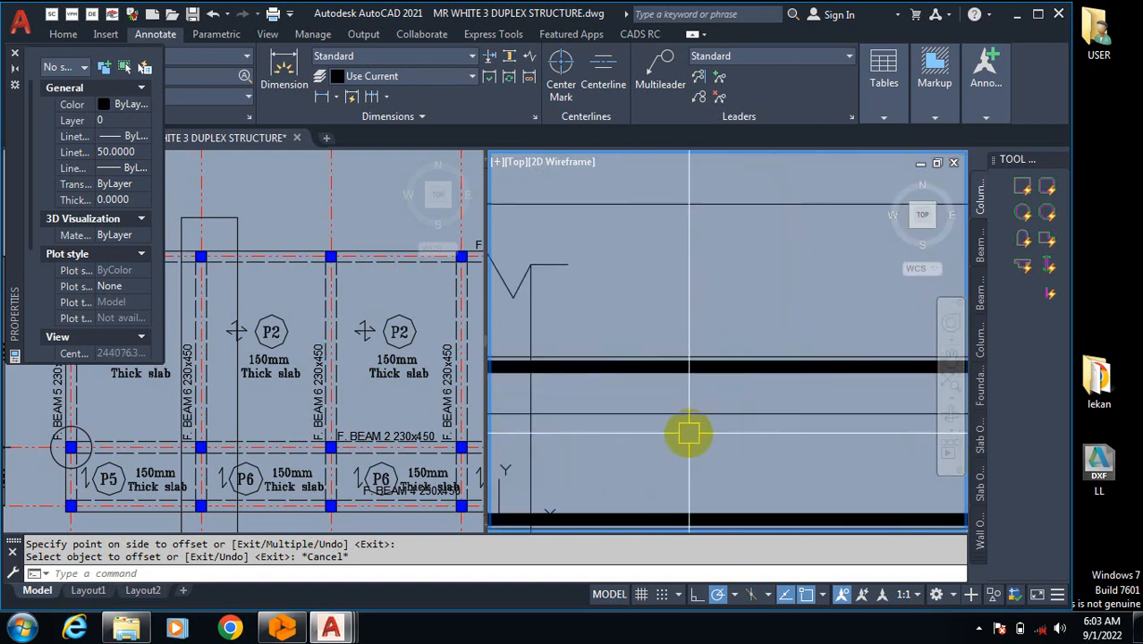
scroll(689, 434, down, 4)
scroll(592, 433, up, 2)
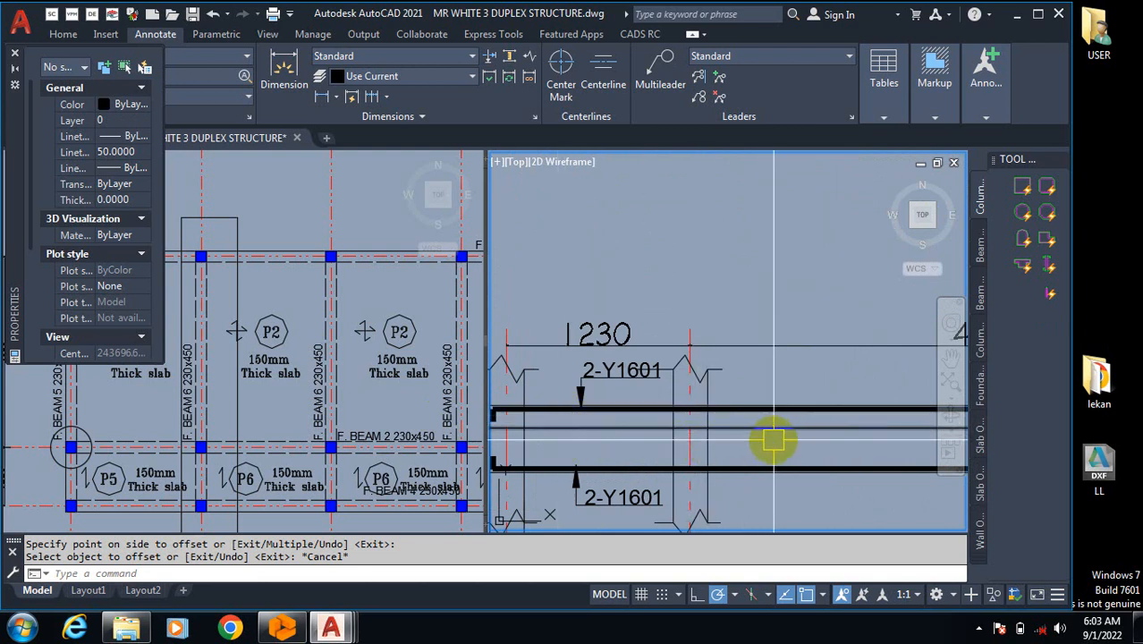
scroll(776, 436, up, 3)
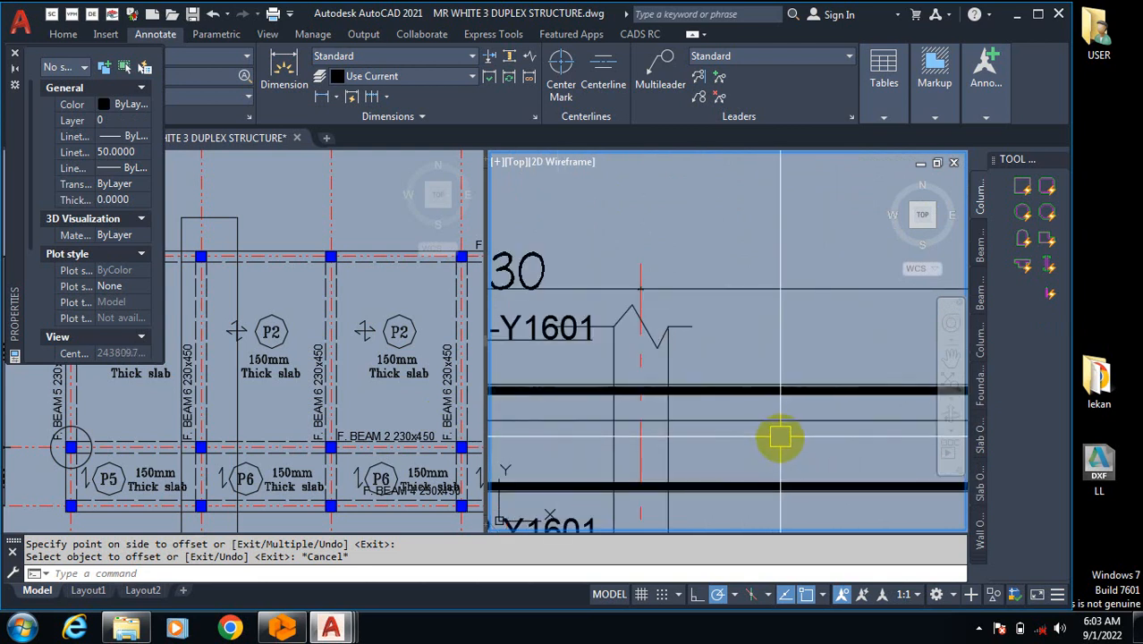
Step: Check slab panels P1, P2 and P6 beside F. BEAM 6 on the floor plan
click(216, 377)
scroll(374, 367, down, 3)
scroll(374, 366, up, 2)
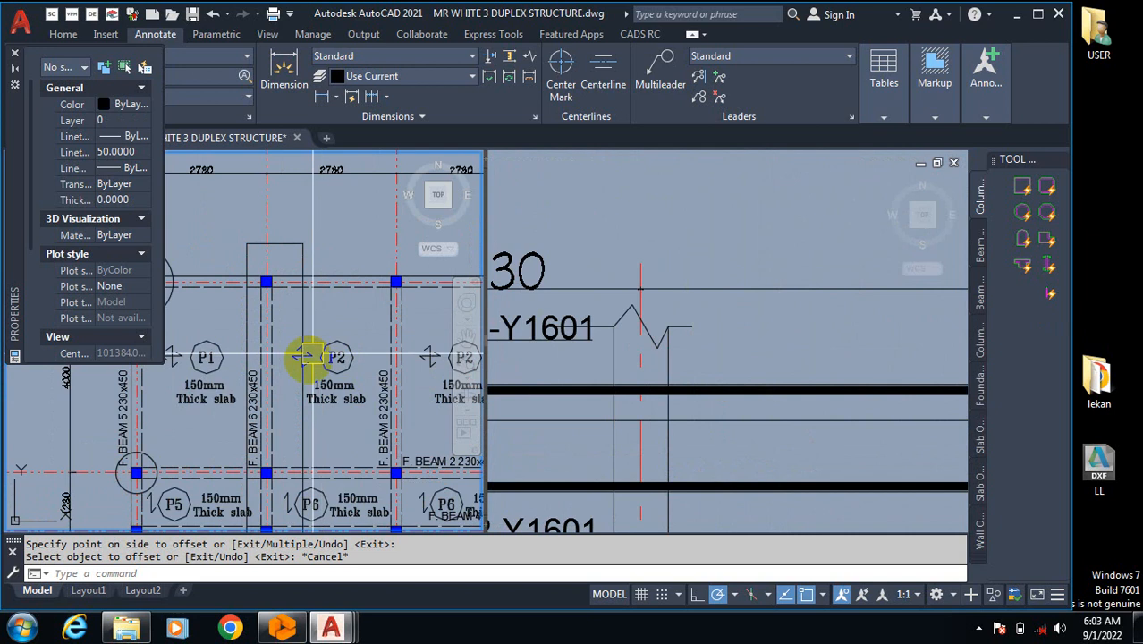
scroll(394, 391, down, 2)
scroll(359, 367, up, 2)
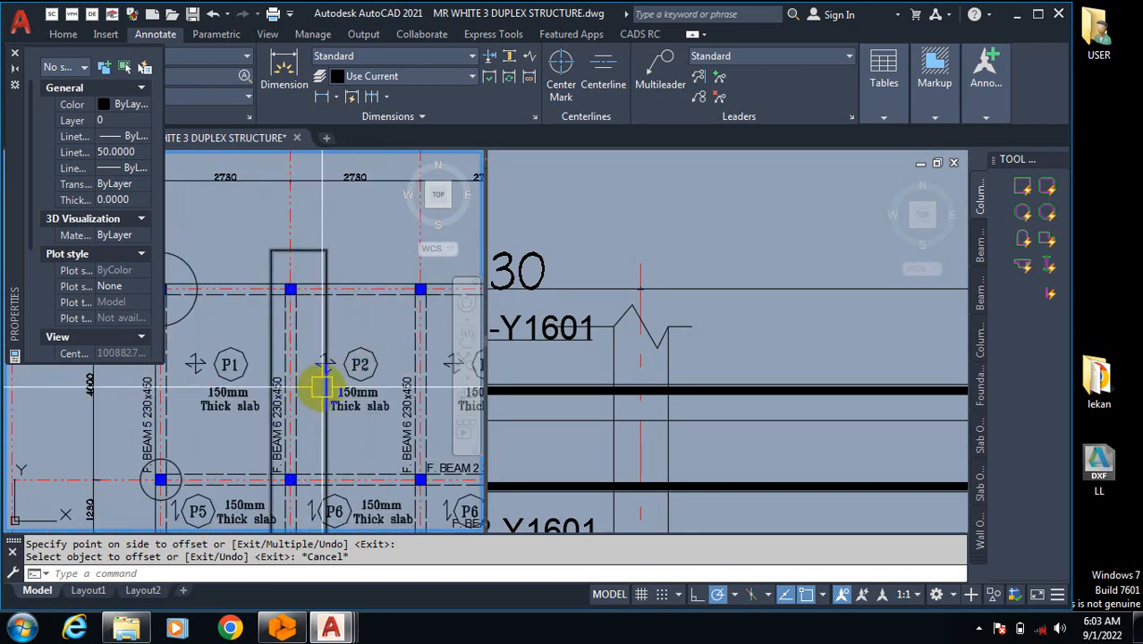
scroll(364, 398, up, 2)
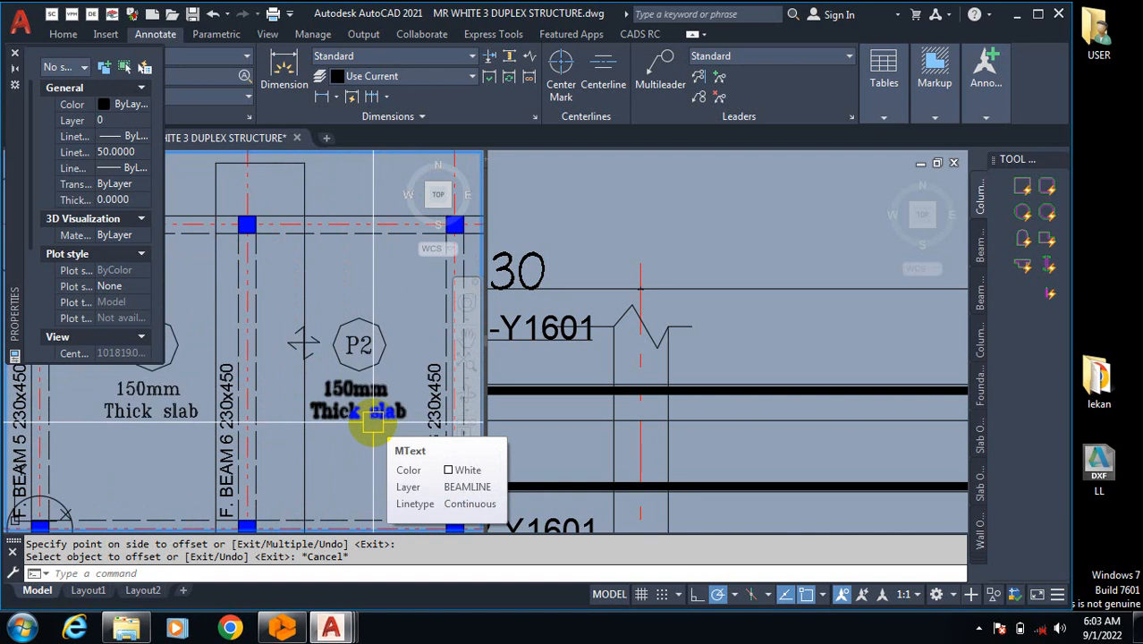
Step: Offset the beam elevation's top edge line 200 mm downward to add a second line below it
click(761, 435)
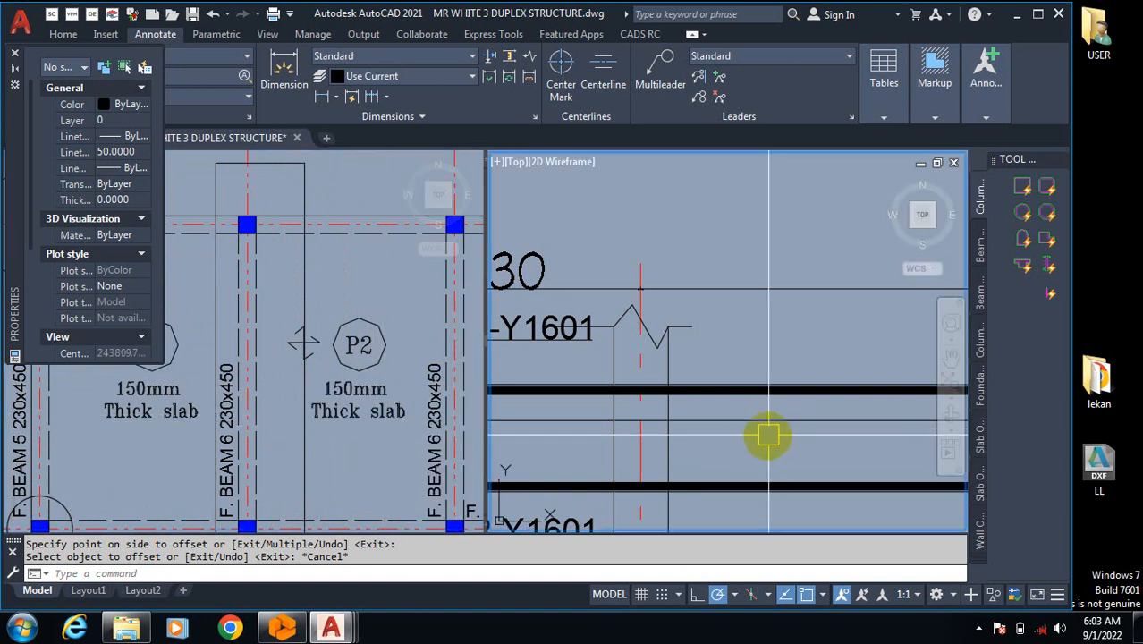
text(o)
key(Return)
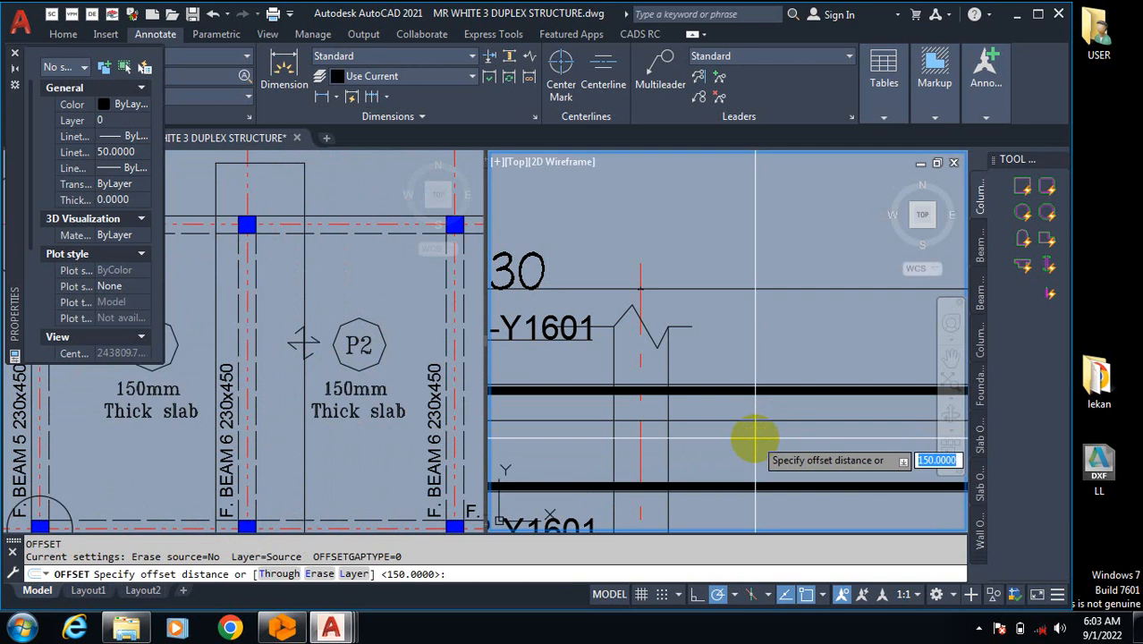
text(200)
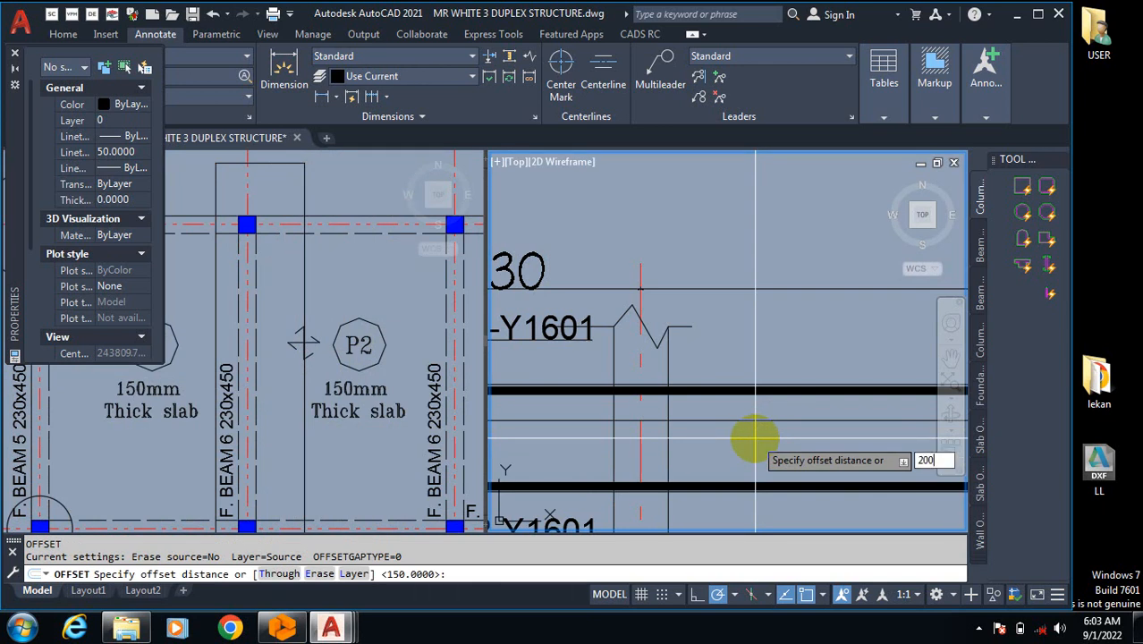
key(Return)
scroll(713, 410, up, 2)
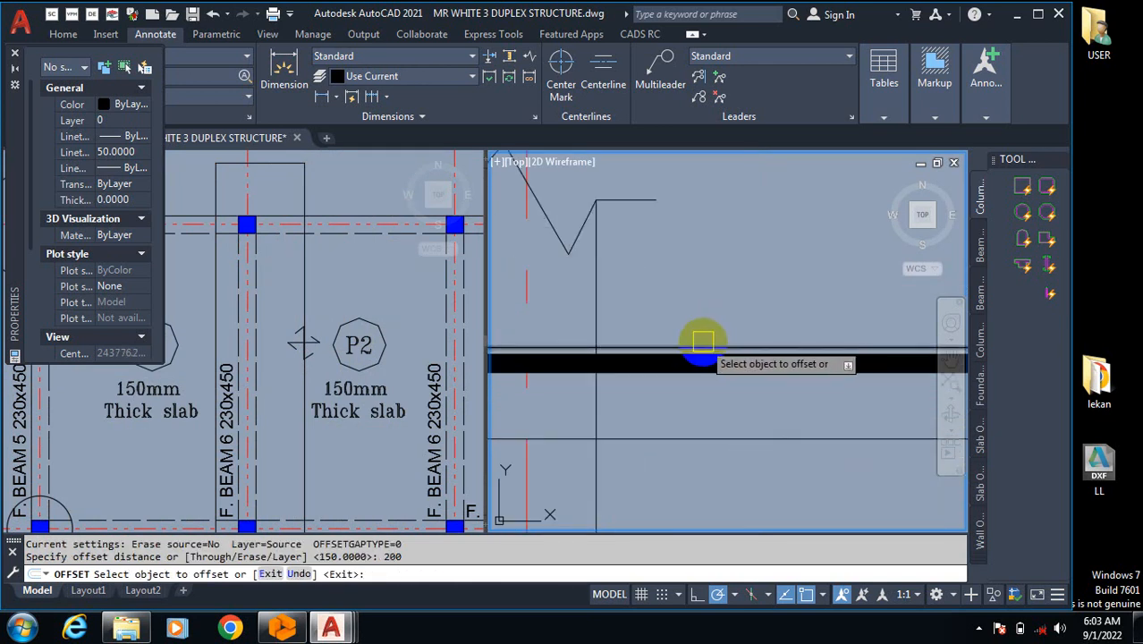
click(699, 353)
scroll(717, 334, down, 2)
click(724, 389)
key(Escape)
Step: Trim the 200 mm offset line out of the 1230 span, using the interior column's face on that side as the cutting edge
scroll(693, 404, up, 3)
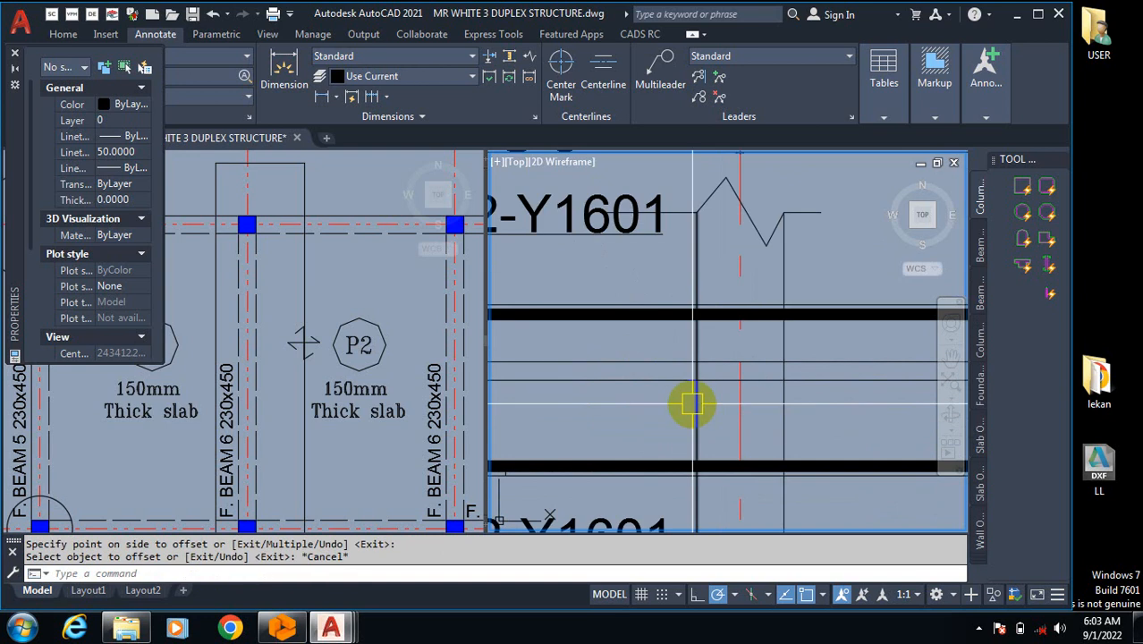
text(tr)
key(Return)
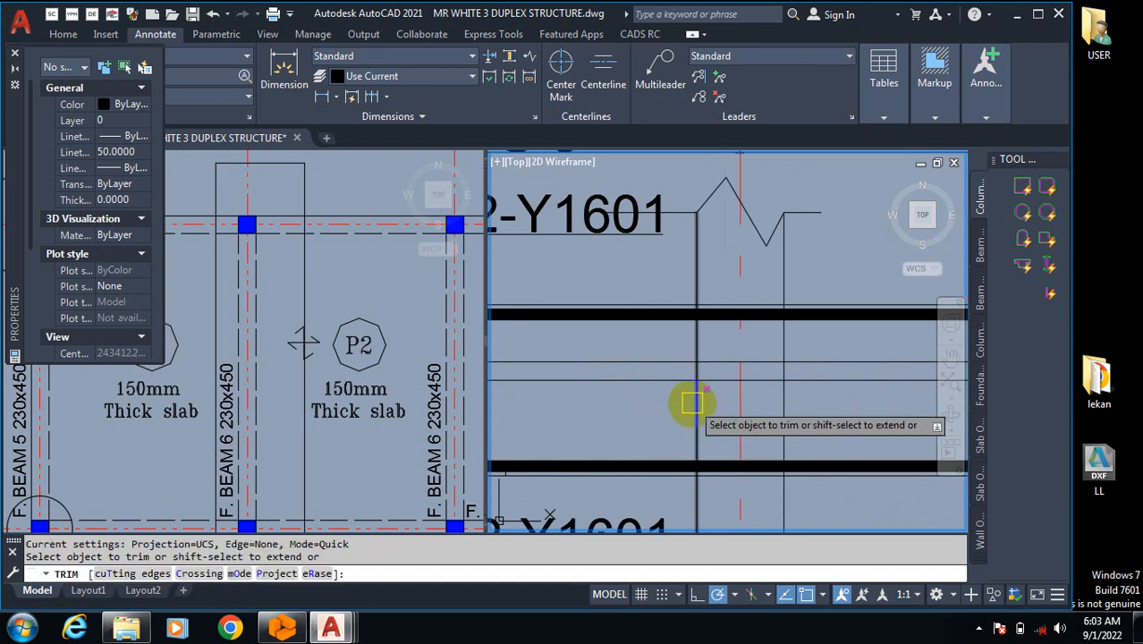
text(t)
key(Return)
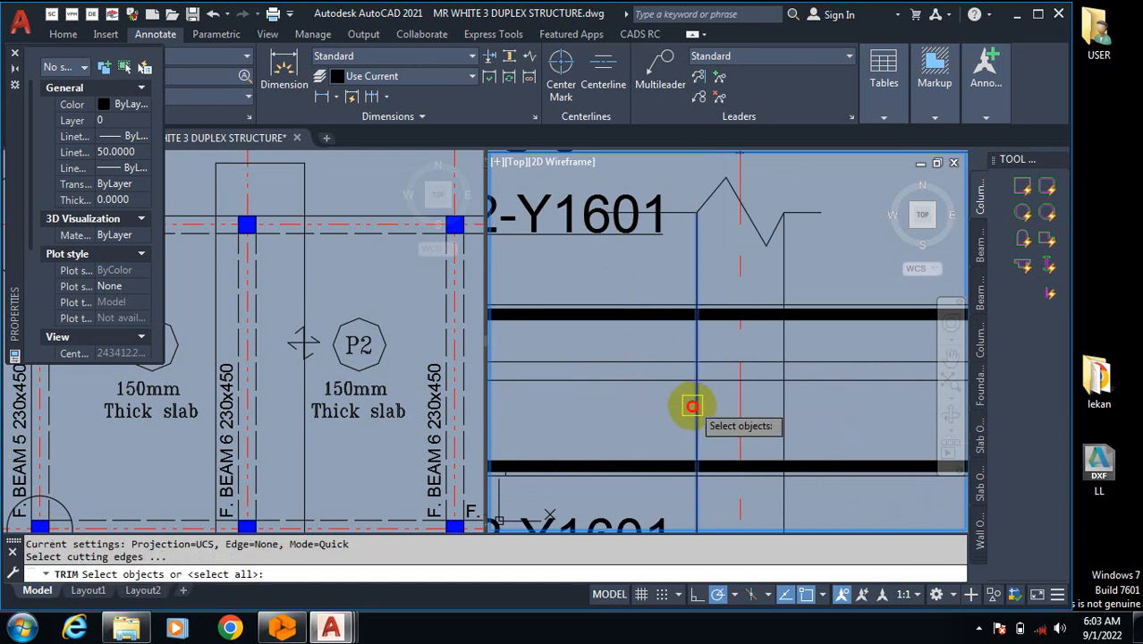
click(694, 403)
key(Return)
scroll(641, 417, down, 2)
key(Escape)
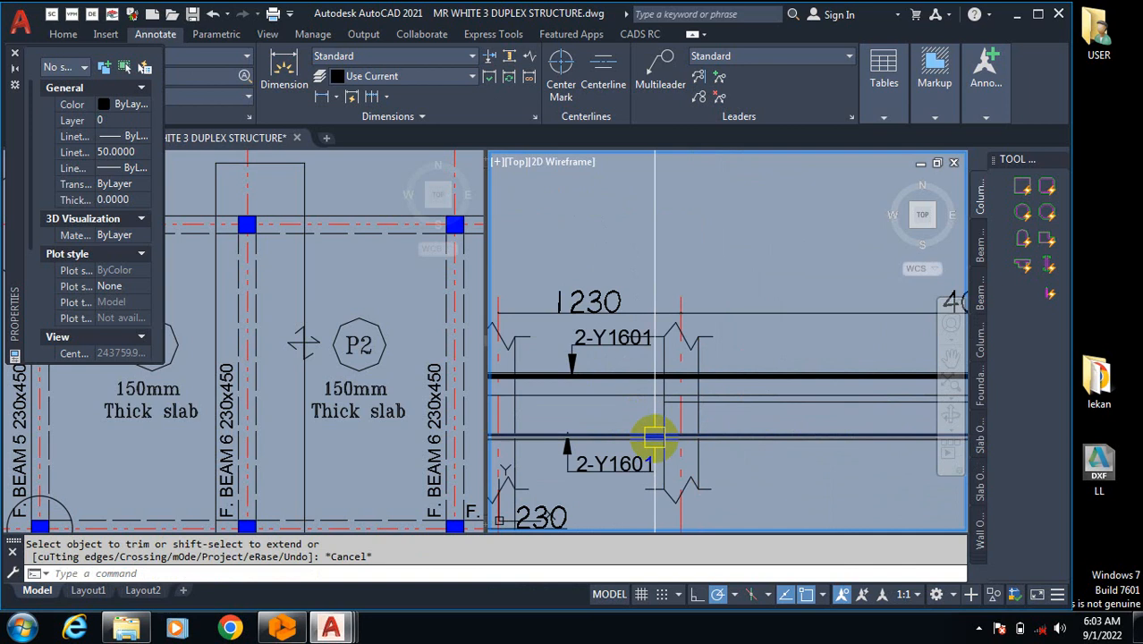
Step: Trim the 150 mm offset line out of the 4000 span, using the interior column's face on the 1230 side as cutting edge
scroll(671, 412, up, 2)
scroll(697, 420, up, 3)
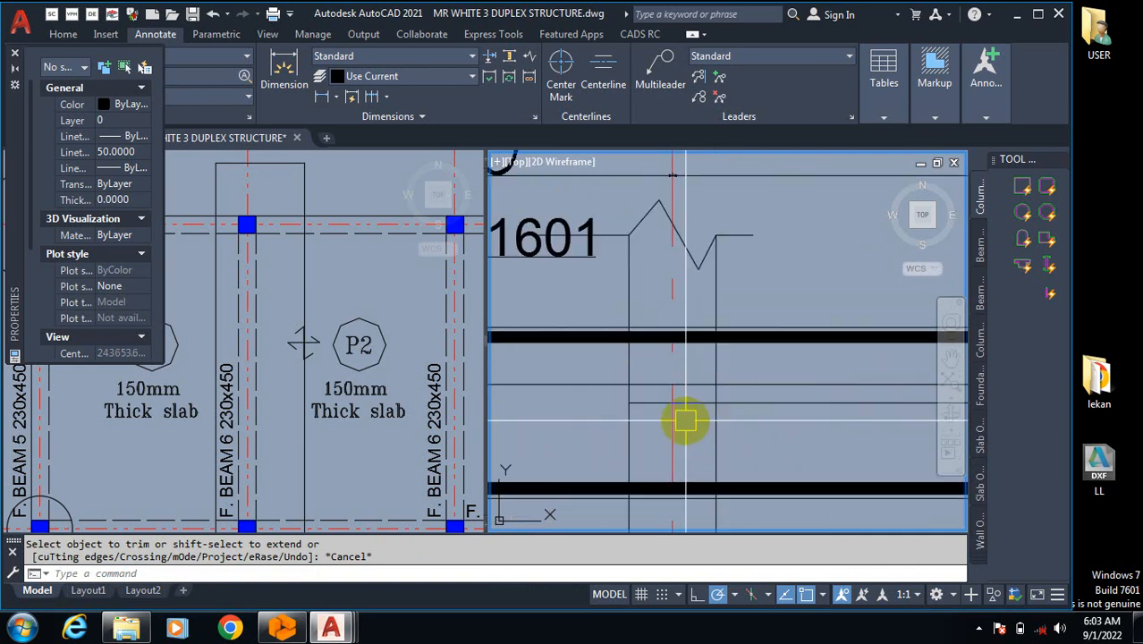
scroll(716, 411, down, 3)
scroll(696, 408, up, 2)
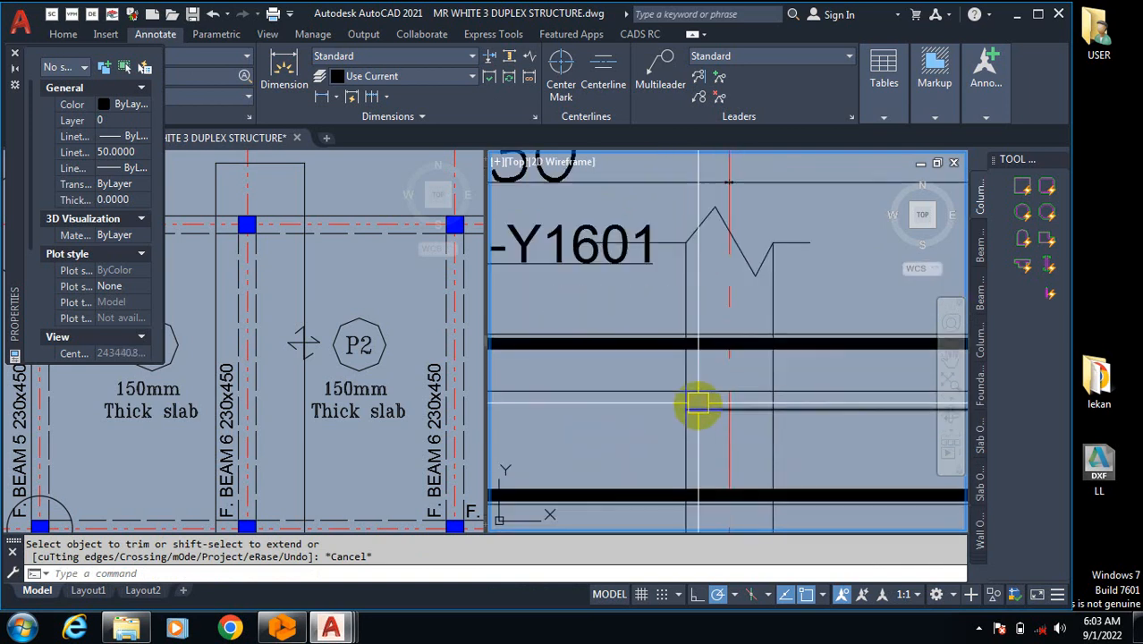
scroll(707, 414, down, 4)
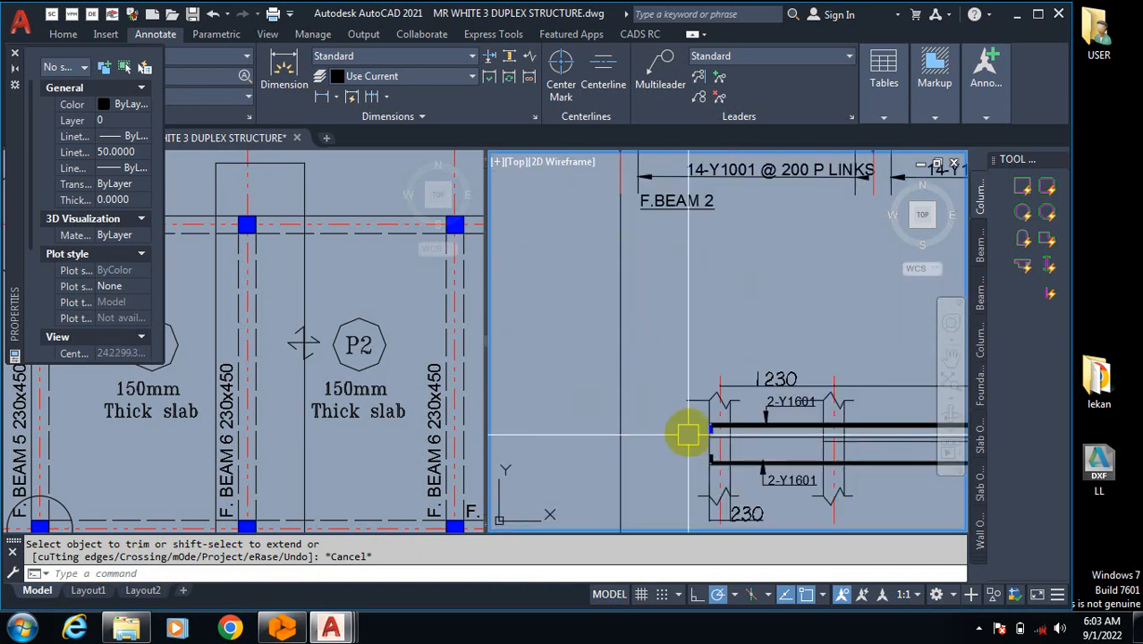
scroll(689, 435, up, 2)
scroll(866, 451, down, 3)
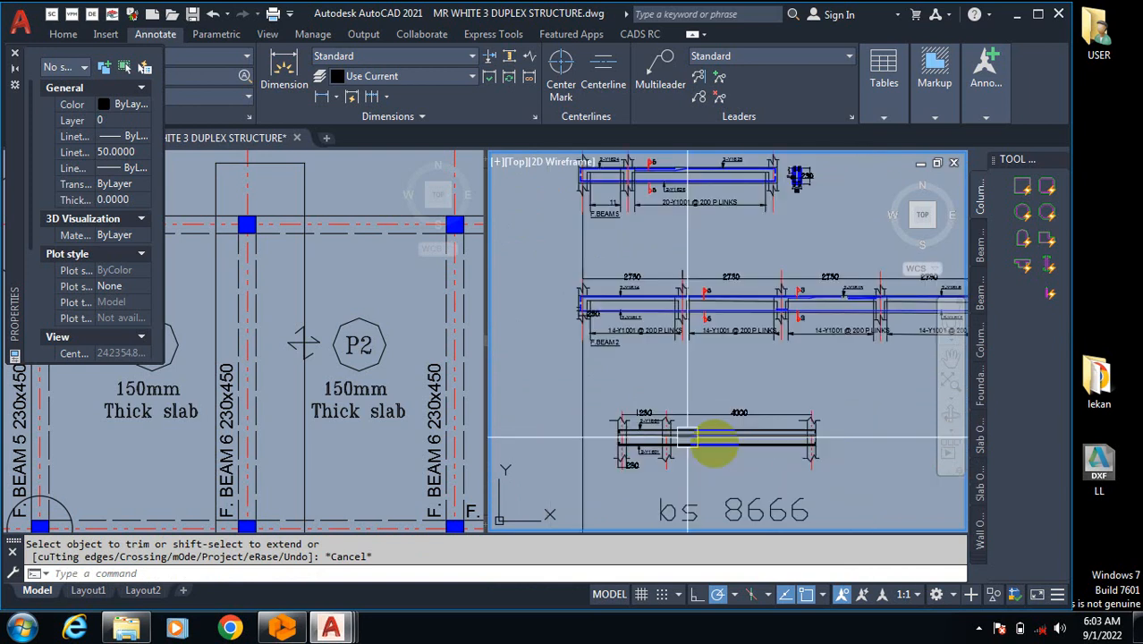
scroll(702, 440, up, 4)
scroll(589, 436, up, 3)
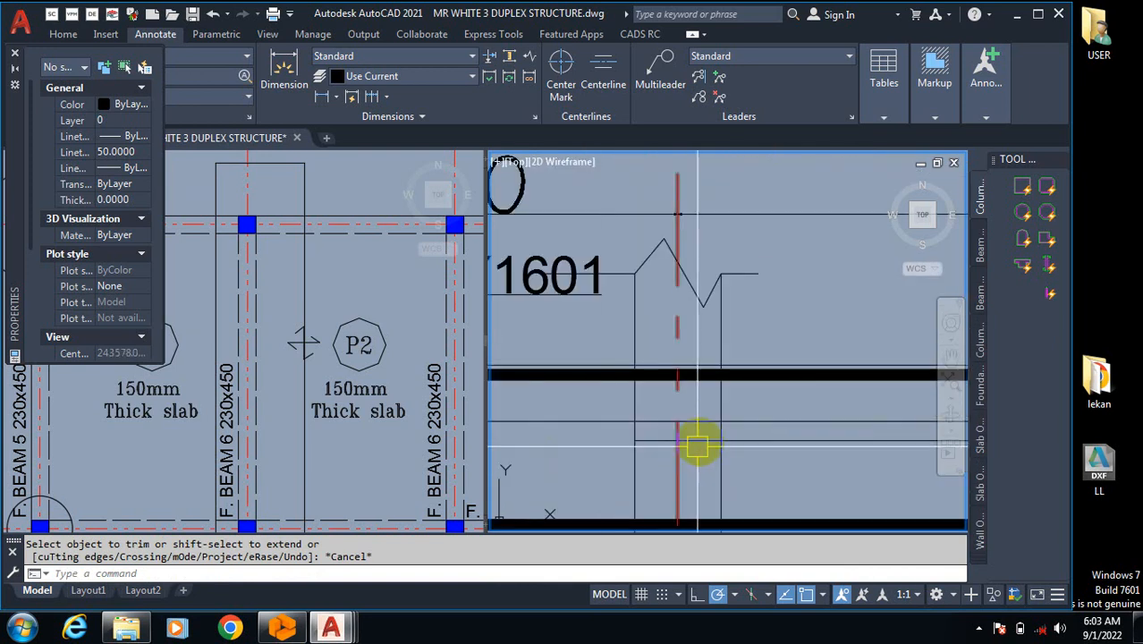
key(space)
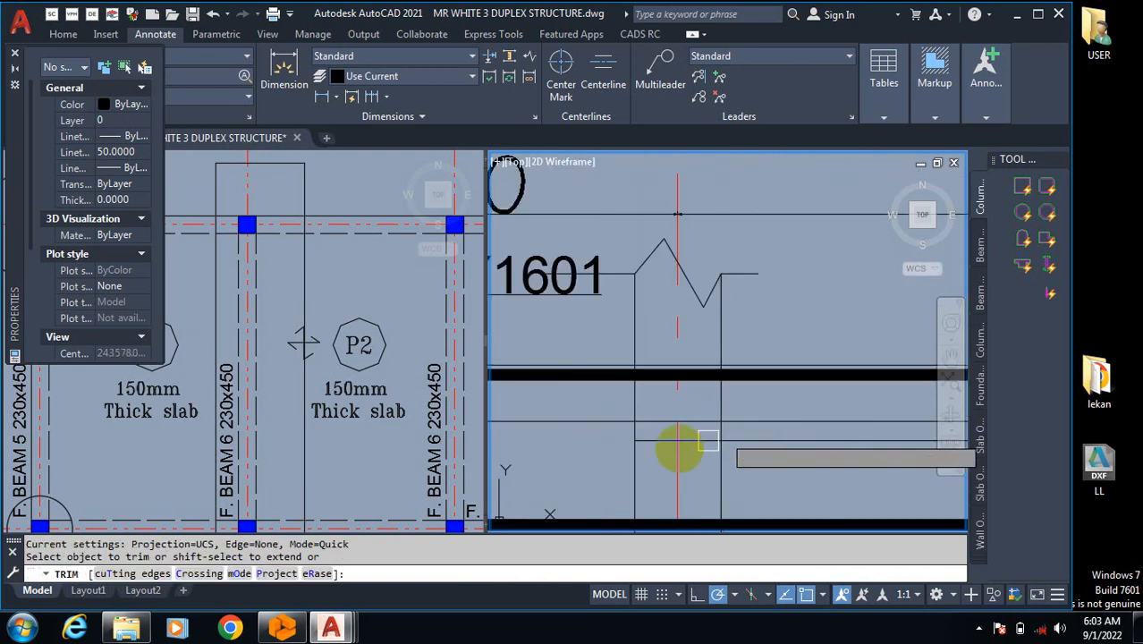
text(t)
key(Return)
click(637, 472)
key(Return)
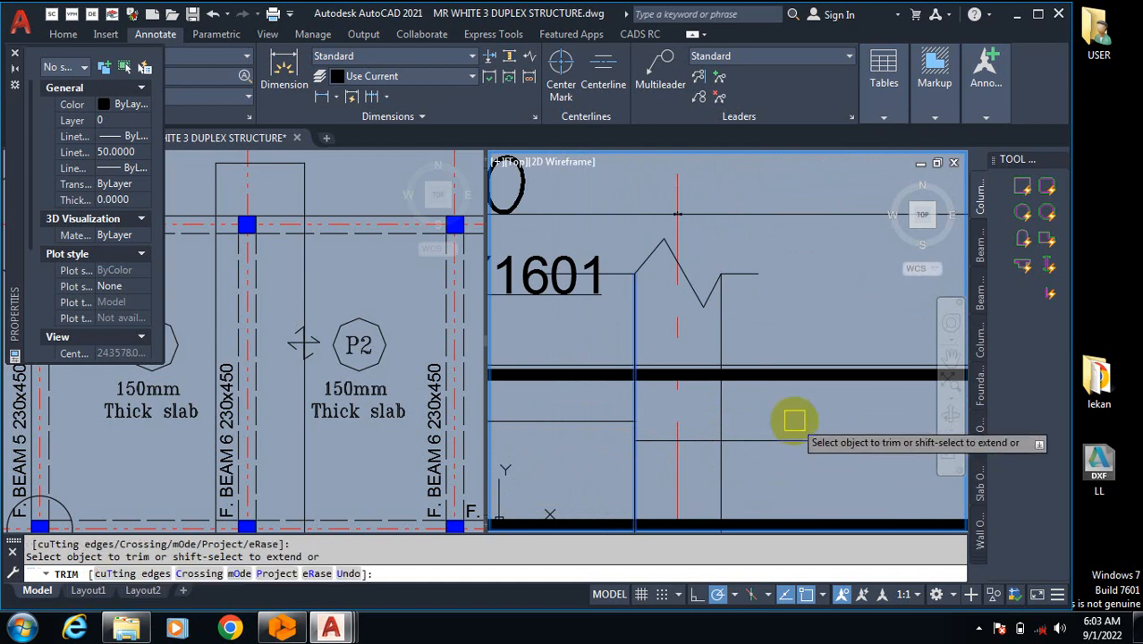
scroll(626, 407, down, 3)
key(Escape)
scroll(635, 444, down, 3)
scroll(658, 457, up, 3)
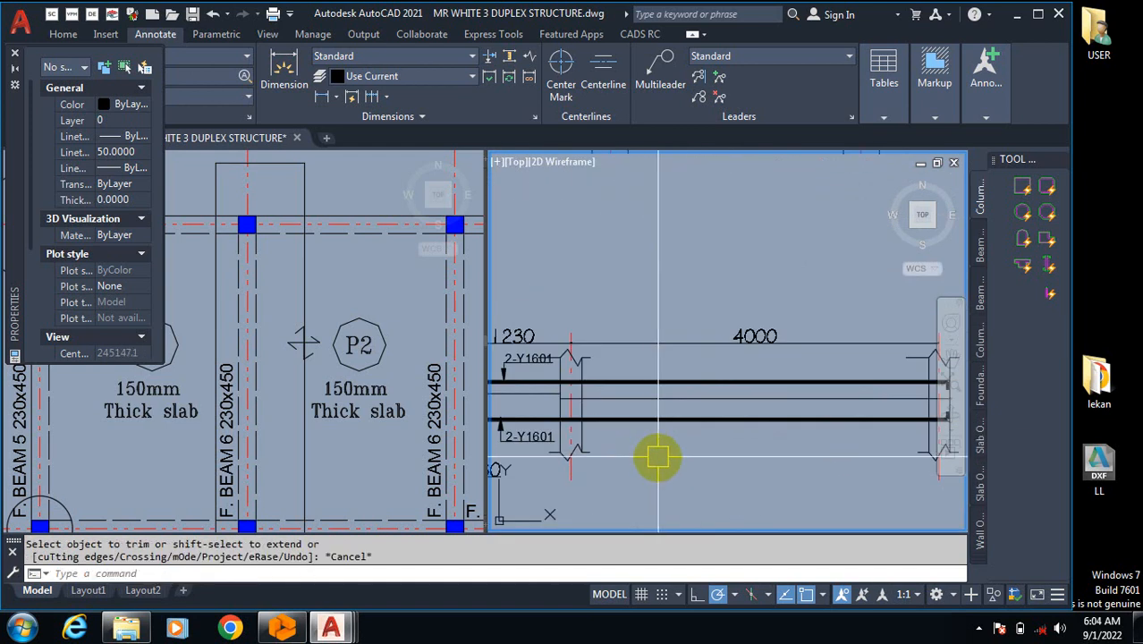
Step: Undo both trims of the slab depth lines and the 200 mm offset on the beam elevation
click(225, 378)
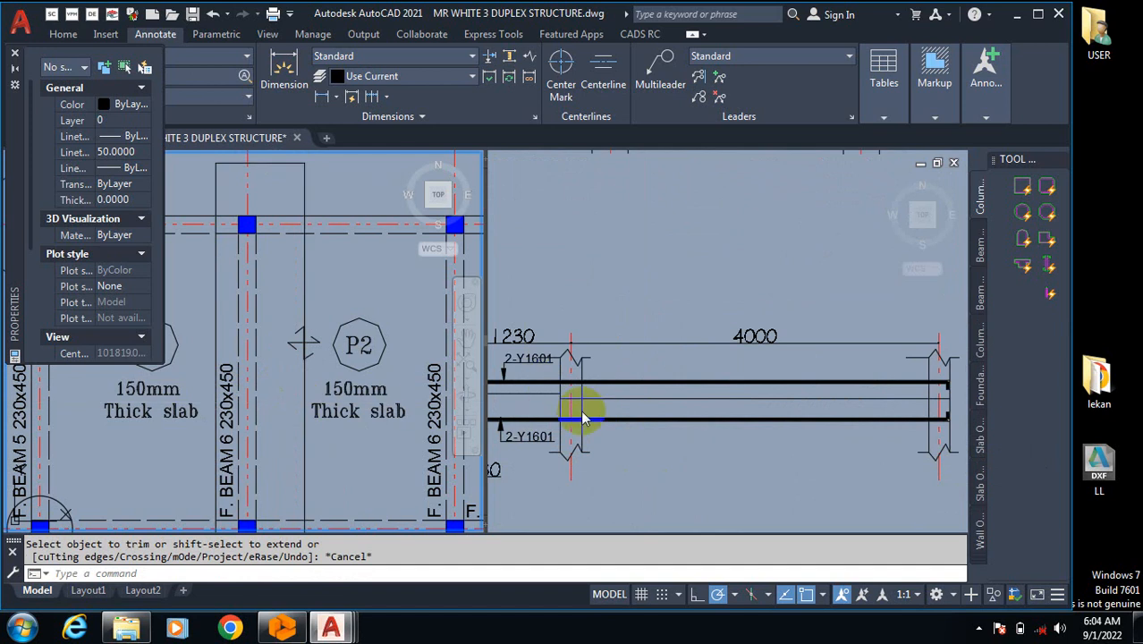
click(633, 417)
key(ctrl+z)
key(ctrl+z)
key(ctrl+z)
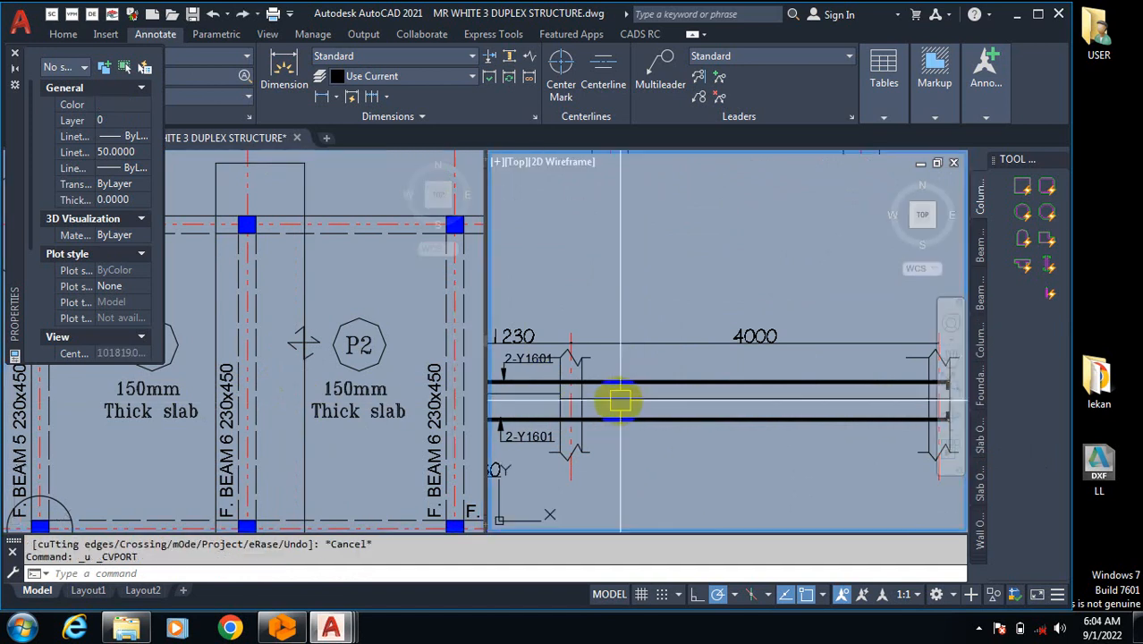
key(ctrl+z)
key(ctrl+z)
key(ctrl+z)
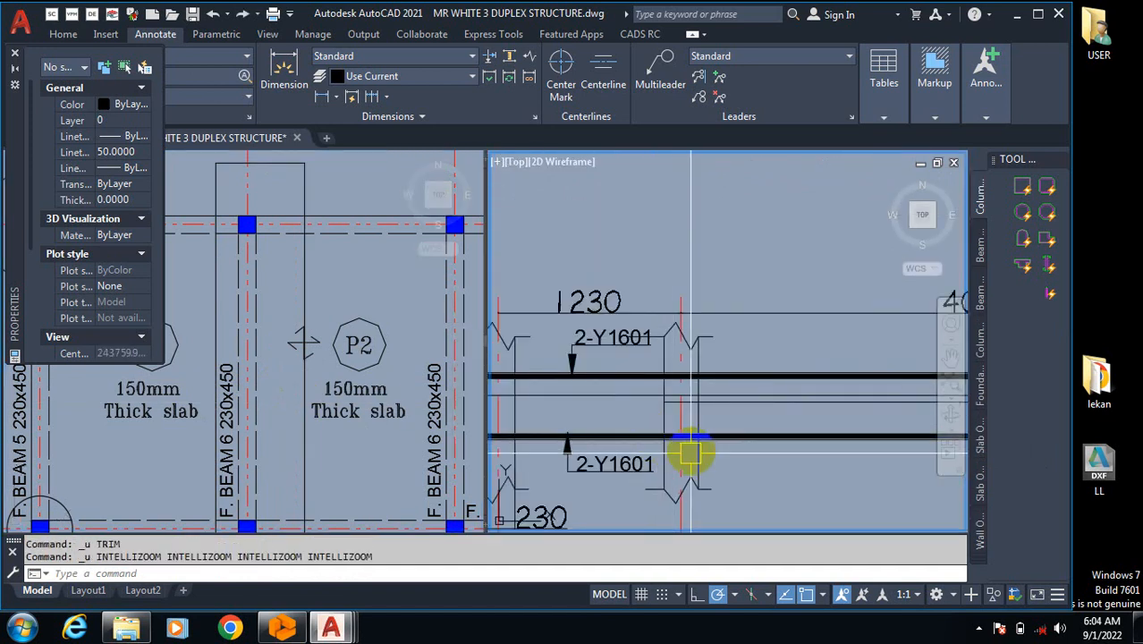
Step: Trim both interior column faces between the beam's top edge and the 150 mm offset line, using those two lines as cutting edges
scroll(674, 416, down, 3)
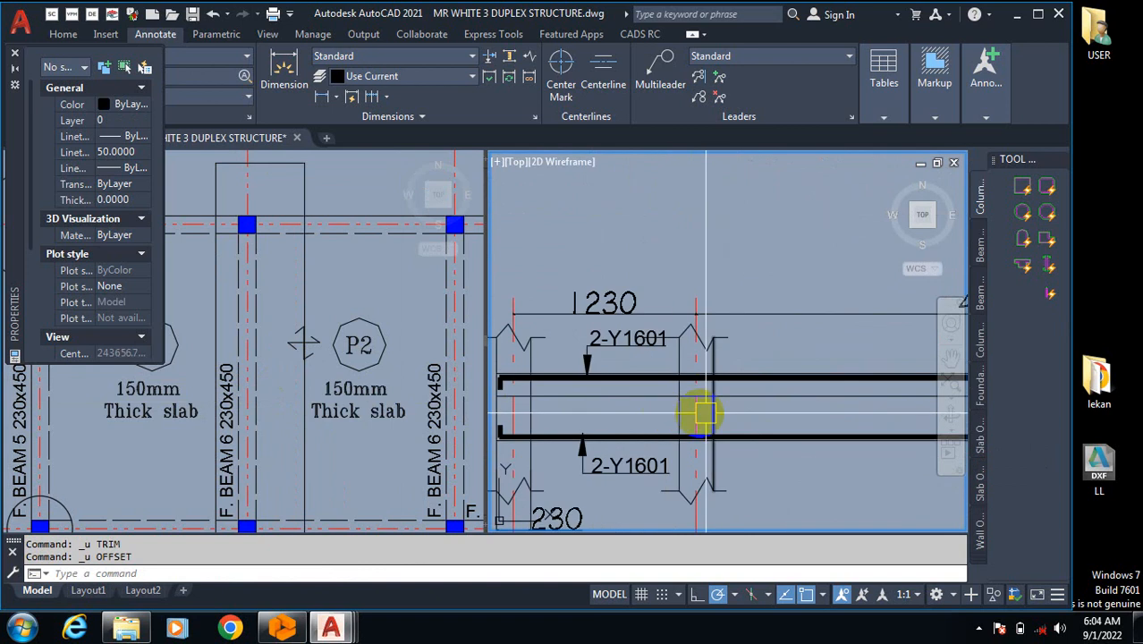
scroll(522, 402, down, 2)
scroll(713, 397, up, 3)
scroll(759, 384, up, 3)
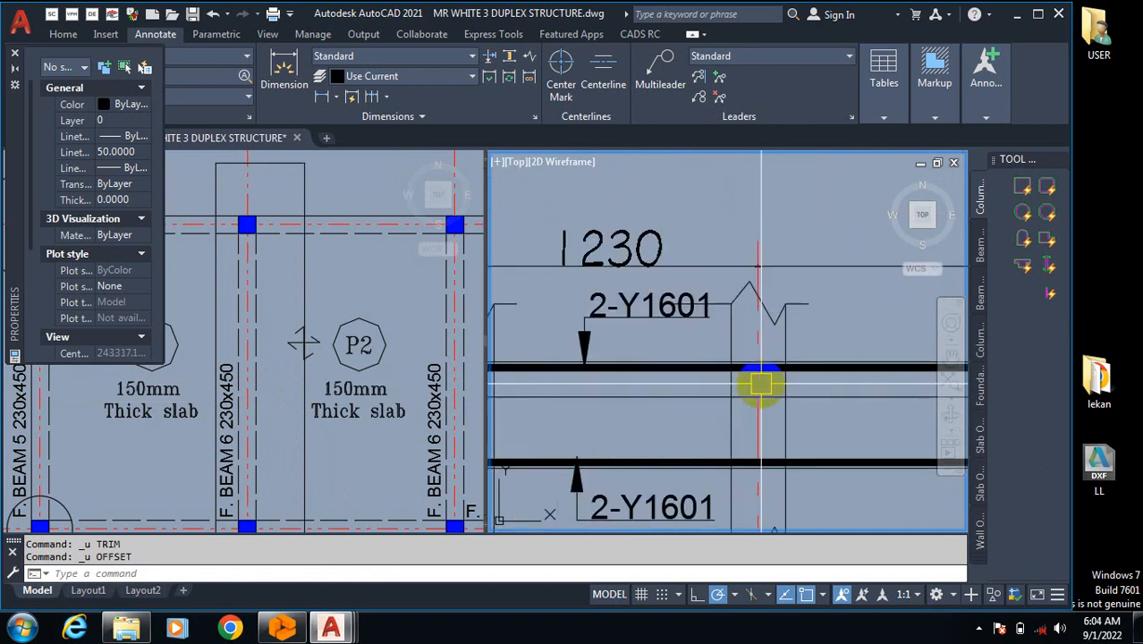
scroll(708, 347, down, 1)
scroll(655, 345, down, 2)
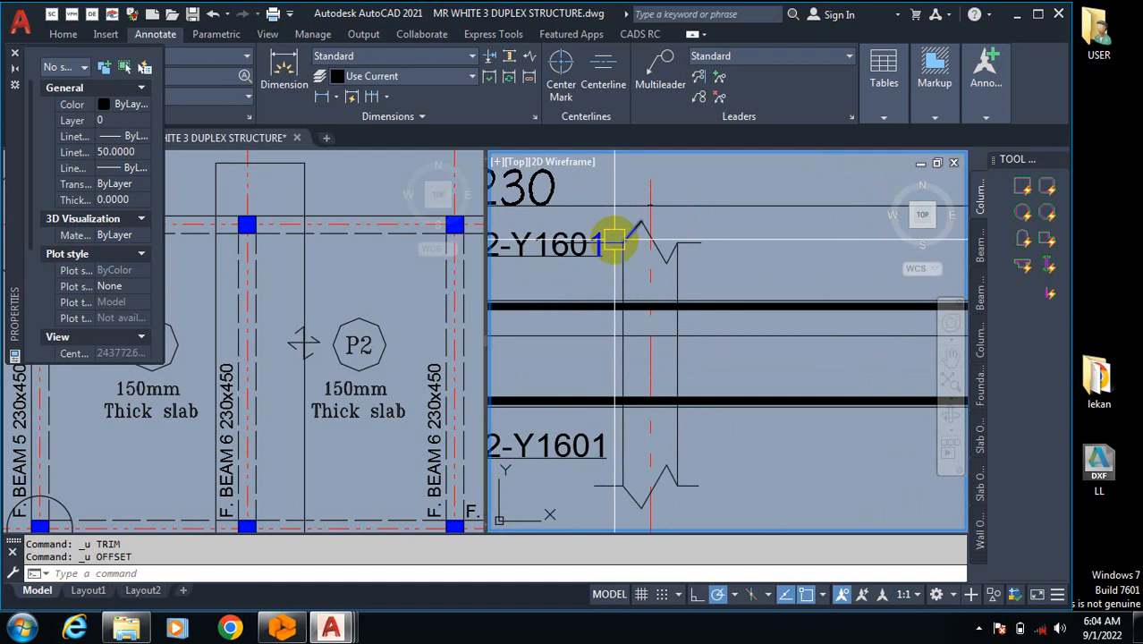
scroll(662, 250, up, 2)
scroll(603, 311, up, 2)
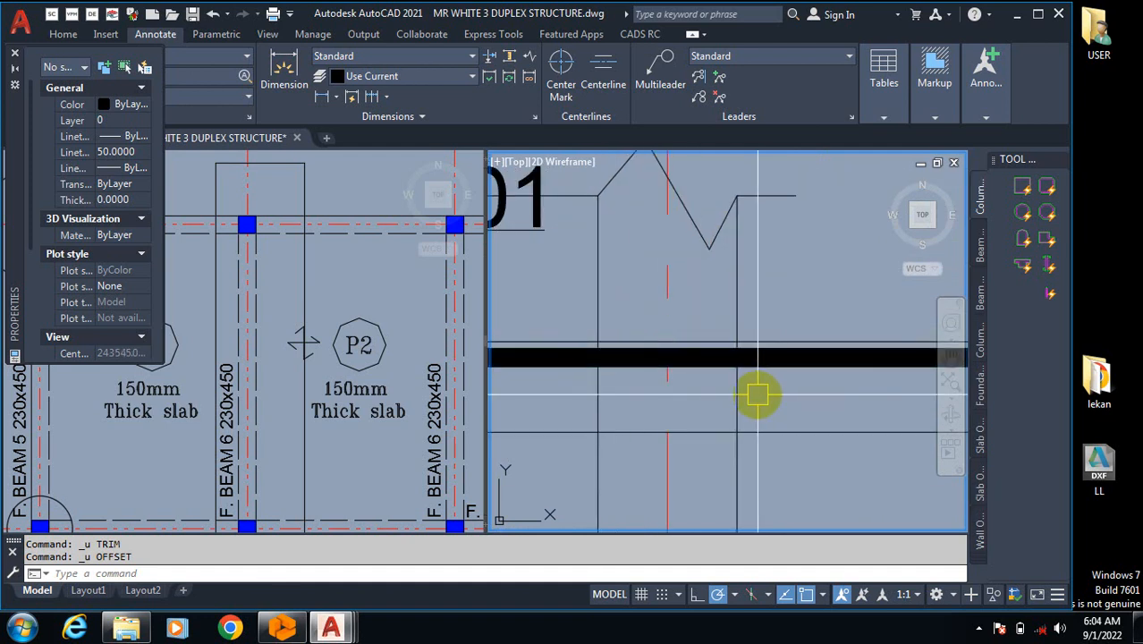
text(r)
key(Return)
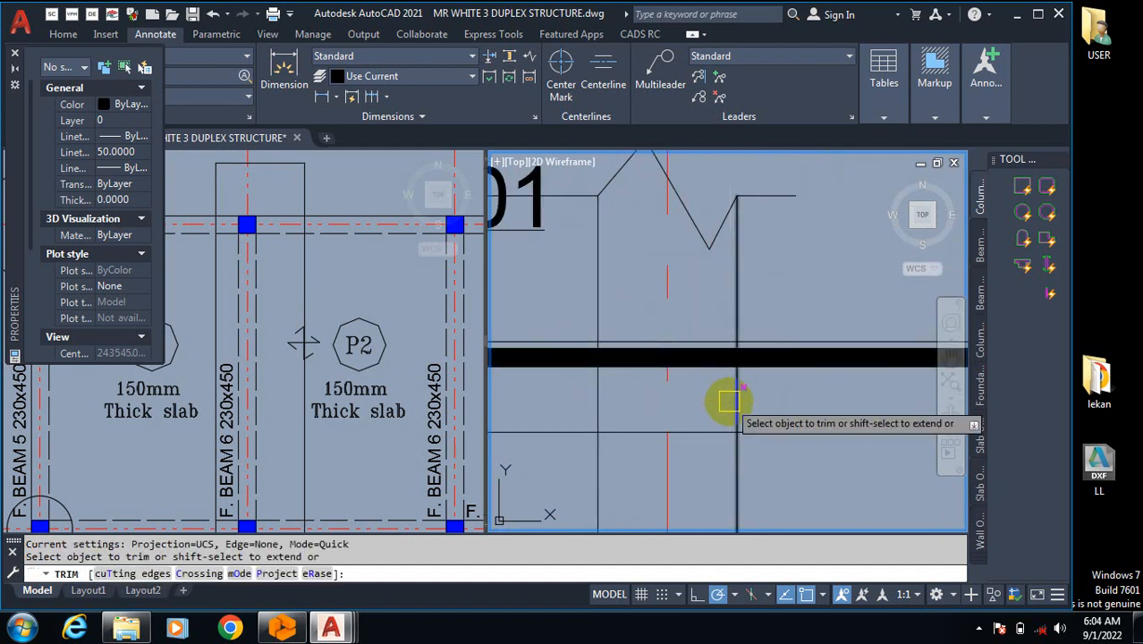
text(t)
key(Return)
scroll(769, 309, up, 2)
click(773, 299)
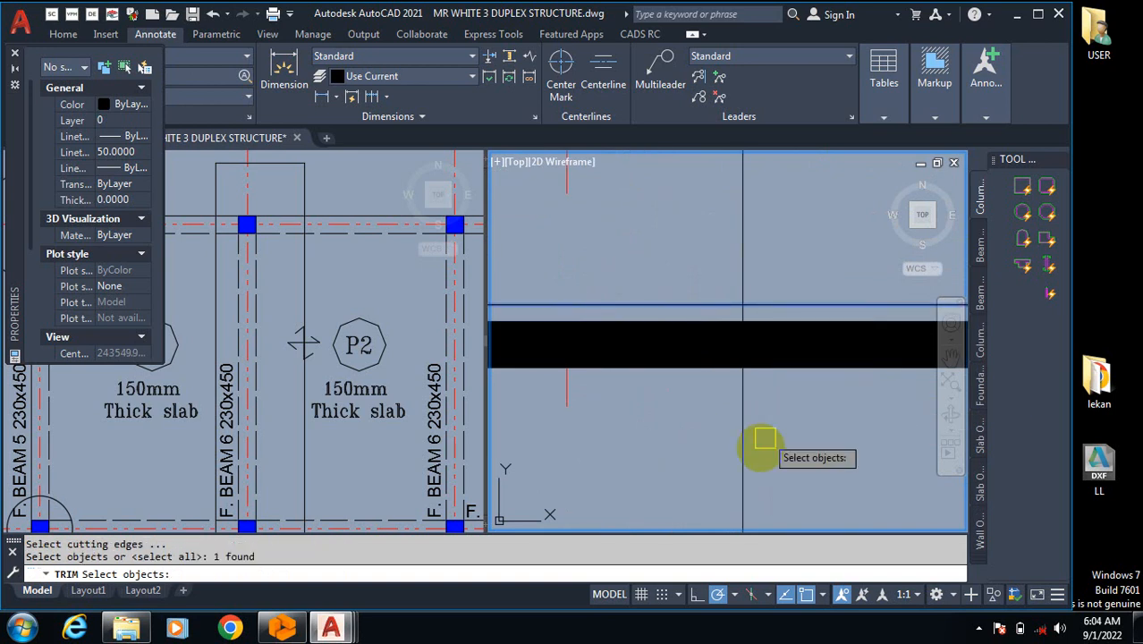
scroll(750, 421, down, 1)
key(Return)
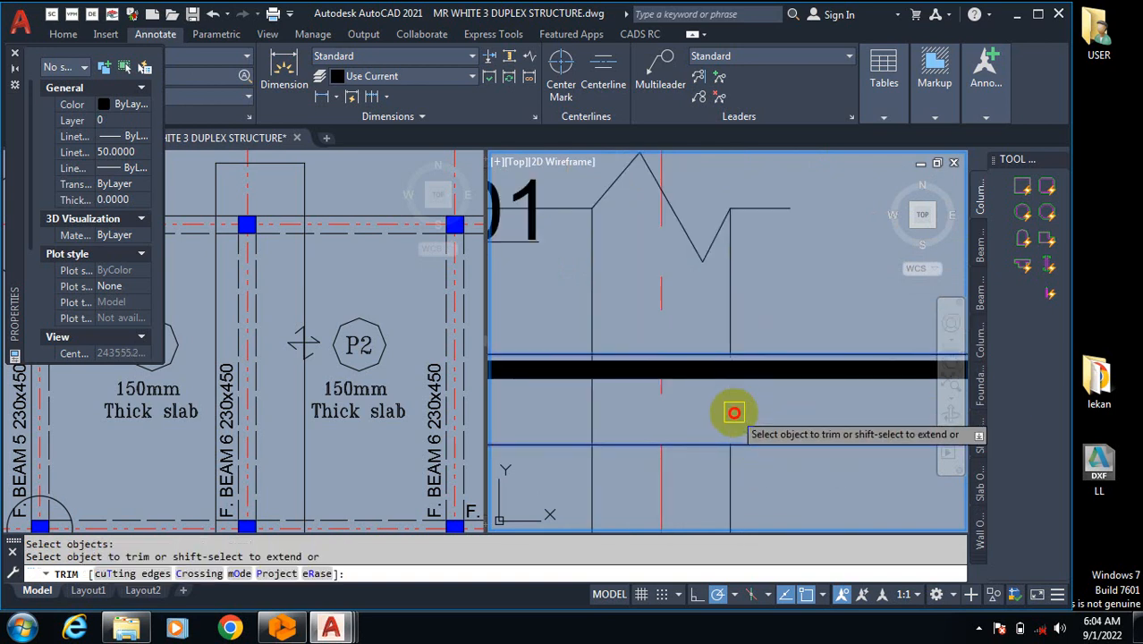
click(732, 409)
Step: Trim the inner faces of both end columns between the beam's top edge and the 150 mm offset line
scroll(741, 404, down, 3)
scroll(505, 413, down, 1)
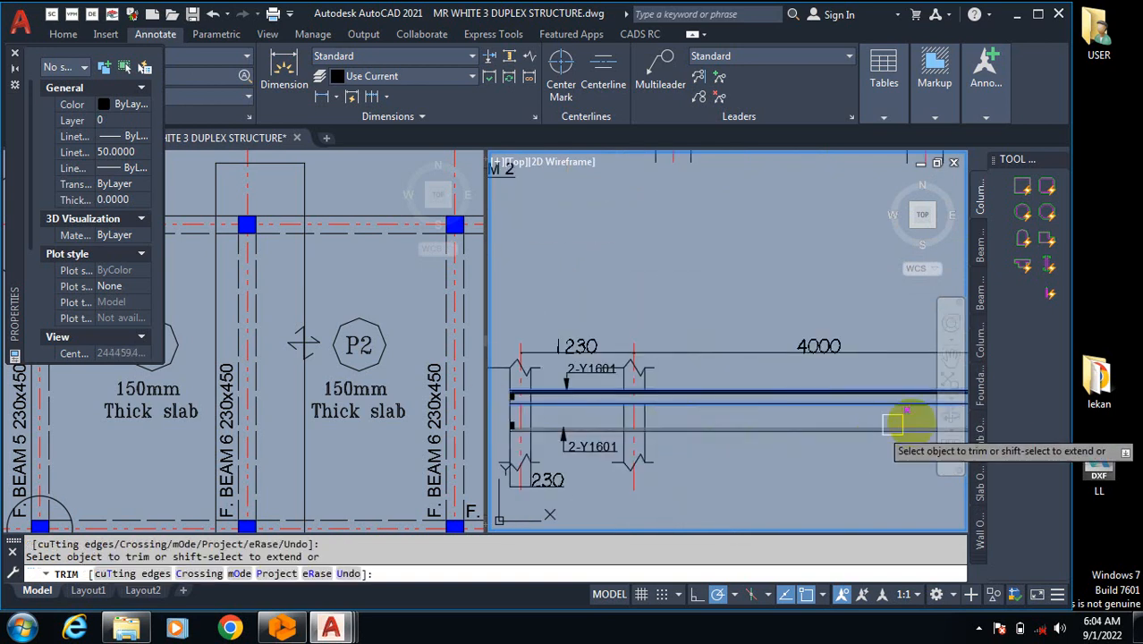
scroll(641, 385, up, 1)
scroll(494, 411, down, 2)
scroll(880, 427, up, 2)
scroll(718, 434, up, 2)
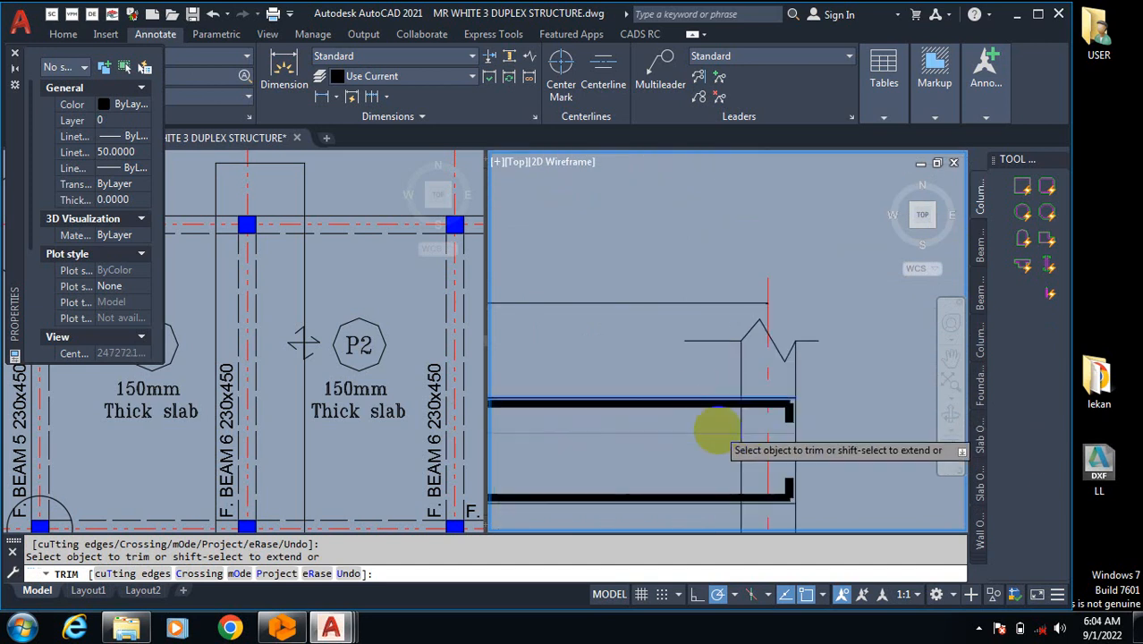
scroll(762, 404, up, 2)
scroll(767, 399, down, 1)
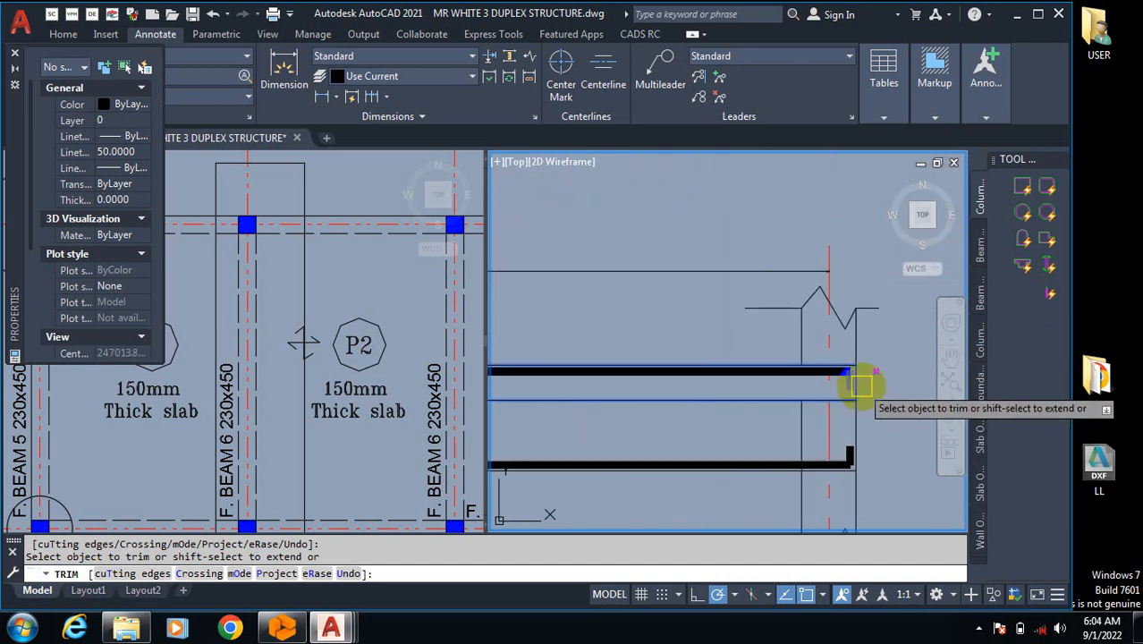
scroll(659, 414, down, 2)
scroll(754, 431, down, 1)
scroll(497, 408, up, 2)
scroll(545, 401, up, 1)
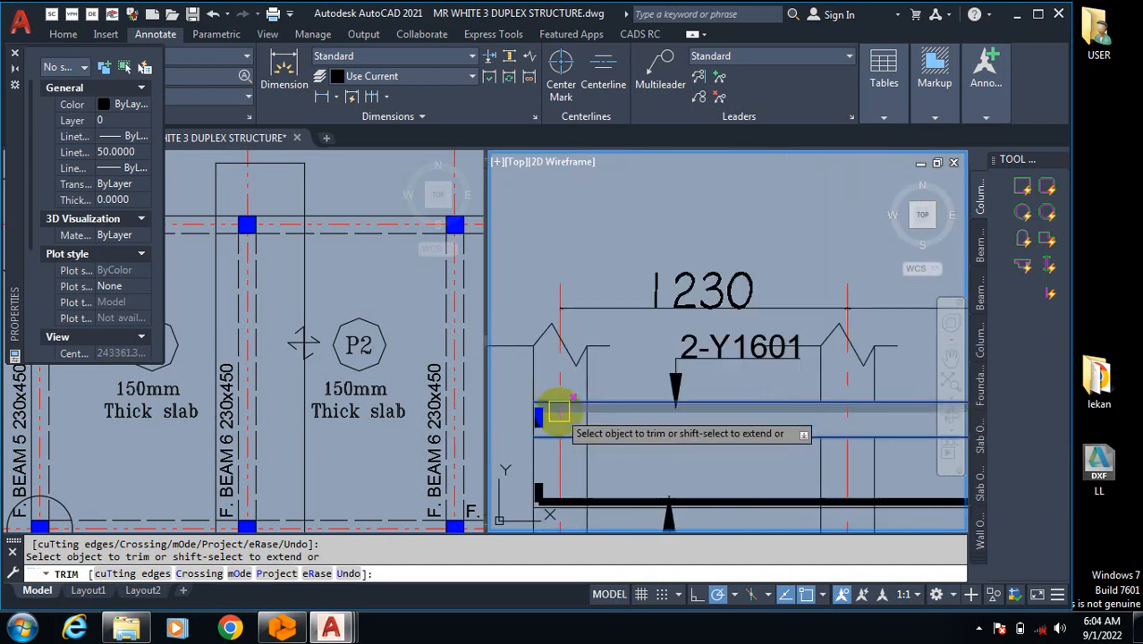
scroll(578, 450, up, 2)
scroll(641, 402, down, 3)
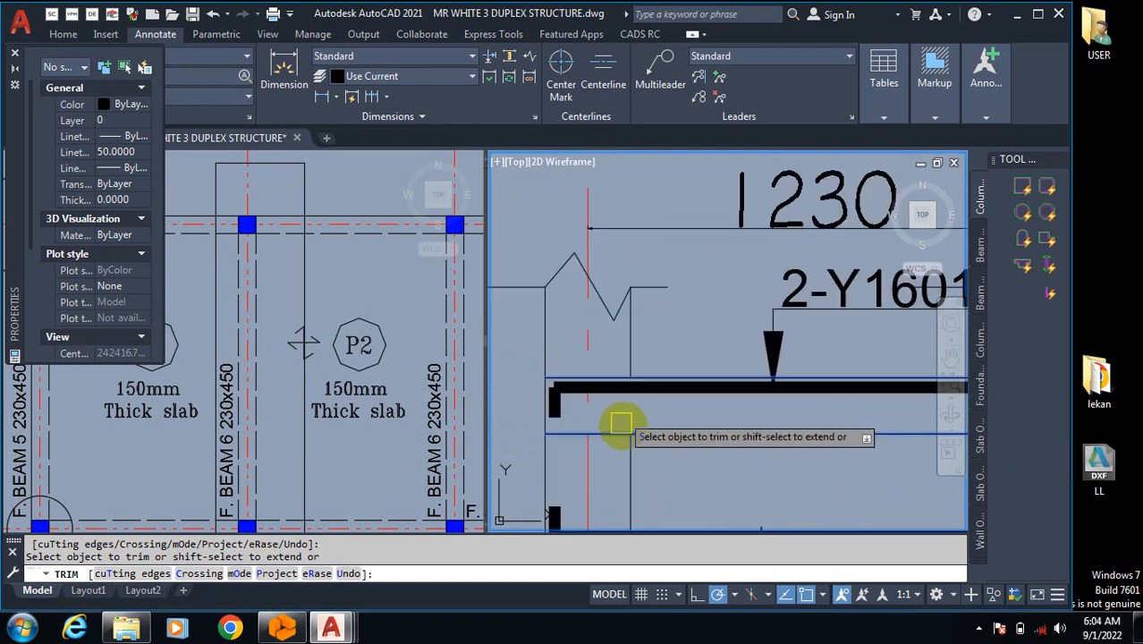
Step: Fillet the 150 mm offset line with the inner face of the 1230 span's end column into a sharp corner
key(Escape)
text(f)
key(Return)
click(631, 452)
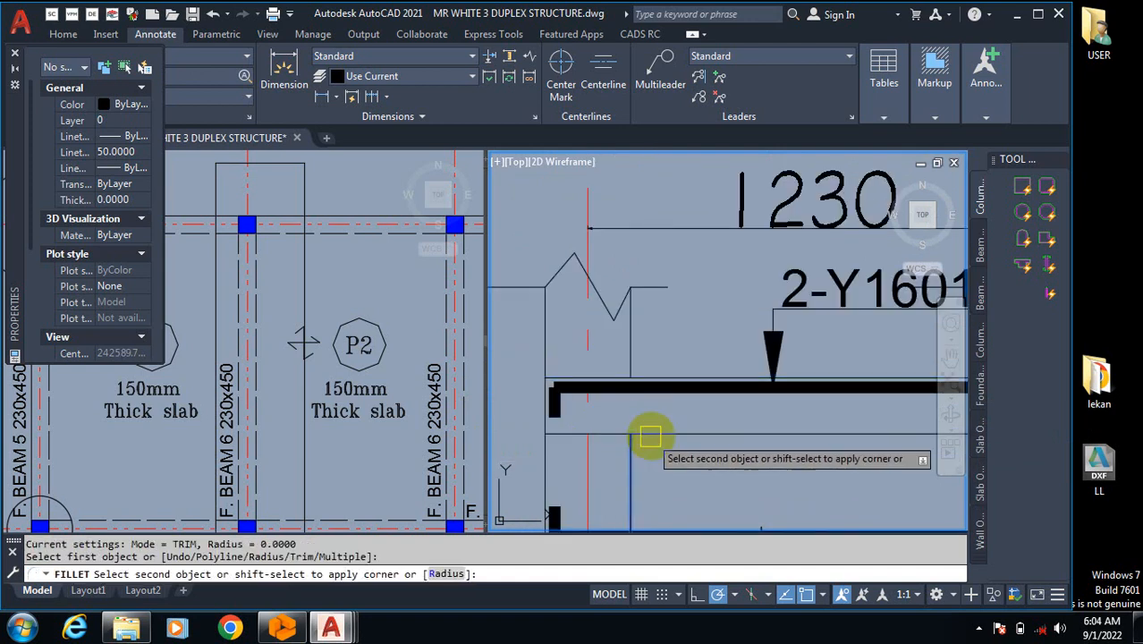
click(651, 434)
Step: Trim the 150 mm offset line between the interior column's two faces, using those faces as cutting edges
scroll(536, 398, down, 5)
scroll(683, 417, up, 5)
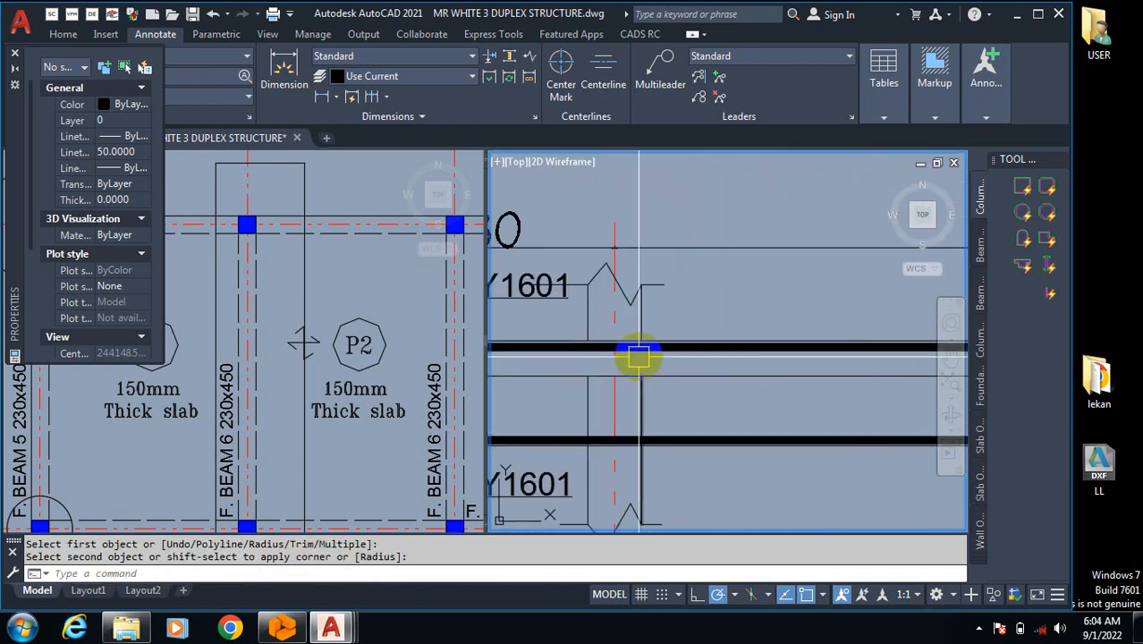
text(tr)
key(Return)
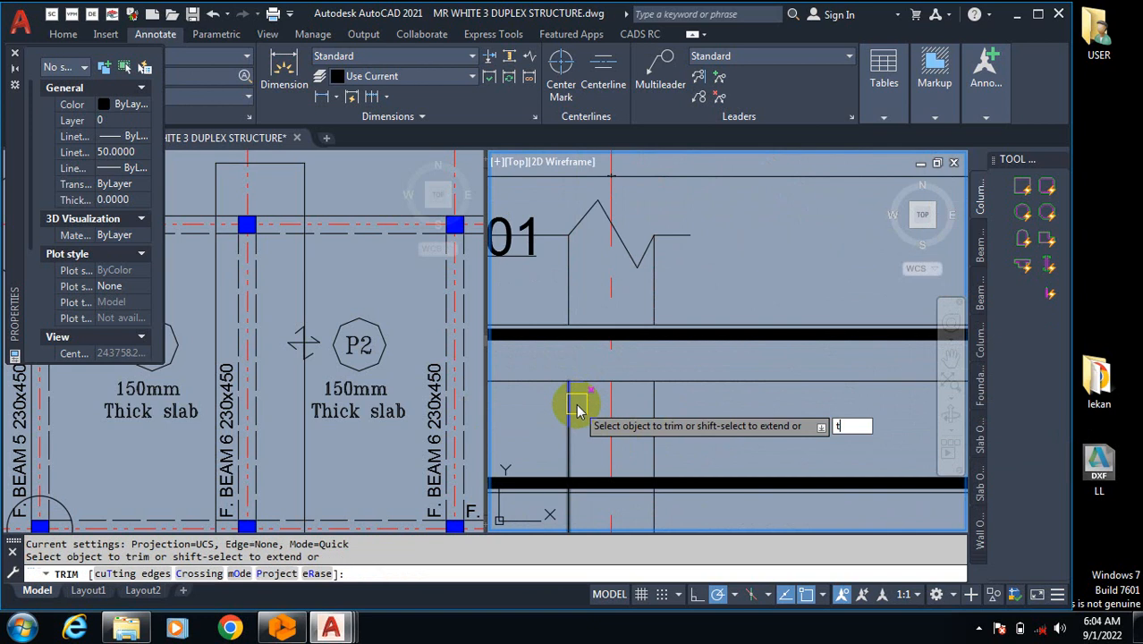
text(t)
key(Return)
key(Return)
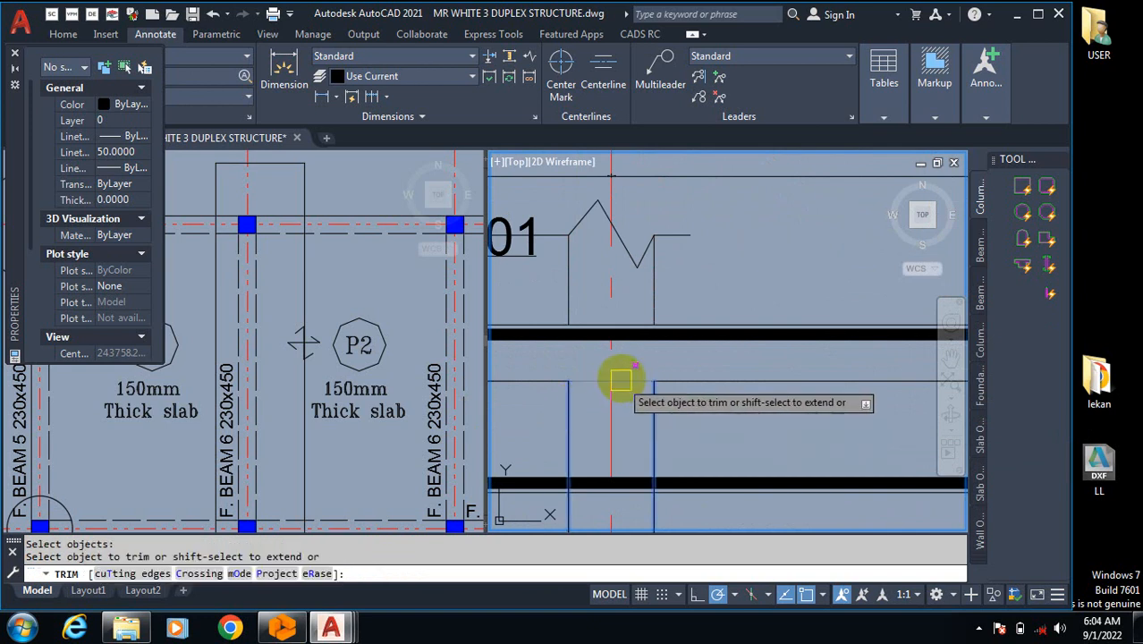
Step: Fillet the 150 mm offset line with the inner face of the 4000 span's end column into a sharp corner
scroll(628, 385, down, 4)
scroll(881, 356, up, 5)
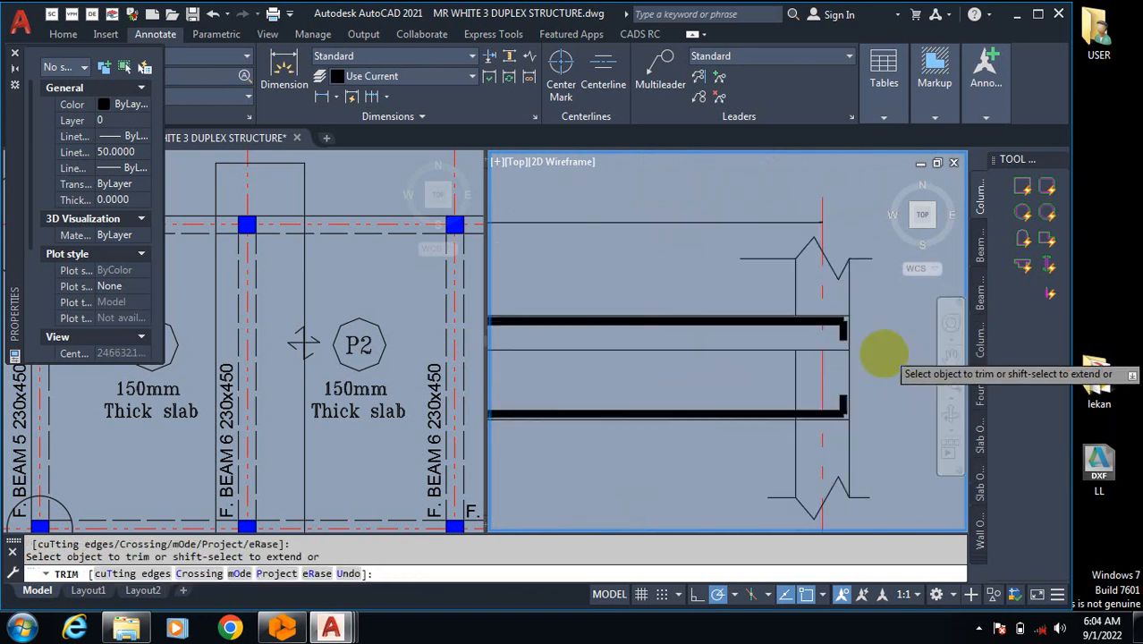
key(Escape)
text(f)
key(Return)
click(731, 351)
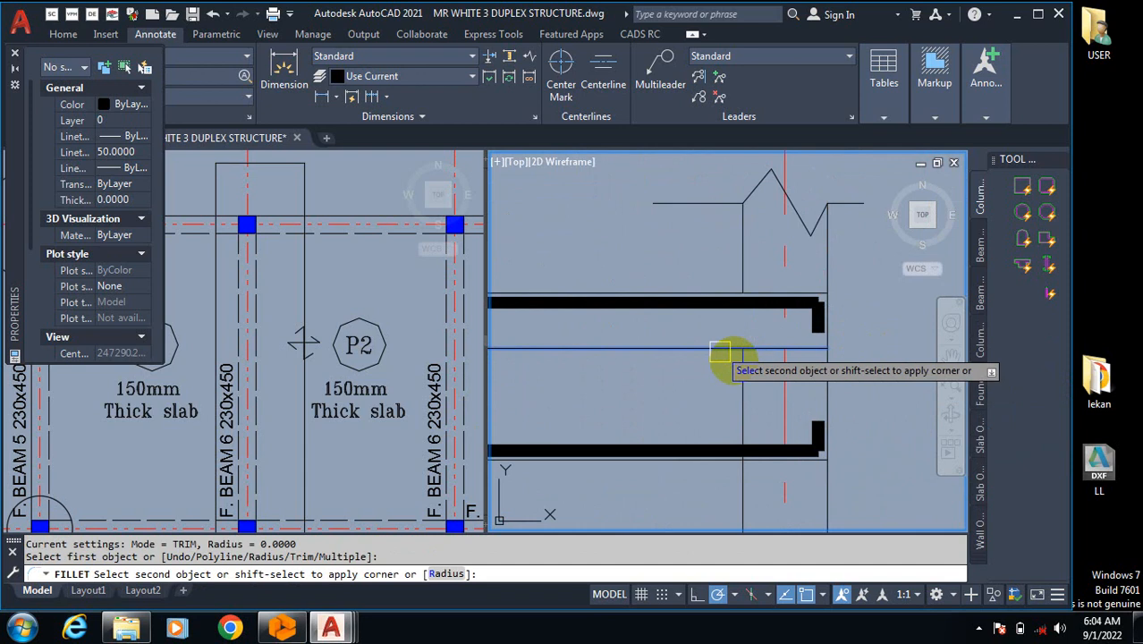
scroll(881, 383, down, 3)
scroll(814, 405, down, 3)
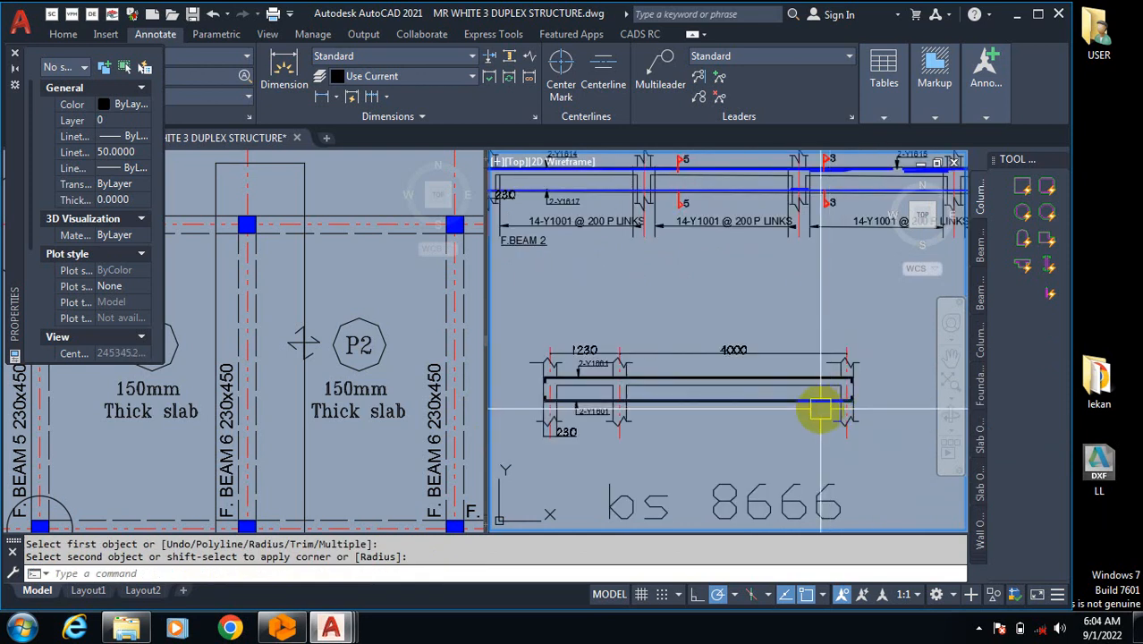
Step: Place a vertical linear dimension in the 4000 span from the offset slab line up to the beam's top edge
scroll(805, 404, up, 6)
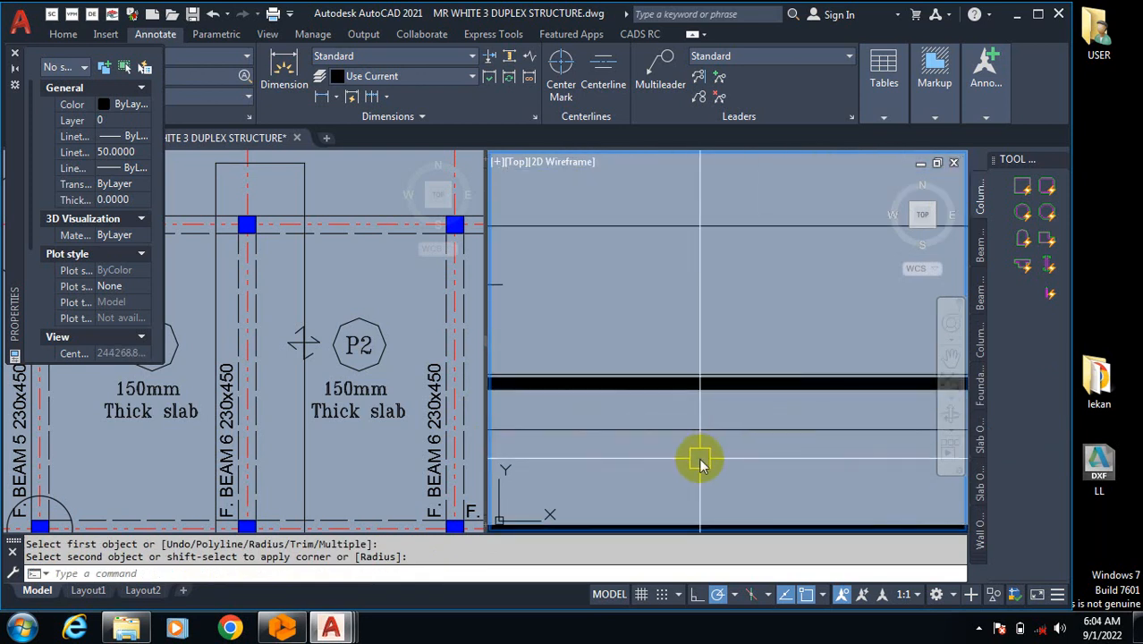
key(Escape)
text(dli)
key(Return)
click(707, 432)
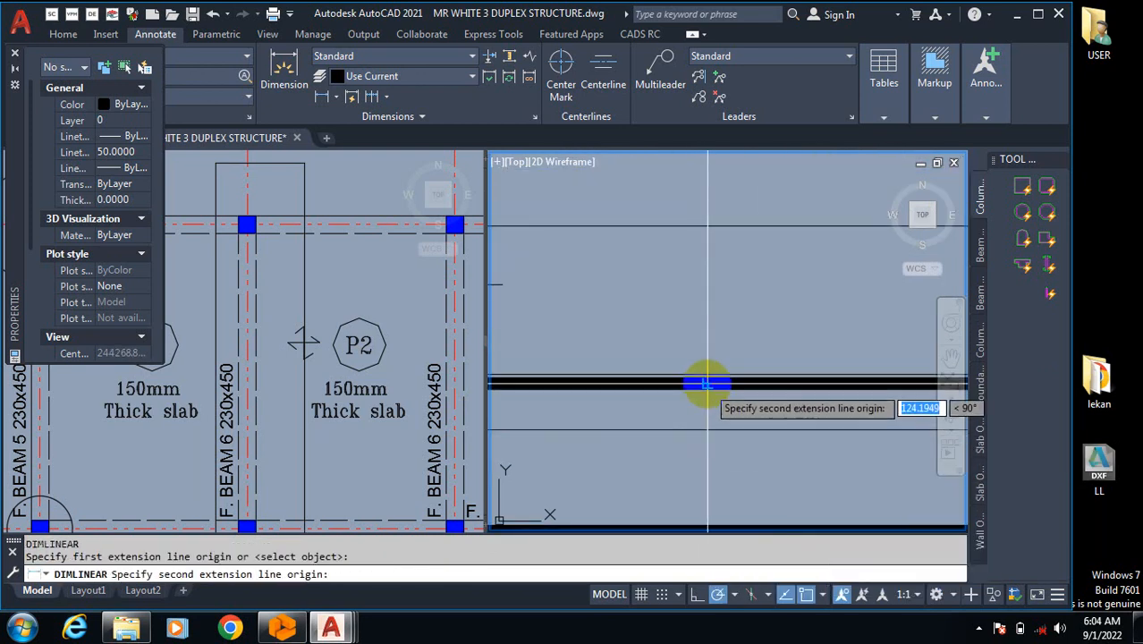
scroll(702, 386, up, 2)
click(716, 368)
scroll(681, 283, down, 2)
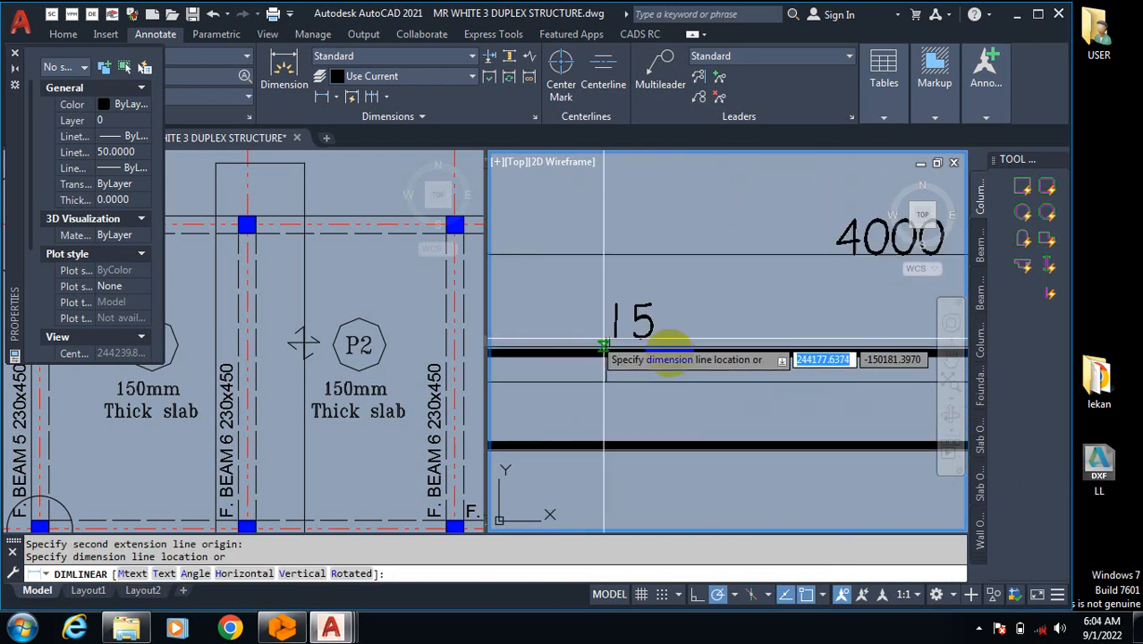
click(715, 375)
Step: Erase the vertical slab depth dimension from the 4000 span
scroll(786, 370, down, 2)
scroll(785, 370, up, 2)
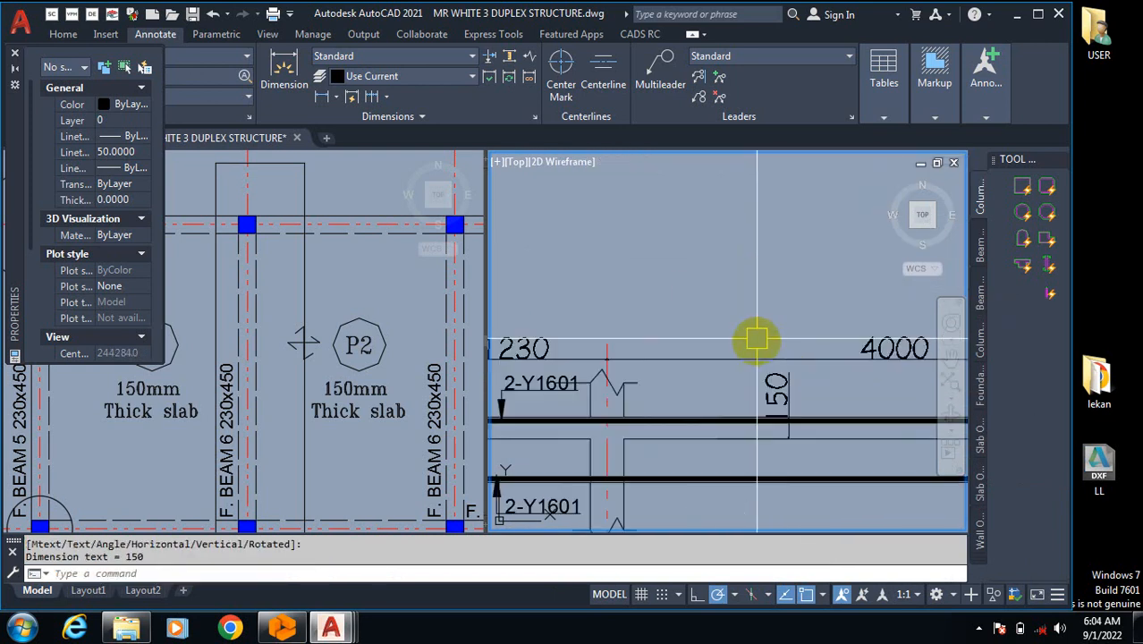
text(e)
key(Return)
click(778, 386)
key(Return)
scroll(778, 387, down, 2)
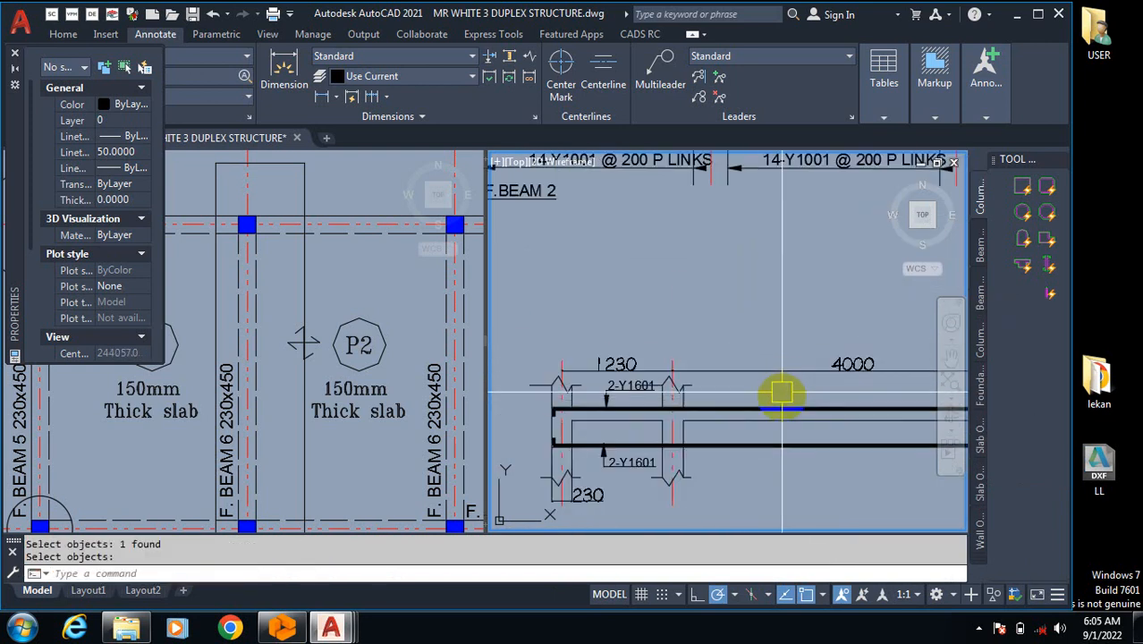
Step: Offset the interior column's centreline by 1000 into the 4000 span
scroll(686, 403, down, 2)
scroll(686, 403, up, 3)
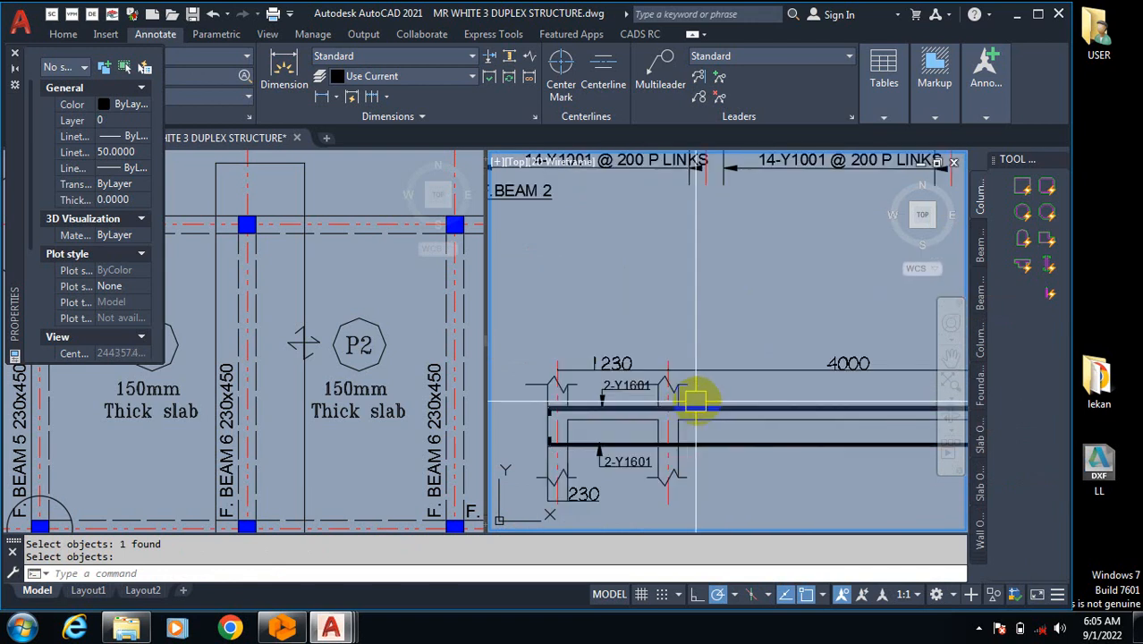
scroll(576, 390, up, 2)
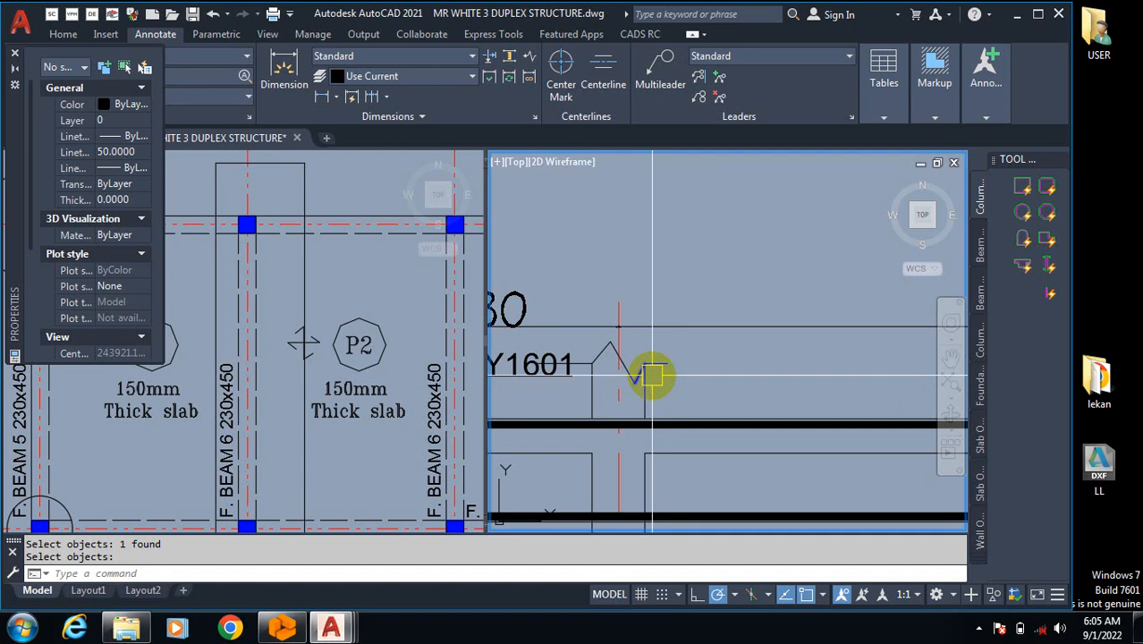
scroll(651, 375, down, 2)
scroll(644, 373, up, 3)
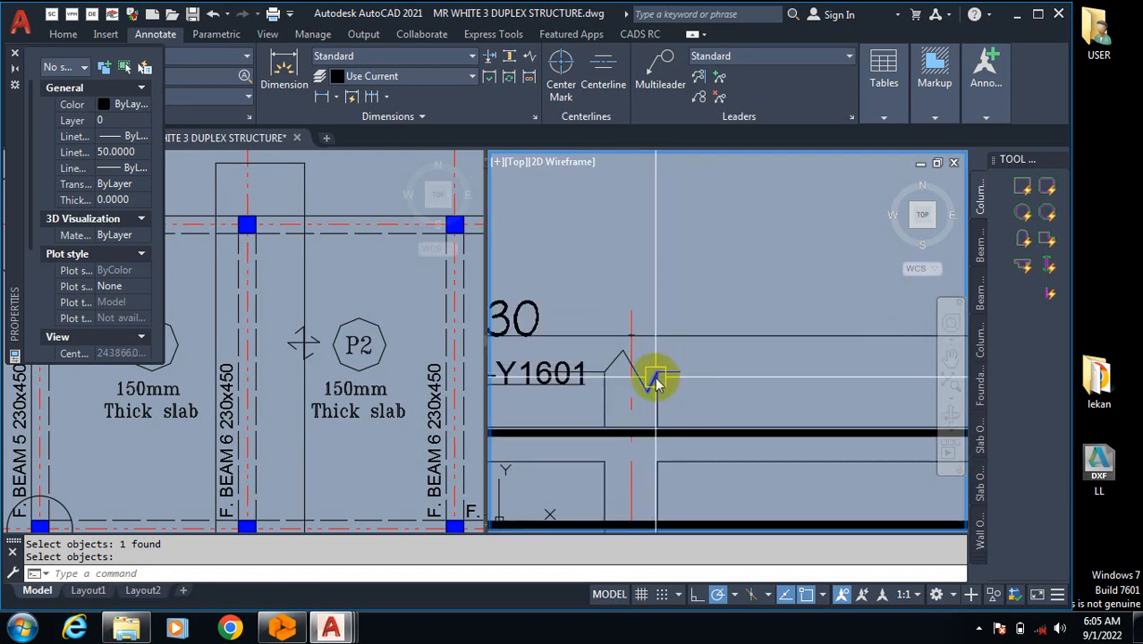
text(o)
key(Return)
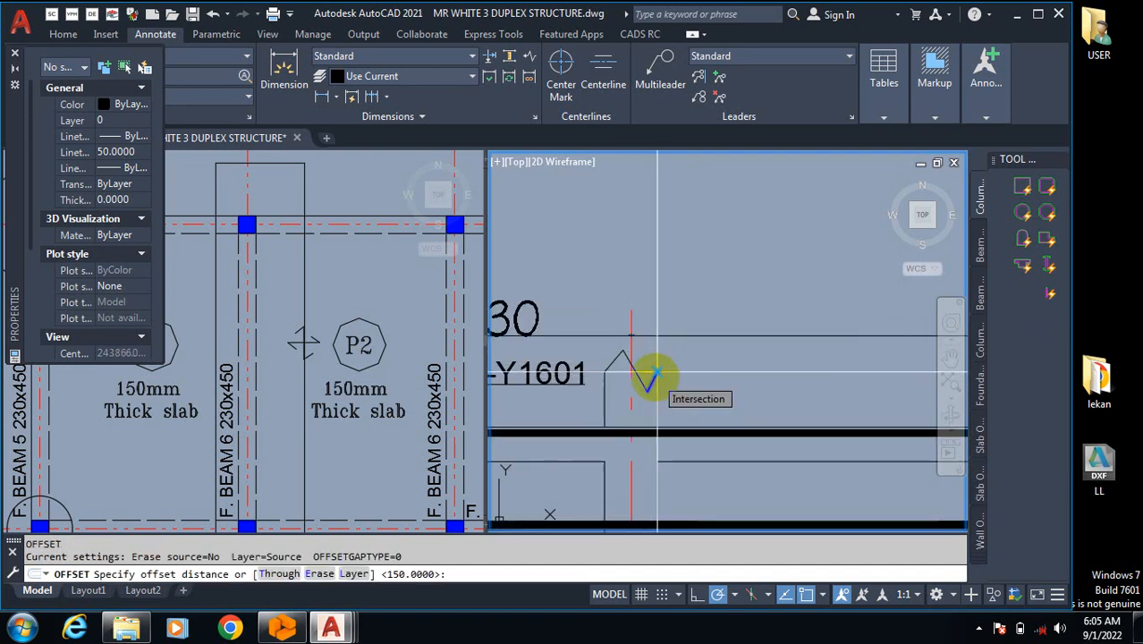
scroll(698, 376, down, 2)
scroll(817, 376, up, 3)
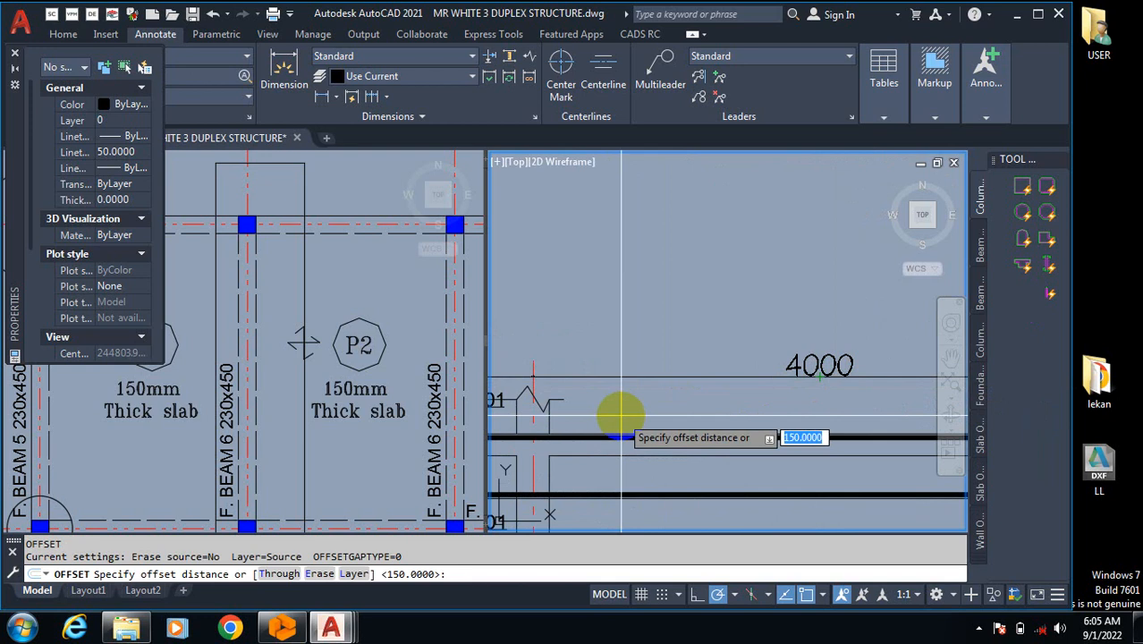
key(Return)
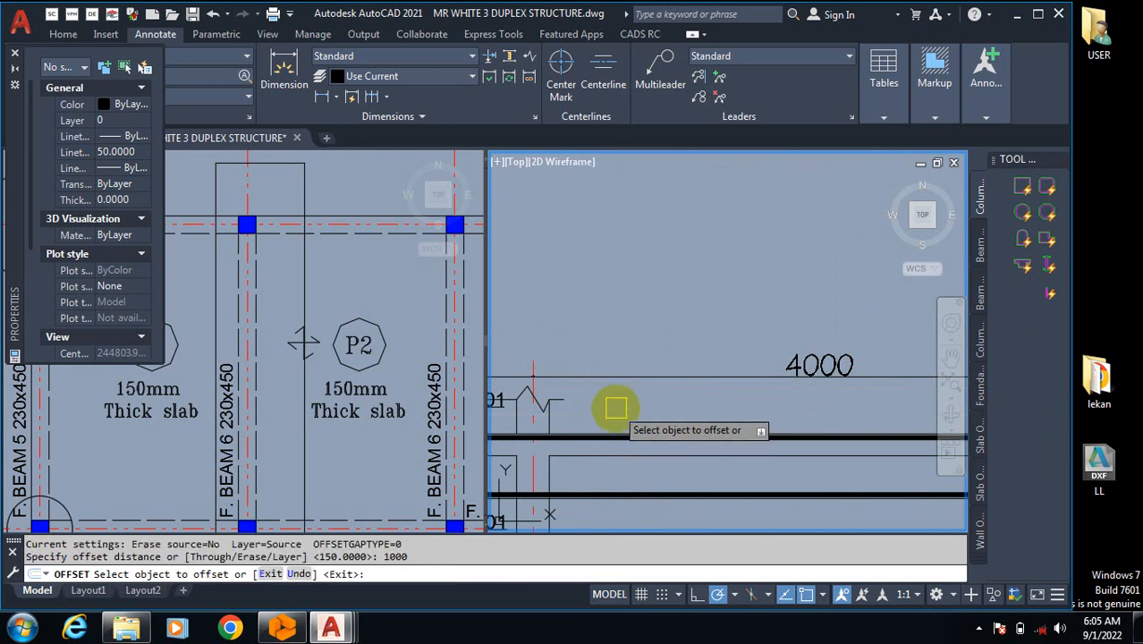
click(536, 358)
click(641, 410)
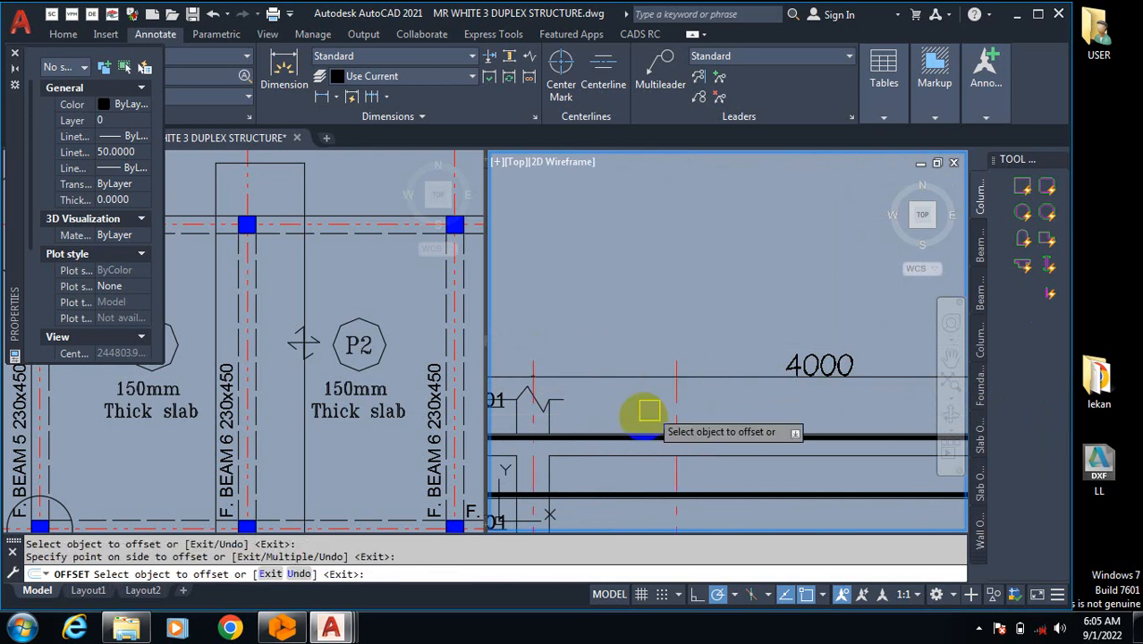
key(Escape)
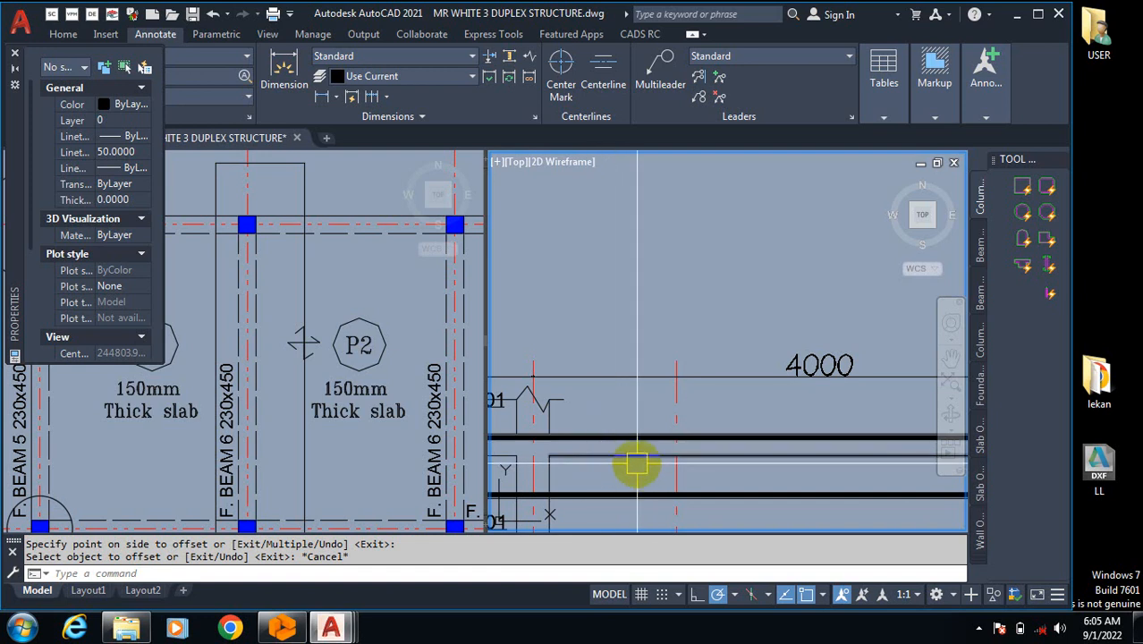
Step: Examine the top reinforcement between the interior column and the 1000 mm offset line in the 4000 span
scroll(656, 429, down, 5)
scroll(658, 436, up, 2)
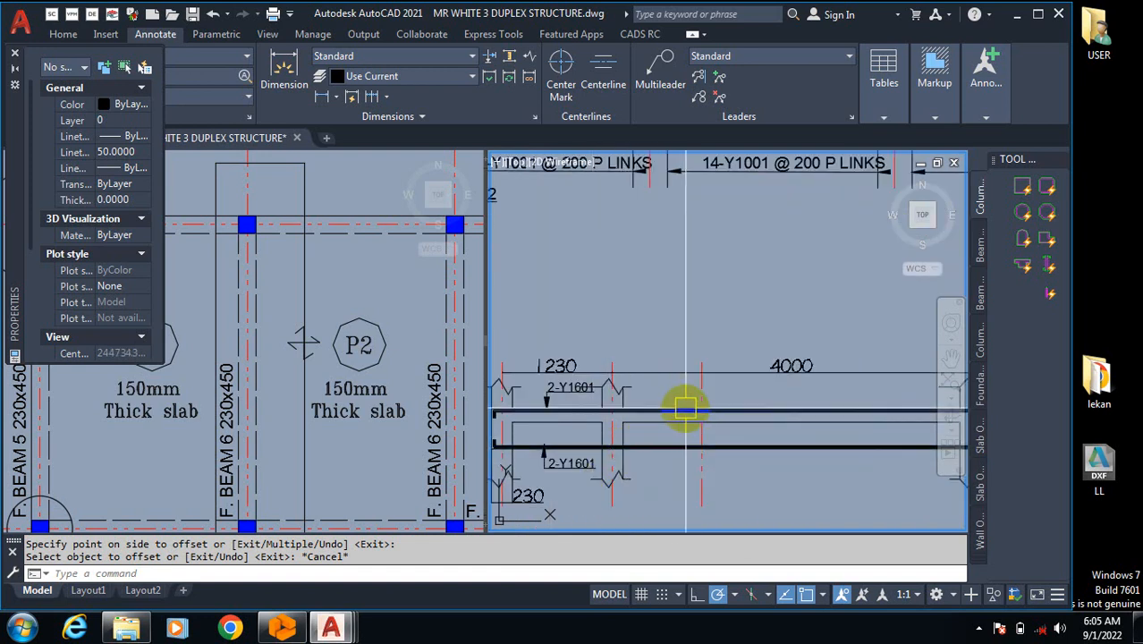
scroll(686, 410, up, 2)
scroll(617, 441, down, 2)
scroll(626, 433, down, 2)
scroll(535, 459, up, 1)
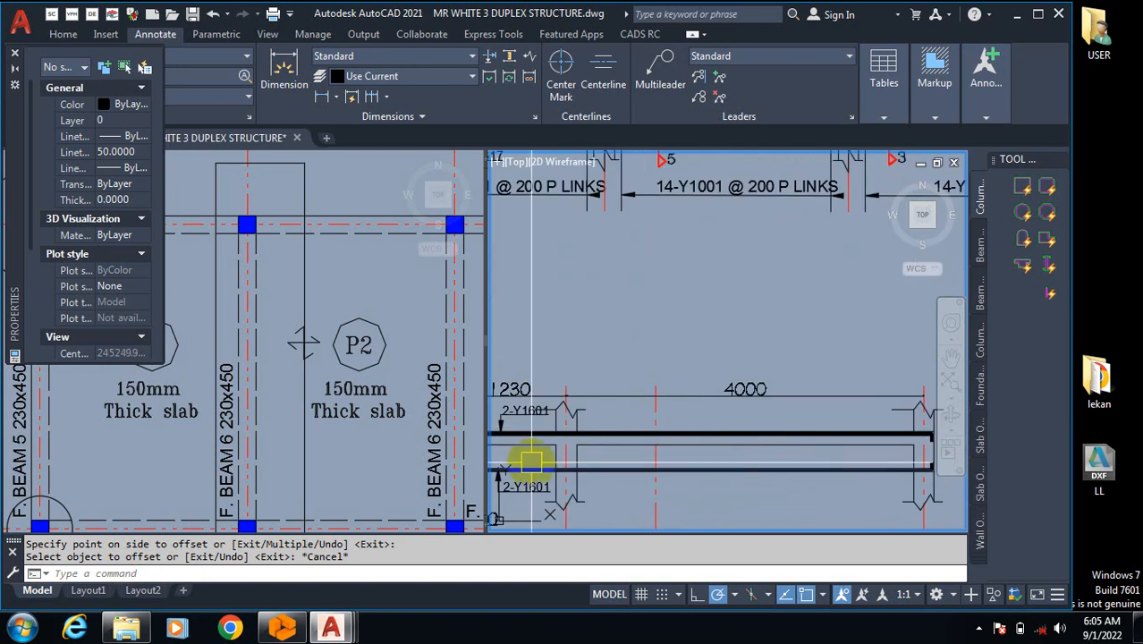
scroll(690, 471, down, 1)
scroll(580, 458, up, 2)
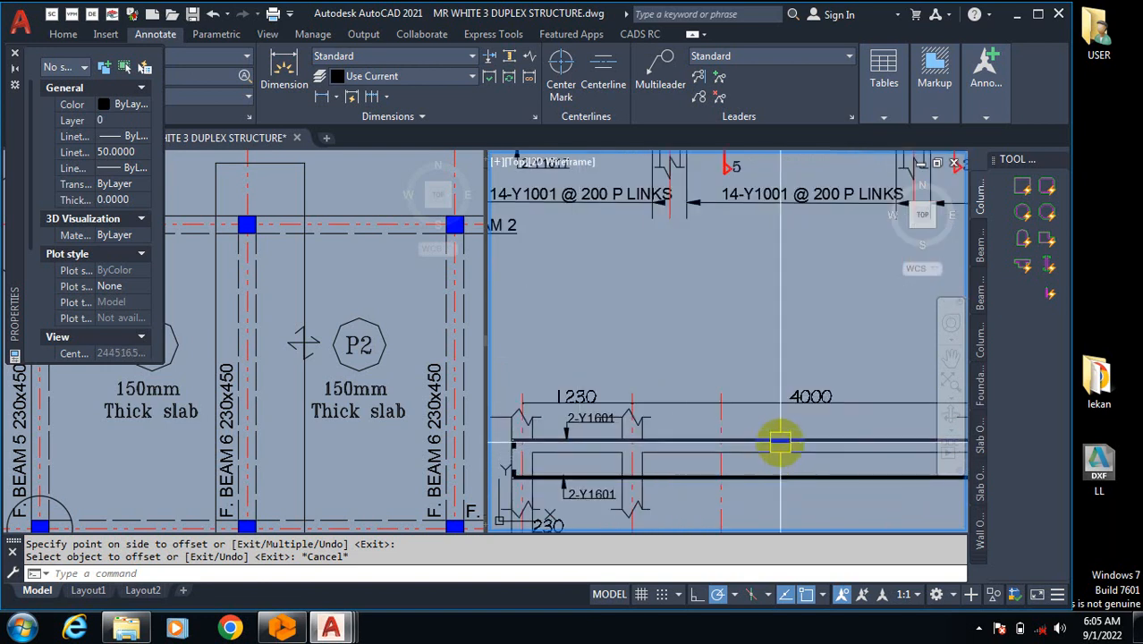
scroll(780, 441, up, 1)
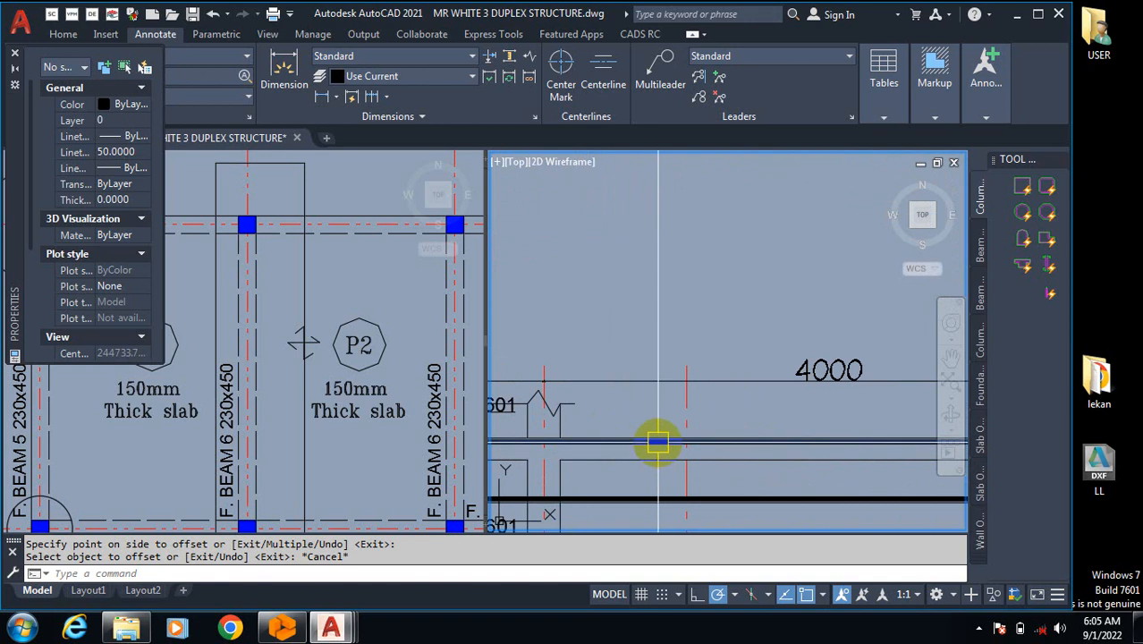
scroll(638, 445, up, 1)
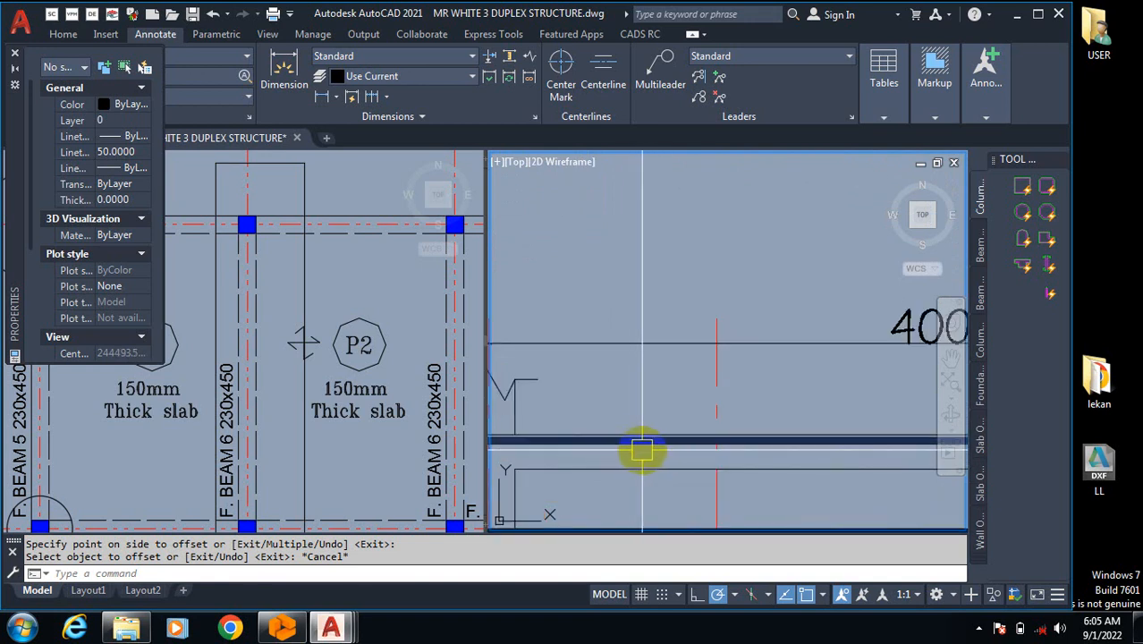
scroll(642, 450, down, 3)
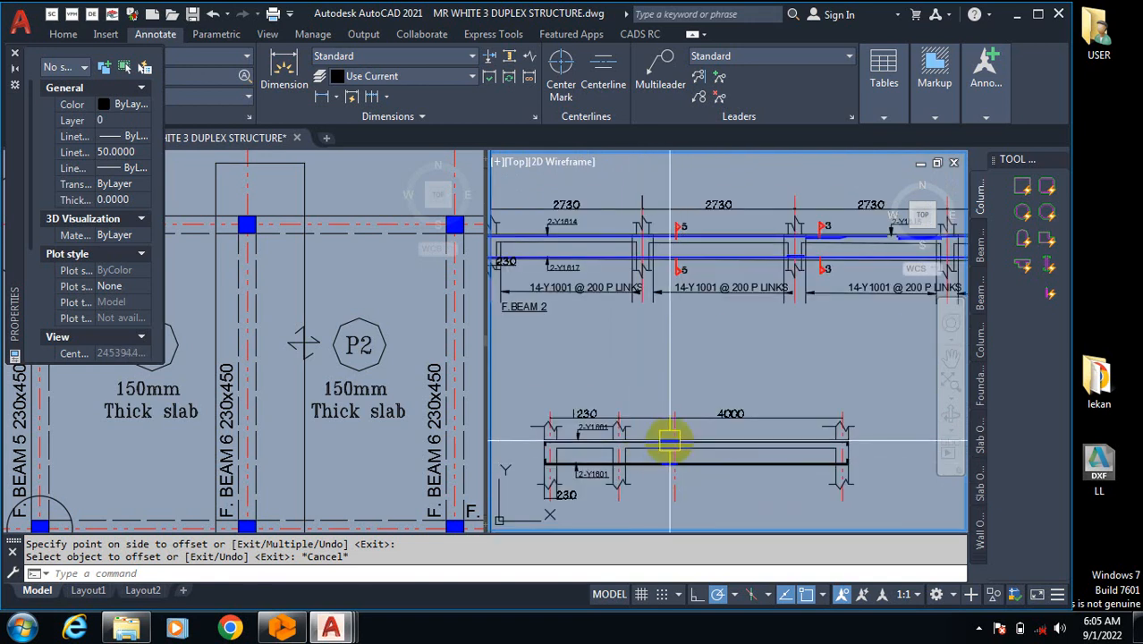
scroll(620, 457, up, 3)
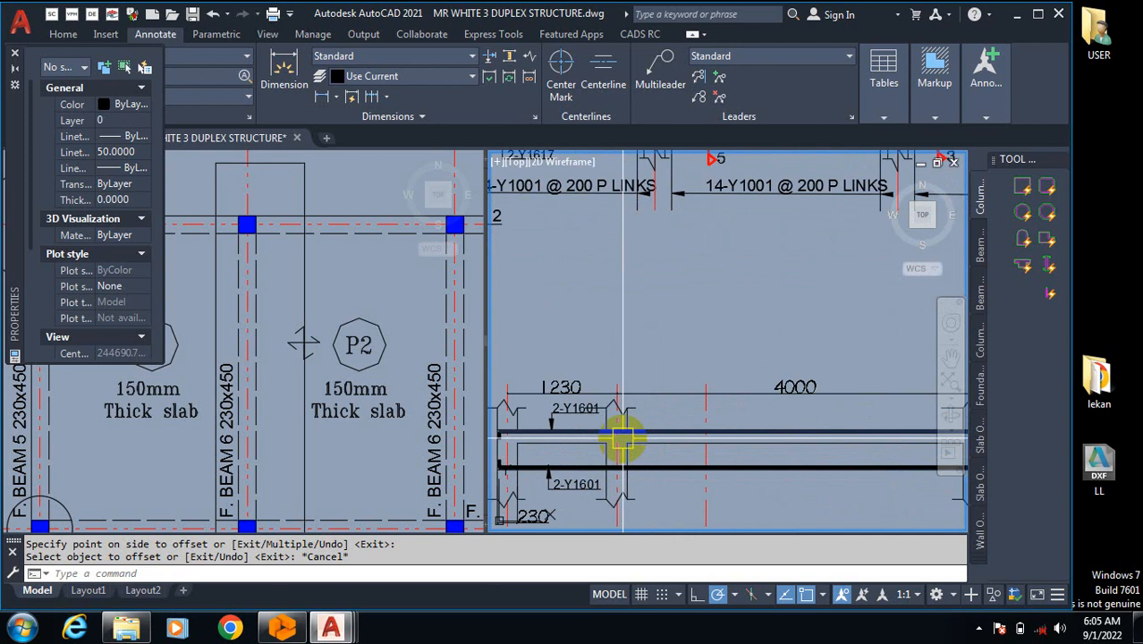
scroll(722, 436, down, 3)
scroll(763, 431, up, 2)
scroll(674, 433, up, 3)
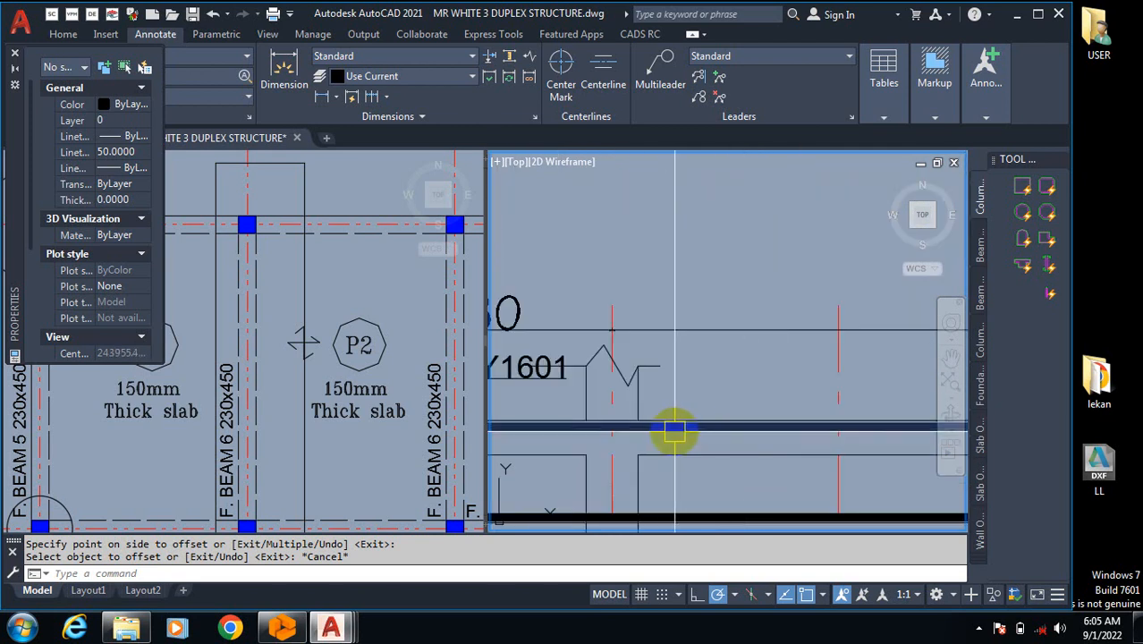
scroll(675, 433, down, 3)
scroll(635, 438, up, 3)
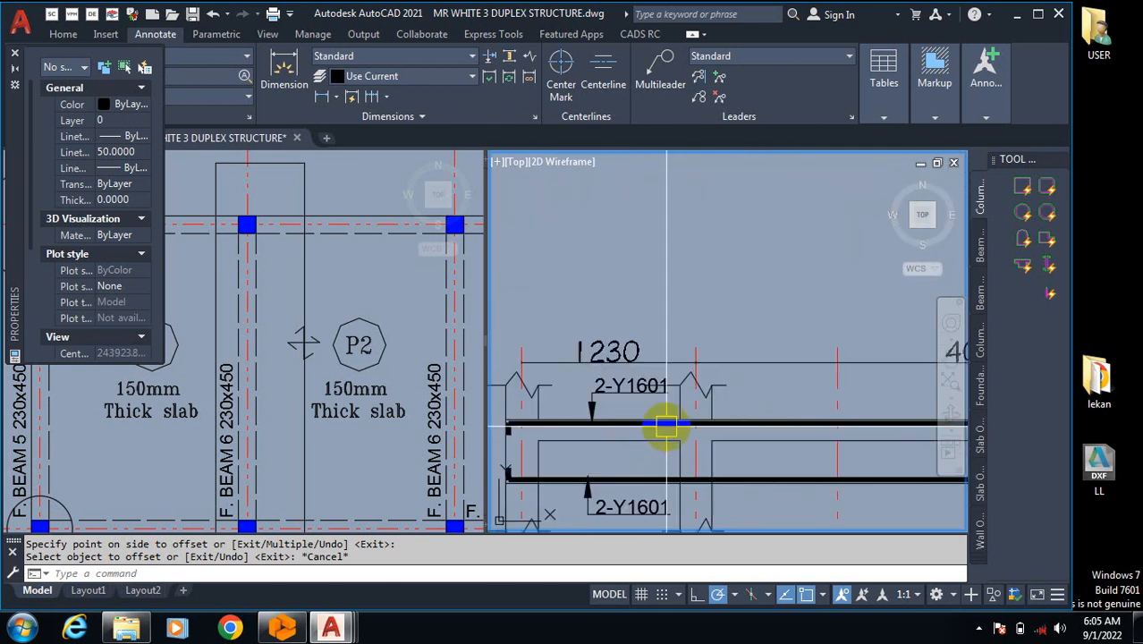
scroll(528, 407, down, 3)
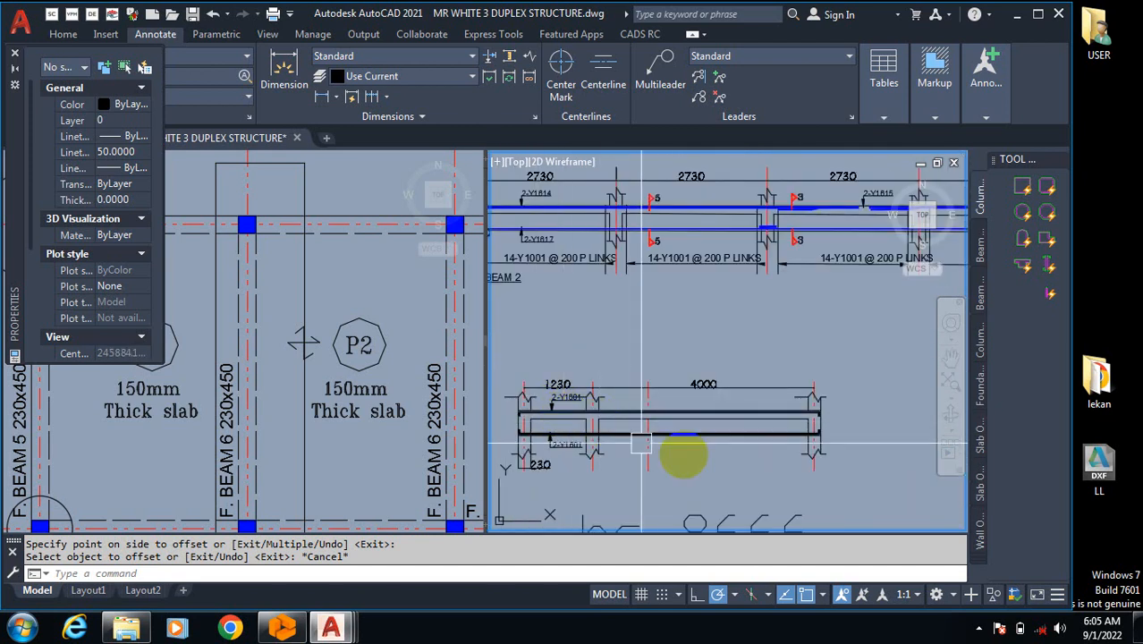
scroll(636, 442, up, 5)
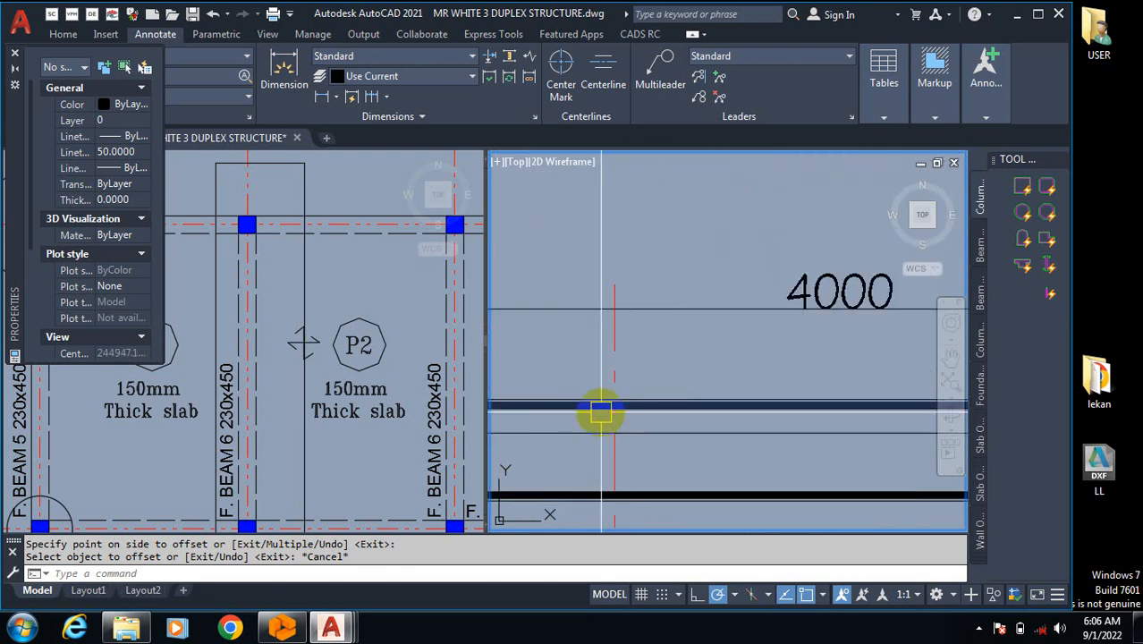
scroll(596, 414, down, 3)
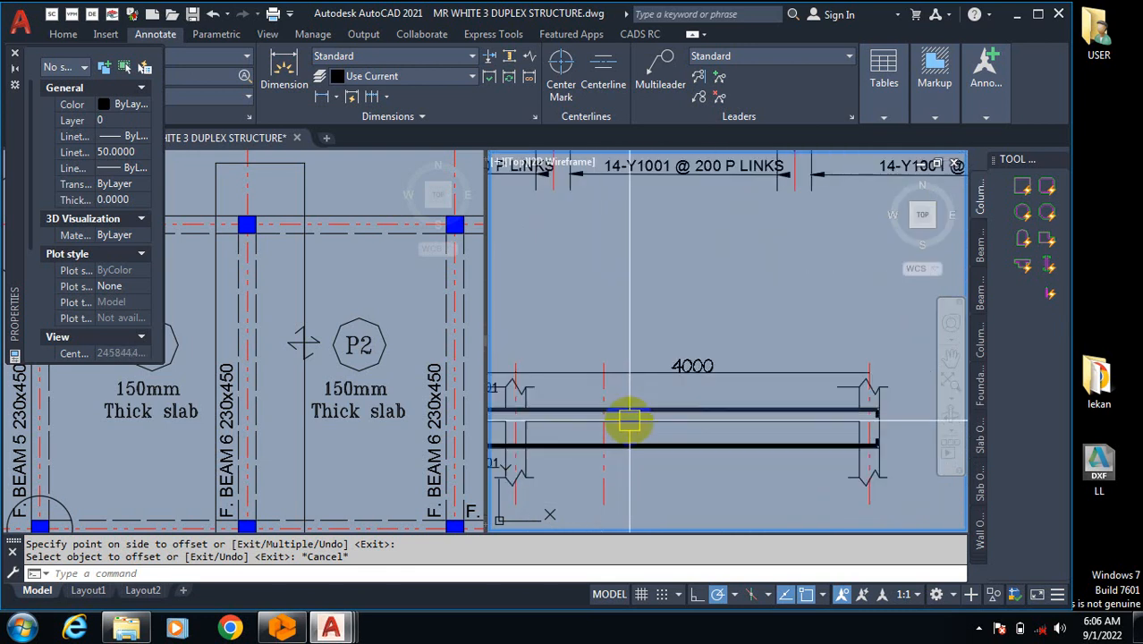
scroll(609, 407, up, 3)
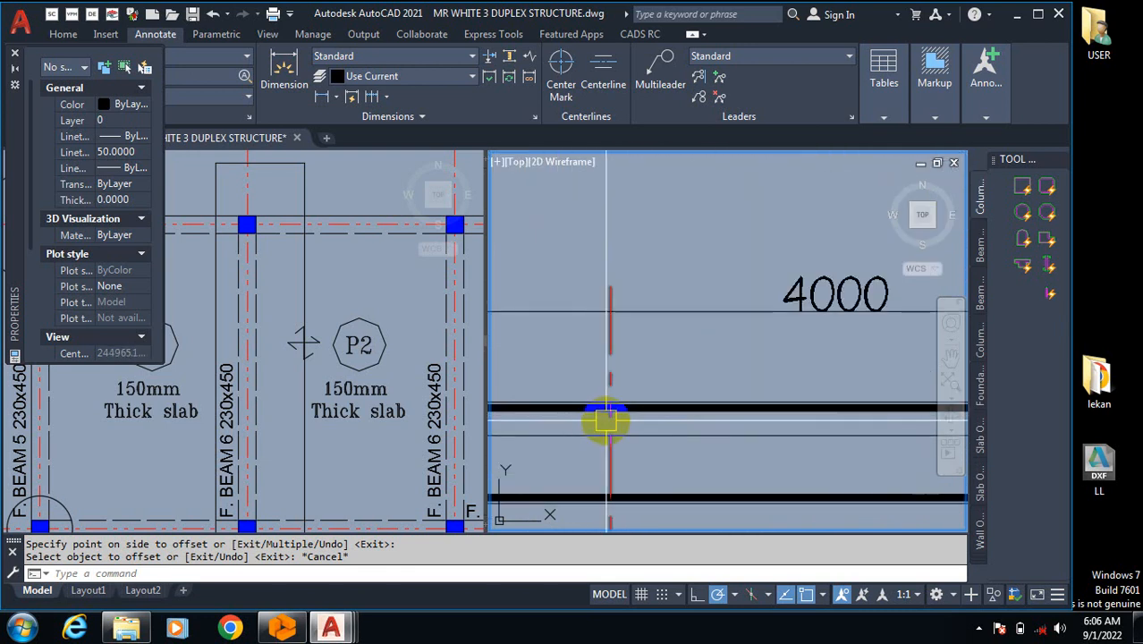
scroll(606, 419, up, 2)
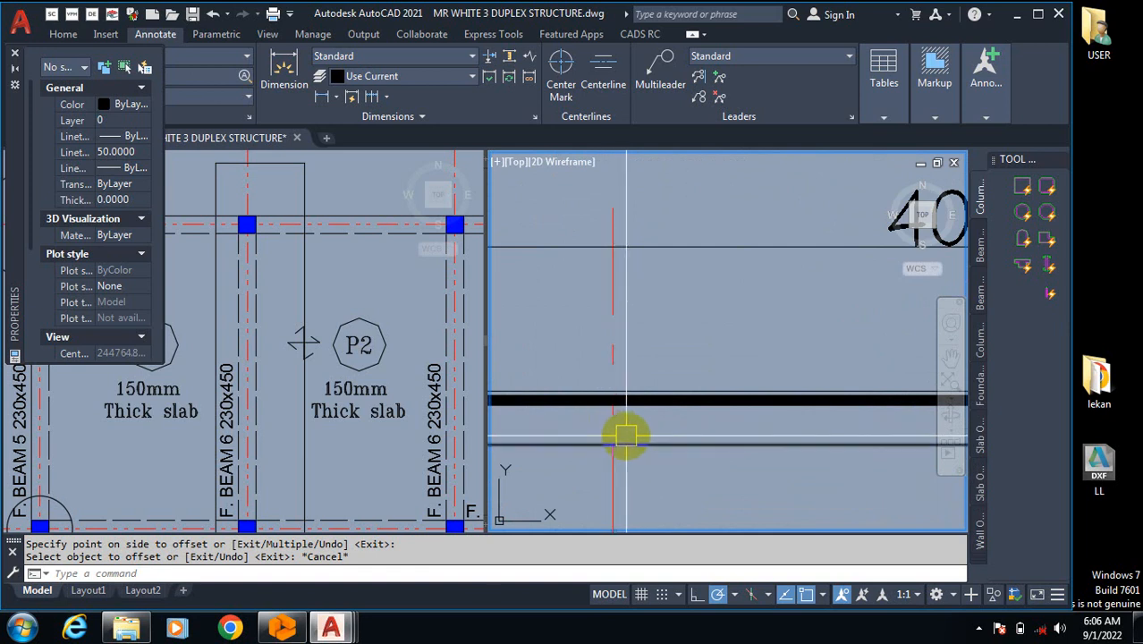
scroll(617, 437, down, 3)
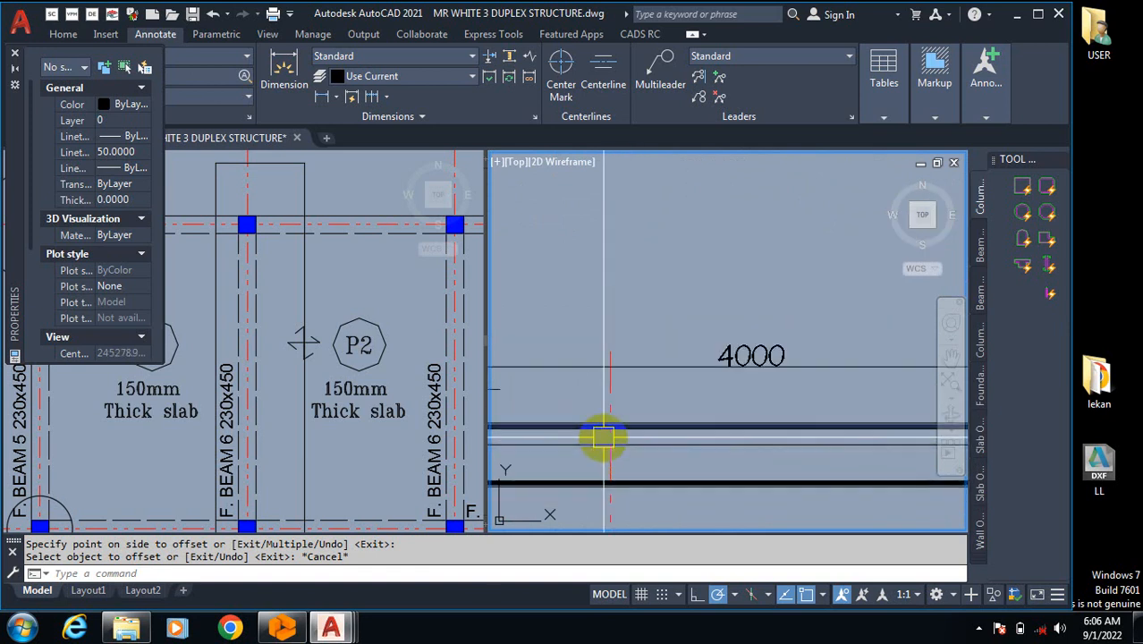
scroll(617, 437, up, 3)
scroll(638, 431, down, 5)
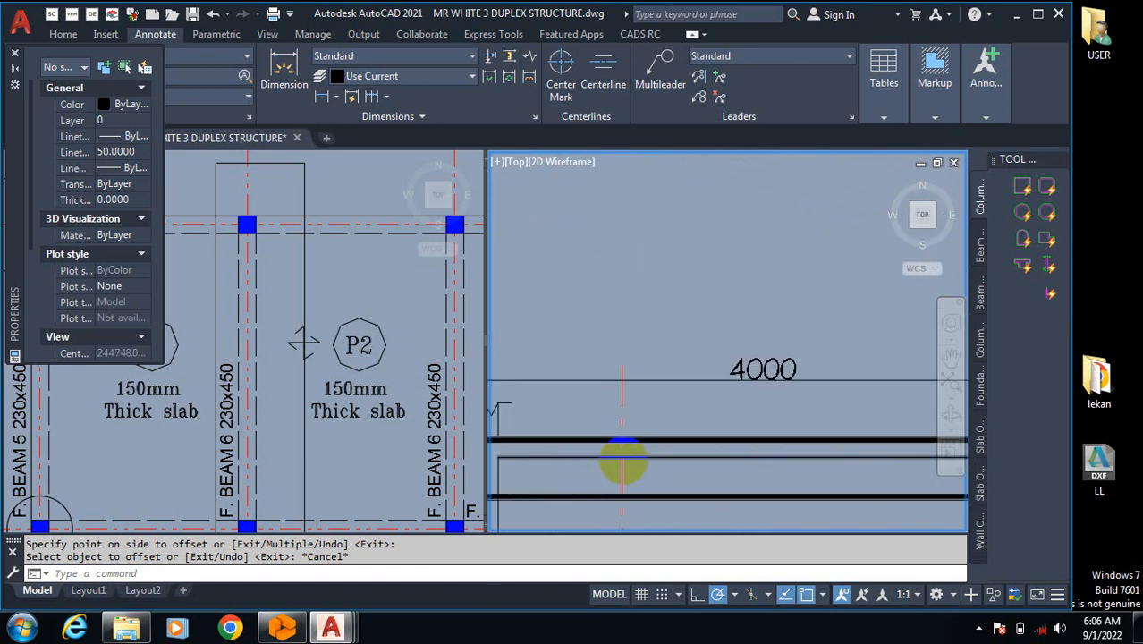
Step: Examine the top bar laps and cranked bars in the finished F. BEAM 2 and F. BEAM 5 details for reference
scroll(774, 383, up, 5)
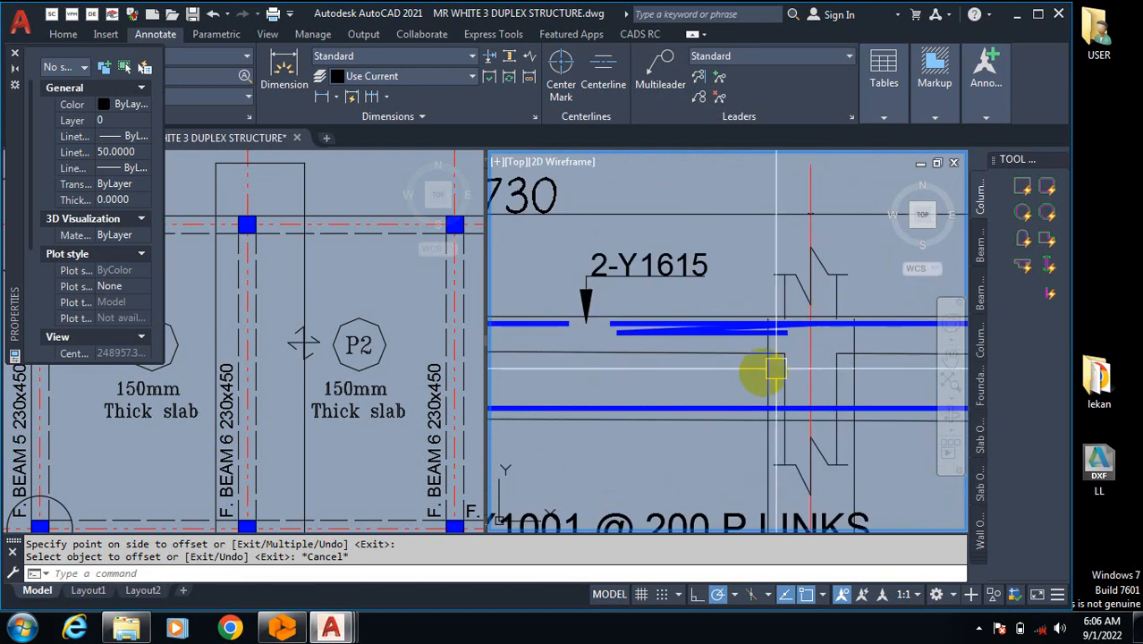
scroll(822, 395, down, 3)
scroll(690, 190, up, 3)
scroll(740, 299, down, 2)
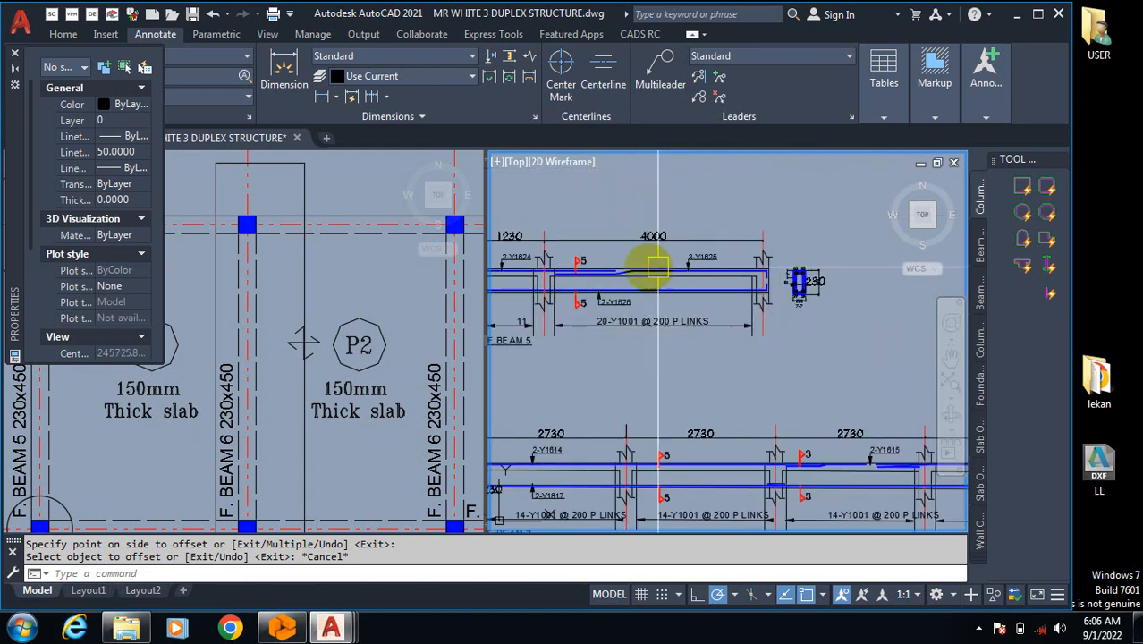
scroll(722, 273, up, 3)
scroll(660, 318, down, 2)
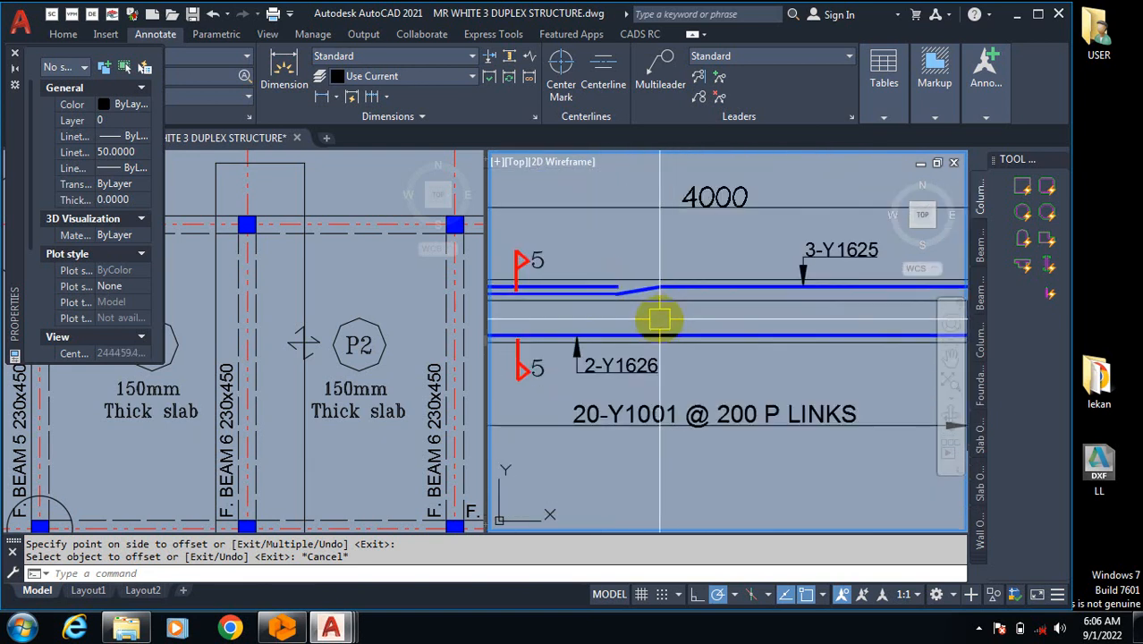
scroll(657, 319, down, 2)
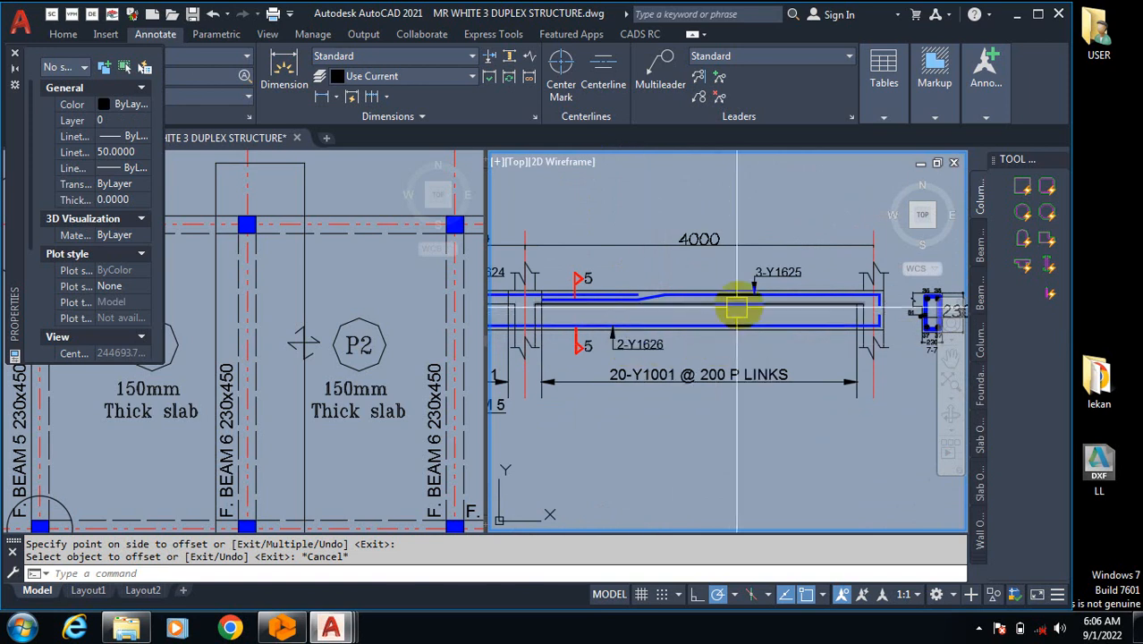
scroll(739, 311, down, 2)
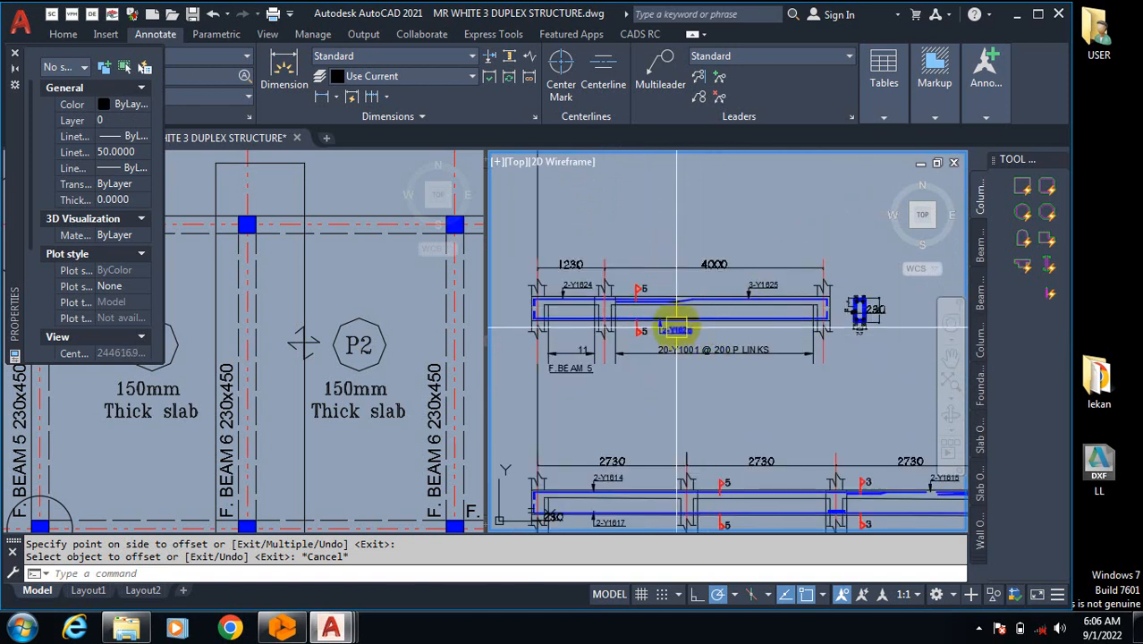
scroll(675, 330, up, 2)
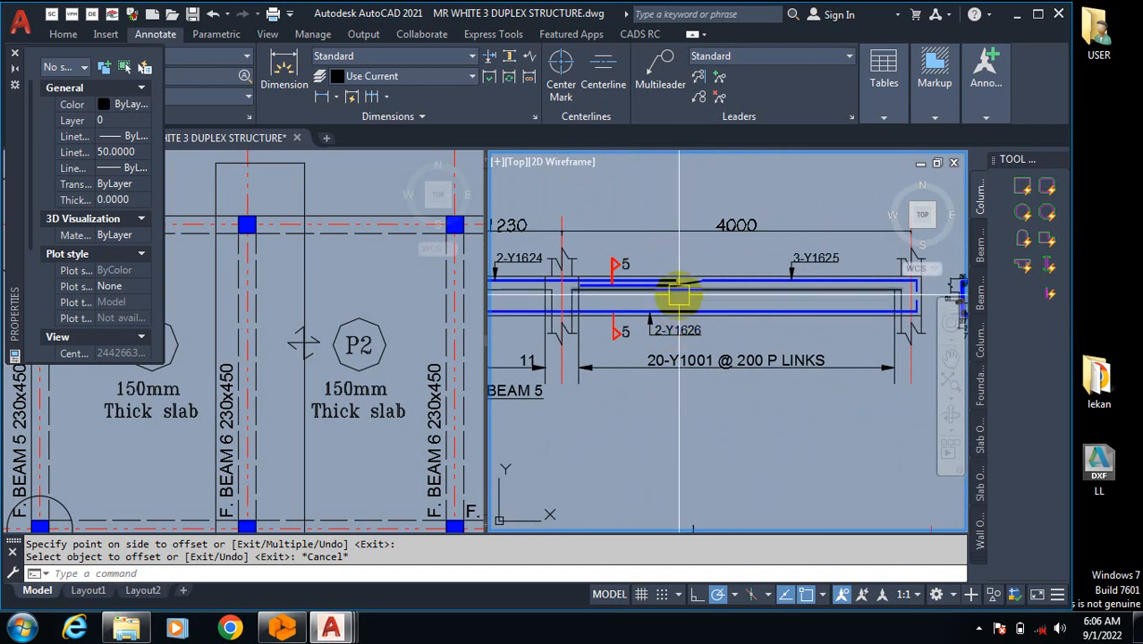
Step: Match the properties of F. BEAM 5's blue cranked top bar onto the new beam's top and bottom longitudinal bars
key(Return)
scroll(689, 304, up, 6)
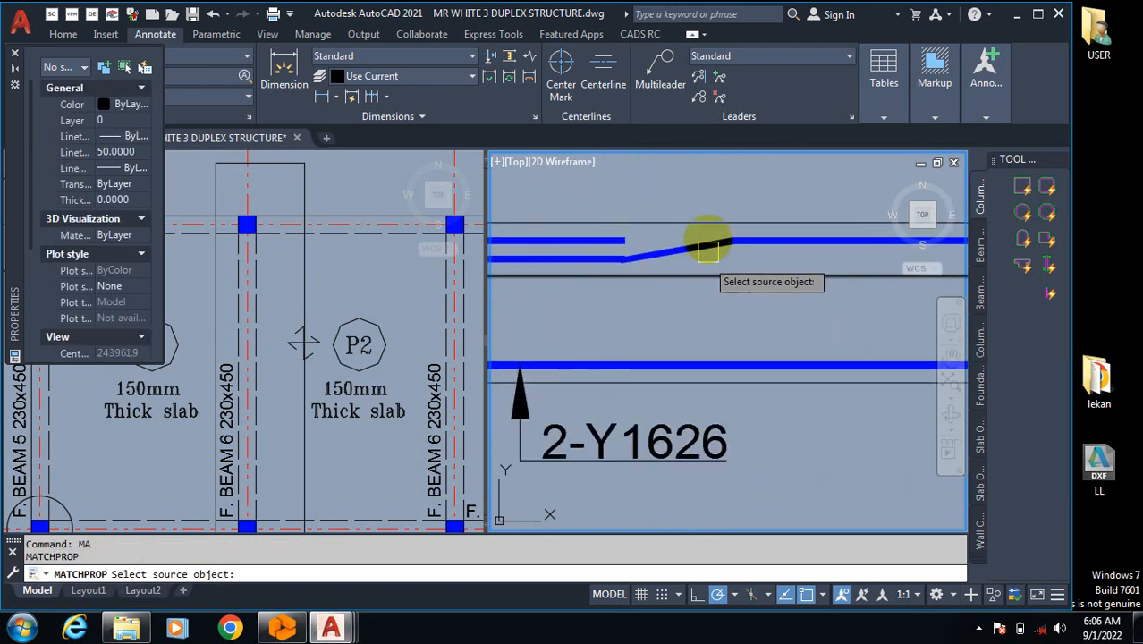
click(698, 240)
scroll(724, 234, down, 5)
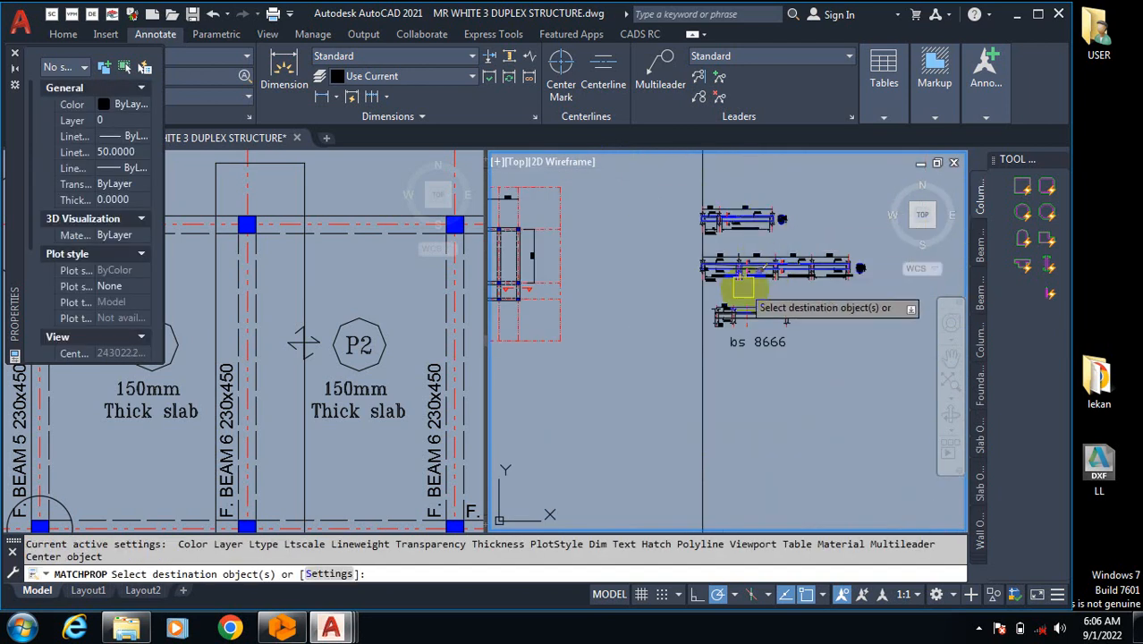
scroll(804, 311, up, 4)
scroll(676, 349, up, 5)
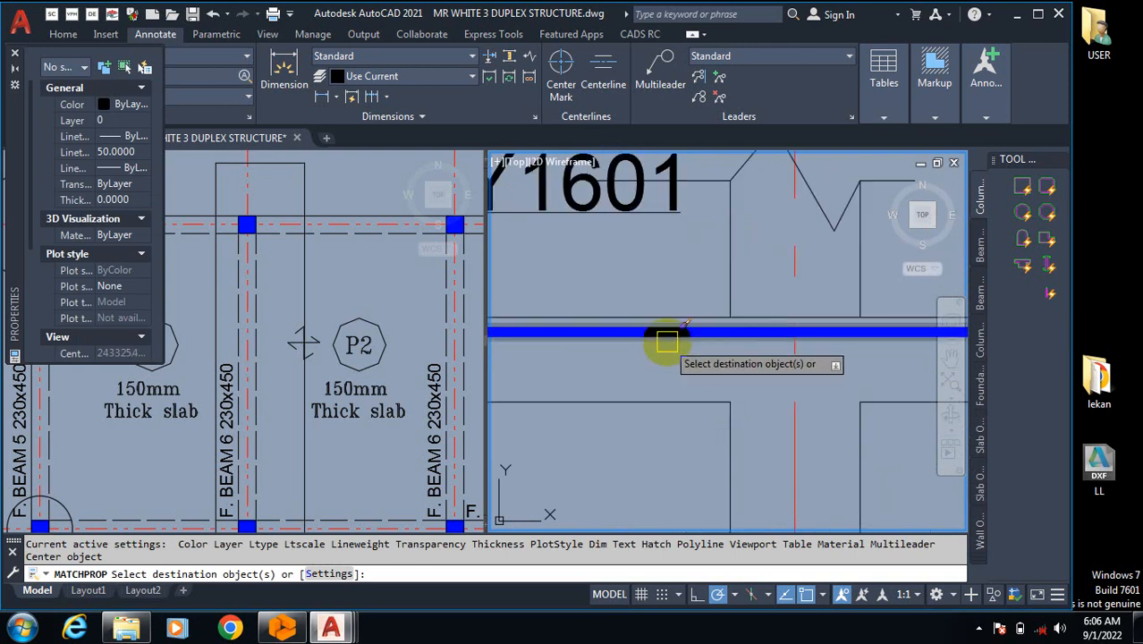
click(663, 332)
scroll(680, 393, down, 4)
scroll(678, 380, up, 3)
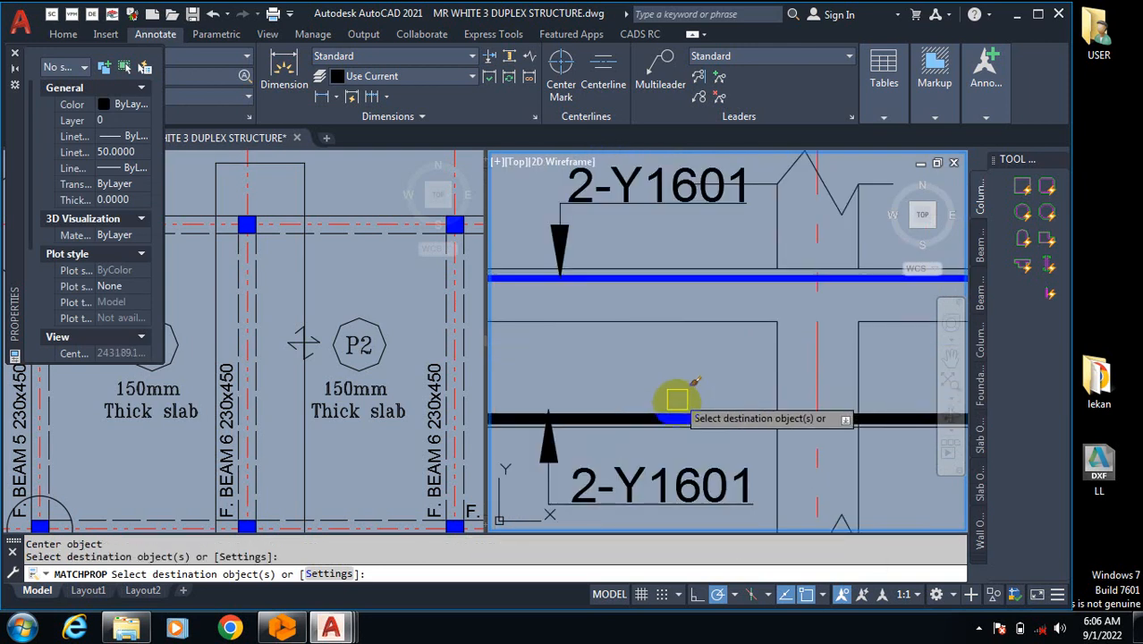
click(667, 416)
scroll(632, 420, down, 4)
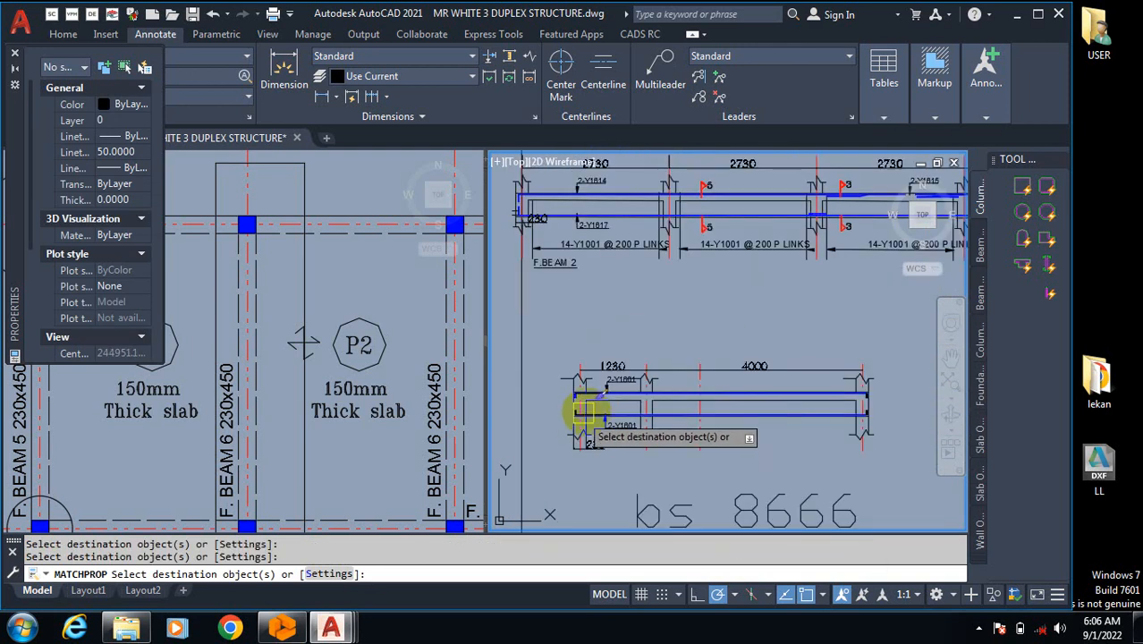
Step: Examine the hooked ends of the new beam's top and bottom bars at both outer columns
scroll(550, 382, up, 5)
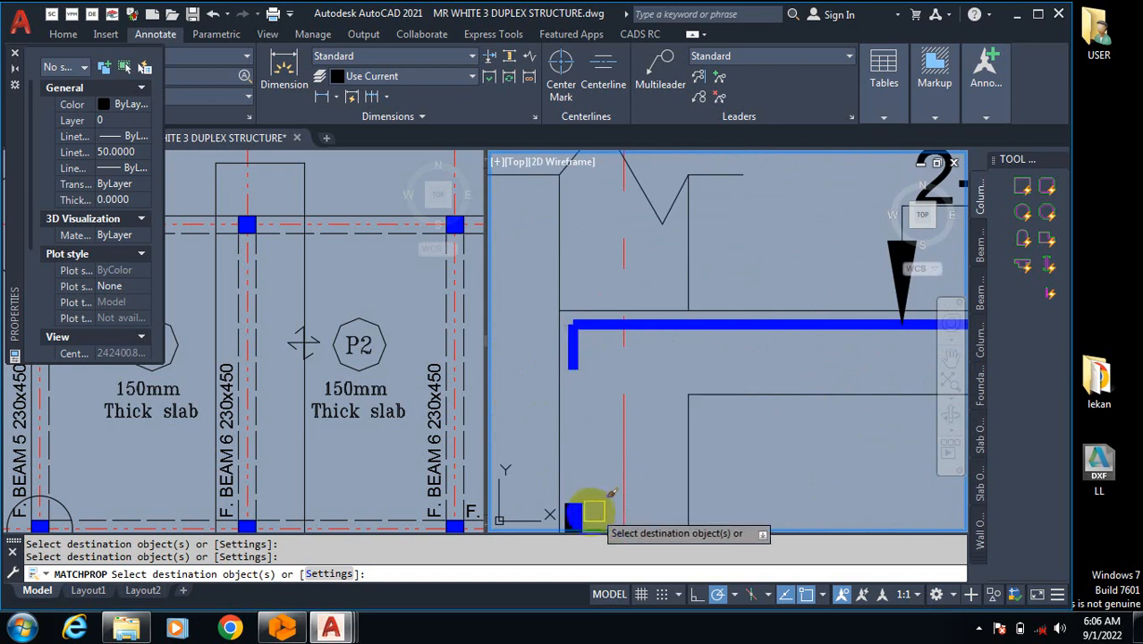
scroll(591, 434, down, 5)
scroll(895, 465, down, 4)
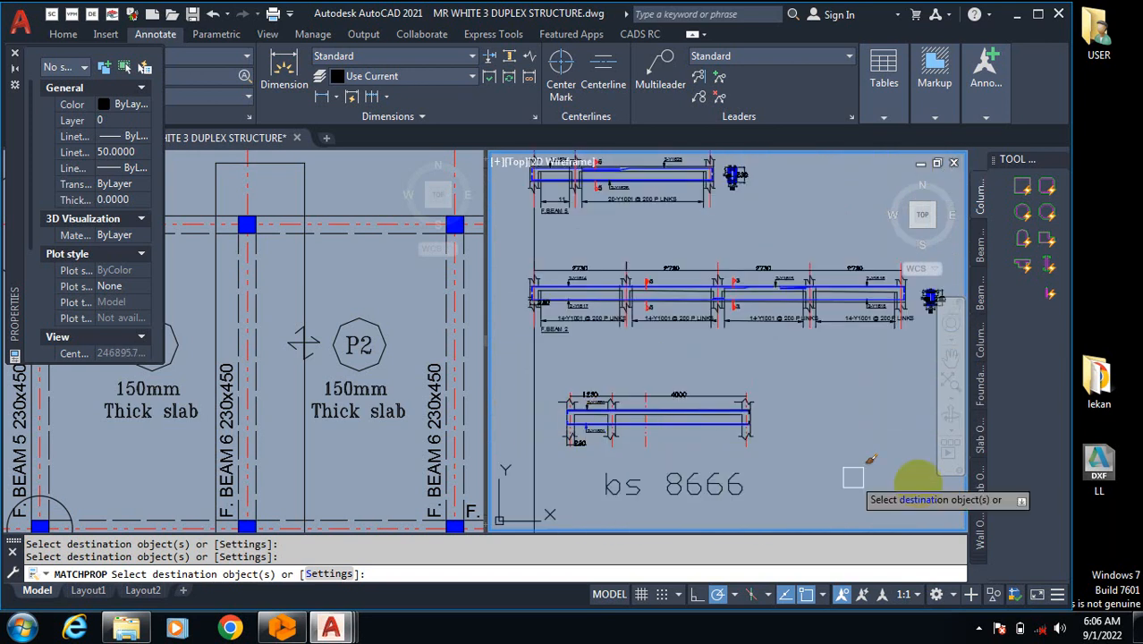
scroll(796, 439, up, 6)
scroll(660, 420, up, 4)
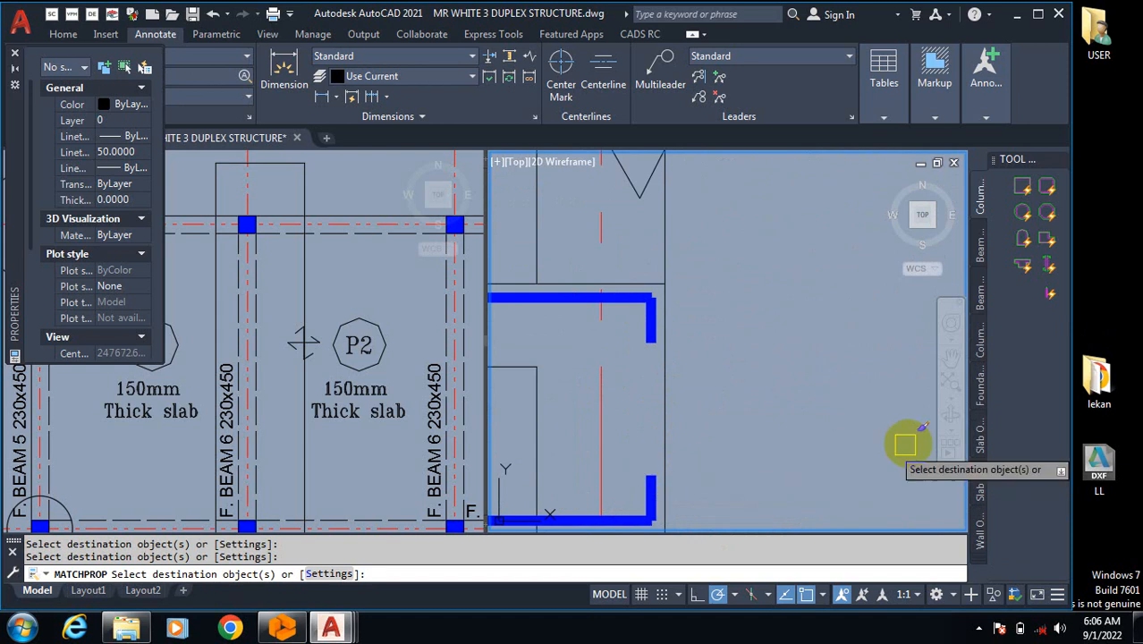
scroll(956, 457, down, 4)
scroll(756, 441, down, 3)
key(Escape)
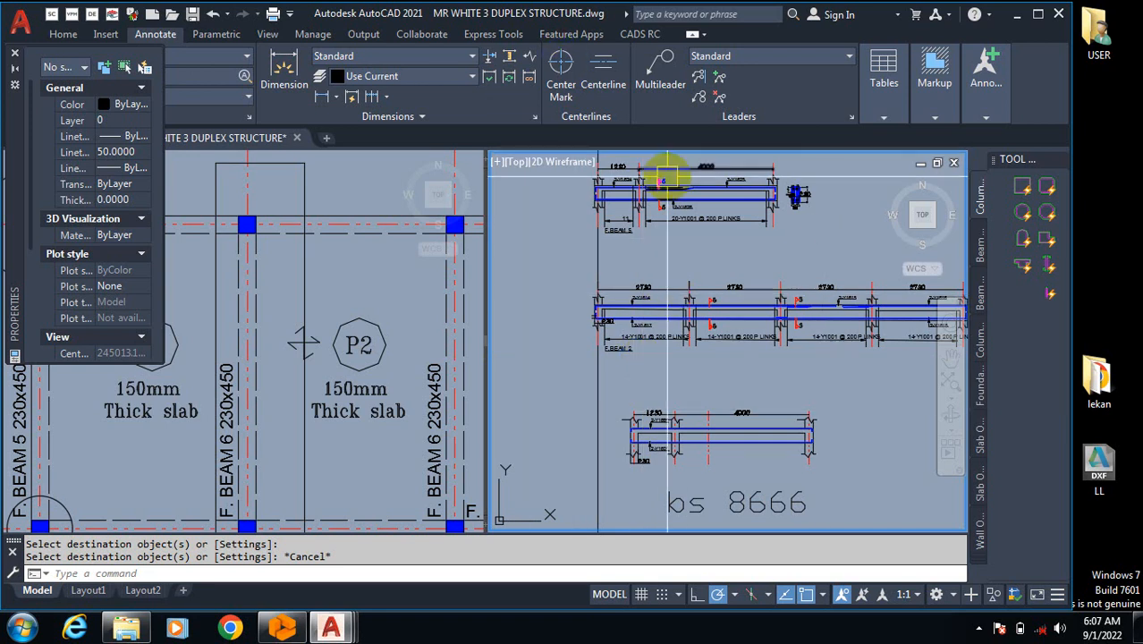
Step: Offset the lap line in the 4000 span by 200, away from the interior column
scroll(658, 445, up, 6)
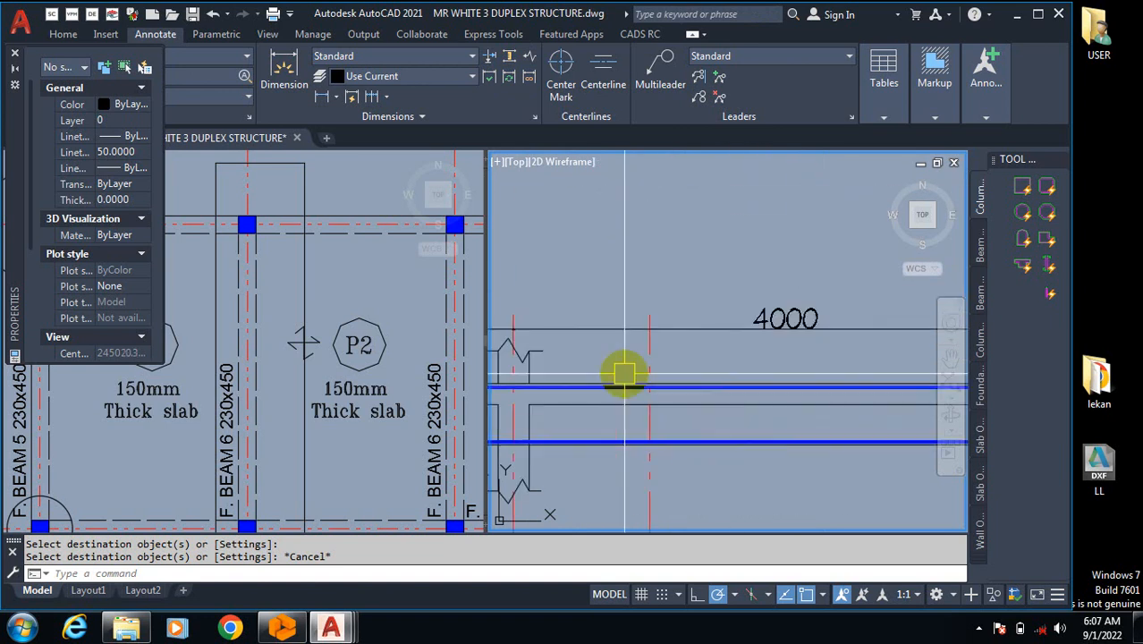
text(o)
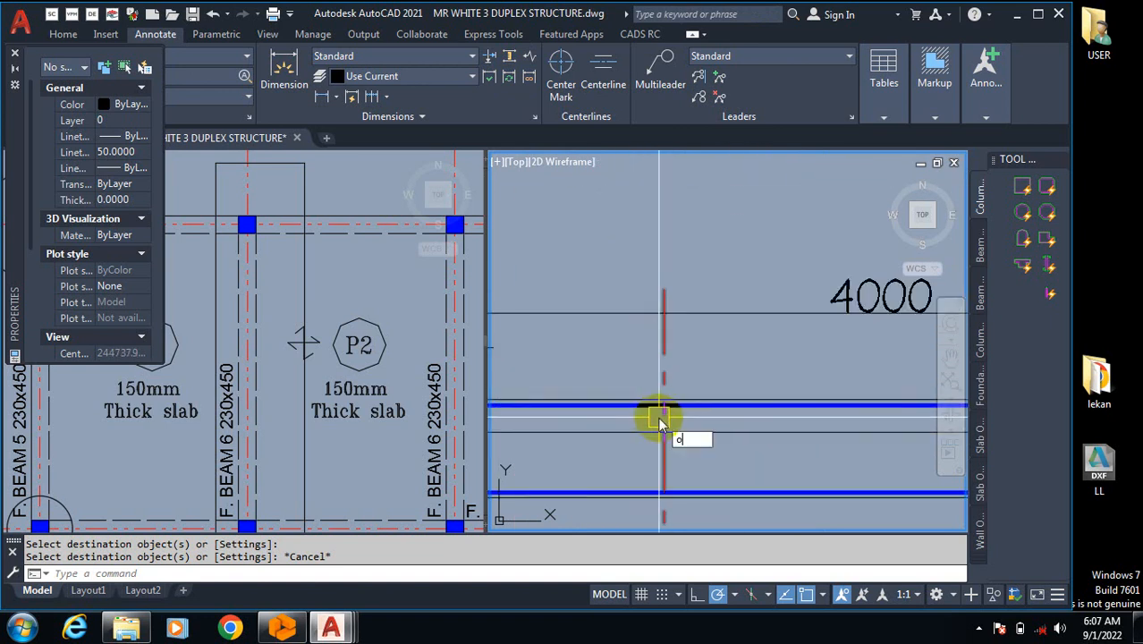
key(Return)
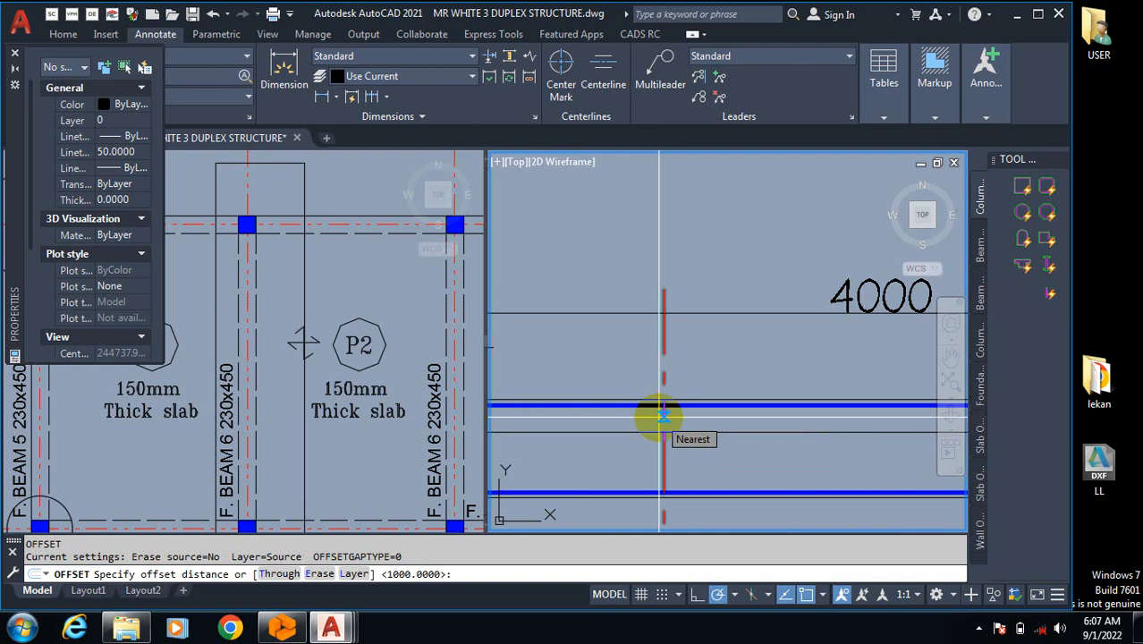
text(200)
key(Return)
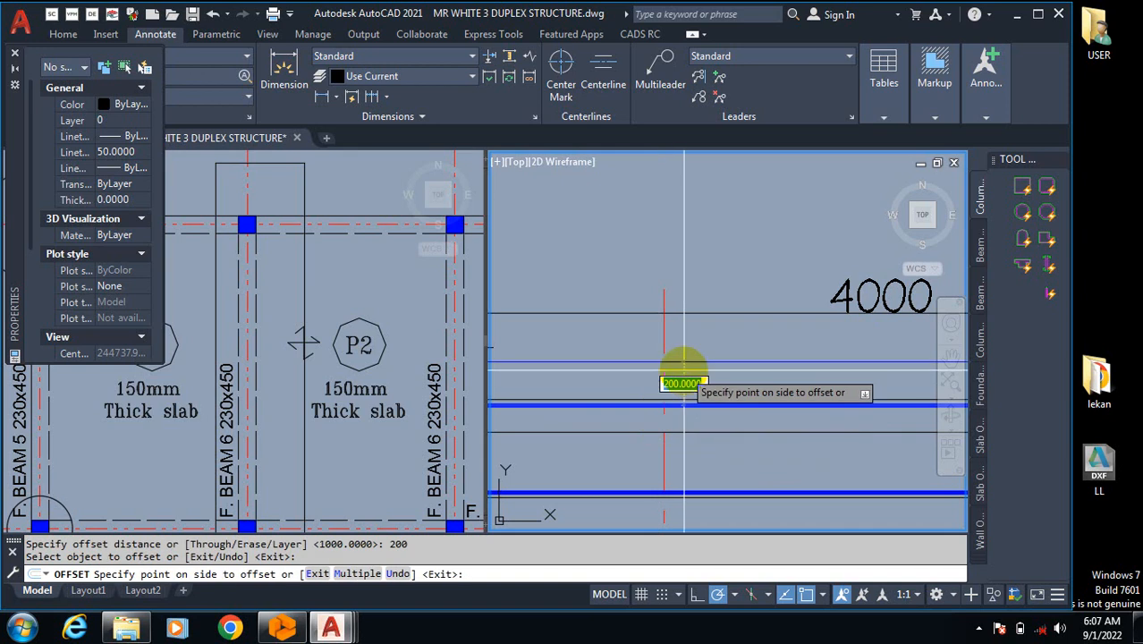
key(Escape)
key(Escape)
key(Escape)
text(point)
key(Return)
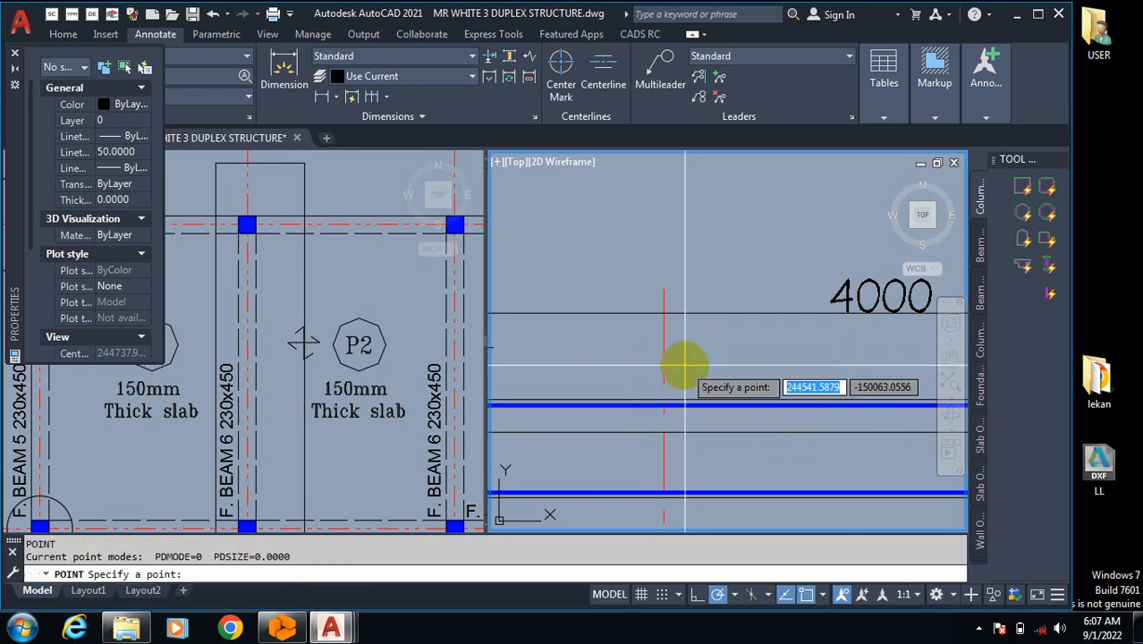
key(Escape)
text(o)
key(Return)
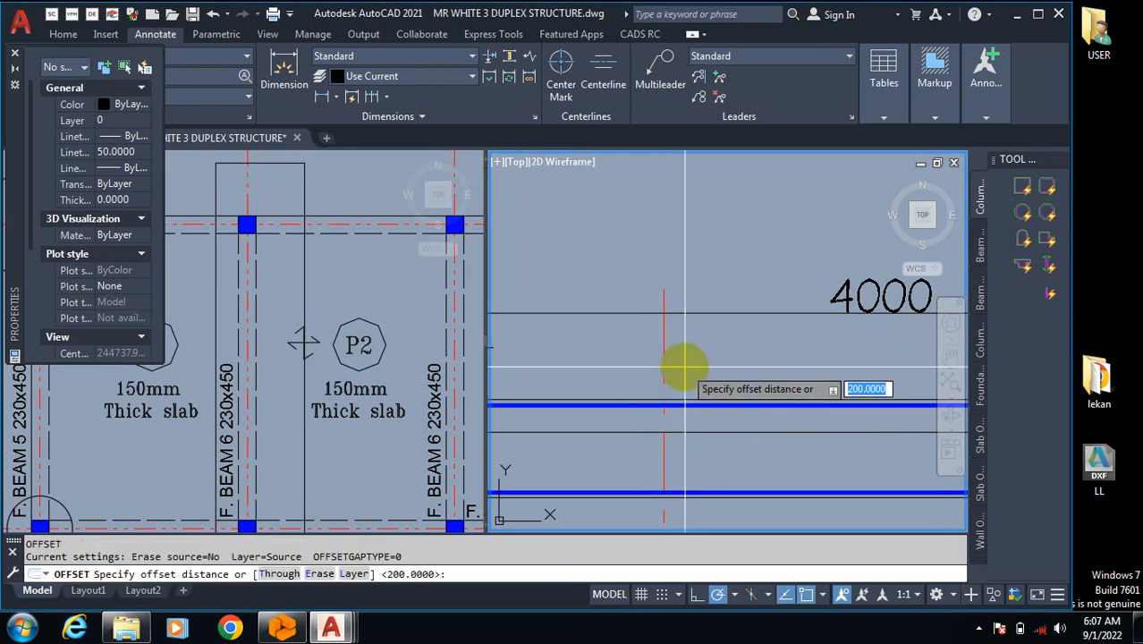
key(Return)
click(663, 363)
click(717, 361)
scroll(749, 394, down, 2)
key(Escape)
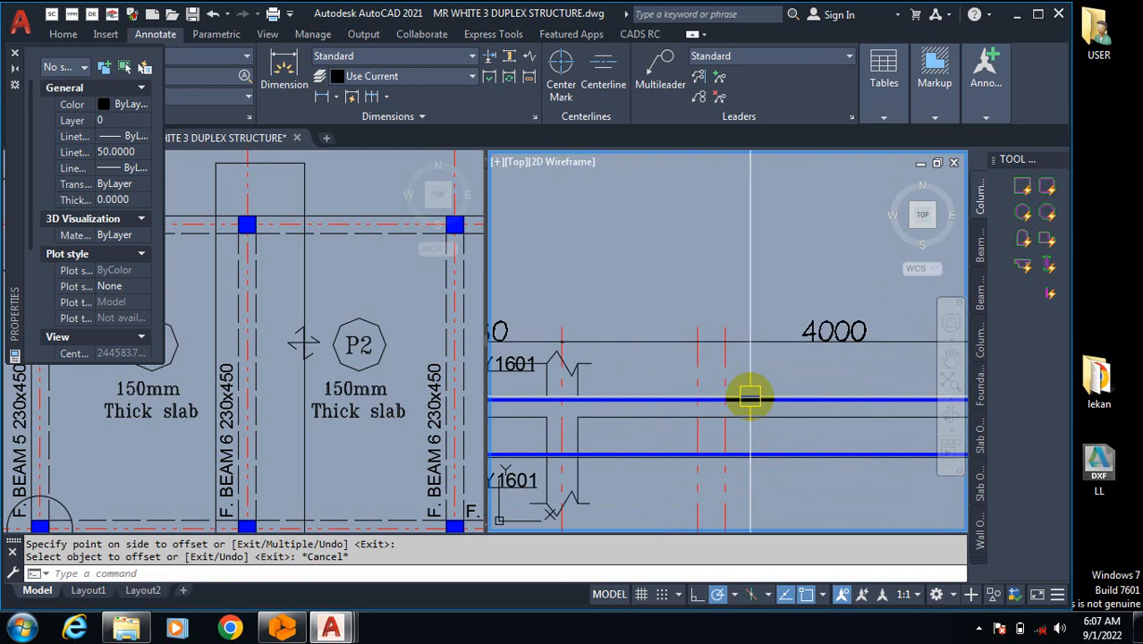
Step: Offset the new beam's blue top bar downward by 100
scroll(750, 396, up, 2)
scroll(613, 414, up, 1)
scroll(626, 404, down, 3)
scroll(662, 374, up, 1)
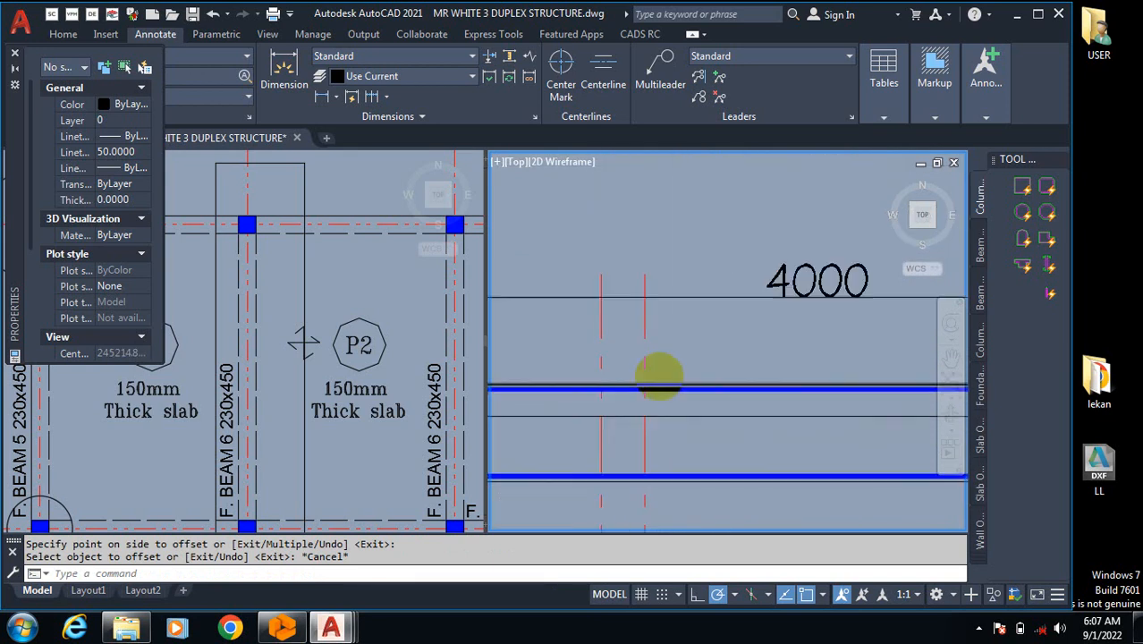
scroll(626, 403, up, 4)
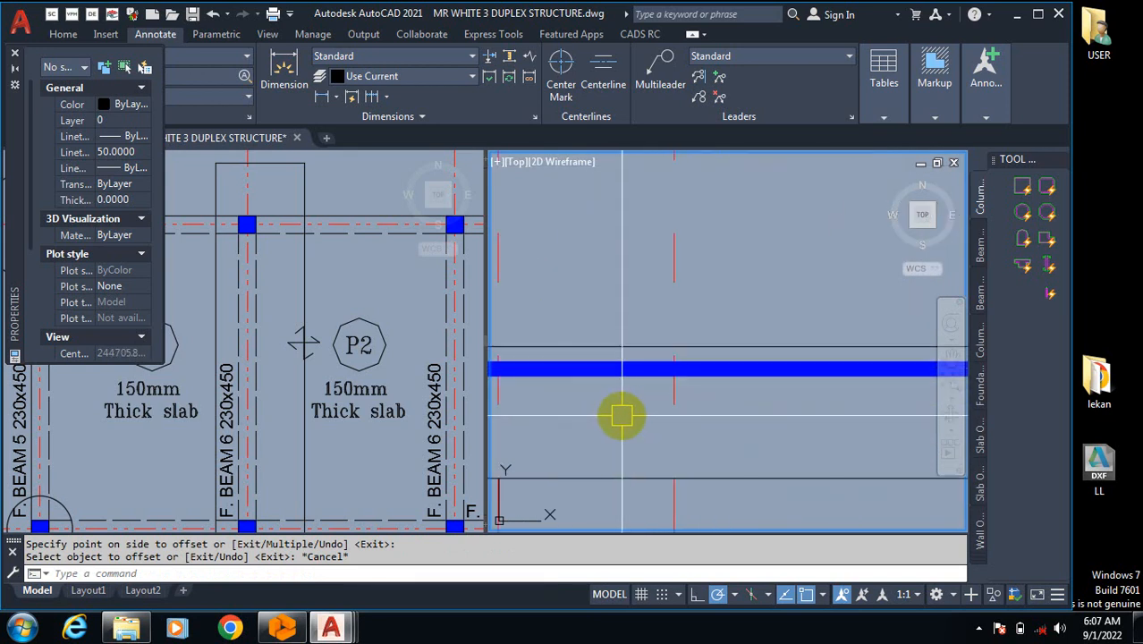
text(o)
key(Return)
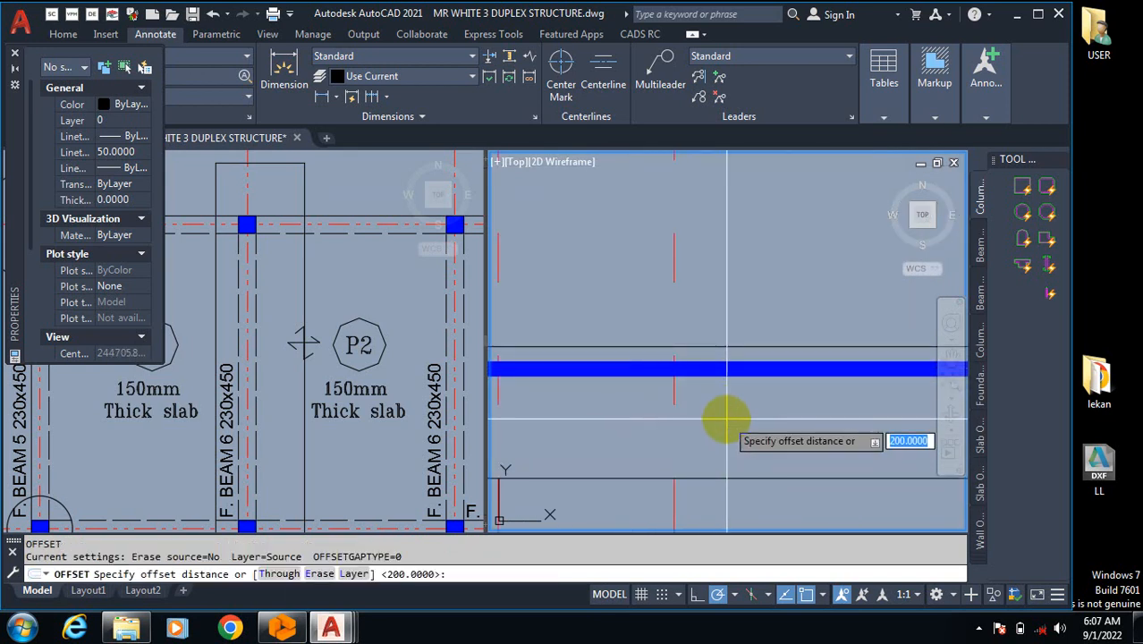
text(100)
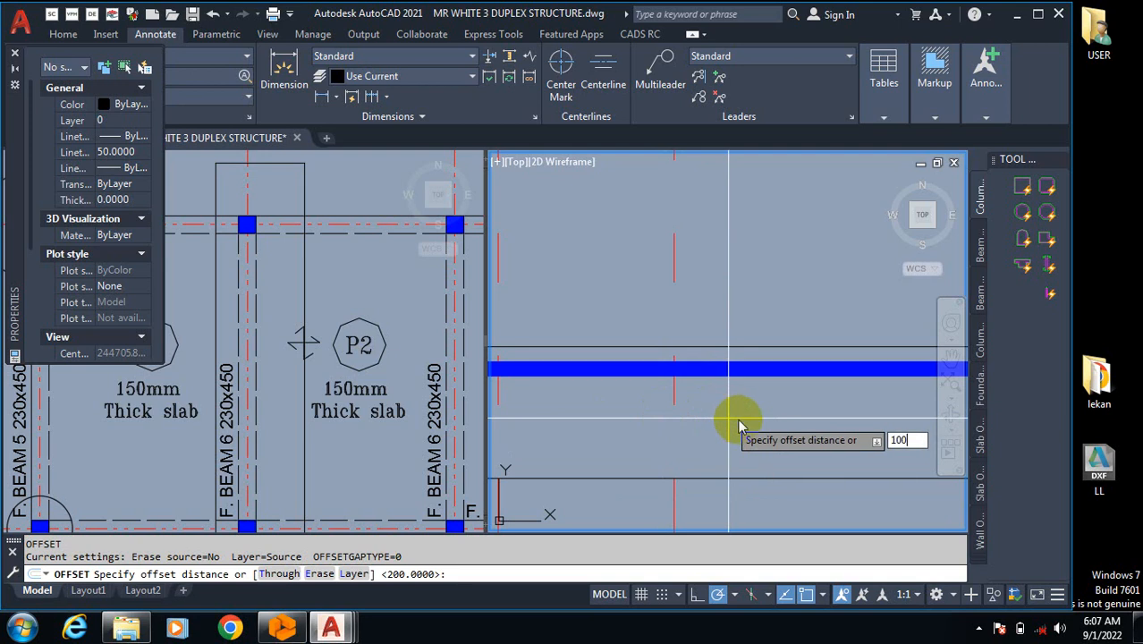
key(Return)
click(743, 368)
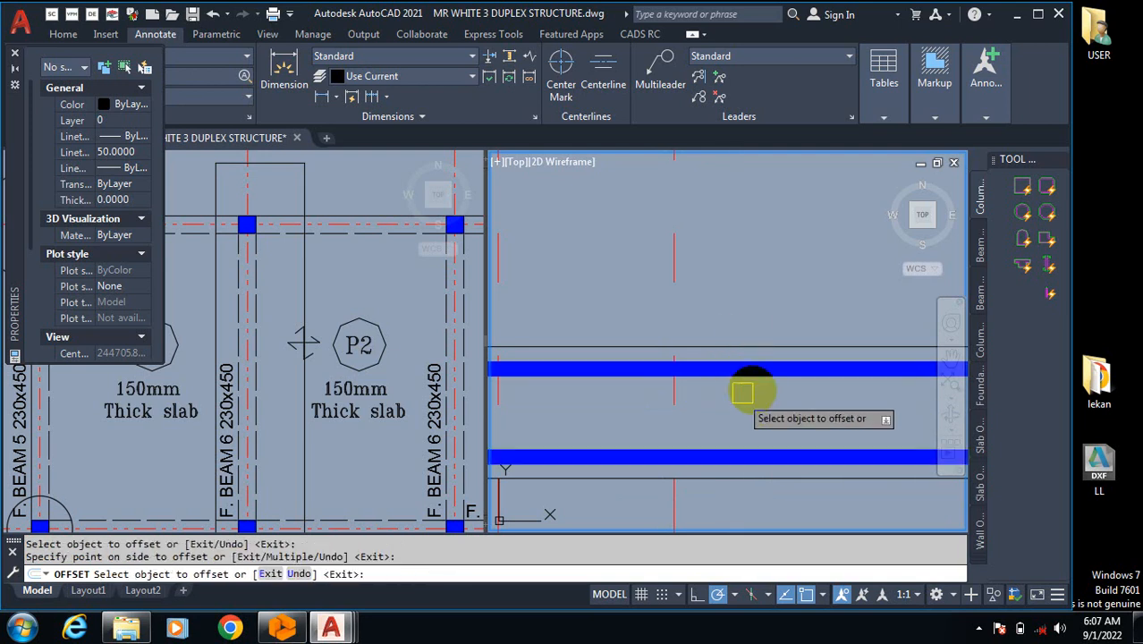
click(747, 389)
scroll(770, 380, down, 2)
key(Escape)
scroll(743, 403, up, 2)
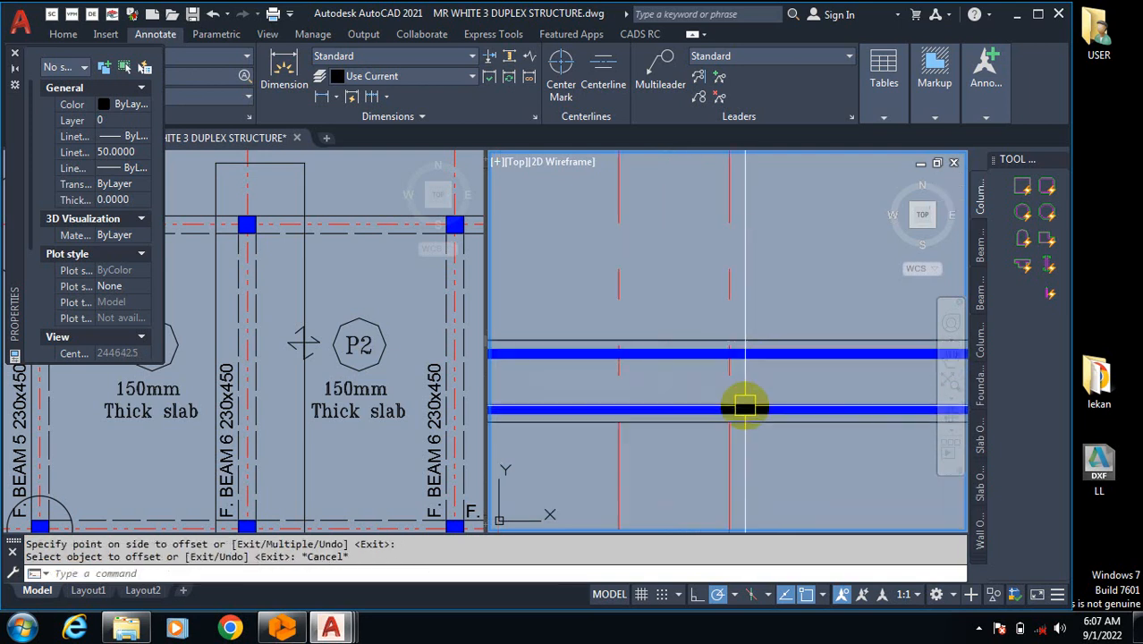
Step: Erase the bar copy offset 100 below the top bar
text(e)
key(Return)
click(748, 408)
key(Return)
Step: Offset the new beam's blue top bar downward by 30 for the lapping bar
text(o)
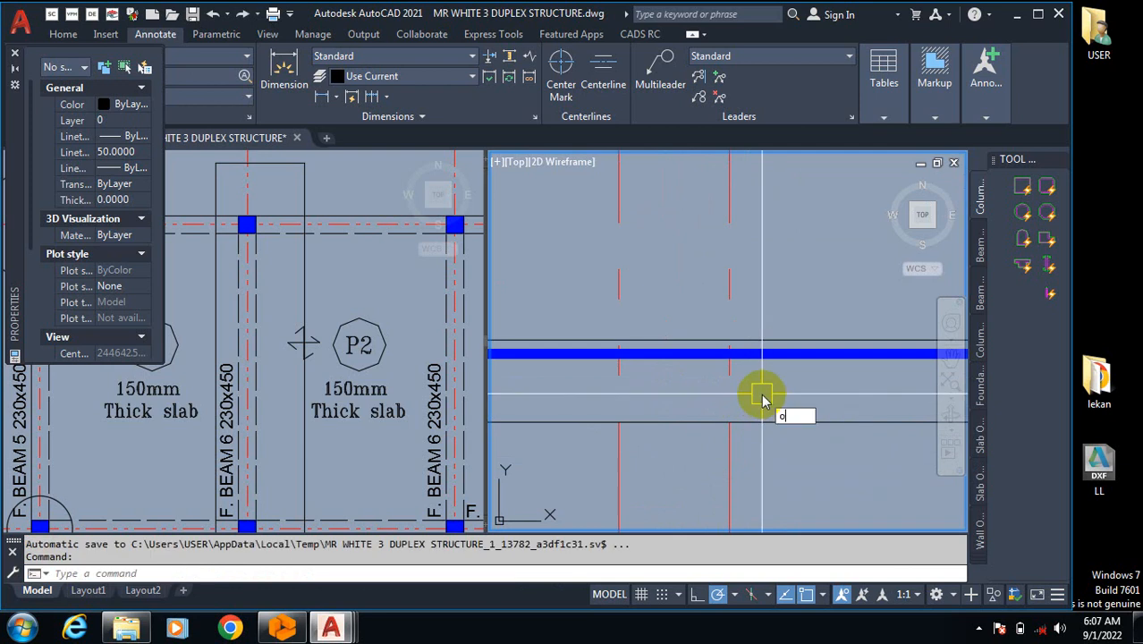
key(Return)
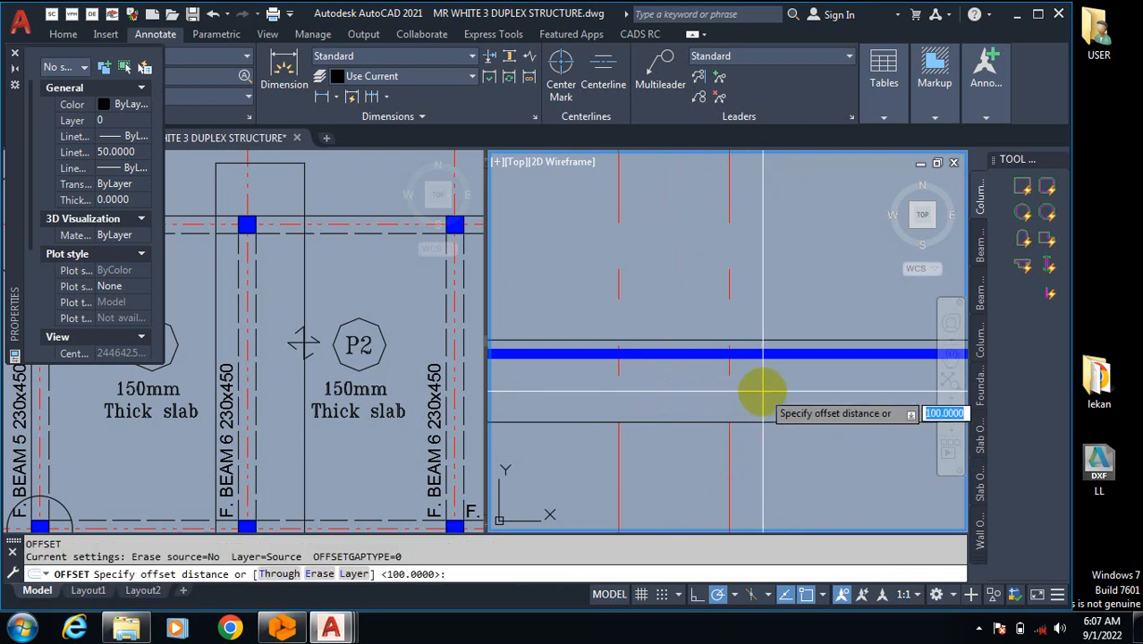
text(30)
key(Return)
click(764, 354)
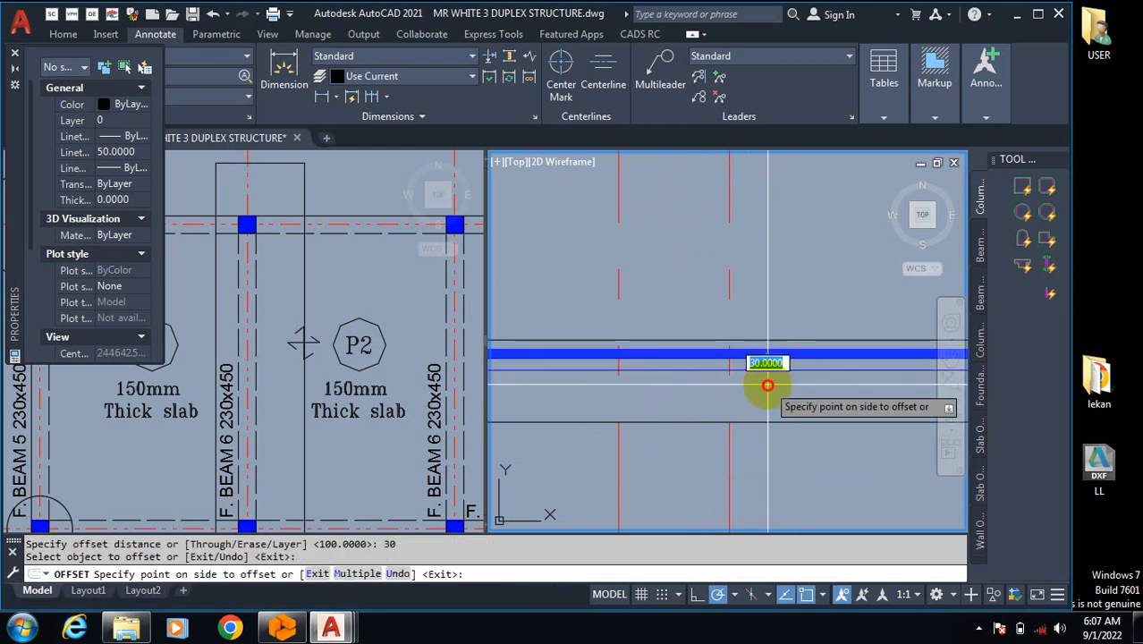
click(767, 385)
key(Escape)
Step: Draw the crank as a 30-wide polyline from the top bar at the farther lap line down to the lower bar at the nearer line
scroll(707, 367, up, 2)
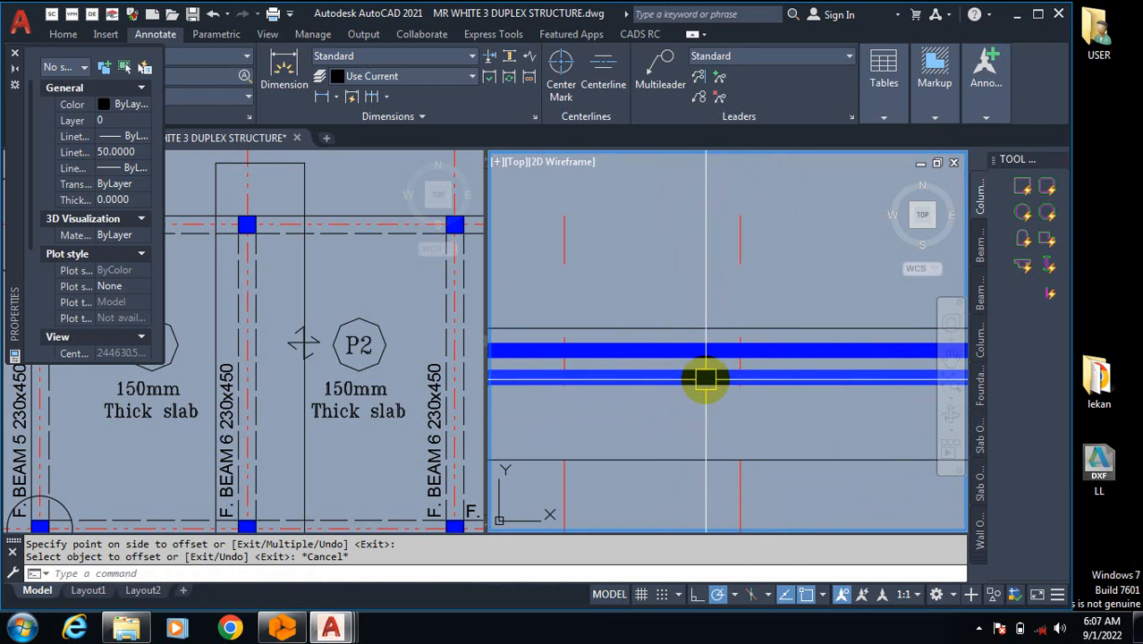
text(pl)
key(Return)
click(739, 351)
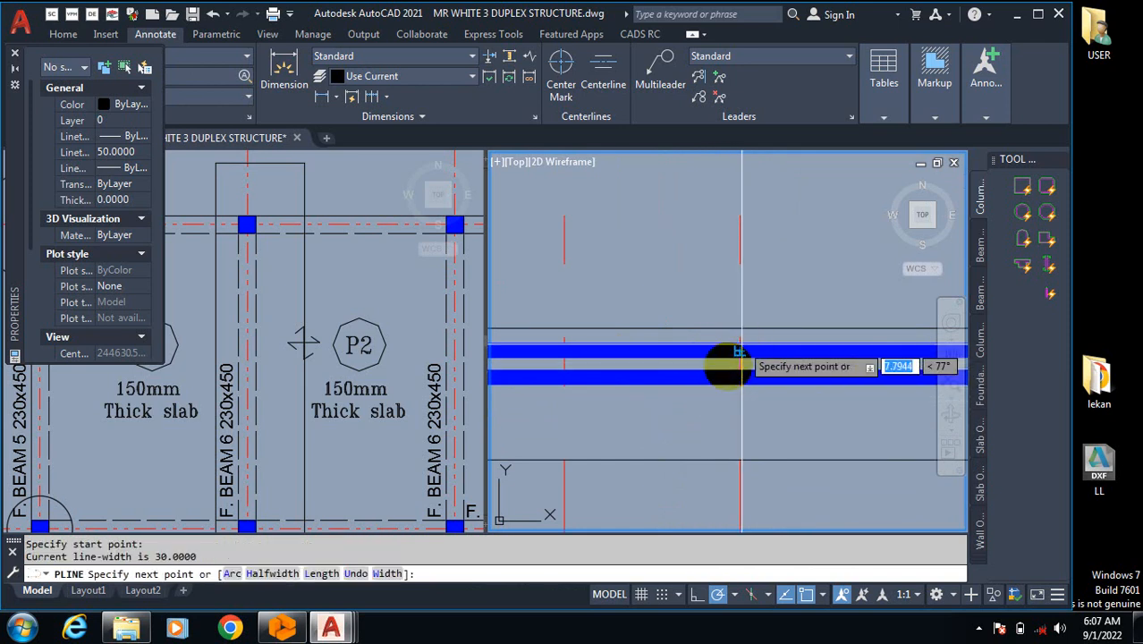
click(564, 378)
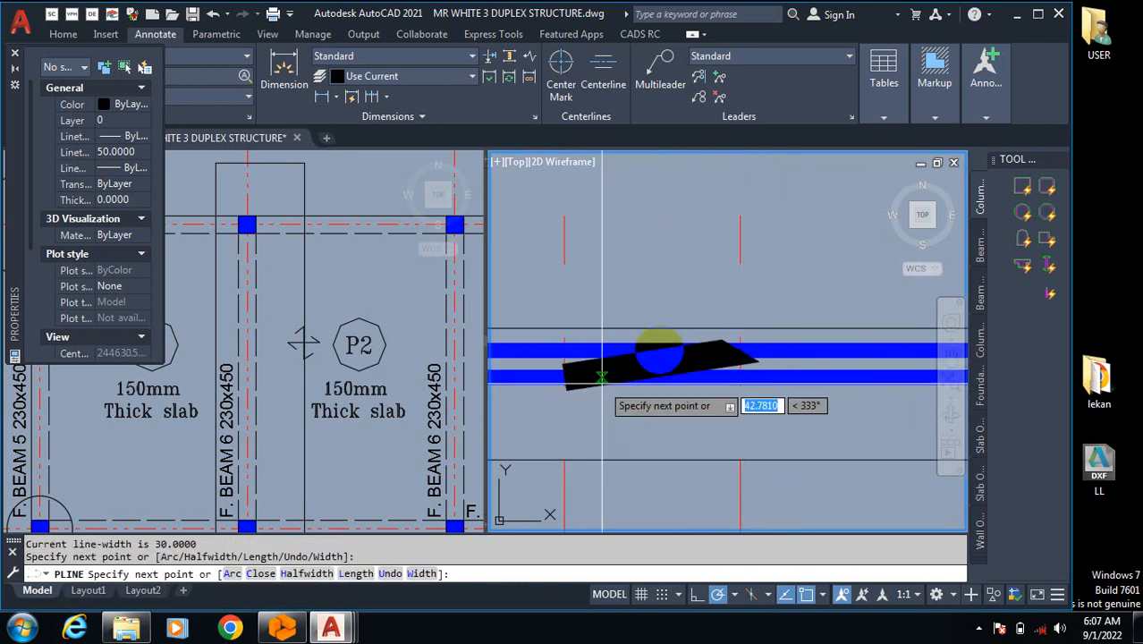
scroll(752, 363, down, 4)
scroll(721, 362, up, 4)
key(Escape)
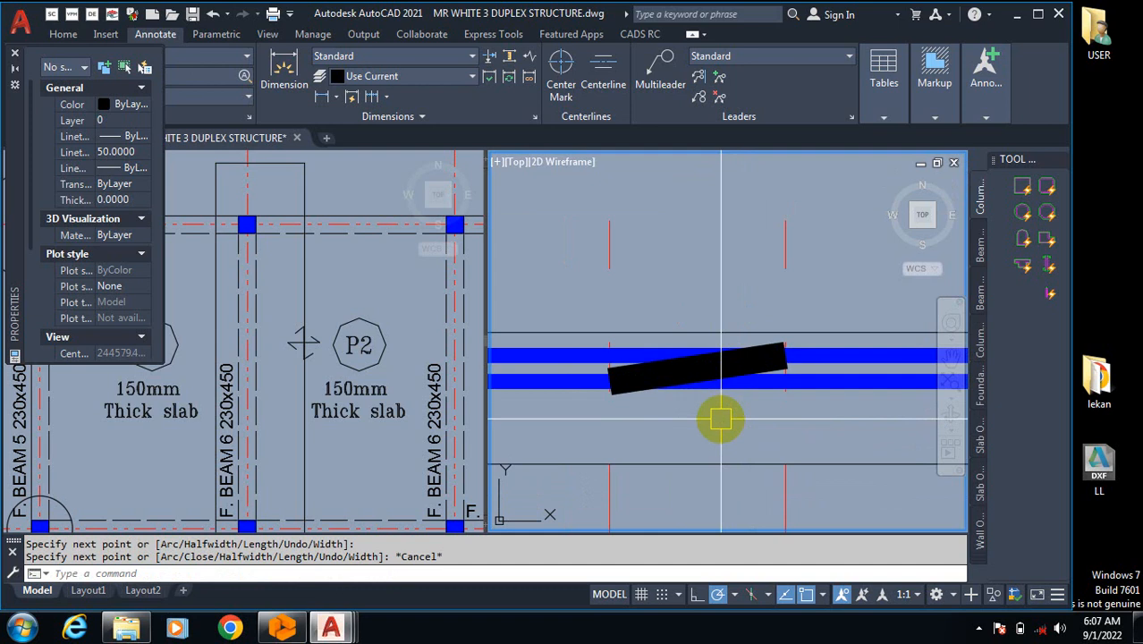
Step: Match the blue lower bar's properties onto the black sloping crank segment
text(ma)
key(Return)
click(787, 386)
scroll(788, 388, up, 3)
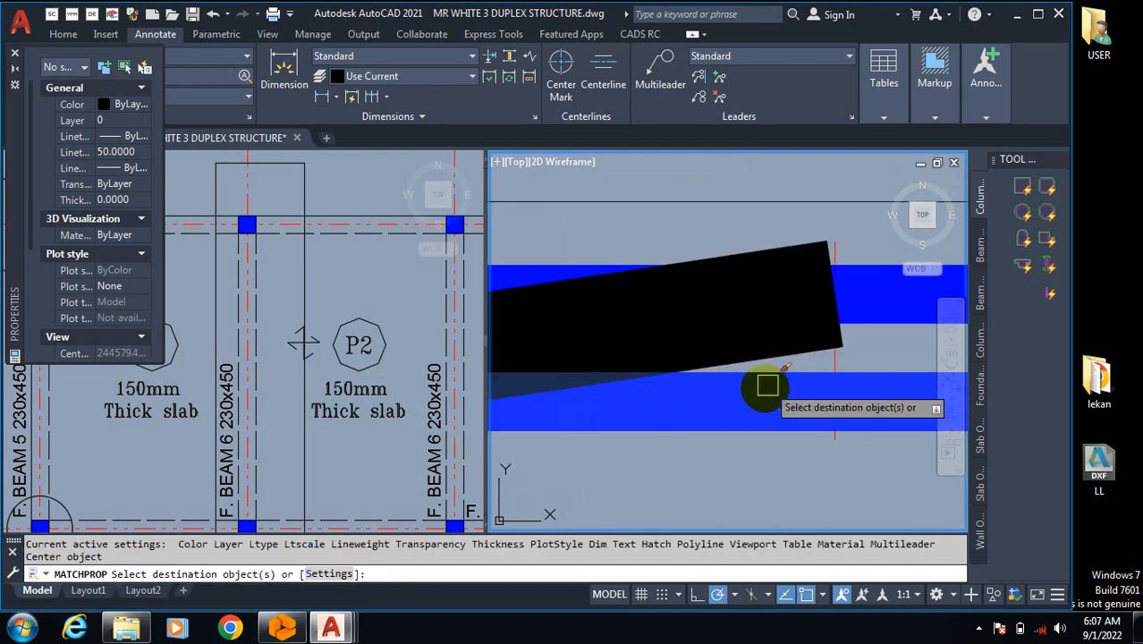
click(805, 340)
key(Escape)
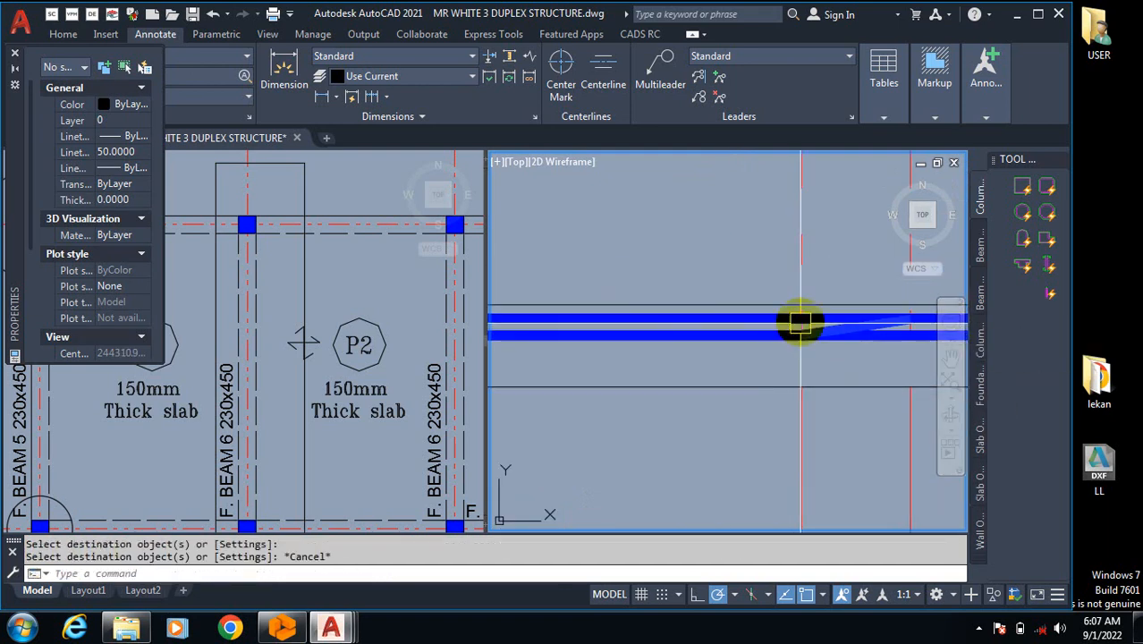
Step: Trim the top bar between the two lap lines, using both lines as cutting edges
text(tr)
key(Return)
text(t)
key(Return)
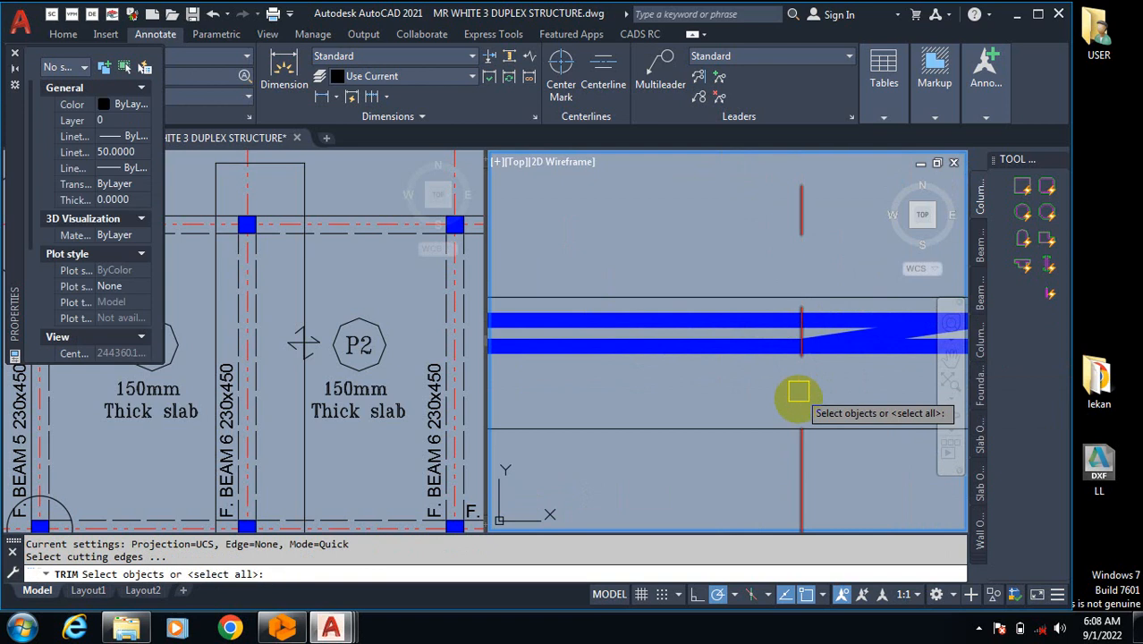
click(702, 339)
scroll(805, 287, down, 2)
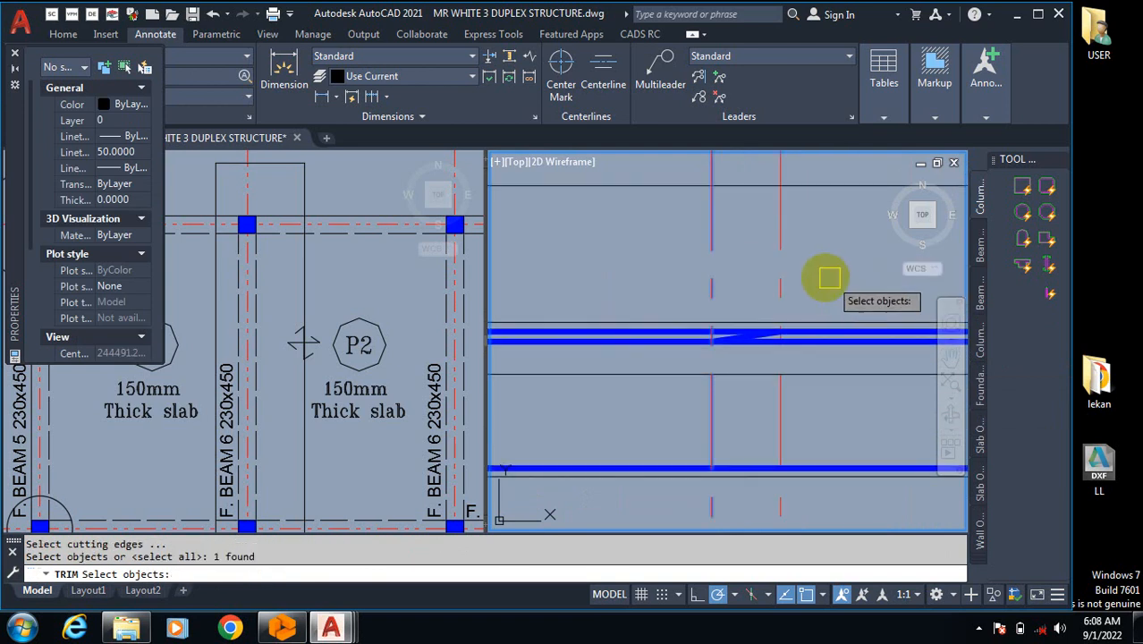
click(769, 291)
click(798, 307)
click(669, 334)
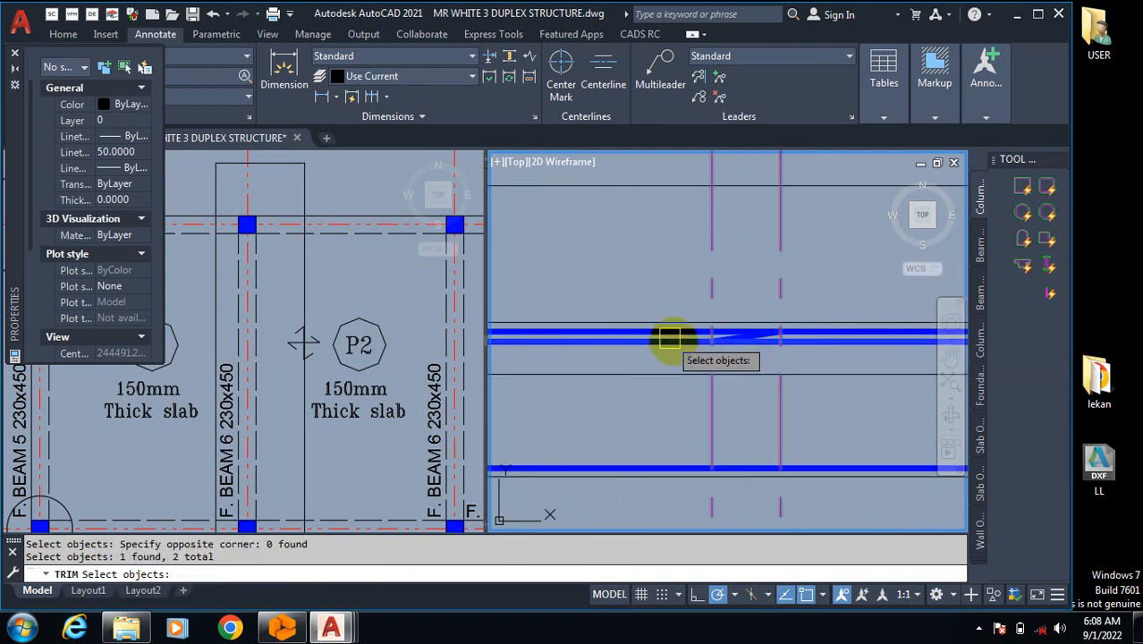
scroll(836, 293, up, 3)
click(839, 291)
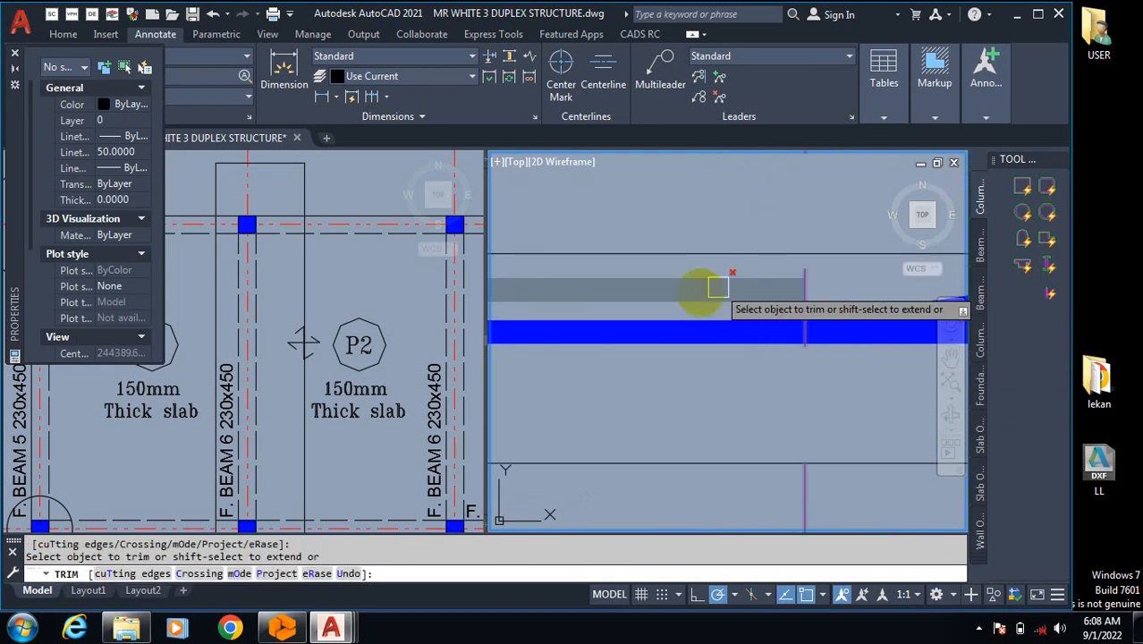
scroll(687, 312, down, 6)
key(Escape)
scroll(786, 310, up, 2)
scroll(787, 312, up, 2)
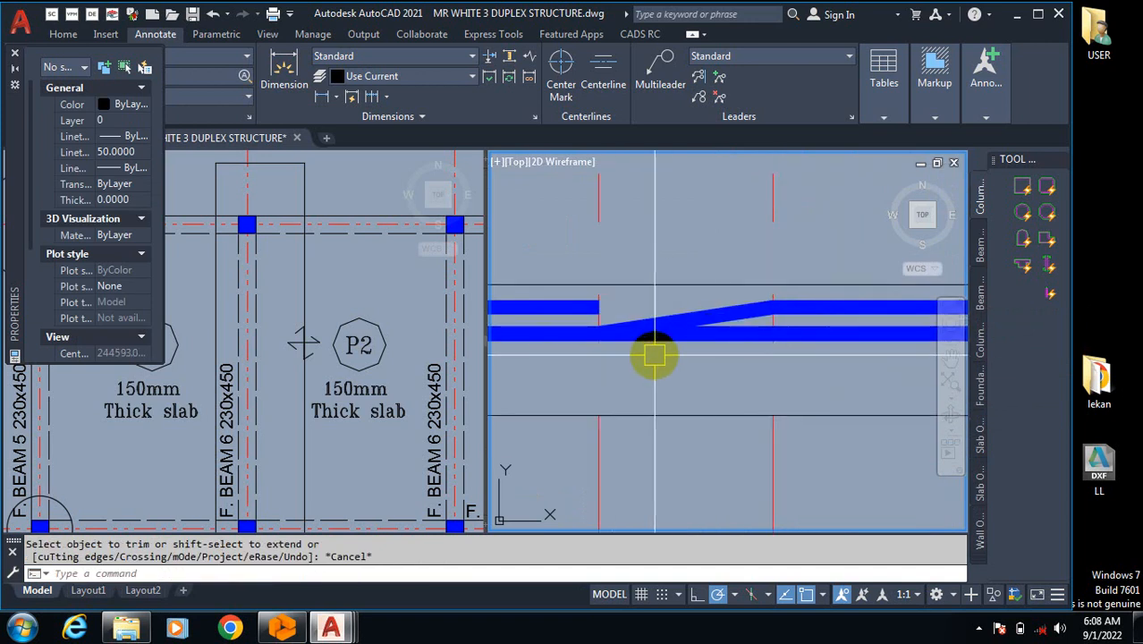
Step: Shorten the lower lapping bar by stretching its end from the far support back to the nearer lap line at the crank's foot
click(695, 345)
scroll(773, 426, down, 4)
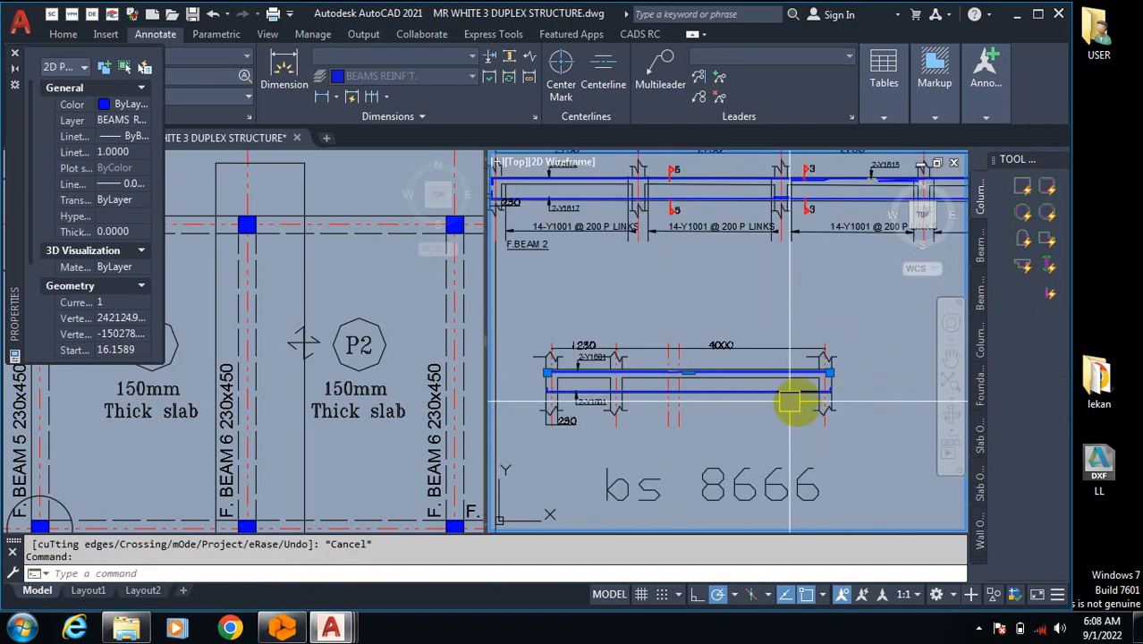
scroll(841, 377, up, 4)
click(698, 340)
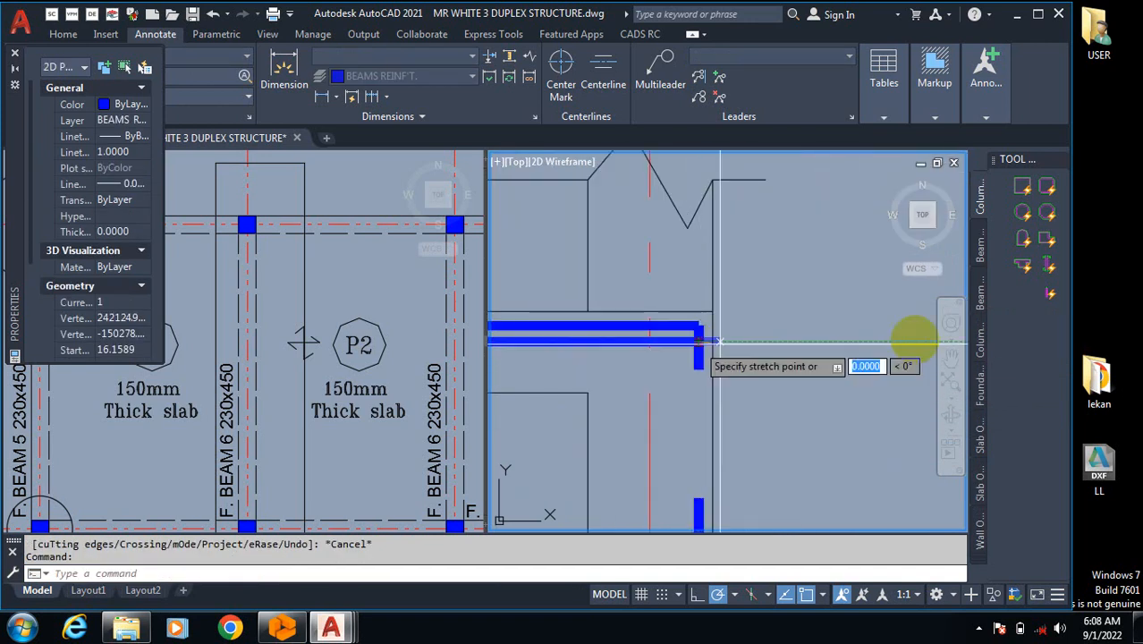
scroll(756, 376, down, 3)
scroll(906, 357, down, 3)
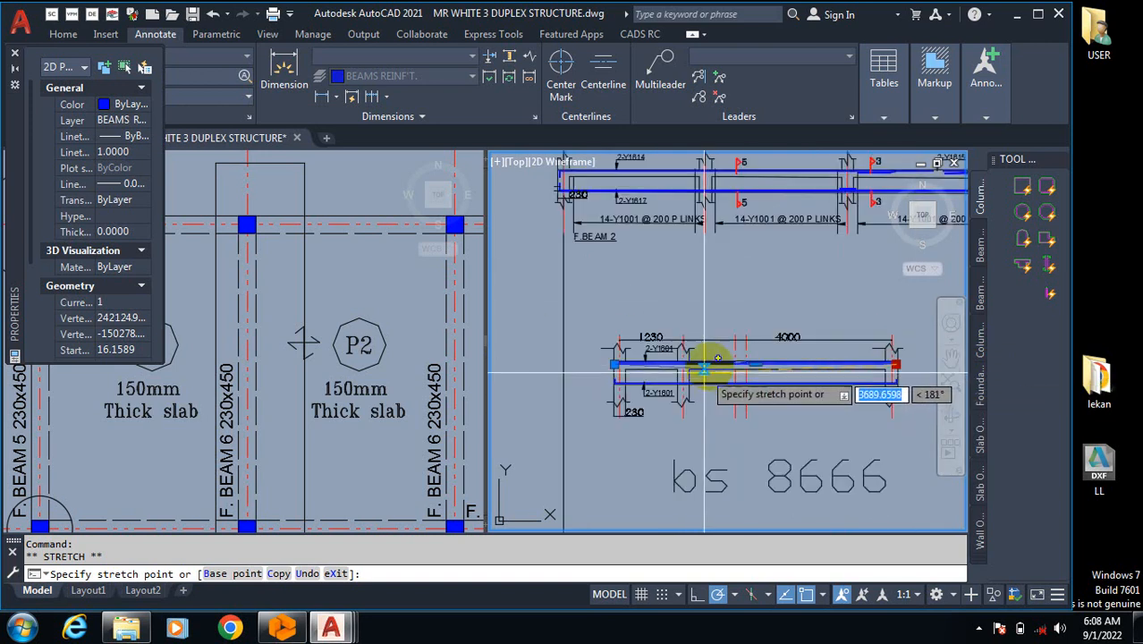
scroll(765, 365, up, 4)
scroll(662, 351, up, 2)
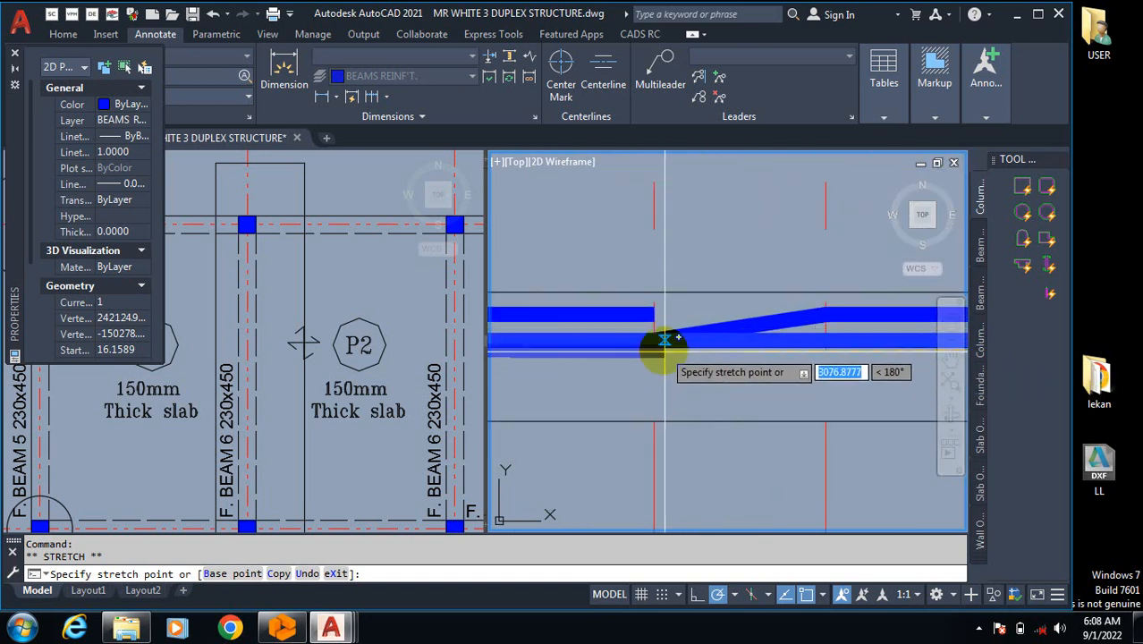
click(654, 340)
scroll(822, 383, down, 2)
key(Escape)
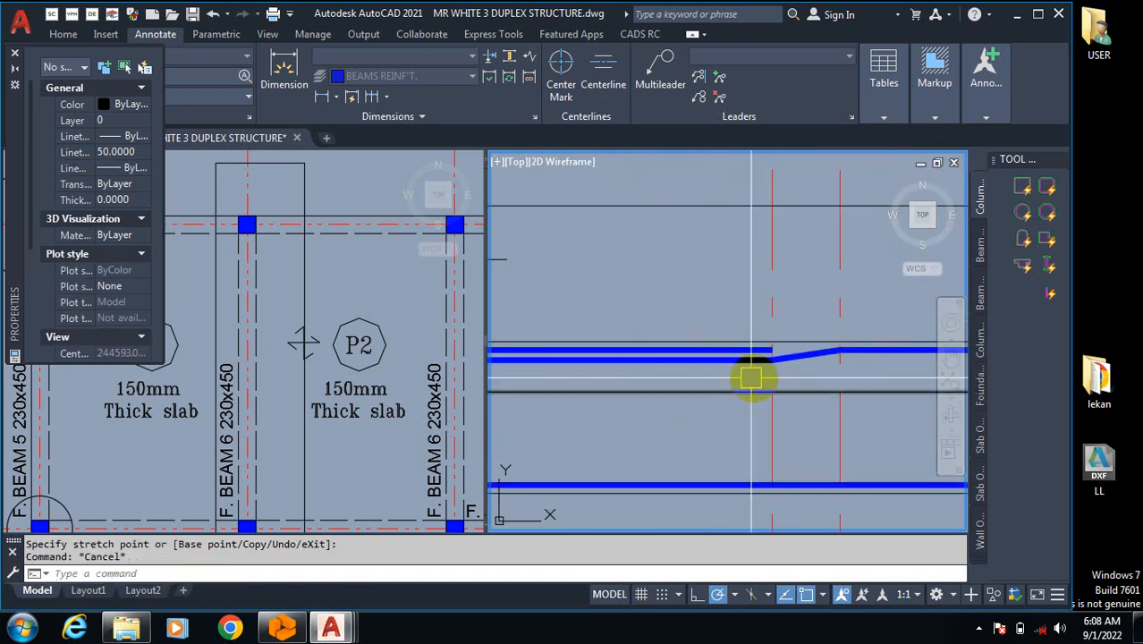
Step: Erase the farther red lap line at the upper end of the crank
scroll(805, 385, up, 5)
scroll(757, 389, up, 3)
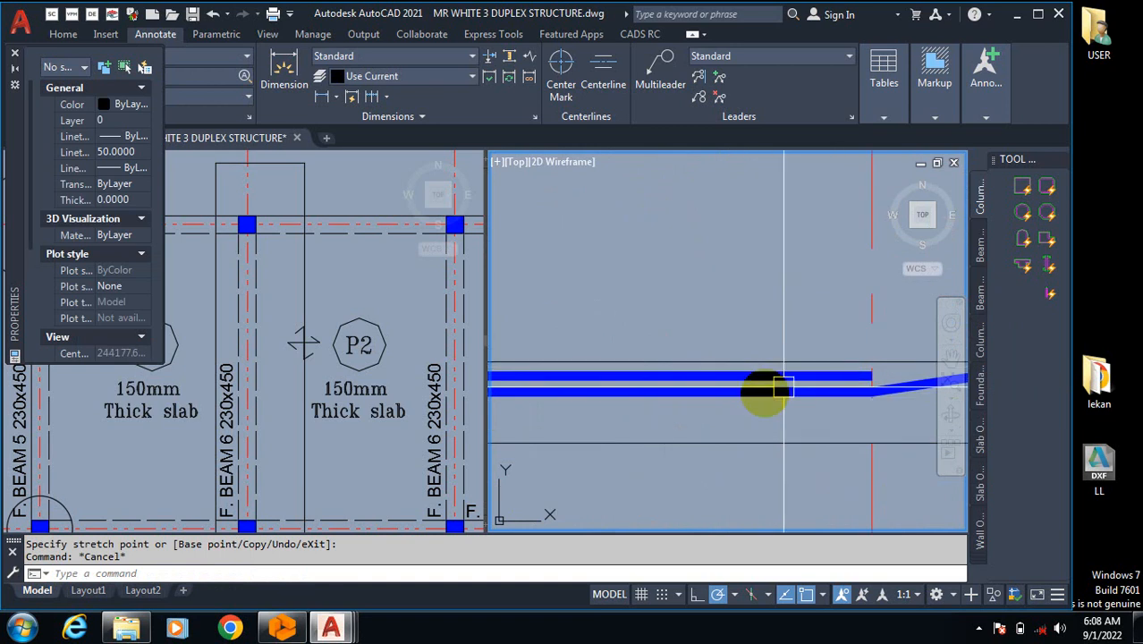
scroll(620, 395, down, 3)
scroll(714, 327, up, 2)
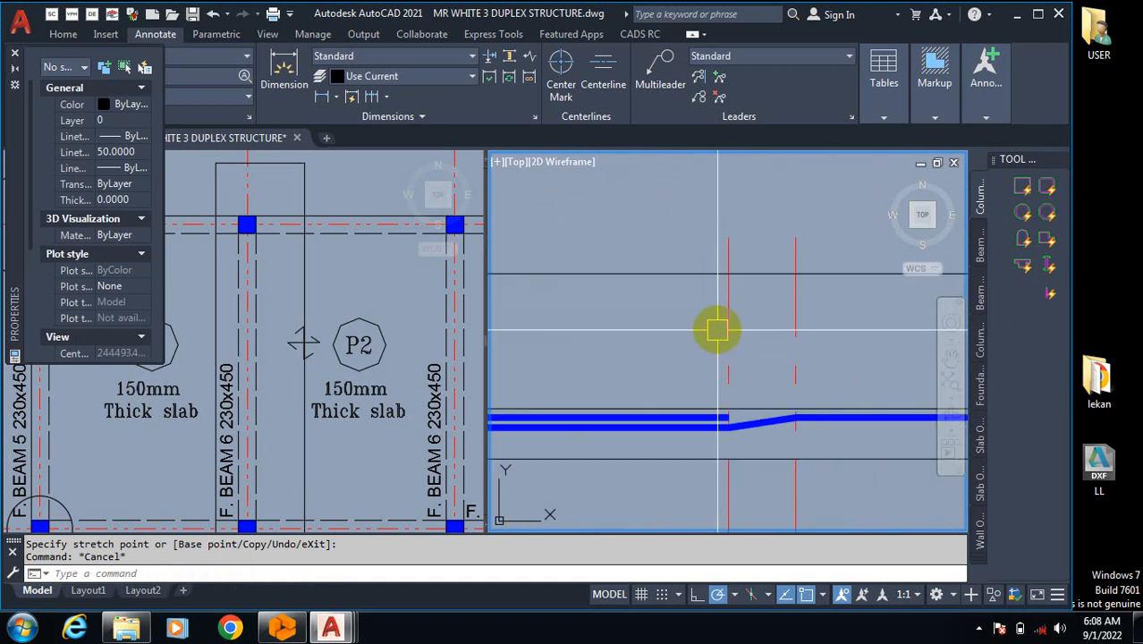
text(e)
key(Return)
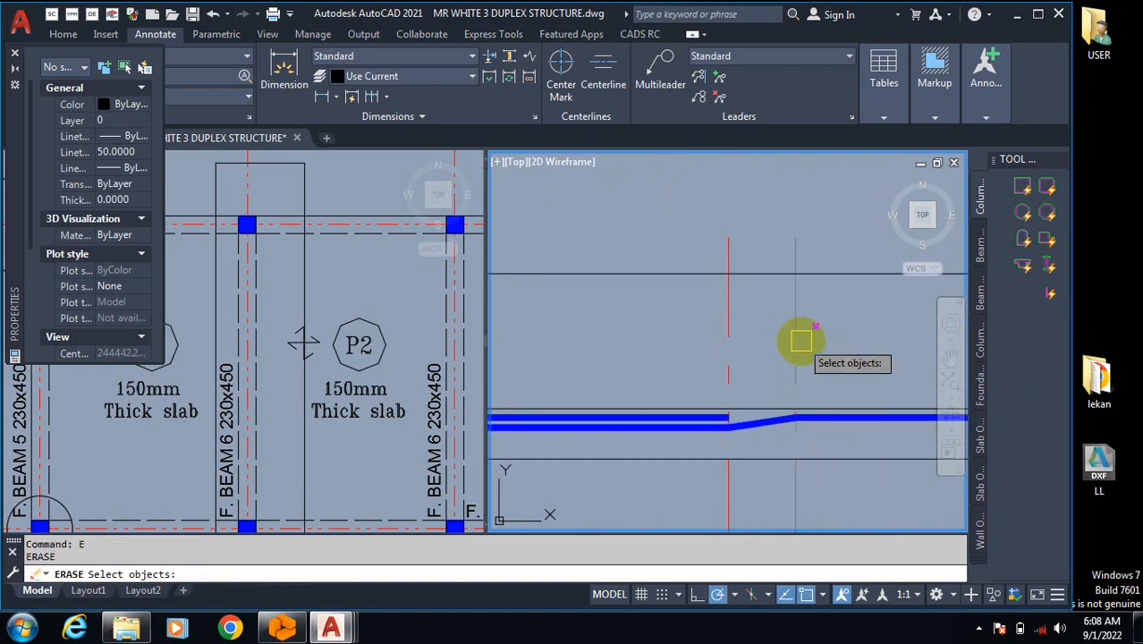
click(798, 339)
scroll(814, 367, down, 2)
scroll(790, 375, up, 2)
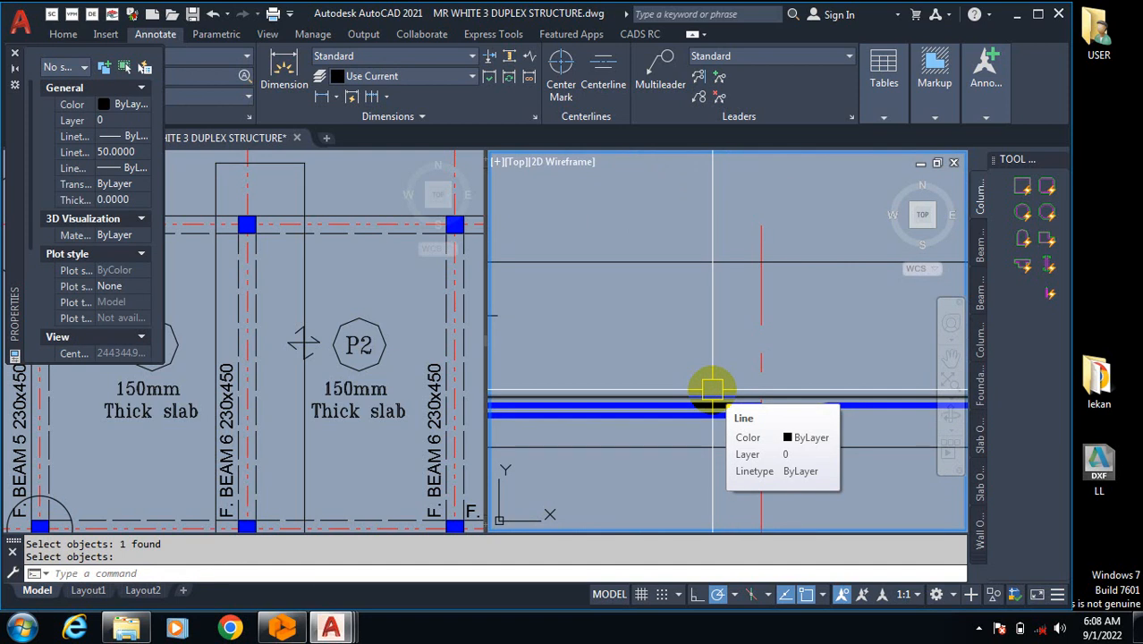
scroll(712, 389, down, 5)
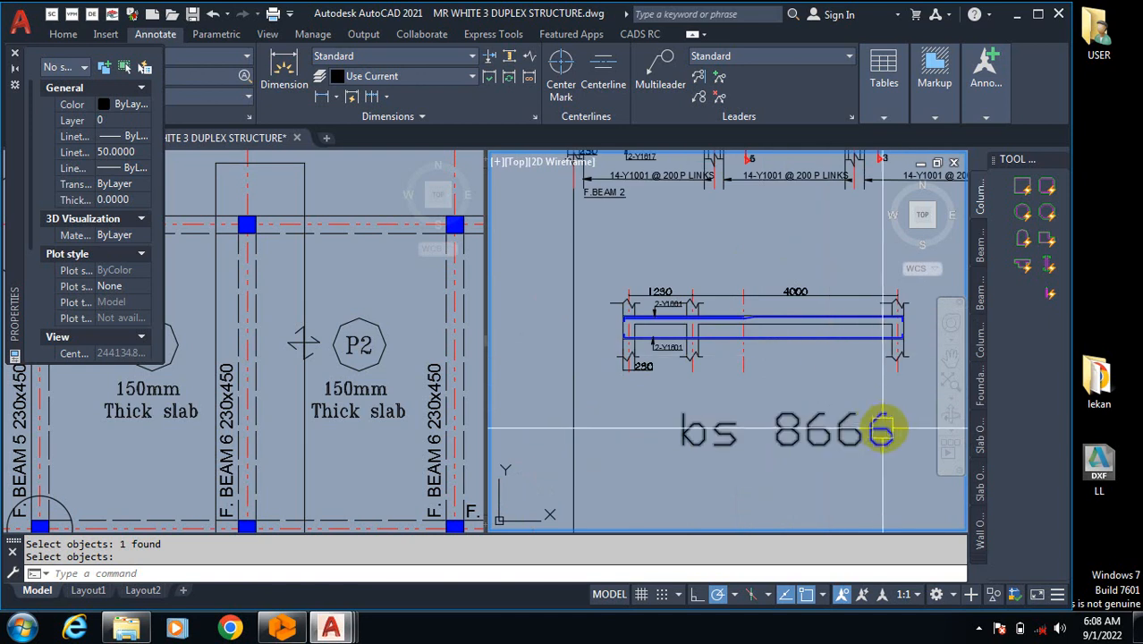
scroll(722, 295, up, 3)
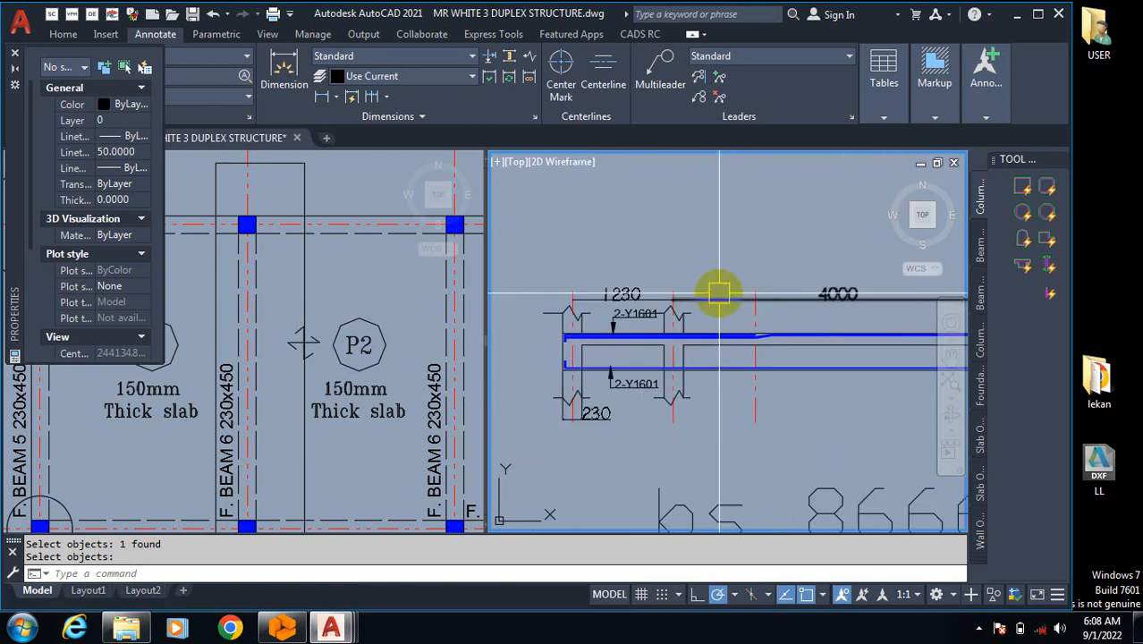
scroll(761, 332, down, 4)
scroll(680, 421, up, 2)
text(tr)
key(Return)
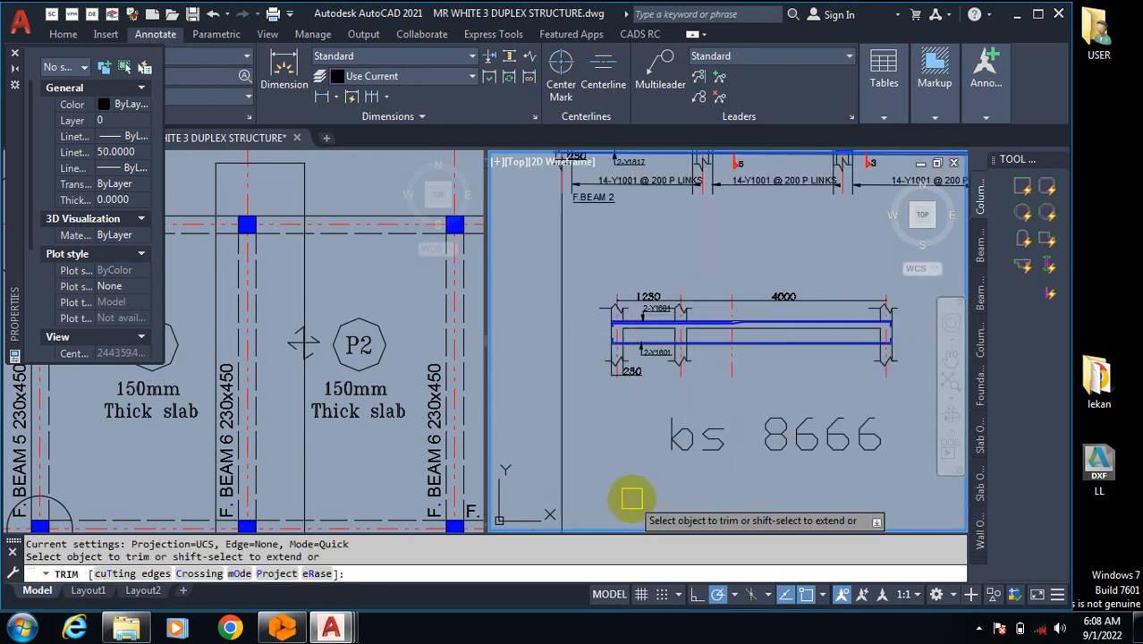
key(Escape)
Step: Edit the standard note below the beam so its lowercase prefix is capitalised, reading BS 8666
text(tex)
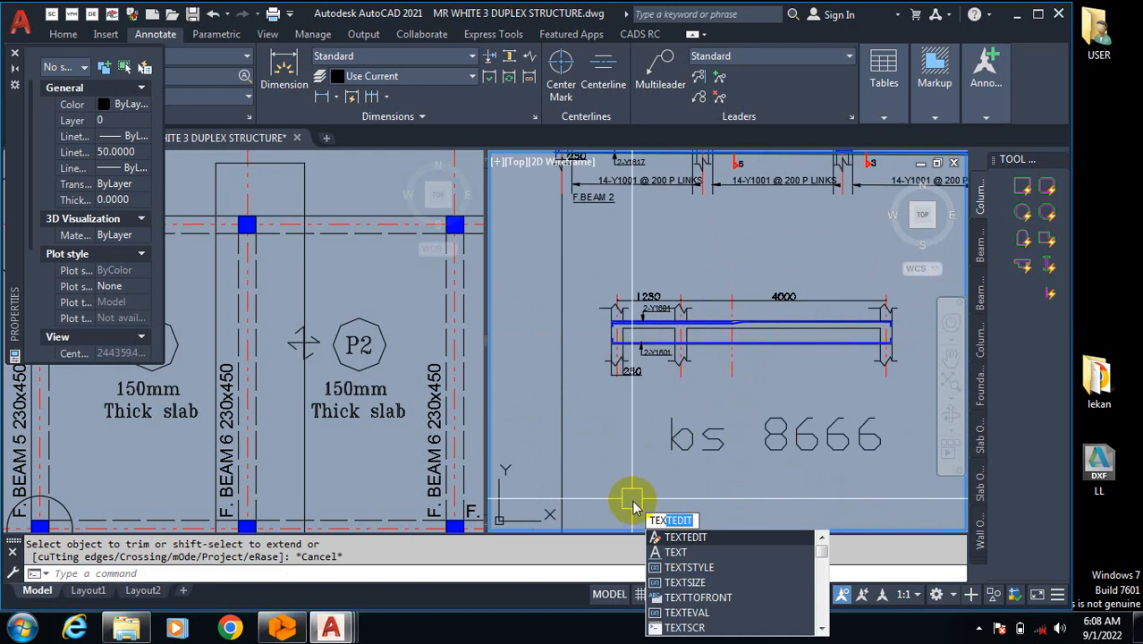
key(Return)
click(696, 438)
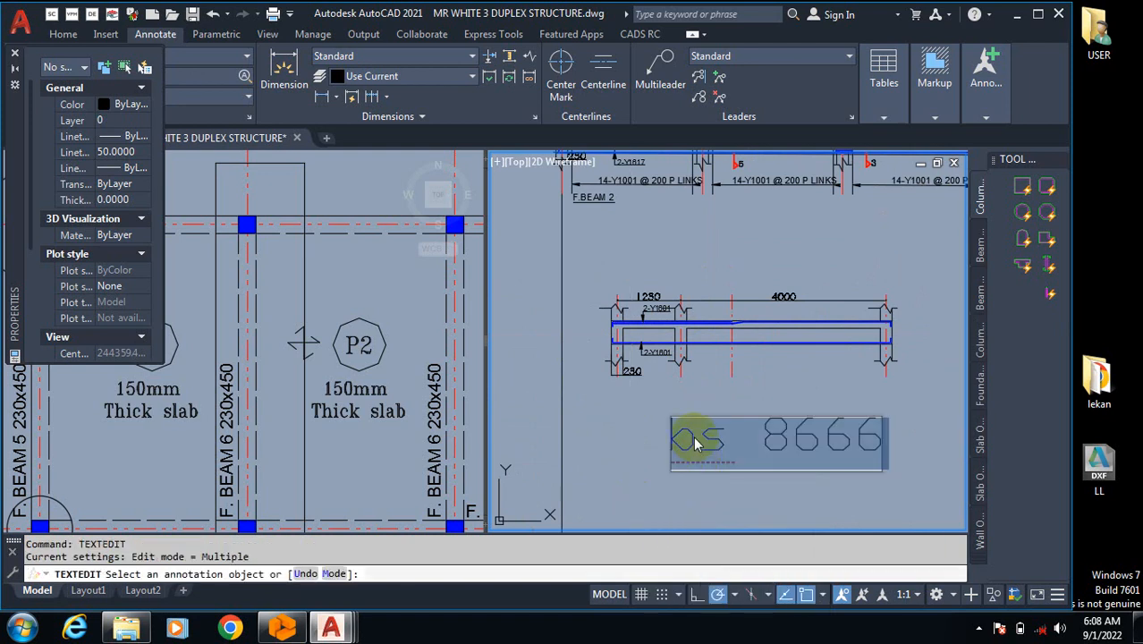
double_click(670, 441)
click(707, 445)
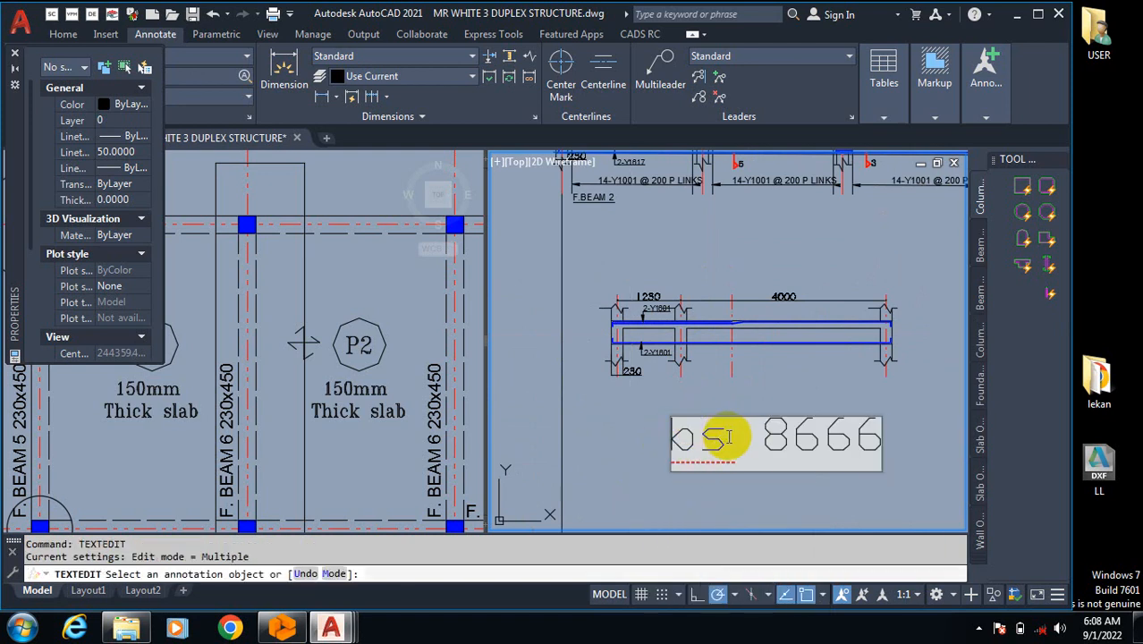
drag(730, 438, 653, 440)
text(BS)
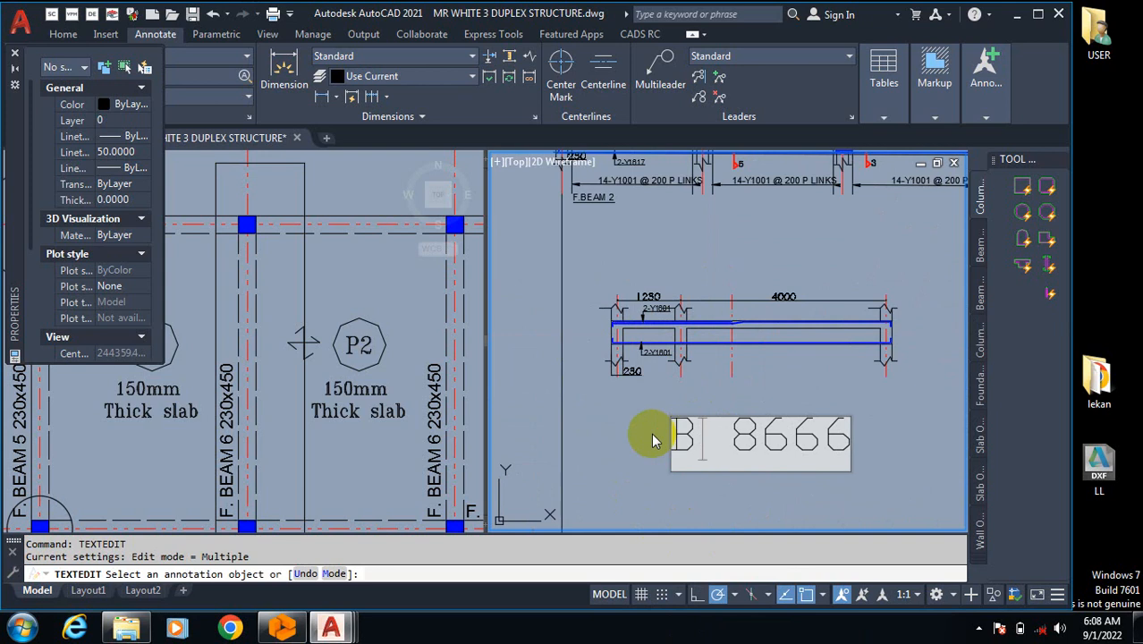
click(725, 402)
key(Escape)
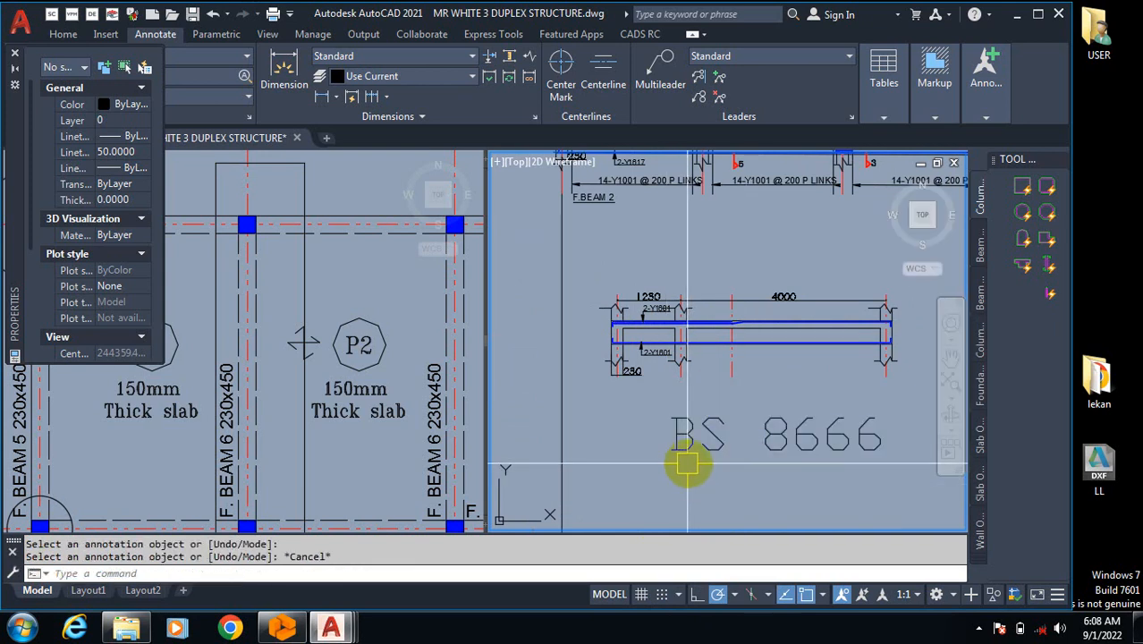
Step: Examine the cranked top bar lap, the bar ends at the far support and the bar labels along the new beam
scroll(657, 329, up, 3)
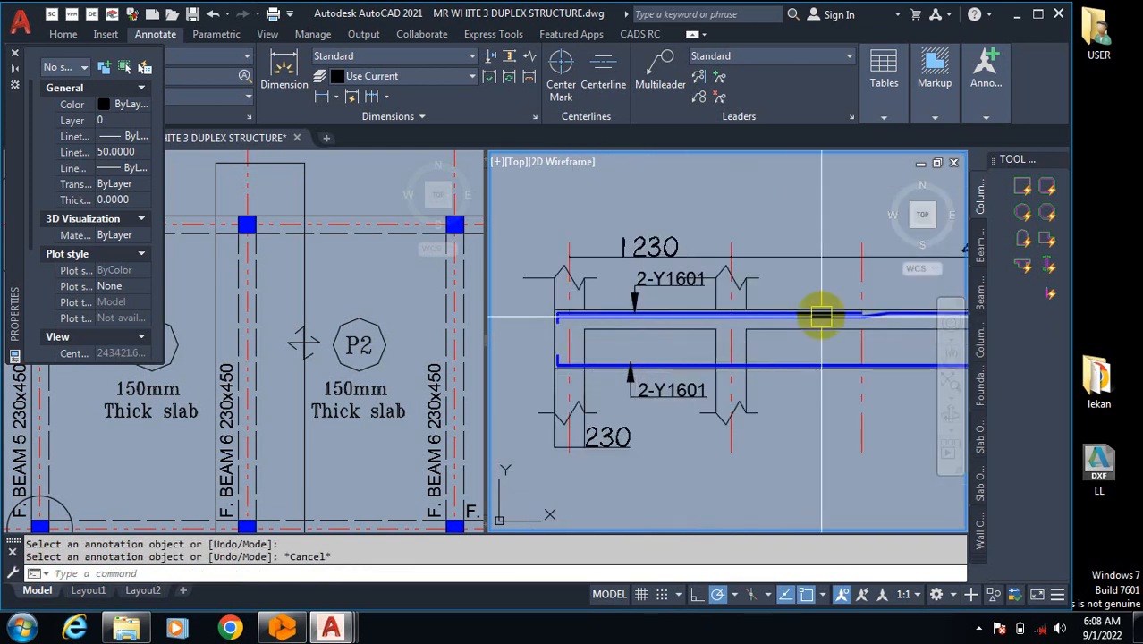
scroll(859, 331, up, 3)
scroll(850, 337, up, 3)
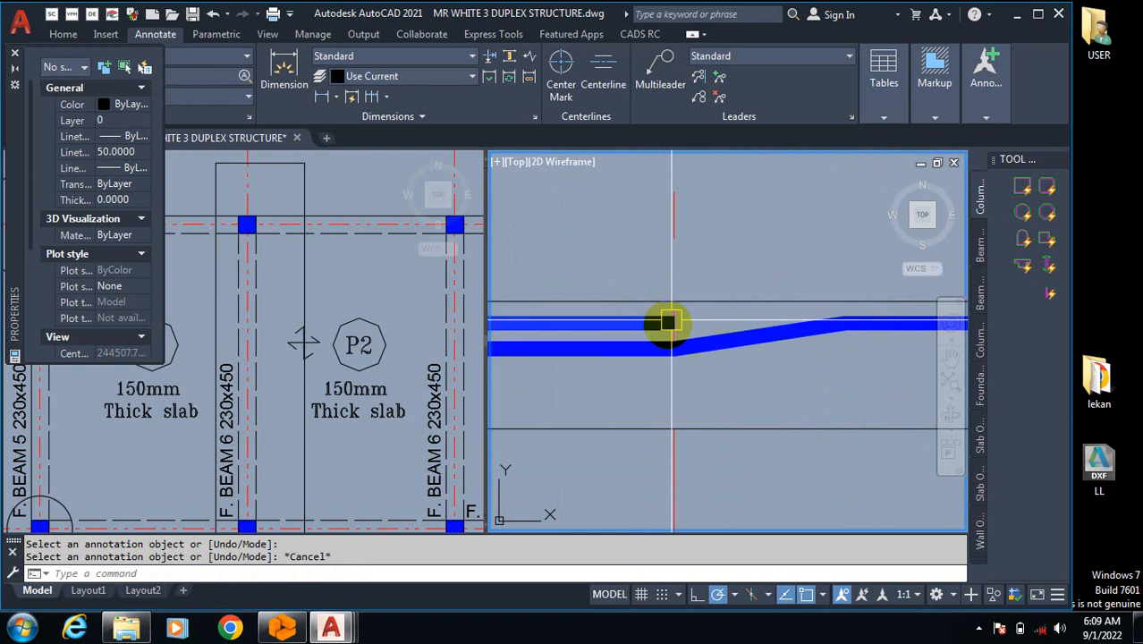
scroll(643, 353, down, 10)
scroll(741, 343, up, 5)
scroll(669, 284, up, 4)
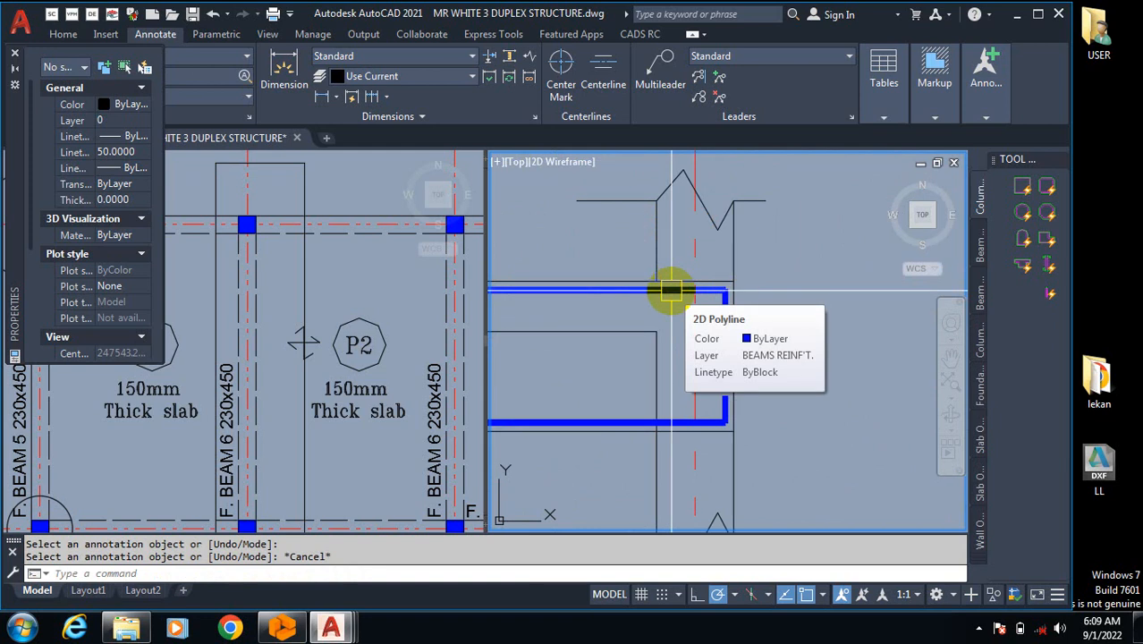
scroll(796, 322, down, 5)
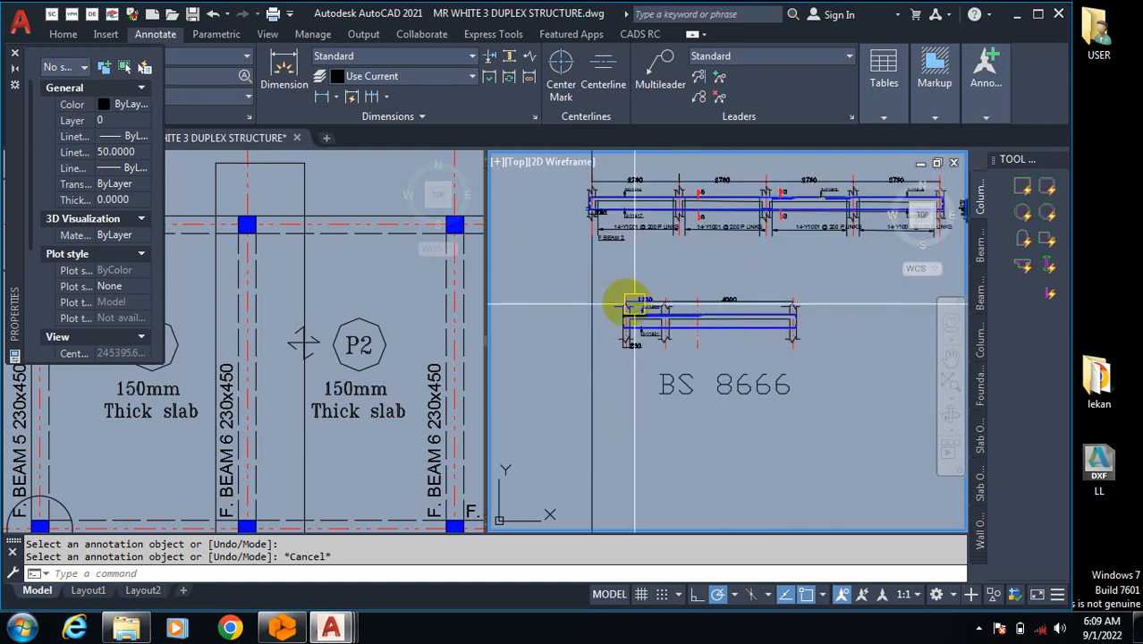
scroll(806, 302, up, 8)
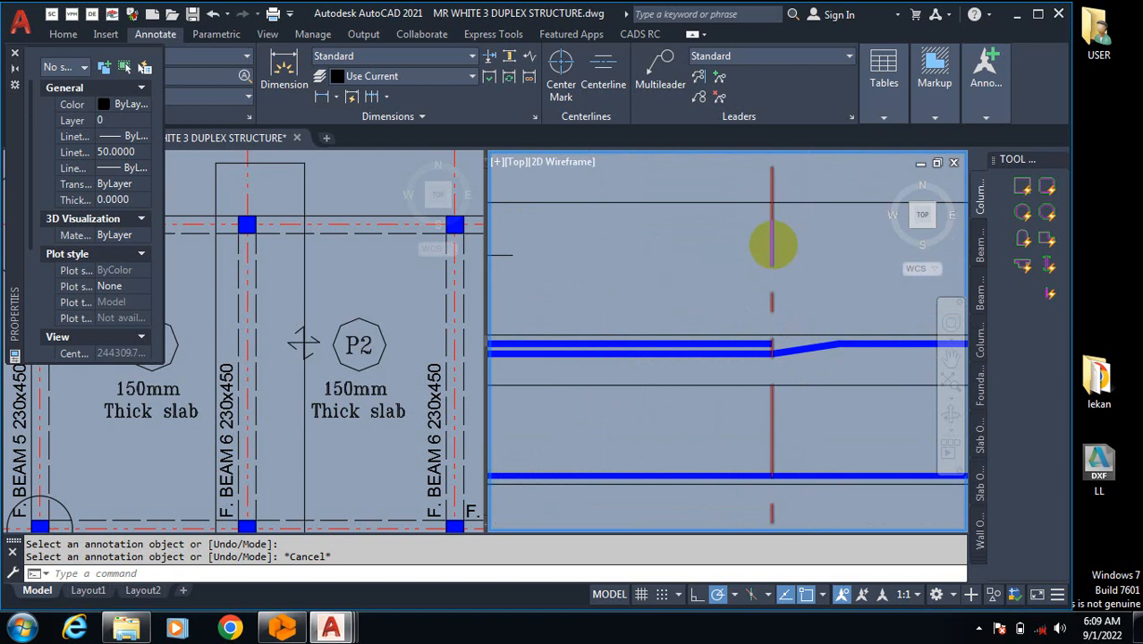
scroll(793, 247, down, 5)
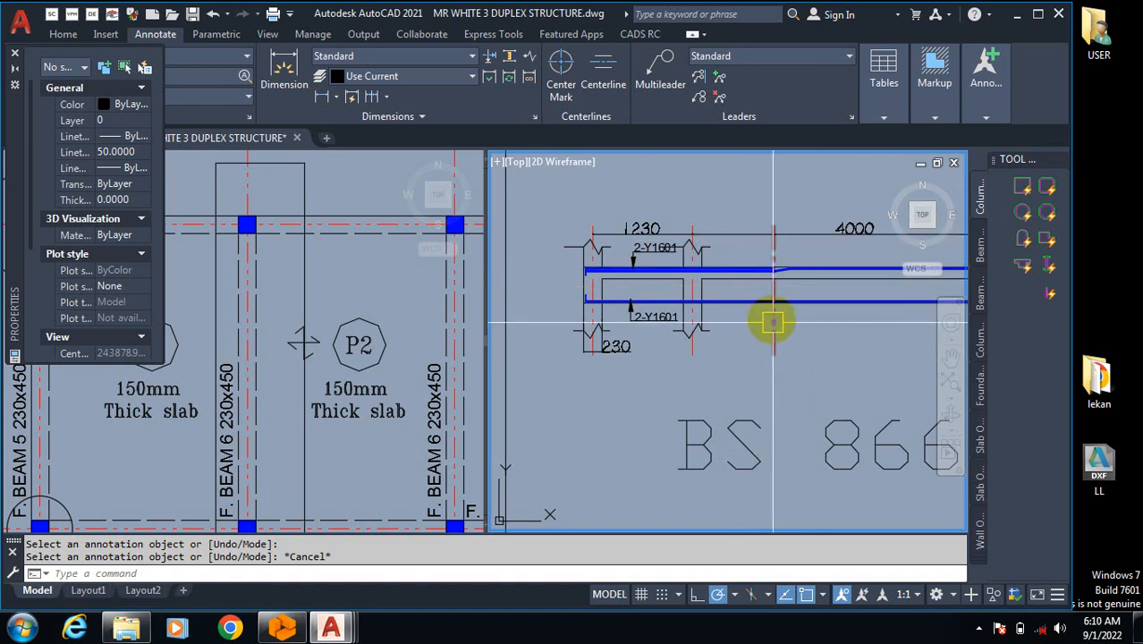
scroll(776, 213, up, 4)
scroll(654, 309, down, 5)
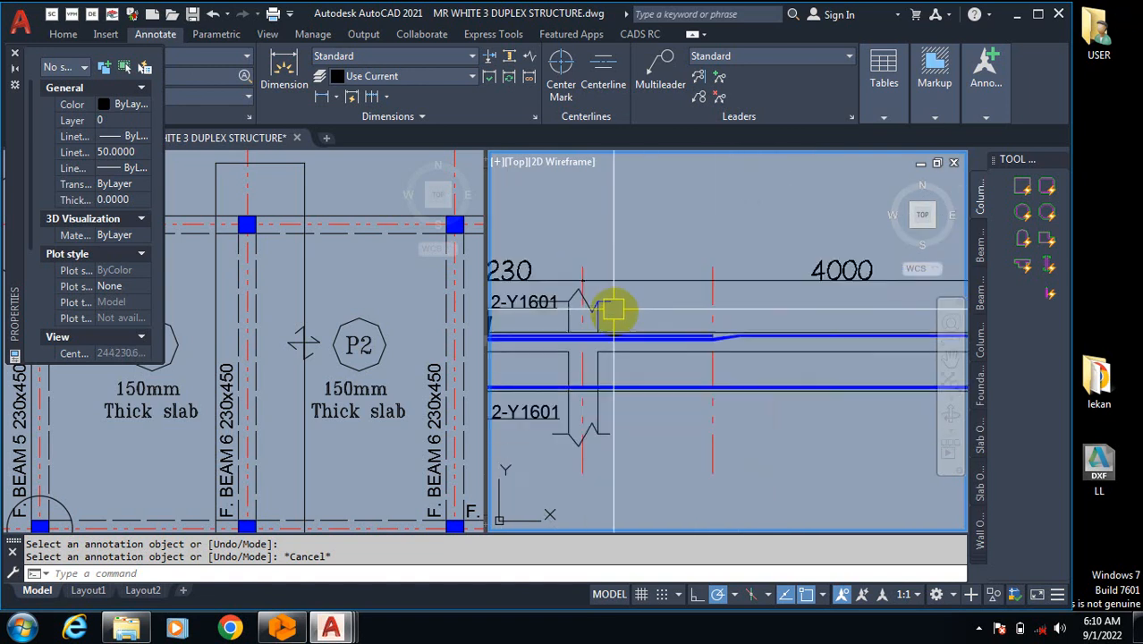
scroll(663, 338, up, 2)
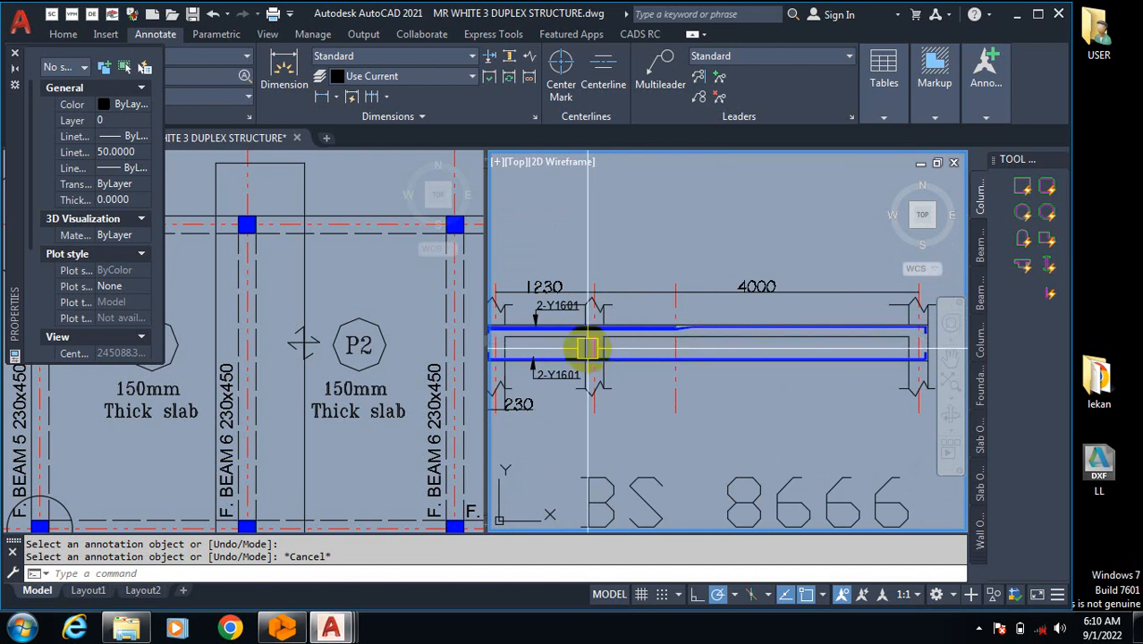
scroll(689, 335, down, 2)
scroll(562, 330, up, 4)
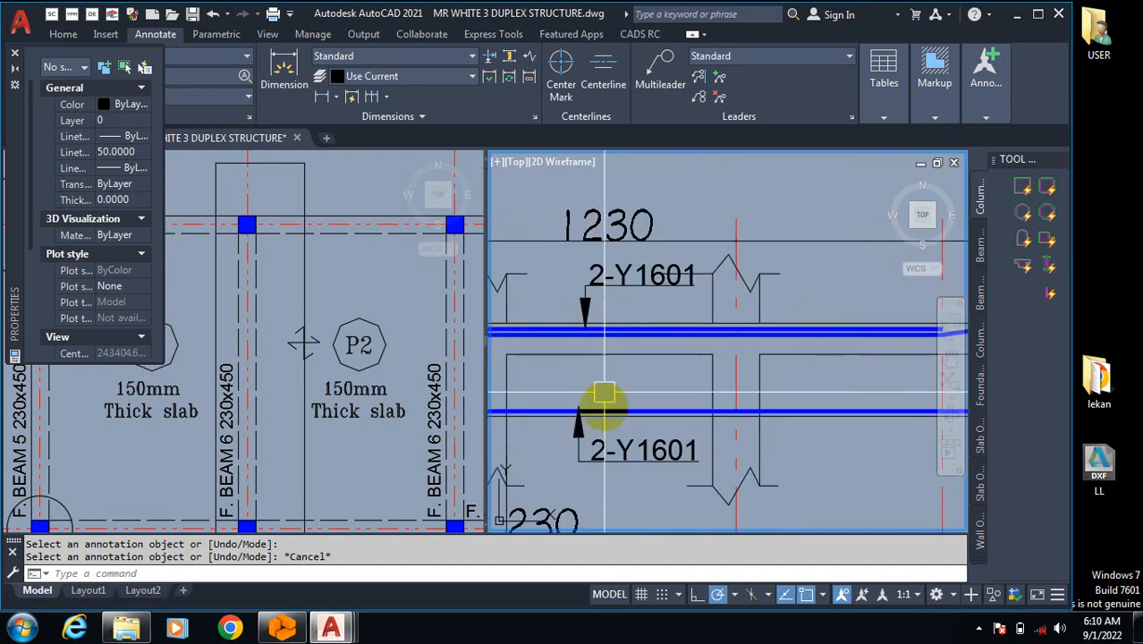
scroll(517, 428, down, 2)
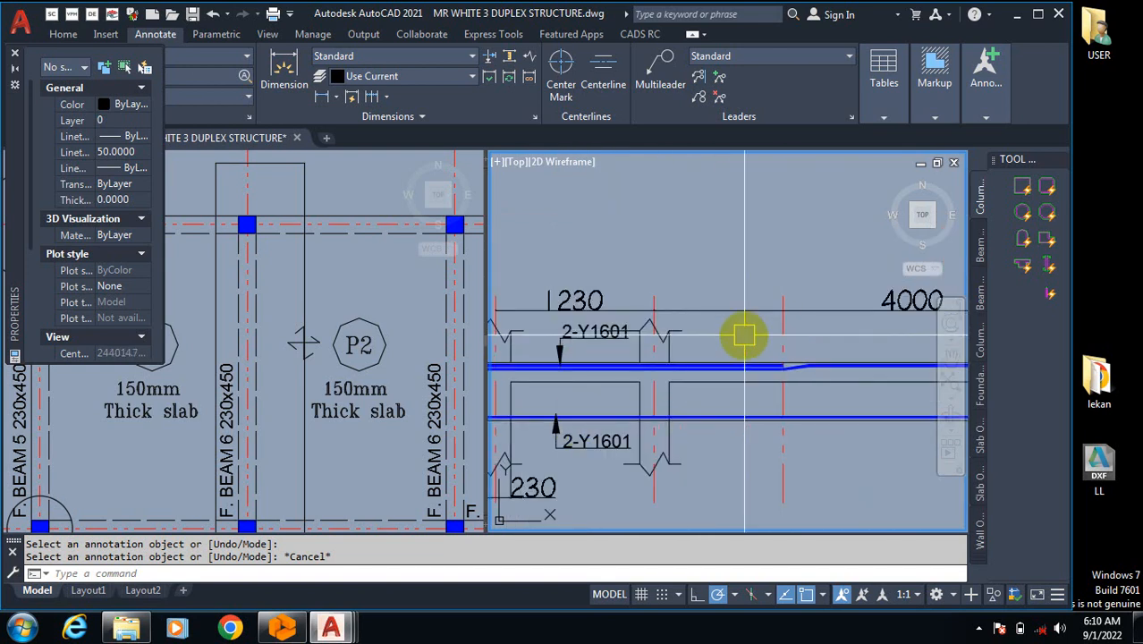
scroll(794, 340, up, 2)
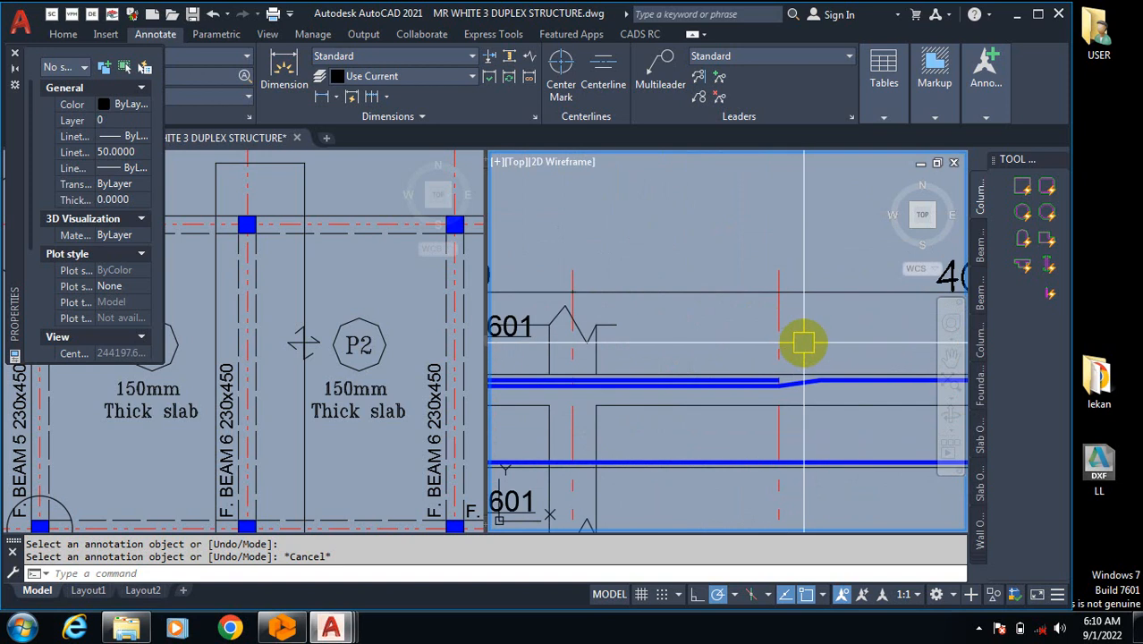
Step: Offset the remaining red lap line by 800 toward the middle support to mark the lap length
text(o)
key(Return)
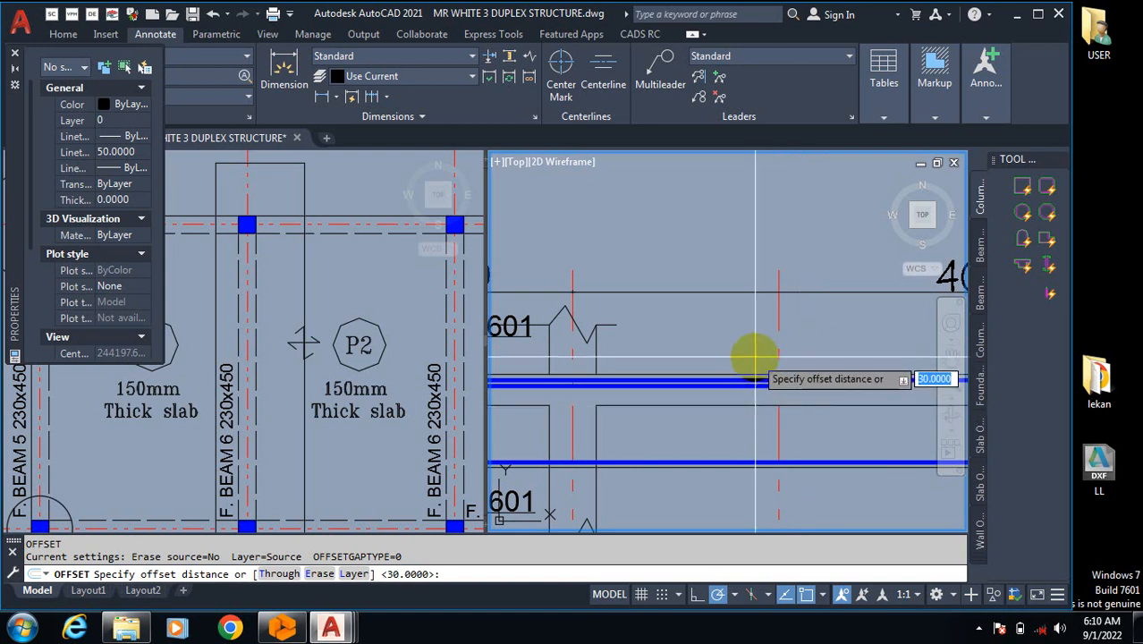
text(800)
key(Return)
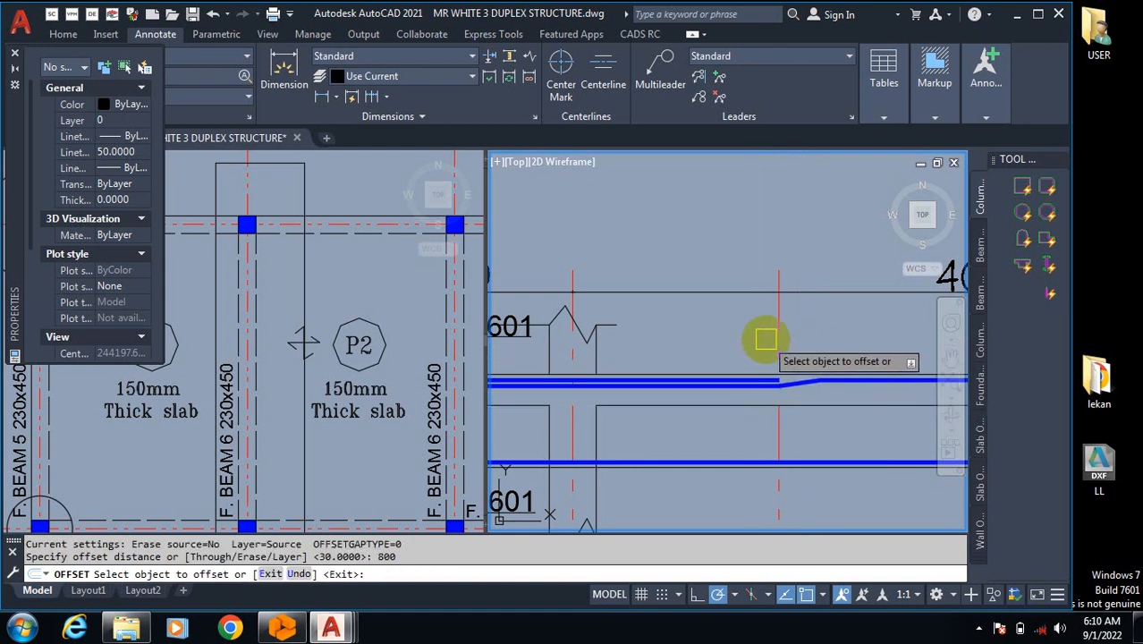
click(773, 338)
click(716, 324)
key(Escape)
Step: Shorten the lower lapping bar by stretching its end from the 1230 span's outer support to the new lap-length line
scroll(717, 383, up, 4)
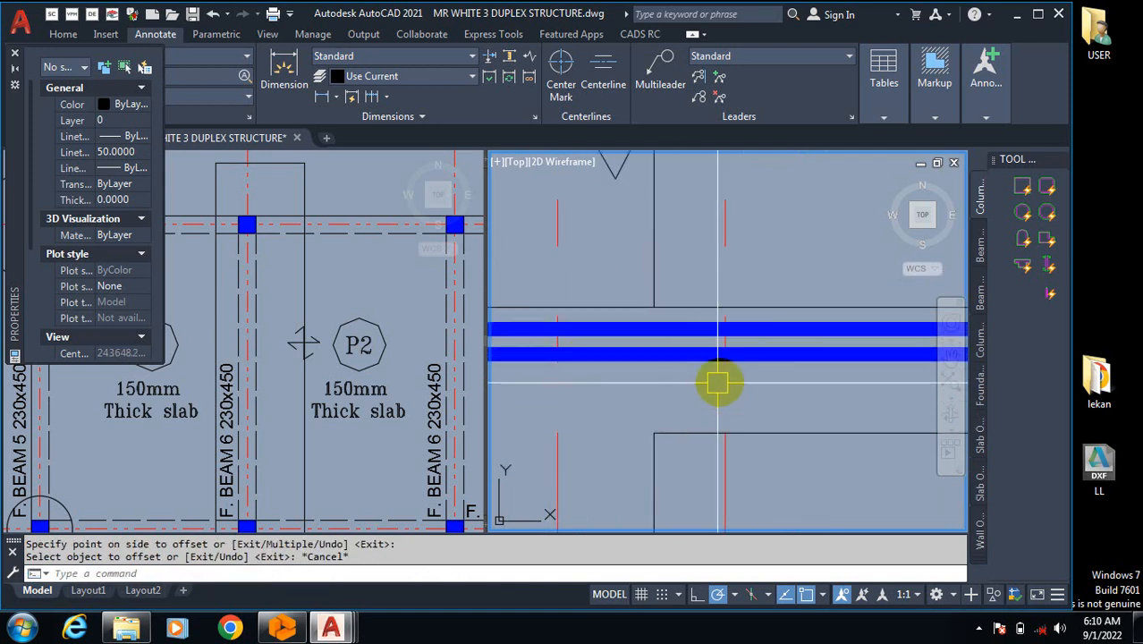
click(760, 356)
scroll(773, 409, down, 4)
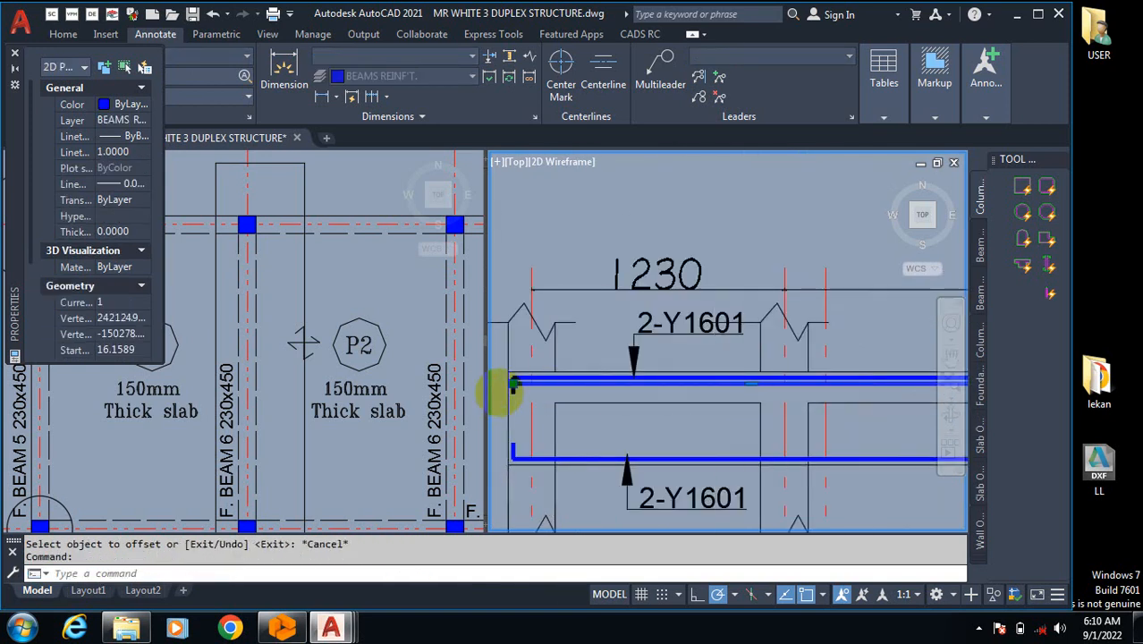
scroll(501, 384, up, 3)
click(536, 370)
scroll(722, 433, down, 3)
scroll(805, 410, up, 4)
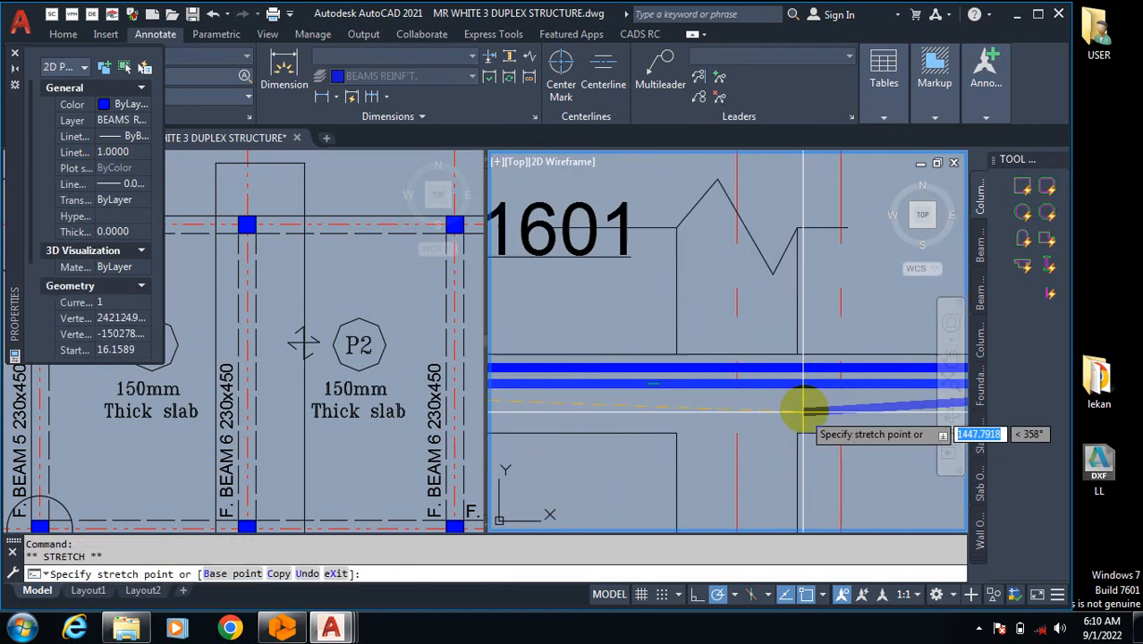
key(Escape)
Step: Erase the red lap-length line beside the middle support
scroll(839, 344, down, 2)
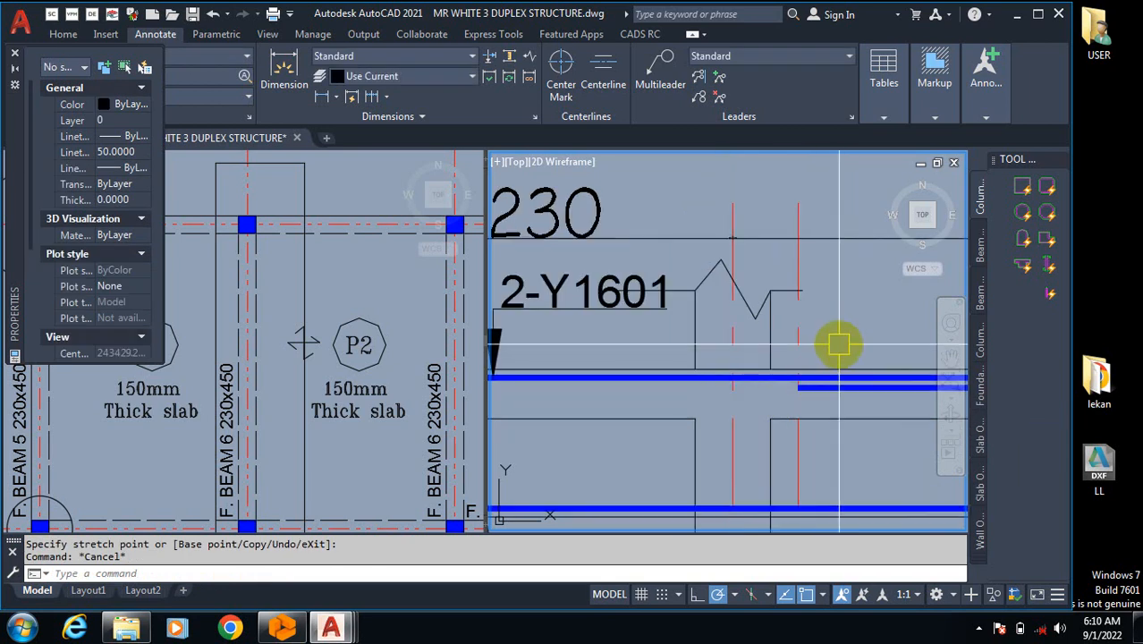
text(e)
key(Return)
click(800, 331)
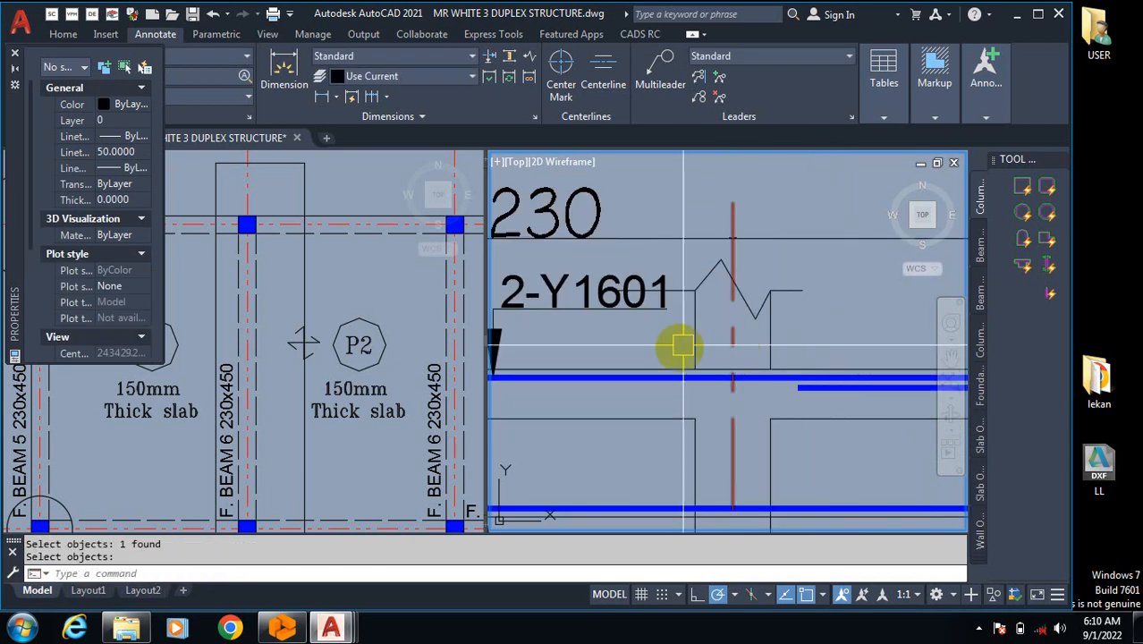
Step: Examine the shortened lapping bar, the cranked lap and the bar labels across both spans of the new beam
scroll(725, 413, down, 3)
scroll(783, 378, up, 3)
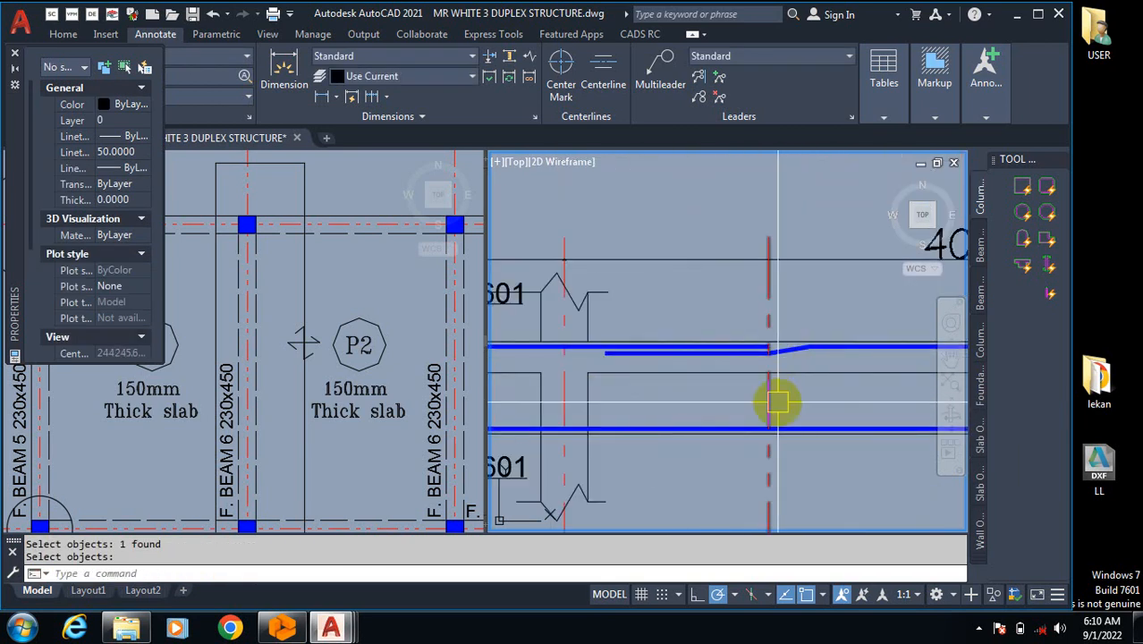
scroll(765, 401, down, 3)
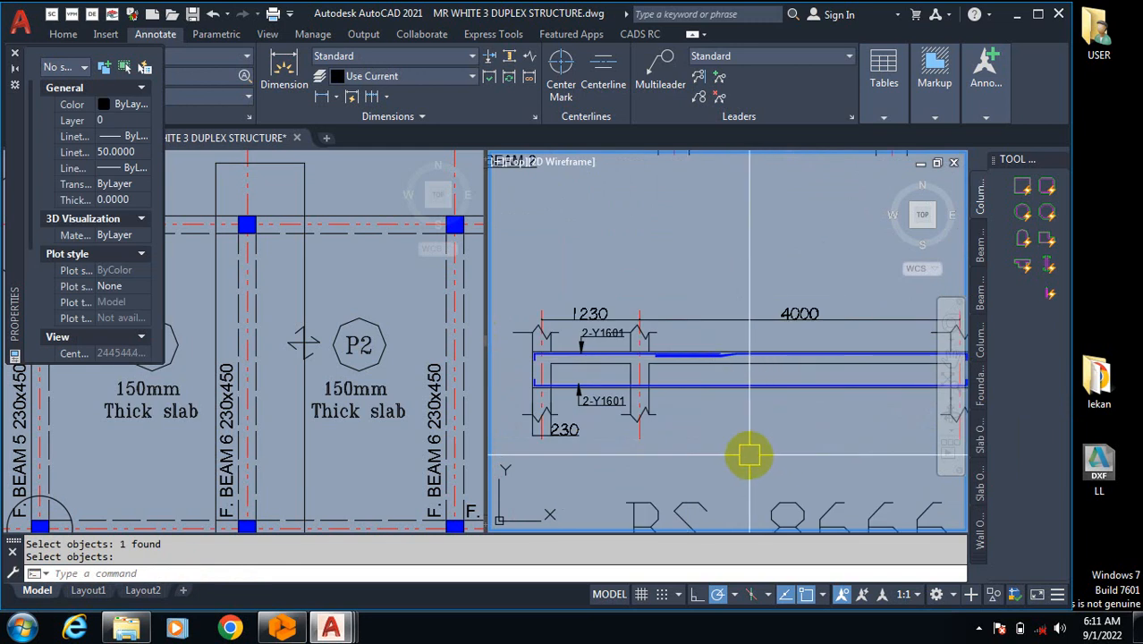
scroll(689, 358, up, 3)
scroll(599, 357, down, 3)
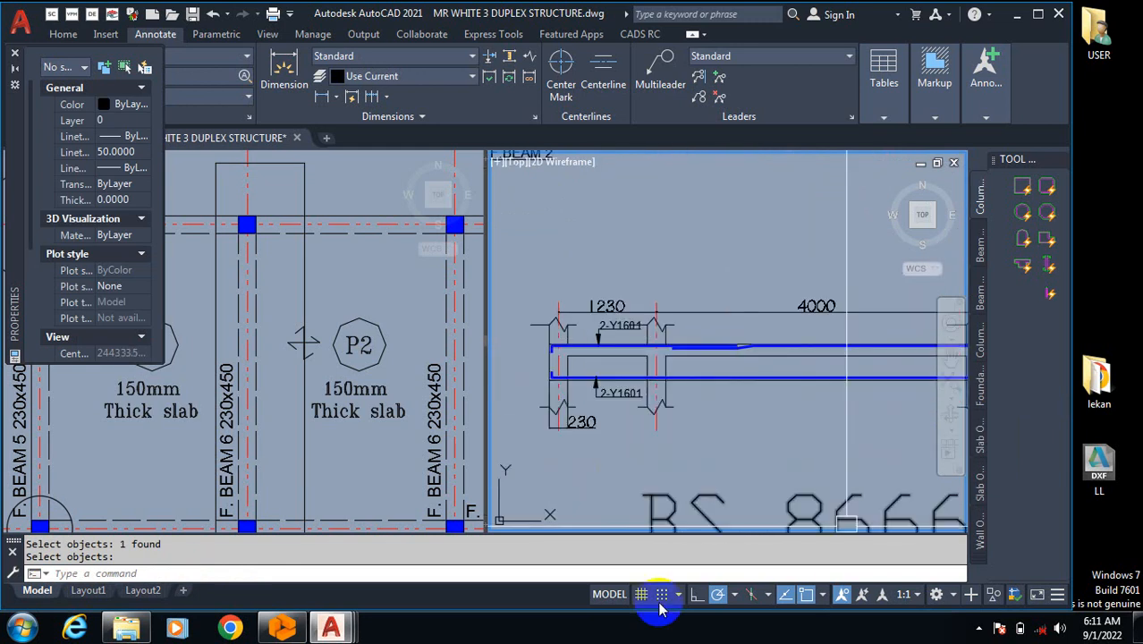
scroll(528, 306, up, 3)
scroll(507, 315, down, 3)
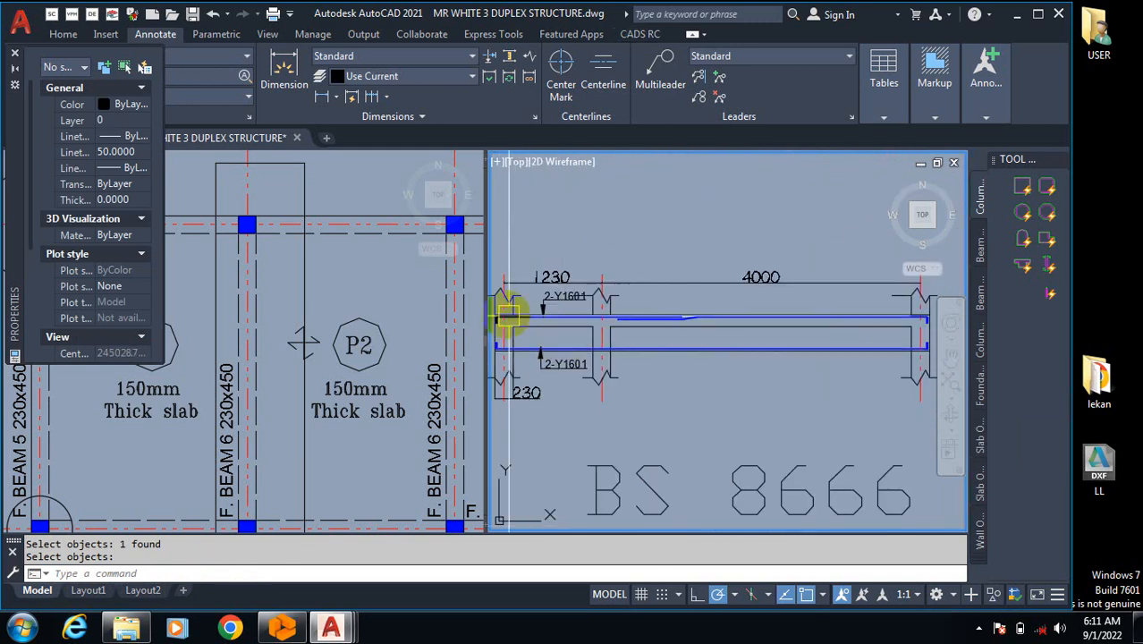
scroll(567, 311, up, 4)
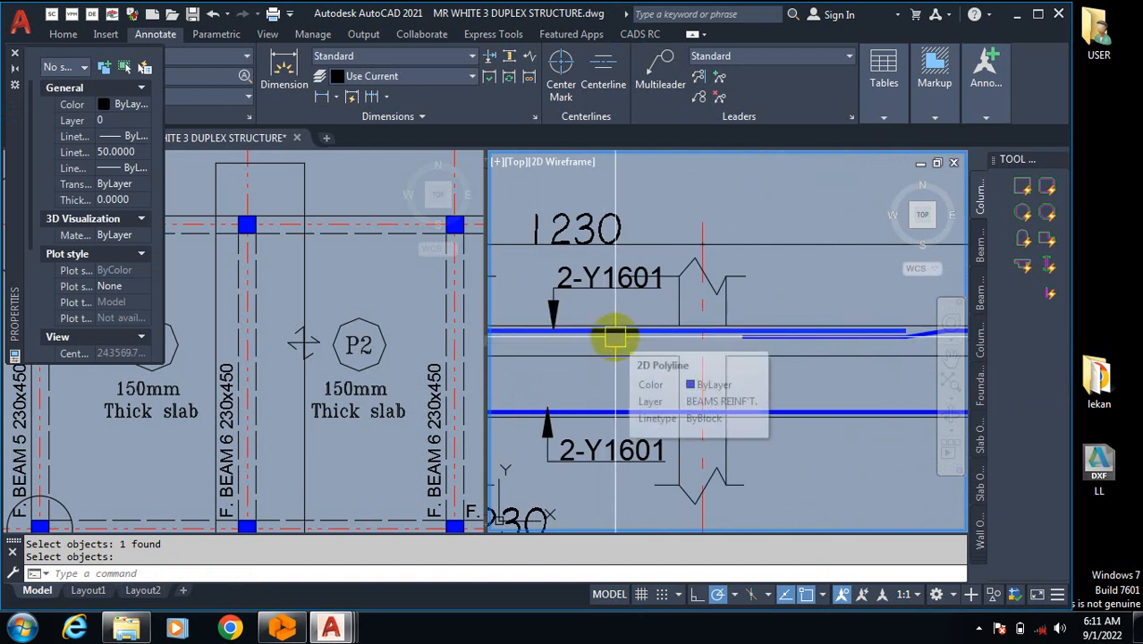
scroll(614, 335, down, 4)
scroll(769, 349, up, 4)
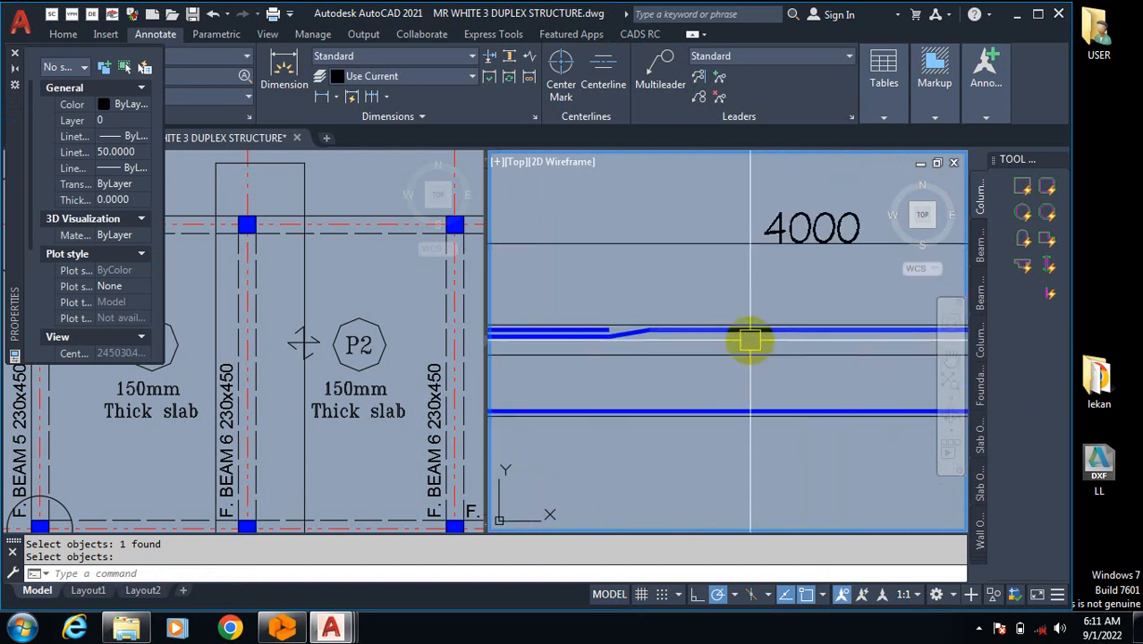
scroll(595, 317, down, 4)
scroll(556, 324, up, 4)
Step: Copy the top 2-Y1601 bar label with its leader arrow from the 1230 span horizontally onto the top bar of the 4000 span
text(co)
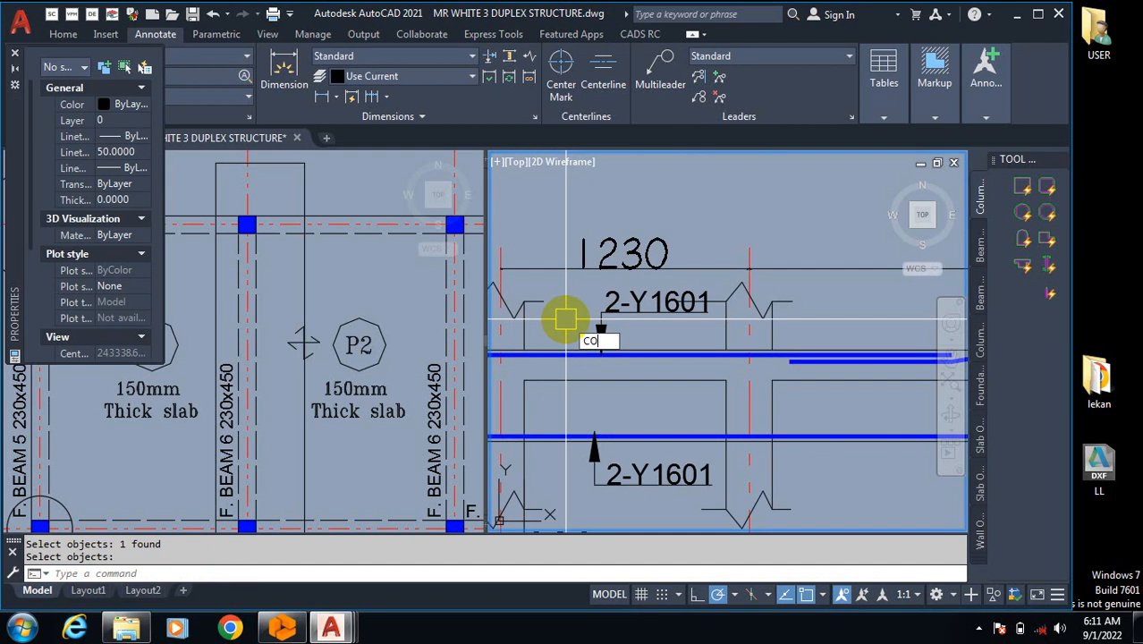
key(Return)
scroll(659, 250, up, 3)
click(731, 212)
click(614, 376)
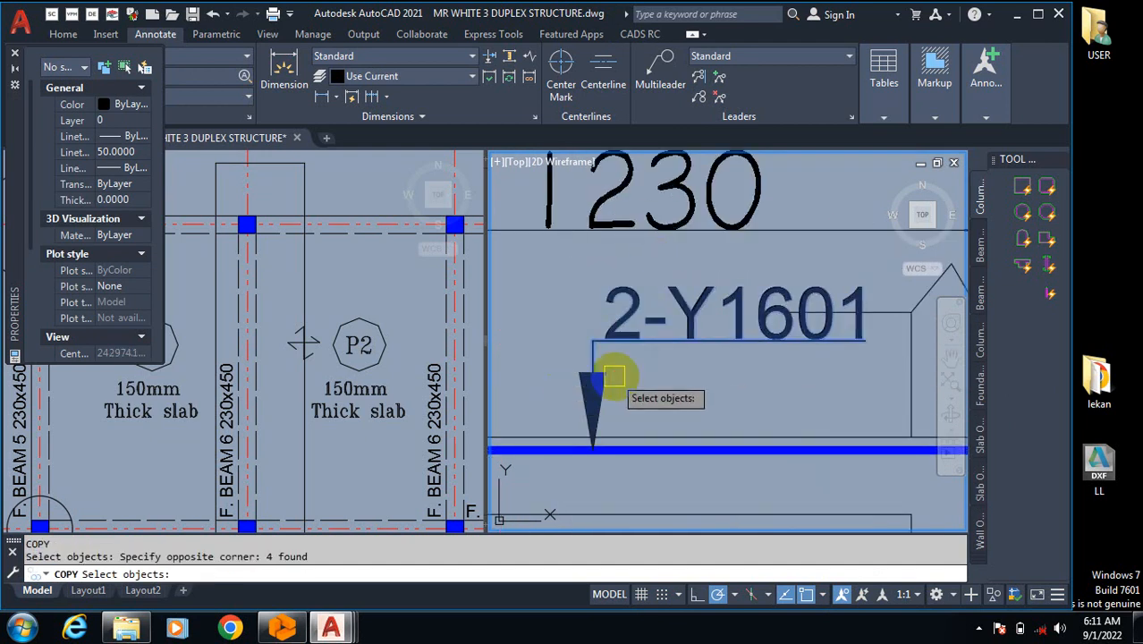
key(Return)
click(593, 418)
scroll(516, 373, down, 4)
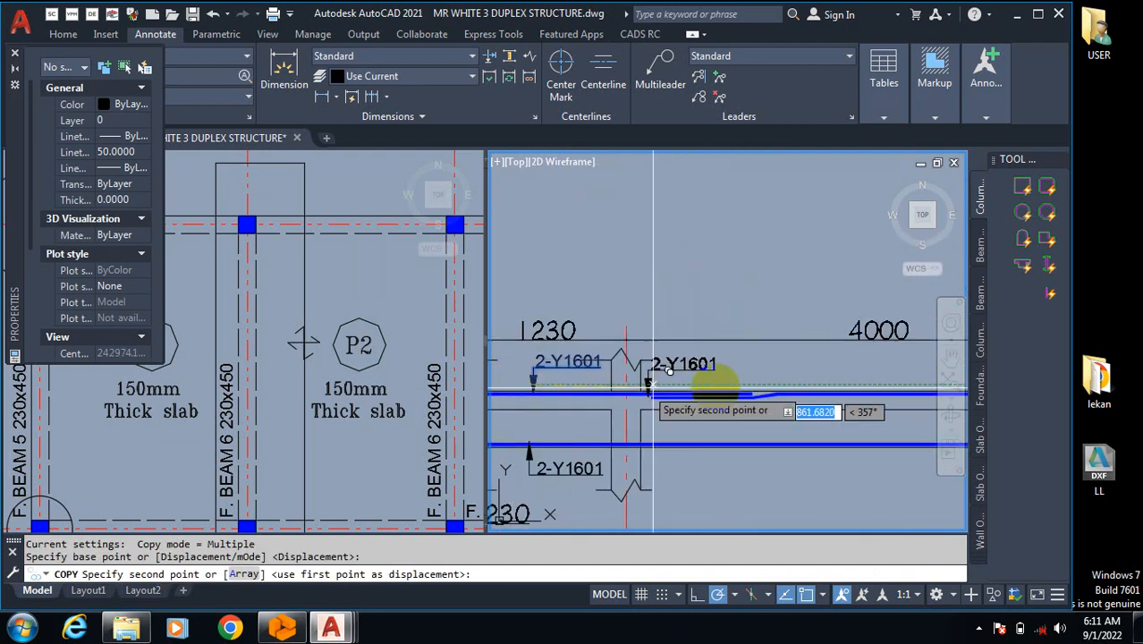
scroll(845, 387, up, 3)
click(871, 385)
scroll(879, 384, down, 4)
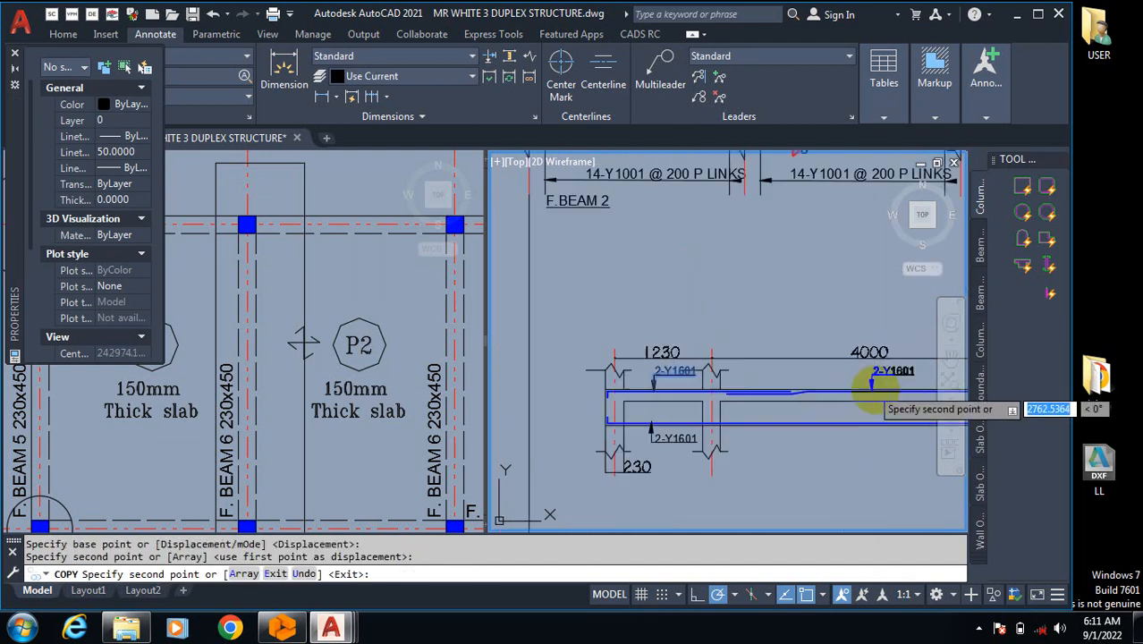
key(Escape)
Step: Change the top bar label in the 1230 span to 3-Y1601
scroll(662, 383, up, 4)
text(TEXT)
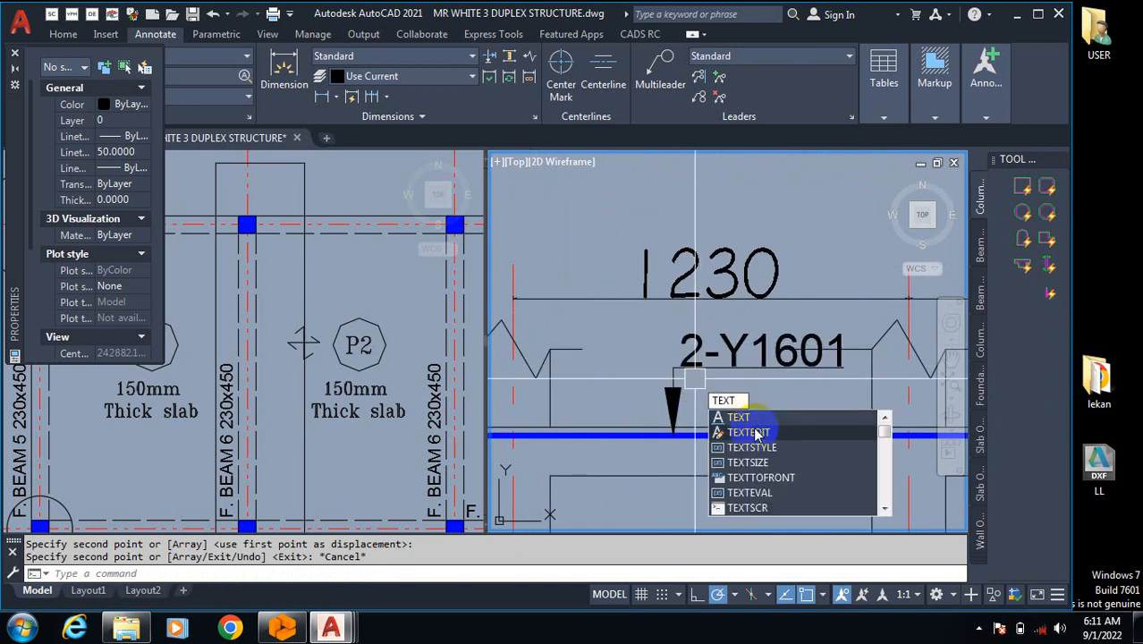
click(758, 433)
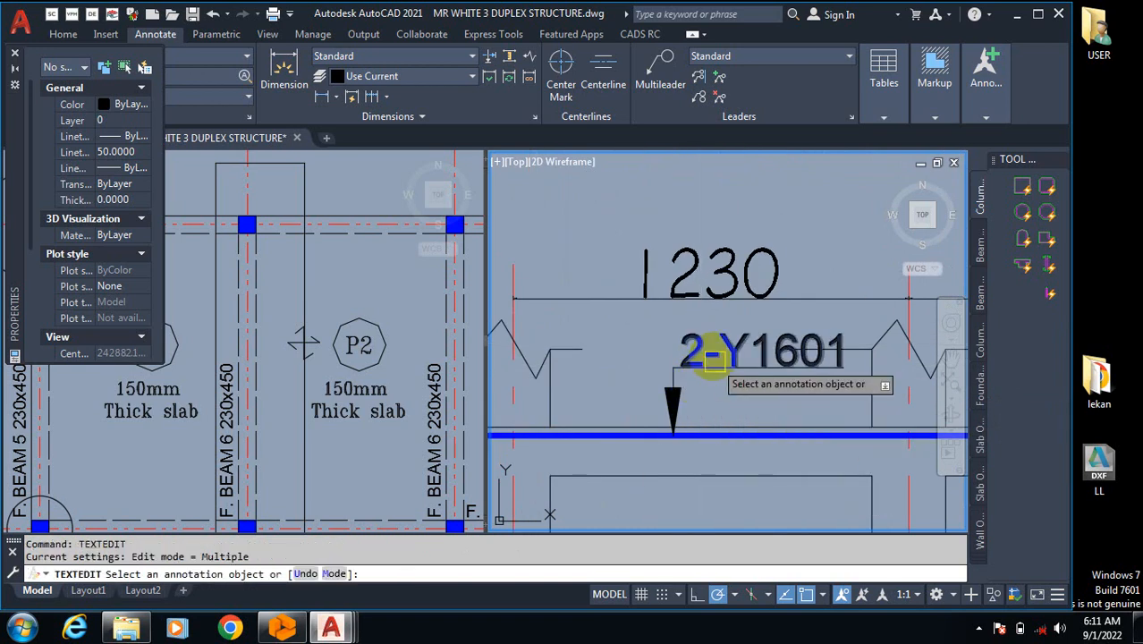
click(690, 353)
drag(703, 349, 677, 343)
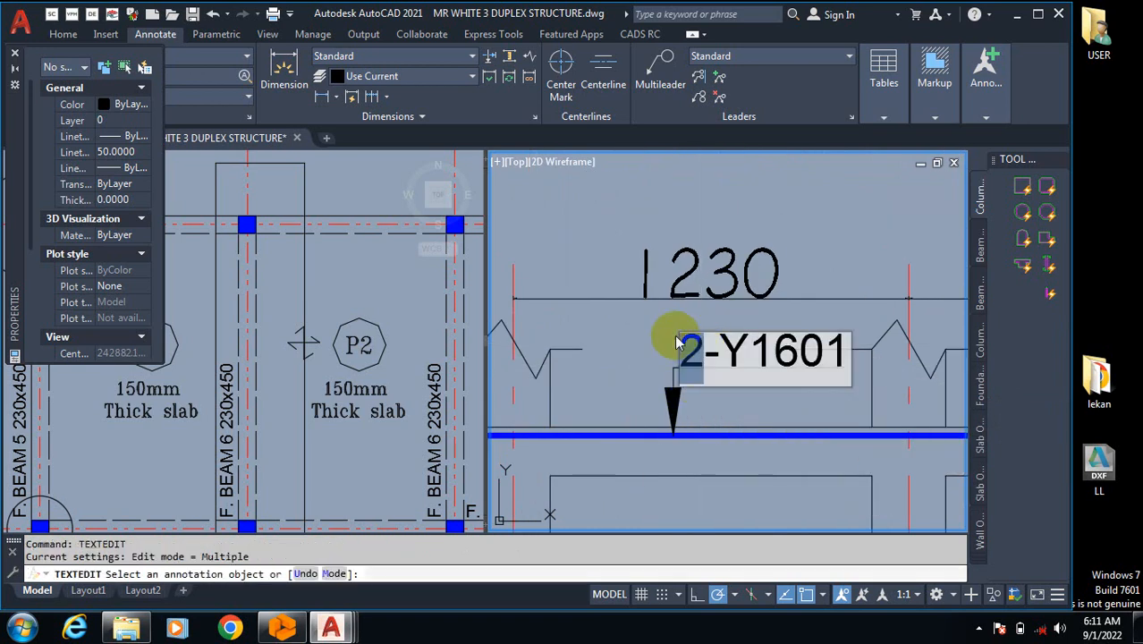
text(3)
click(595, 335)
scroll(617, 447, down, 4)
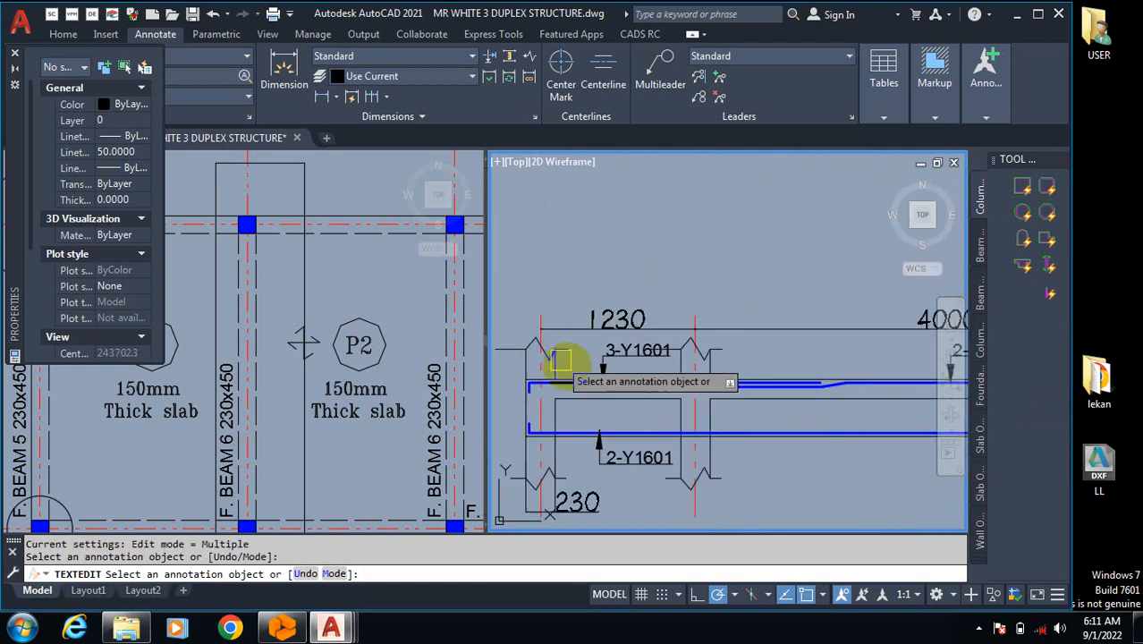
Step: Change the copied top bar label in the 4000 span to 2-Y1602
scroll(886, 348, up, 5)
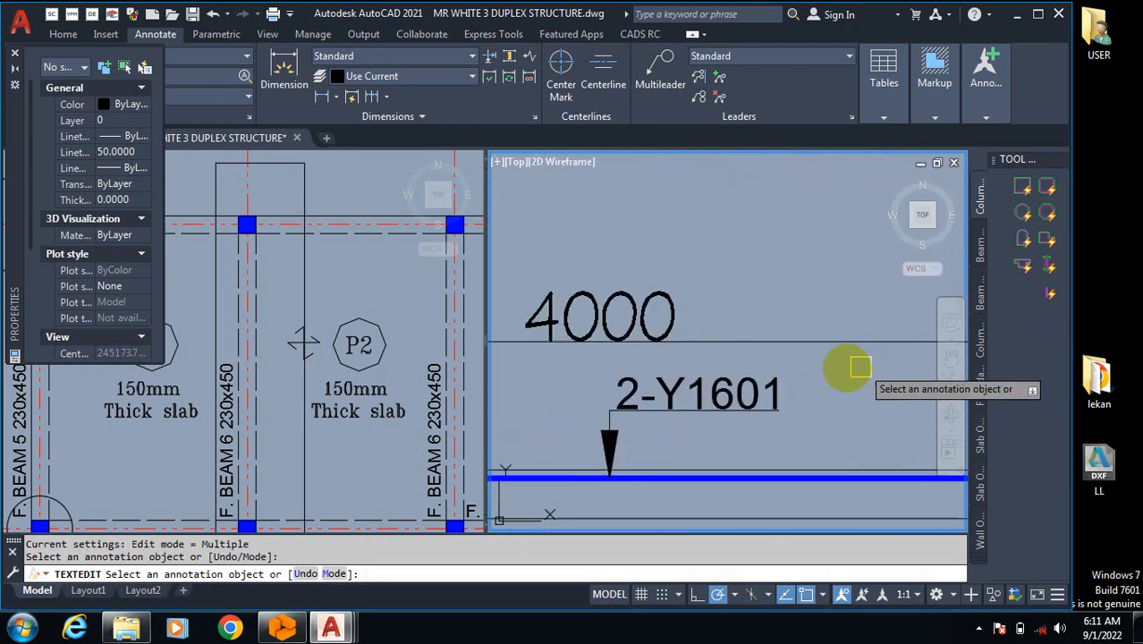
click(760, 393)
drag(761, 394, 798, 397)
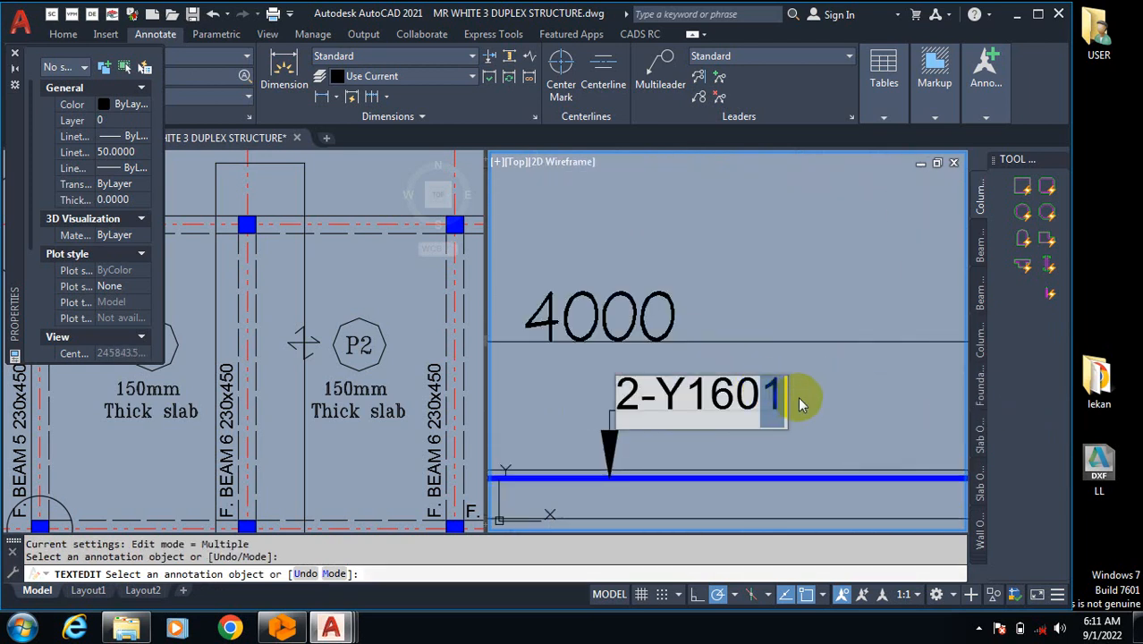
text(2)
click(829, 378)
scroll(736, 391, down, 4)
Step: Change the bottom bar label in the 1230 span to 2-Y1603 and finish editing text
scroll(679, 388, up, 6)
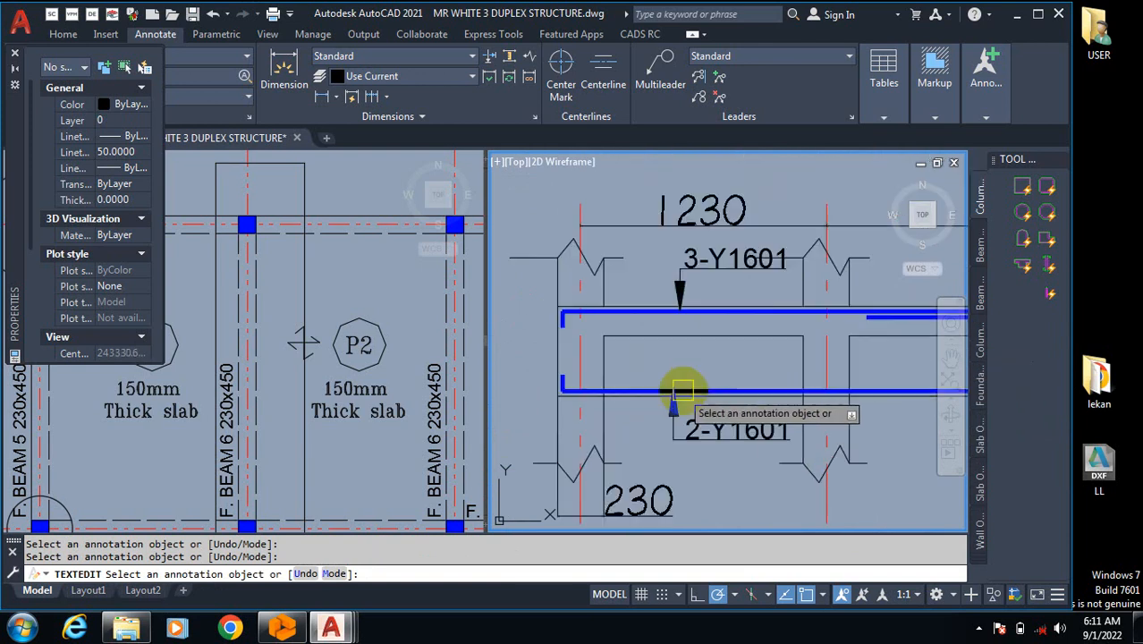
scroll(783, 444, up, 3)
click(783, 398)
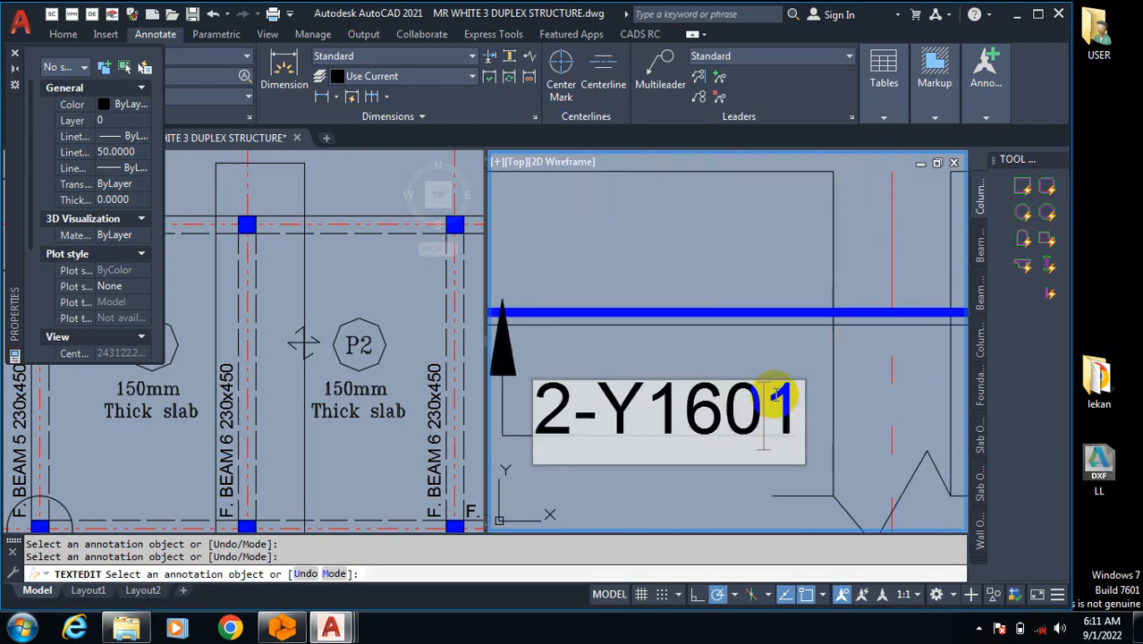
drag(762, 412, 811, 426)
text(3)
click(756, 349)
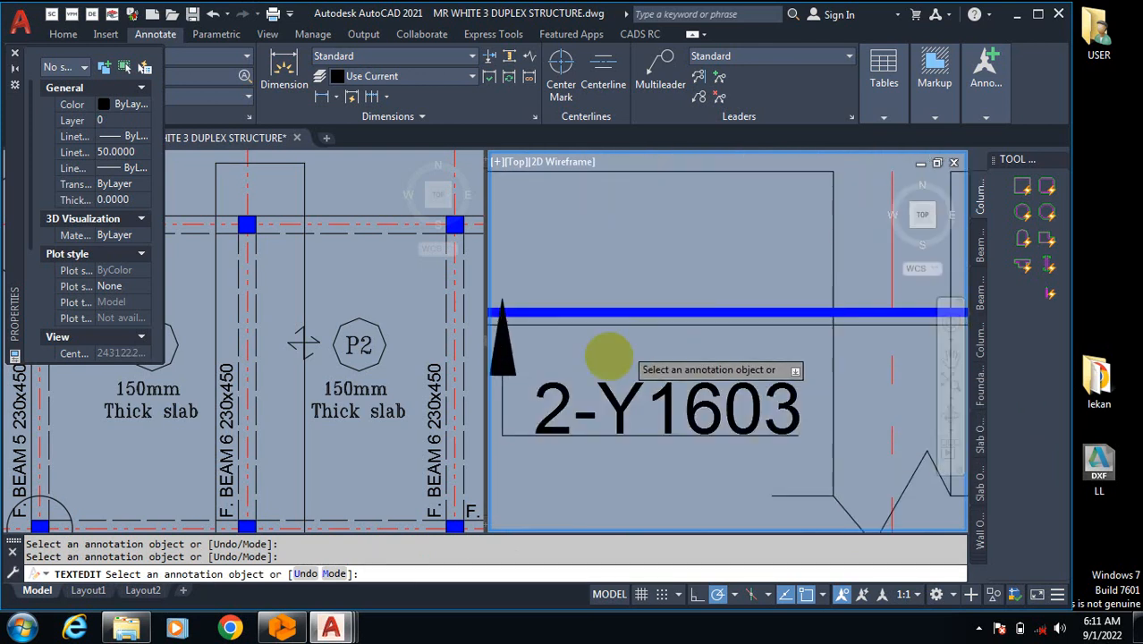
key(Escape)
scroll(709, 404, down, 5)
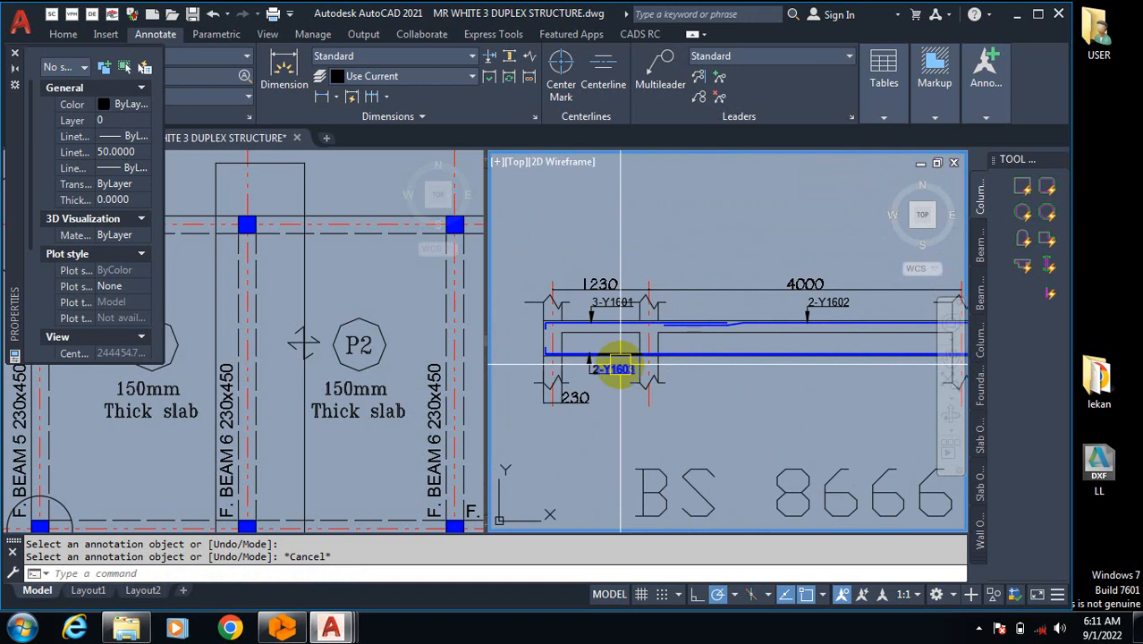
mouse_move(620, 363)
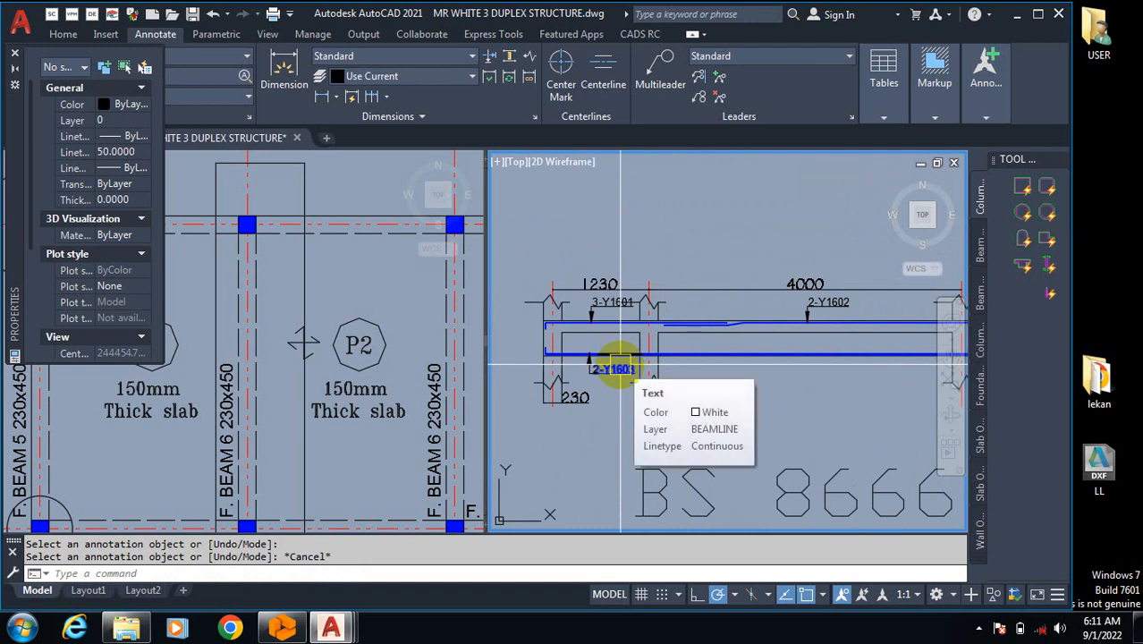
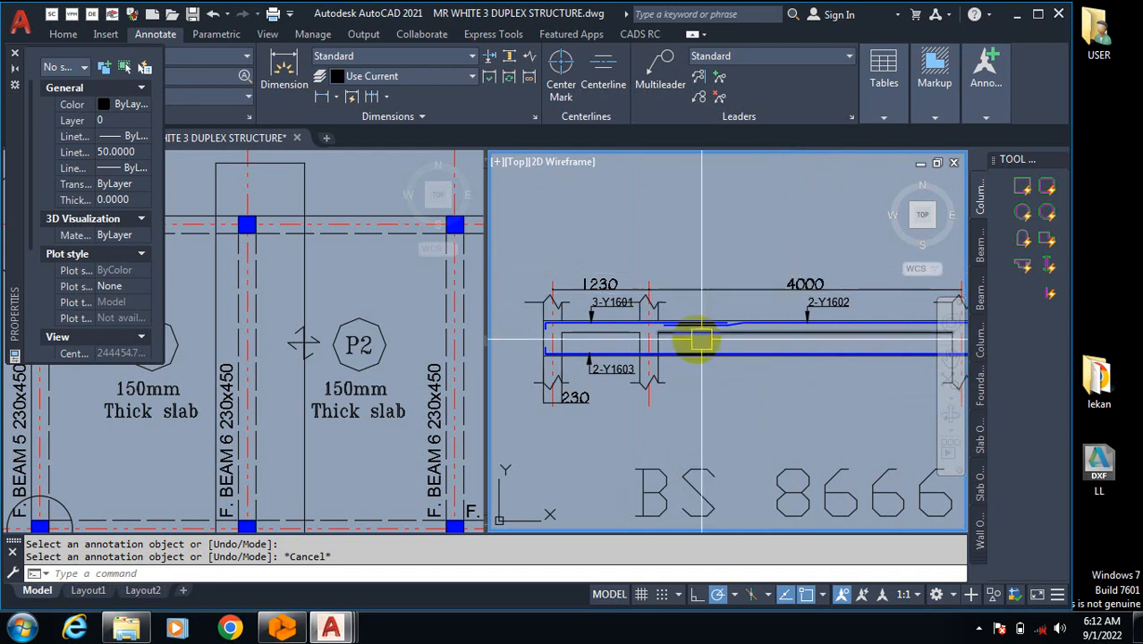
Step: Move the 3-Y1601 label with its leader arrow horizontally toward the outer support, clear of the middle support's break line
scroll(650, 371, down, 4)
scroll(741, 327, up, 4)
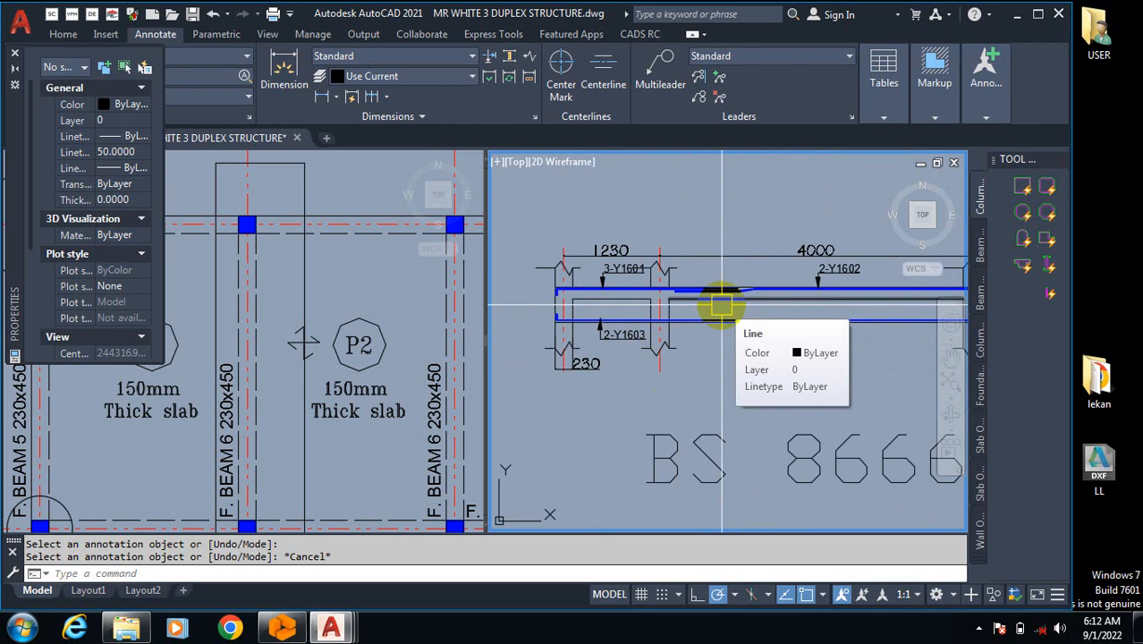
scroll(722, 306, up, 6)
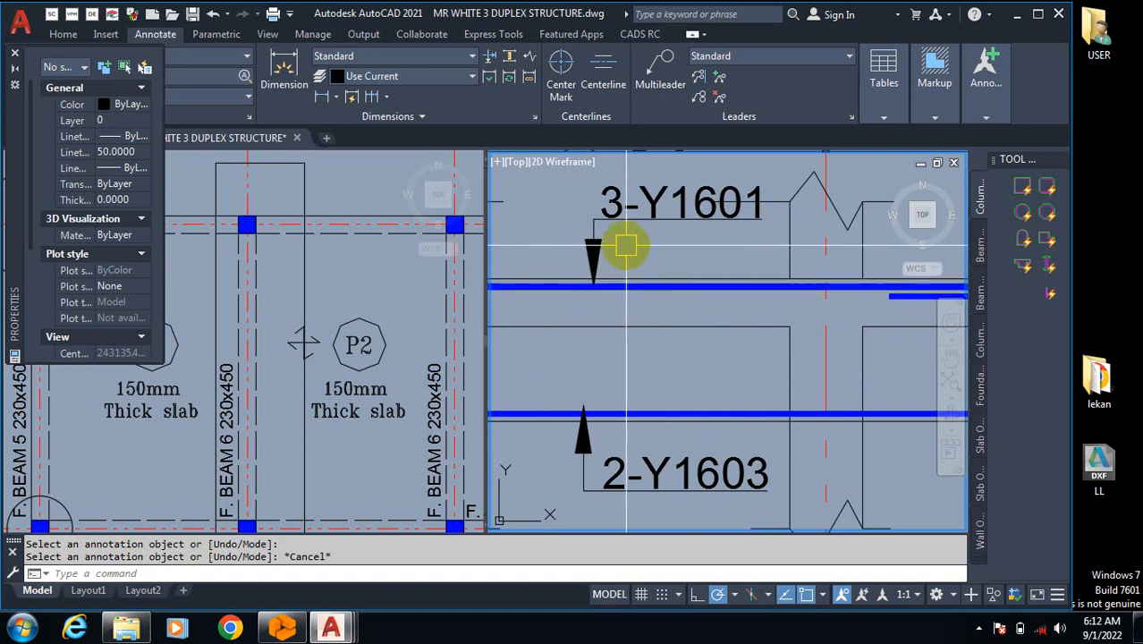
key(Escape)
text(m)
key(Return)
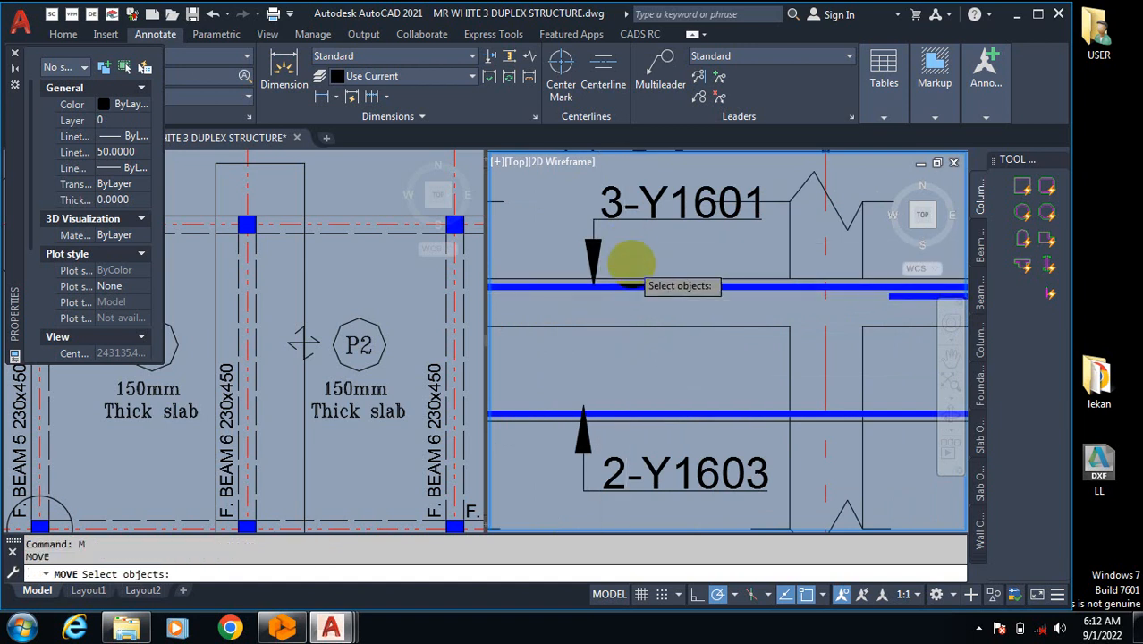
middle_drag(599, 169, 614, 208)
scroll(613, 204, up, 2)
click(694, 214)
click(581, 365)
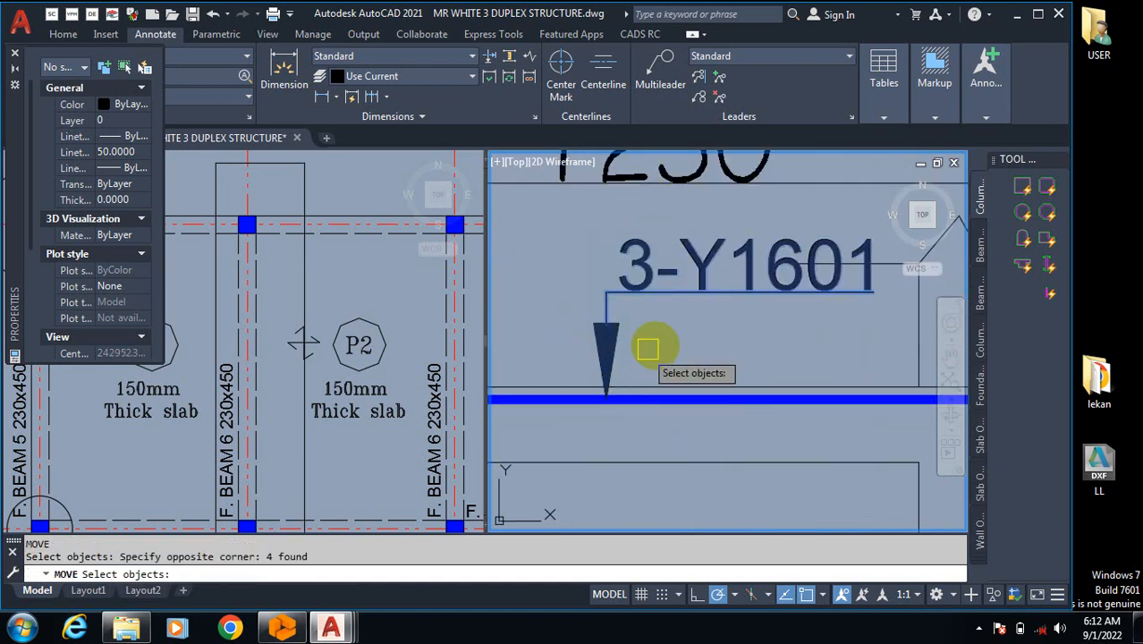
key(Return)
click(859, 343)
click(754, 342)
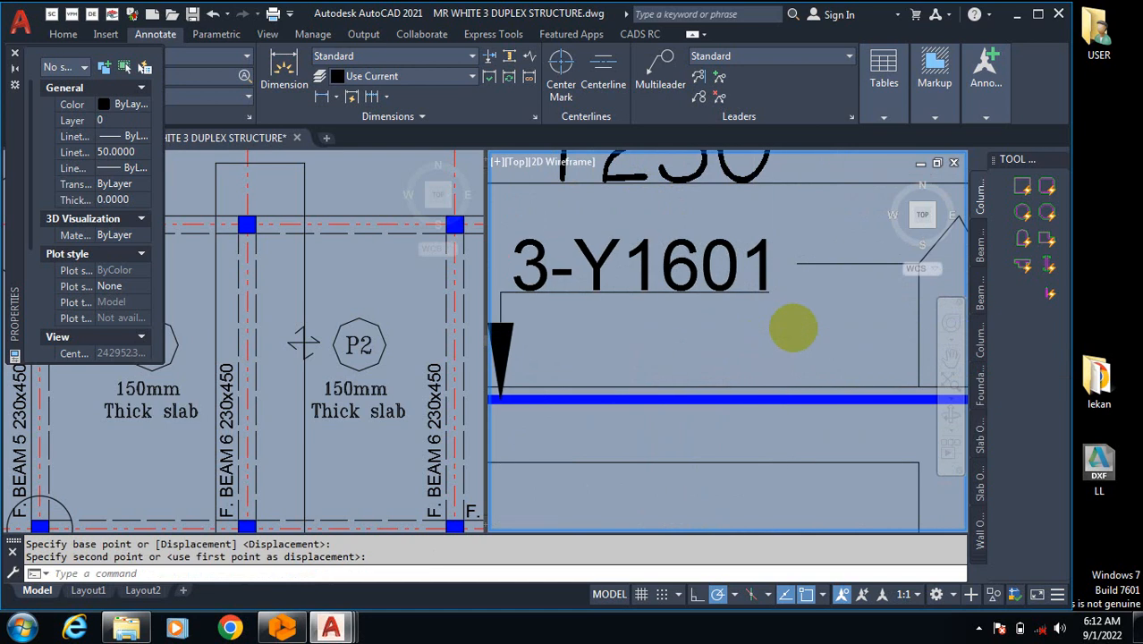
Step: Review the three bar labels, the lap and the support area along the two-span beam
scroll(796, 326, down, 4)
scroll(715, 318, up, 1)
scroll(617, 295, down, 5)
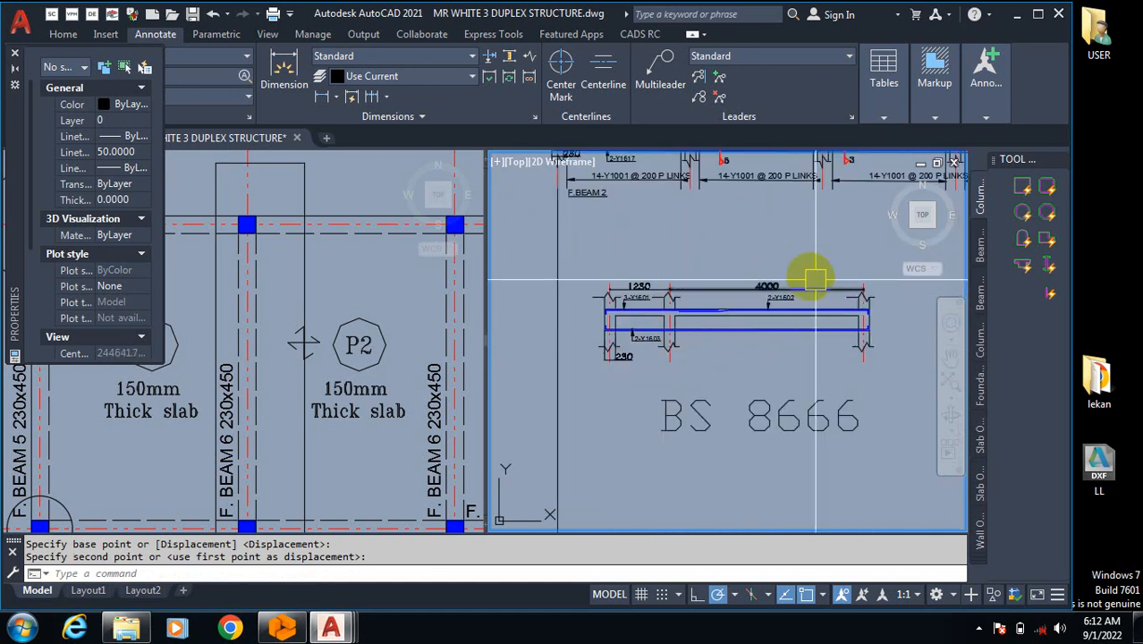
scroll(626, 336, up, 1)
scroll(572, 320, up, 4)
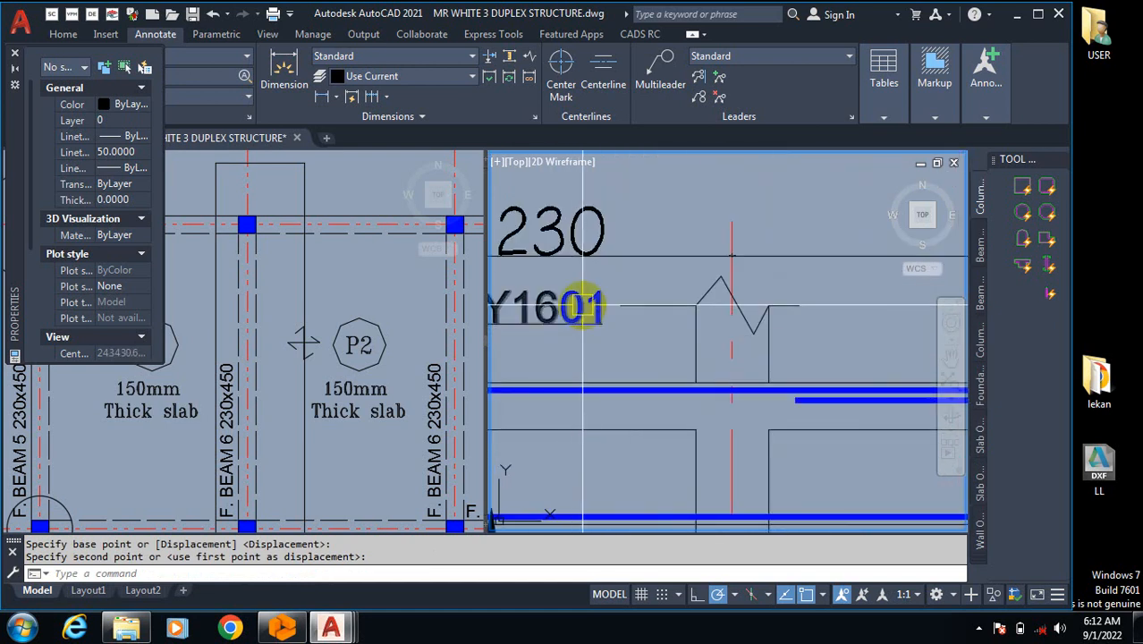
scroll(564, 318, down, 3)
scroll(806, 331, up, 5)
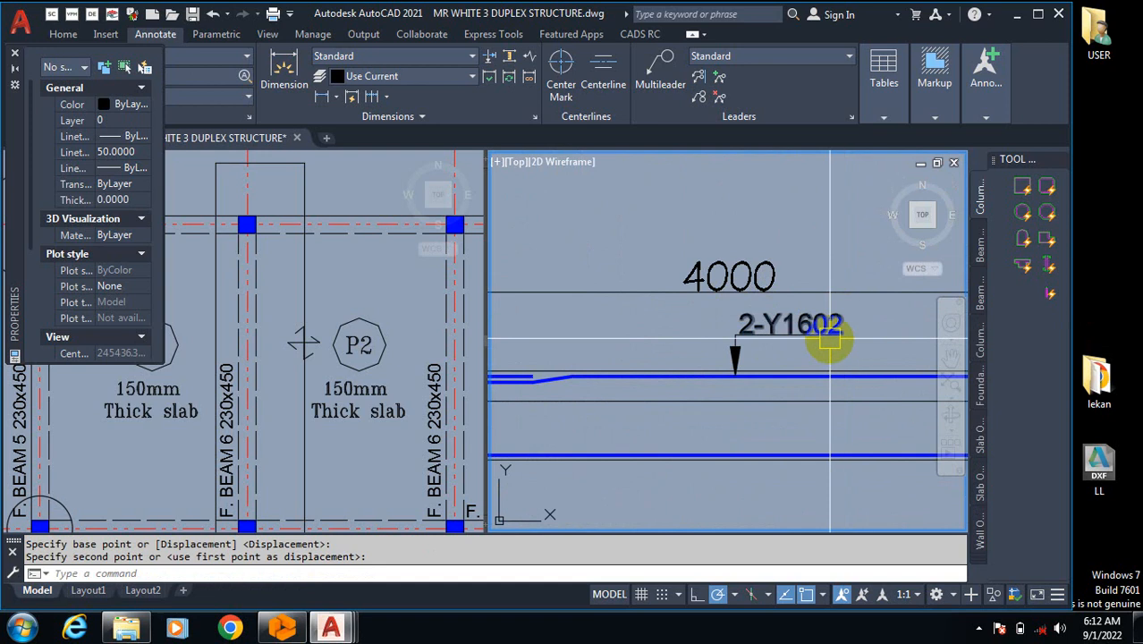
scroll(867, 308, down, 3)
scroll(605, 421, down, 3)
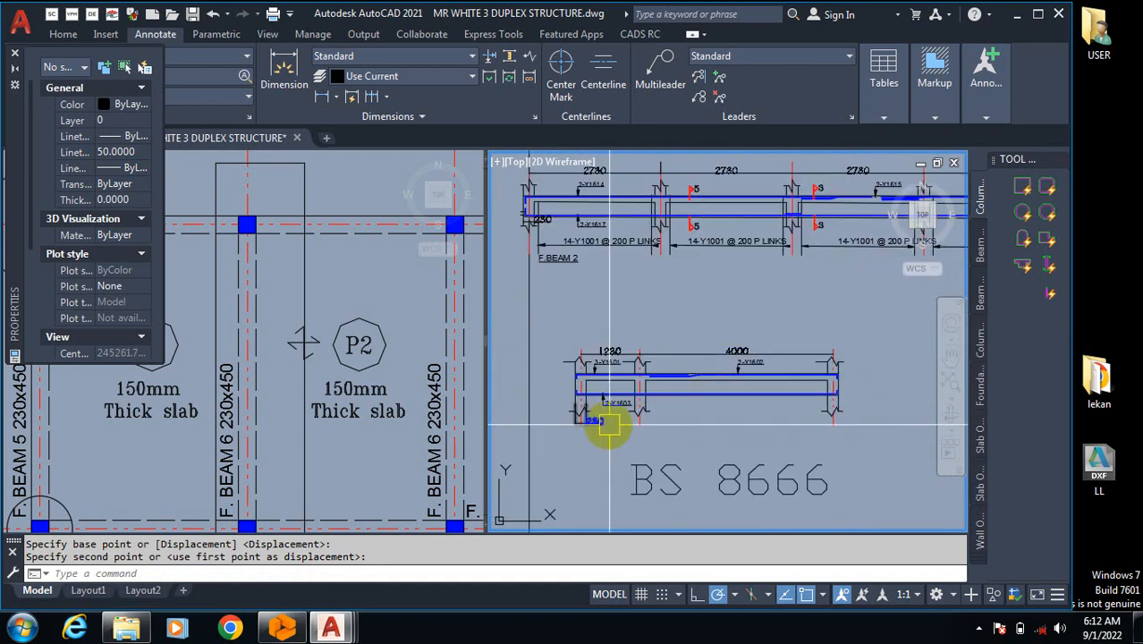
scroll(622, 410, up, 4)
scroll(615, 417, down, 4)
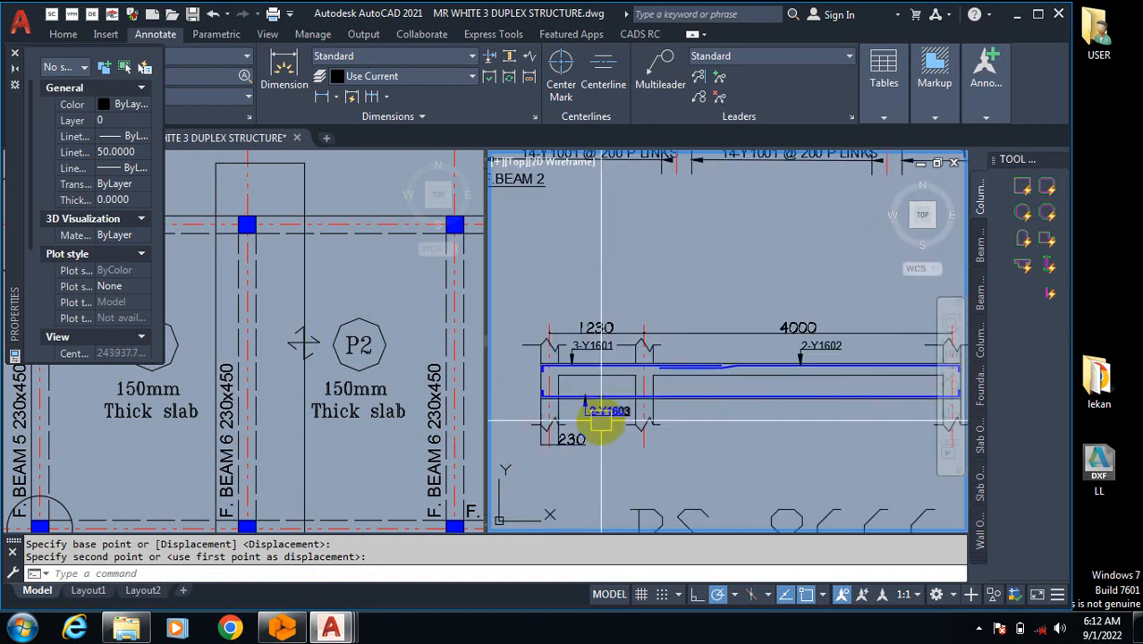
scroll(631, 437, up, 2)
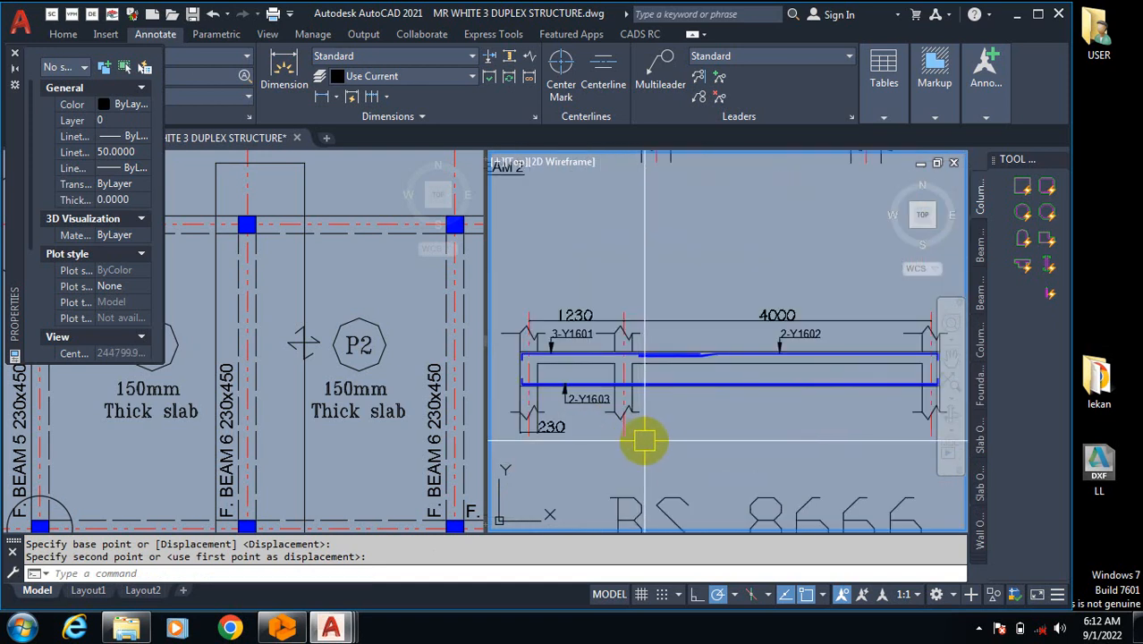
scroll(625, 424, up, 5)
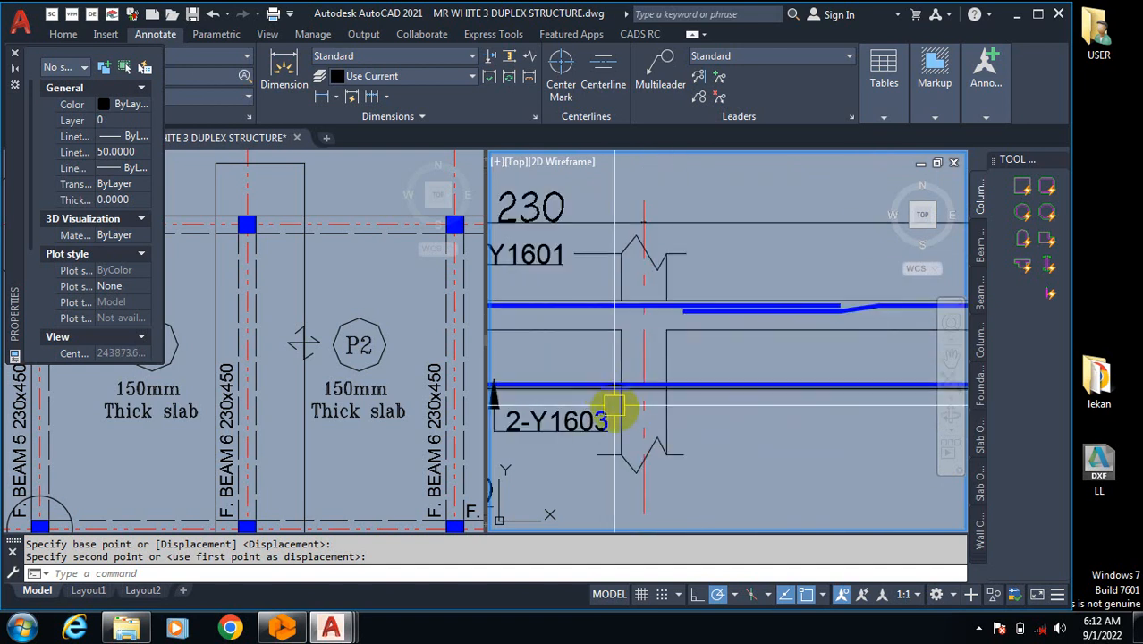
scroll(595, 405, down, 4)
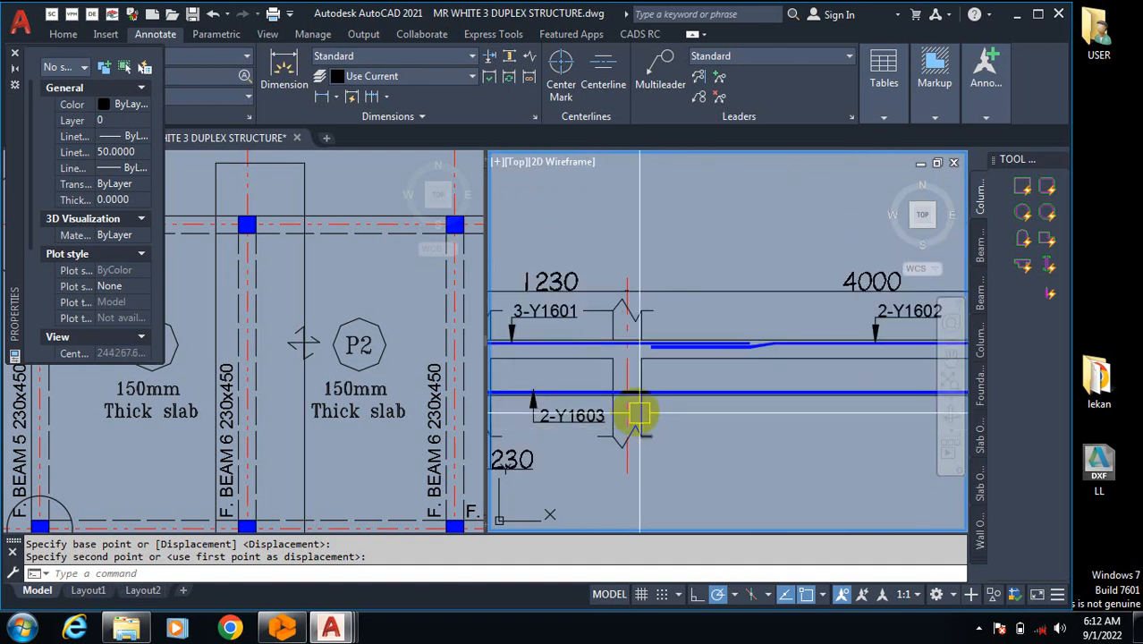
Step: Examine the bottom bar and the lap at the middle support and the bar ends at the 4000 span's outer support
scroll(624, 391, up, 3)
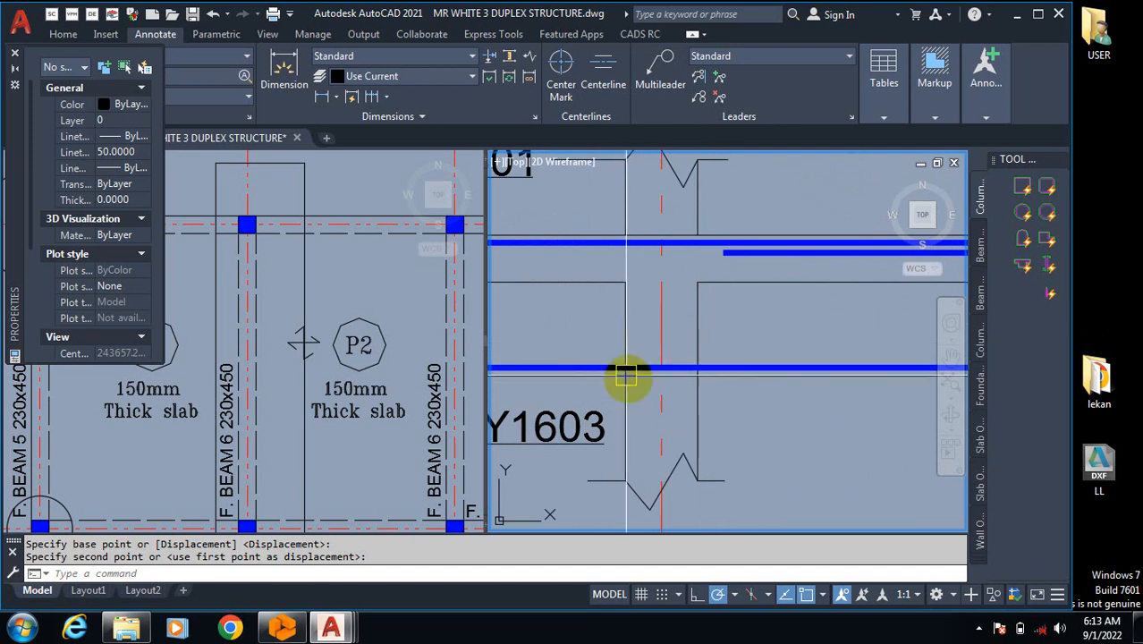
scroll(662, 353, down, 4)
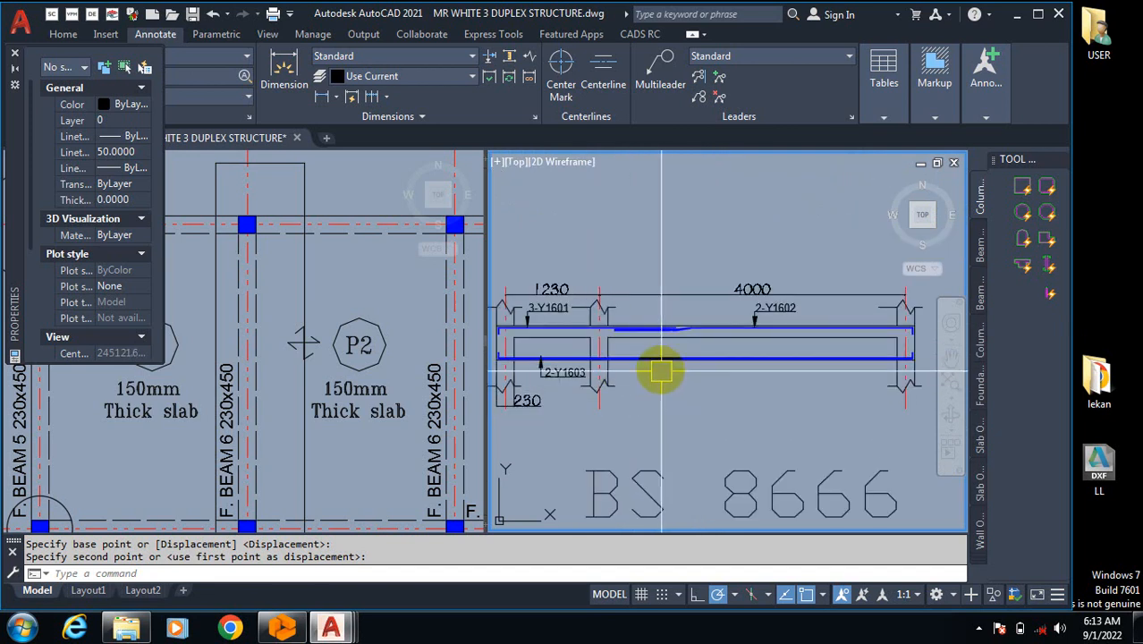
scroll(587, 357, up, 2)
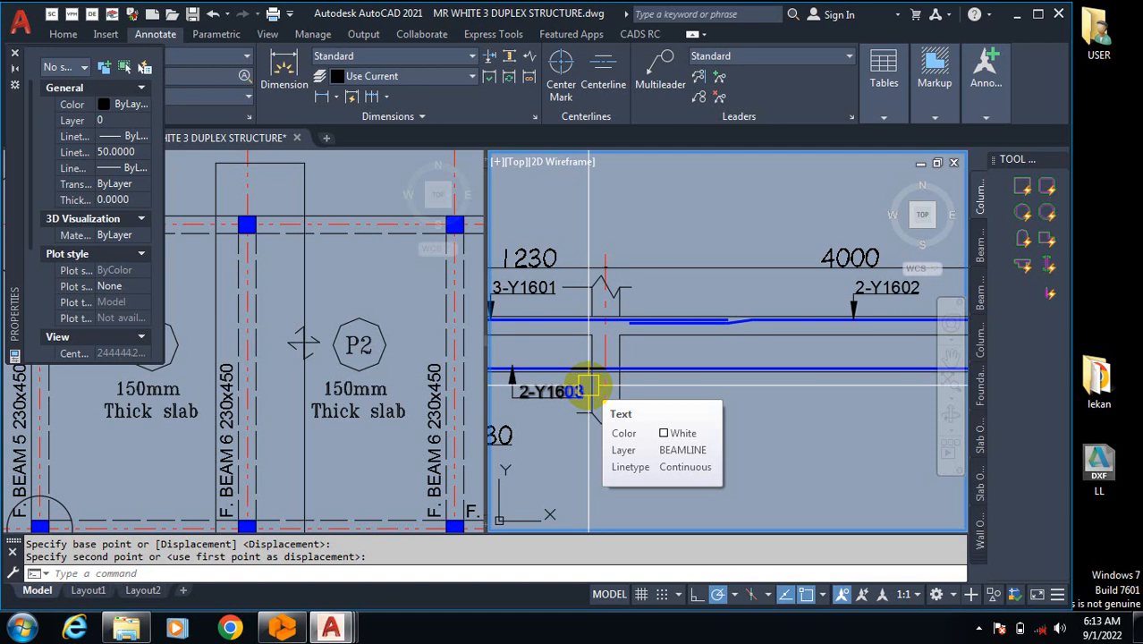
scroll(620, 395, down, 3)
scroll(787, 349, up, 3)
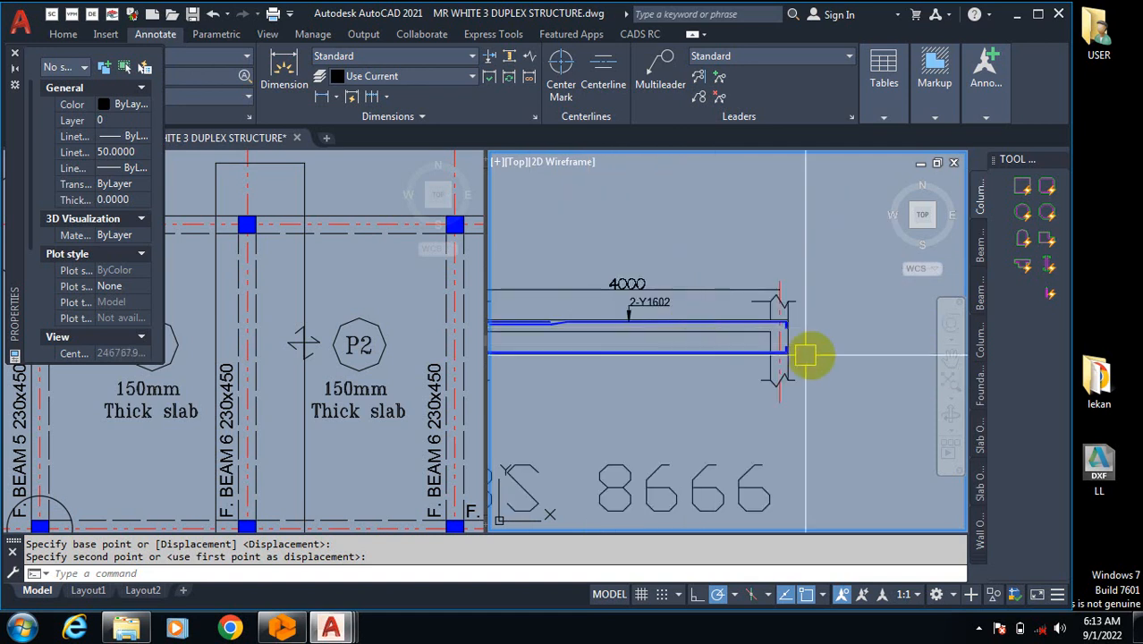
scroll(788, 353, up, 2)
scroll(840, 339, down, 5)
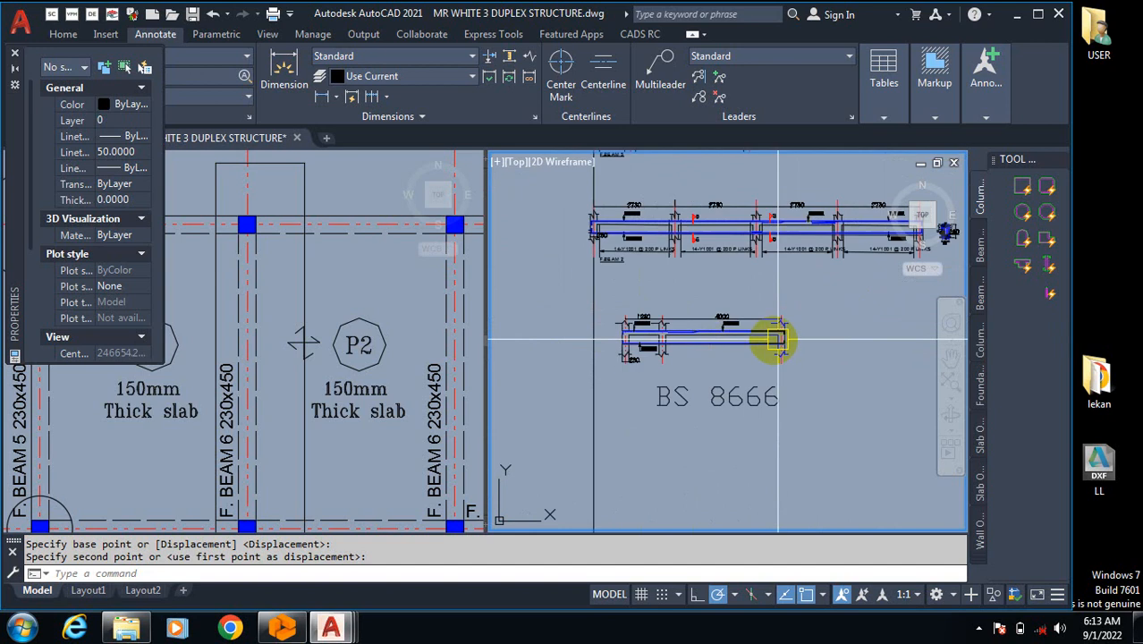
scroll(680, 335, up, 4)
scroll(576, 333, up, 2)
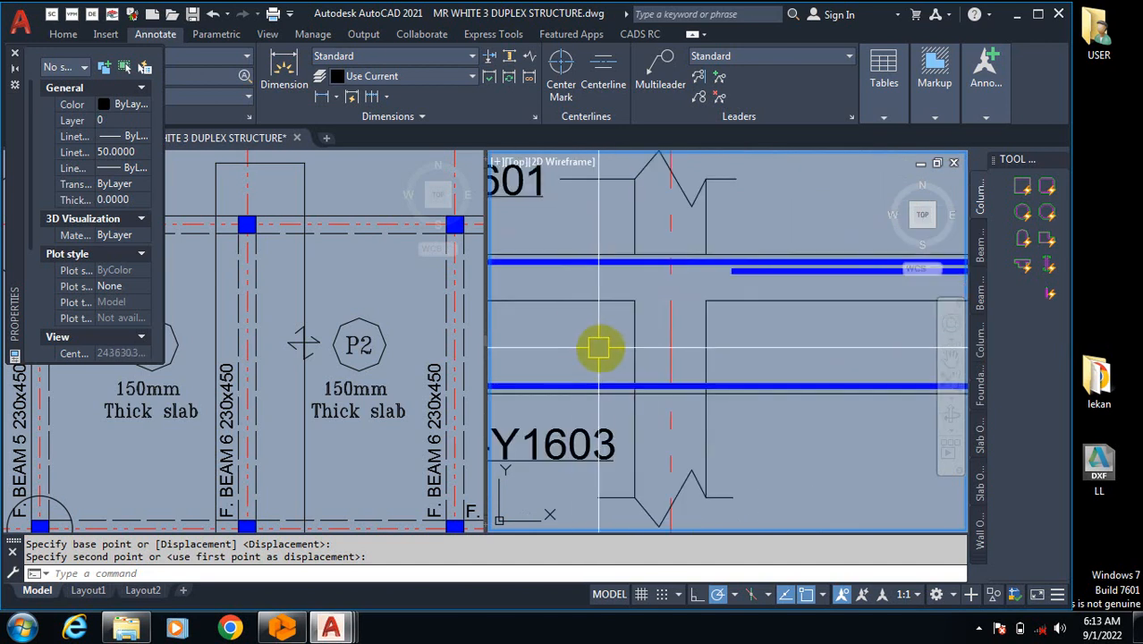
Step: Inspect the bent ends of the top and bottom bars at the 230-wide outer support of the 1230 span
scroll(607, 370, down, 4)
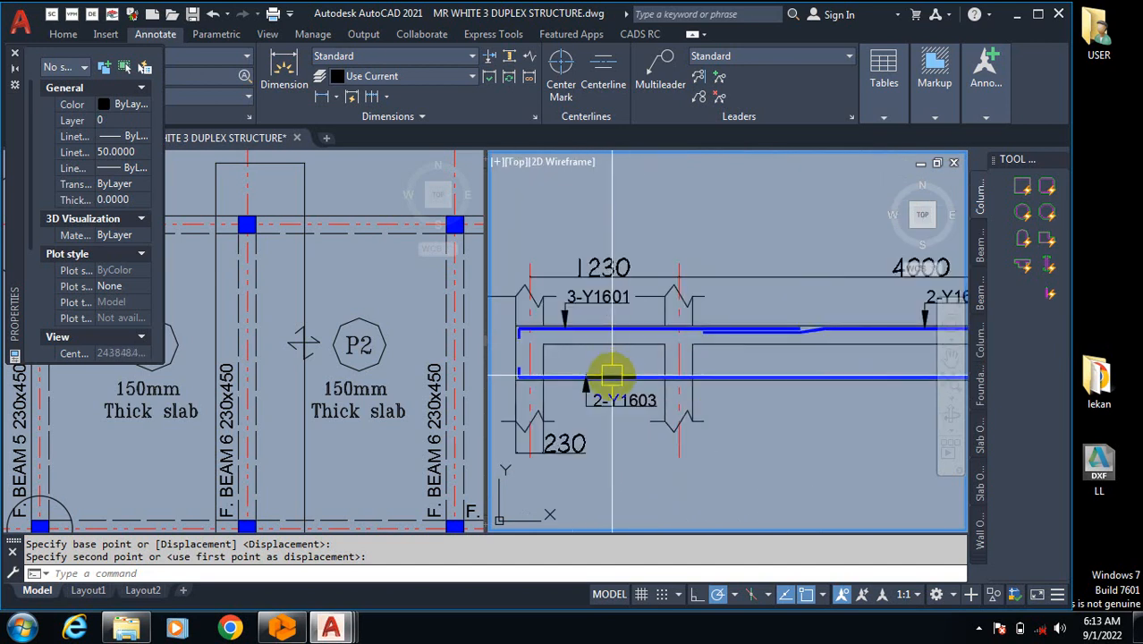
scroll(501, 378, up, 2)
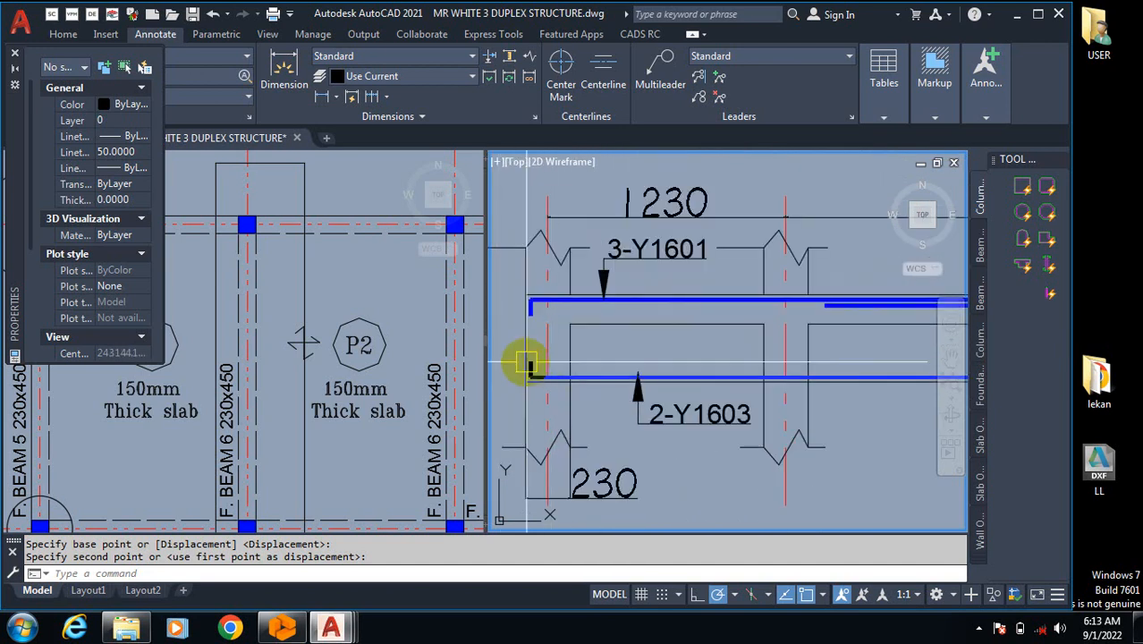
scroll(519, 377, up, 2)
scroll(522, 379, up, 2)
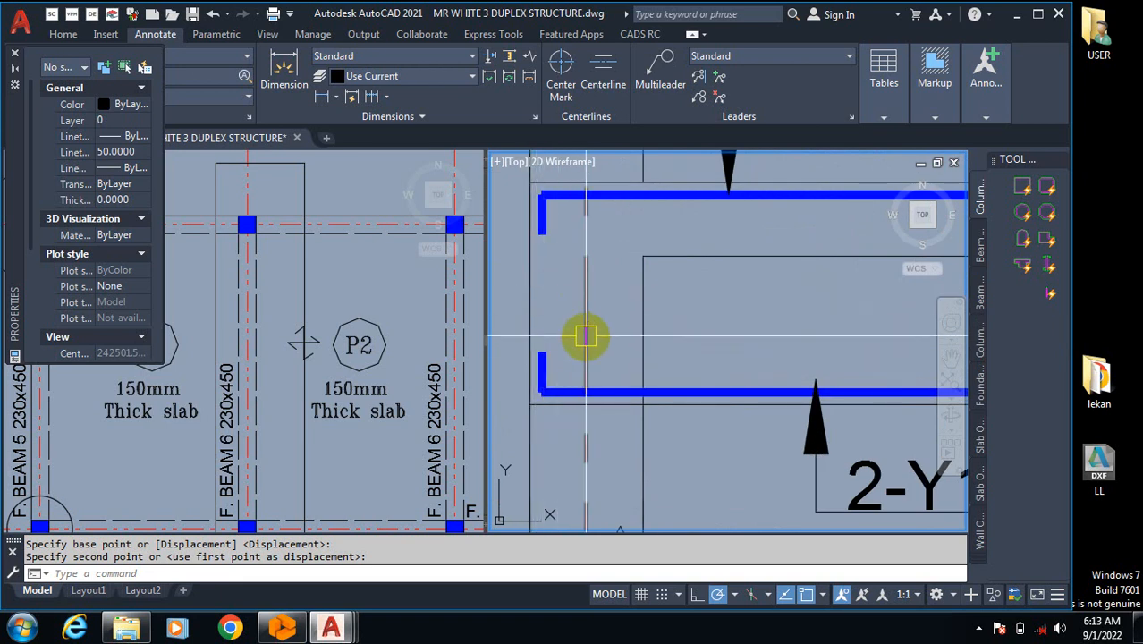
scroll(549, 294, down, 3)
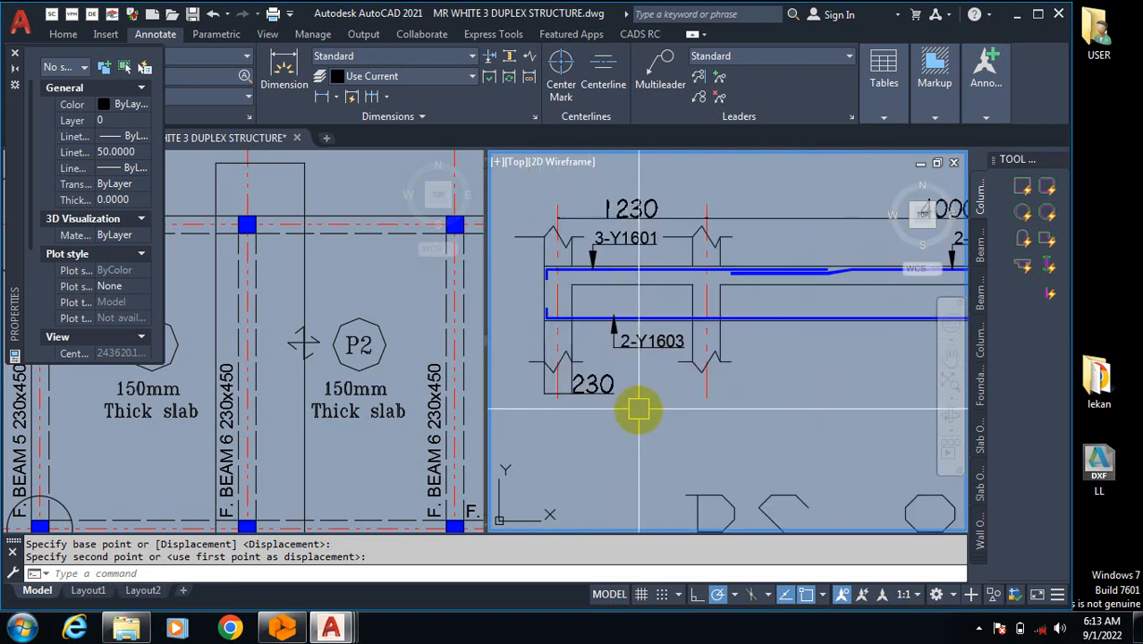
scroll(711, 439, down, 2)
scroll(633, 357, up, 3)
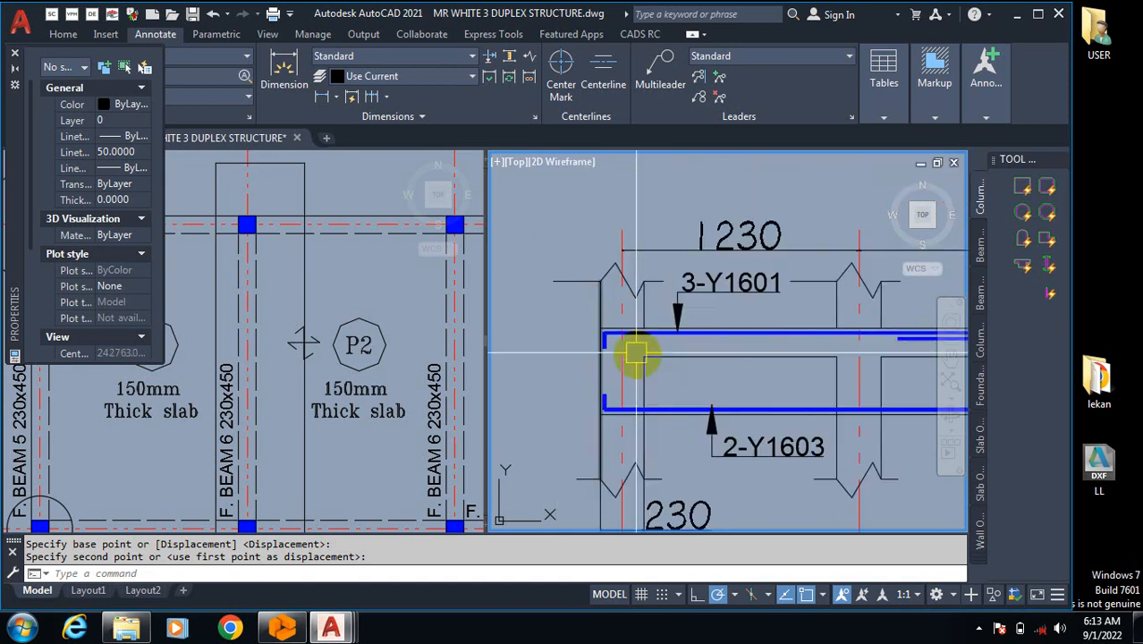
scroll(566, 479, up, 3)
scroll(566, 385, down, 3)
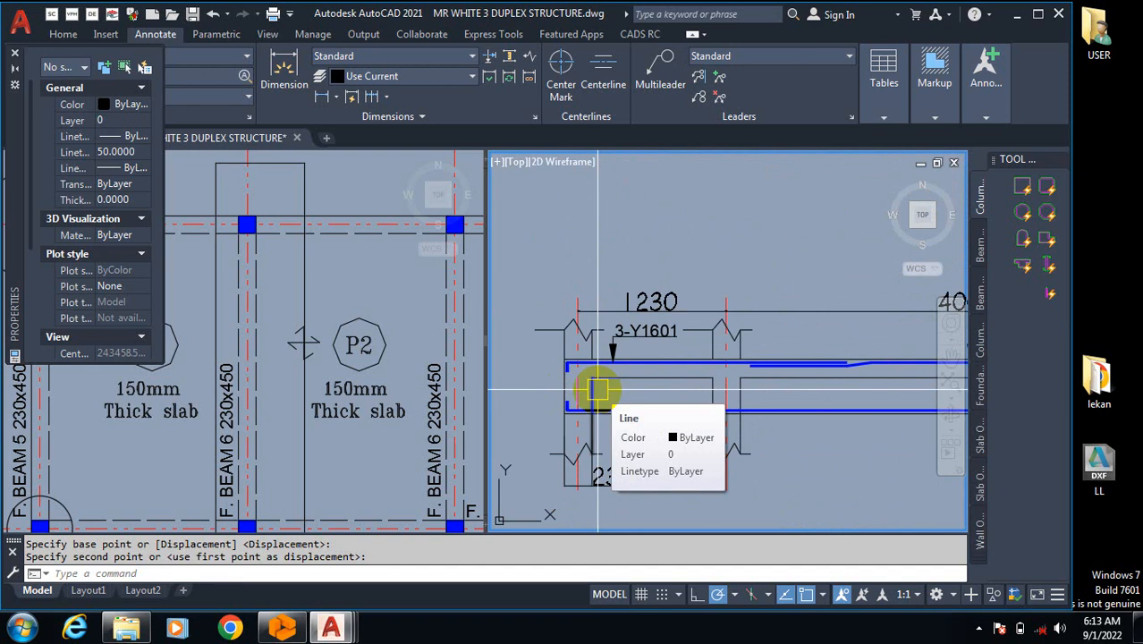
scroll(598, 389, up, 2)
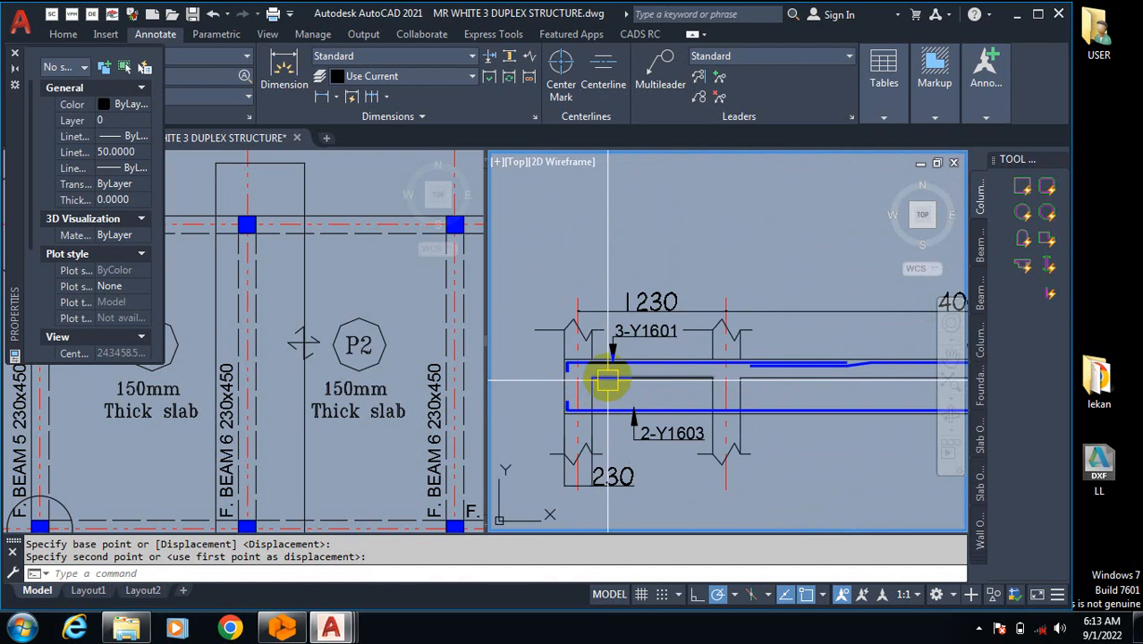
scroll(604, 378, down, 4)
scroll(566, 385, up, 2)
scroll(595, 331, up, 4)
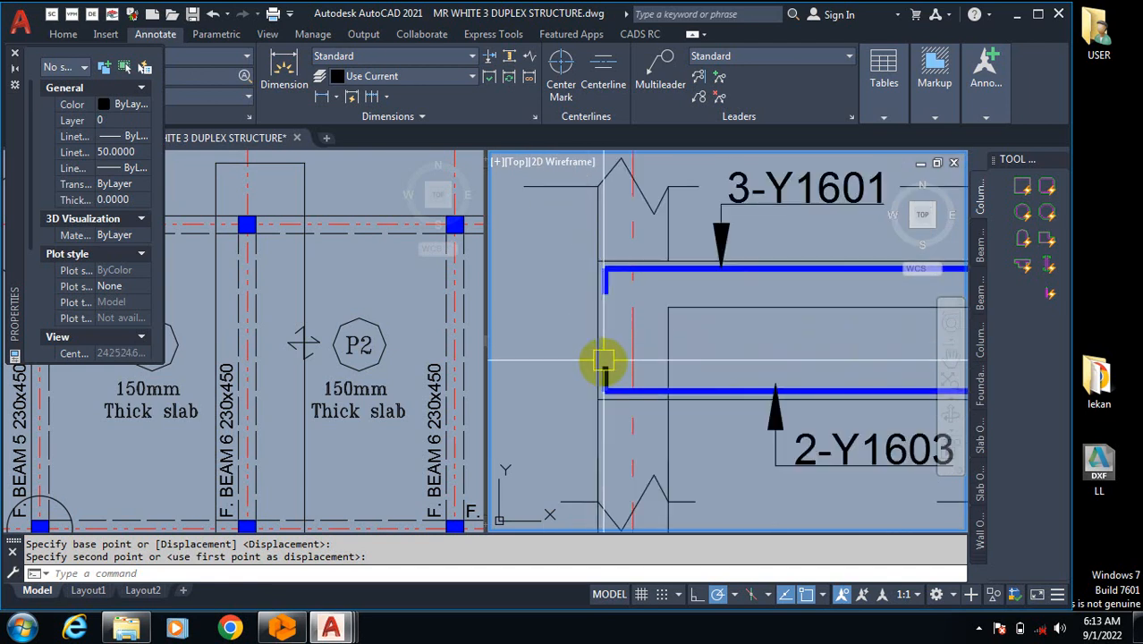
Step: Measure the upward bend at the left end of the 2-Y1603 bottom bar with a linear dimension, without placing it
scroll(607, 378, down, 4)
scroll(676, 358, down, 3)
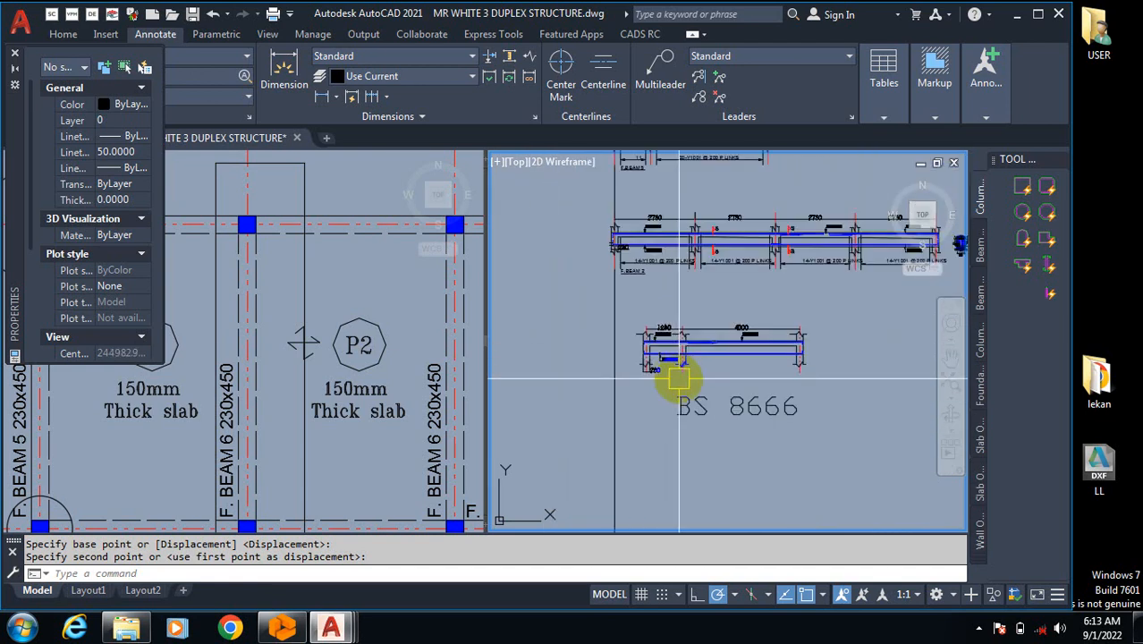
scroll(650, 353, up, 5)
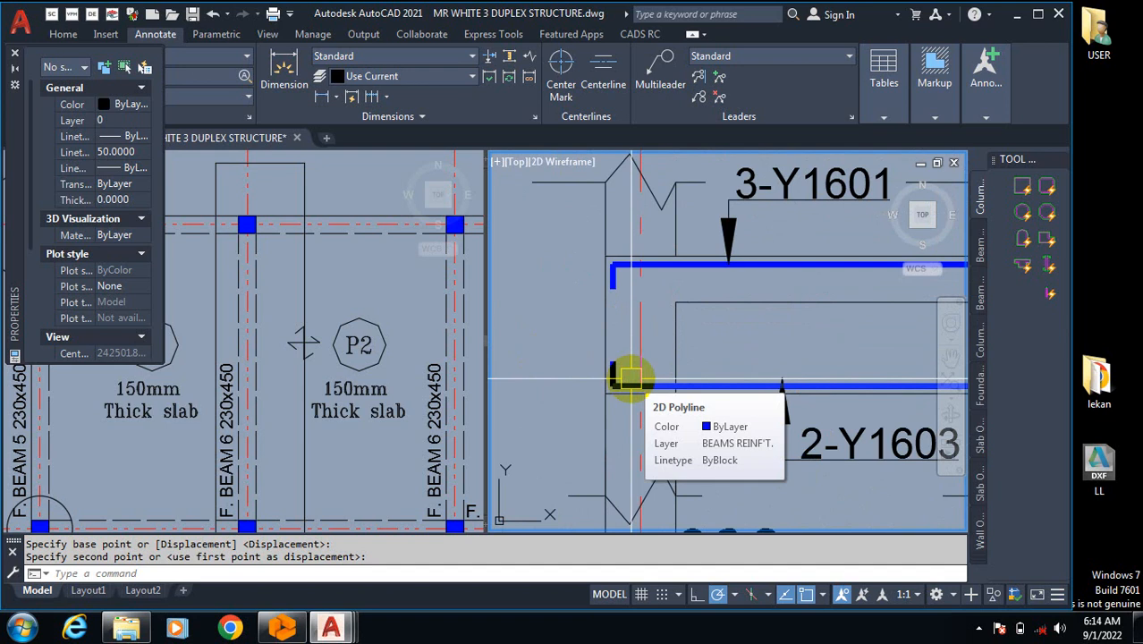
scroll(626, 382, up, 2)
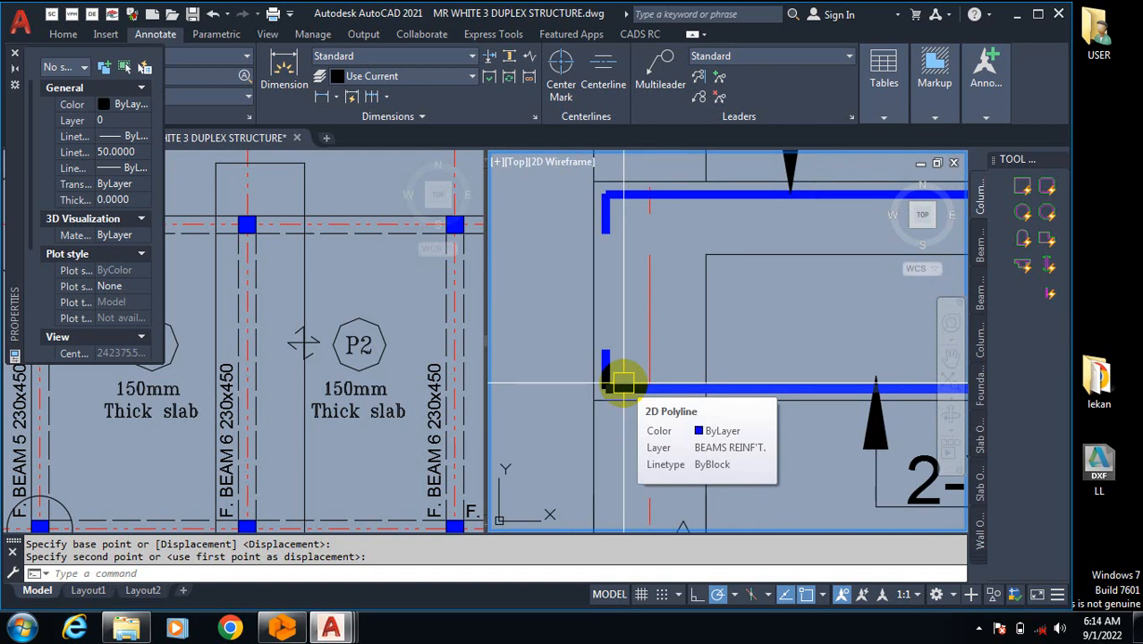
scroll(624, 383, up, 2)
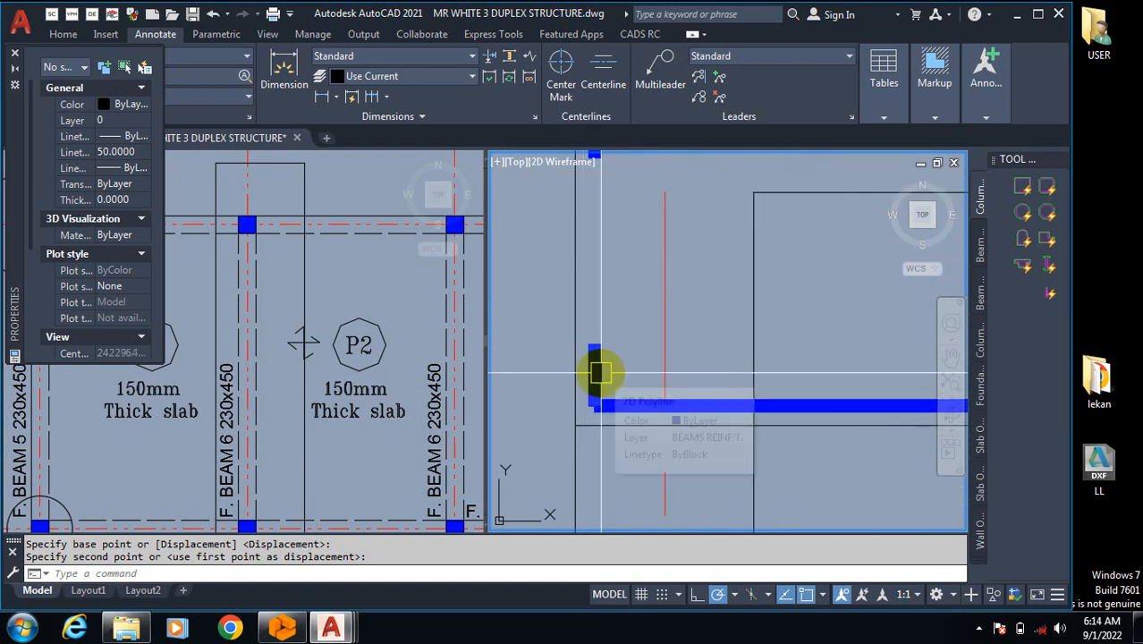
text(LI)
key(Return)
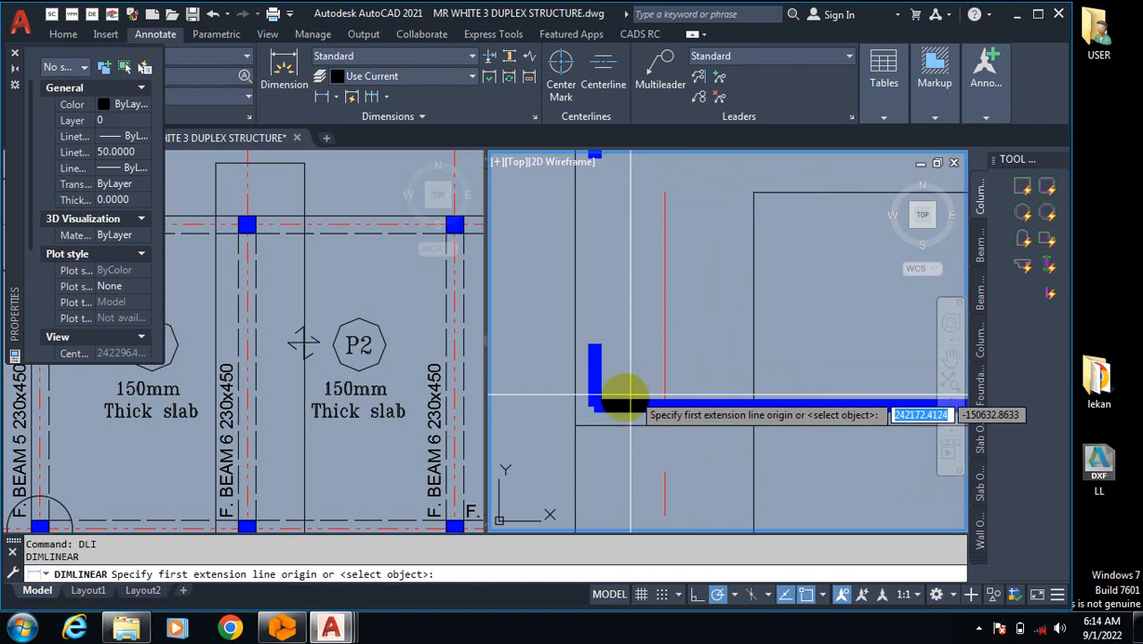
click(590, 402)
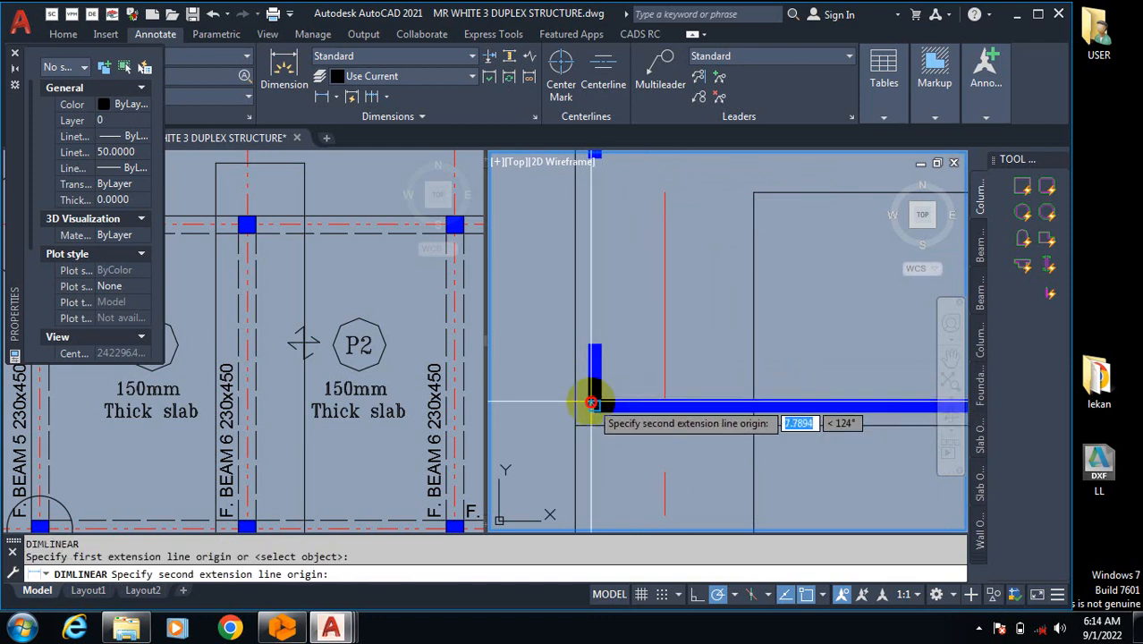
click(593, 346)
scroll(673, 335, down, 4)
key(Escape)
scroll(644, 352, up, 3)
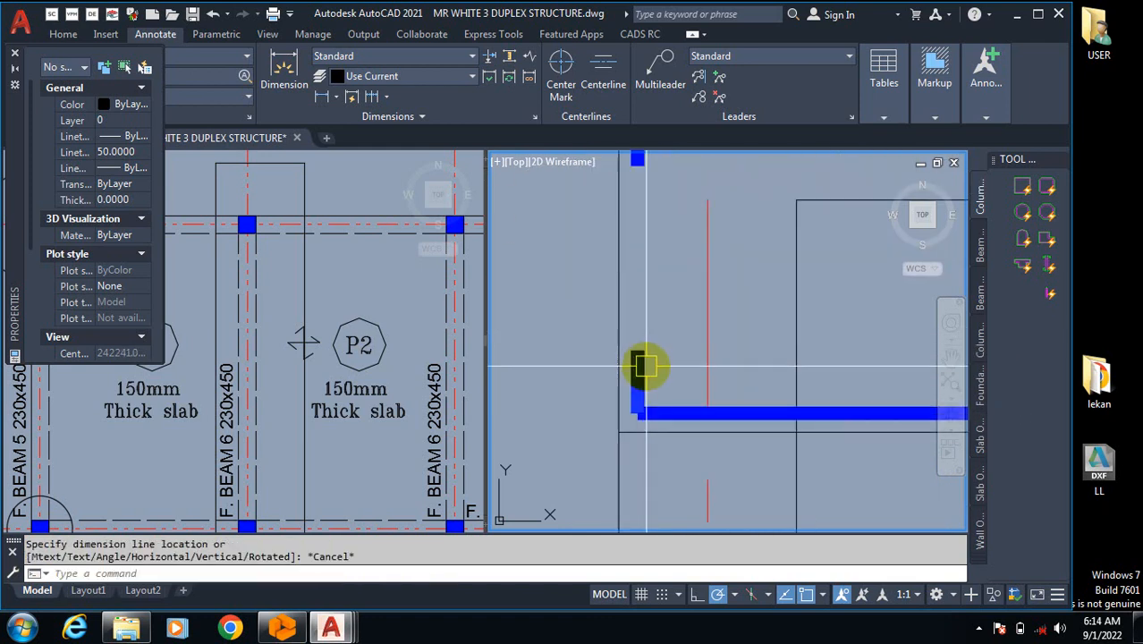
Step: Stretch the left end bend of the 2-Y1603 bottom bar straight up to a length of about 147 mm
click(644, 352)
click(641, 352)
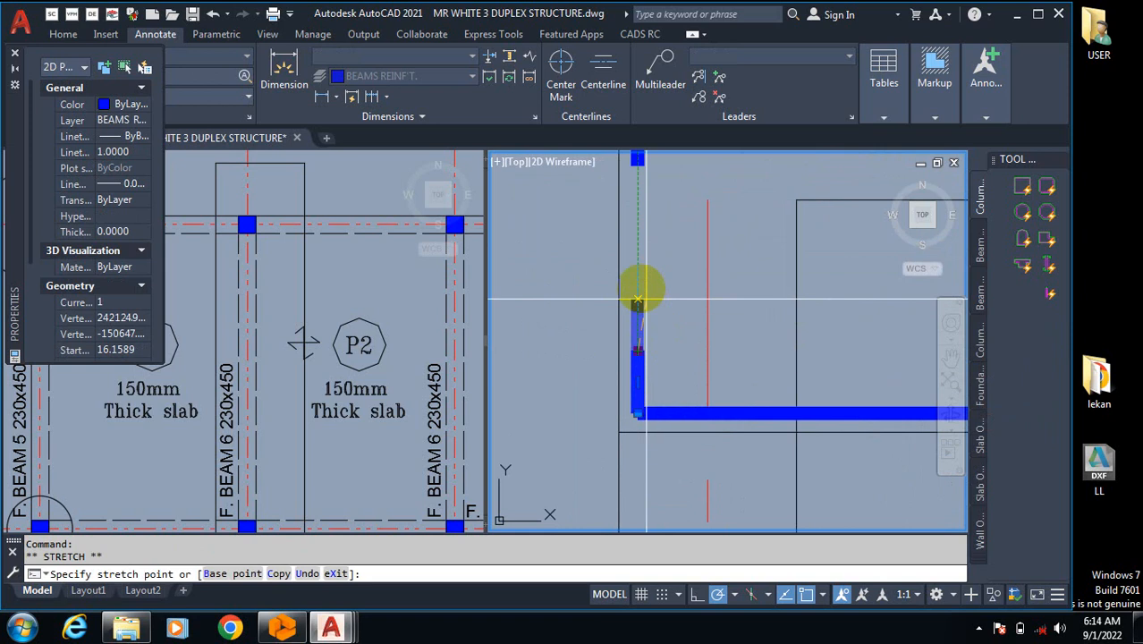
click(640, 295)
scroll(669, 352, down, 2)
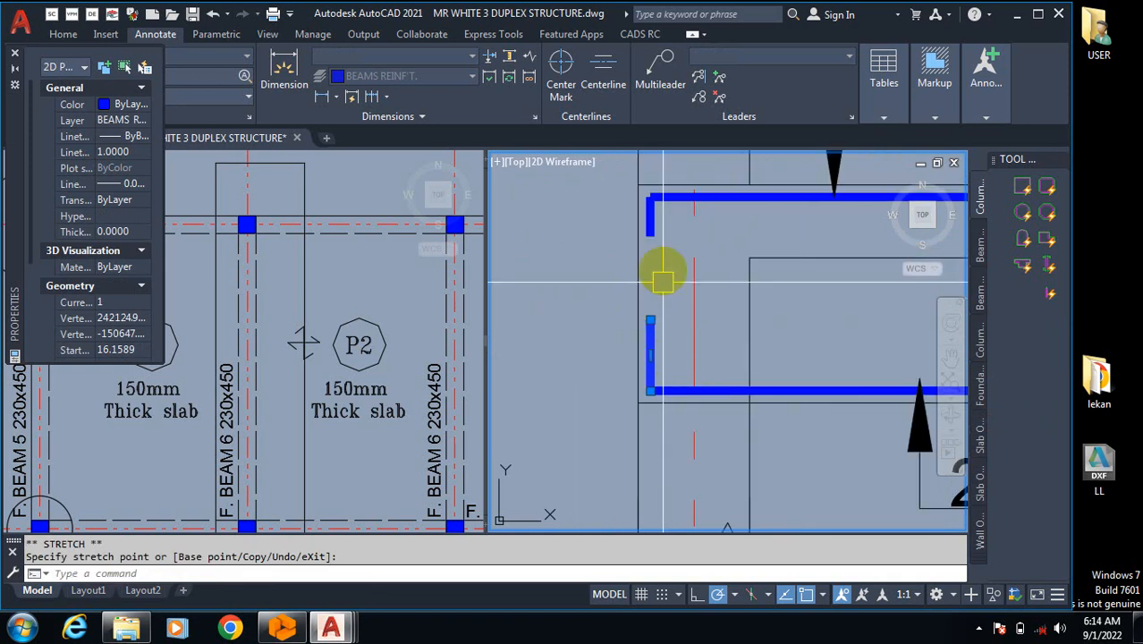
key(space)
key(Escape)
key(Escape)
Step: Stretch the left end bend of the 3-Y1601 top bar straight down to a length of about 170 mm
click(652, 242)
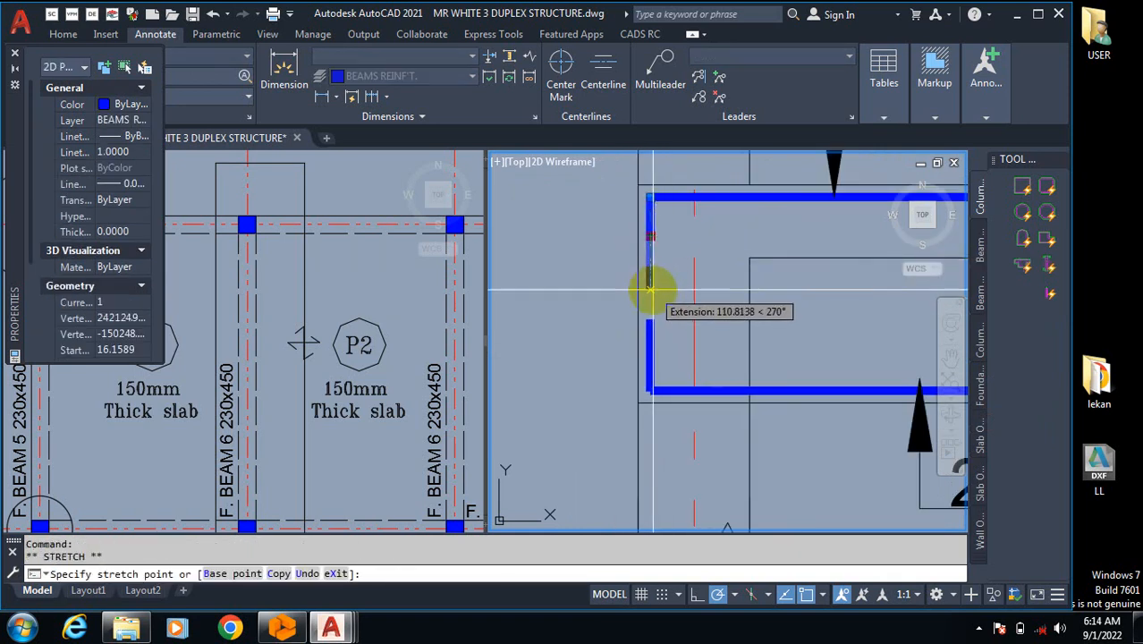
click(655, 280)
key(Escape)
scroll(551, 333, down, 6)
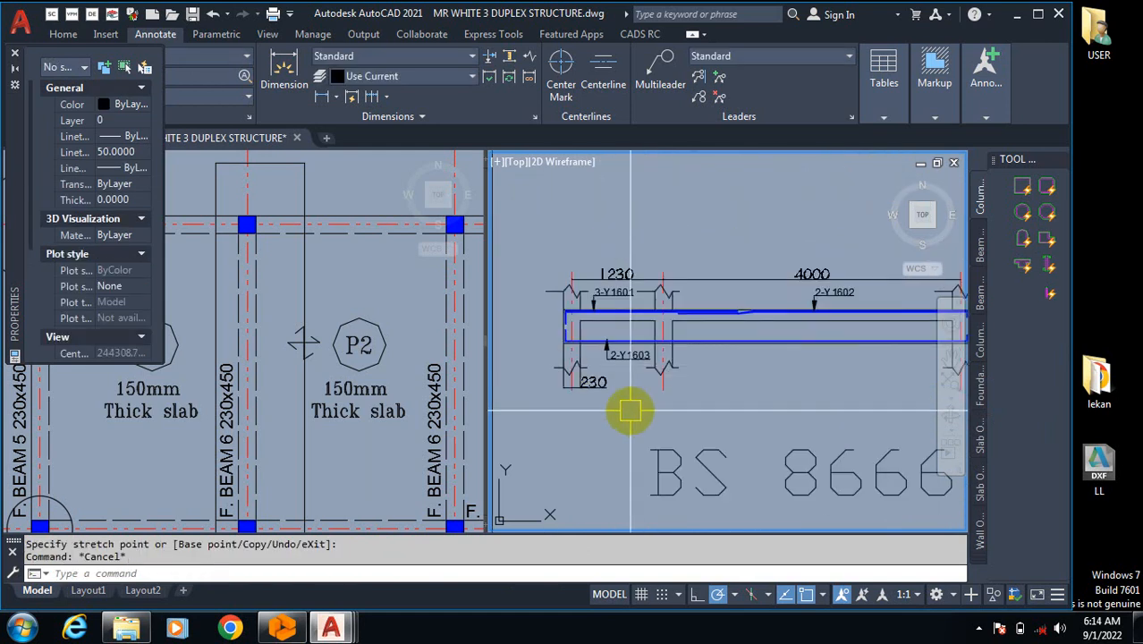
Step: Measure the left end bend of the 2-Y1603 bottom bar with a linear dimension and discard the dimension
scroll(501, 389, up, 6)
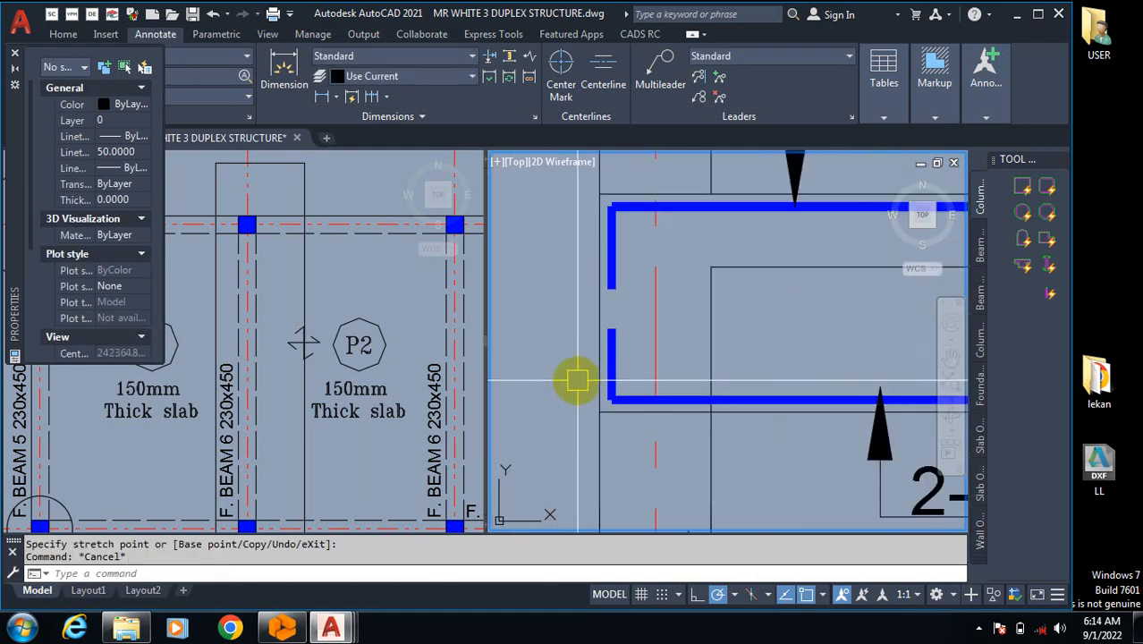
text(DIMLI)
key(Return)
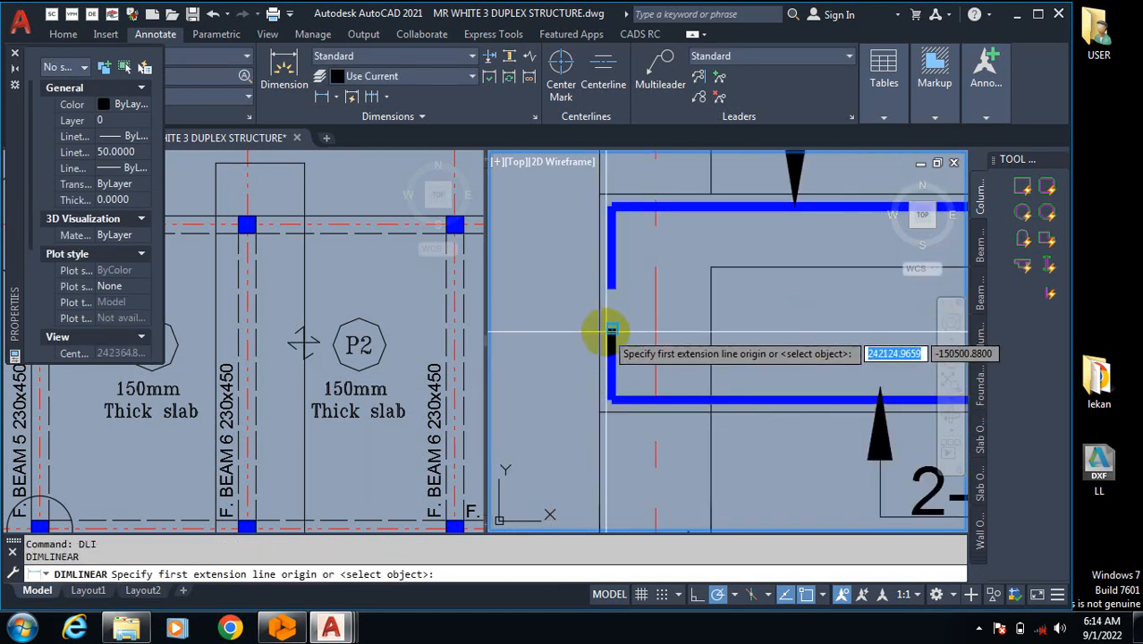
click(616, 389)
click(609, 386)
scroll(586, 358, down, 2)
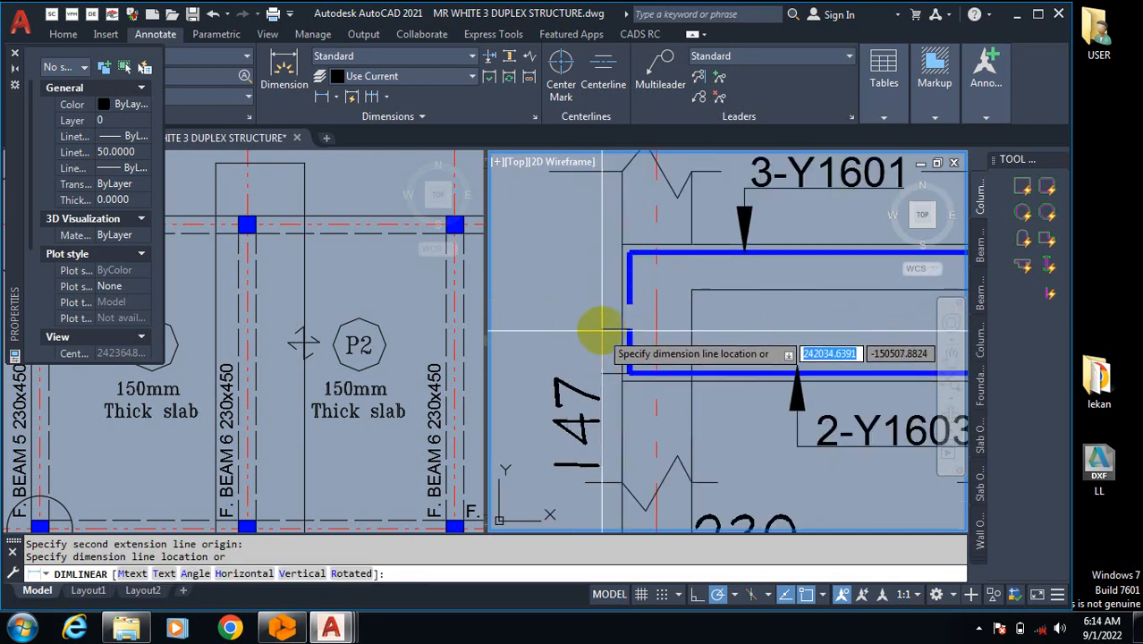
key(Escape)
scroll(653, 295, up, 2)
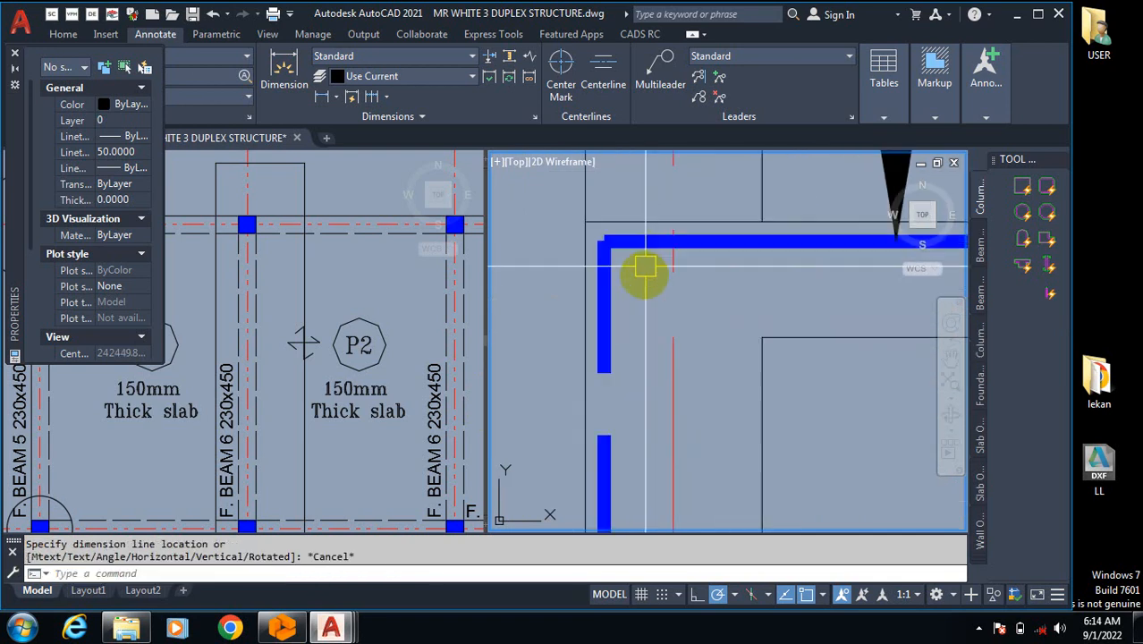
Step: Measure the left end bend of the 3-Y1601 top bar with a linear dimension and discard the dimension
key(Return)
click(604, 368)
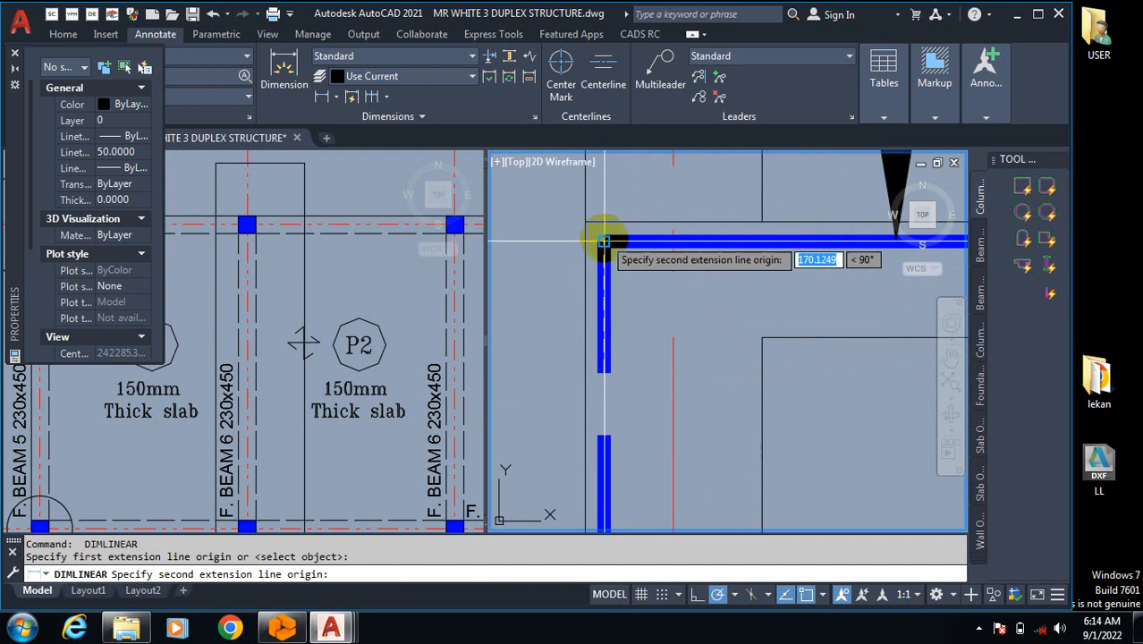
click(606, 243)
scroll(593, 287, down, 2)
key(Escape)
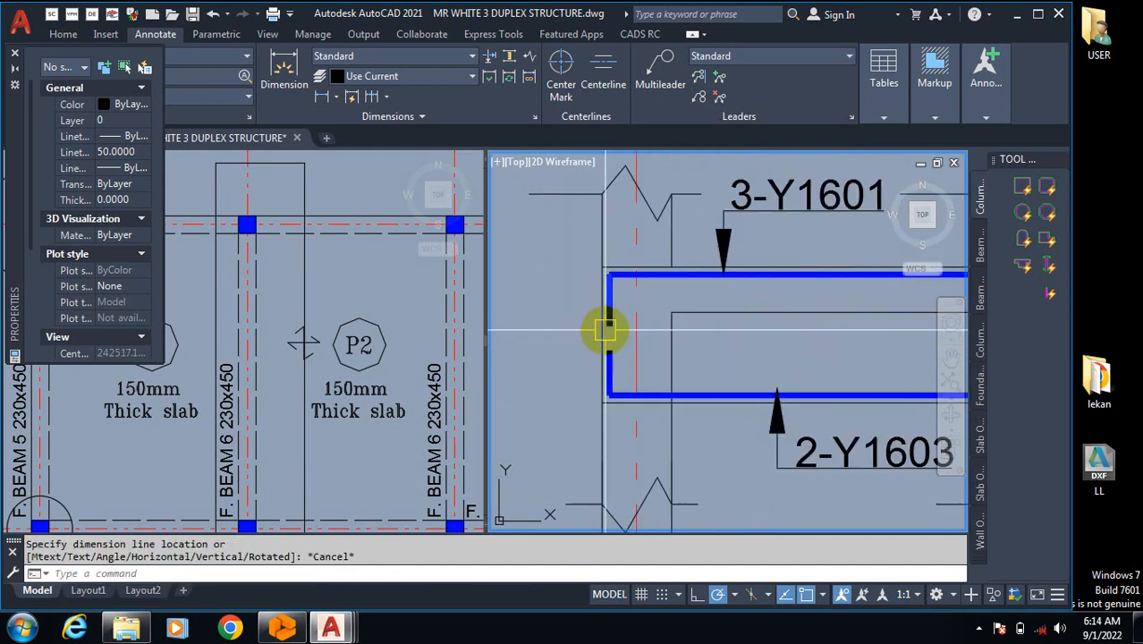
scroll(566, 374, down, 1)
scroll(565, 374, down, 5)
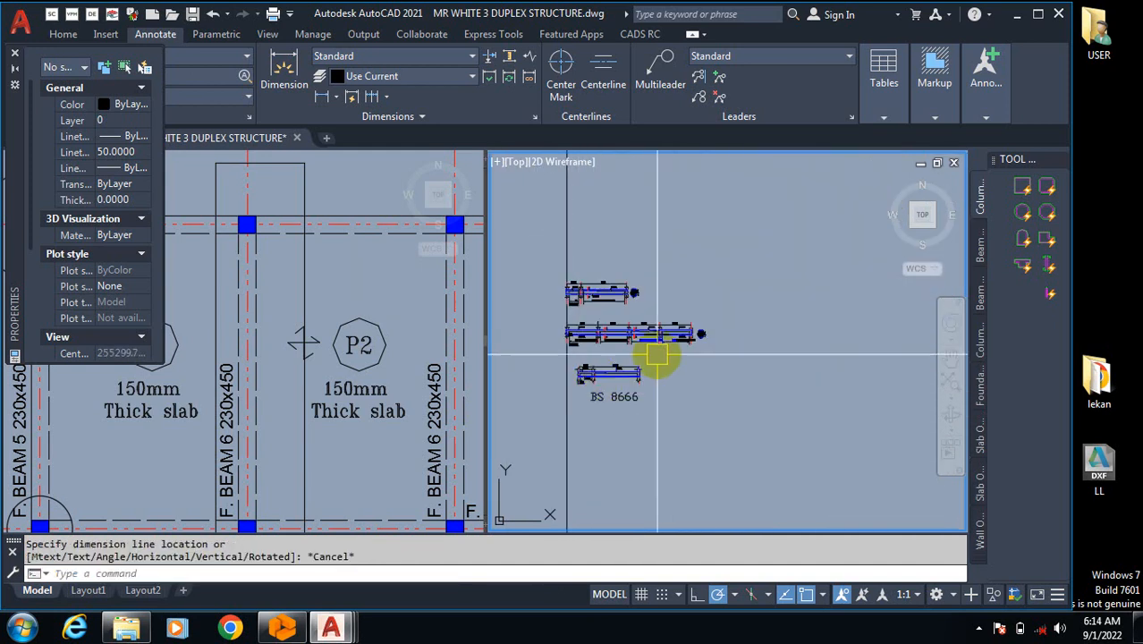
Step: Stretch the bottom bar's bend at the beam's right end straight up toward the top bar
scroll(682, 385, up, 8)
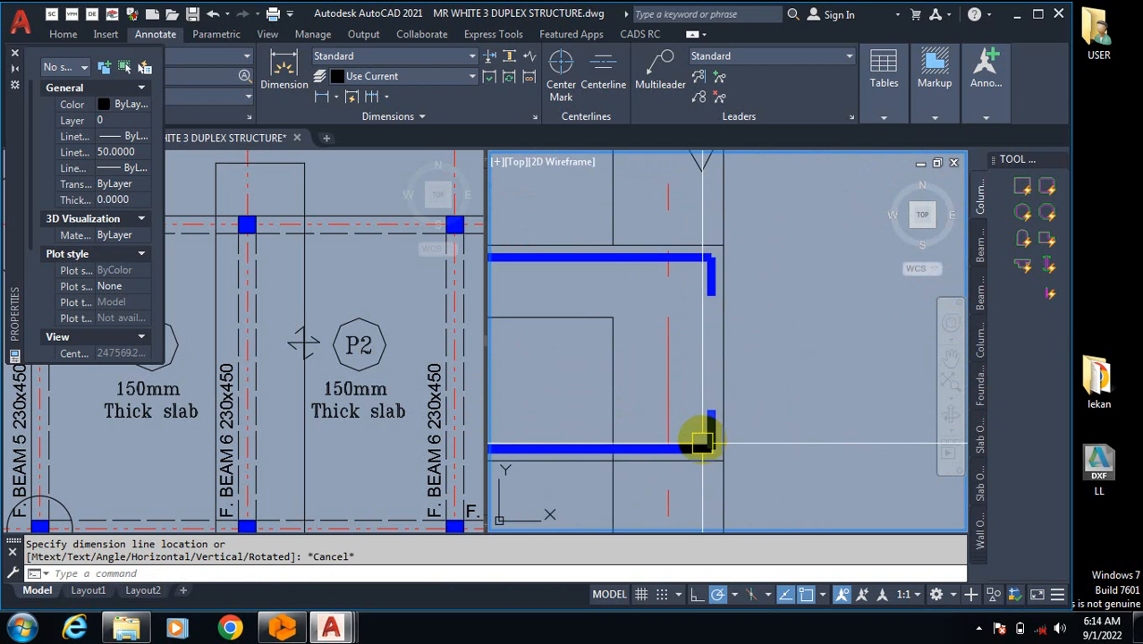
click(711, 407)
scroll(711, 405, up, 3)
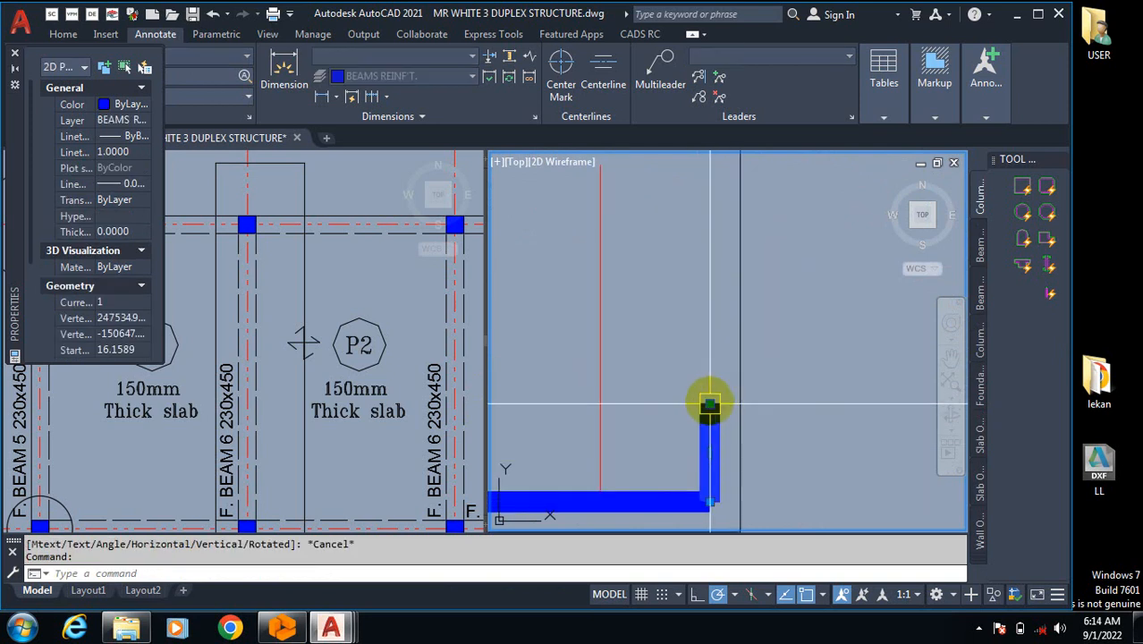
click(709, 404)
click(702, 310)
scroll(732, 391, down, 2)
key(Escape)
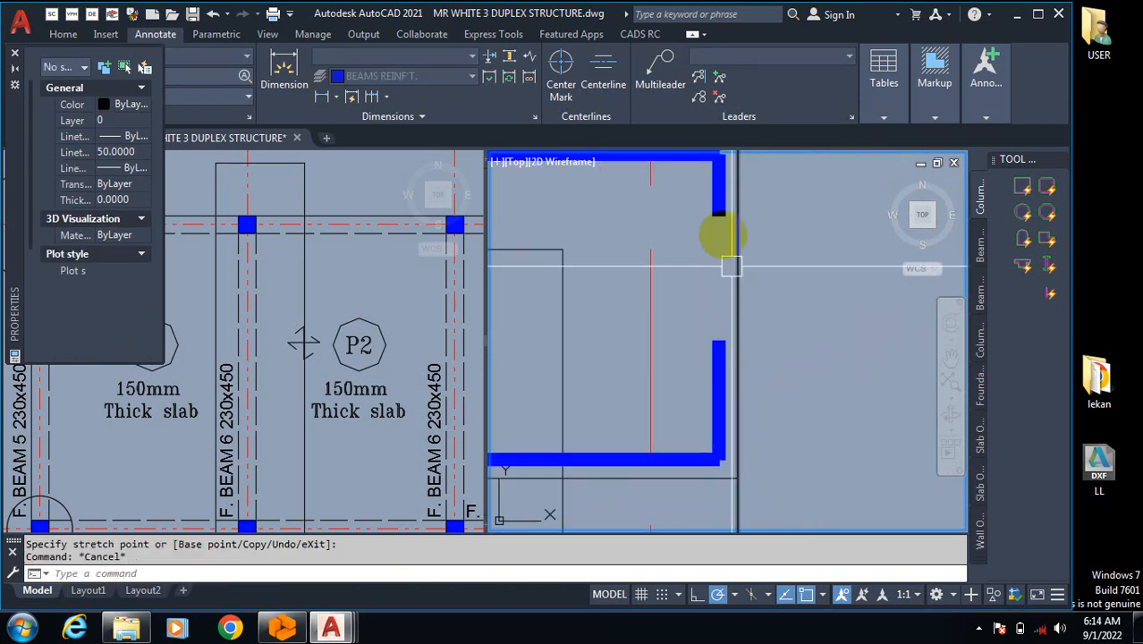
Step: Stretch the top bar's bend at the beam's right end straight down, leaving a gap above the bottom bend
click(715, 191)
click(718, 215)
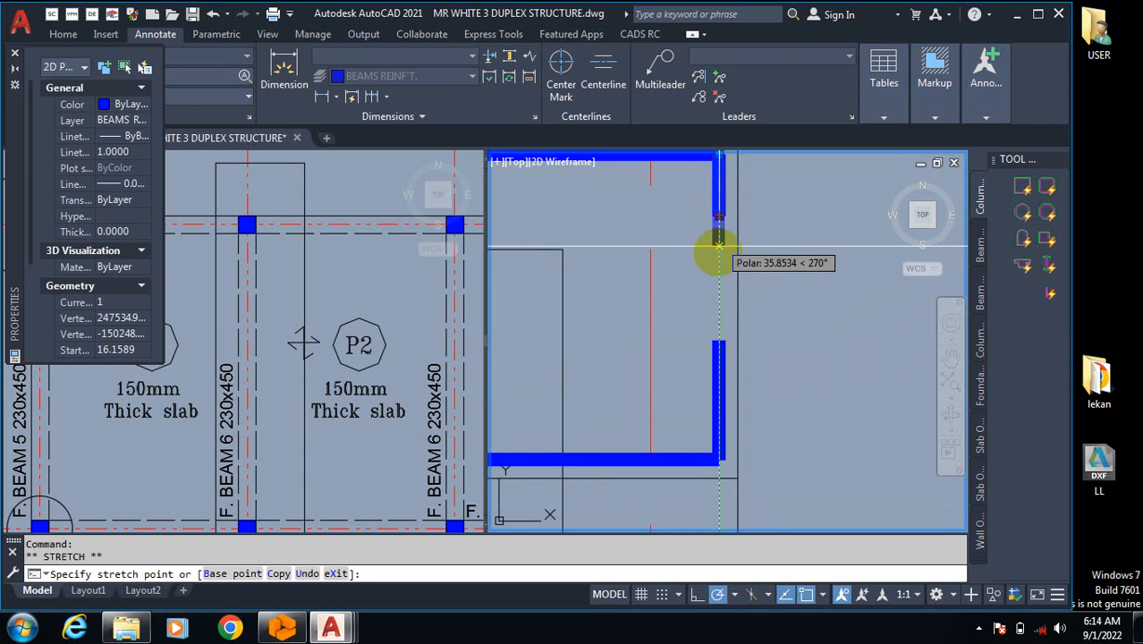
click(719, 301)
scroll(894, 309, down, 5)
key(Escape)
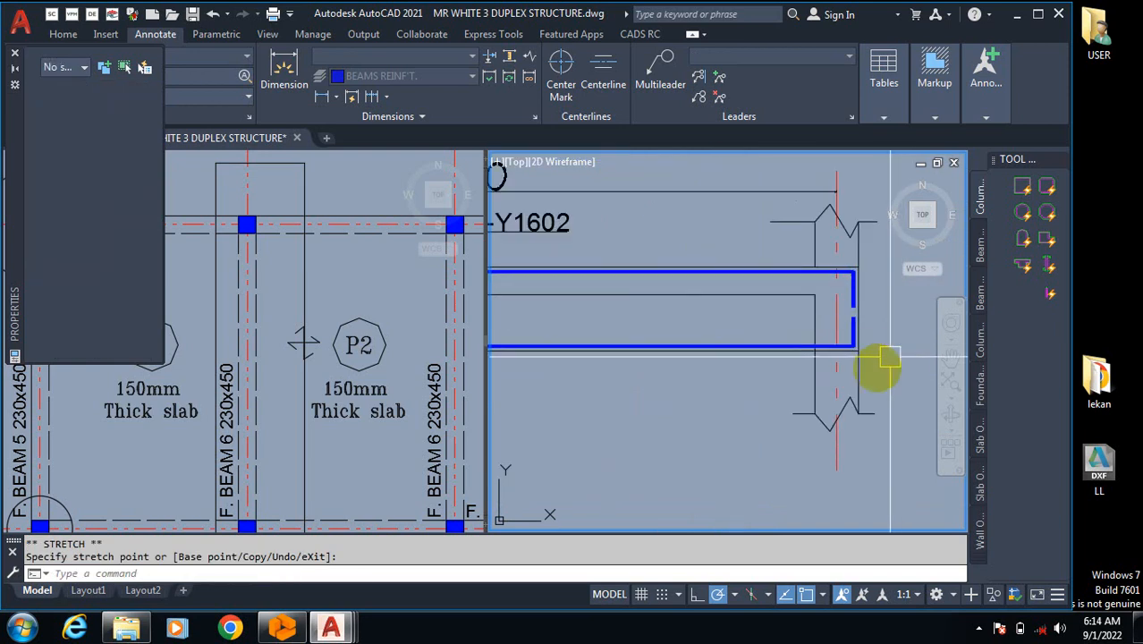
key(Escape)
Step: Offset the right face line of the intermediate column 50 mm outward into the 4000 span
scroll(889, 358, down, 4)
scroll(698, 375, up, 4)
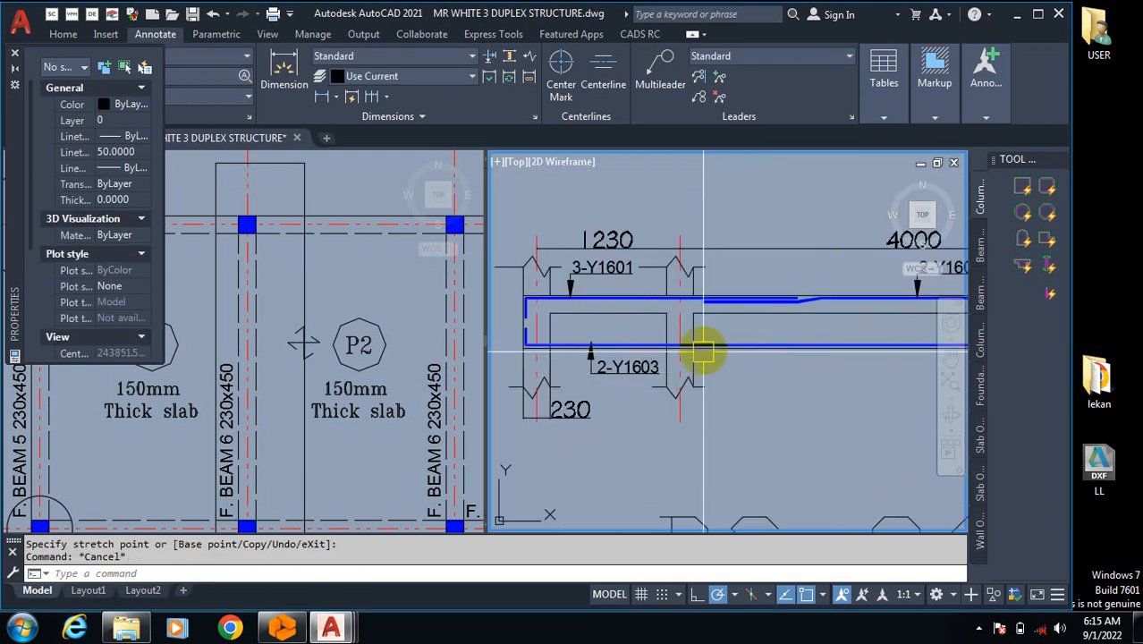
scroll(703, 354, down, 4)
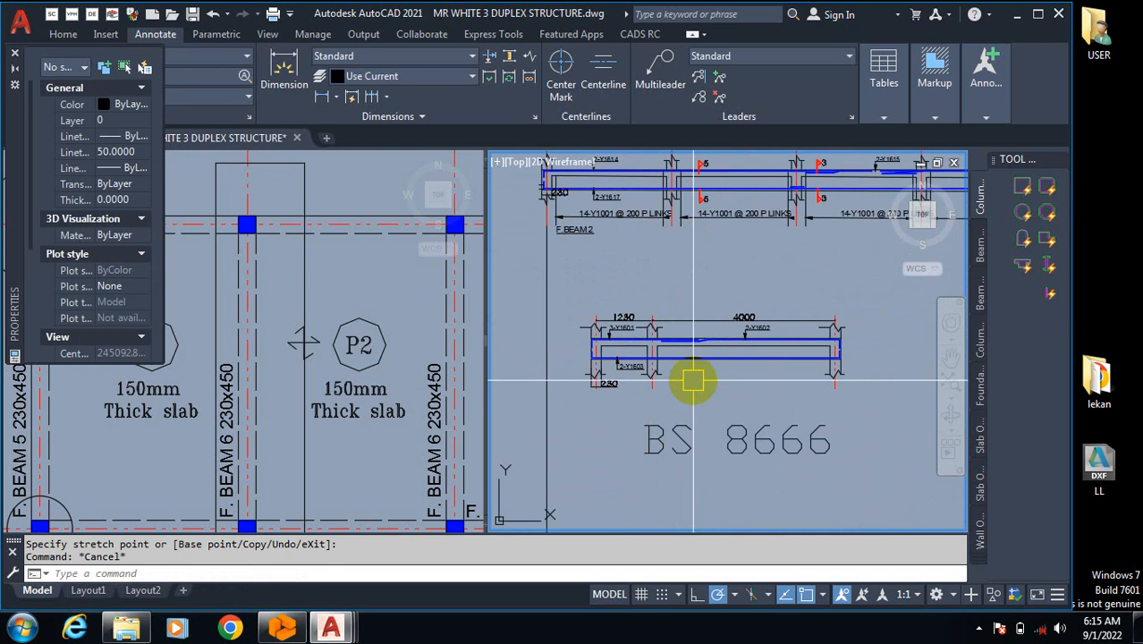
scroll(673, 349, up, 4)
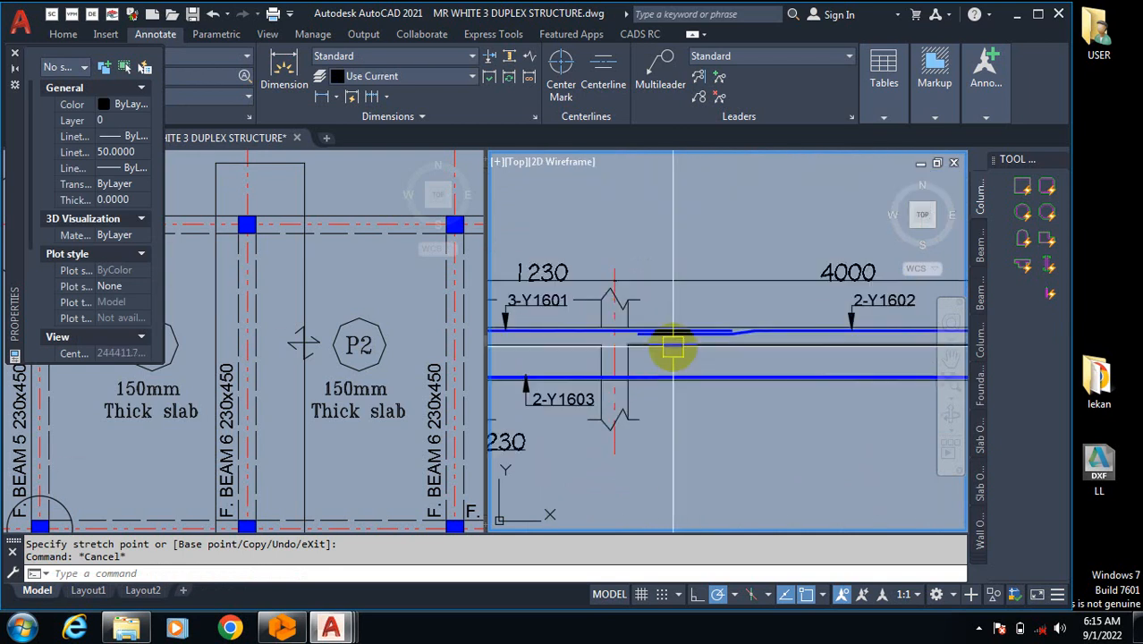
key(Return)
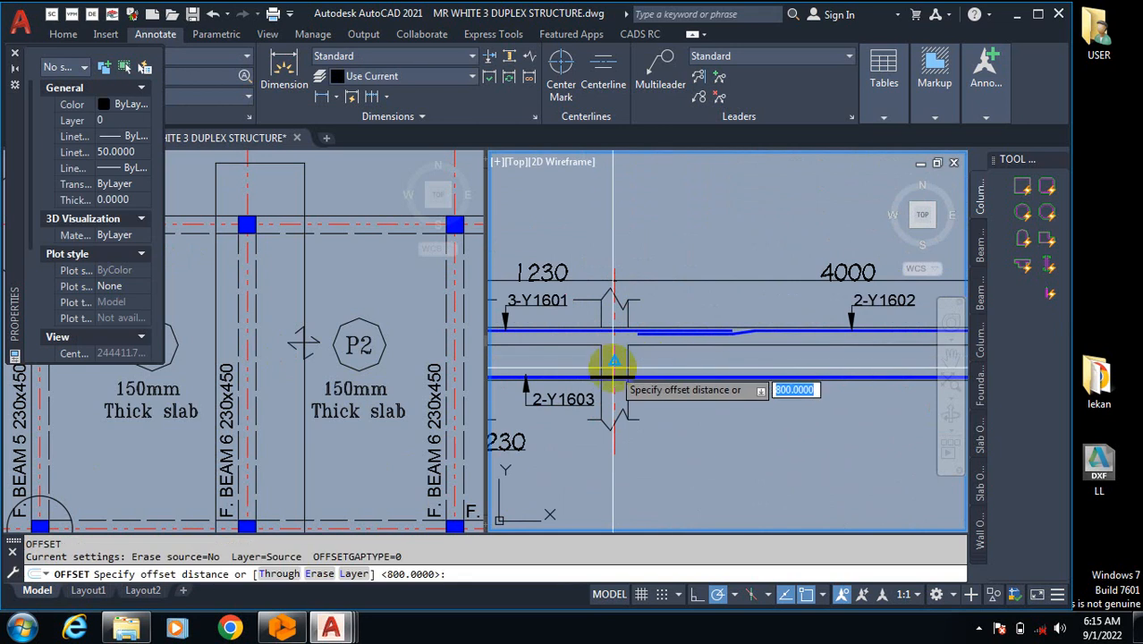
key(Return)
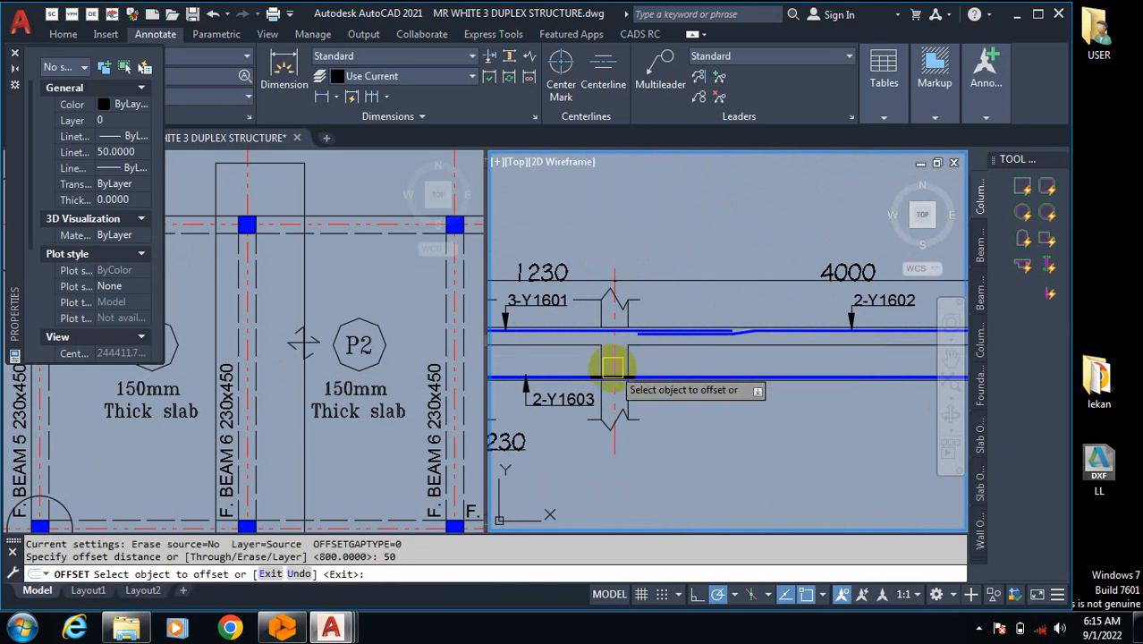
scroll(626, 367, up, 2)
click(641, 363)
click(649, 367)
key(Escape)
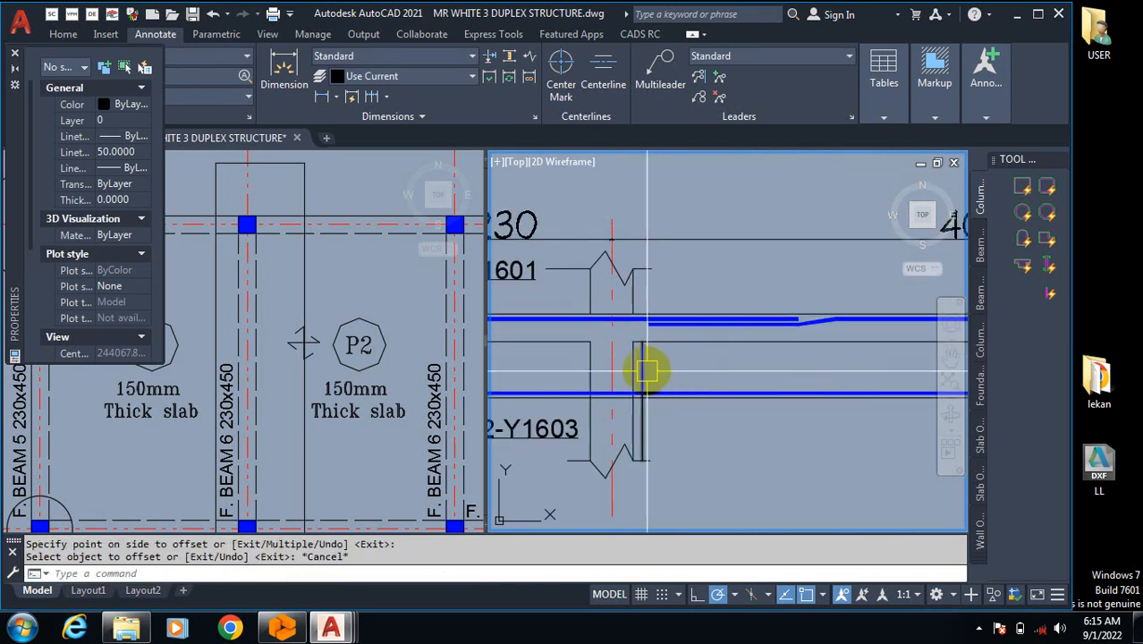
Step: Stretch the upper end of the offset line vertically by about 810 mm, past the beam's span dimension line
click(650, 348)
click(641, 341)
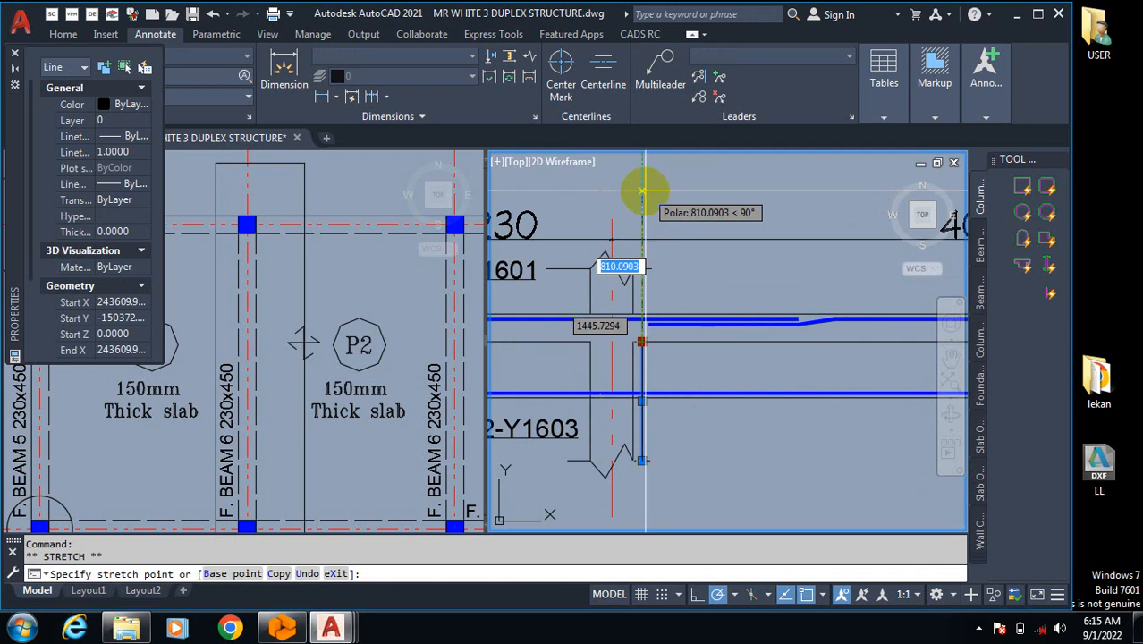
click(644, 189)
key(Escape)
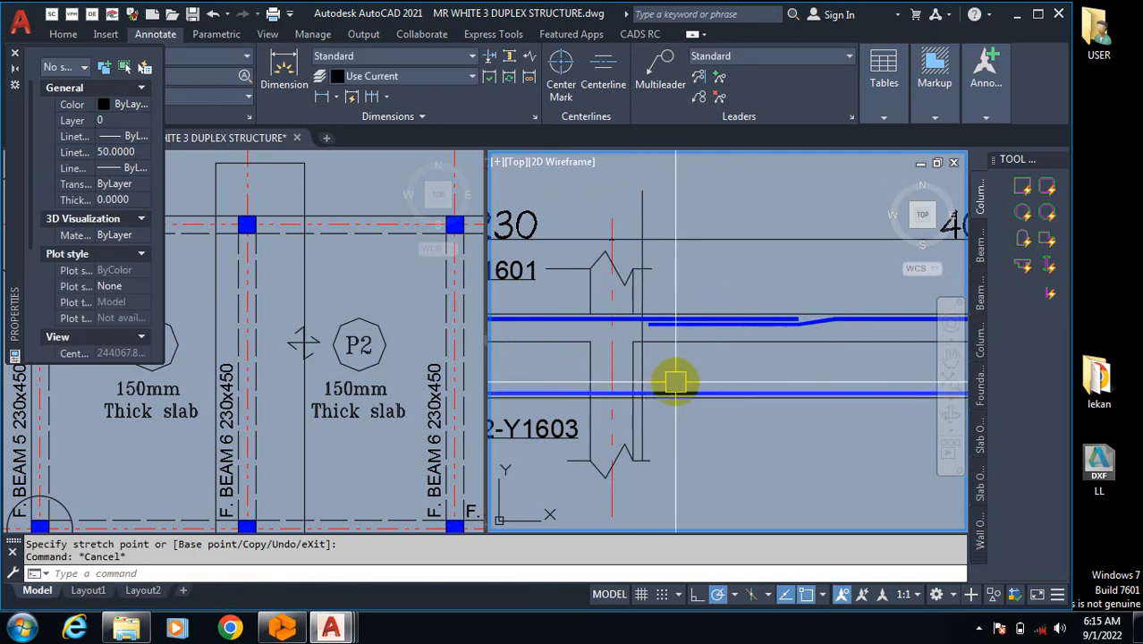
Step: Mirror the extended offset line about the intermediate column's centreline, keeping the source line
key(Return)
click(641, 368)
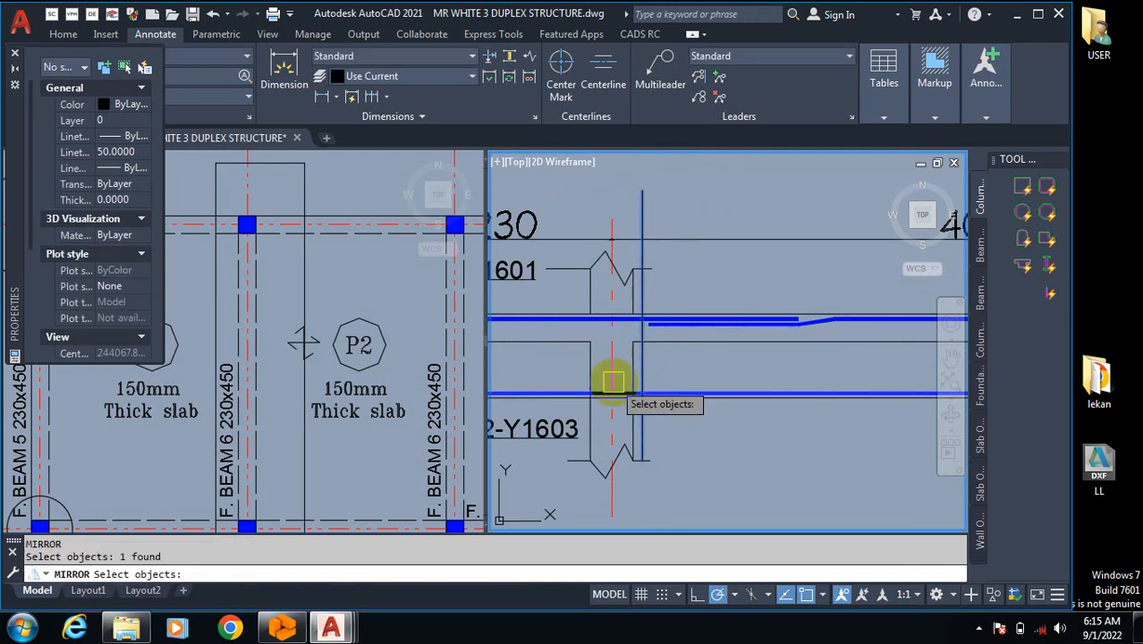
key(Return)
click(612, 394)
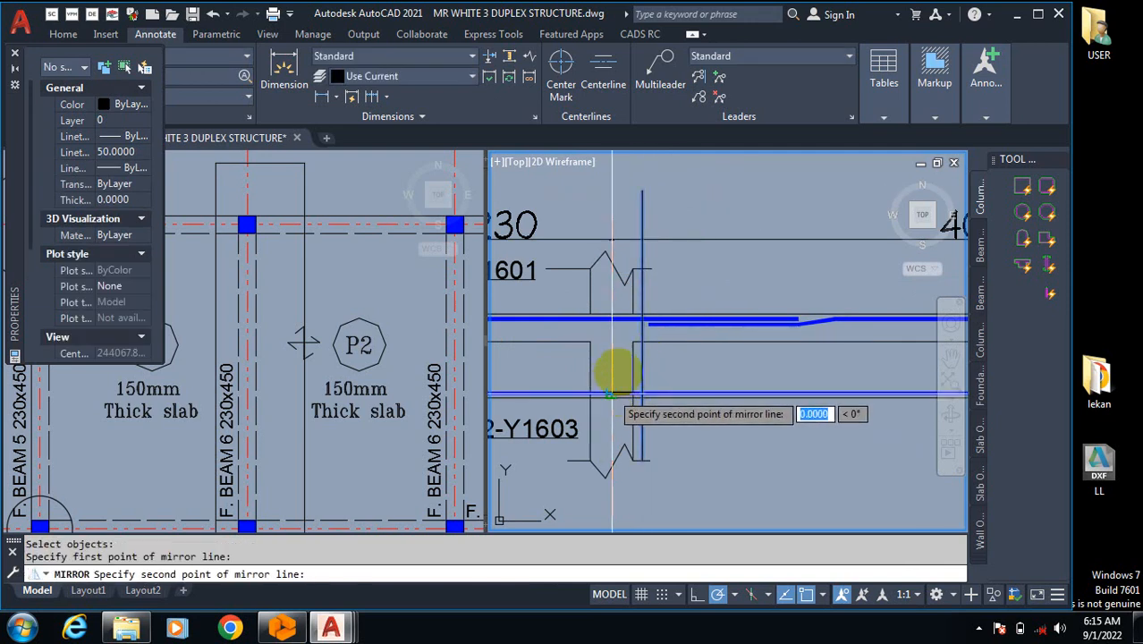
click(617, 349)
click(638, 404)
scroll(671, 345, down, 3)
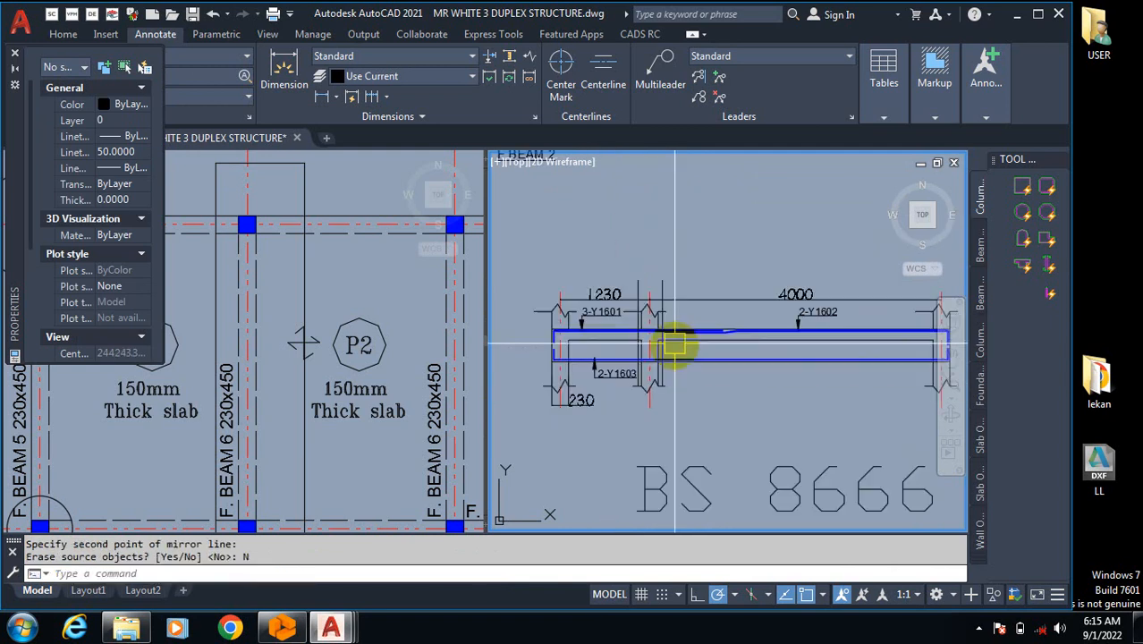
scroll(668, 350, up, 3)
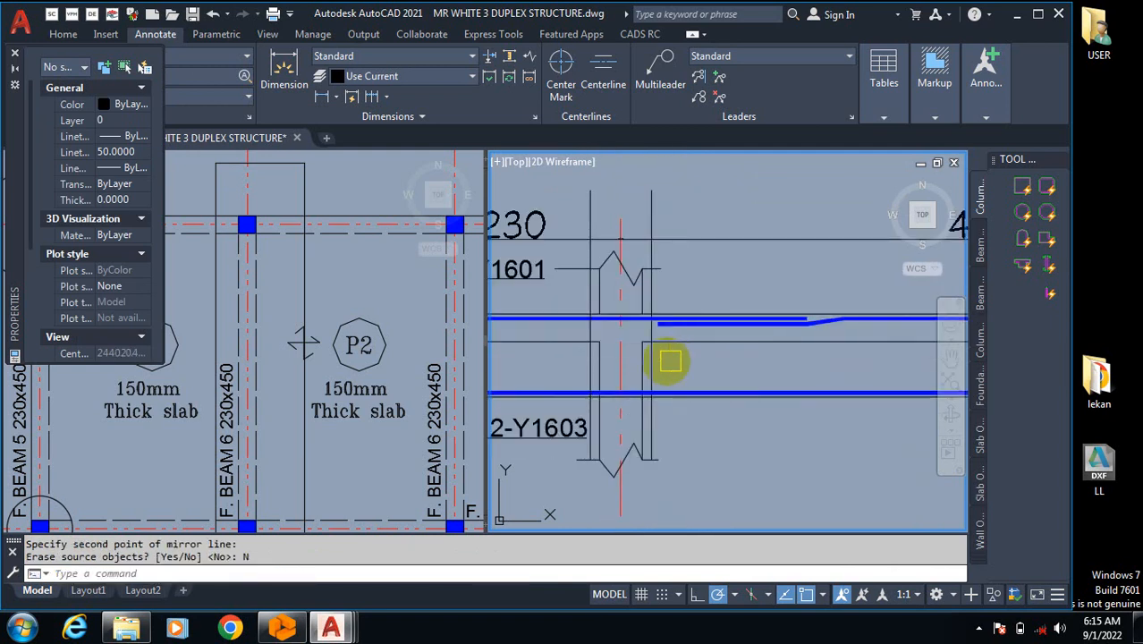
Step: Copy both guide lines from the intermediate column's centreline to the right end column's centreline, 4000 mm across
key(Return)
click(620, 313)
scroll(714, 383, down, 3)
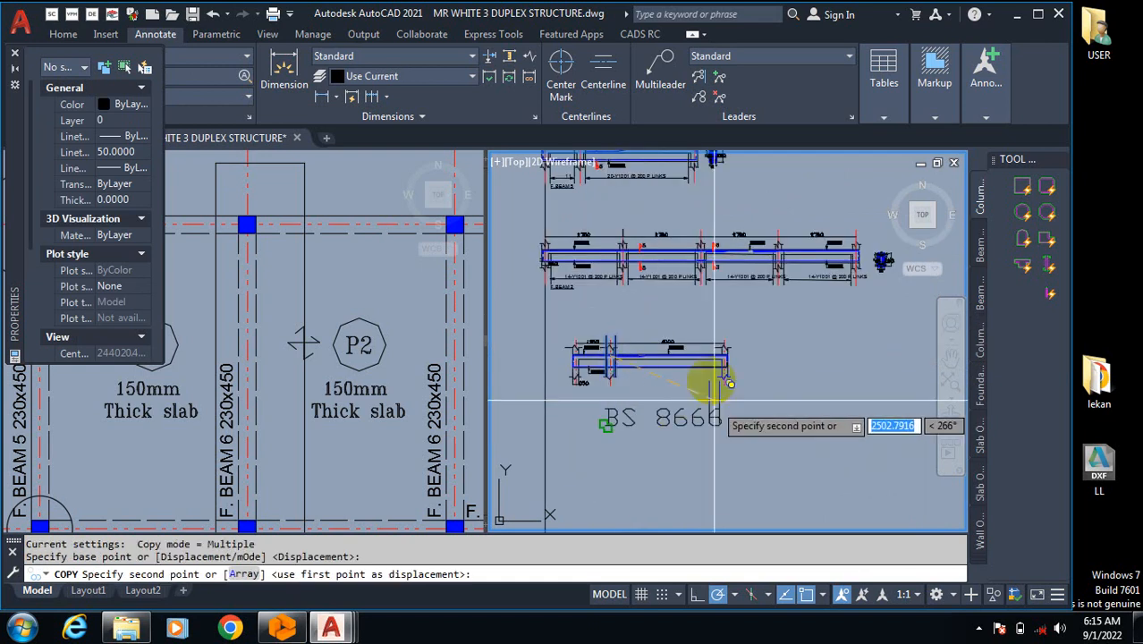
scroll(725, 360, up, 5)
scroll(727, 349, up, 3)
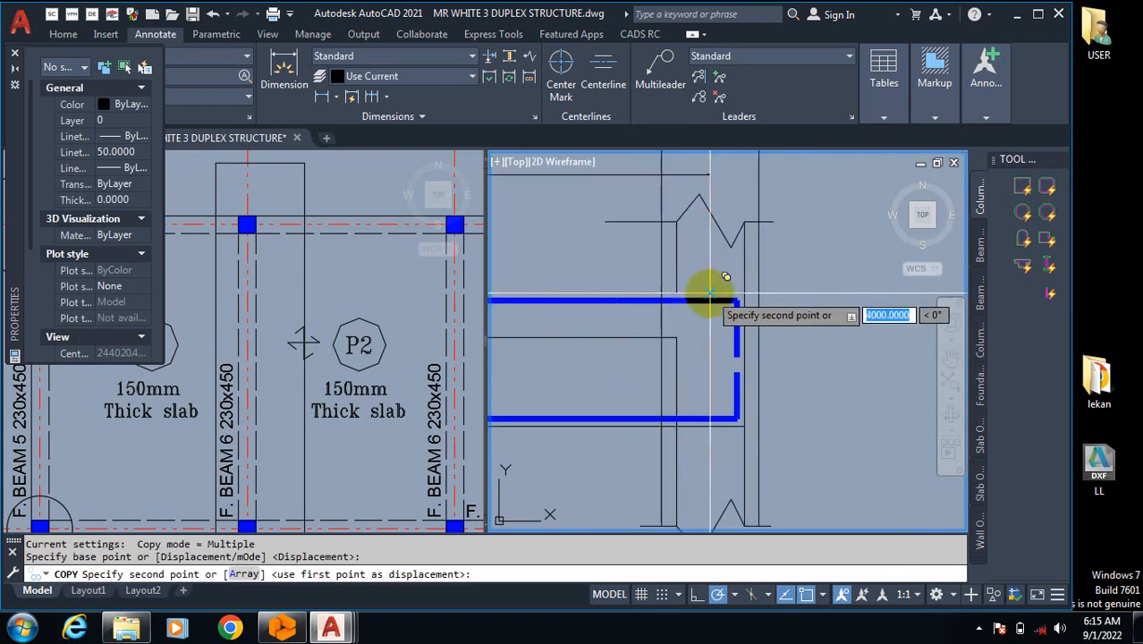
click(766, 294)
scroll(805, 322, down, 3)
key(Escape)
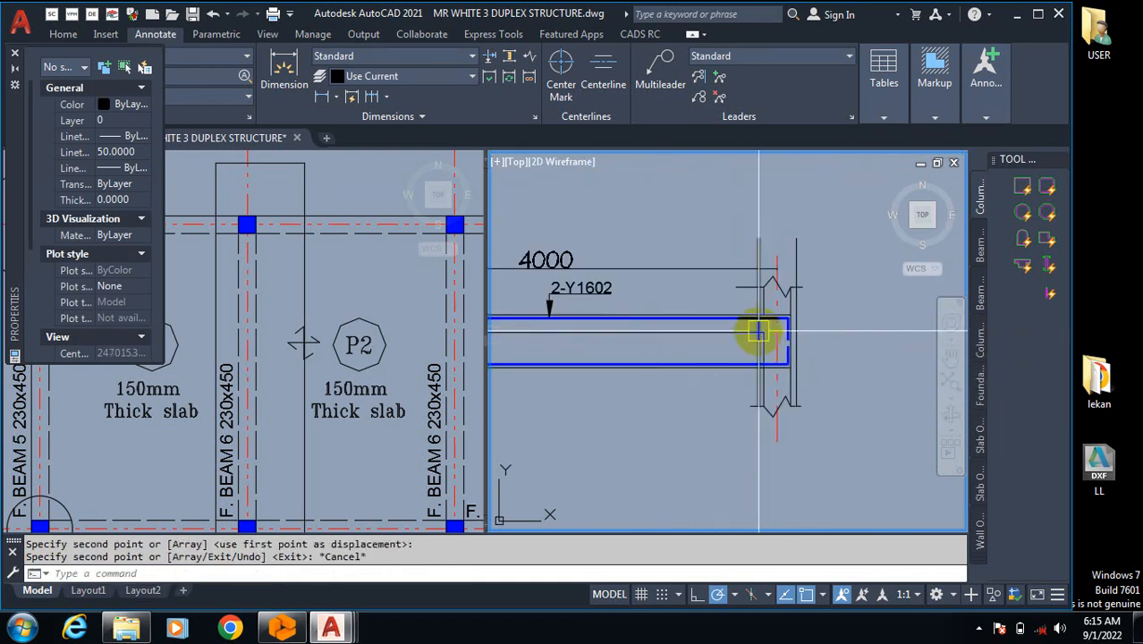
Step: Erase the copied guide line just outside the right end column's outer face
scroll(760, 338, up, 3)
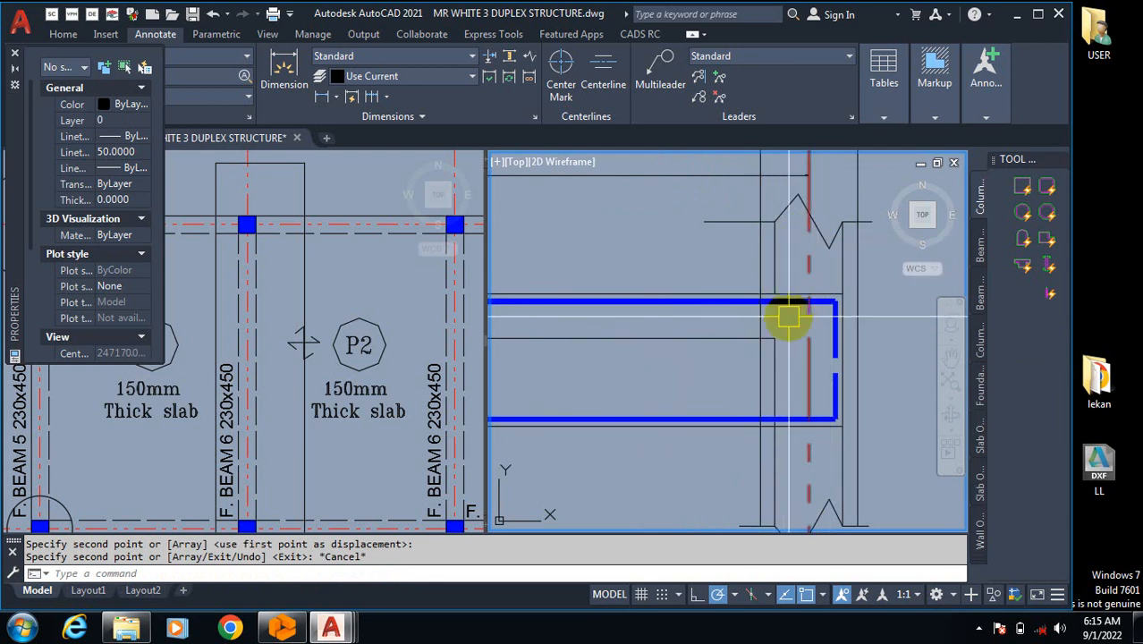
scroll(785, 317, down, 2)
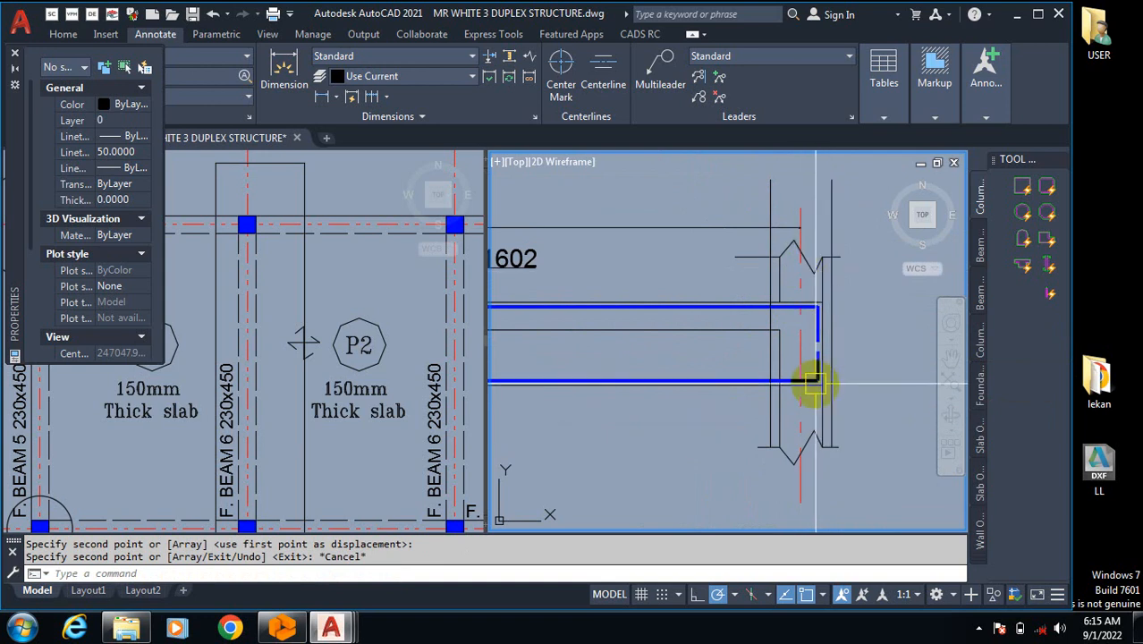
scroll(771, 308, up, 2)
scroll(940, 399, down, 2)
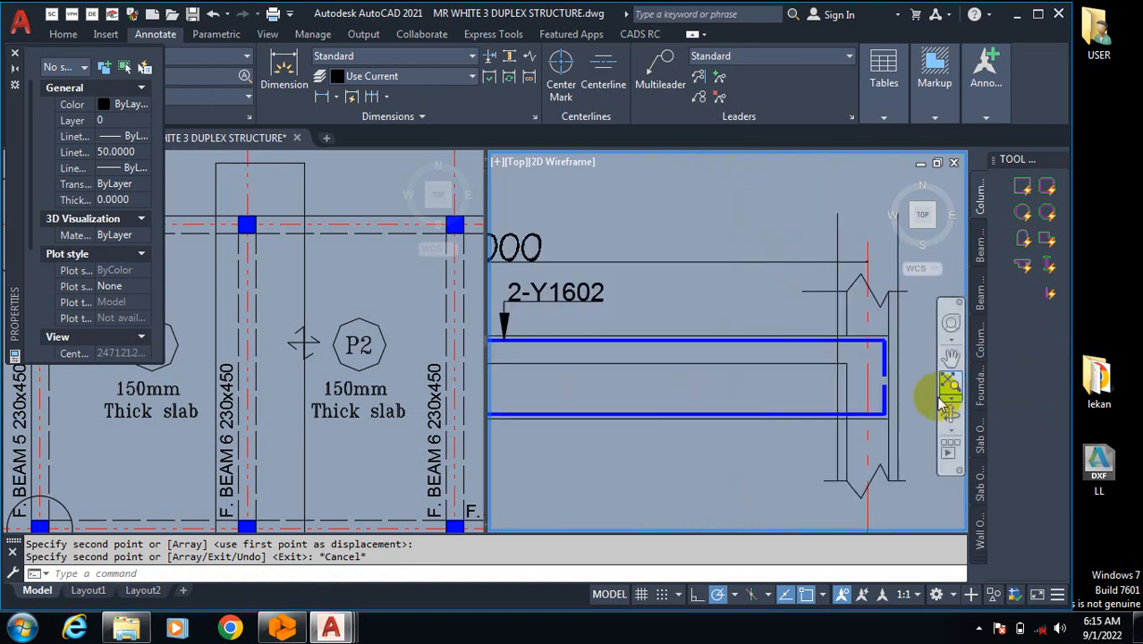
key(Return)
click(888, 376)
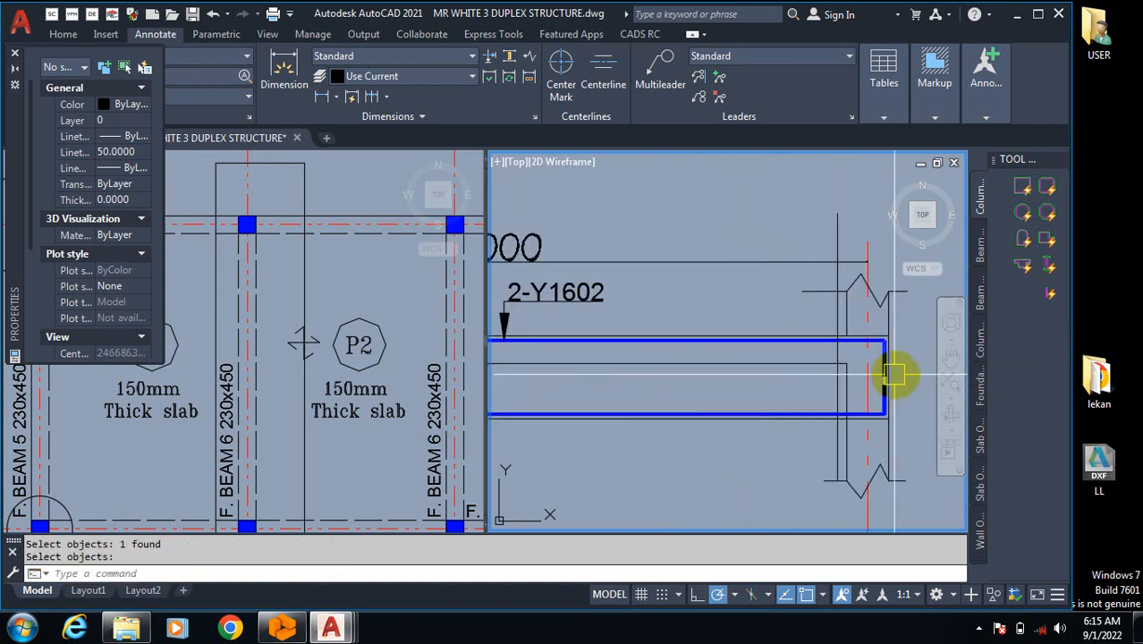
Step: Offset the left end column's inner face line 50 mm into the 1230 span
scroll(910, 362, down, 2)
scroll(892, 348, up, 4)
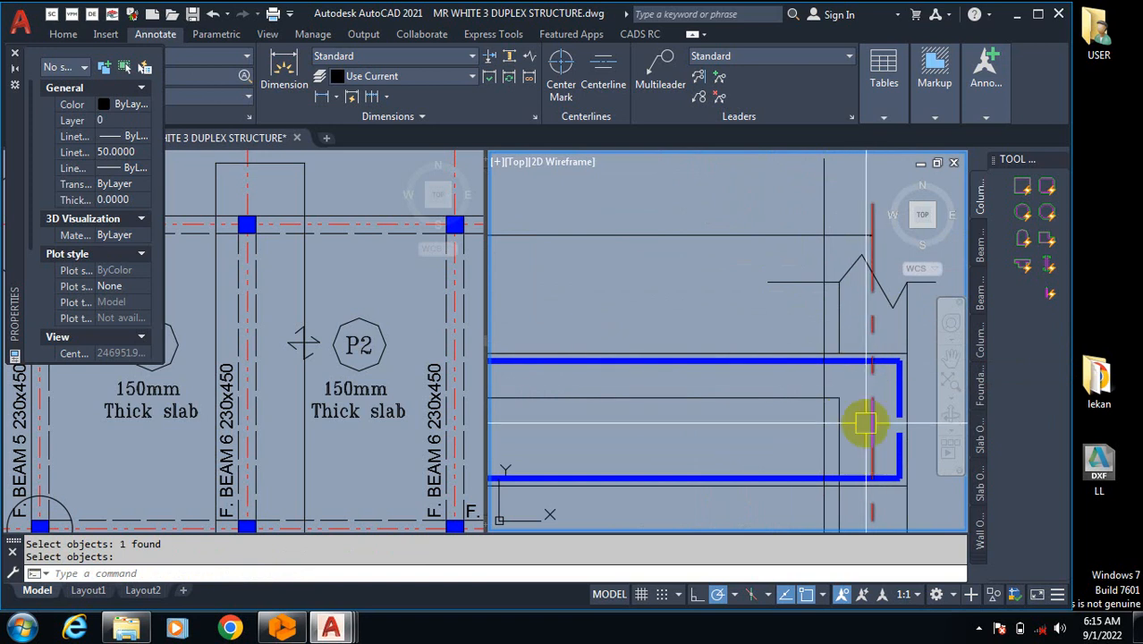
scroll(872, 409, down, 4)
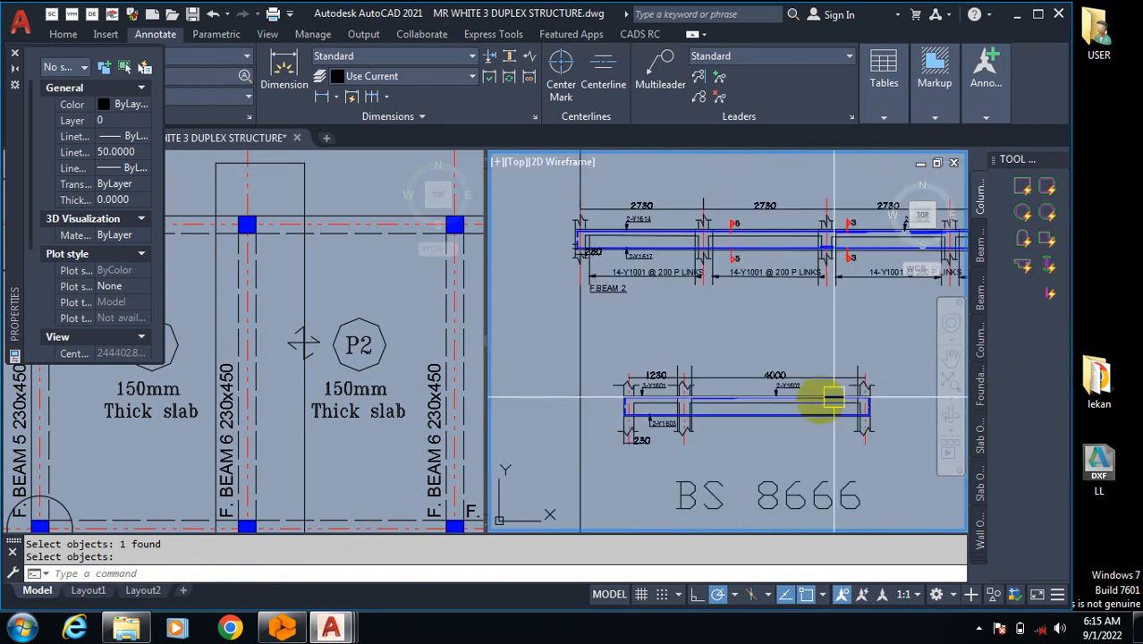
scroll(671, 400, up, 5)
scroll(675, 393, down, 2)
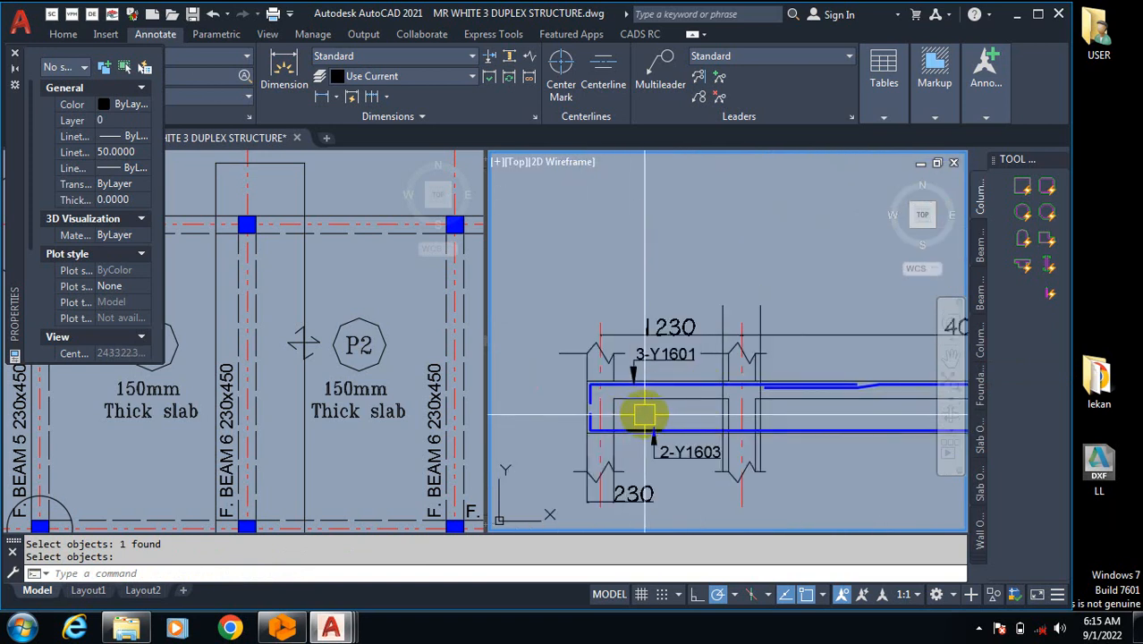
scroll(675, 407, up, 2)
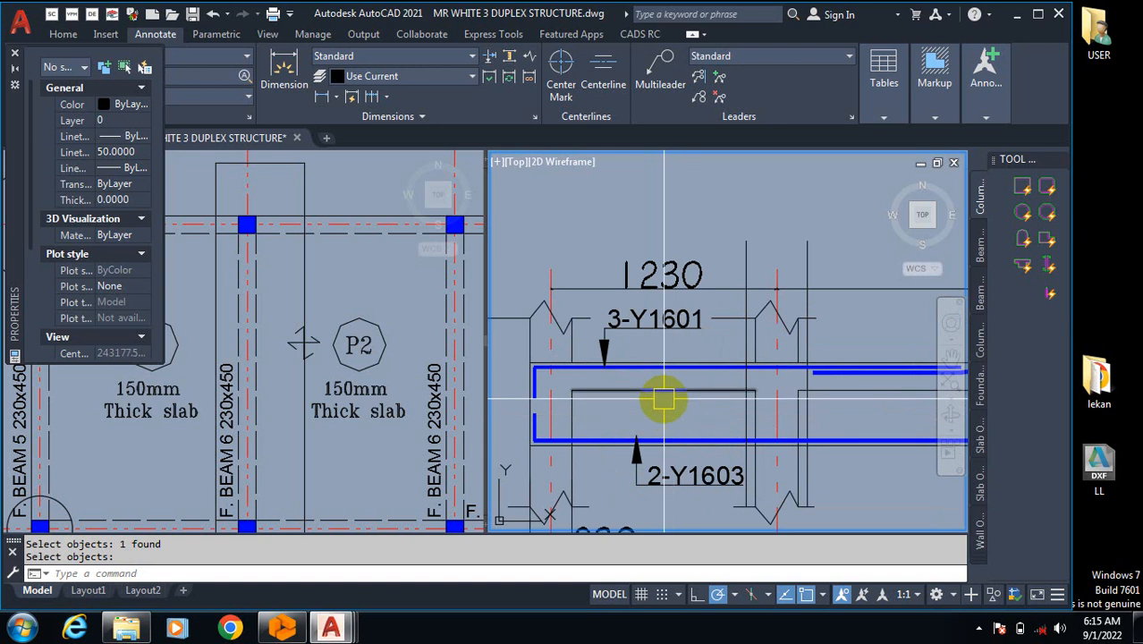
key(Return)
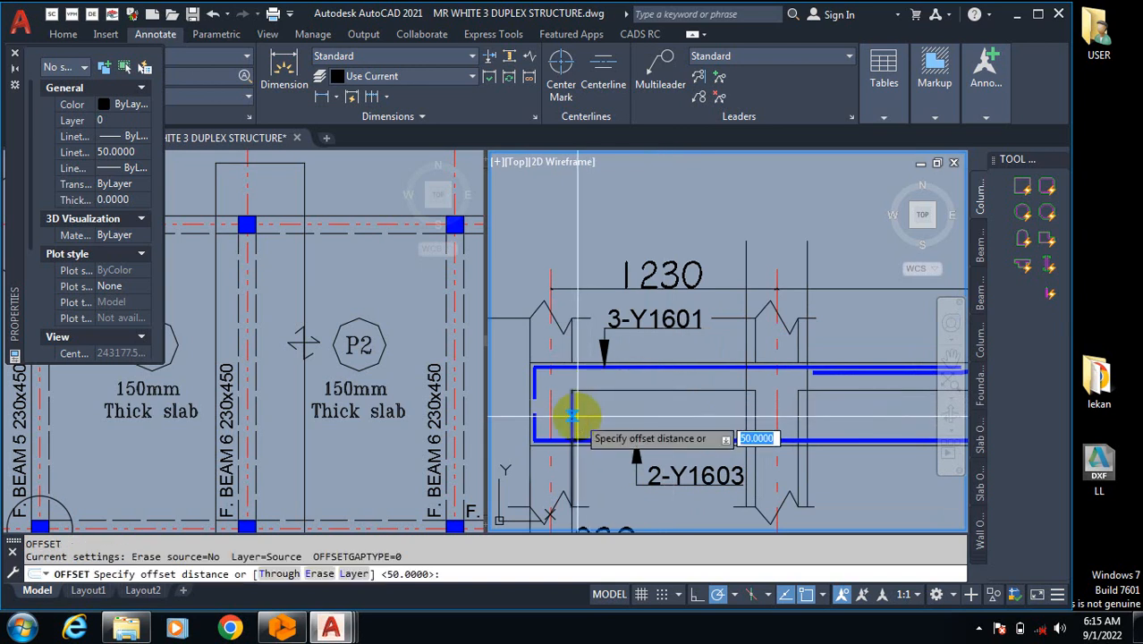
key(Return)
click(592, 409)
key(Escape)
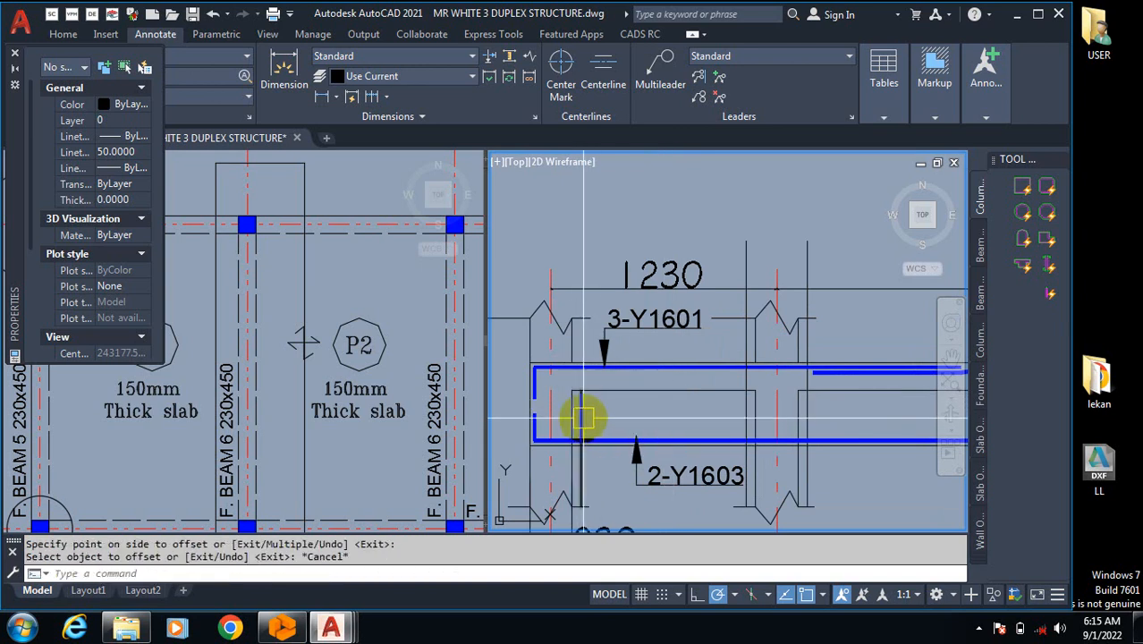
Step: Stretch the upper end of the left end column's offset line vertically by about 800 mm, past the span dimension line
click(584, 393)
click(582, 391)
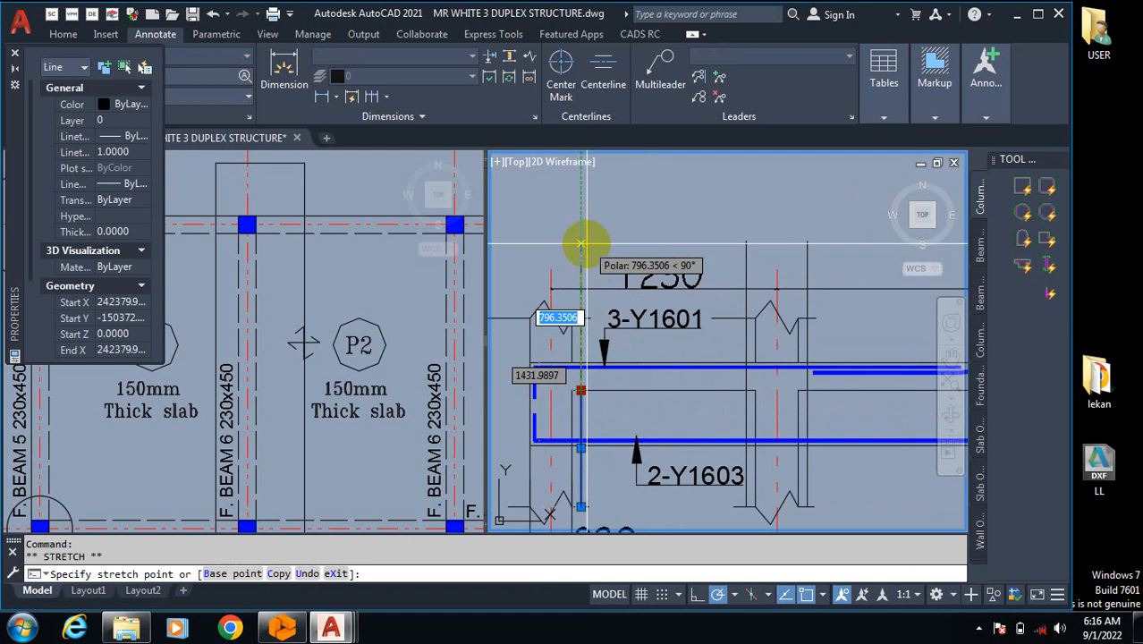
key(Escape)
key(Escape)
scroll(608, 374, down, 3)
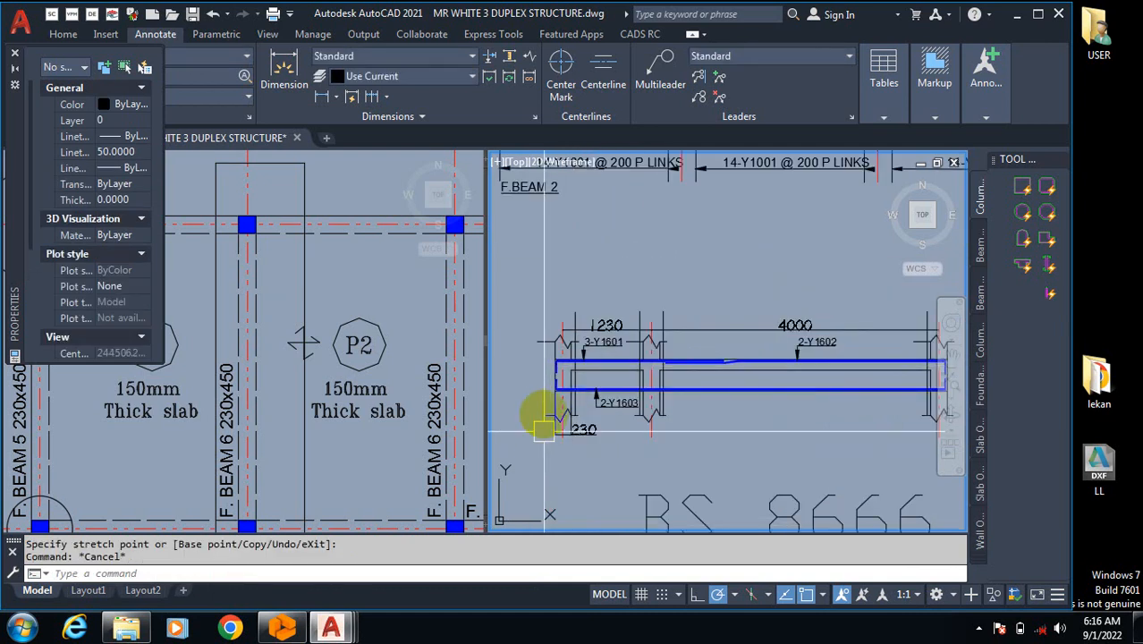
scroll(573, 421, down, 2)
scroll(613, 367, up, 4)
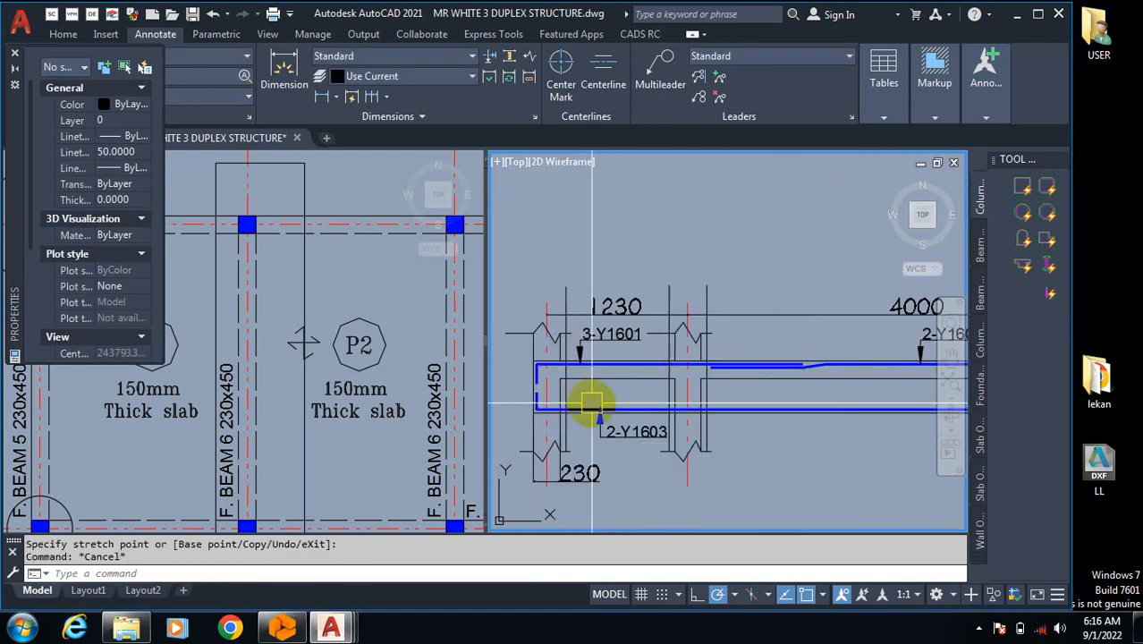
scroll(590, 421, up, 2)
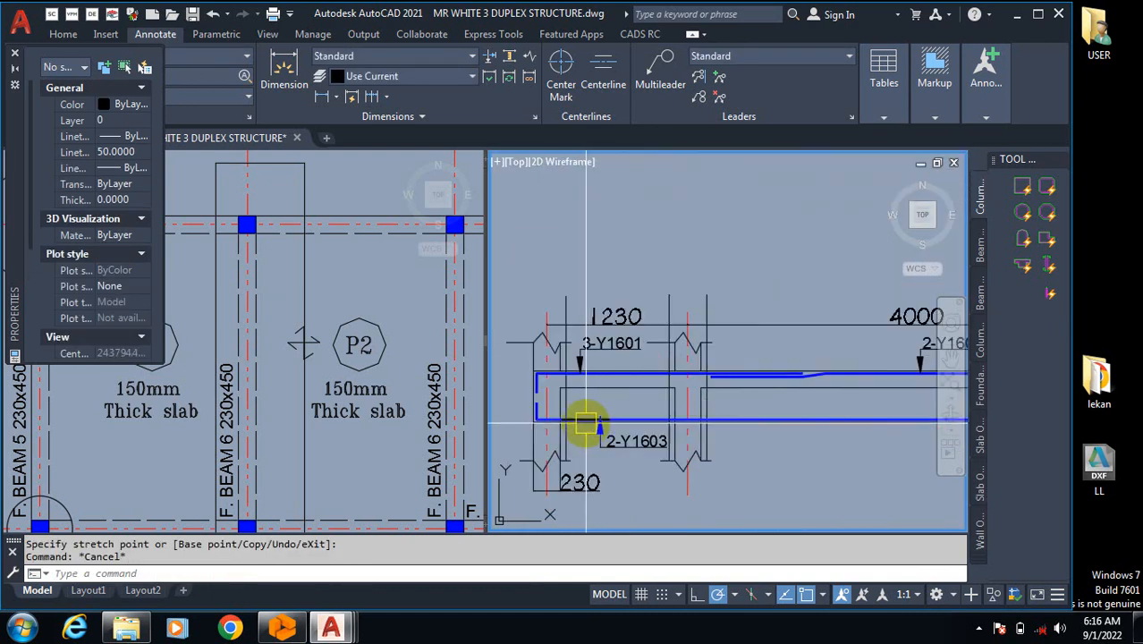
scroll(591, 425, down, 2)
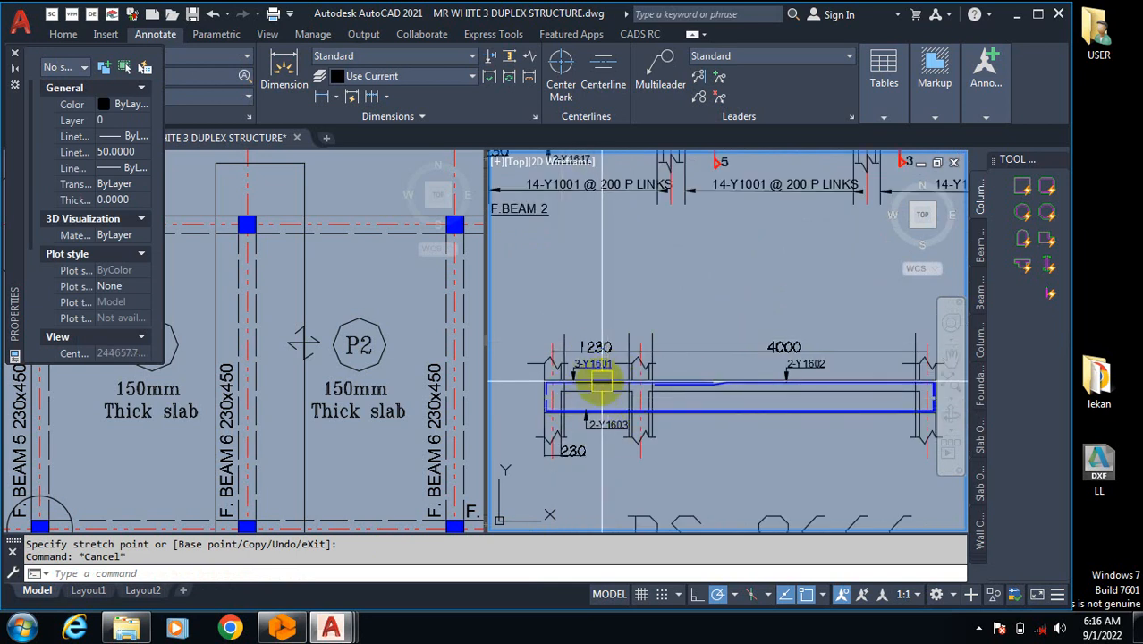
scroll(601, 382, down, 2)
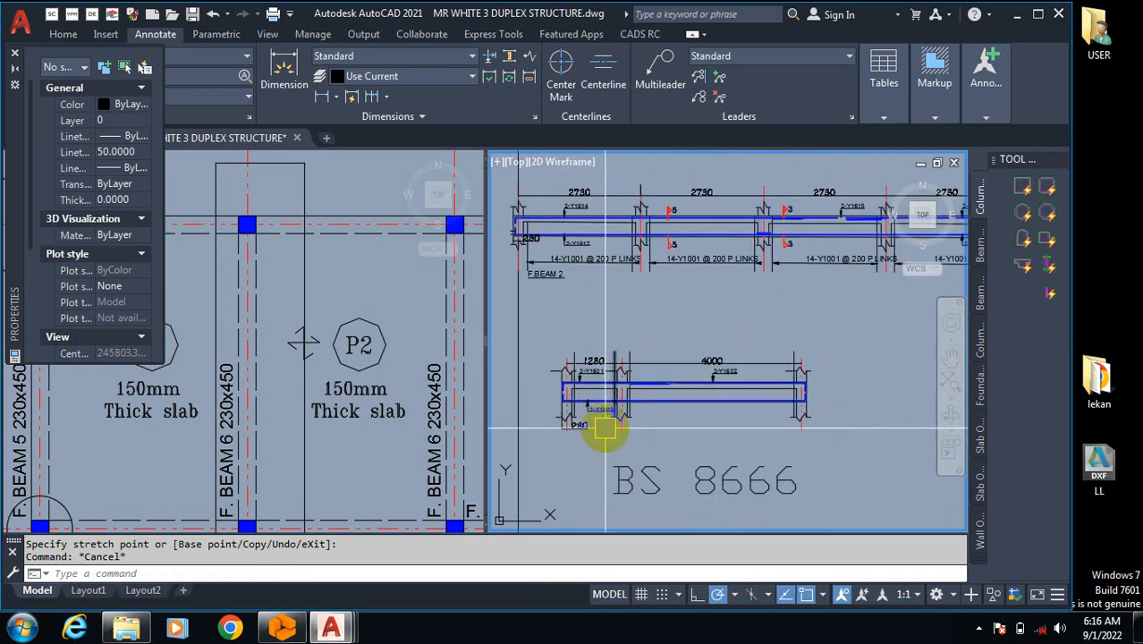
scroll(605, 429, up, 2)
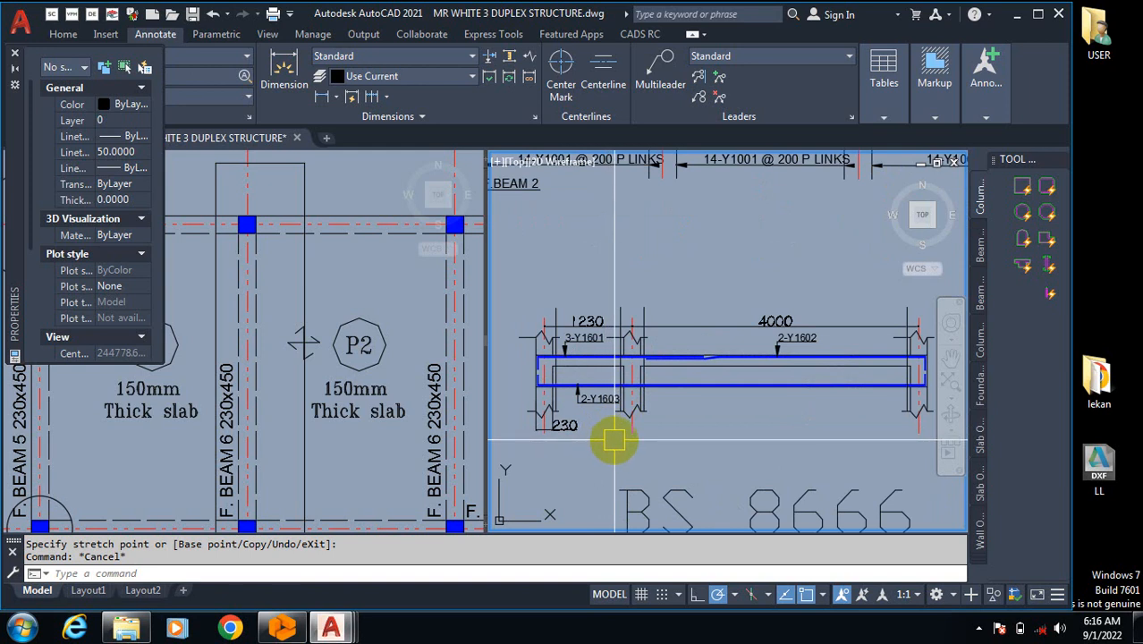
scroll(610, 320, down, 2)
Step: Copy the 14-Y1001 @ 200 P LINKS label with its arrowed line from F.BEAM 2's third span to below the new beam's left end column
scroll(554, 315, up, 4)
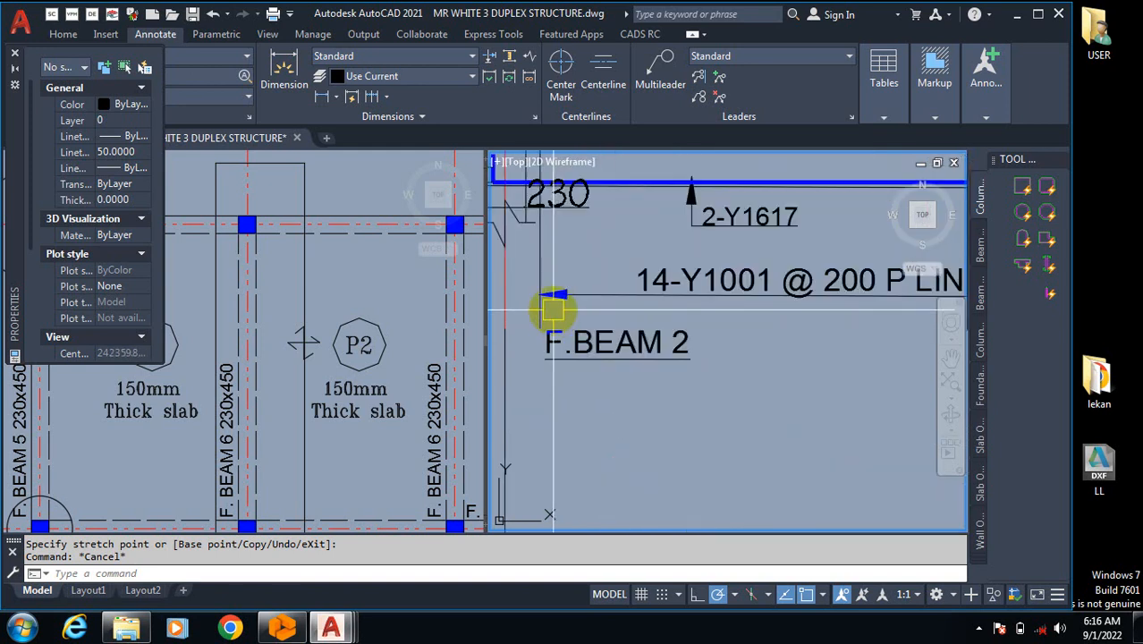
key(Return)
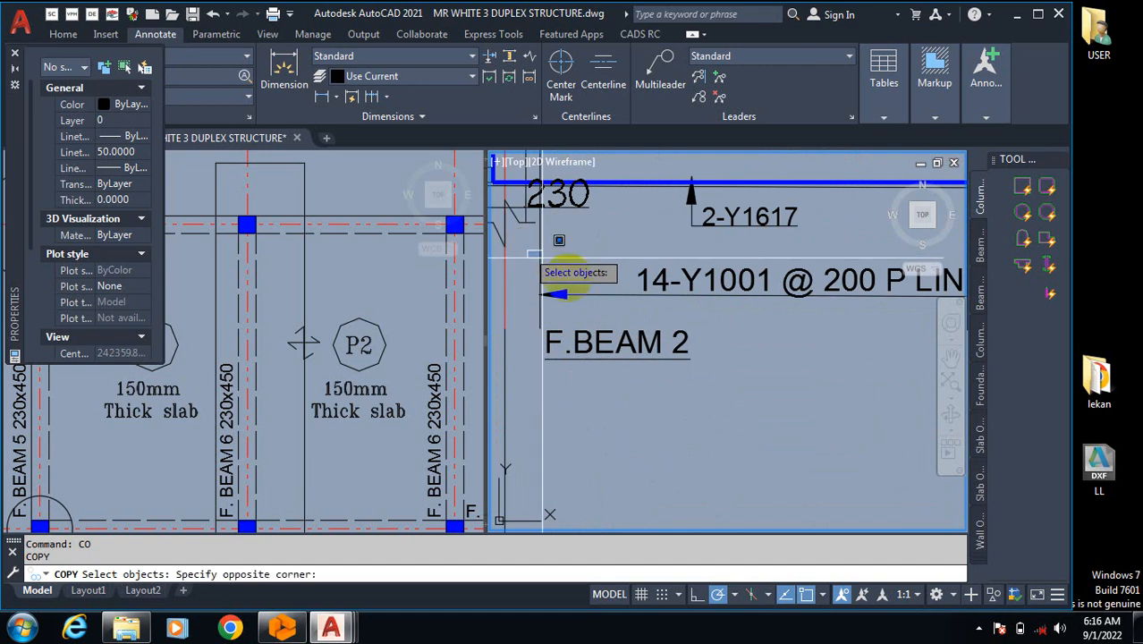
scroll(557, 292, down, 4)
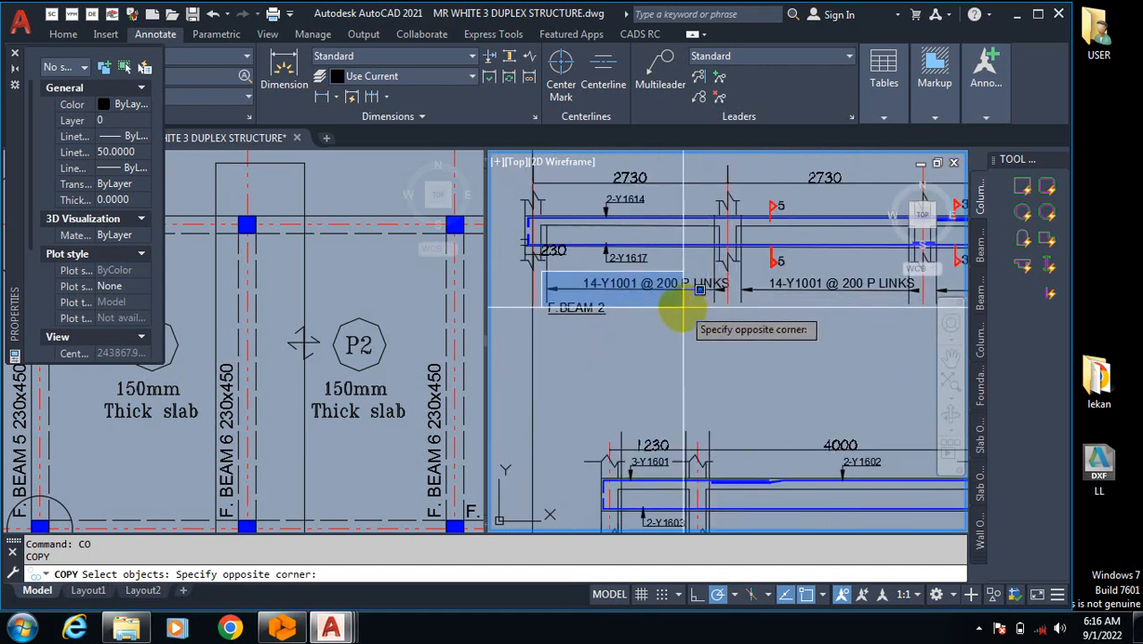
key(Escape)
scroll(761, 309, down, 3)
scroll(908, 309, up, 3)
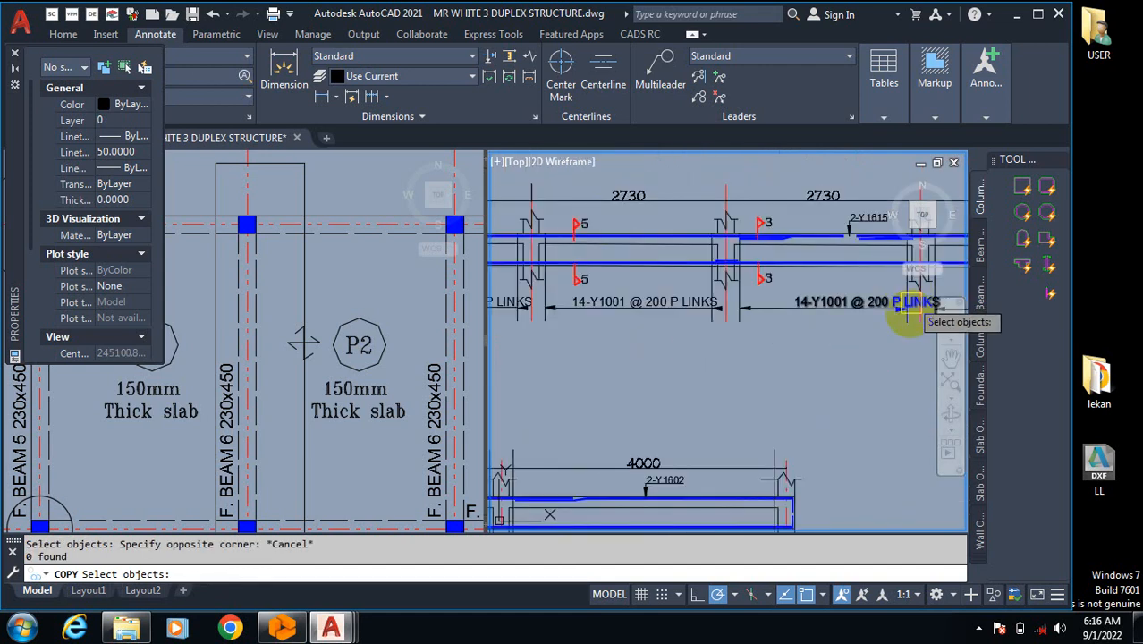
scroll(697, 294, up, 4)
click(738, 298)
scroll(735, 304, down, 3)
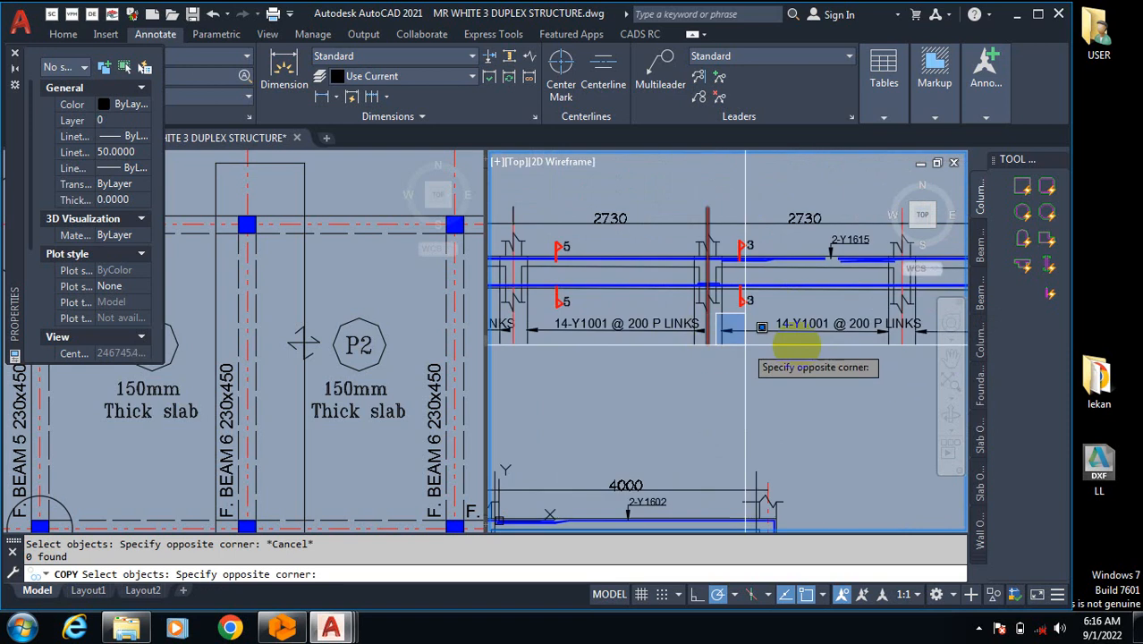
click(920, 337)
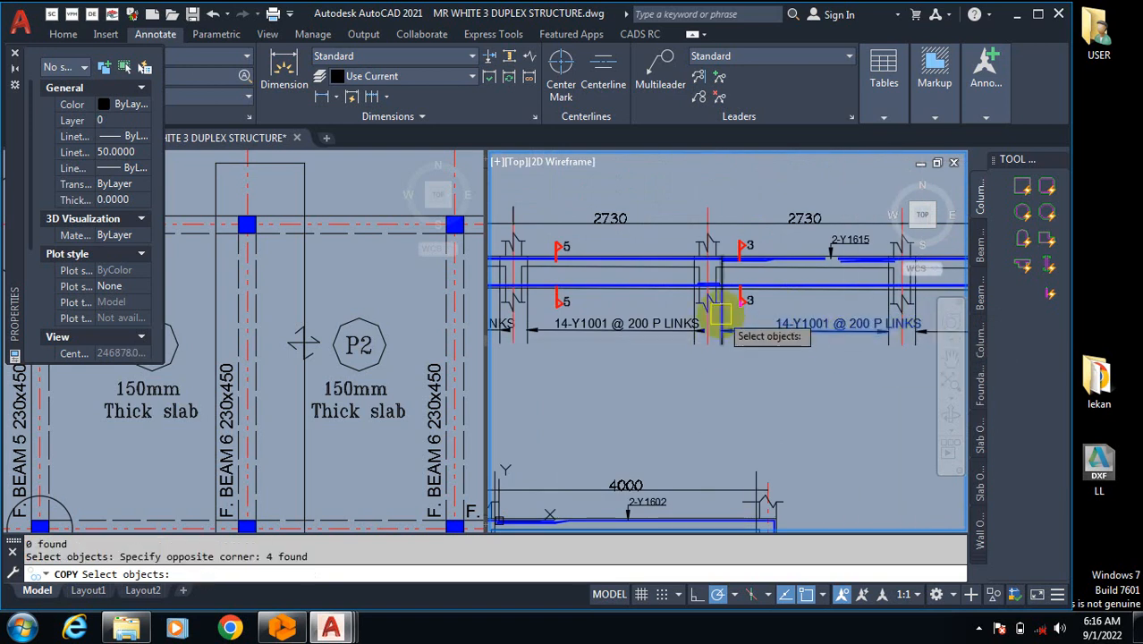
scroll(751, 322, up, 5)
key(Return)
click(750, 327)
scroll(716, 260, down, 5)
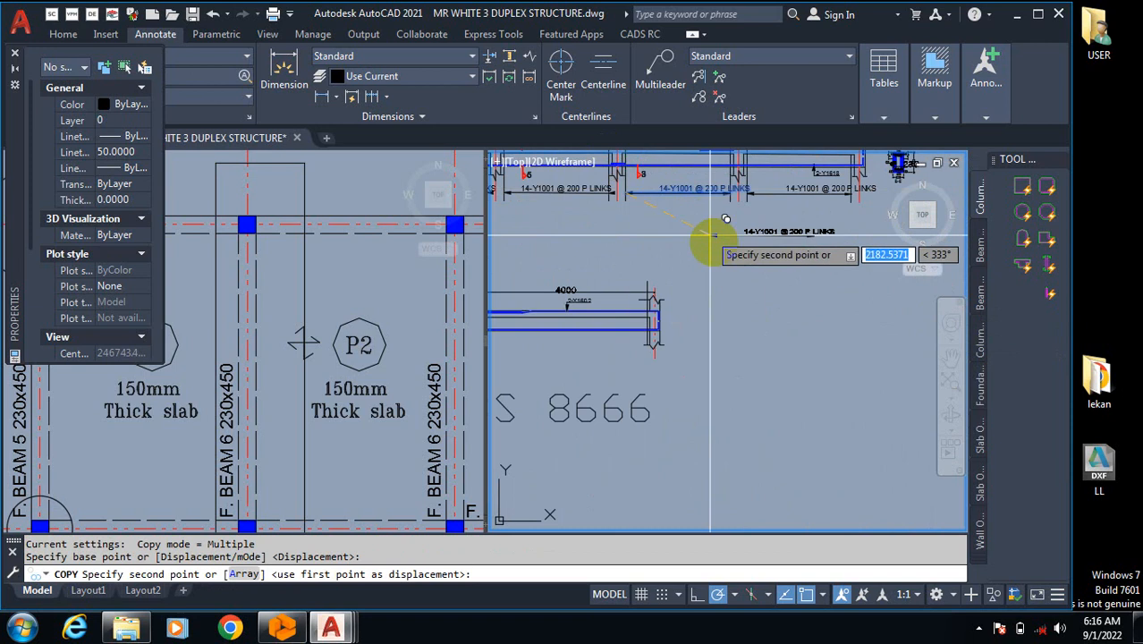
scroll(648, 305, up, 2)
scroll(647, 305, up, 4)
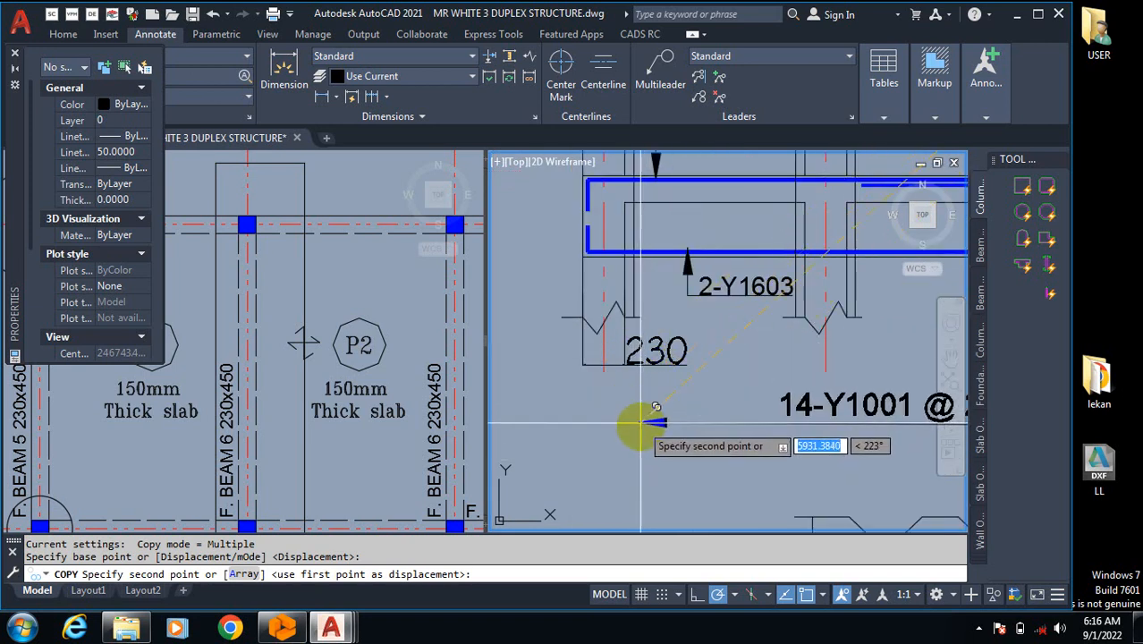
scroll(601, 366, up, 4)
click(582, 383)
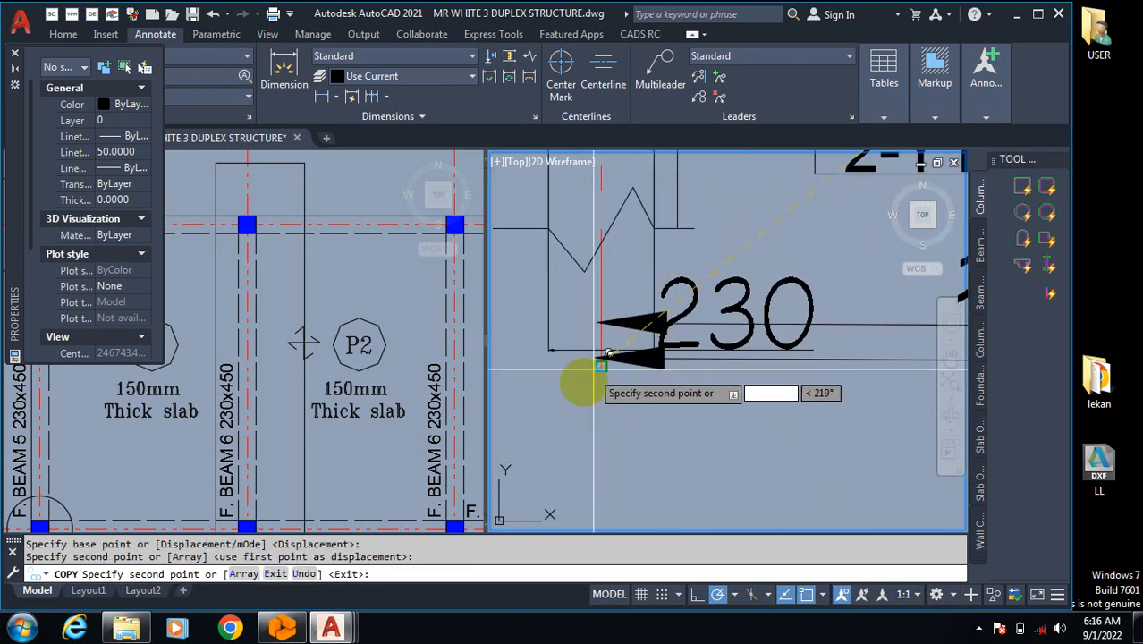
scroll(702, 475, down, 5)
key(Escape)
Step: Move the right arrowhead of the copied link line back along the line to just left of the intermediate column's left guide line
scroll(727, 436, down, 2)
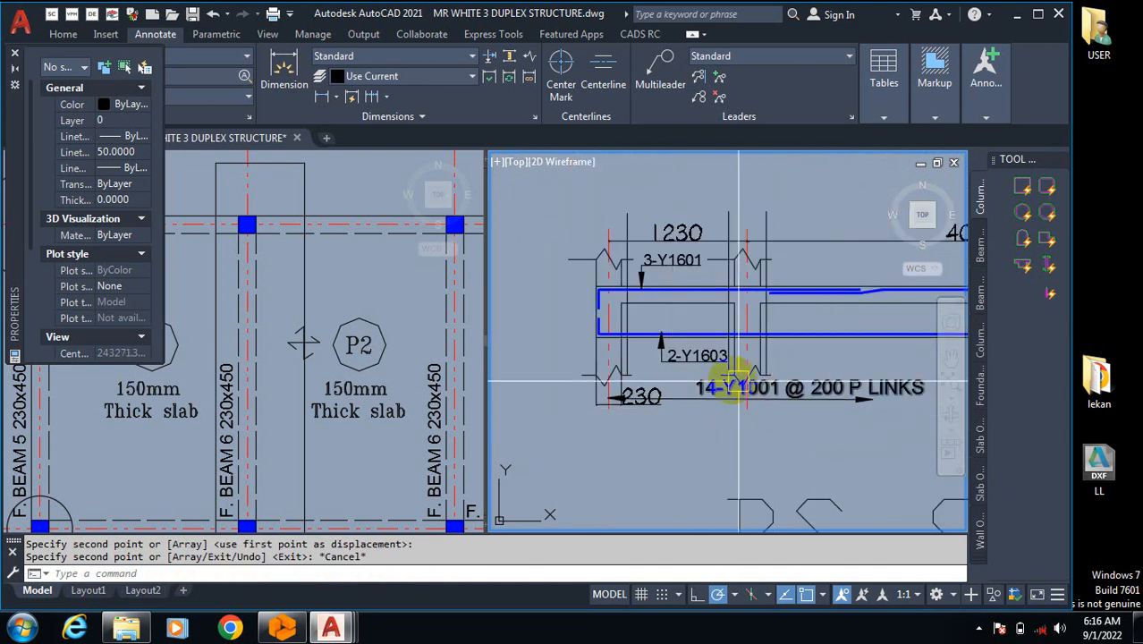
scroll(738, 386, up, 2)
scroll(914, 415, up, 3)
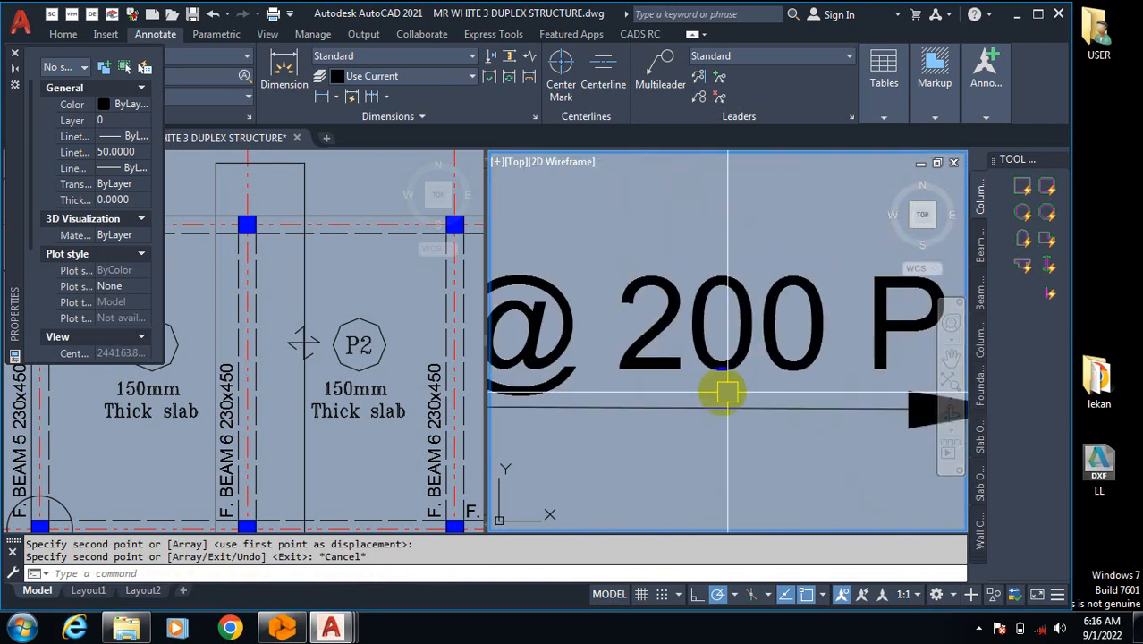
scroll(724, 391, down, 1)
text(m)
key(Return)
scroll(814, 409, up, 2)
click(702, 247)
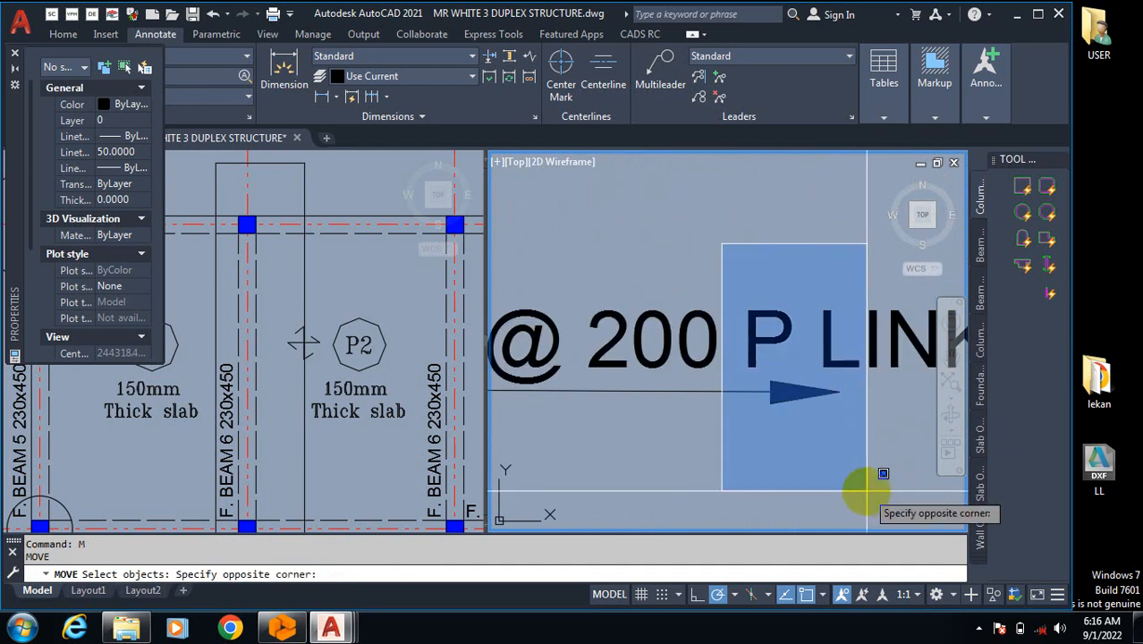
click(881, 472)
key(Return)
click(835, 391)
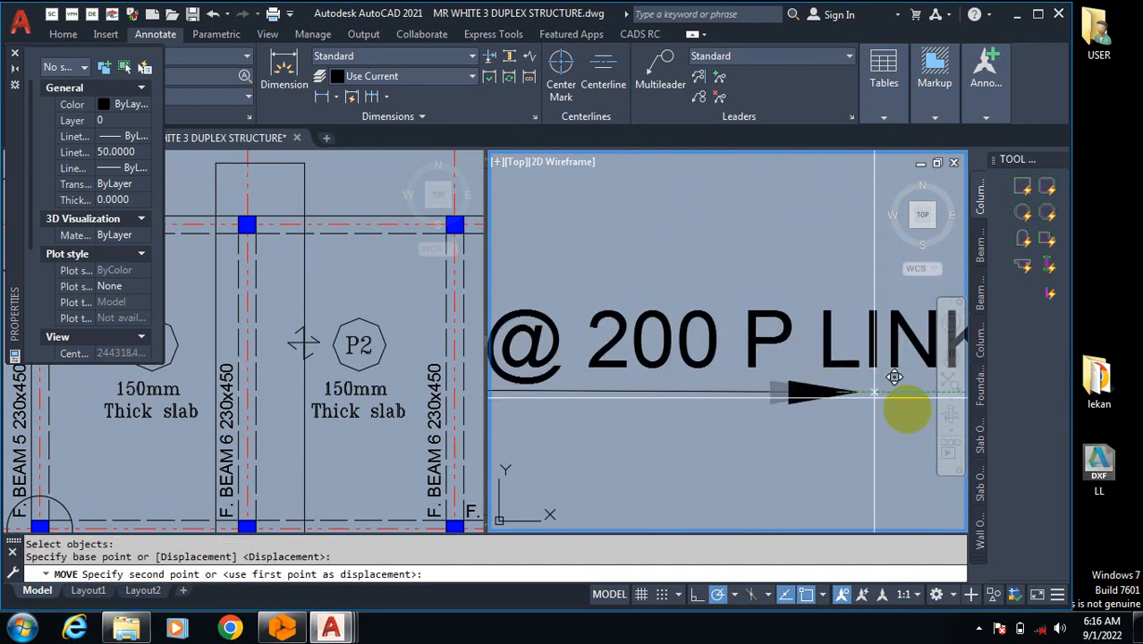
scroll(620, 385, down, 2)
scroll(688, 402, up, 2)
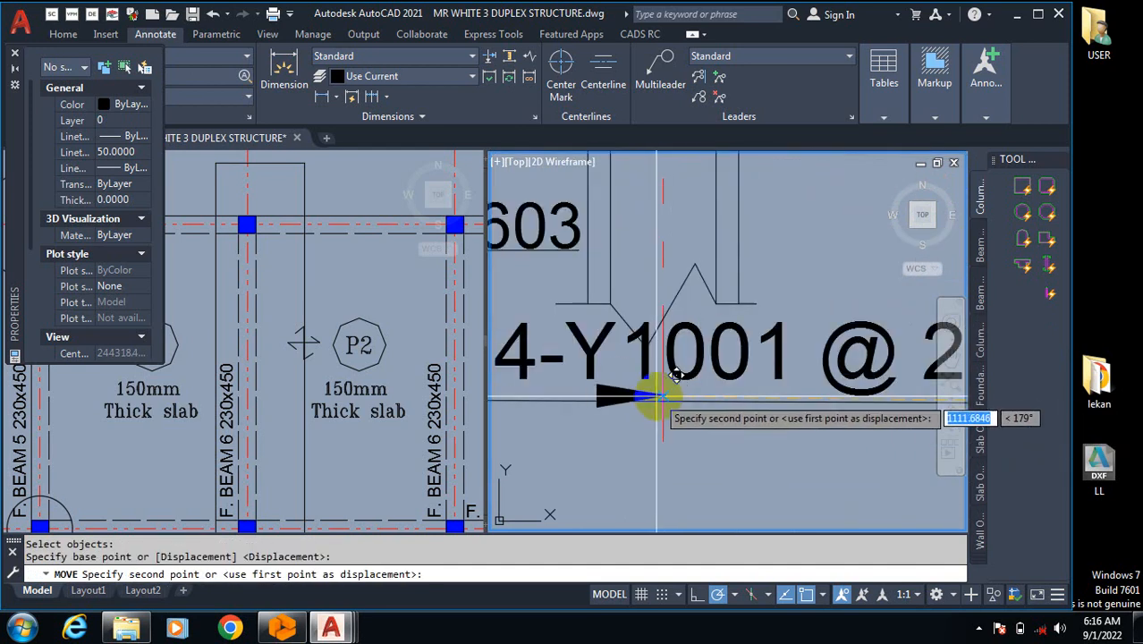
scroll(677, 374, down, 1)
scroll(628, 381, up, 2)
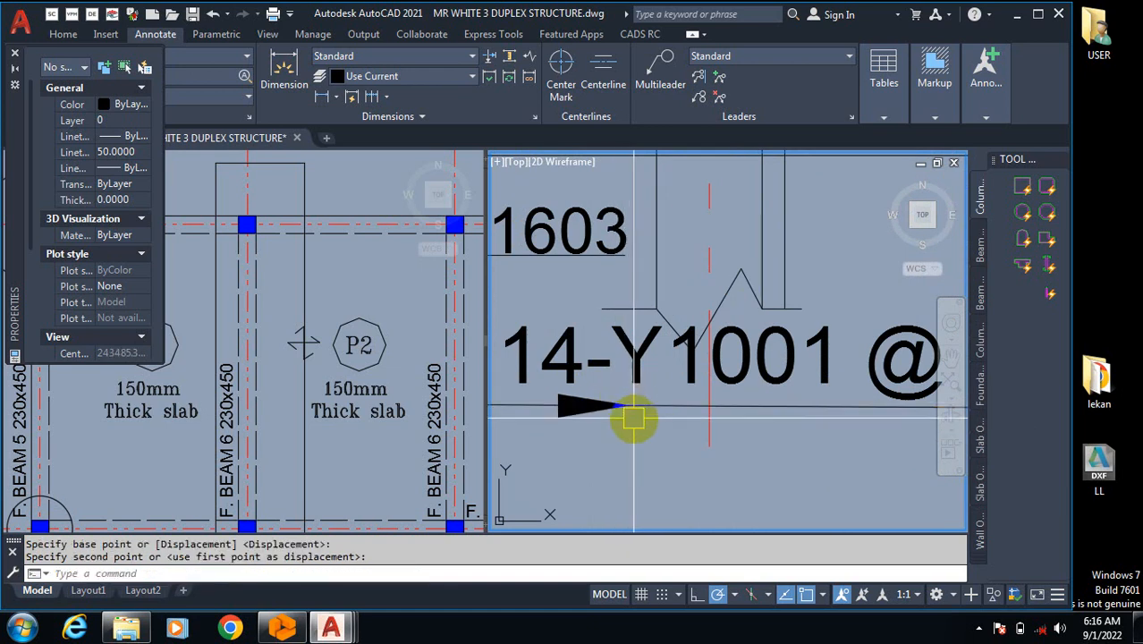
Step: Stretch the lower end of the intermediate column's left guide line vertically down past the link arrow line
key(Escape)
click(636, 268)
click(635, 306)
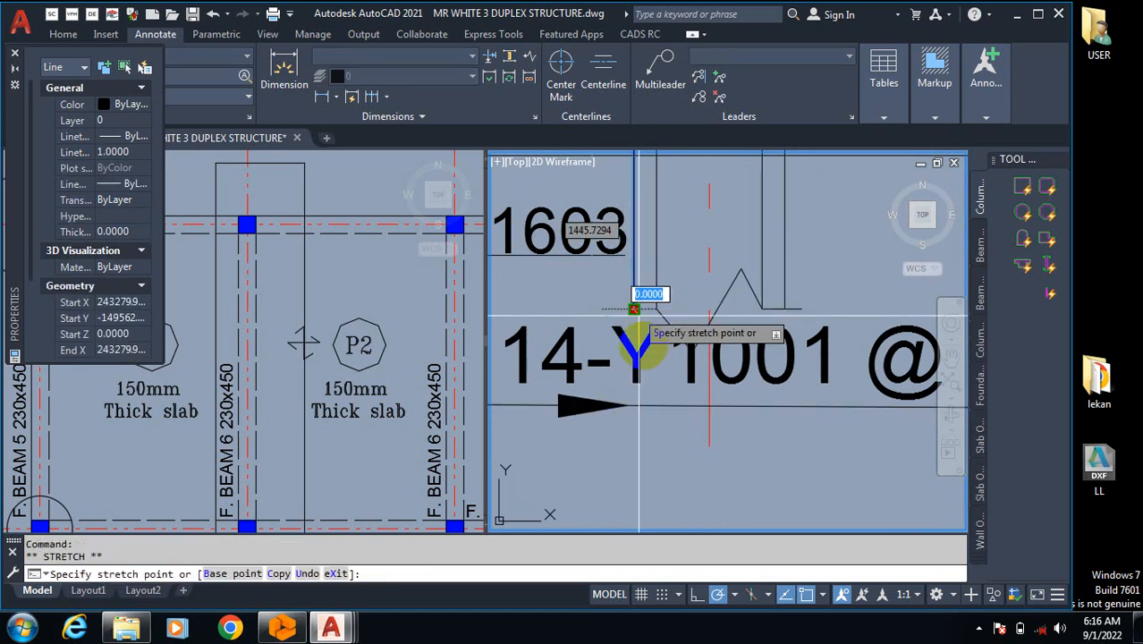
scroll(783, 430, down, 3)
key(Escape)
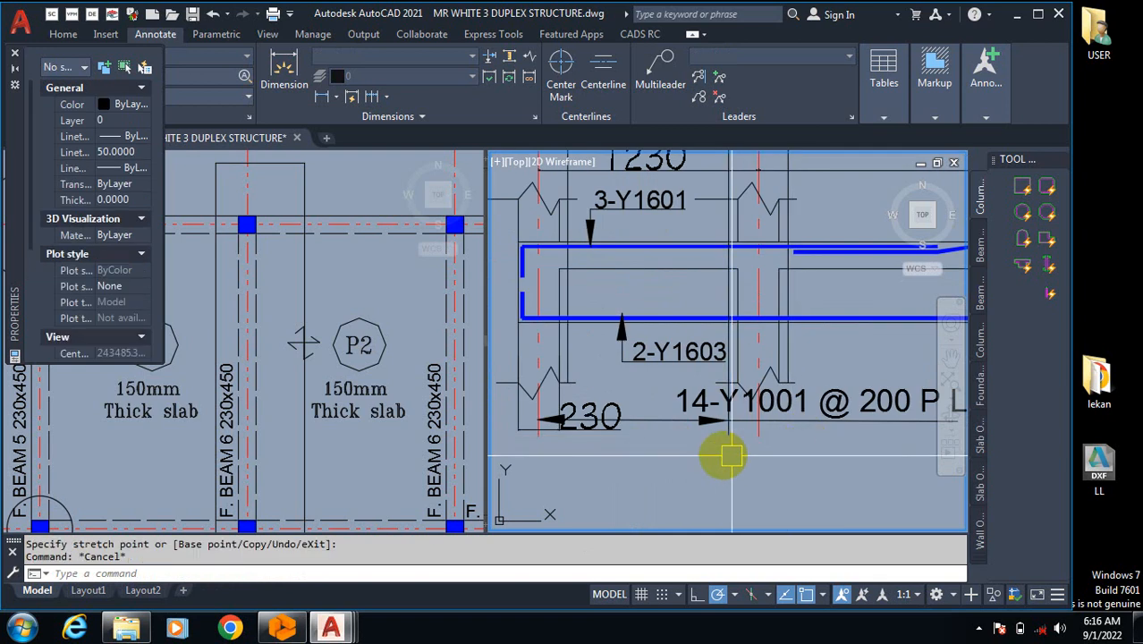
scroll(727, 439, up, 2)
key(Escape)
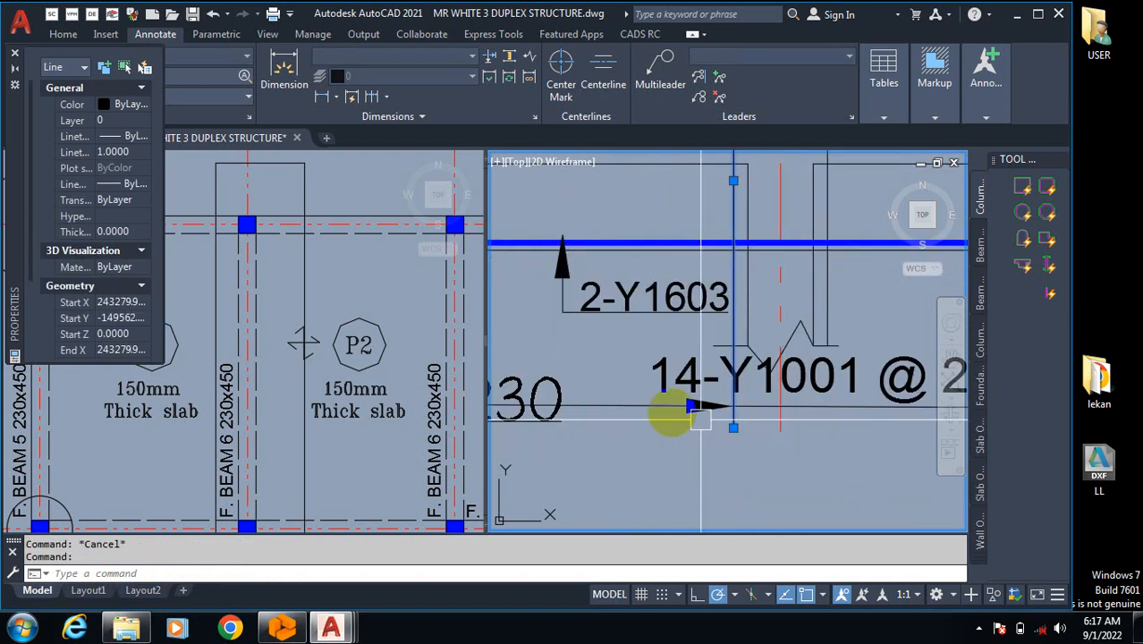
Step: Draw a horizontal line about 5440 mm long from the lower end of that guide line past the right end column
scroll(734, 429, down, 4)
scroll(770, 378, up, 2)
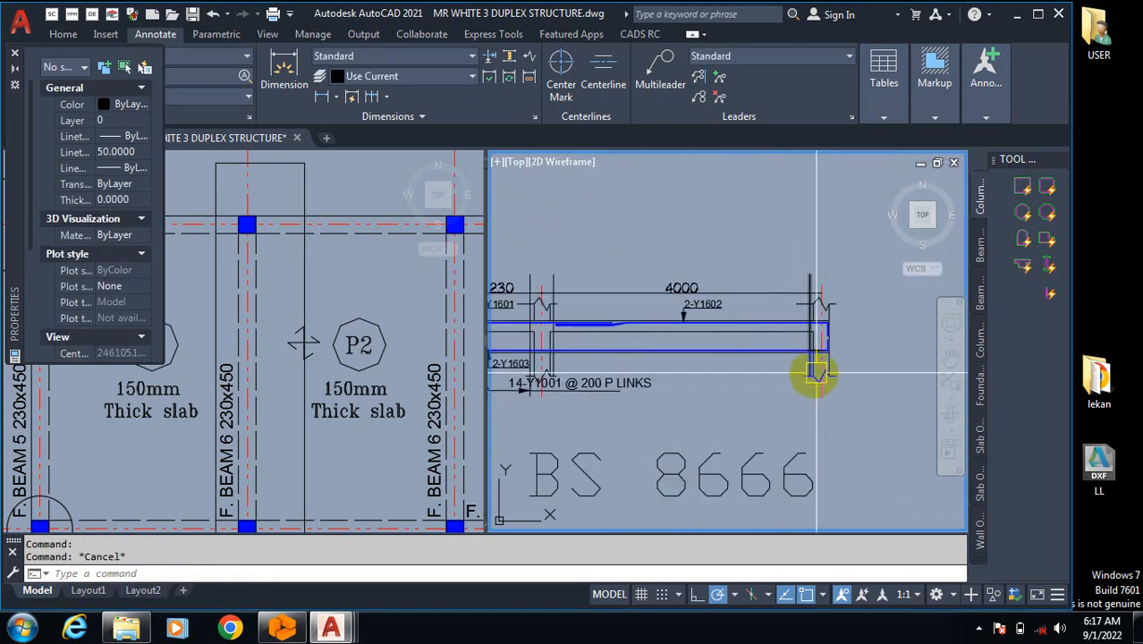
text(l)
key(Return)
scroll(537, 402, up, 4)
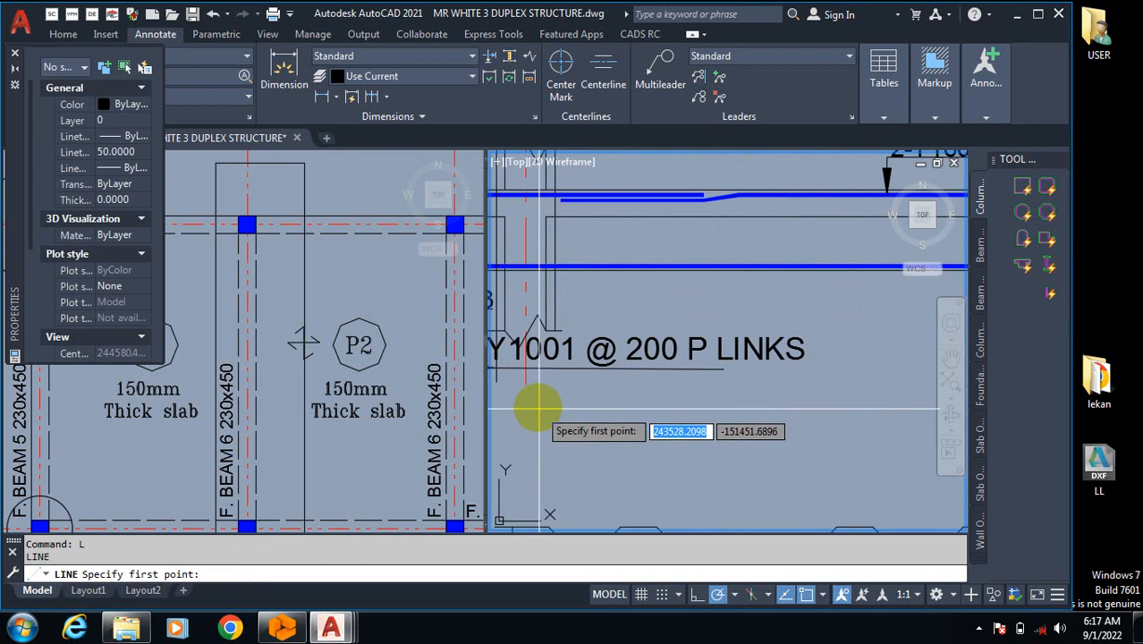
click(499, 384)
scroll(527, 410, down, 4)
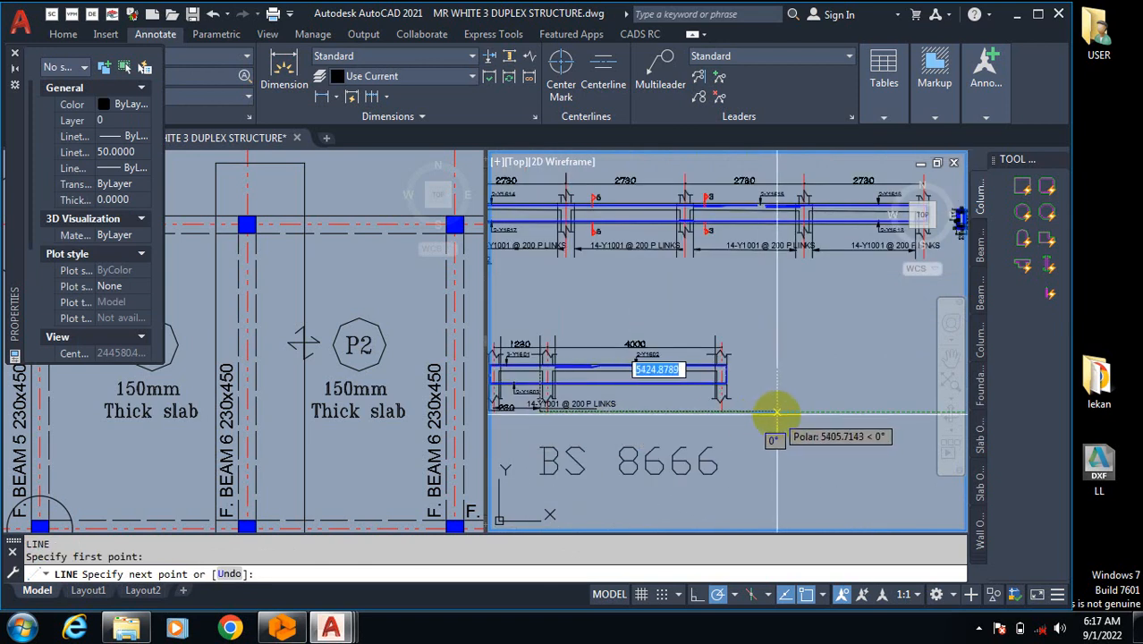
Step: Extend the right end column's inner guide line down to the horizontal line
key(Escape)
scroll(712, 409, up, 4)
key(Return)
scroll(714, 405, up, 4)
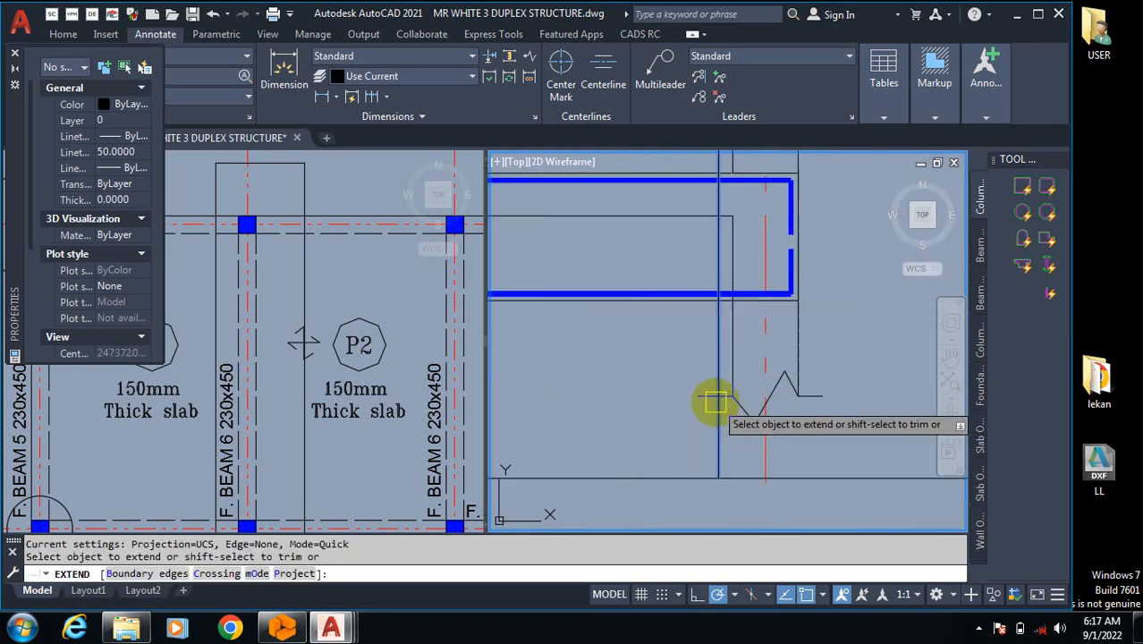
click(715, 366)
scroll(832, 408, down, 4)
key(Escape)
scroll(850, 443, down, 2)
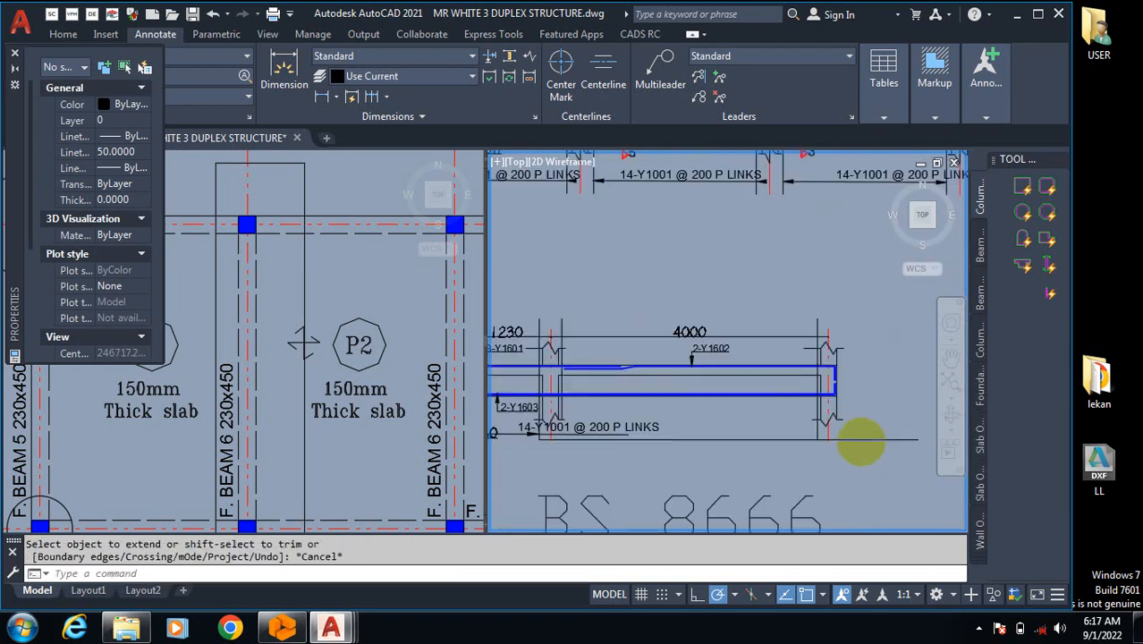
Step: Erase the 230 width dimension below the left end column
scroll(669, 449, down, 2)
scroll(728, 470, up, 2)
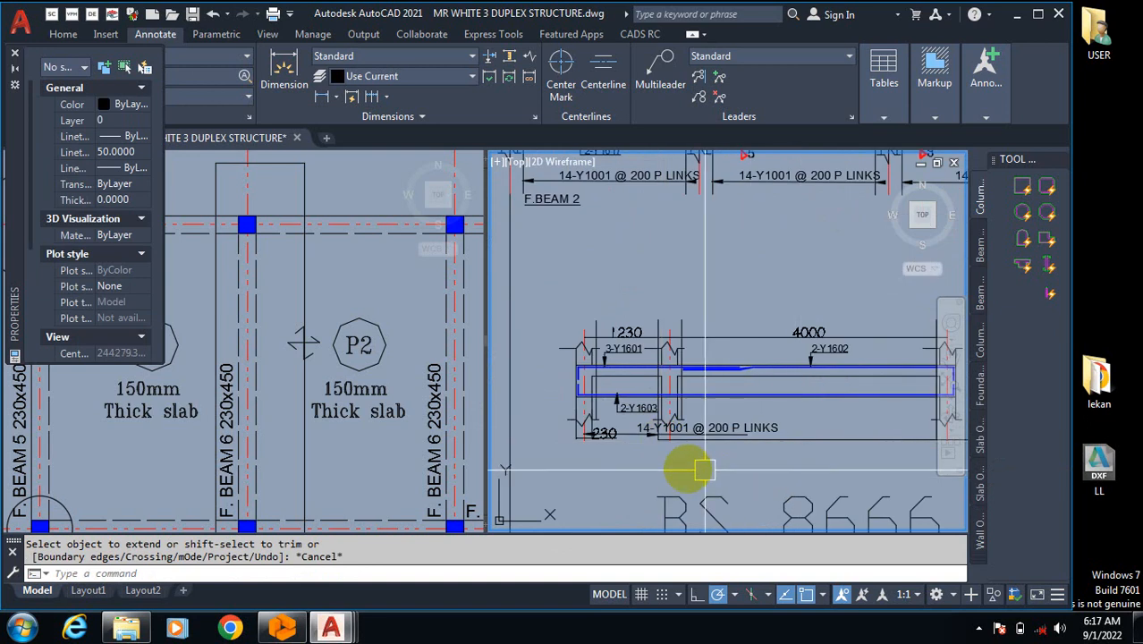
scroll(617, 456, up, 1)
scroll(592, 451, up, 3)
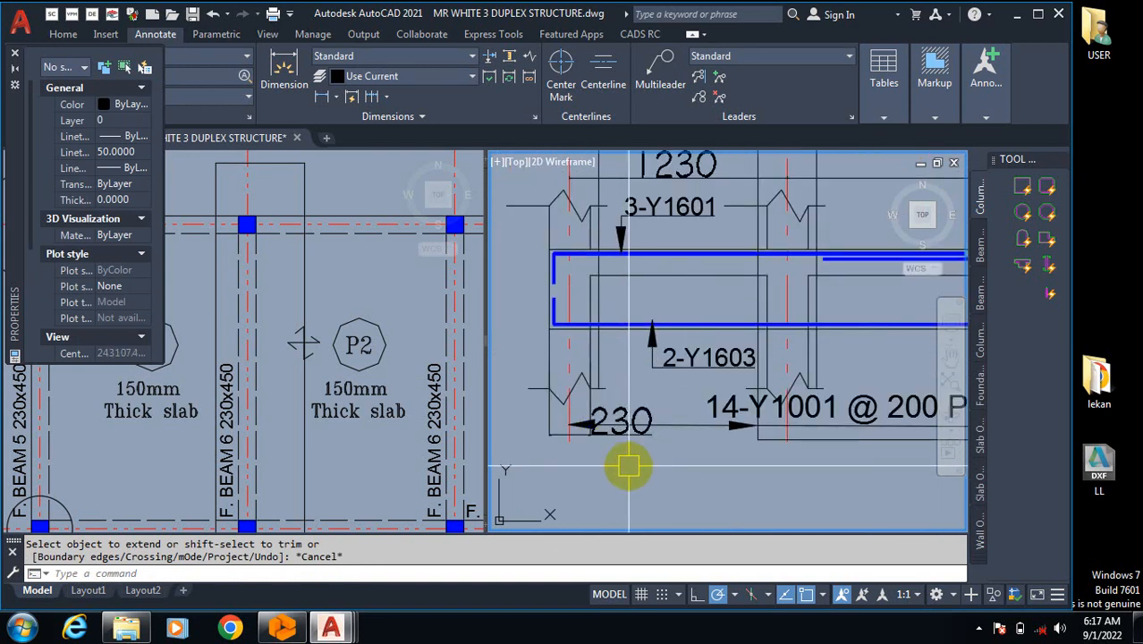
text(e)
key(Return)
key(Return)
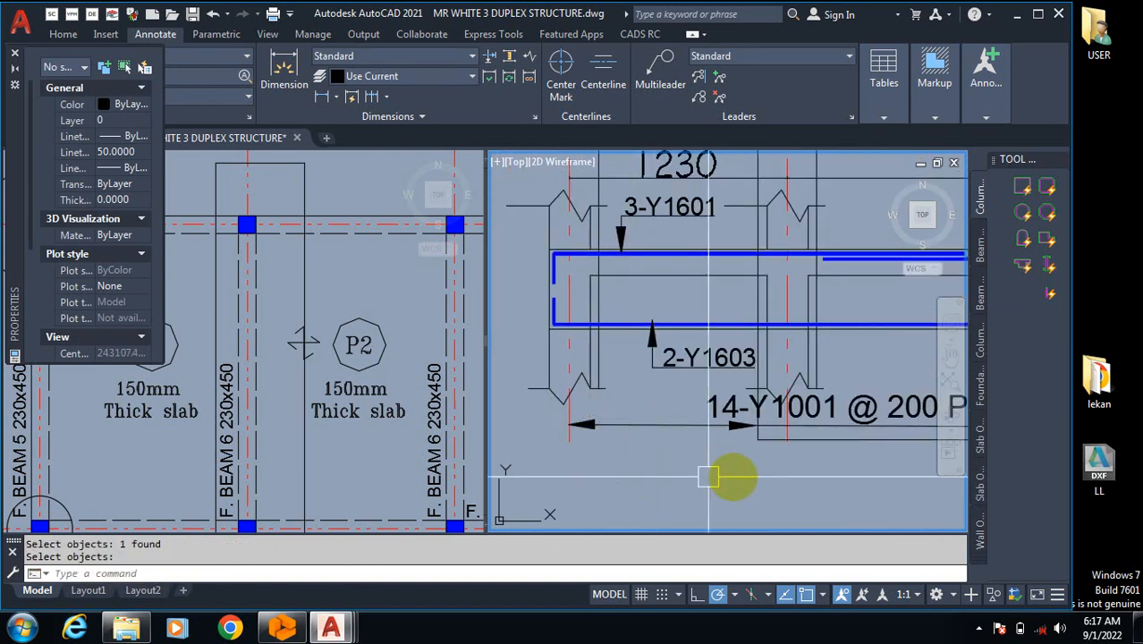
Step: Stretch the near end of the horizontal line from the intermediate column's guide line to beyond the left end column's outer face
click(805, 440)
click(758, 439)
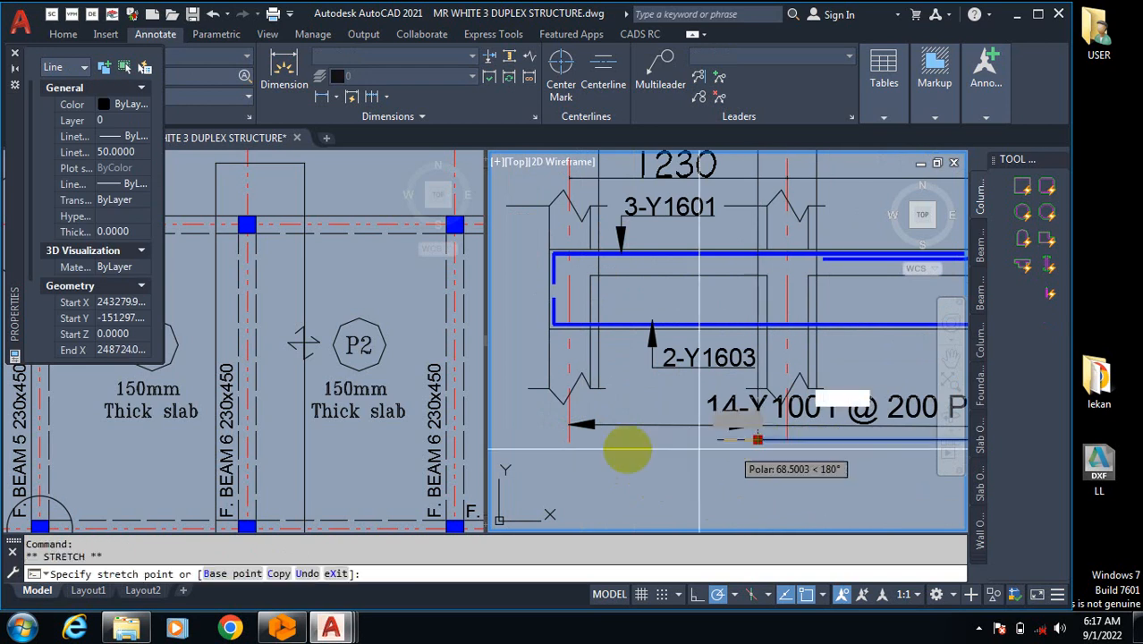
click(528, 440)
key(Escape)
Step: Extend the left end column's inner guide line down to the horizontal line, using that line as the boundary edge
text(E)
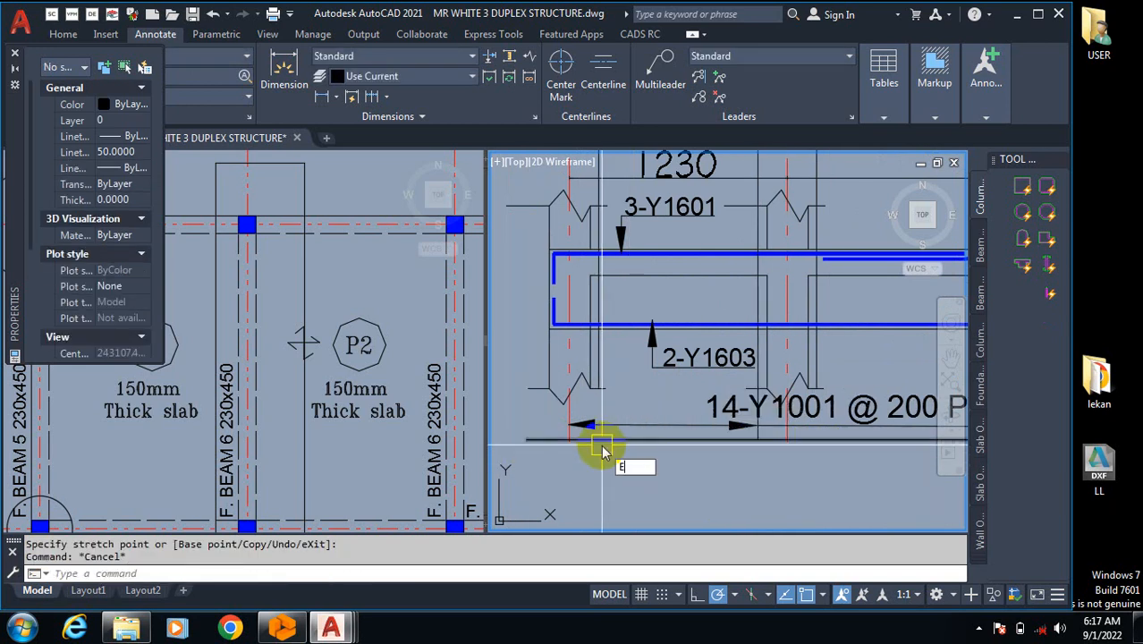
text(x)
key(Return)
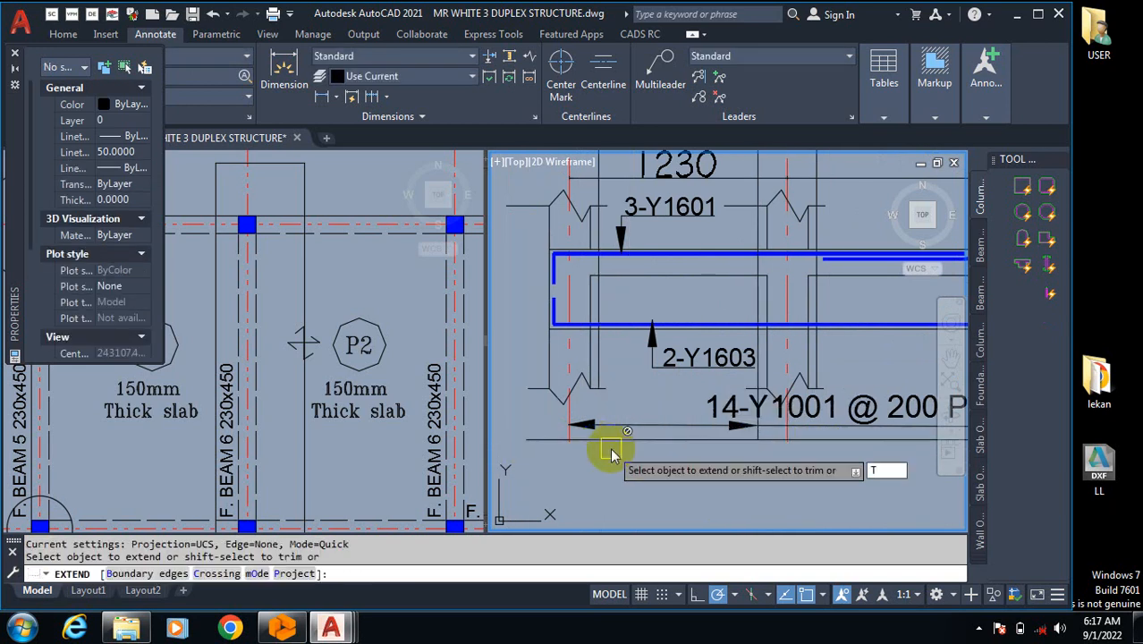
text(b)
key(Return)
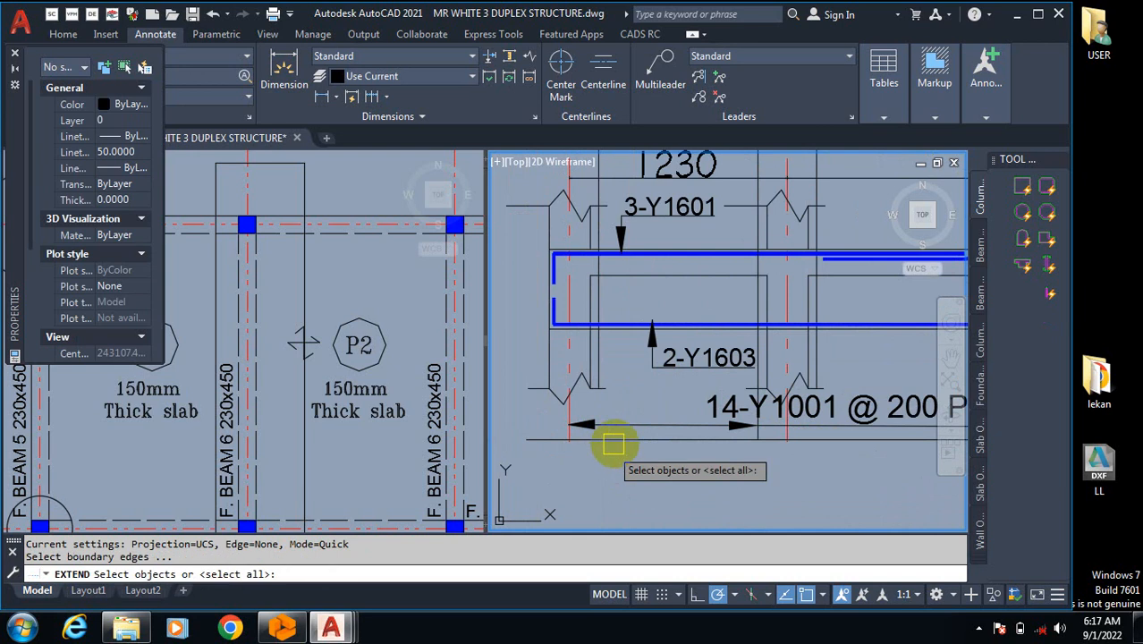
click(613, 440)
key(Return)
click(603, 360)
key(Escape)
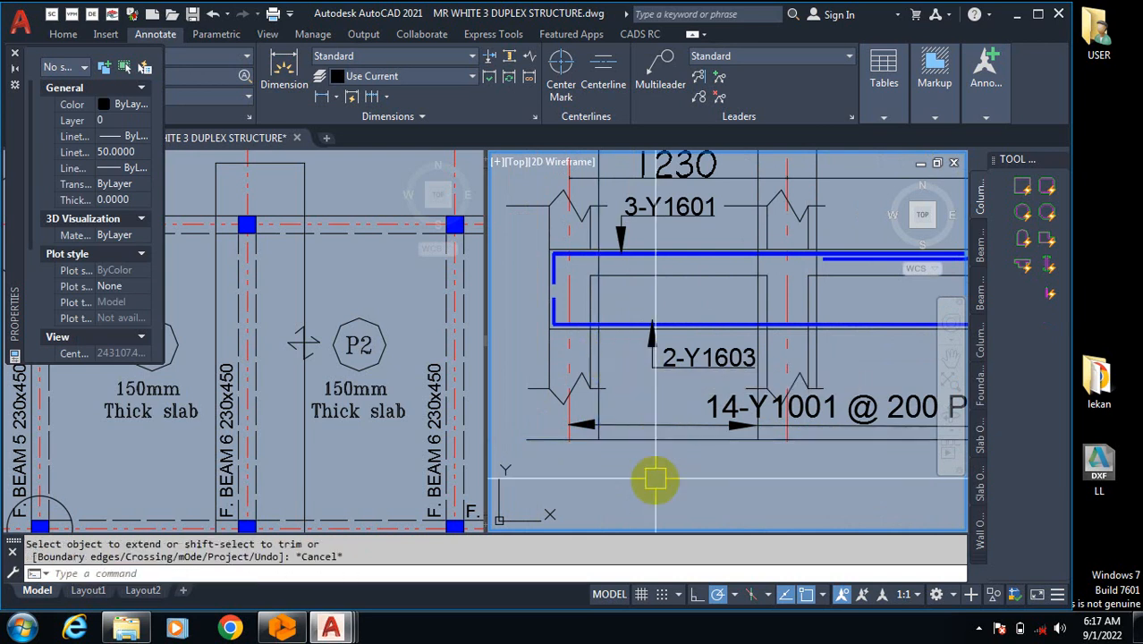
Step: Erase the horizontal boundary line below the beam
scroll(542, 455, down, 2)
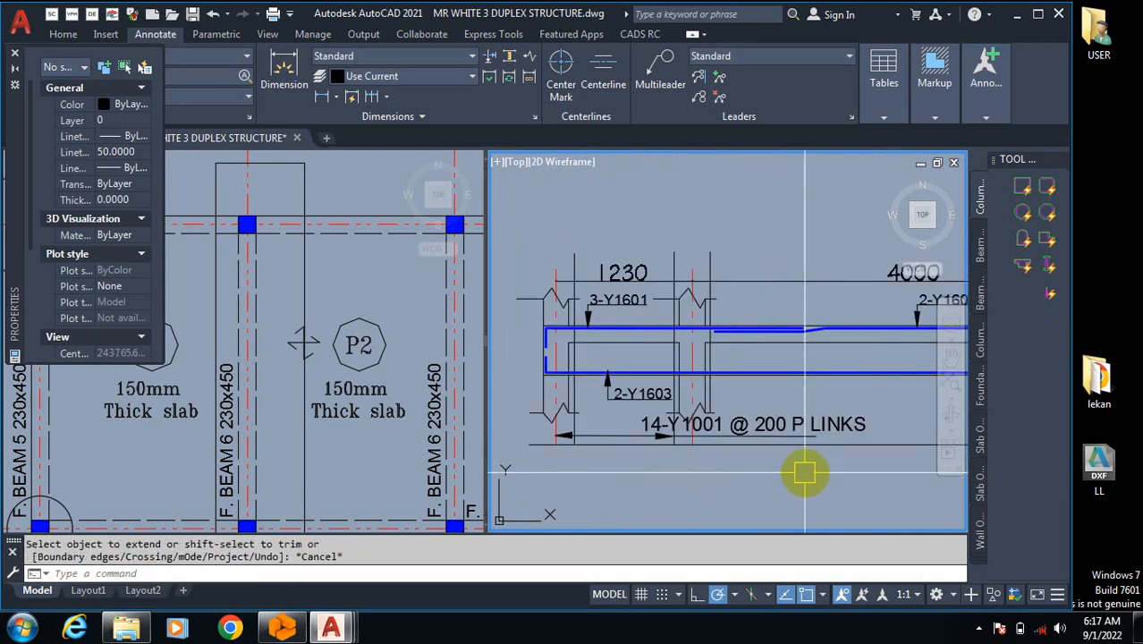
text(e)
key(Return)
key(Return)
scroll(636, 456, down, 3)
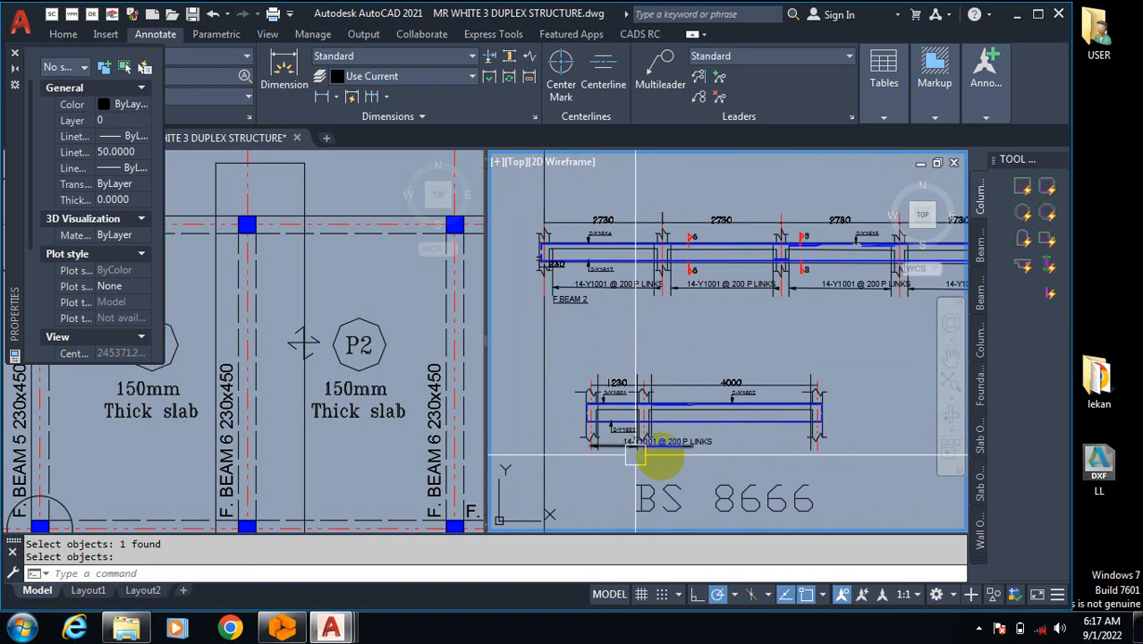
Step: Shorten the link line by stretching its right end back to the intermediate column's left guide line
scroll(632, 461, up, 2)
scroll(818, 469, up, 2)
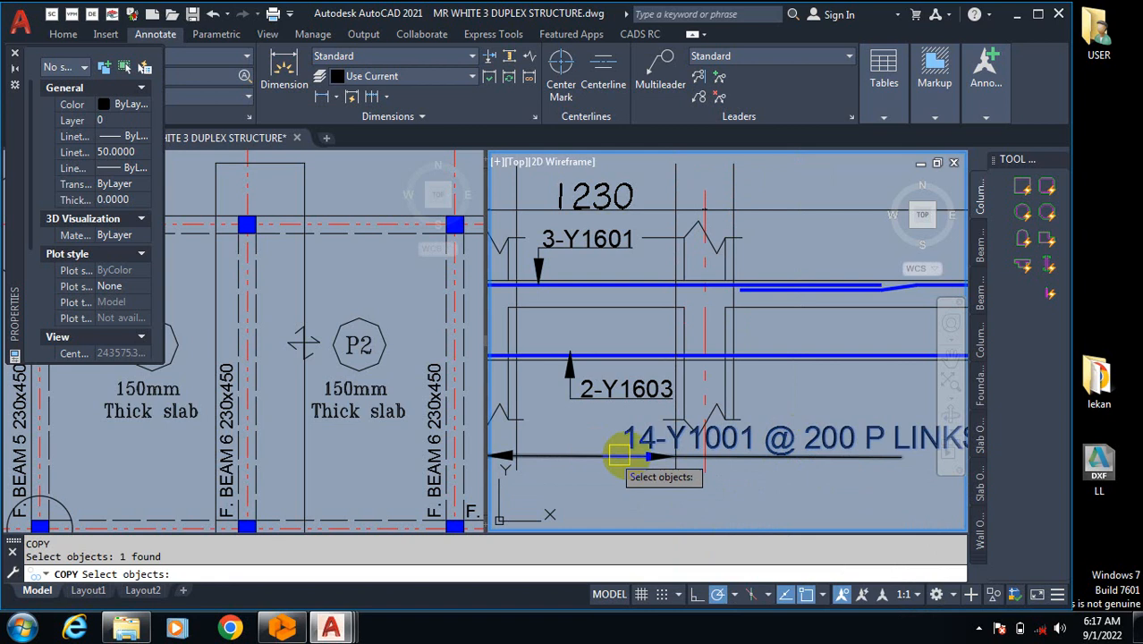
scroll(618, 456, down, 2)
scroll(715, 481, up, 3)
click(822, 449)
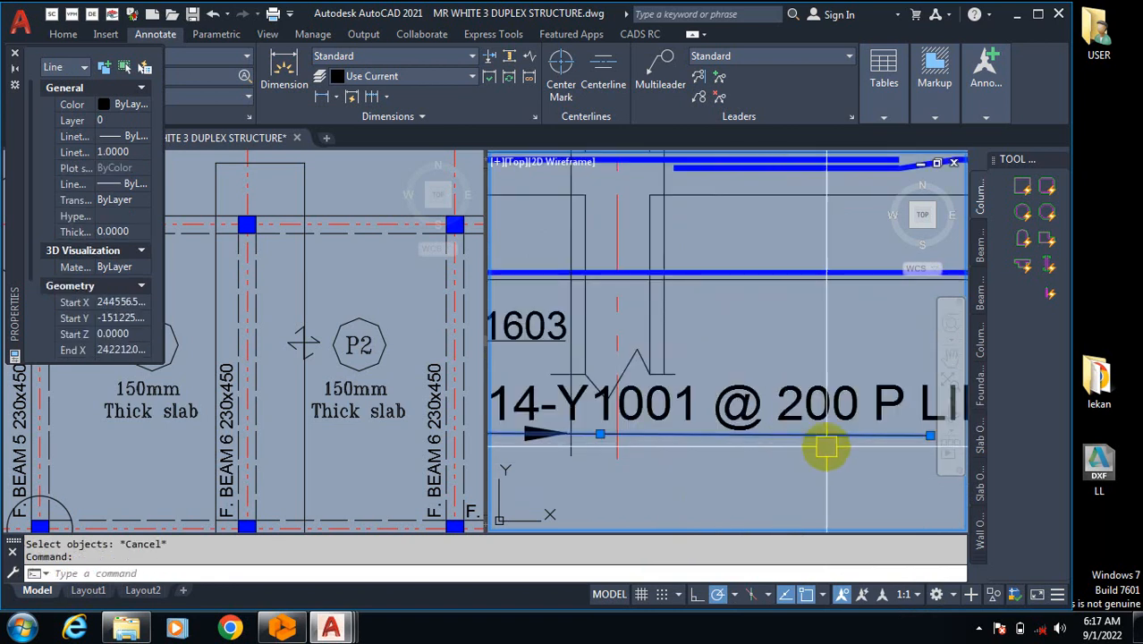
scroll(831, 452, down, 1)
click(866, 440)
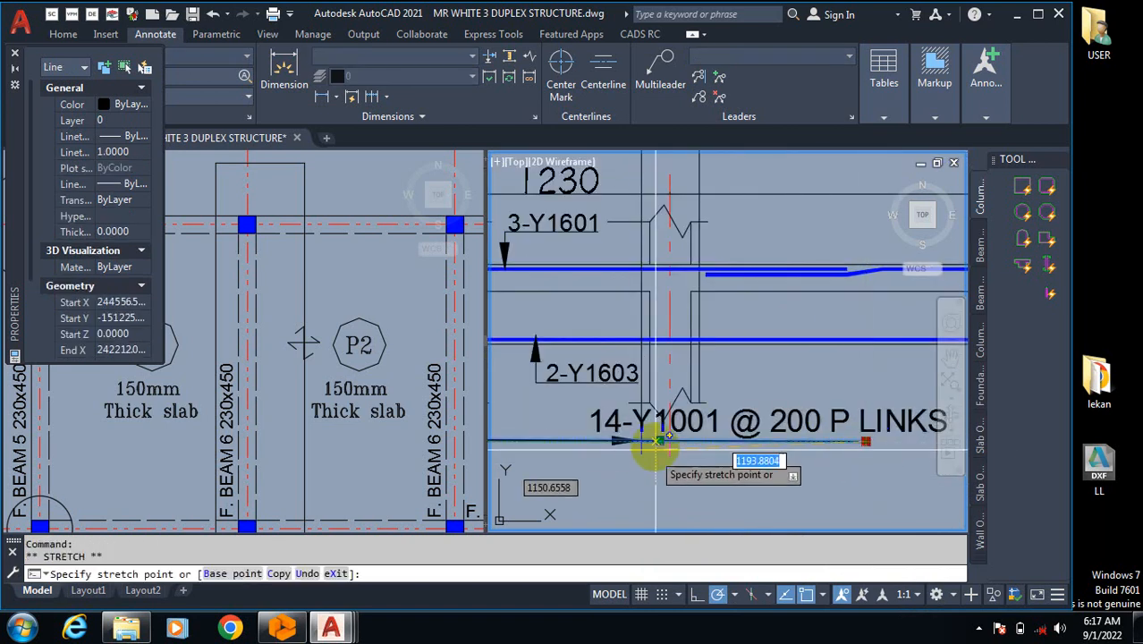
scroll(629, 440, up, 3)
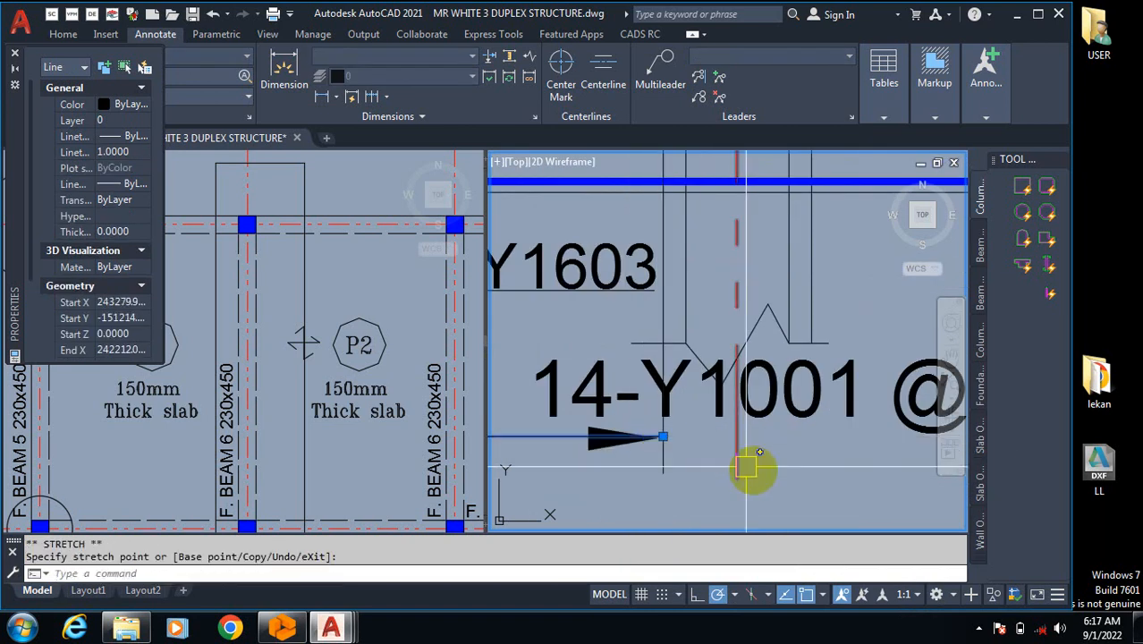
scroll(702, 478, down, 3)
key(Escape)
Step: Move the link line's left arrowhead so its tip meets the left end column's inner guide line
scroll(707, 469, up, 4)
scroll(741, 494, up, 3)
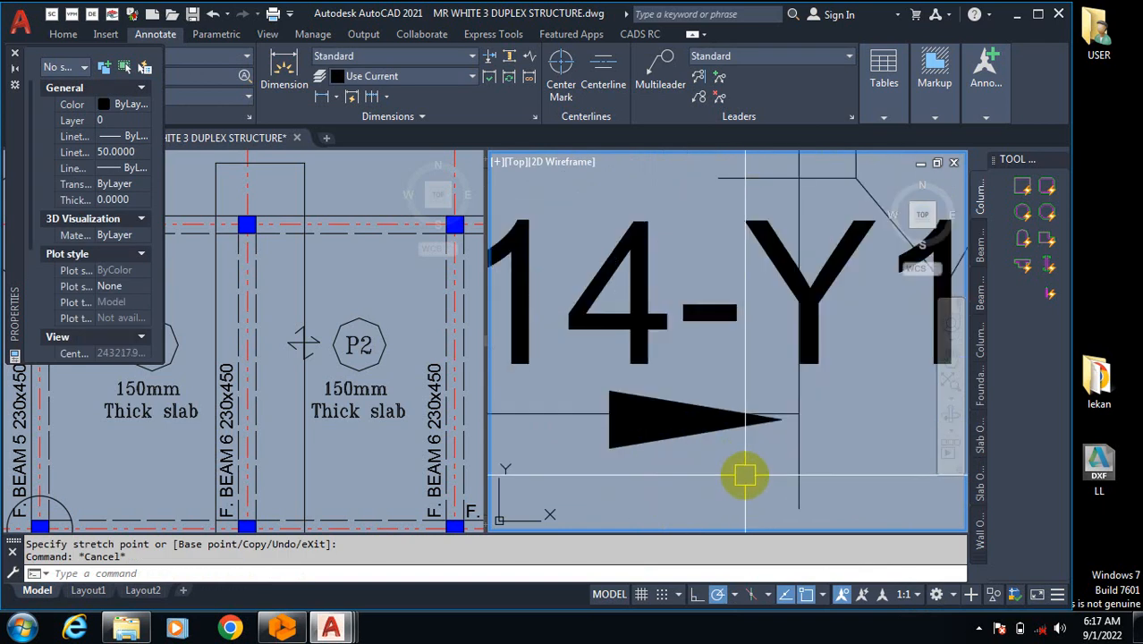
scroll(781, 475, down, 5)
scroll(553, 466, down, 2)
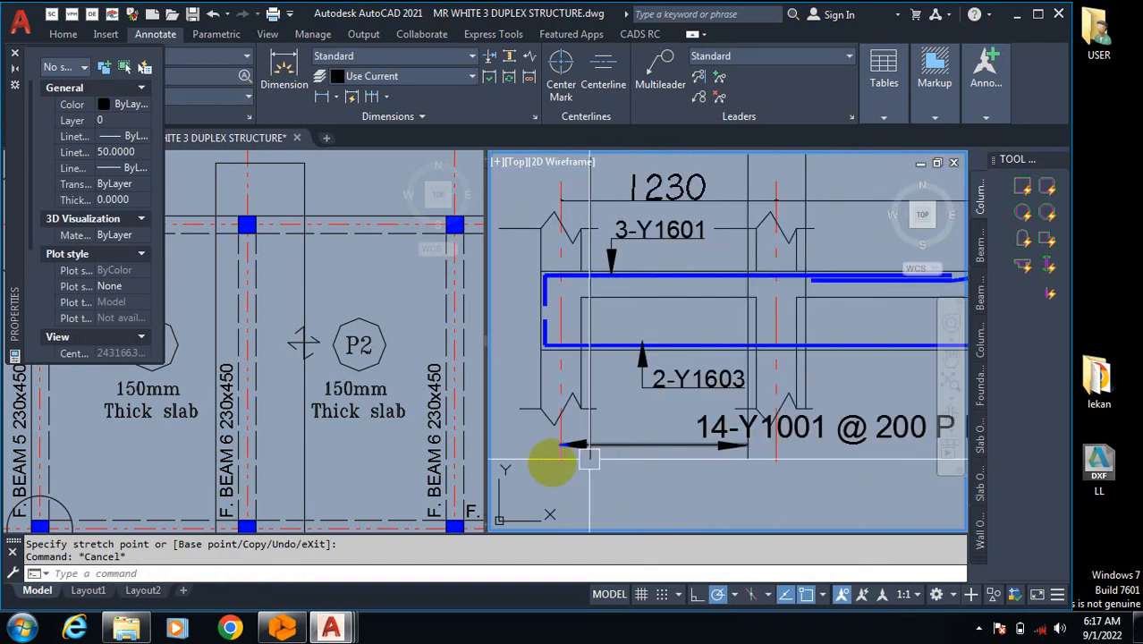
scroll(542, 465, up, 2)
text(m)
key(Return)
scroll(563, 421, up, 2)
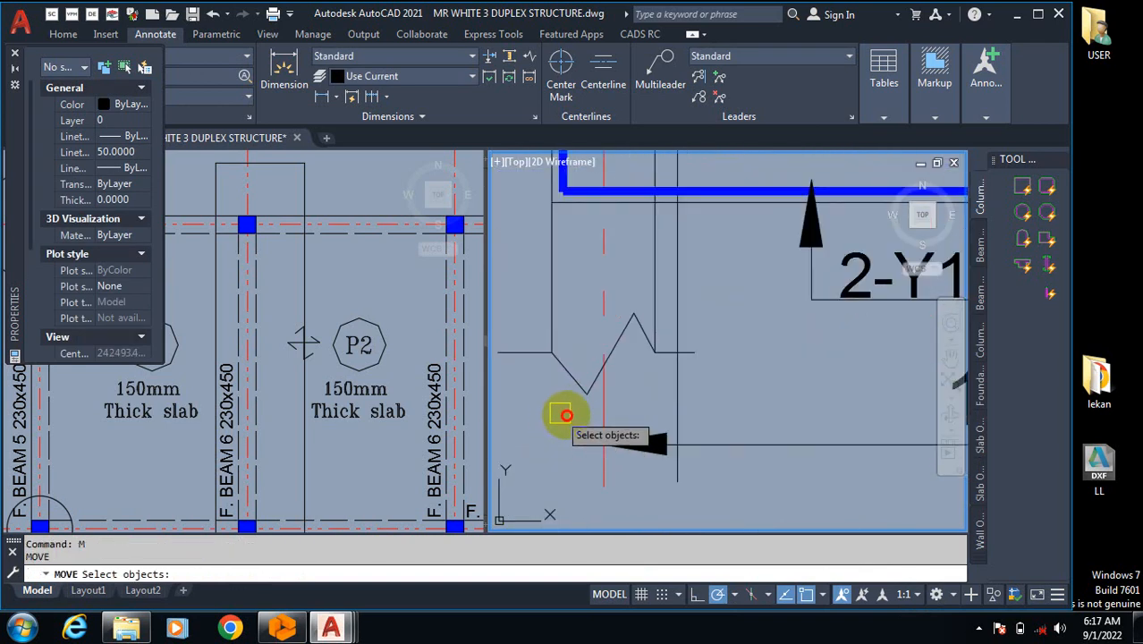
click(706, 483)
key(Return)
scroll(586, 467, up, 1)
click(594, 446)
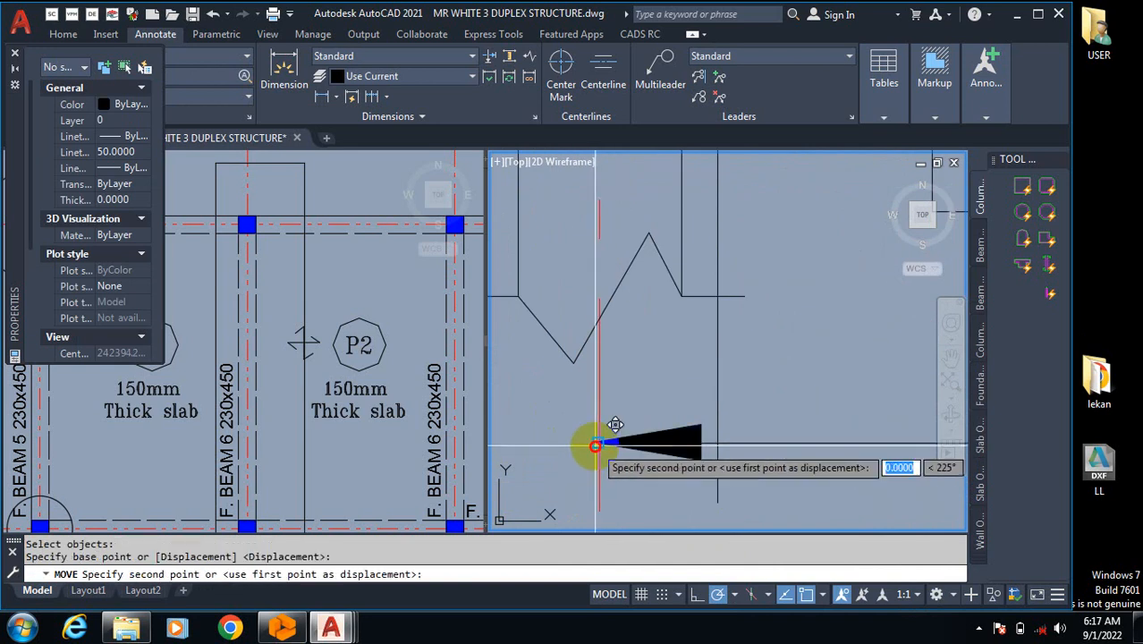
click(717, 442)
scroll(501, 402, down, 2)
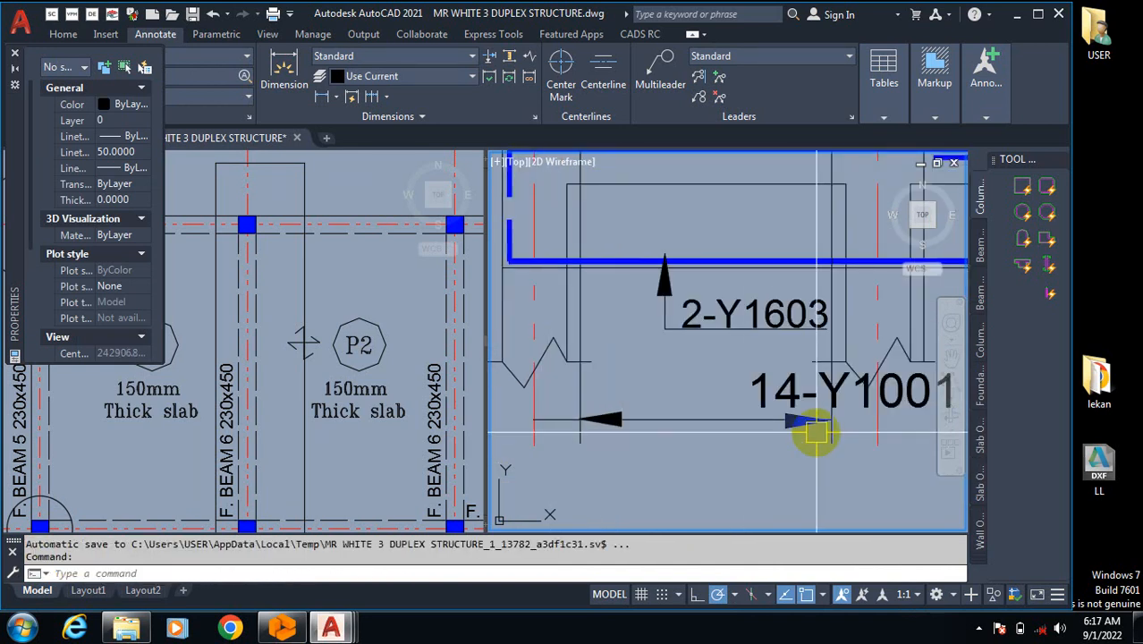
Step: Move the link line's right arrowhead so its tip meets the intermediate column's left guide line
scroll(814, 434, up, 3)
text(m)
key(Return)
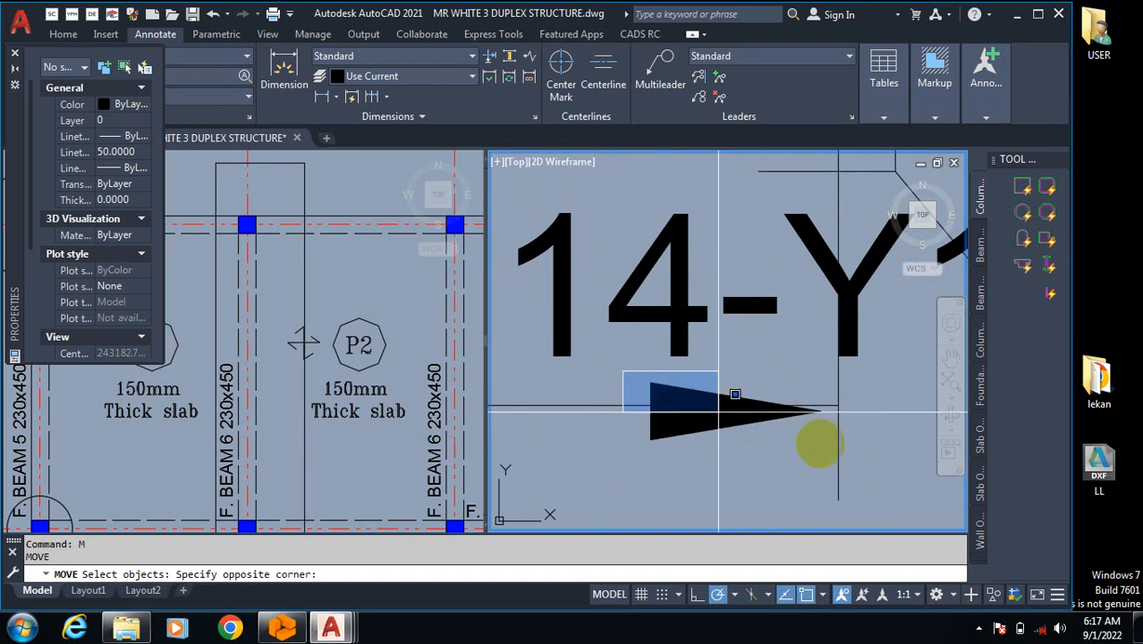
click(824, 430)
key(Return)
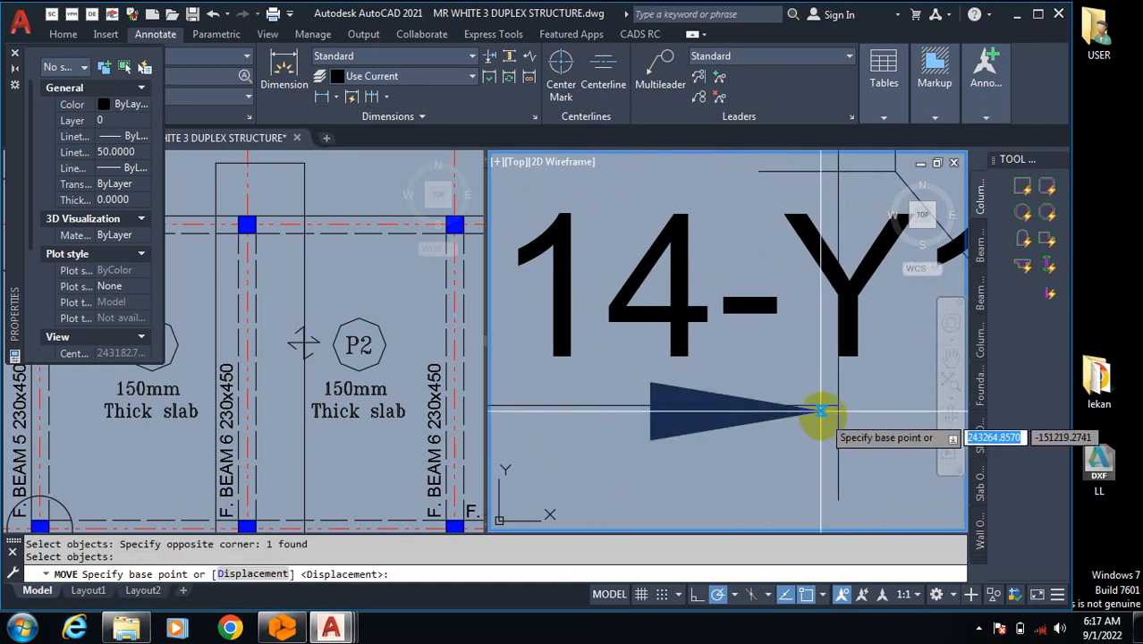
click(821, 411)
click(883, 400)
scroll(905, 396, down, 3)
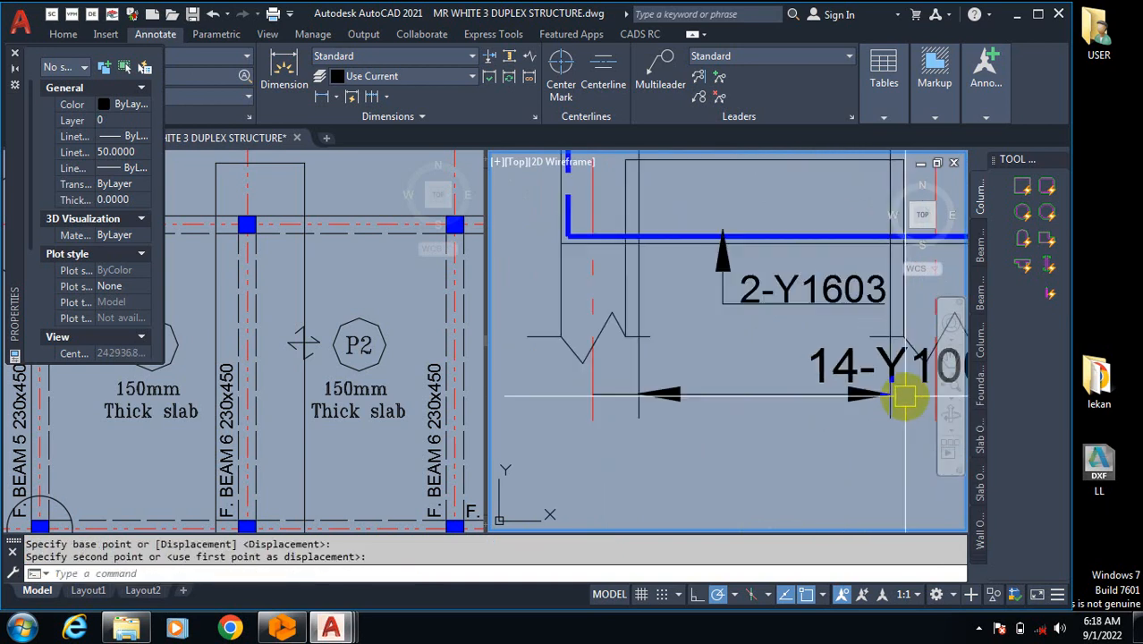
Step: Shorten the link line by stretching its left end to the left end column's inner guide line
scroll(704, 371, down, 2)
scroll(722, 446, up, 3)
click(696, 456)
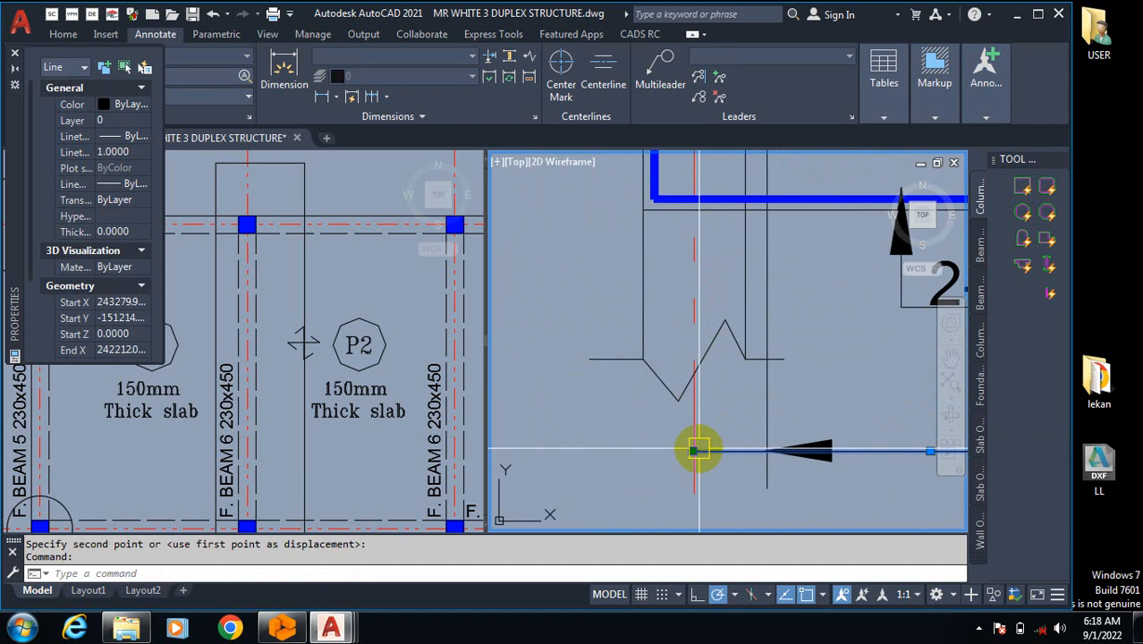
click(693, 451)
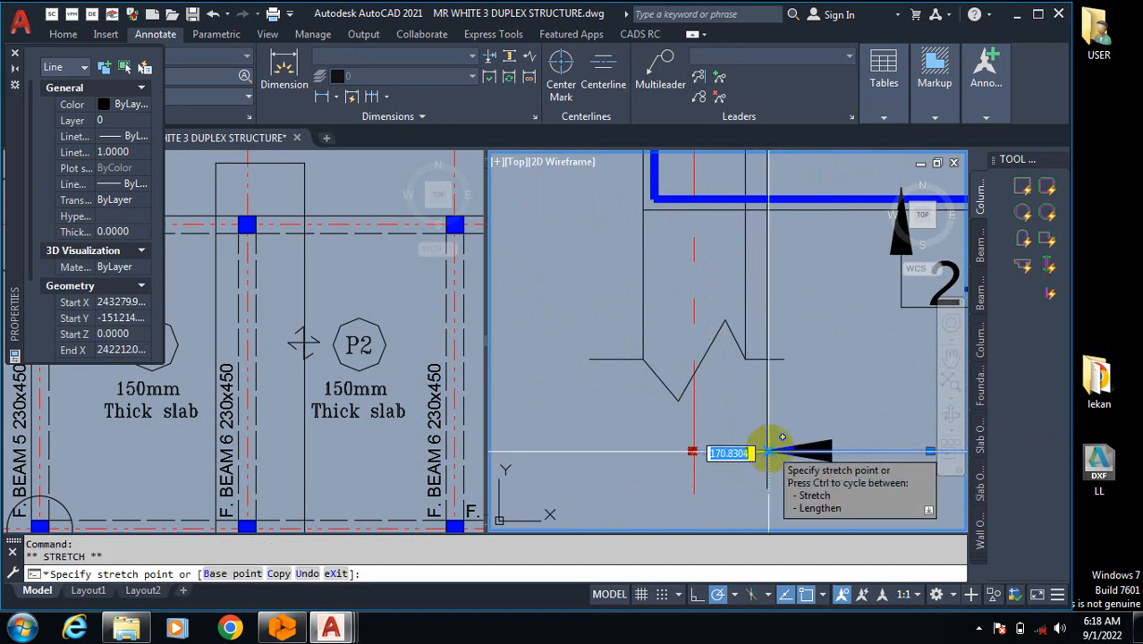
click(767, 452)
scroll(675, 402, down, 3)
key(Escape)
scroll(734, 438, down, 2)
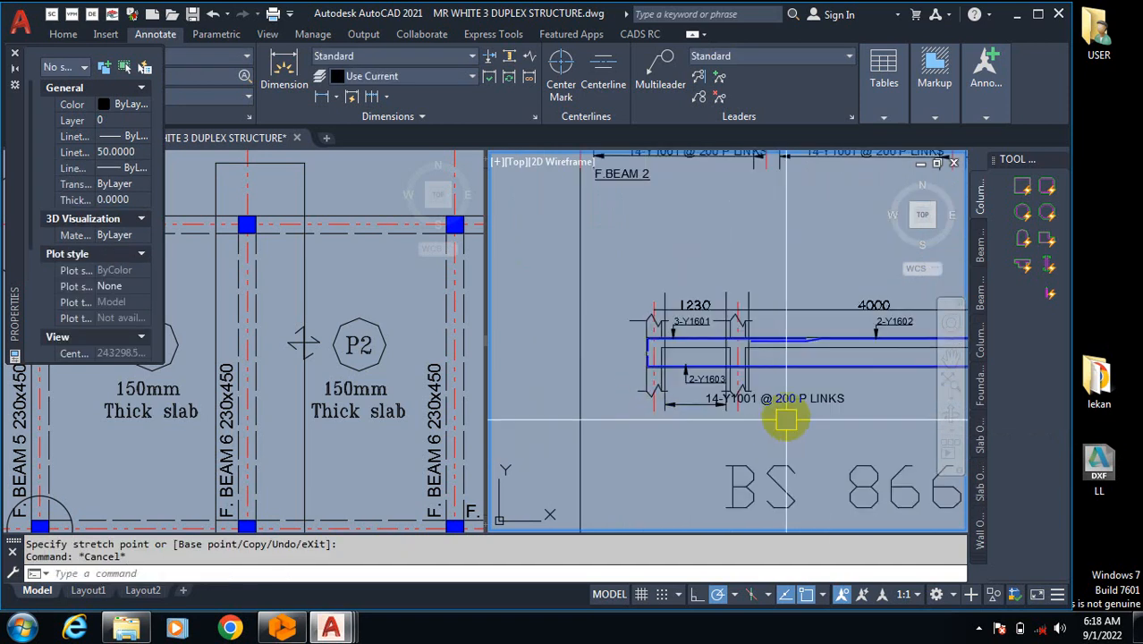
scroll(770, 429, up, 2)
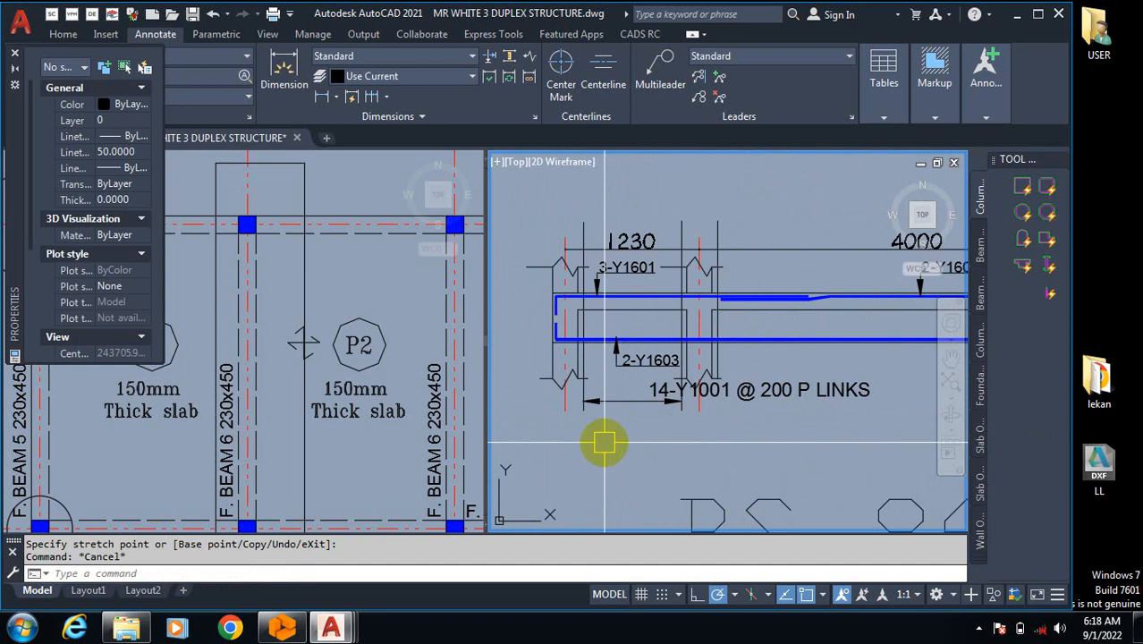
key(Return)
scroll(536, 412, up, 3)
scroll(538, 404, down, 1)
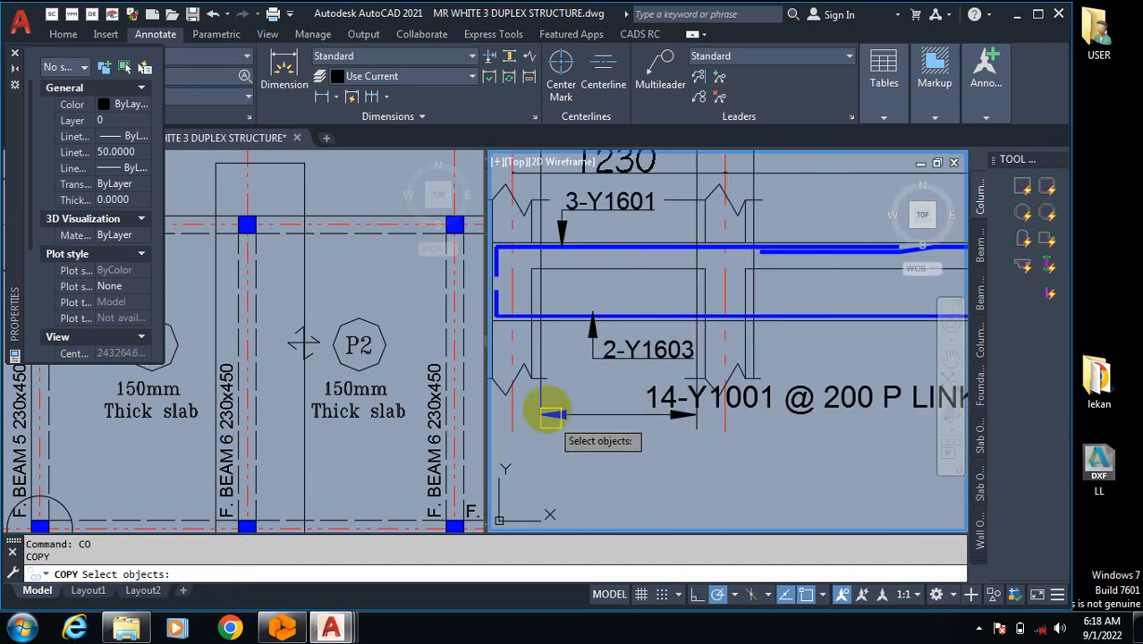
scroll(539, 405, up, 1)
click(522, 396)
click(806, 447)
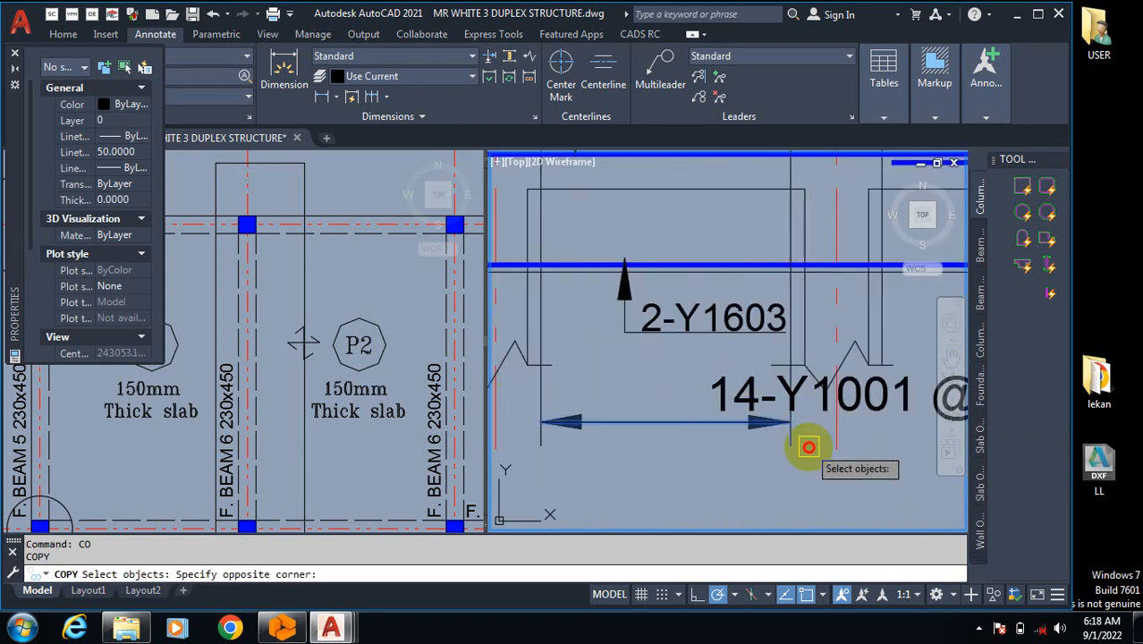
key(Return)
click(542, 421)
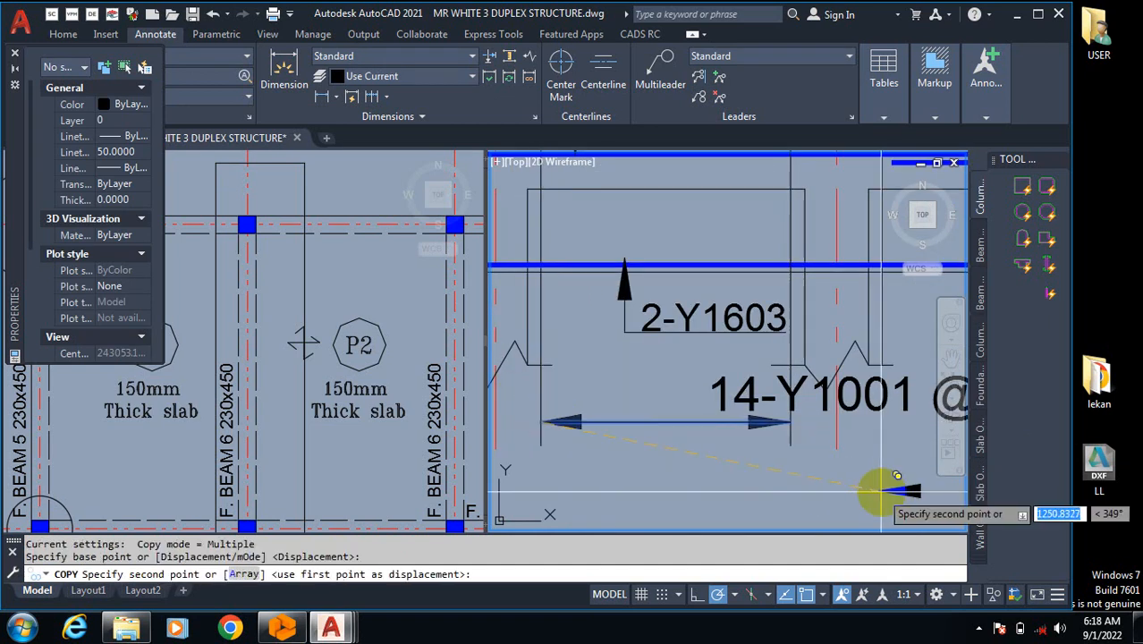
scroll(770, 474, down, 4)
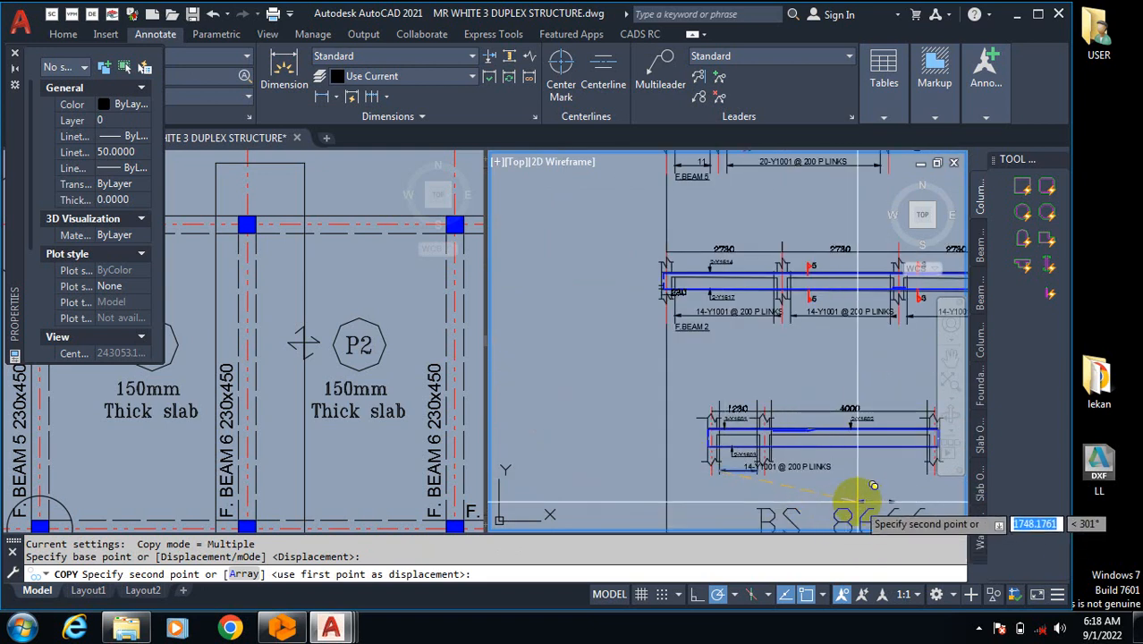
scroll(863, 496, up, 5)
key(Escape)
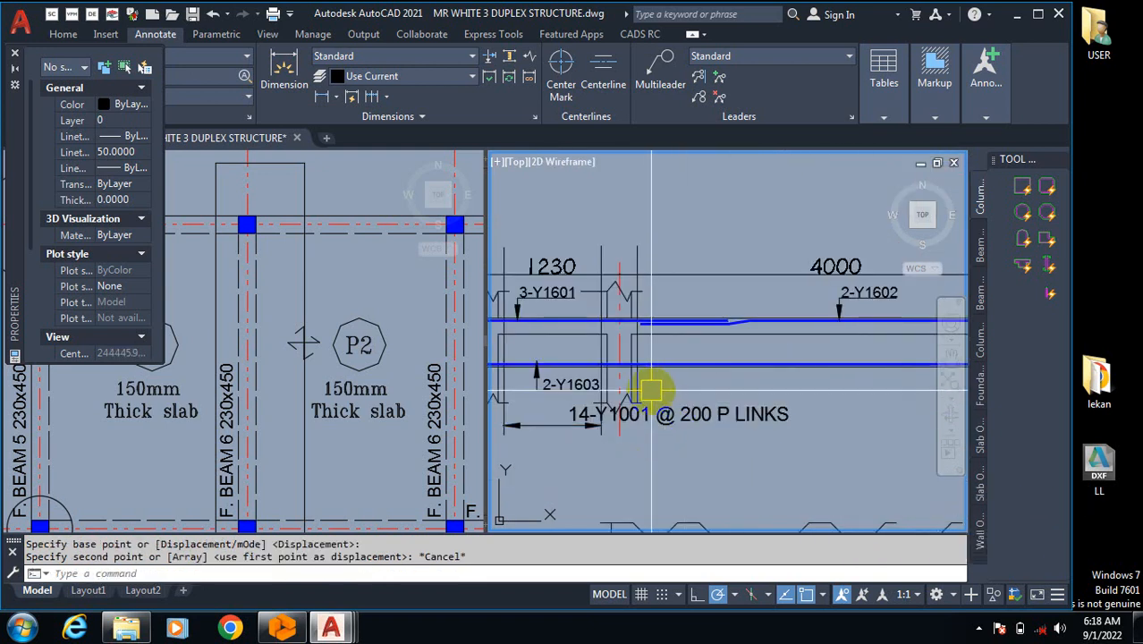
Step: Stretch the intermediate column's right guide line down until it is level with the lower end of its left guide line
click(640, 391)
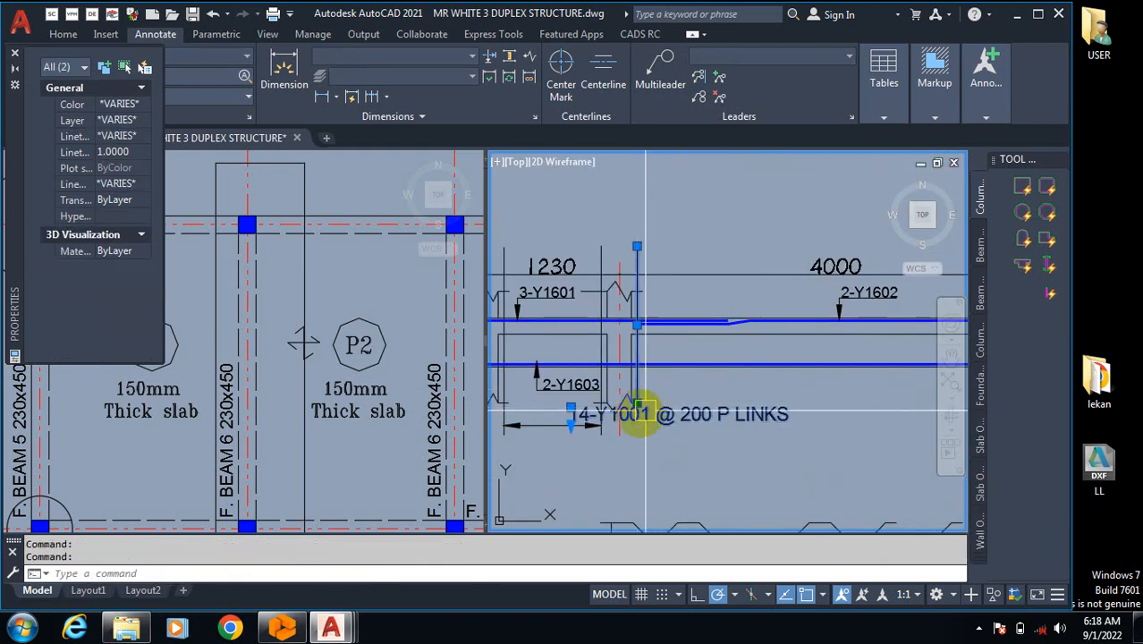
scroll(626, 421, up, 4)
key(Escape)
click(657, 335)
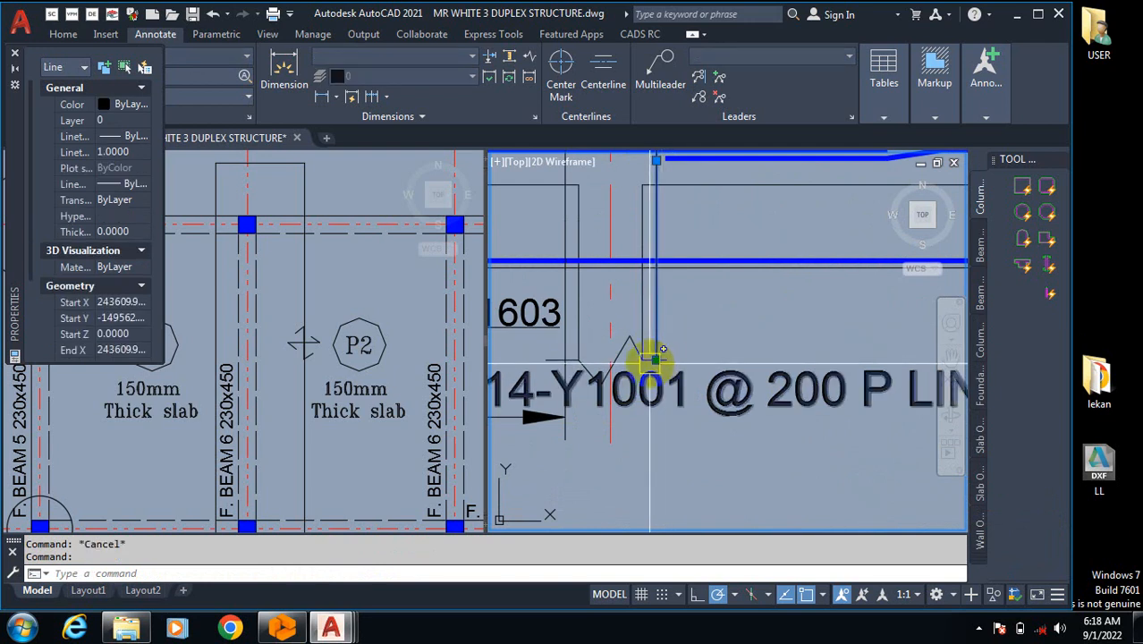
click(657, 359)
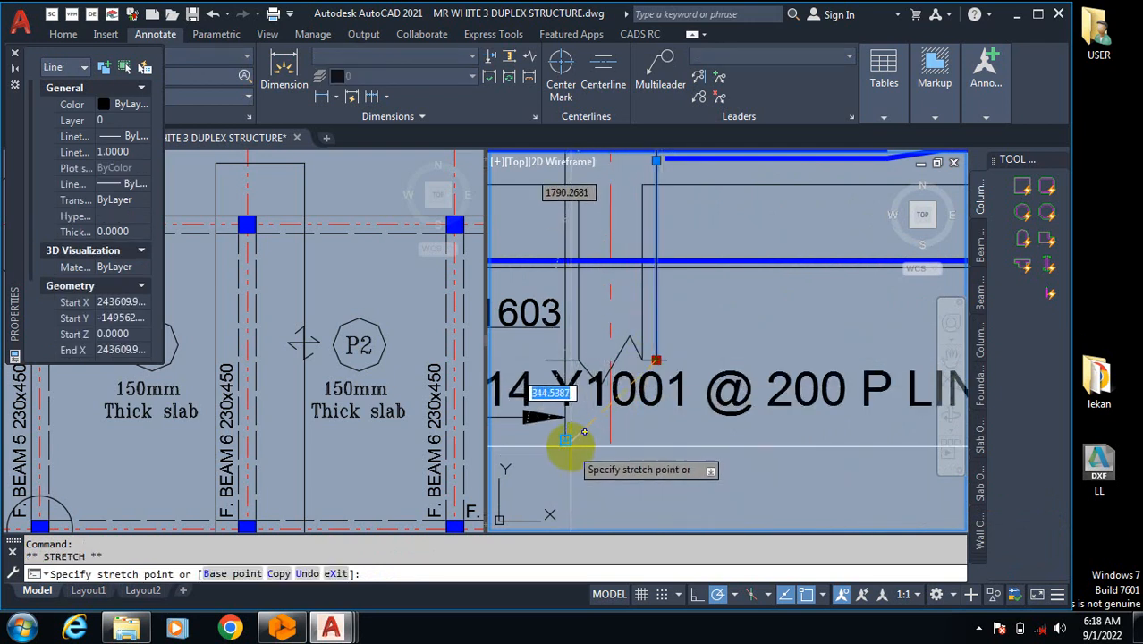
click(660, 440)
scroll(671, 434, down, 1)
scroll(680, 434, down, 2)
key(Escape)
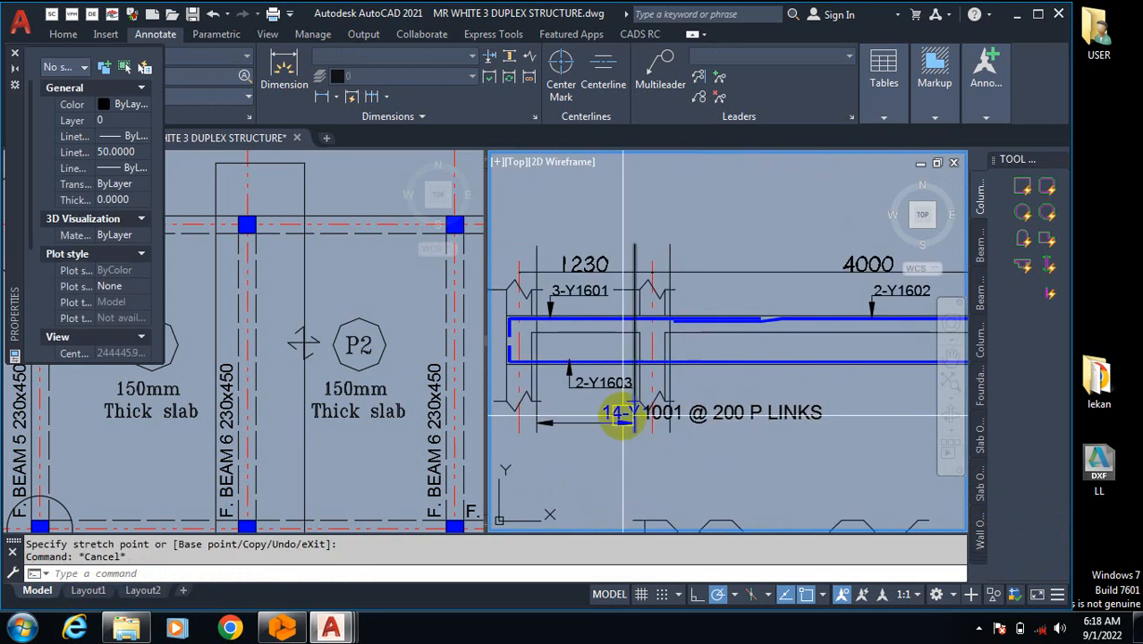
Step: Copy the first span's link line and arrowheads to the 4000 span, starting at the intermediate column's right guide line
text(co)
key(Return)
scroll(534, 414, up, 3)
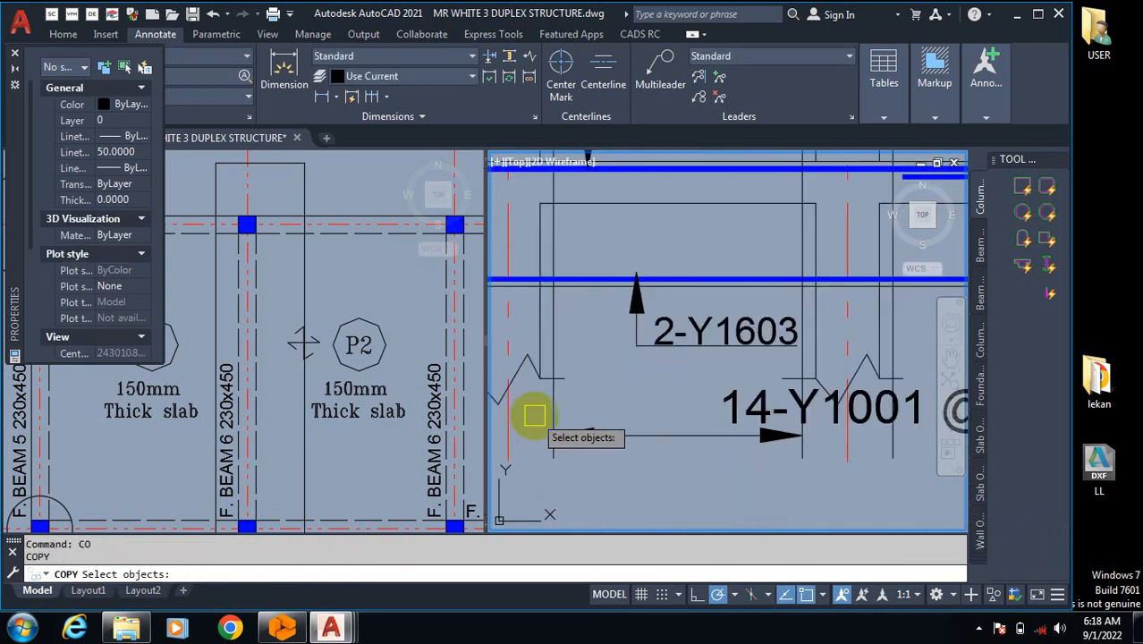
click(843, 461)
key(Return)
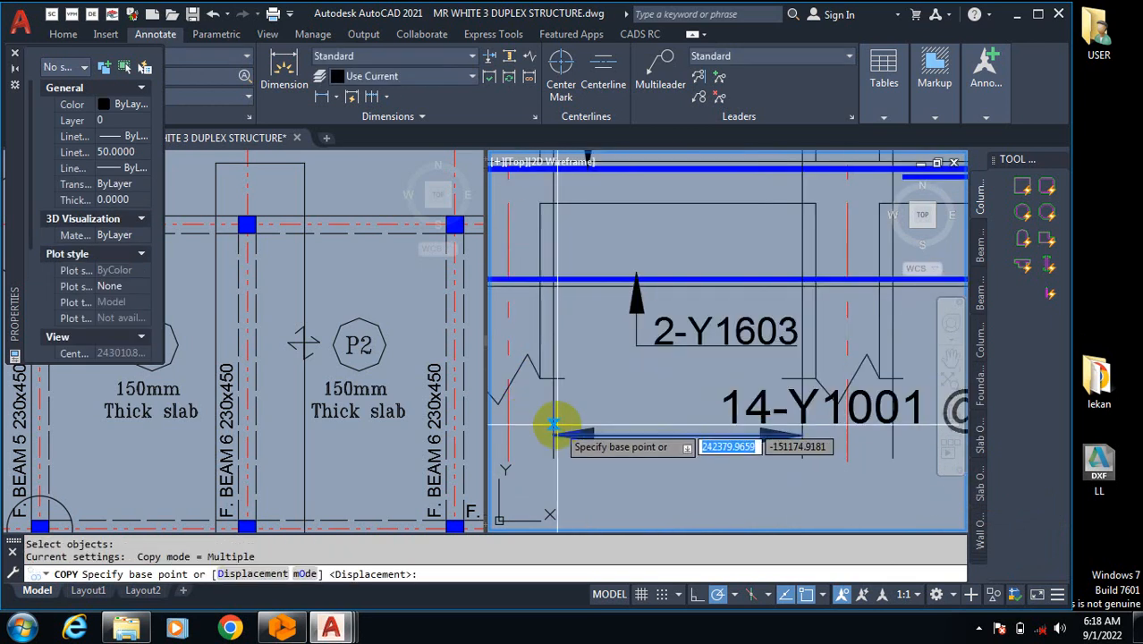
click(552, 435)
scroll(564, 452, down, 2)
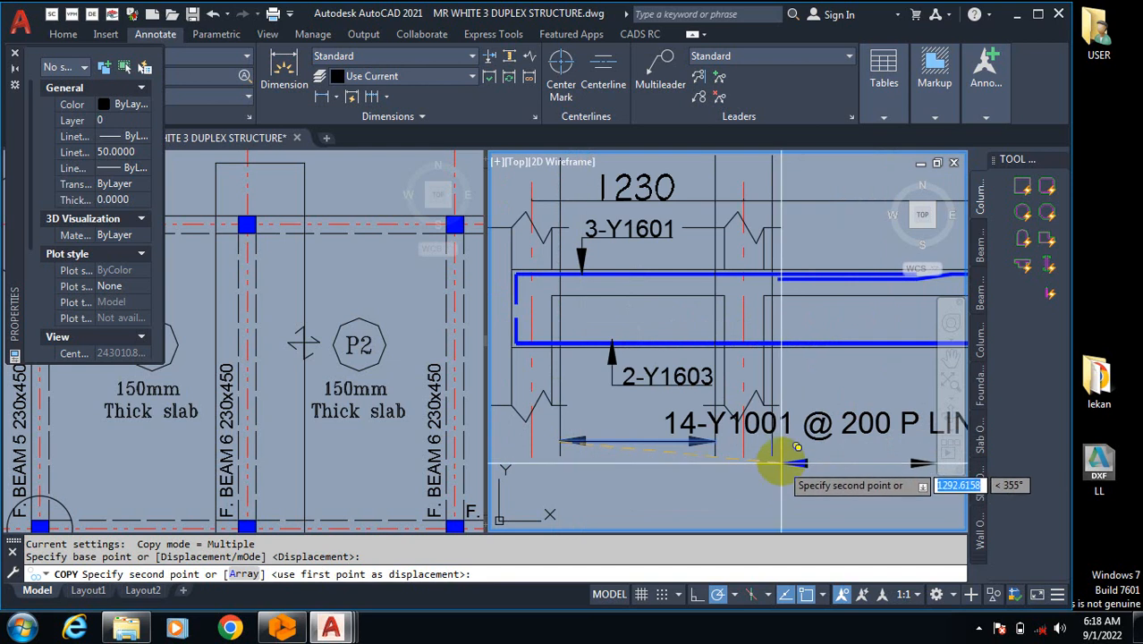
click(771, 442)
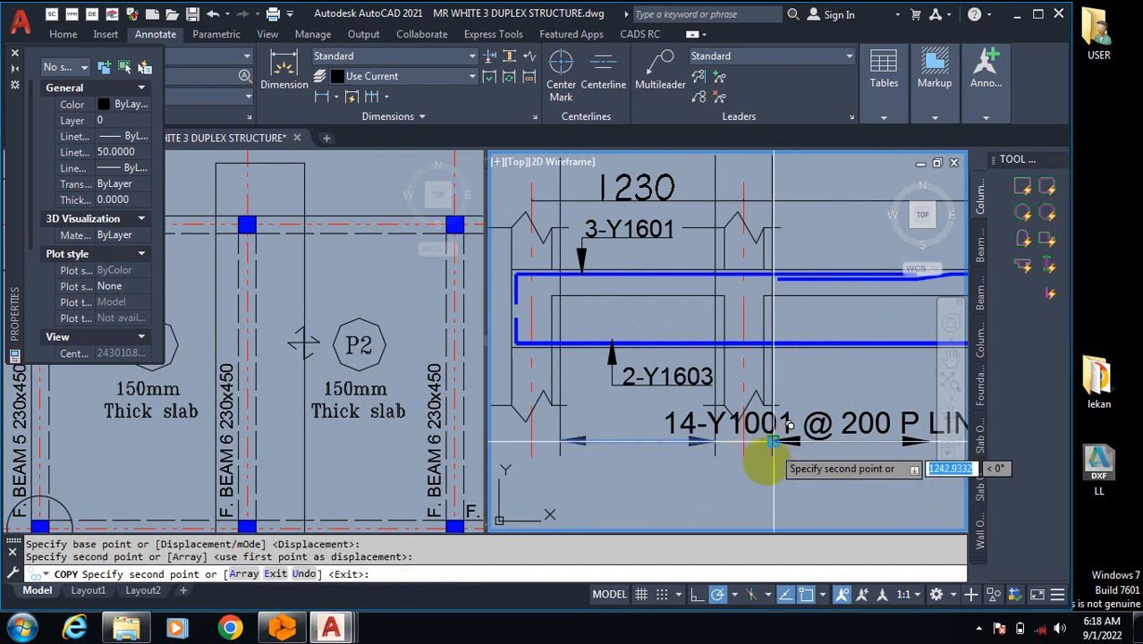
scroll(653, 446, down, 2)
key(Escape)
Step: Move the copied right arrowhead along the 4000 span so its tip meets the right end column's inner guide line
scroll(725, 465, up, 2)
text(m)
key(Return)
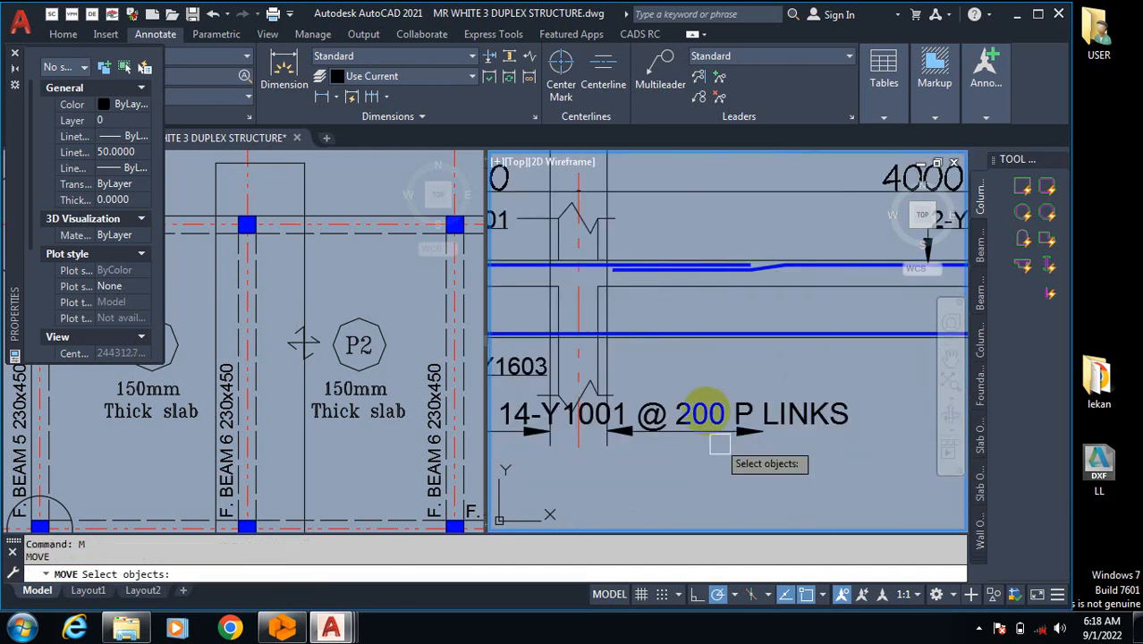
click(734, 420)
click(775, 449)
key(Return)
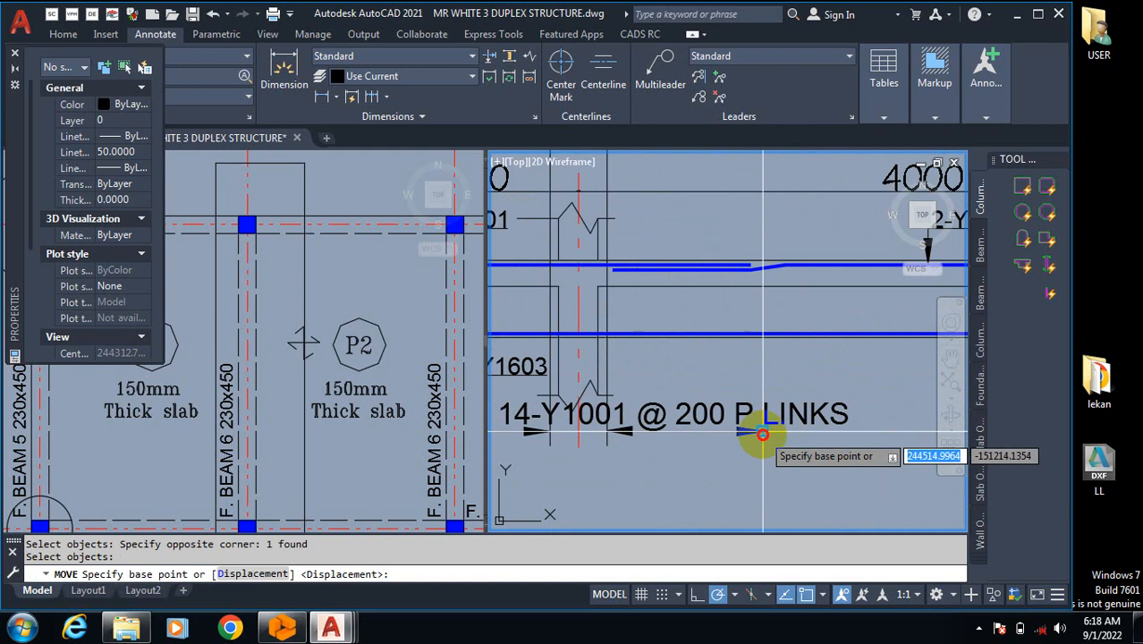
click(763, 435)
scroll(762, 439, down, 2)
scroll(805, 470, down, 1)
scroll(850, 438, up, 1)
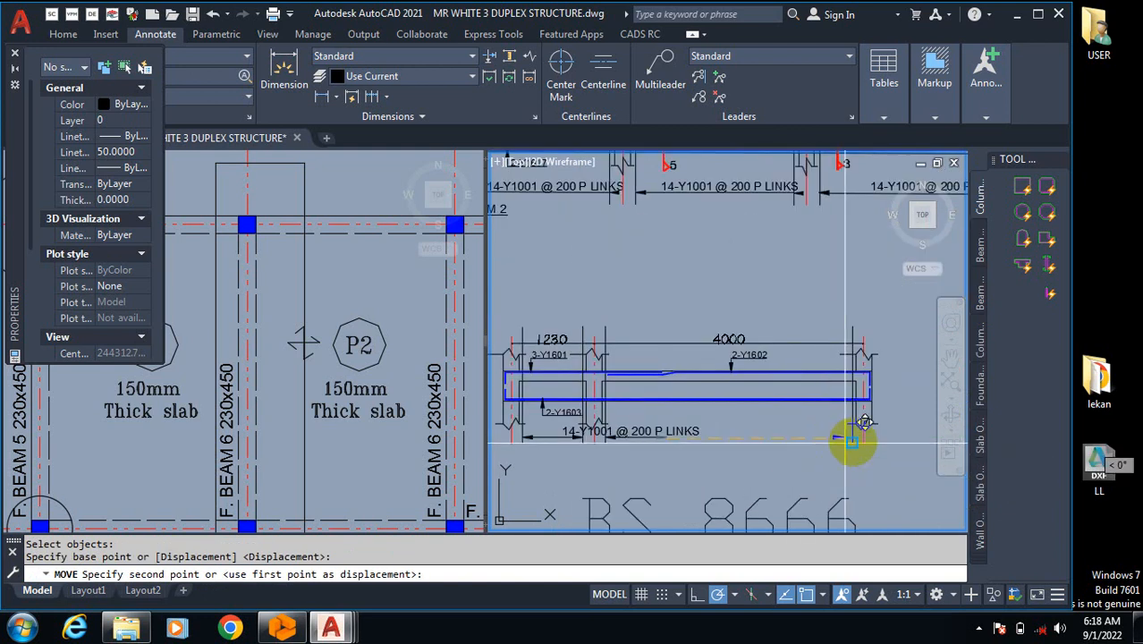
scroll(850, 440, up, 4)
key(Escape)
scroll(850, 438, down, 4)
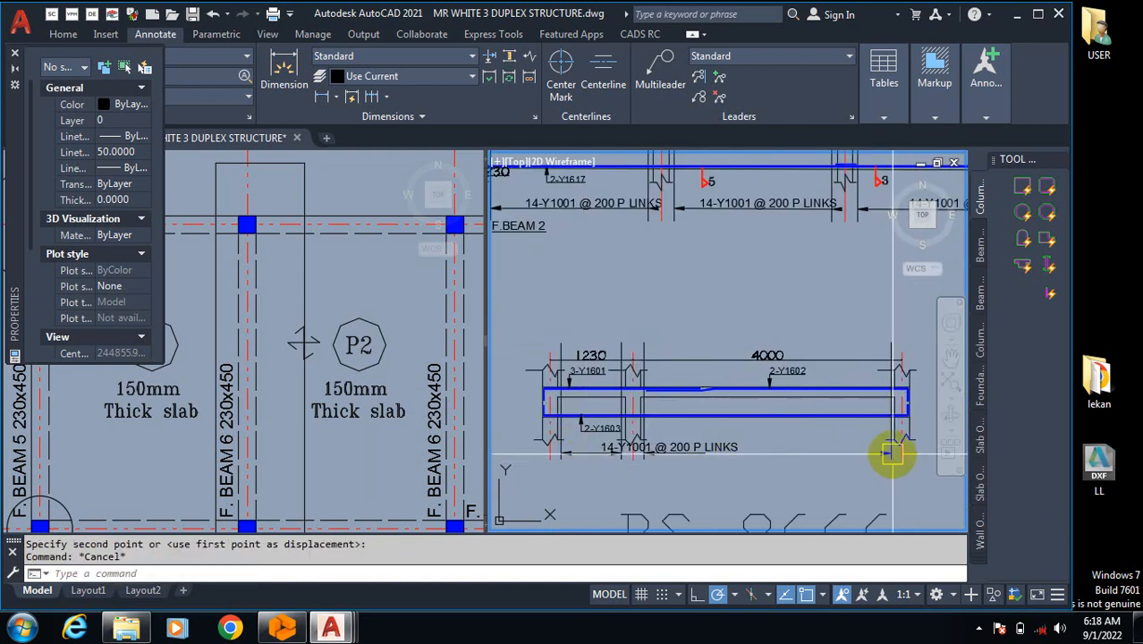
Step: Extend the 4000 span's link line to the right end column's inner guide line as boundary edge
text(EX)
key(Return)
text(B)
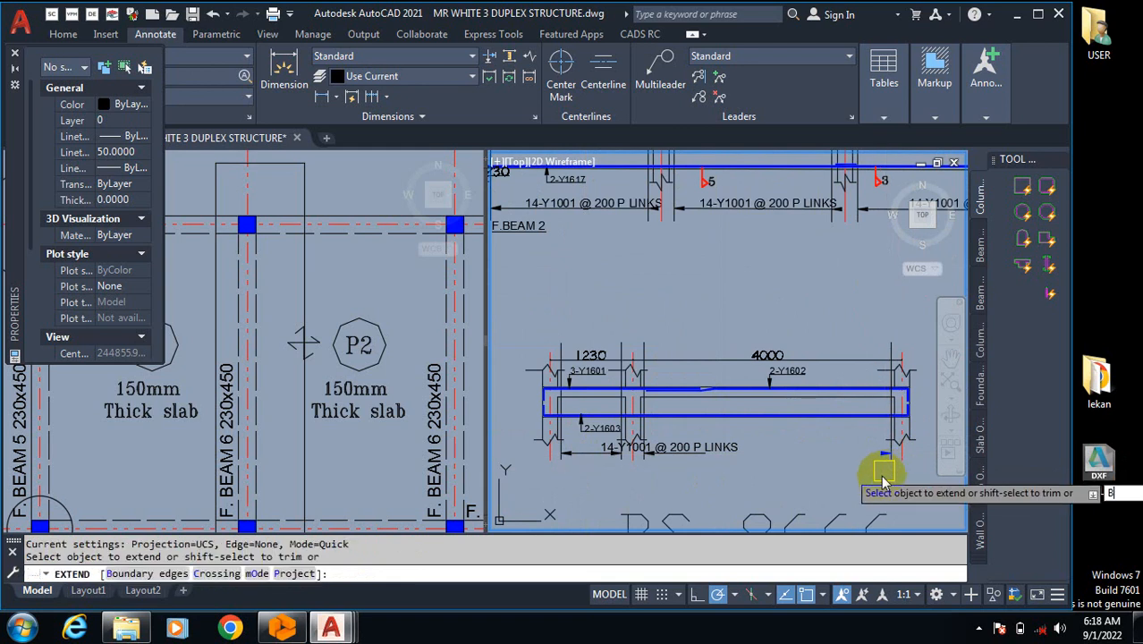
key(Return)
scroll(907, 465, up, 4)
click(867, 467)
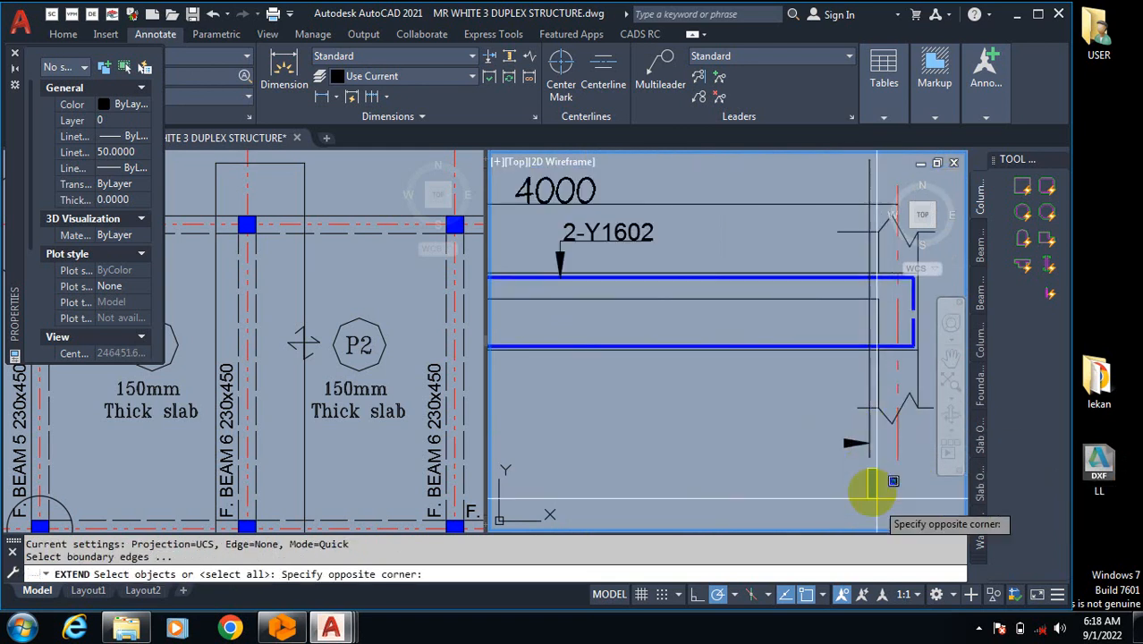
click(865, 475)
click(869, 463)
scroll(658, 454, down, 3)
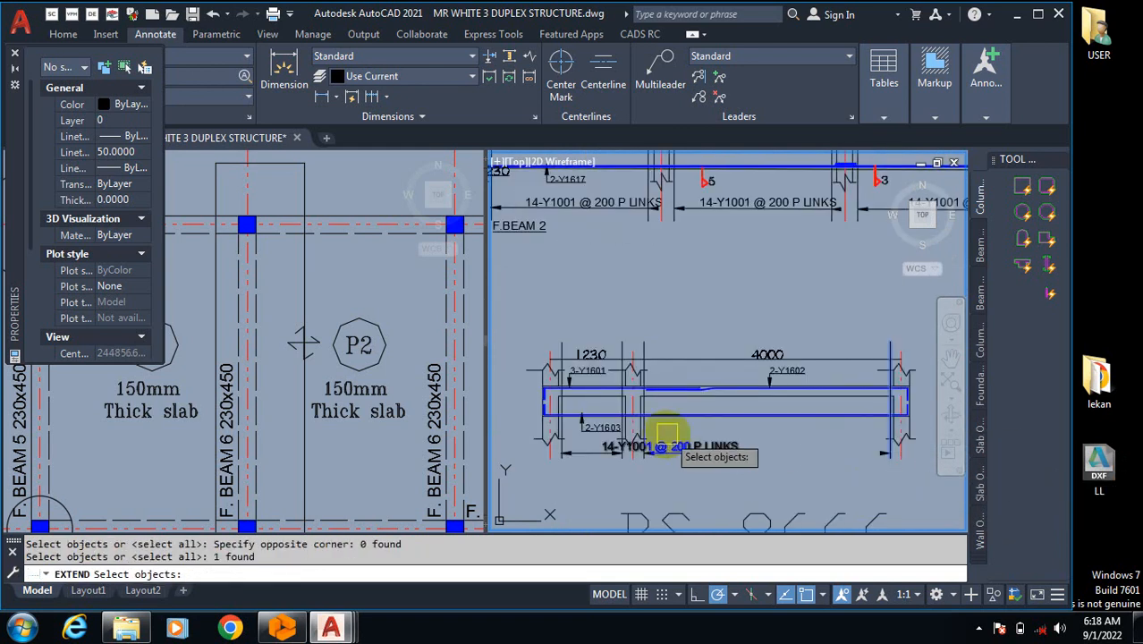
scroll(740, 522, up, 3)
key(Return)
click(745, 478)
scroll(738, 465, down, 5)
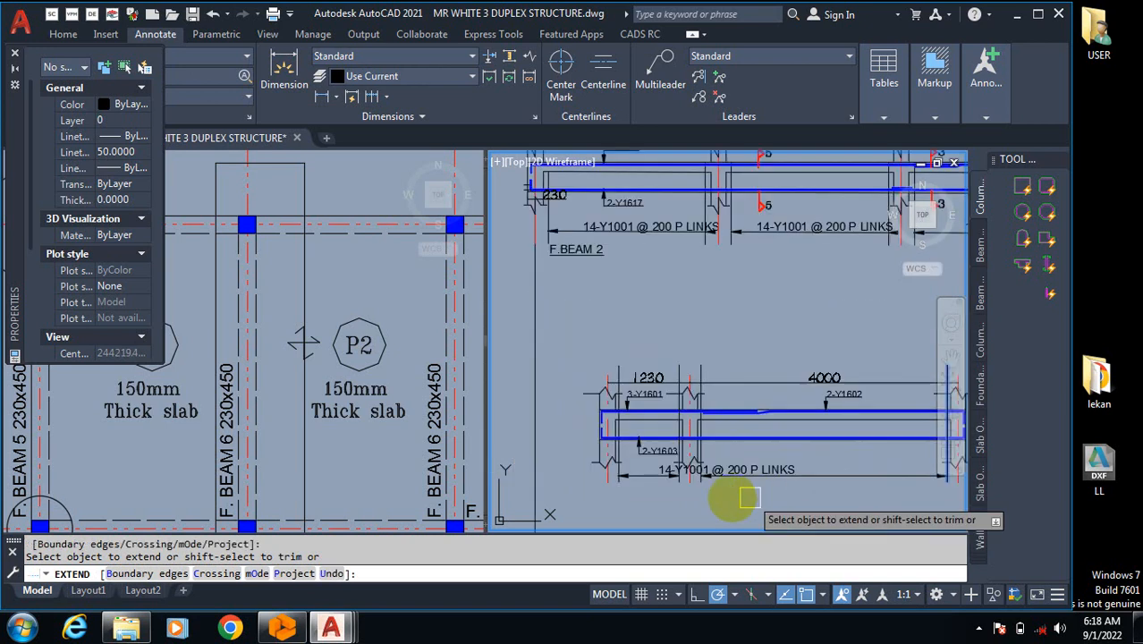
scroll(723, 469, up, 3)
key(Escape)
Step: Copy the 14-Y1001 @ 200 P LINKS label horizontally to above the 4000 span's link line
text(co)
key(Return)
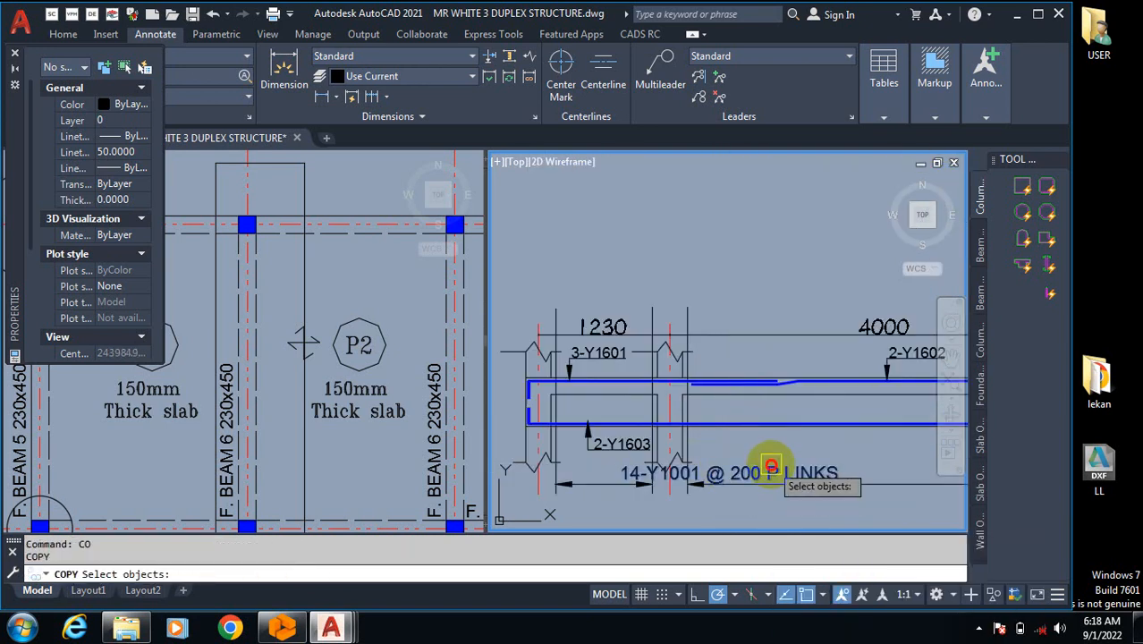
click(756, 478)
scroll(716, 462, down, 3)
key(Return)
click(699, 476)
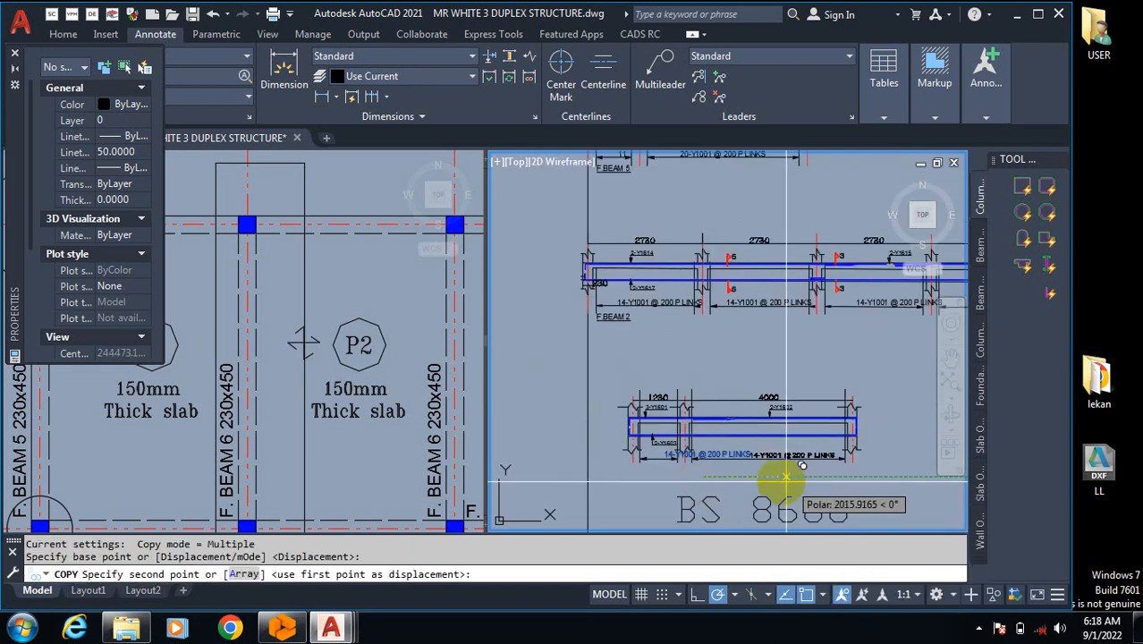
click(761, 478)
key(Escape)
Step: Move the original 14-Y1001 @ 200 P LINKS label left so it starts near the first span's left guide line
scroll(723, 483, up, 6)
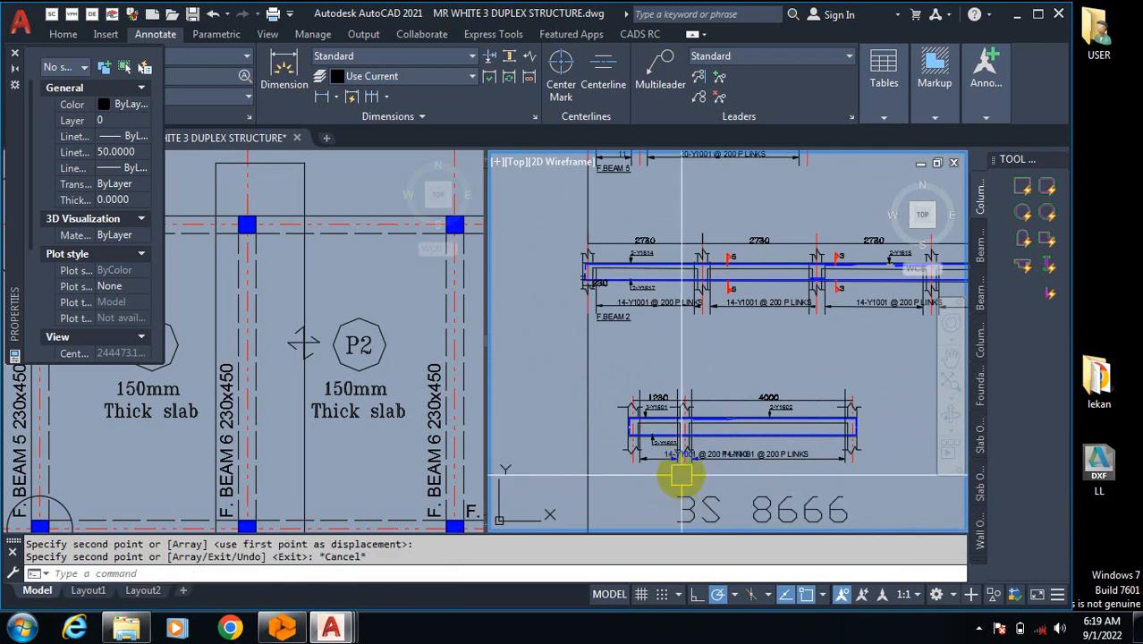
text(m)
key(Return)
scroll(724, 401, down, 5)
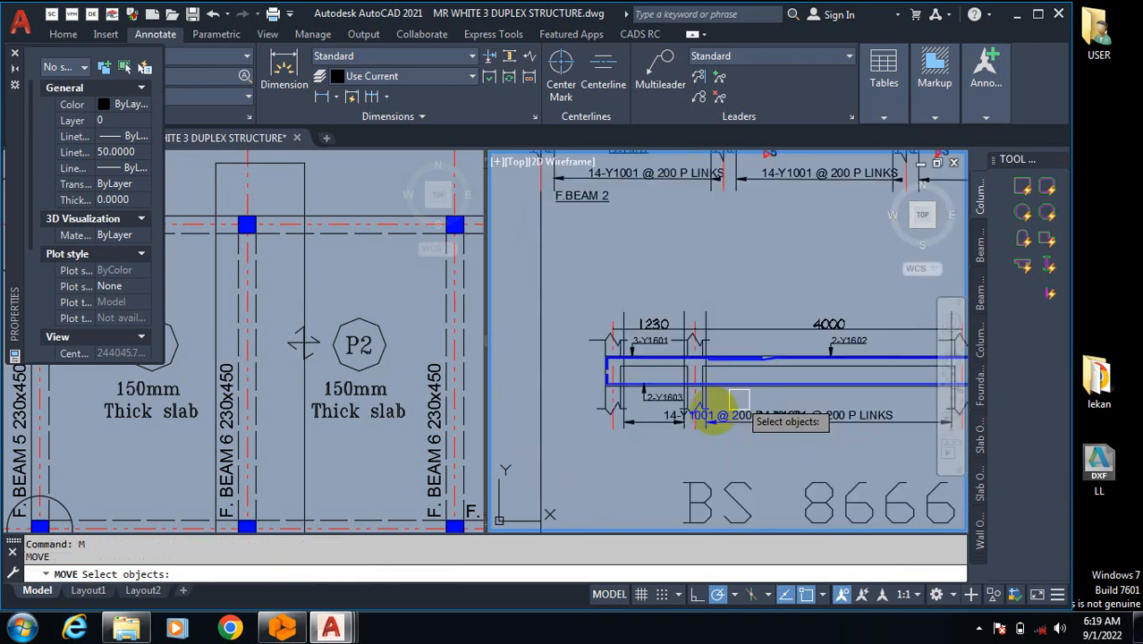
scroll(673, 418, up, 5)
click(668, 409)
key(Return)
click(697, 470)
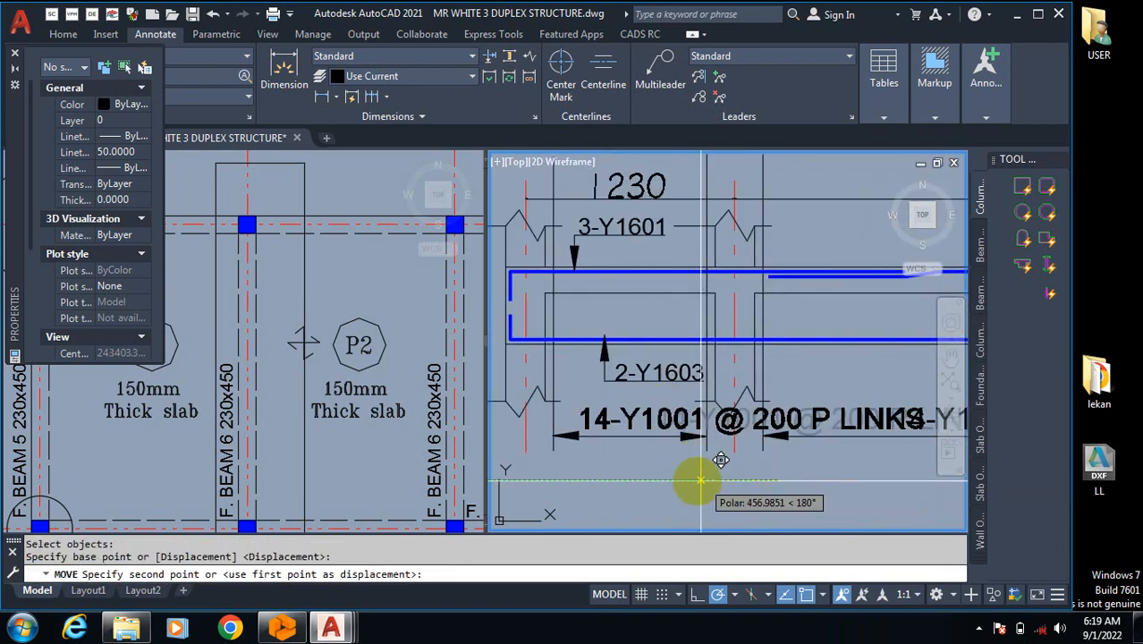
key(Escape)
scroll(657, 487, down, 2)
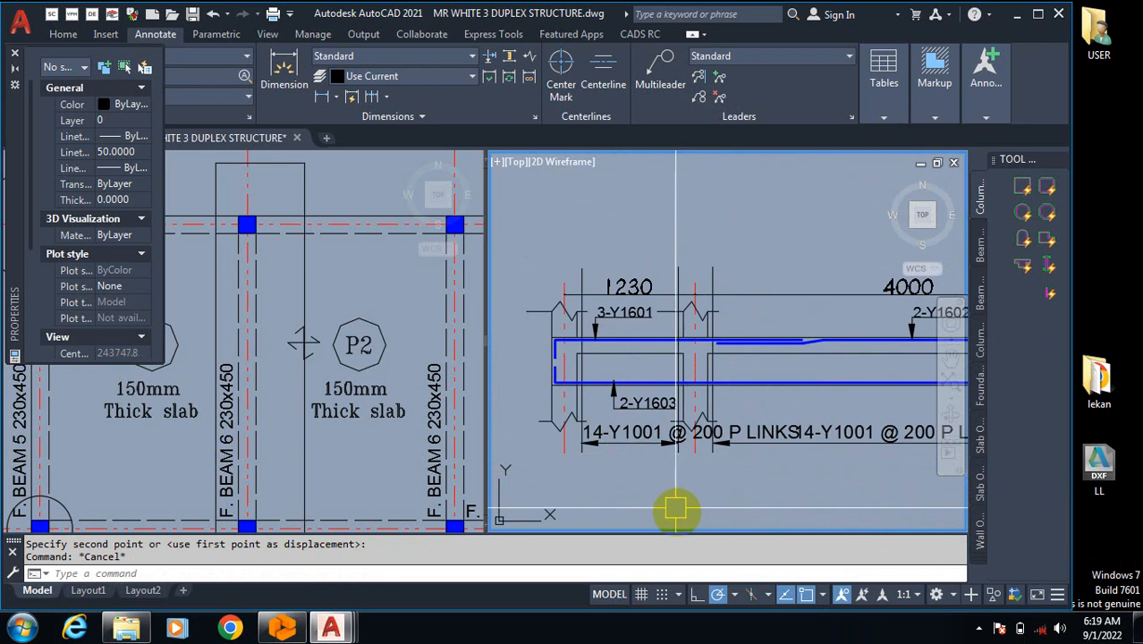
key(Return)
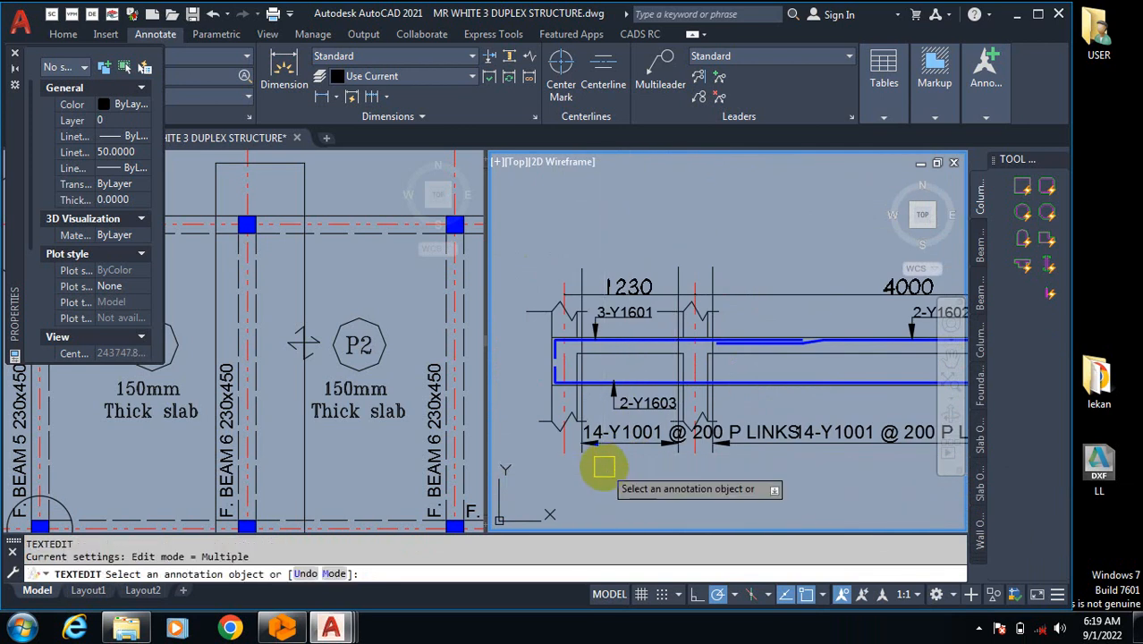
text(TE)
key(Return)
key(Escape)
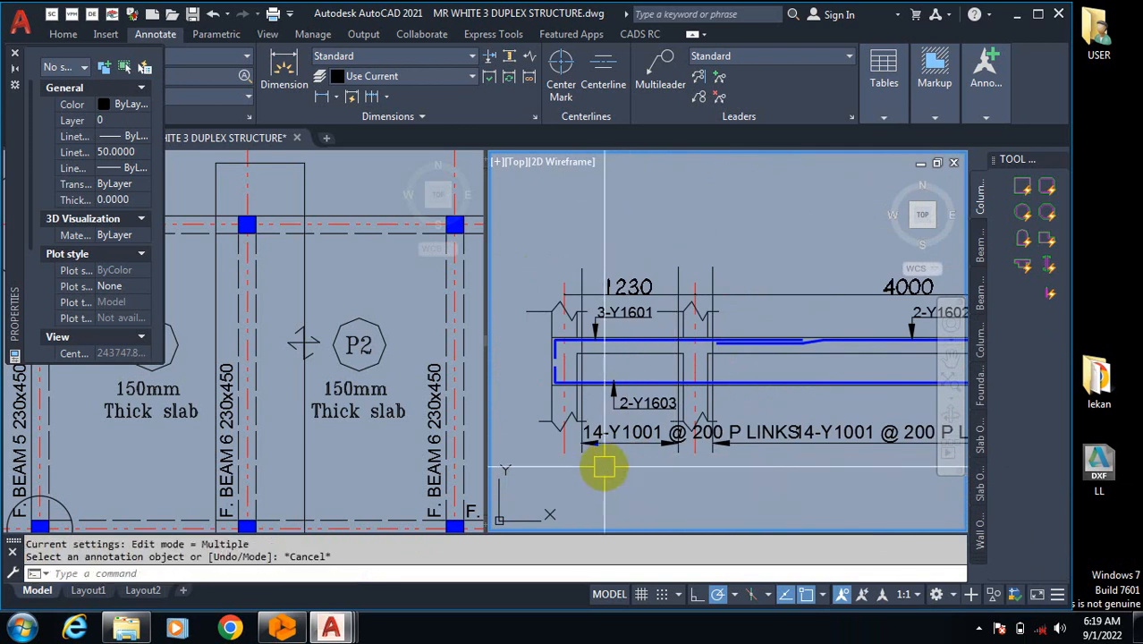
Step: Edit the first span's link label so that it reads only 14
text(TEXT)
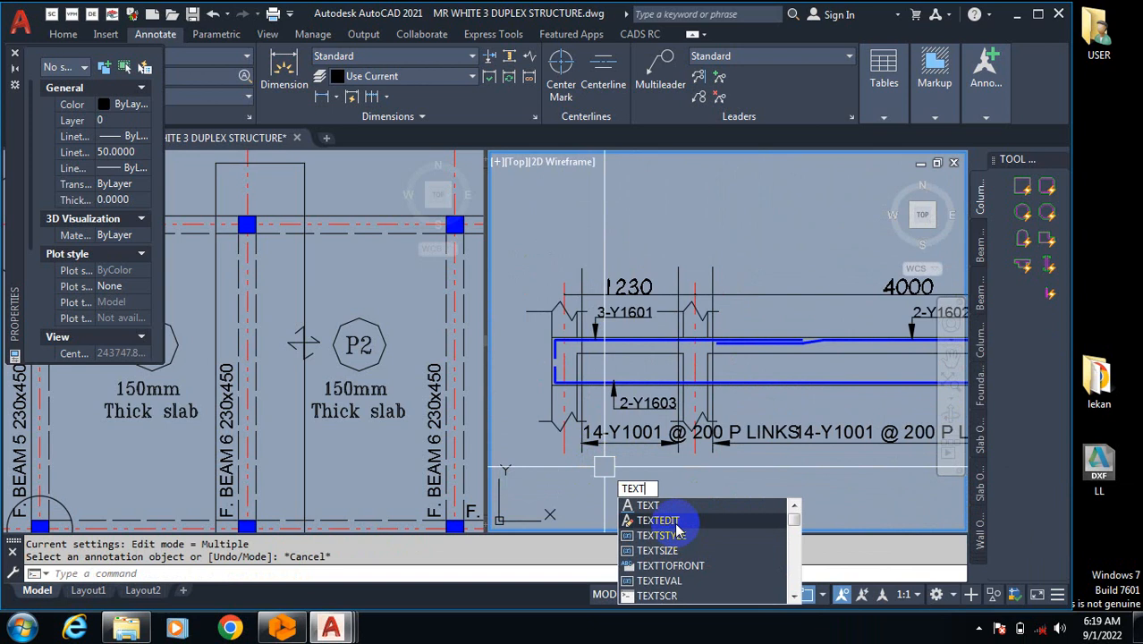
click(694, 518)
click(635, 432)
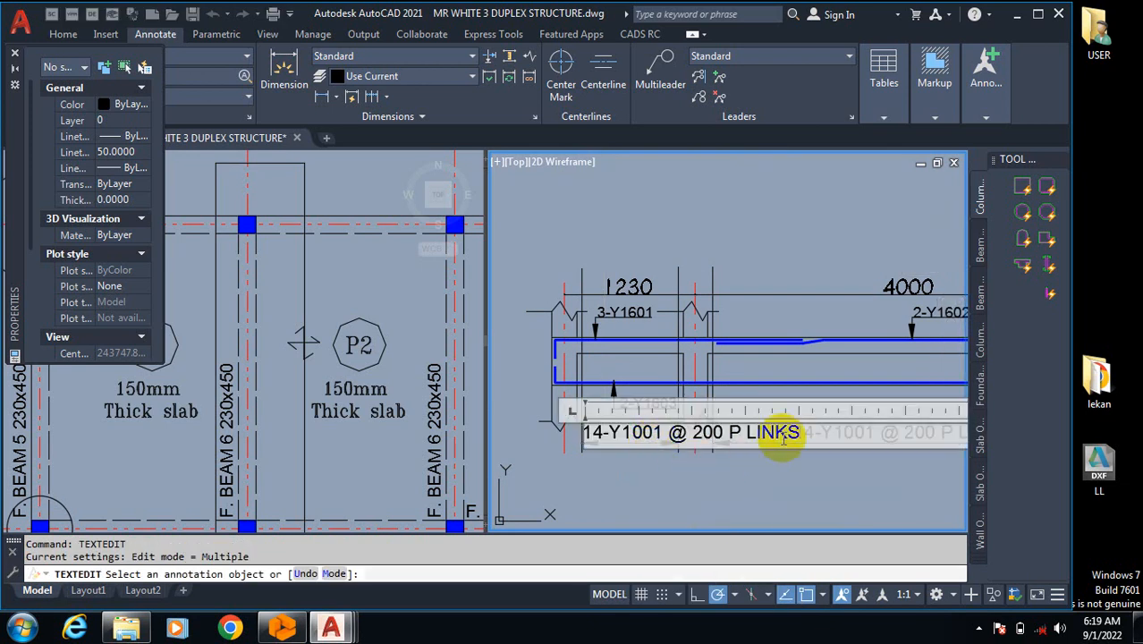
drag(818, 426, 613, 448)
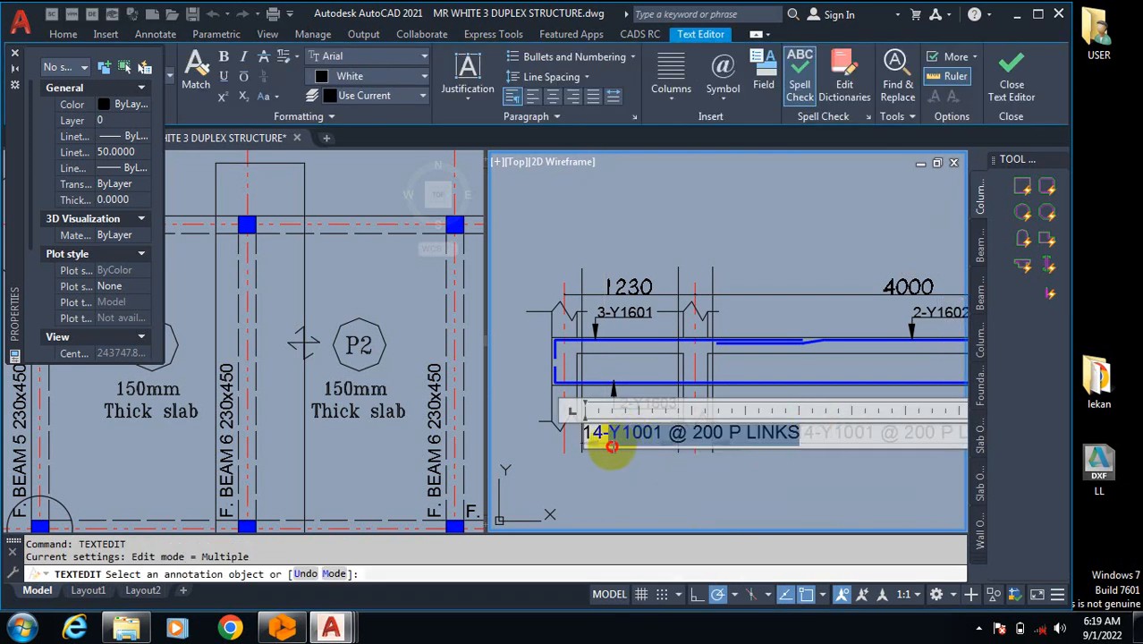
key(Delete)
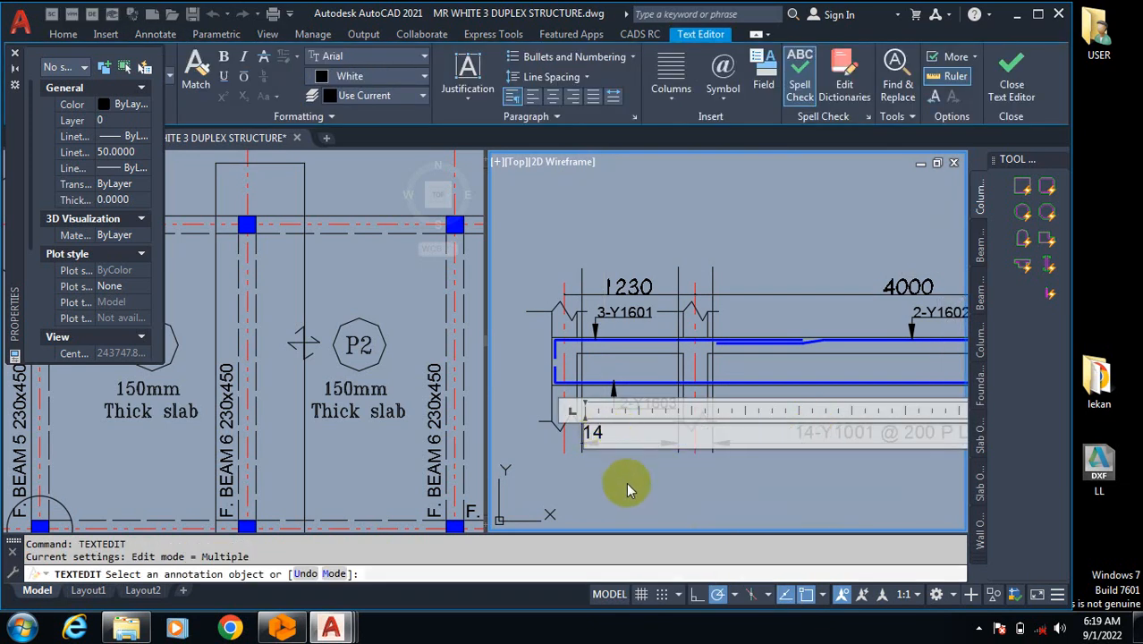
click(626, 482)
key(Escape)
Step: Move the first span's 14 label horizontally so it sits centred above that span's link line
text(m)
key(Return)
scroll(591, 438, up, 4)
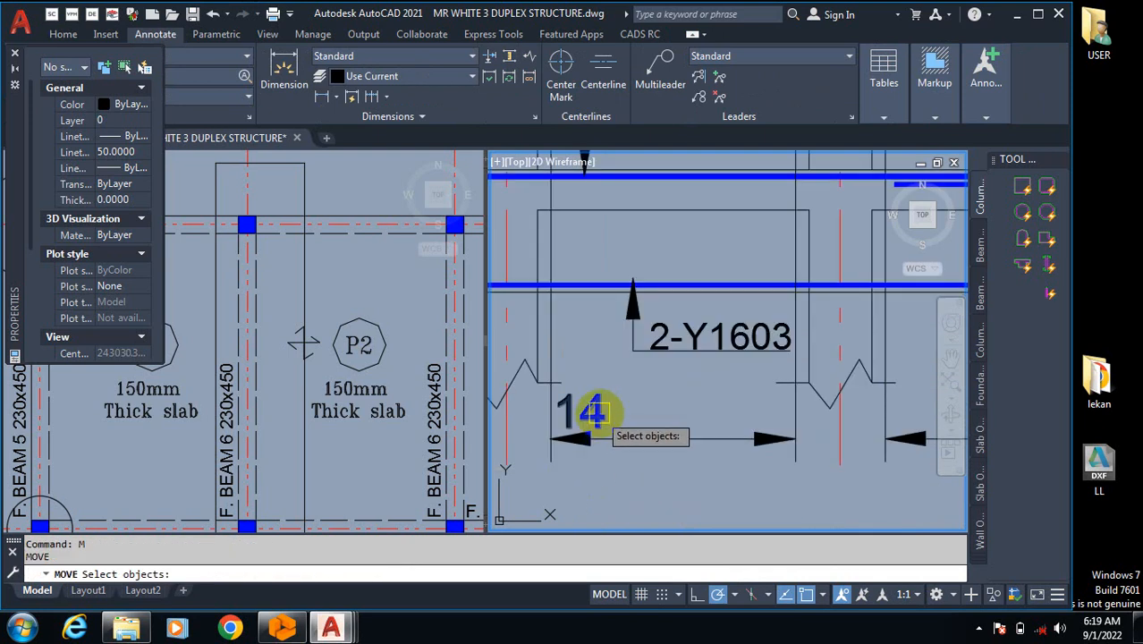
click(582, 413)
key(Return)
click(626, 498)
click(697, 498)
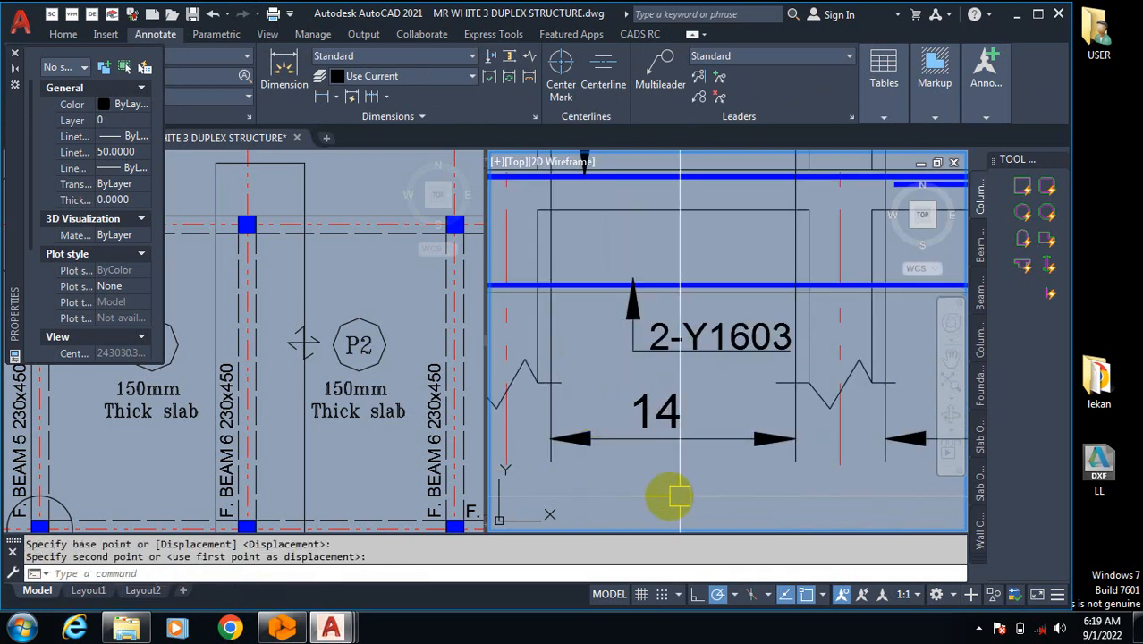
scroll(668, 483, down, 5)
scroll(598, 402, up, 5)
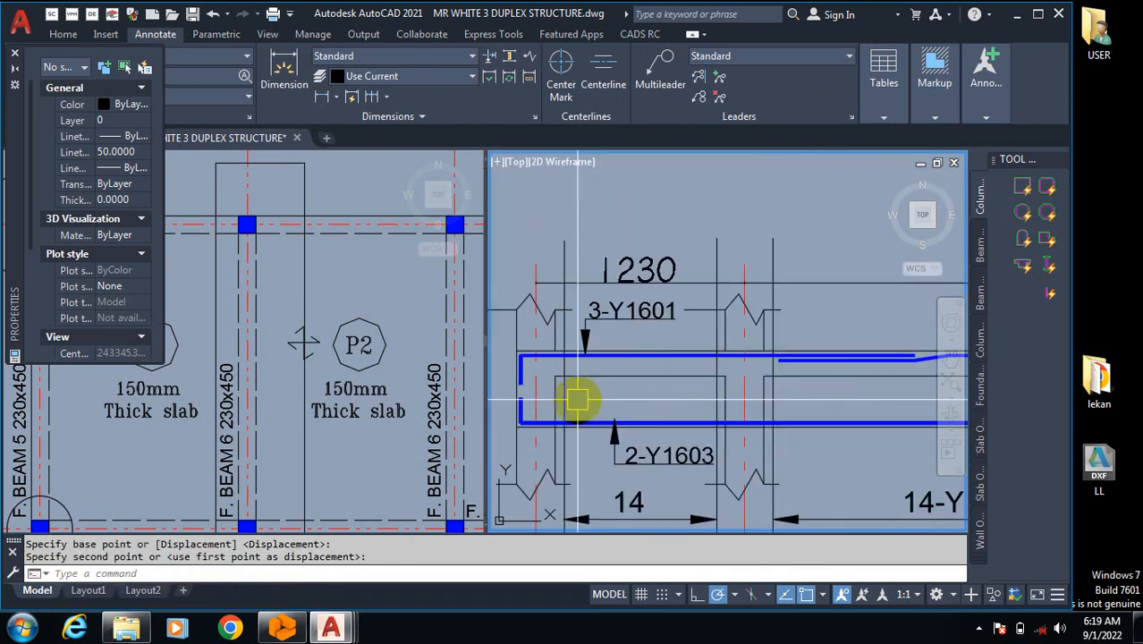
Step: Edit the first span's link label so that it reads 6
scroll(608, 350, down, 4)
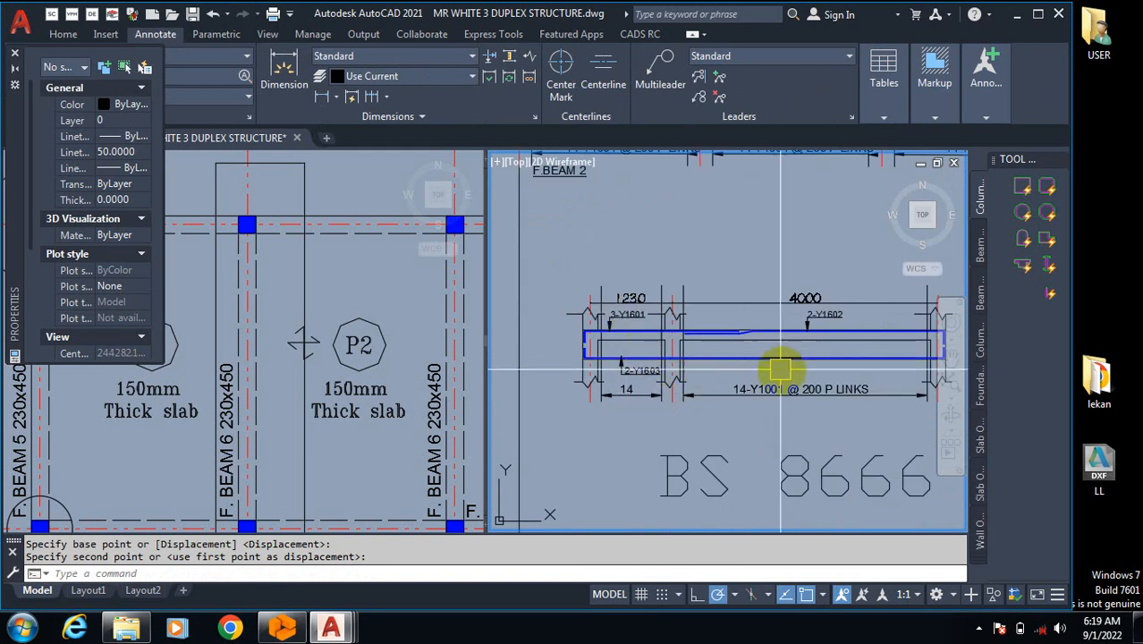
scroll(805, 394, up, 3)
scroll(805, 418, down, 5)
scroll(684, 404, up, 5)
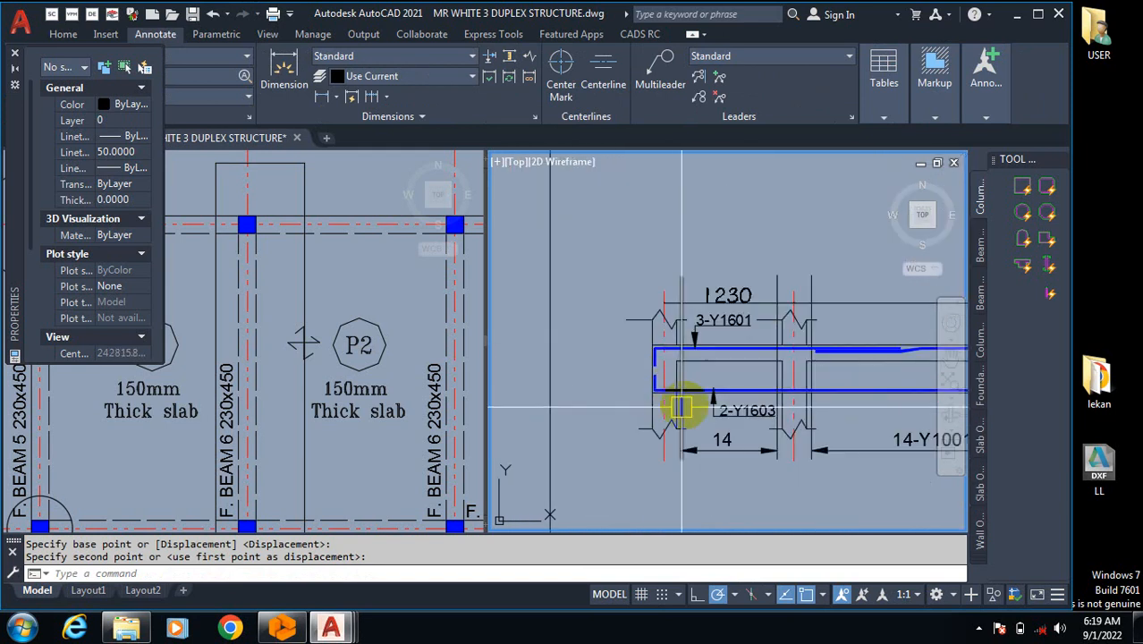
scroll(724, 451, up, 3)
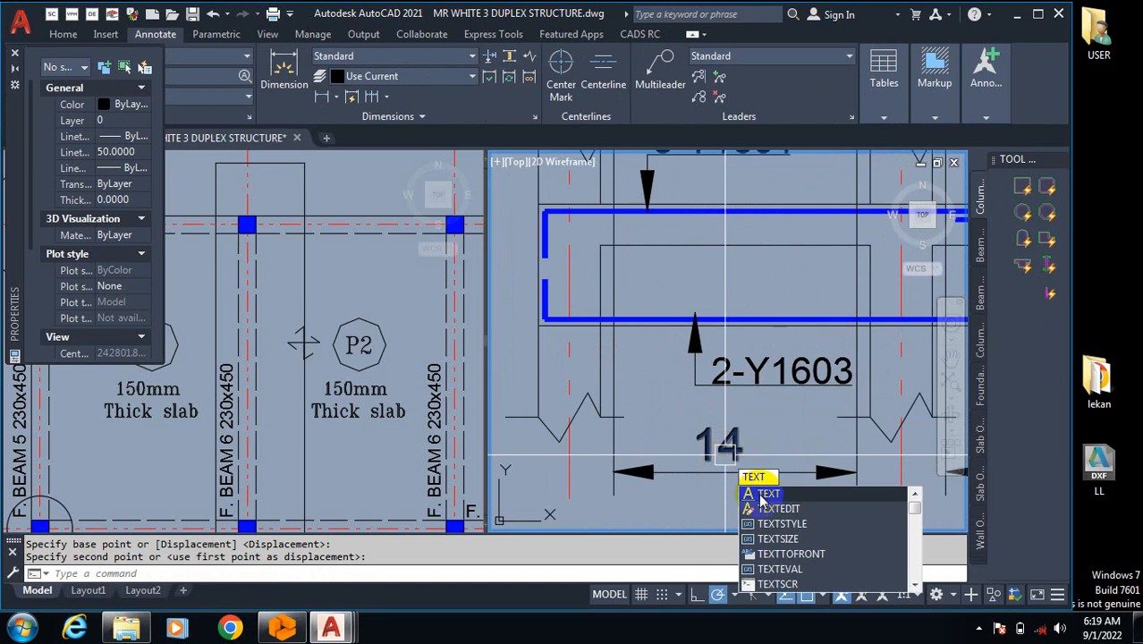
click(760, 503)
click(721, 447)
drag(756, 461, 682, 459)
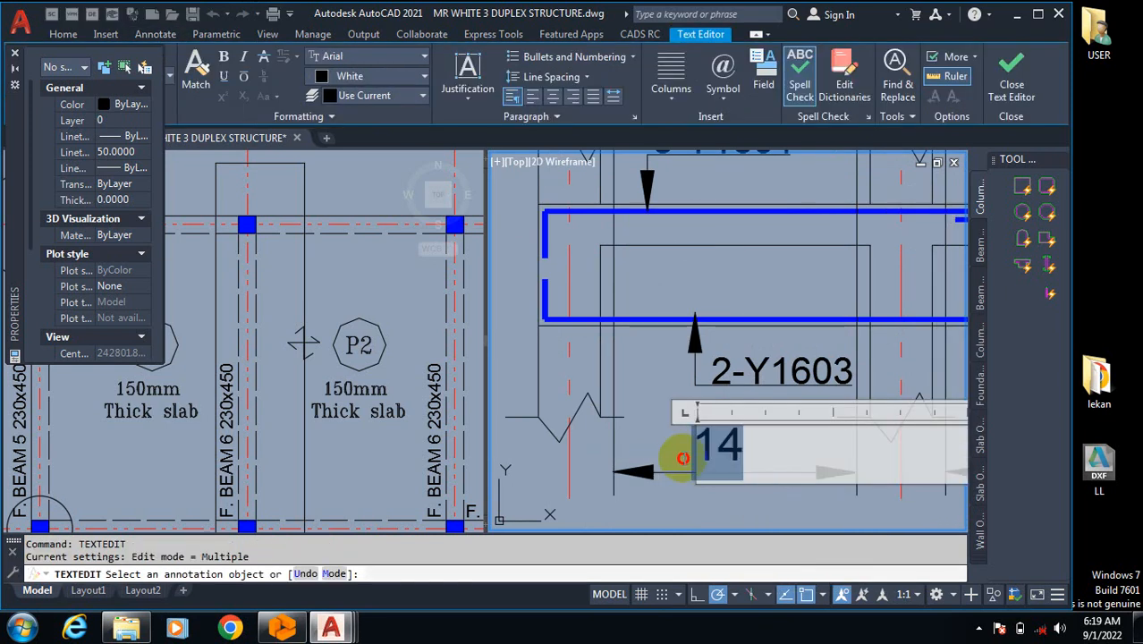
text(6)
click(689, 502)
scroll(623, 422, down, 5)
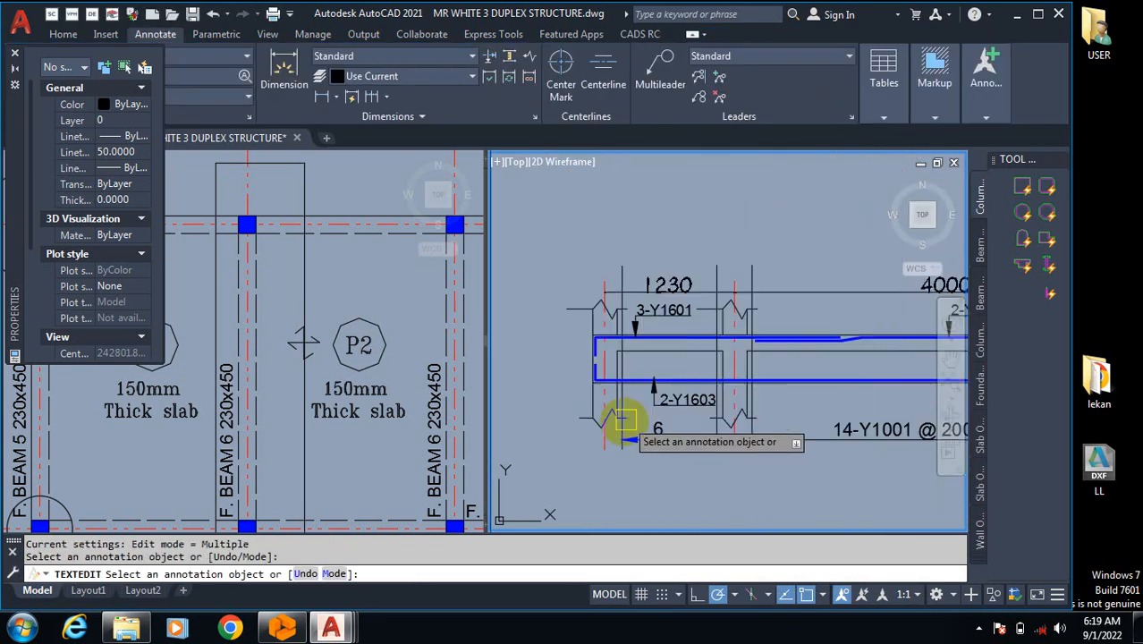
Step: Change the link quantity in the 4000 span's label so that it reads 20-Y1001 @ 200 P LINKS
scroll(866, 417, up, 3)
scroll(771, 386, down, 1)
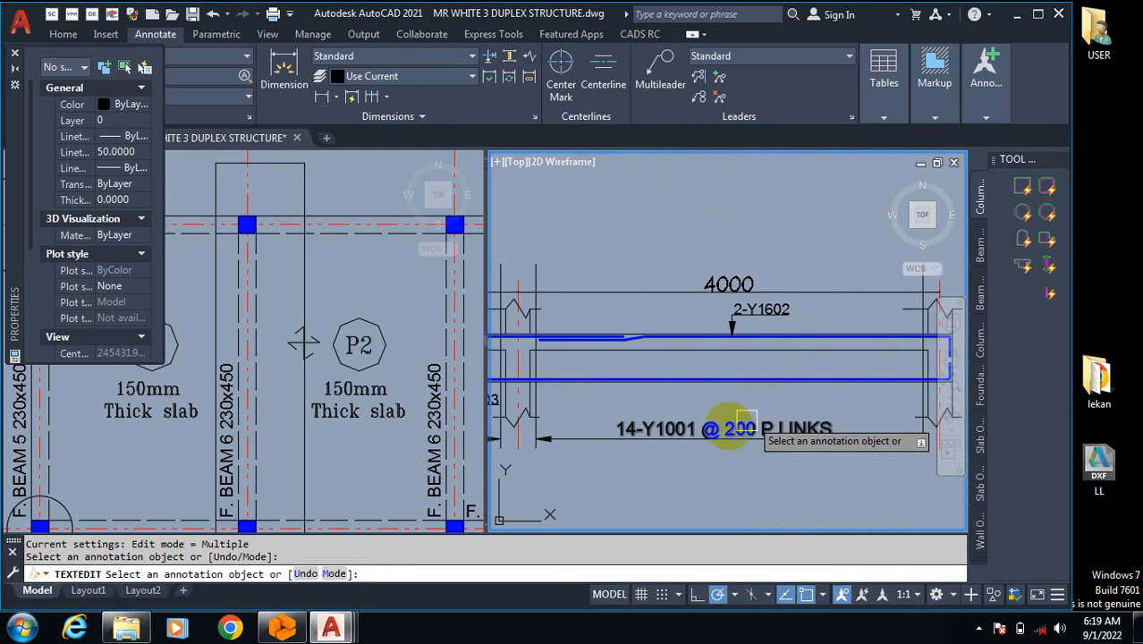
scroll(605, 432, up, 2)
double_click(631, 413)
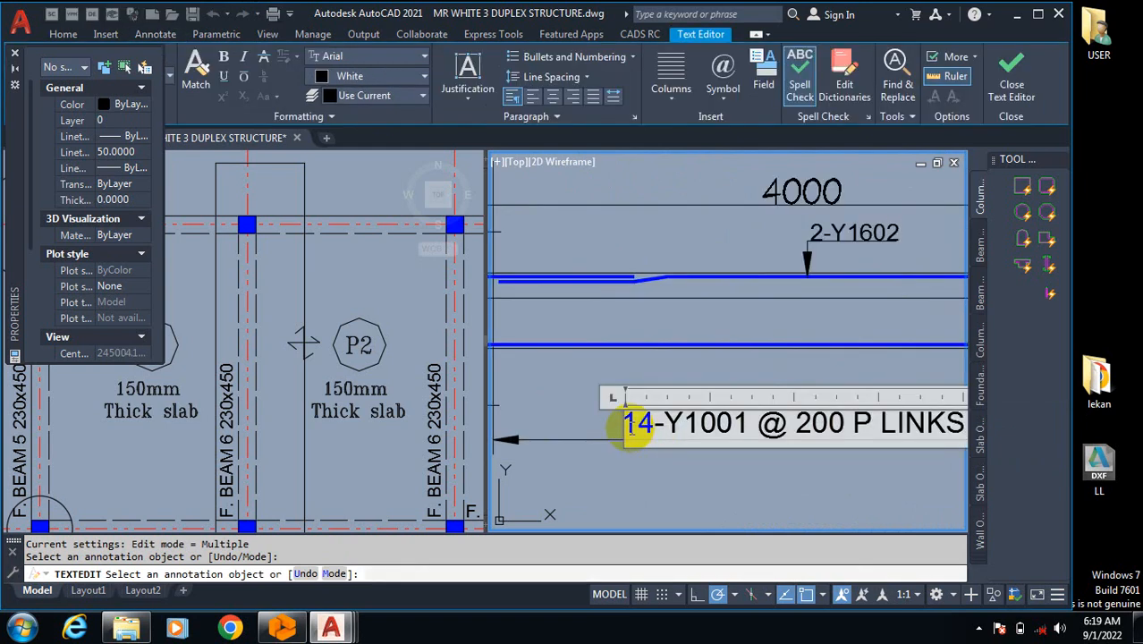
scroll(659, 431, down, 1)
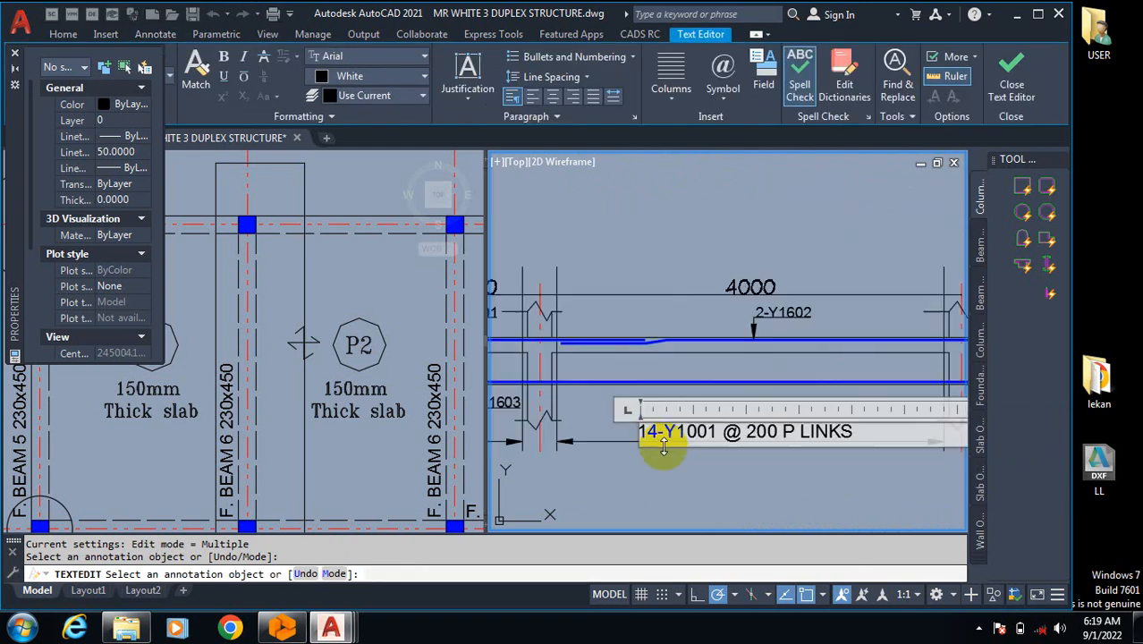
scroll(623, 434, up, 1)
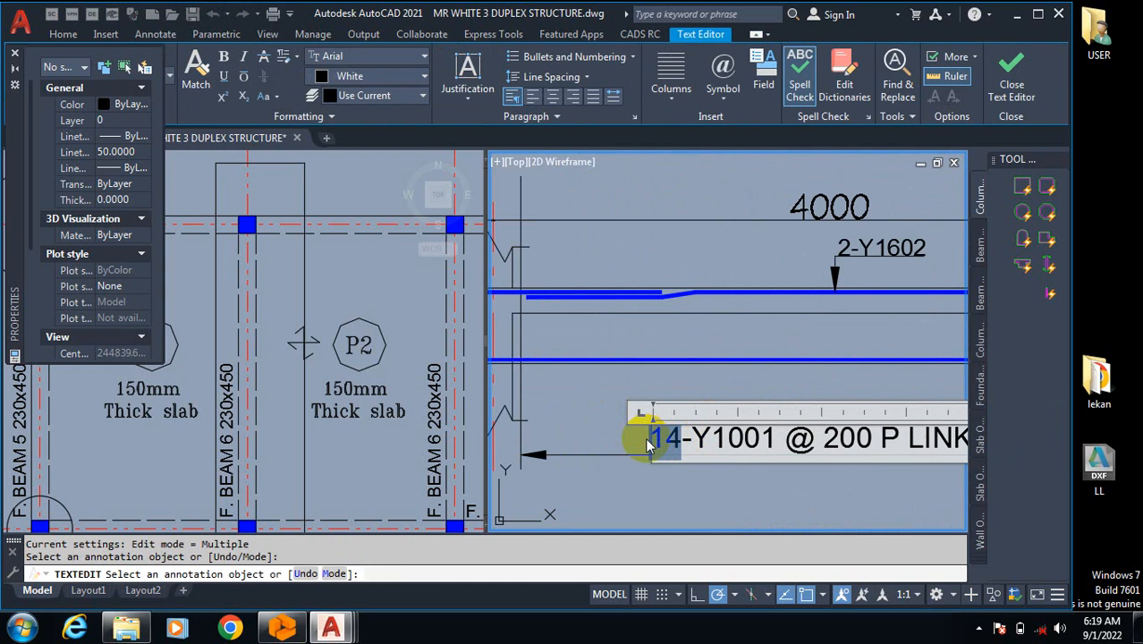
text(20)
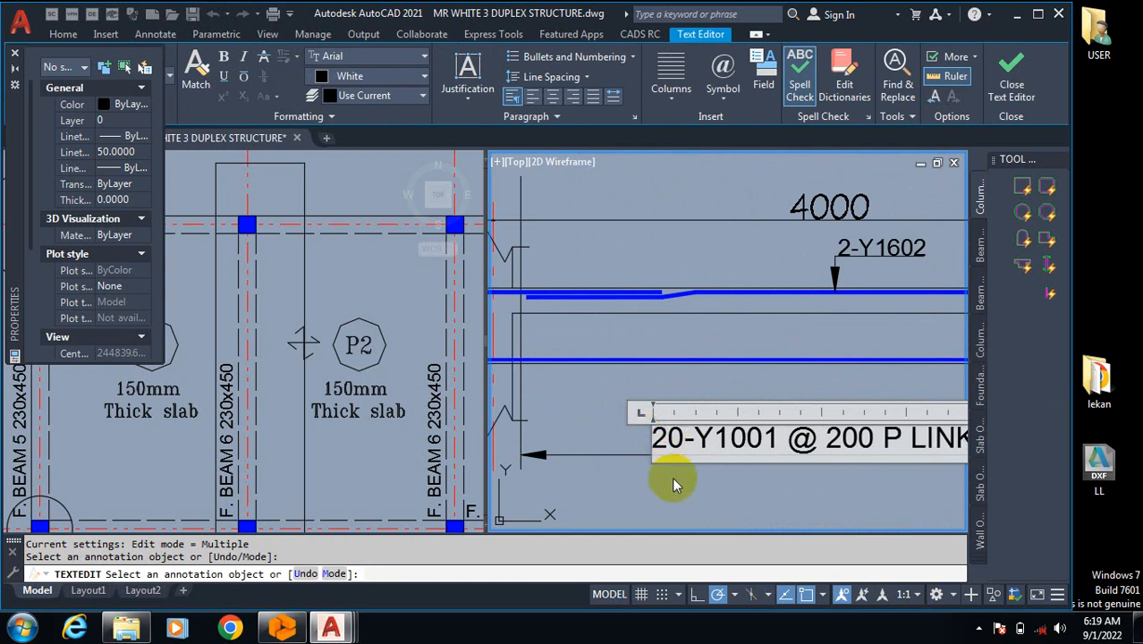
click(674, 483)
scroll(724, 412, down, 2)
key(Escape)
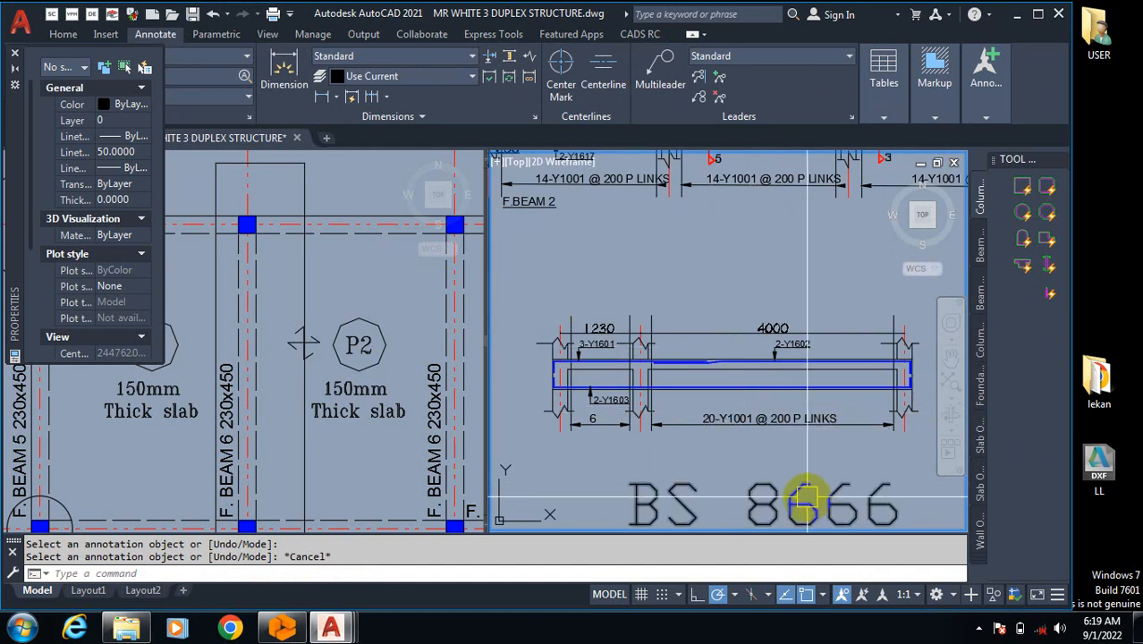
Step: Change the bar diameter in the 4000 span's link label so that it reads 20-Y801 @ 200 P LINKS
scroll(732, 394, up, 2)
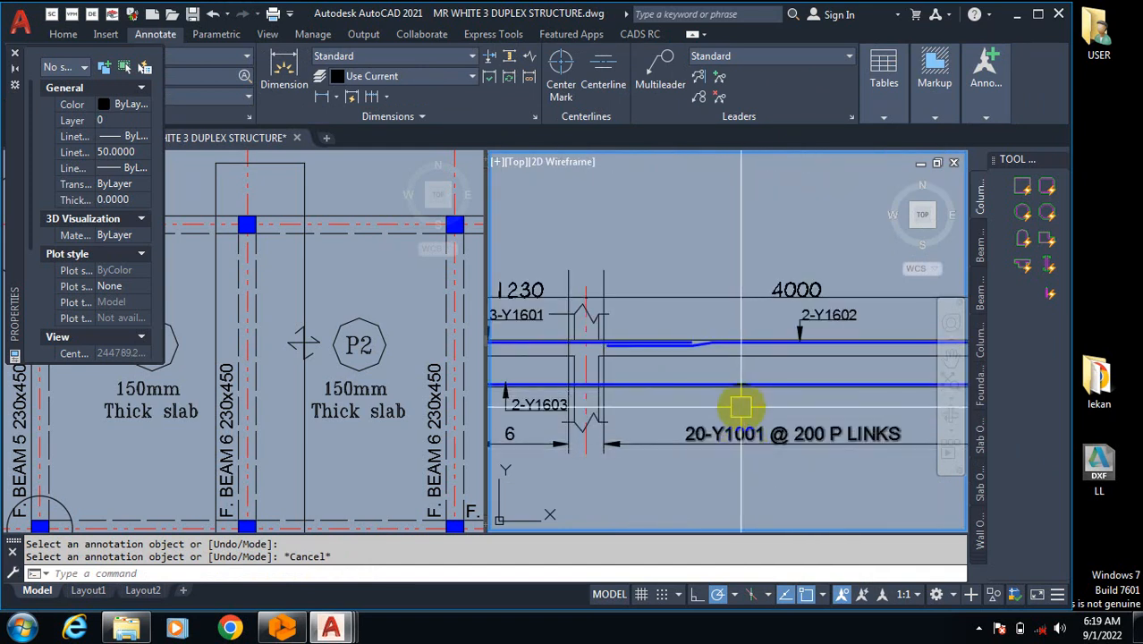
scroll(756, 460, up, 2)
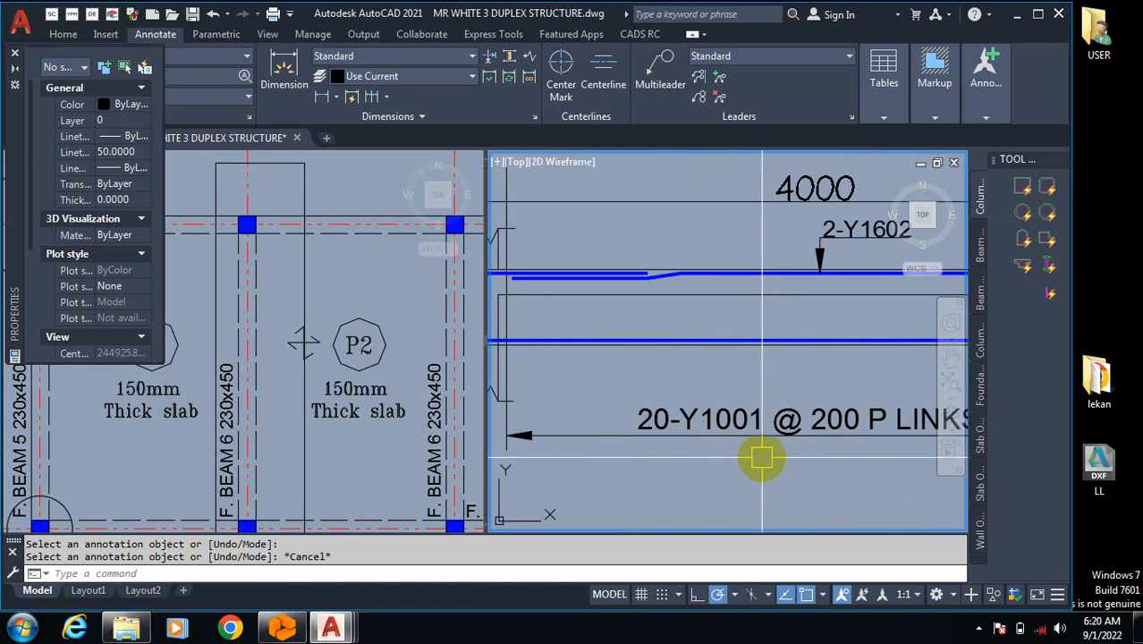
scroll(742, 443, up, 3)
text(TEXT)
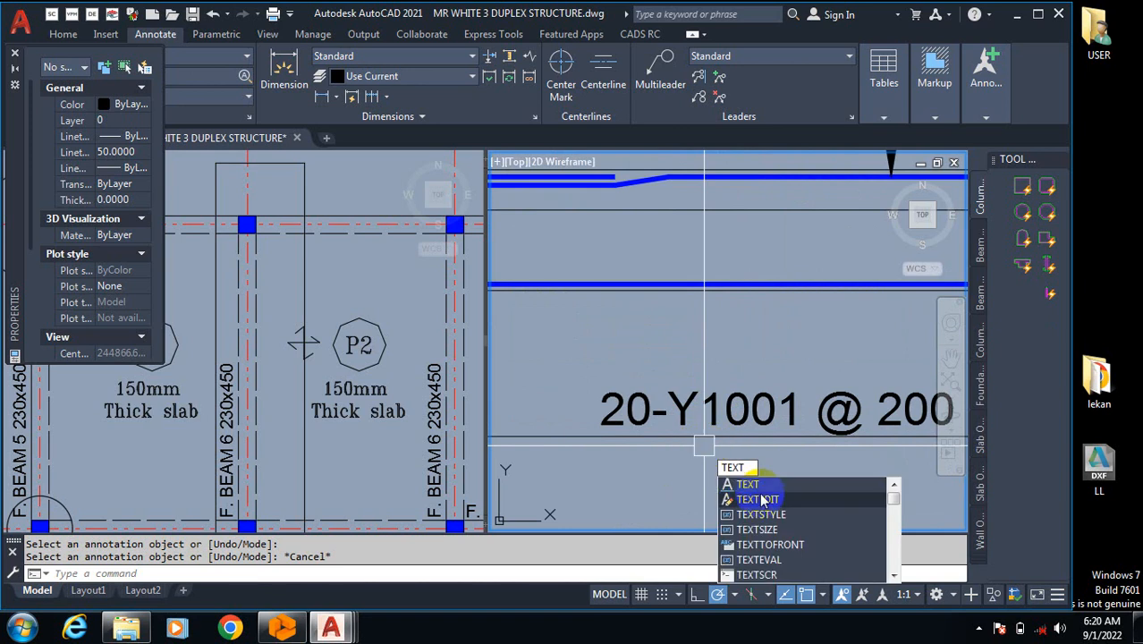
key(Down)
key(Return)
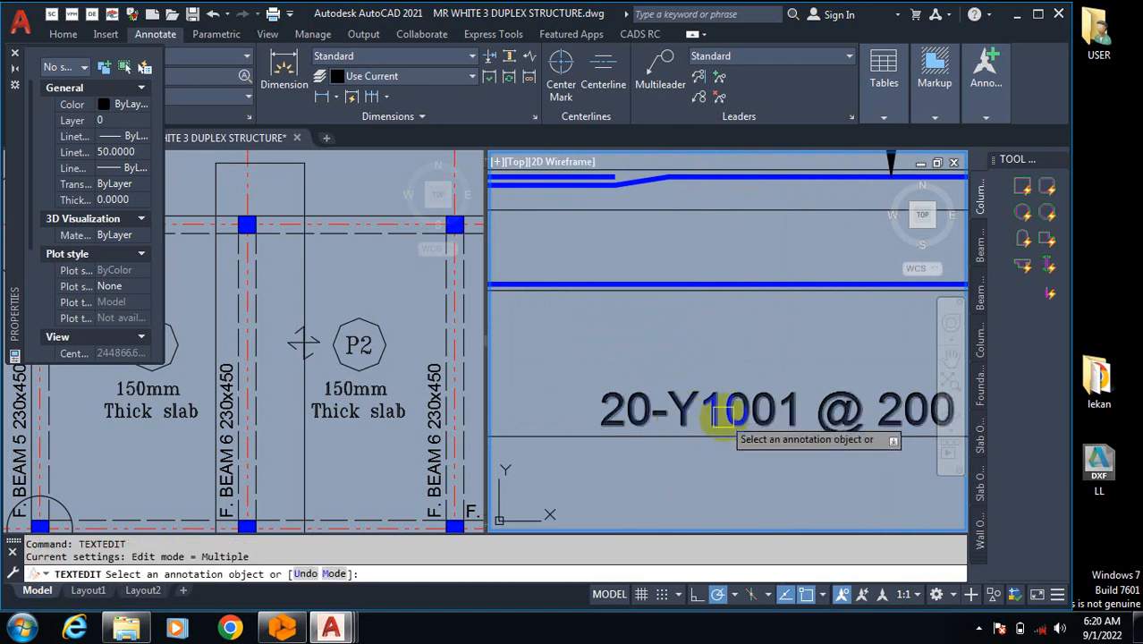
click(764, 417)
drag(776, 417, 701, 414)
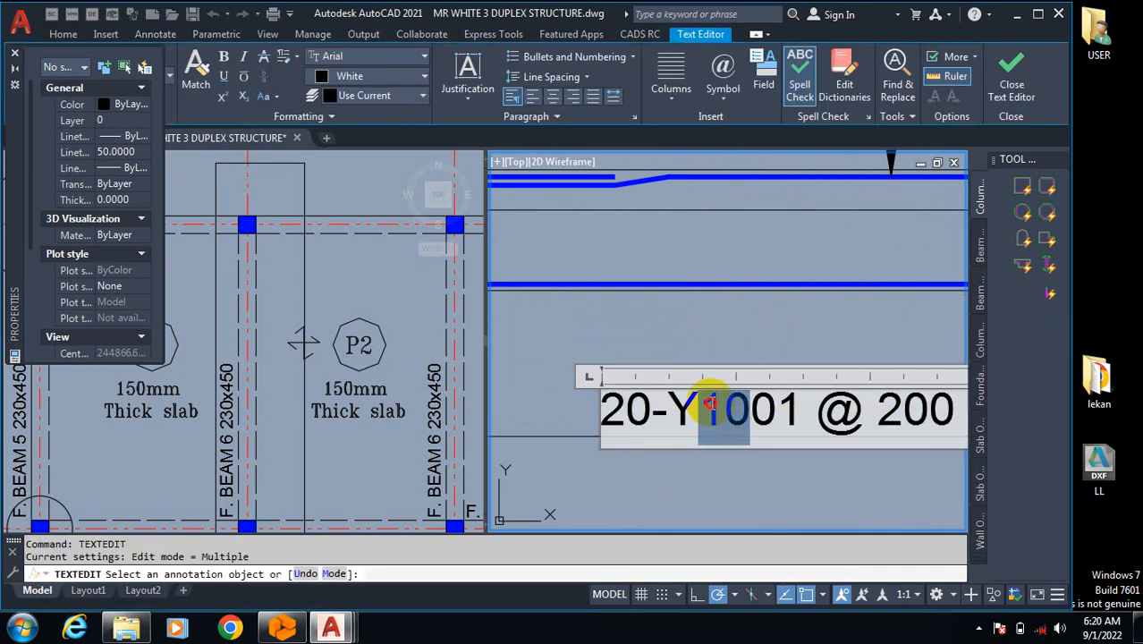
text(8)
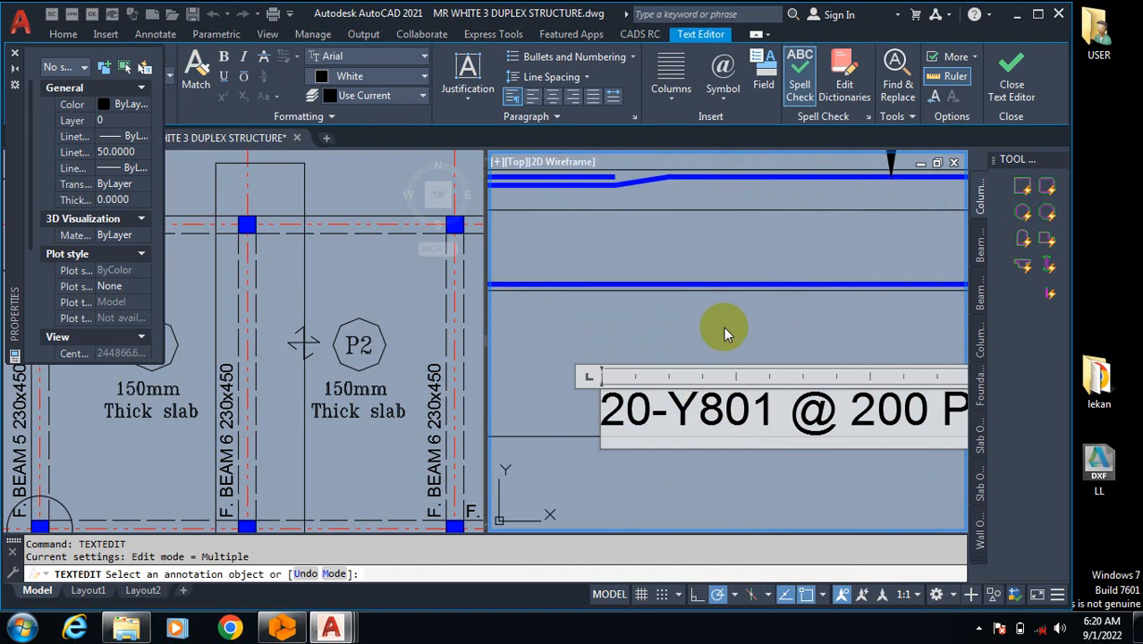
click(725, 326)
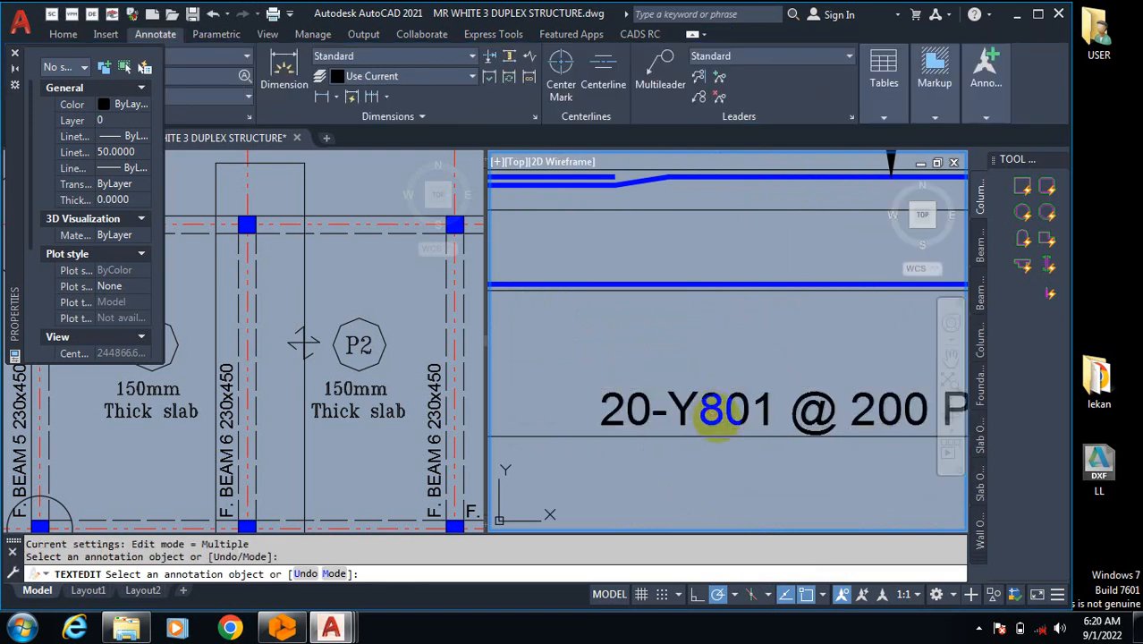
Step: Restore the bar diameter 10 in the 4000 span's link label so that it reads 20-Y1001 @ 200 P LINKS
click(716, 413)
drag(727, 414, 711, 426)
text(10)
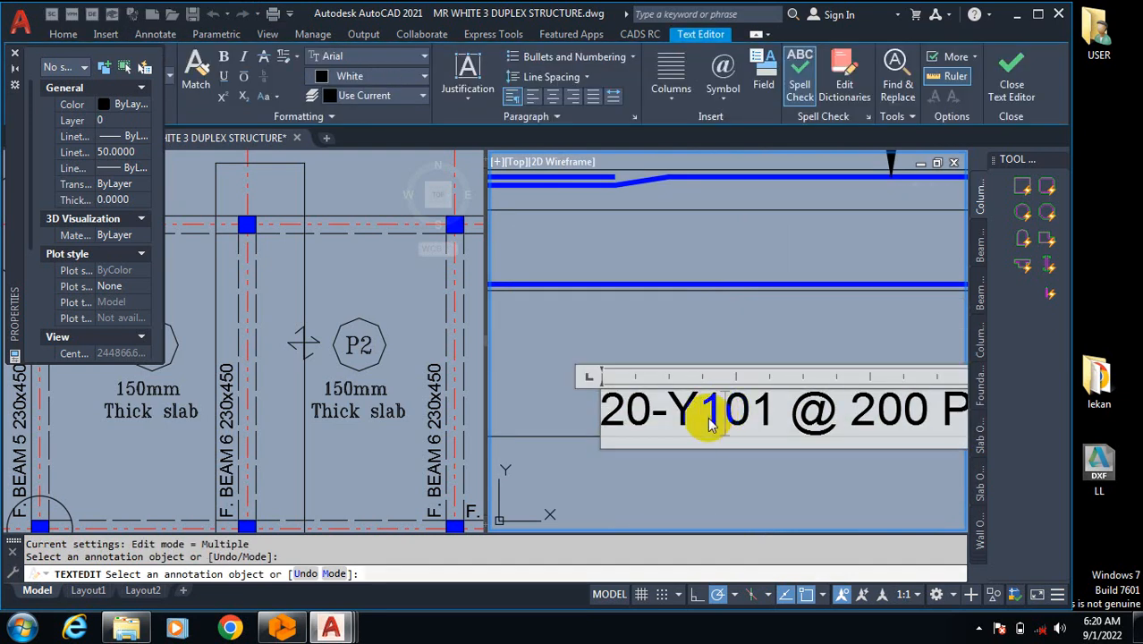
click(728, 345)
scroll(728, 345, down, 5)
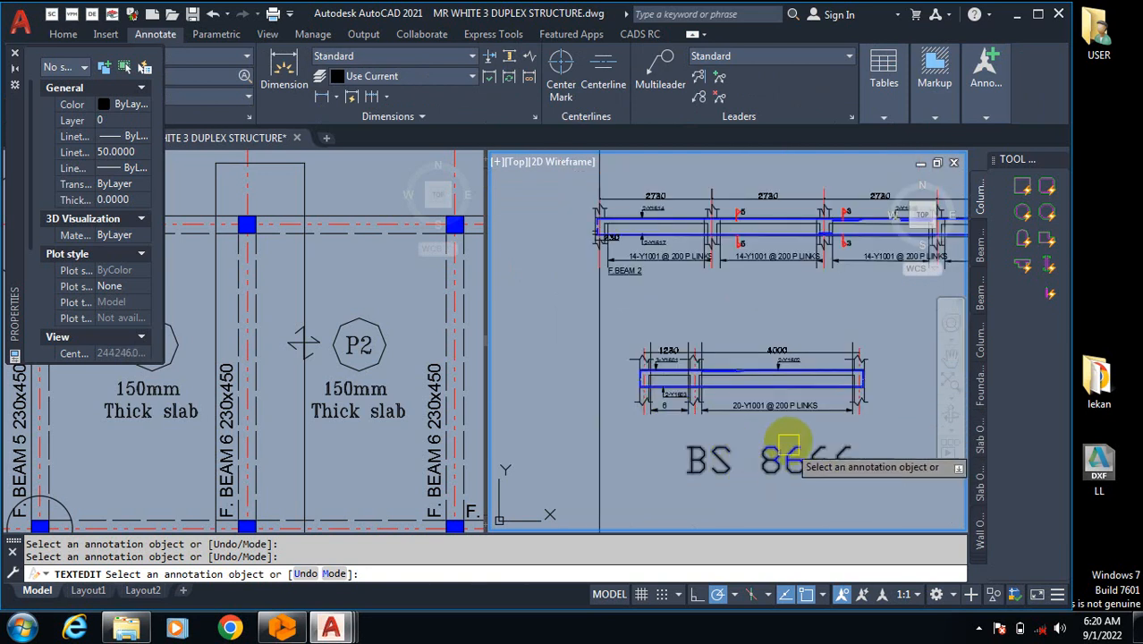
key(Escape)
Step: Examine the two-span beam elevation's bars, end bends, lap and link labels against F.BEAM 2 above it
scroll(805, 421, up, 3)
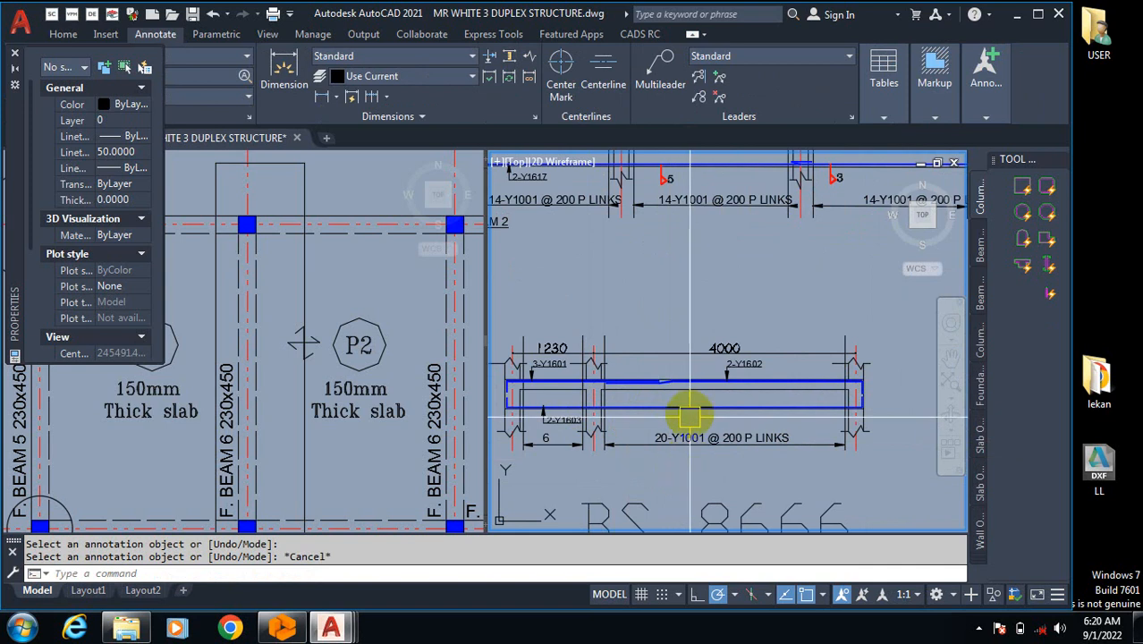
scroll(702, 320, down, 1)
scroll(626, 417, up, 1)
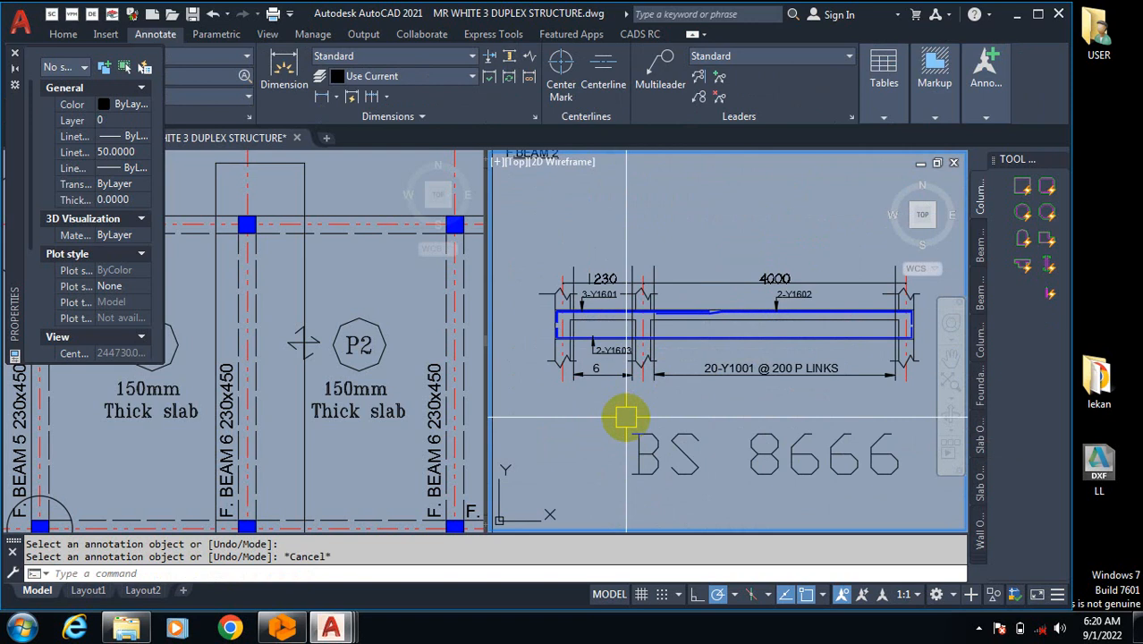
scroll(675, 279, up, 4)
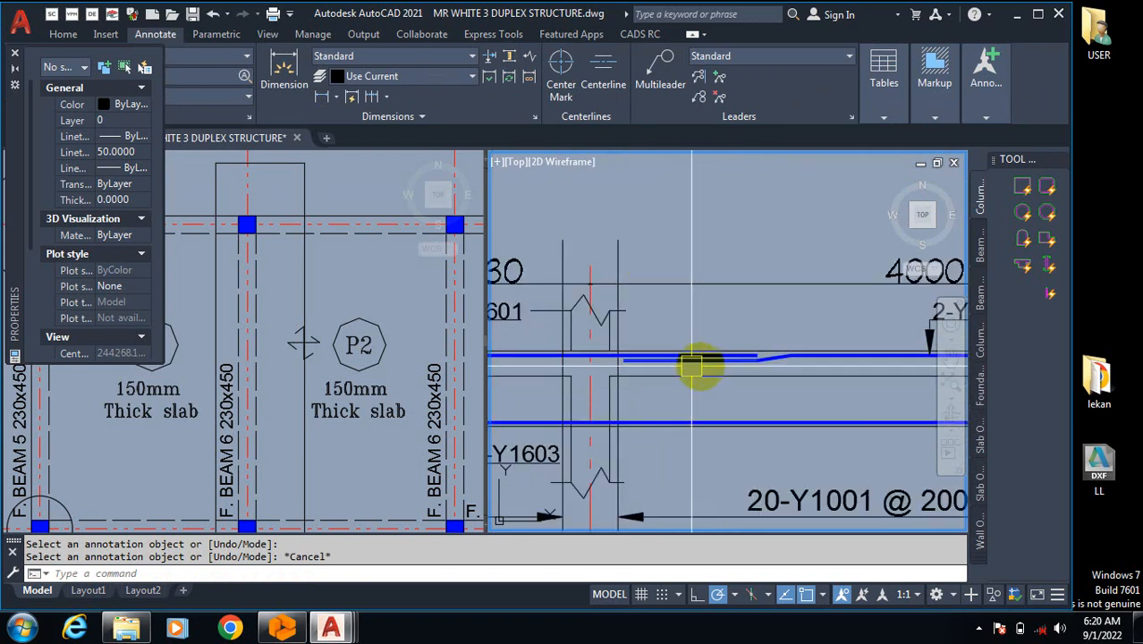
scroll(638, 383, down, 5)
scroll(544, 391, up, 3)
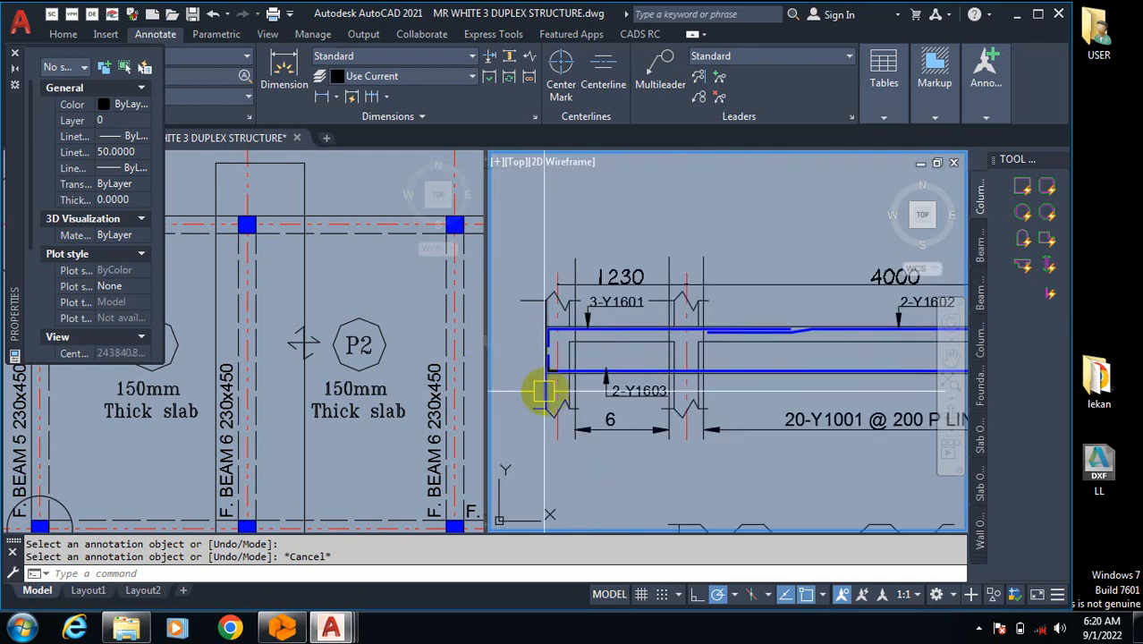
scroll(544, 391, up, 5)
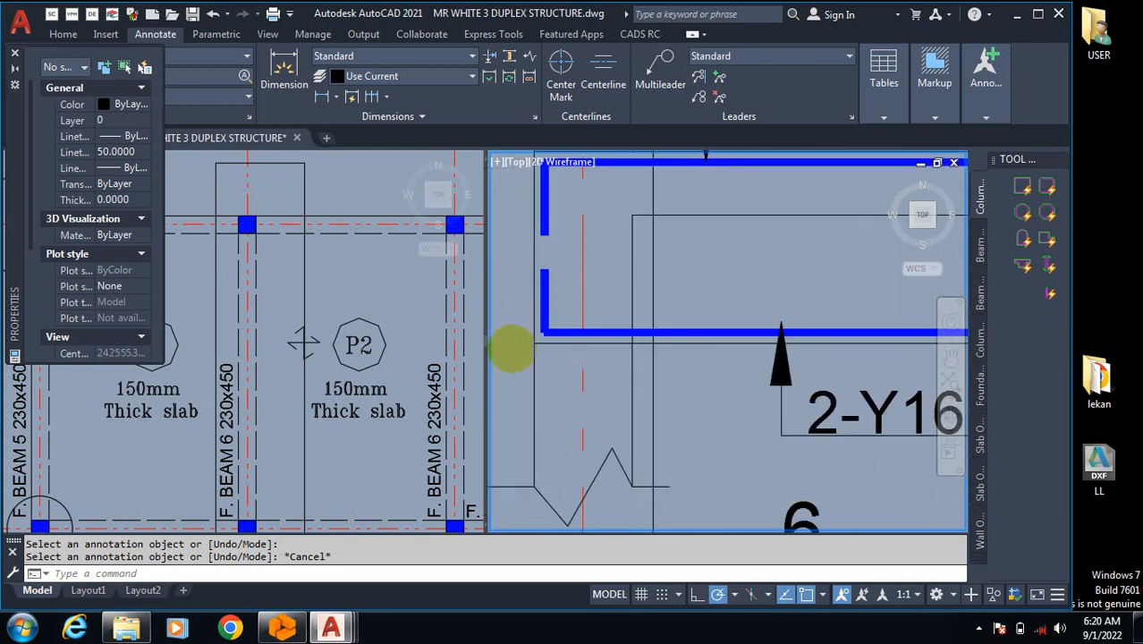
scroll(511, 350, down, 5)
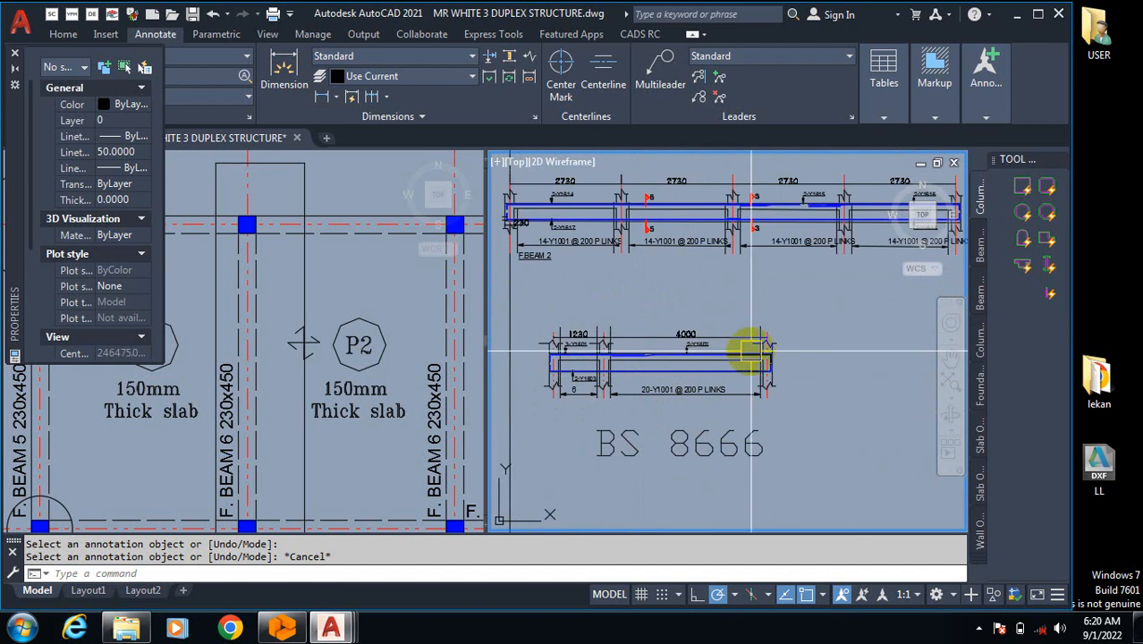
scroll(751, 351, up, 4)
scroll(595, 378, down, 4)
scroll(617, 391, up, 4)
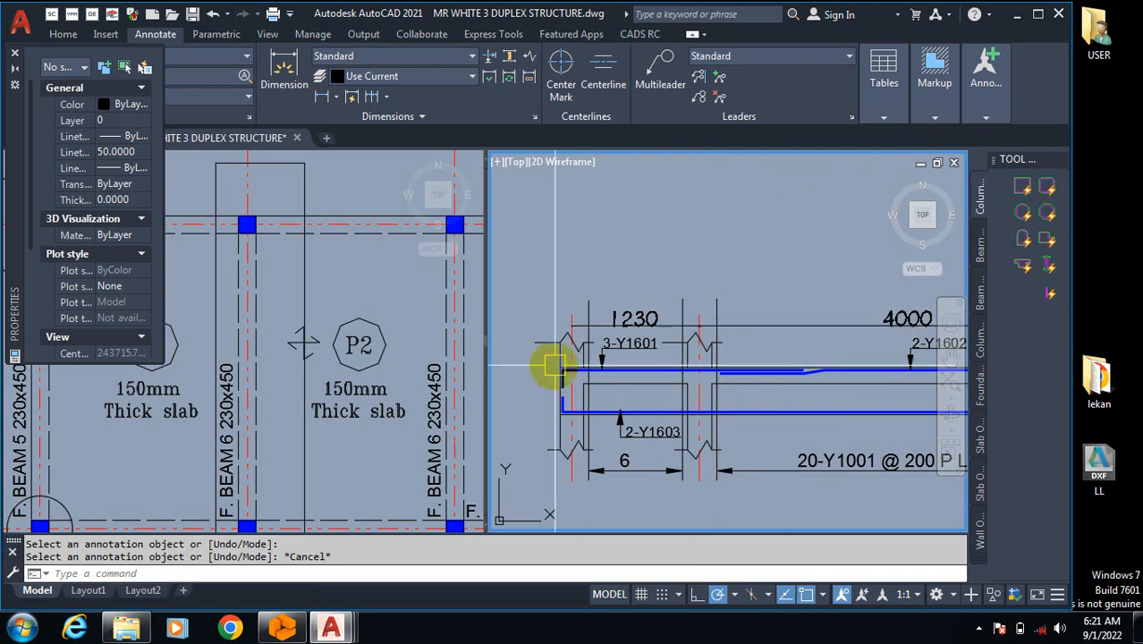
scroll(554, 365, down, 4)
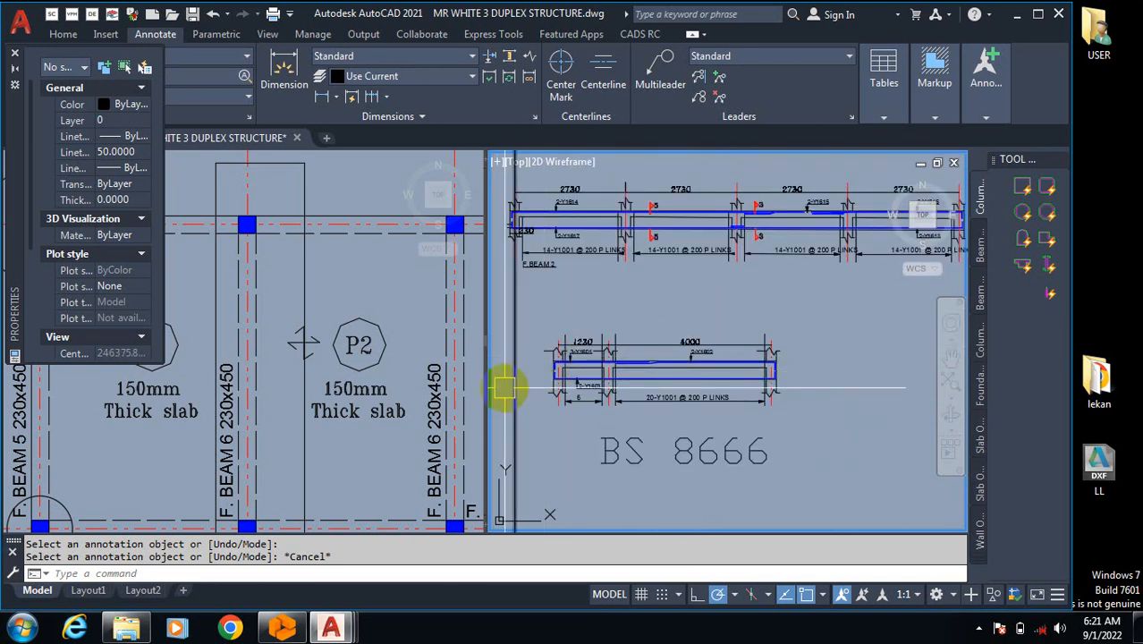
Step: Move the 2-Y1603 label with its leader arrow horizontally from the first span to below the bottom bar in the 4000 span
scroll(506, 388, up, 2)
scroll(609, 384, up, 4)
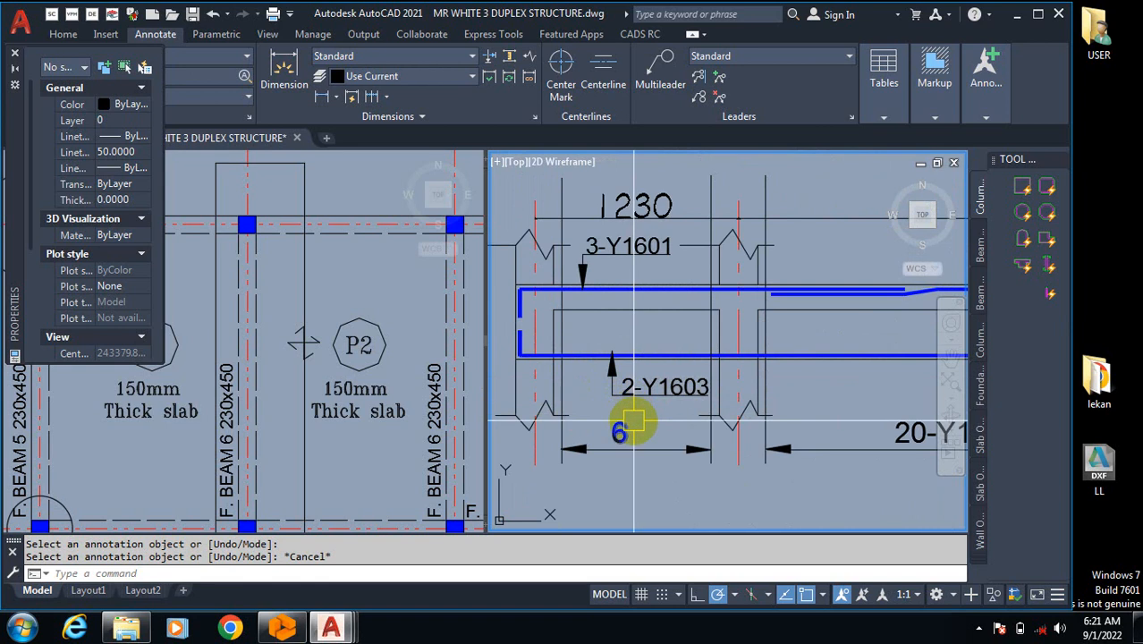
text(M)
key(Return)
scroll(628, 396, up, 4)
click(694, 331)
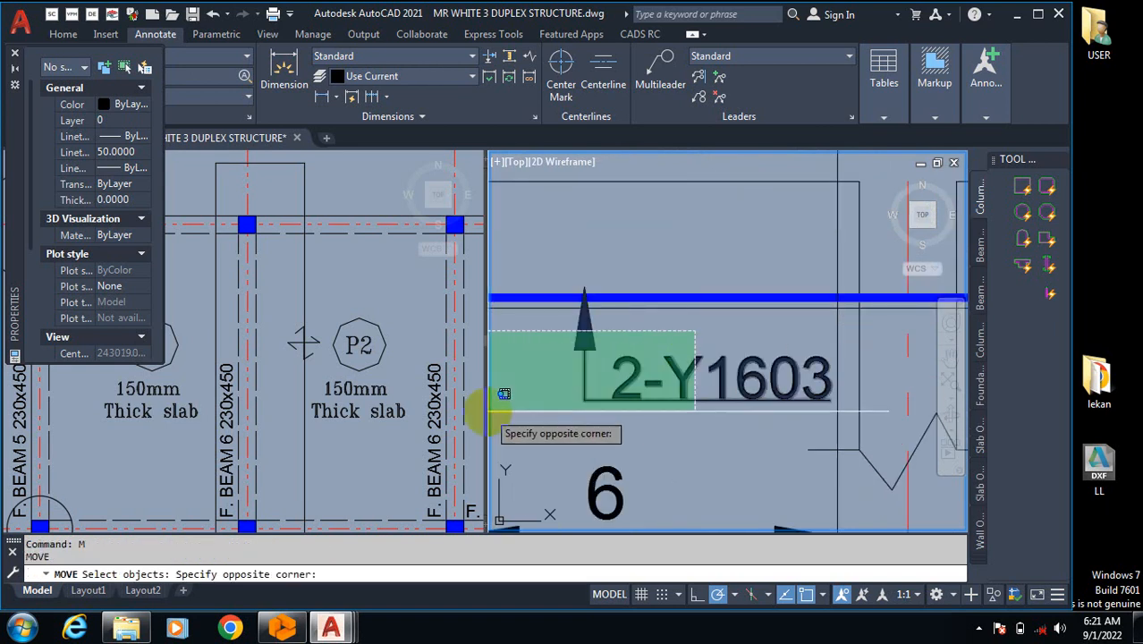
click(505, 395)
scroll(605, 230, down, 5)
key(Return)
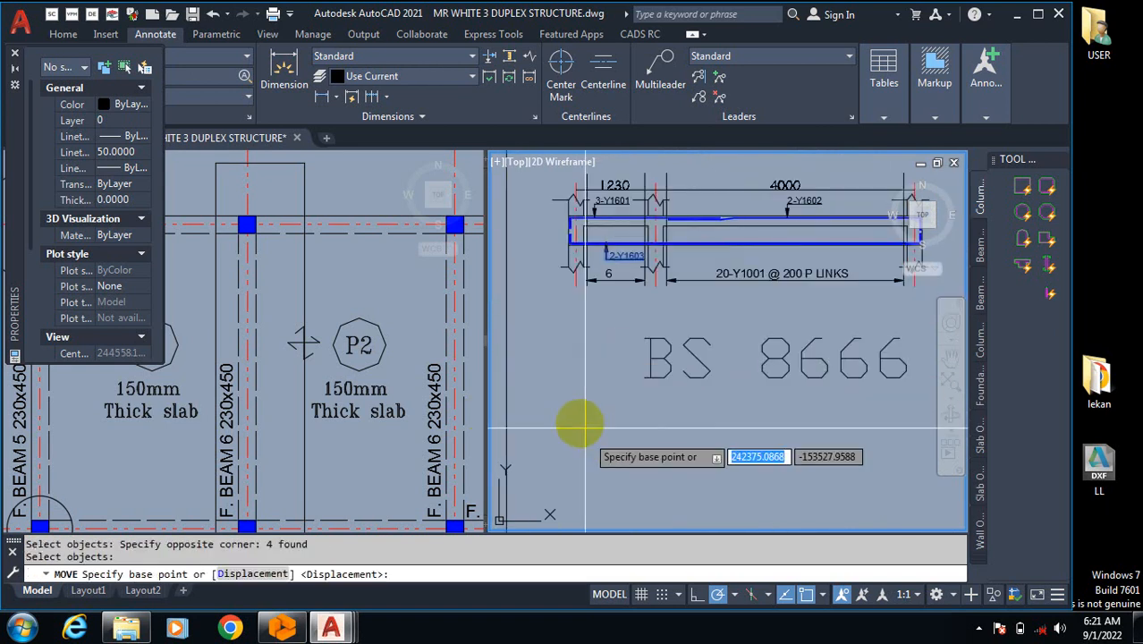
click(602, 437)
click(732, 364)
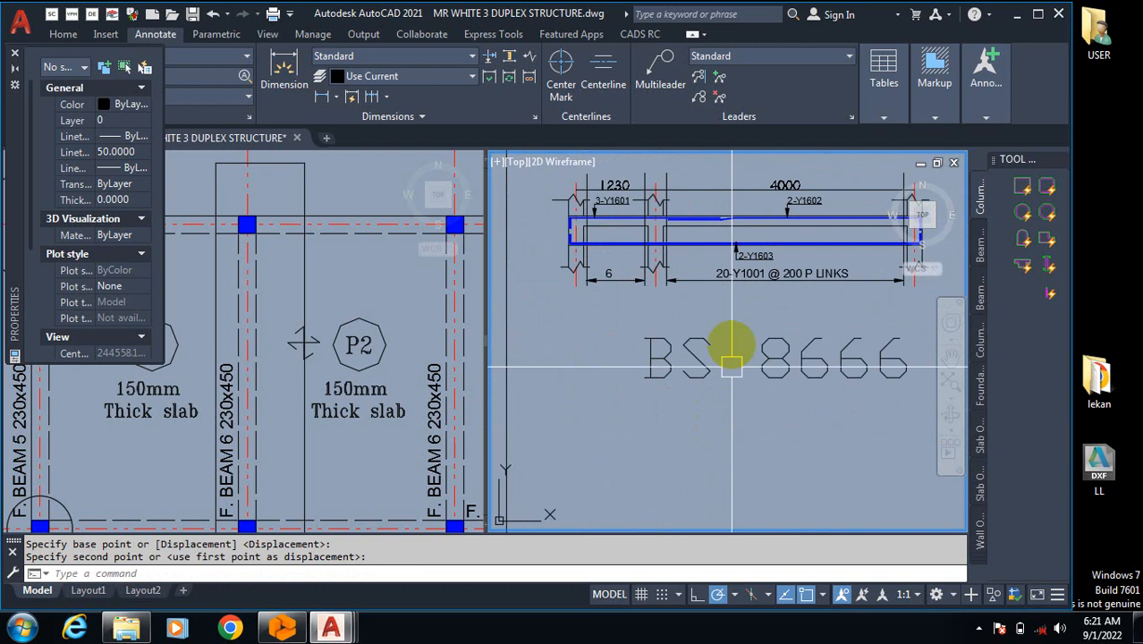
Step: Examine the bottom bar along the two-span beam, especially where it passes through the middle support between the 1230 and 4000 spans
scroll(625, 255, up, 2)
scroll(623, 286, down, 3)
scroll(596, 312, up, 4)
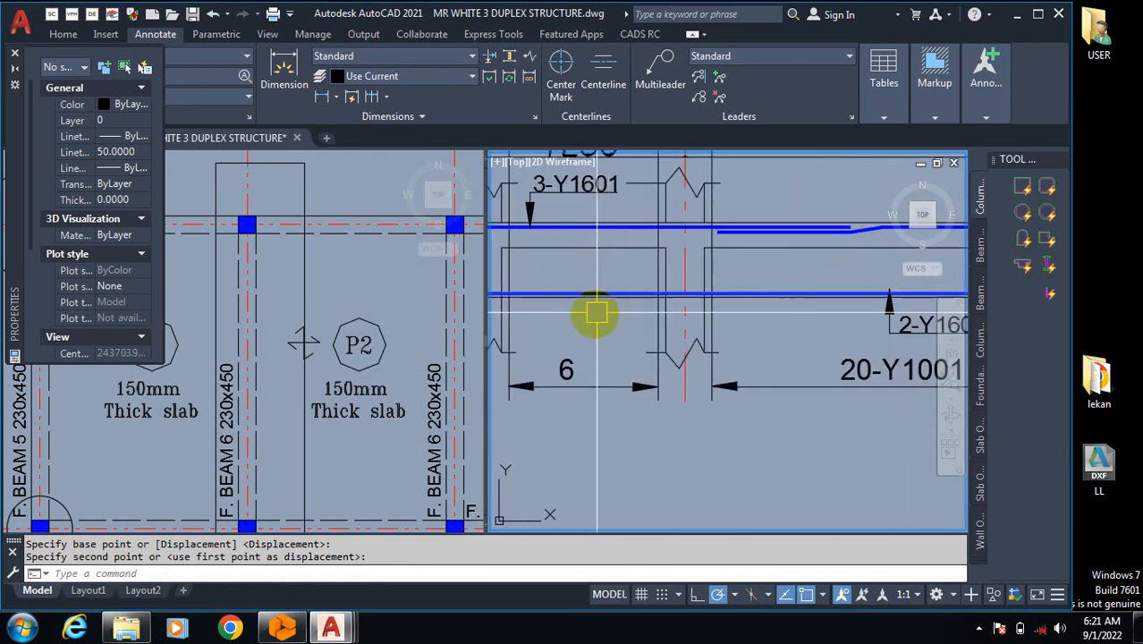
scroll(597, 313, down, 4)
scroll(527, 295, up, 4)
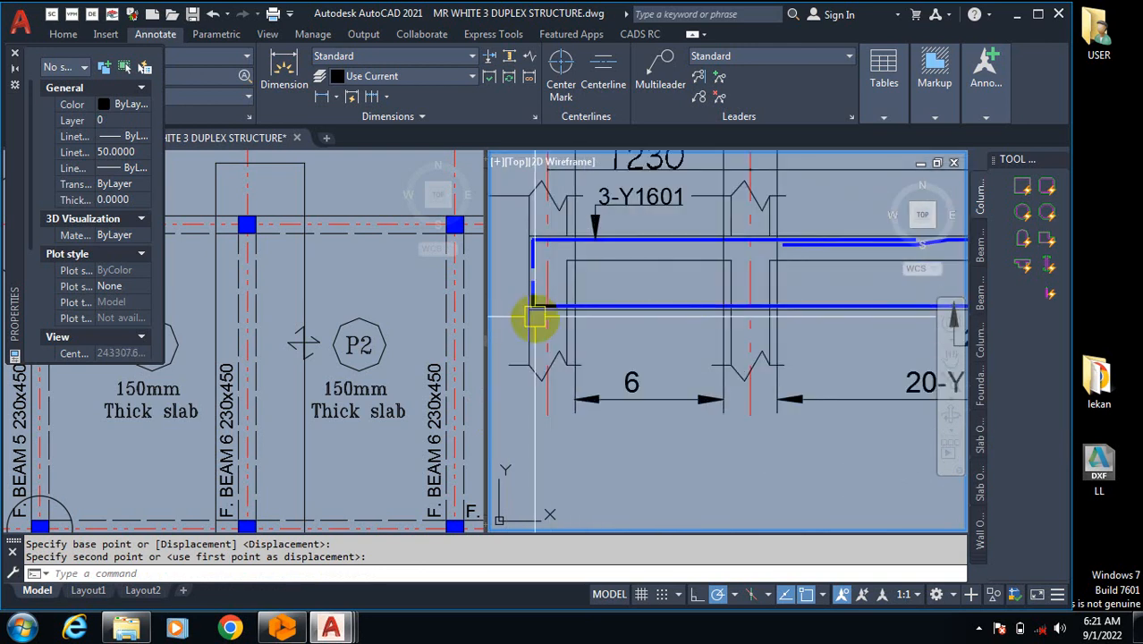
scroll(535, 317, down, 4)
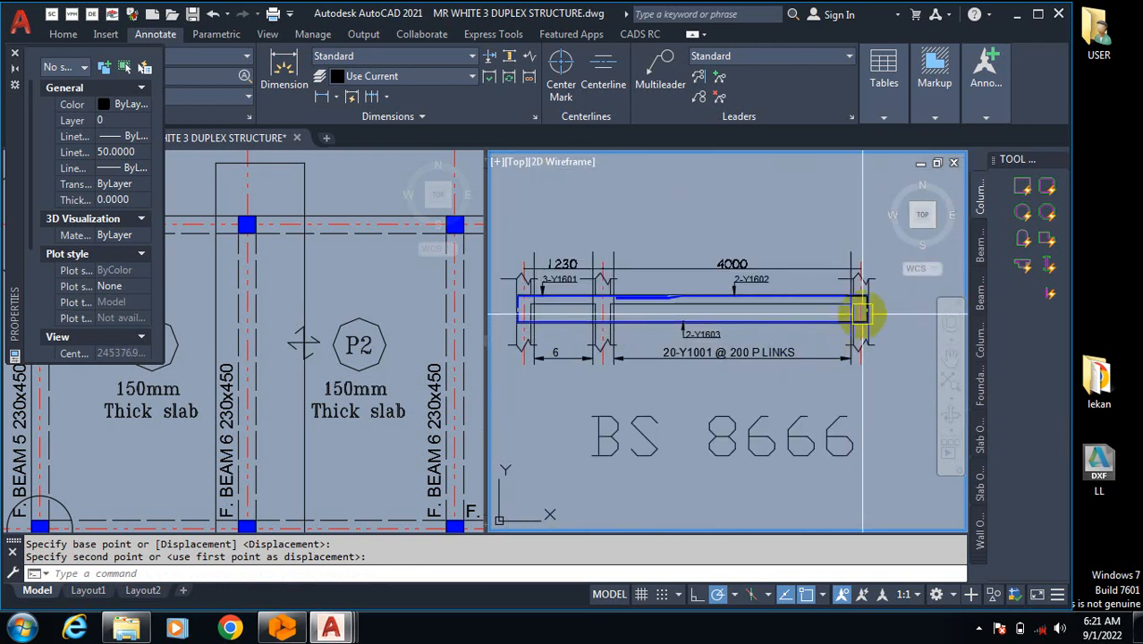
scroll(581, 323, up, 6)
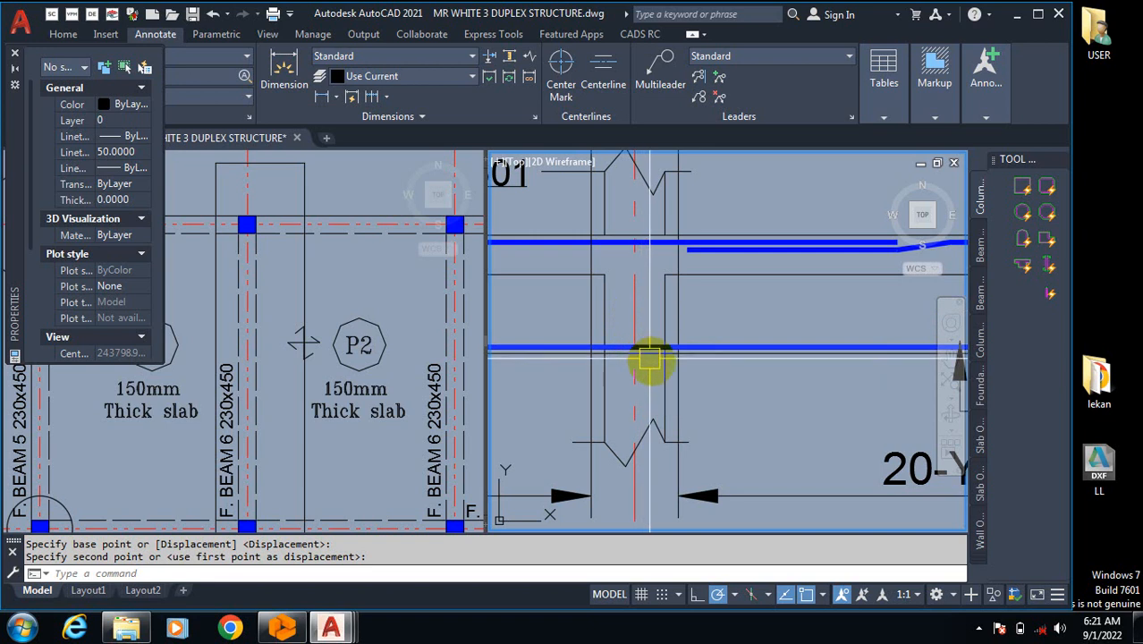
scroll(650, 382, down, 2)
scroll(622, 373, up, 2)
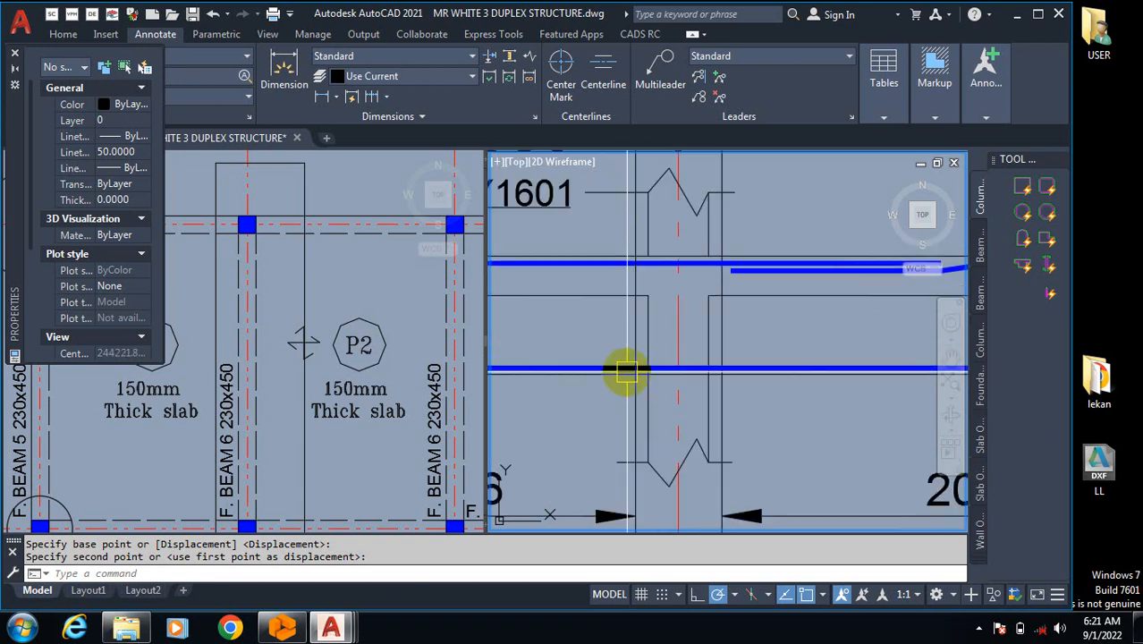
scroll(679, 374, up, 2)
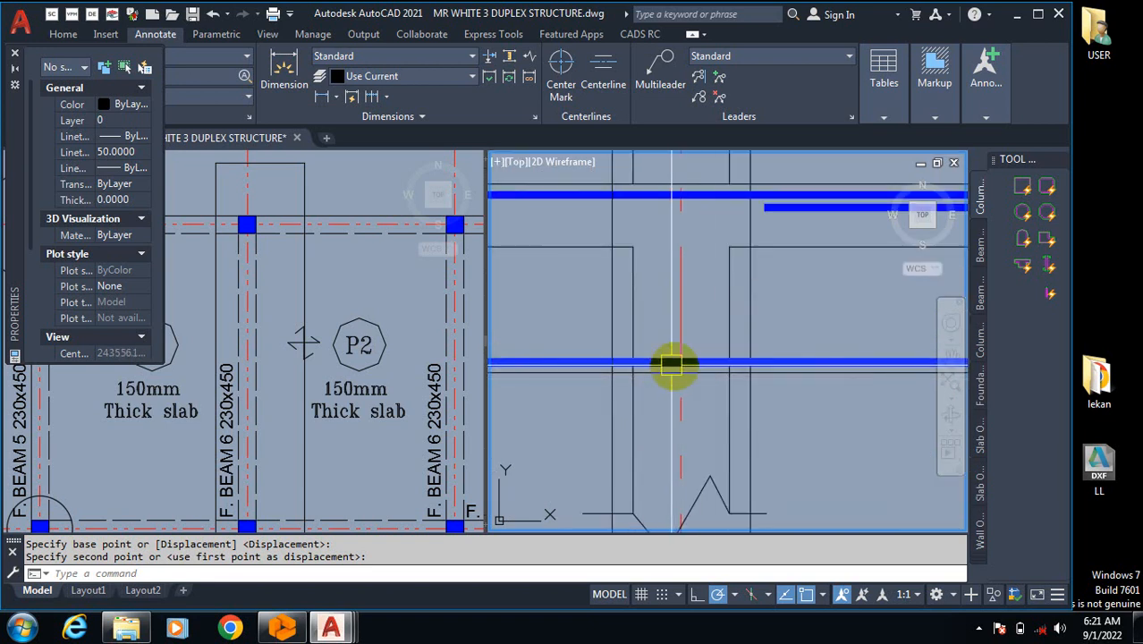
scroll(694, 365, down, 3)
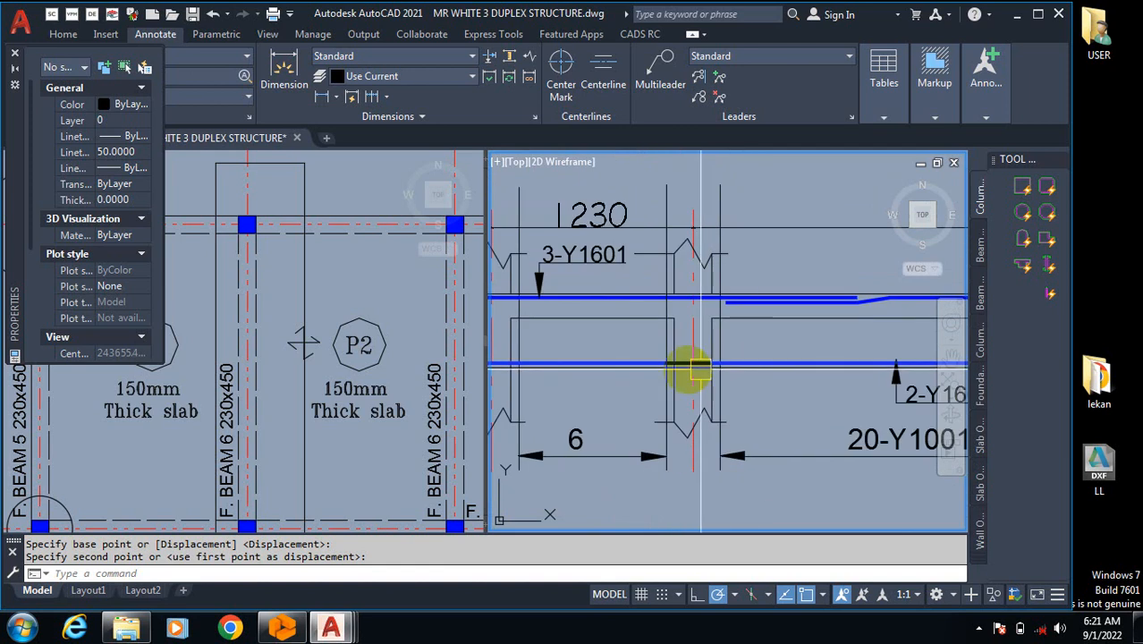
scroll(728, 372, down, 2)
scroll(715, 377, up, 4)
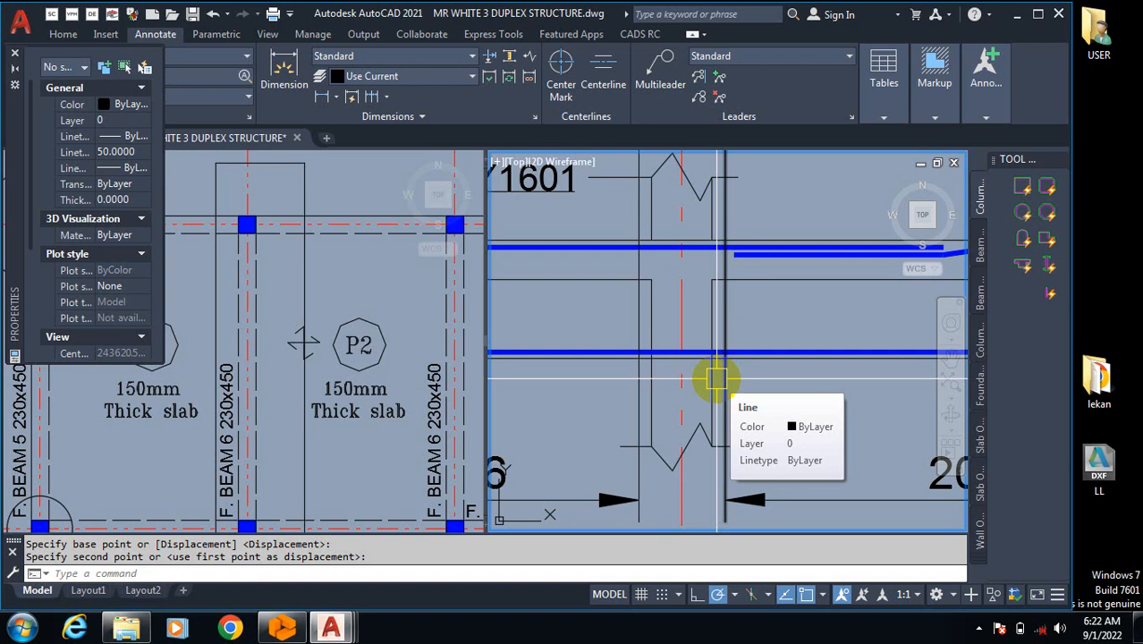
scroll(631, 349, down, 5)
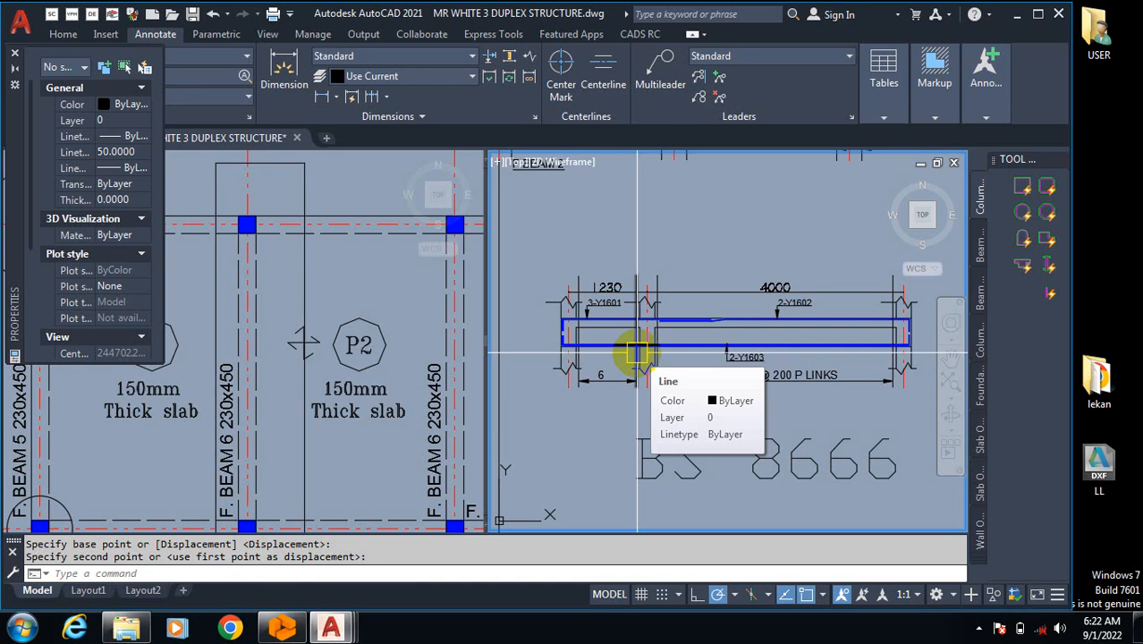
scroll(662, 358, up, 4)
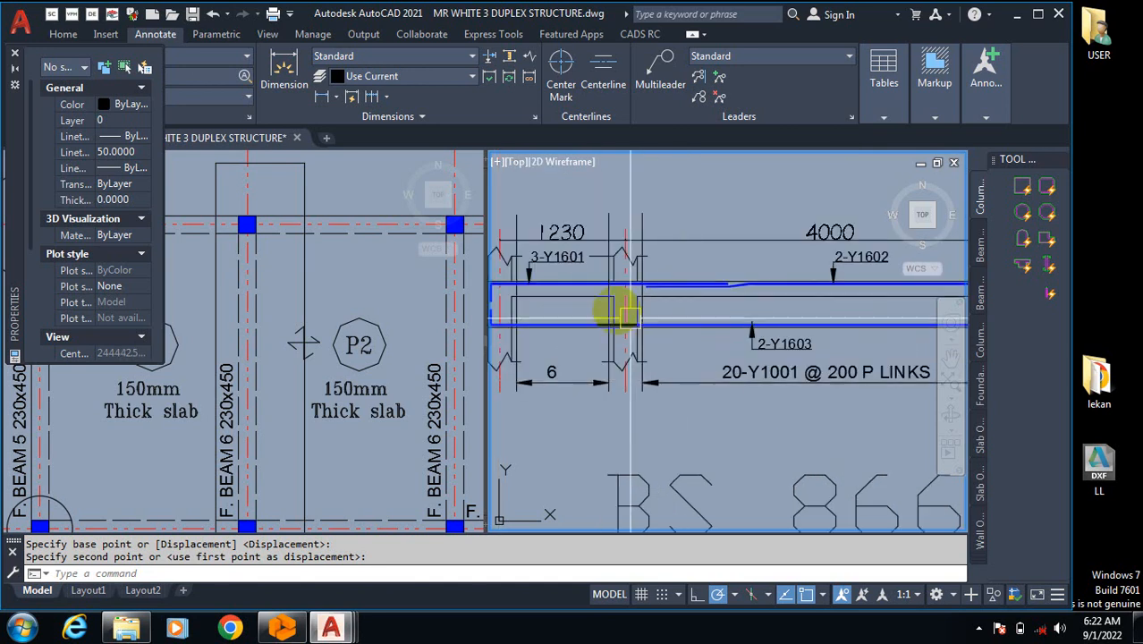
scroll(607, 320, up, 2)
scroll(671, 363, up, 2)
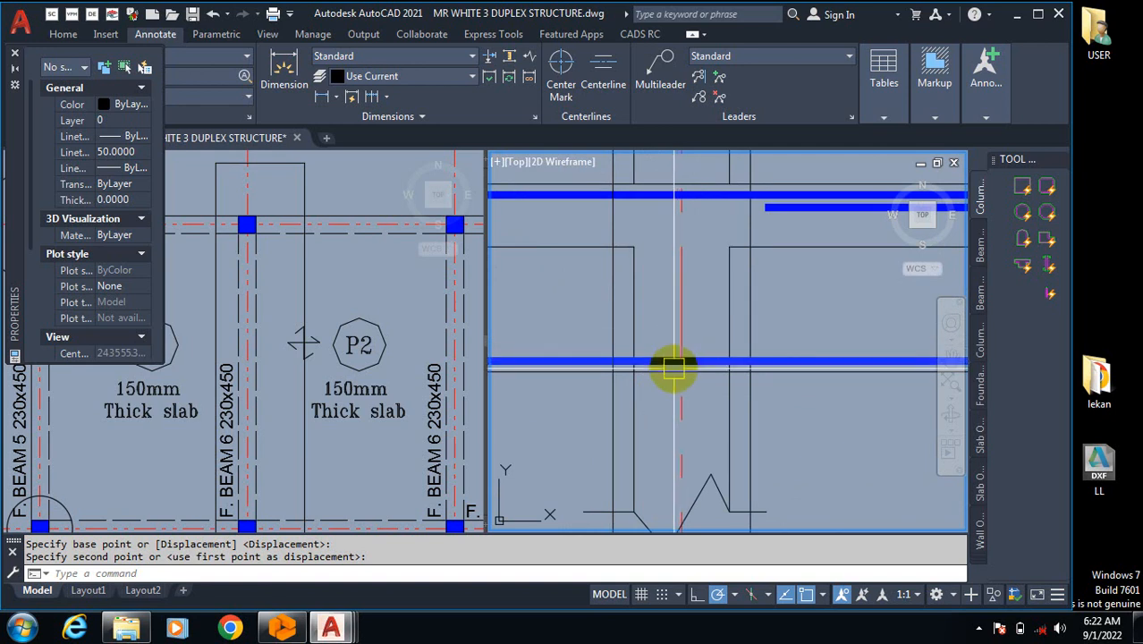
scroll(682, 362, down, 3)
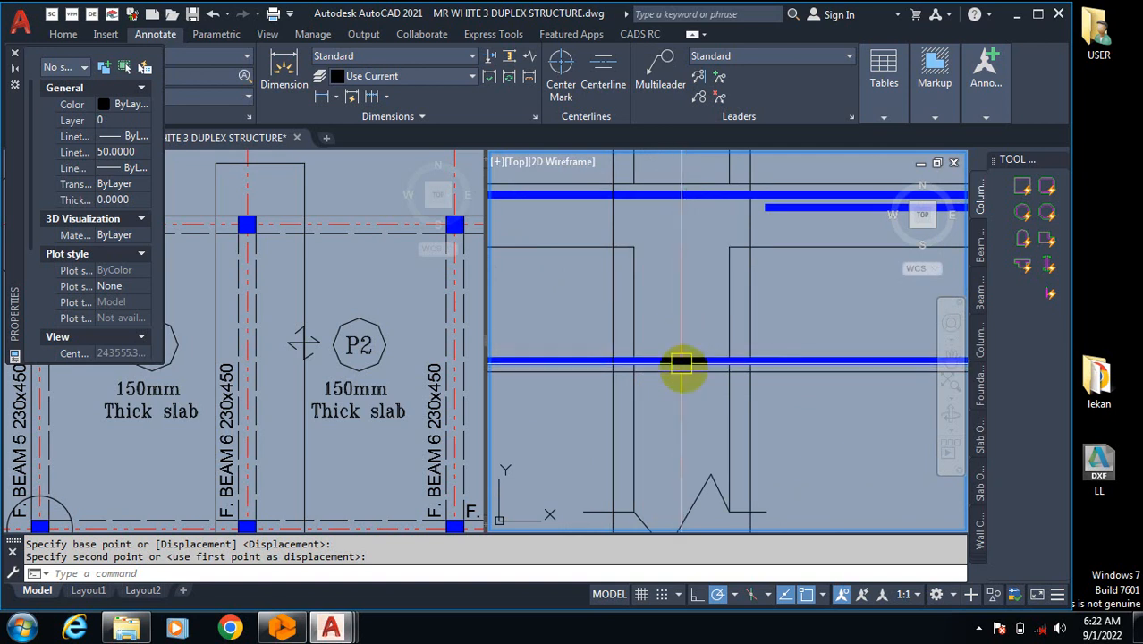
scroll(673, 355, up, 4)
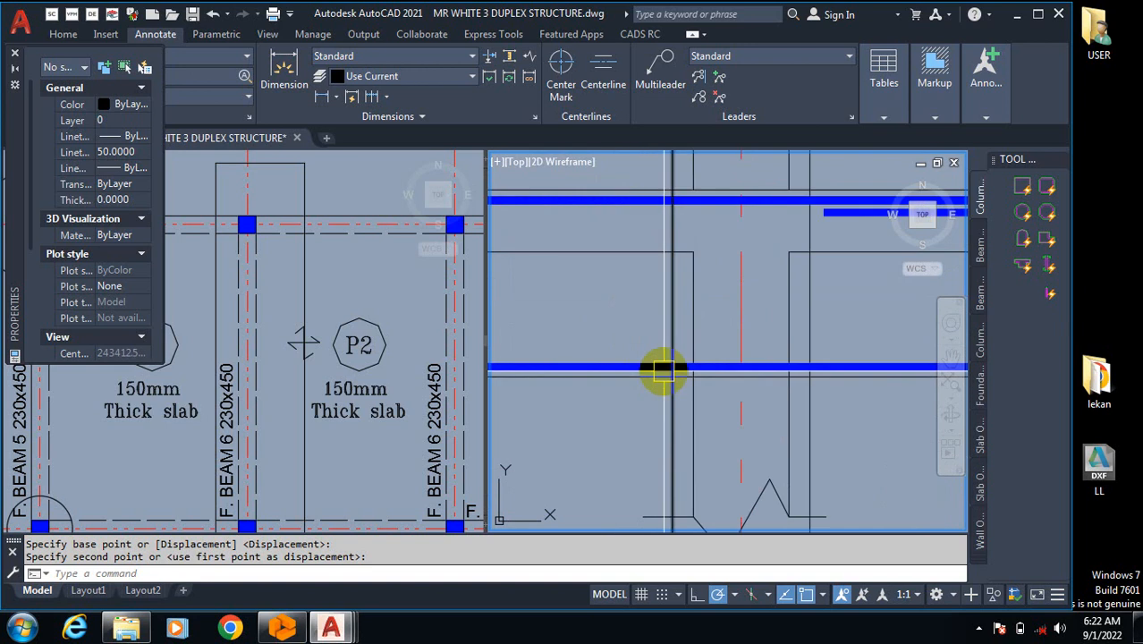
scroll(663, 369, down, 4)
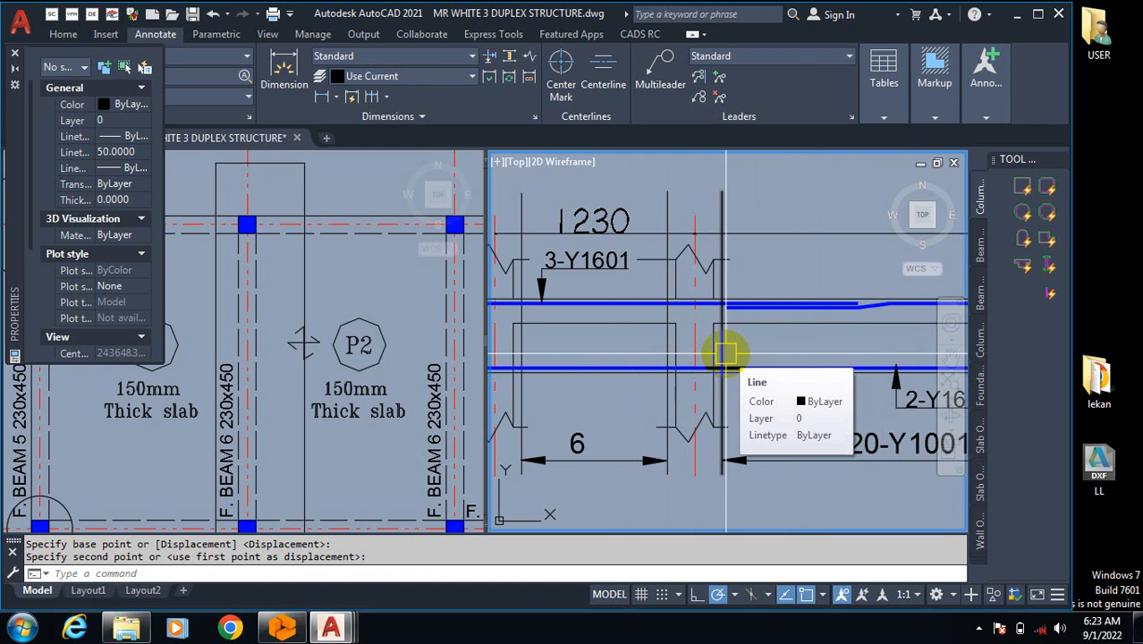
scroll(725, 354, up, 5)
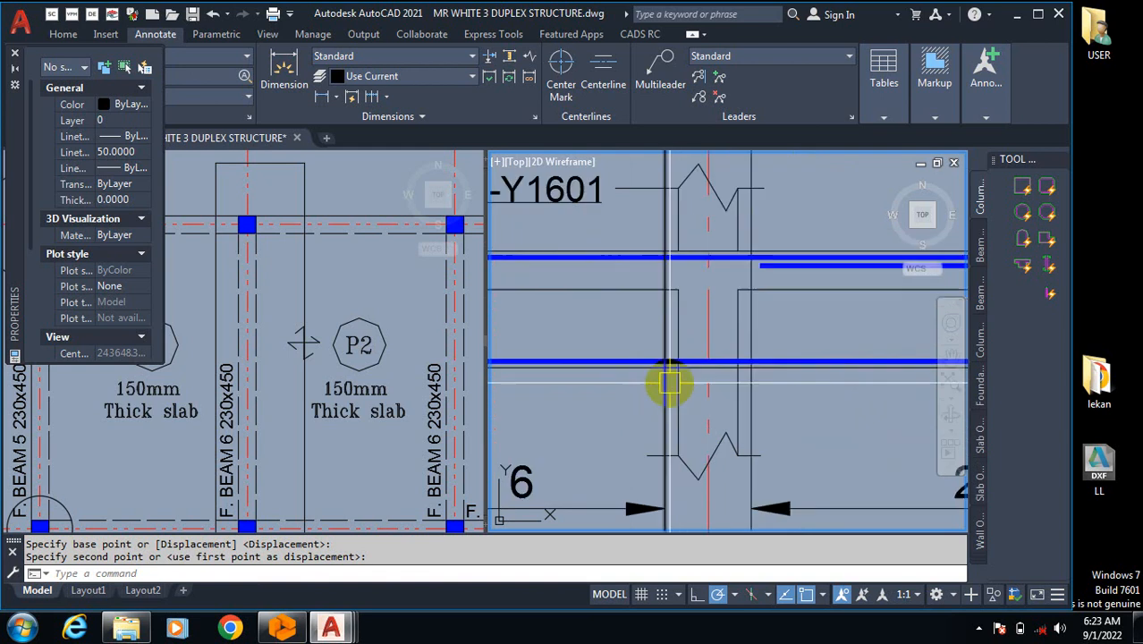
scroll(637, 371, down, 4)
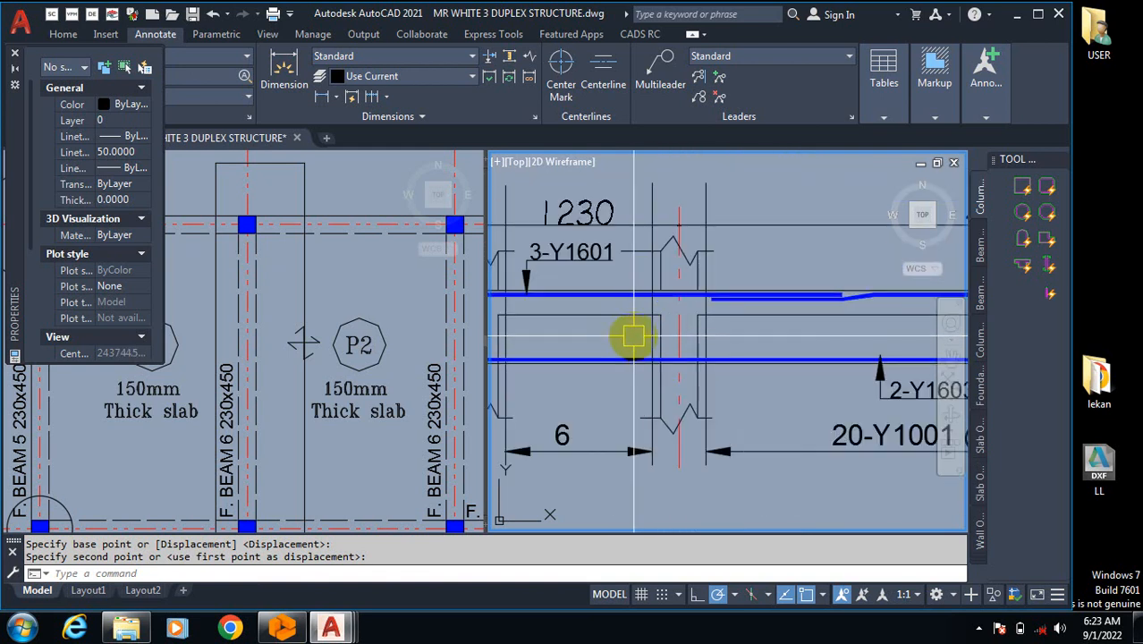
click(727, 365)
text(co)
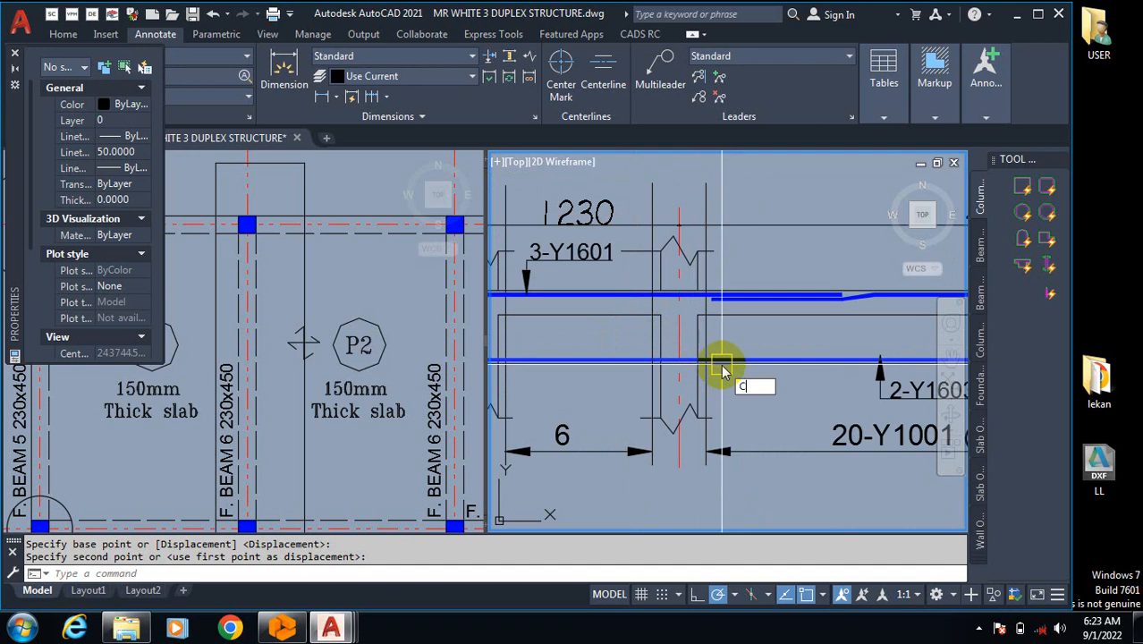
key(Return)
scroll(845, 308, up, 4)
click(861, 295)
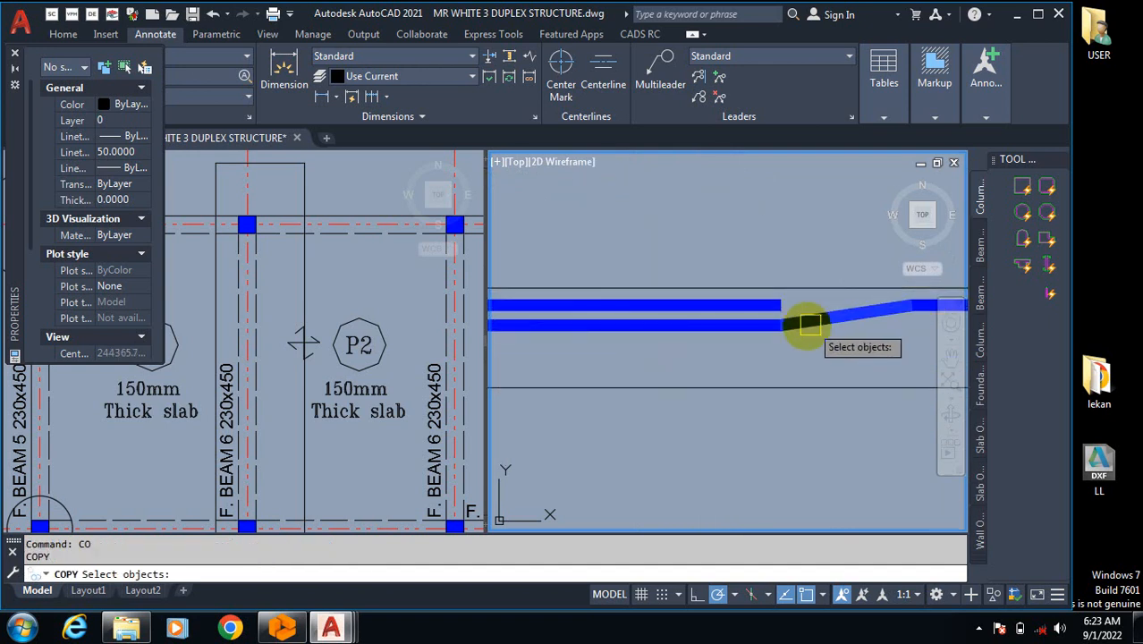
click(833, 310)
scroll(769, 345, down, 1)
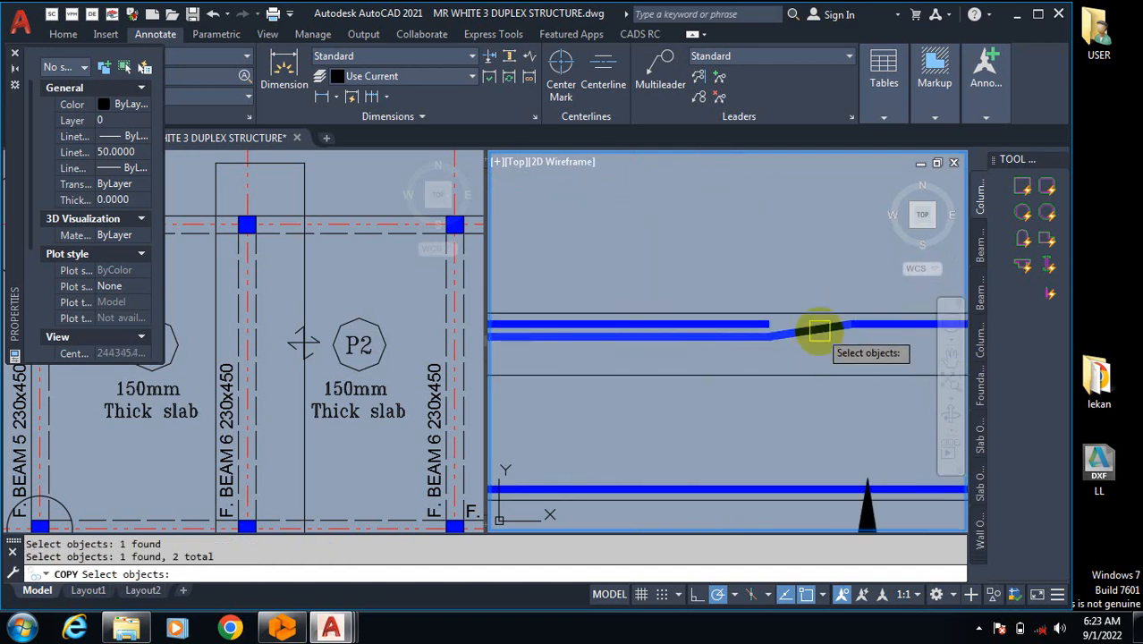
scroll(819, 328, up, 1)
key(Return)
scroll(866, 320, up, 4)
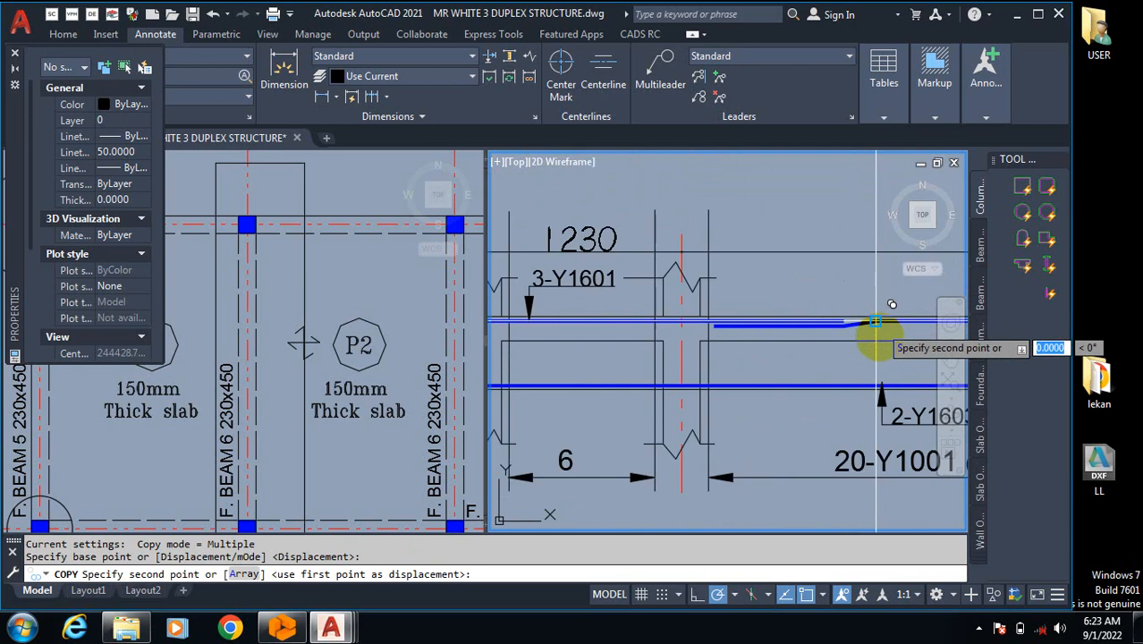
key(Escape)
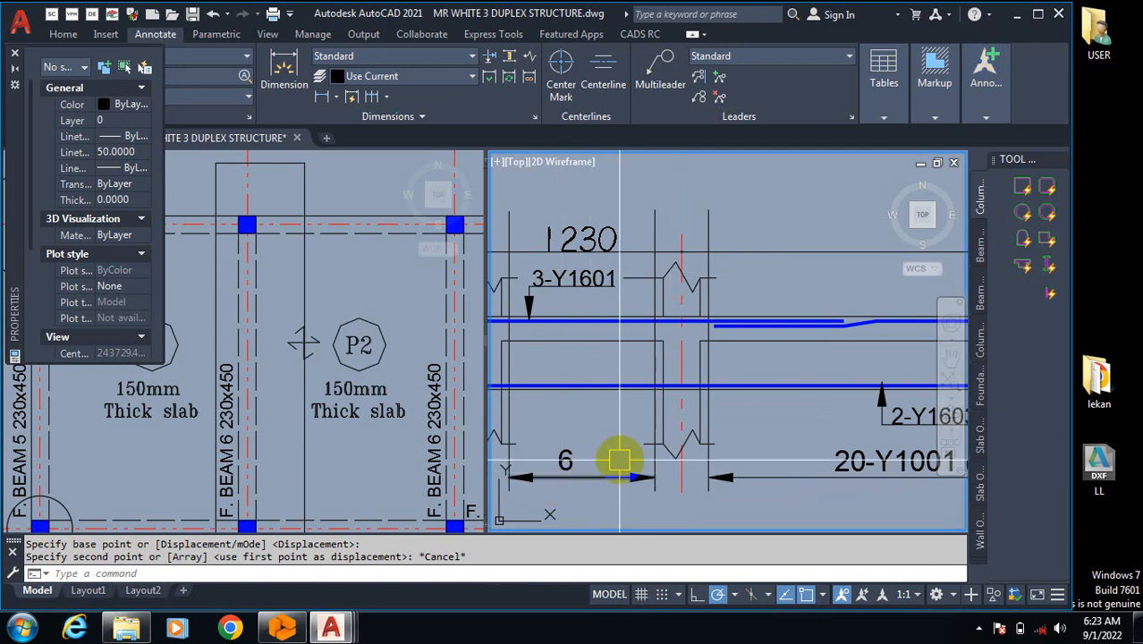
Step: Compare the two-span beam's bar layout at the middle support with the F.BEAM 2 and F.BEAM 5 elevations above it
scroll(633, 383, down, 5)
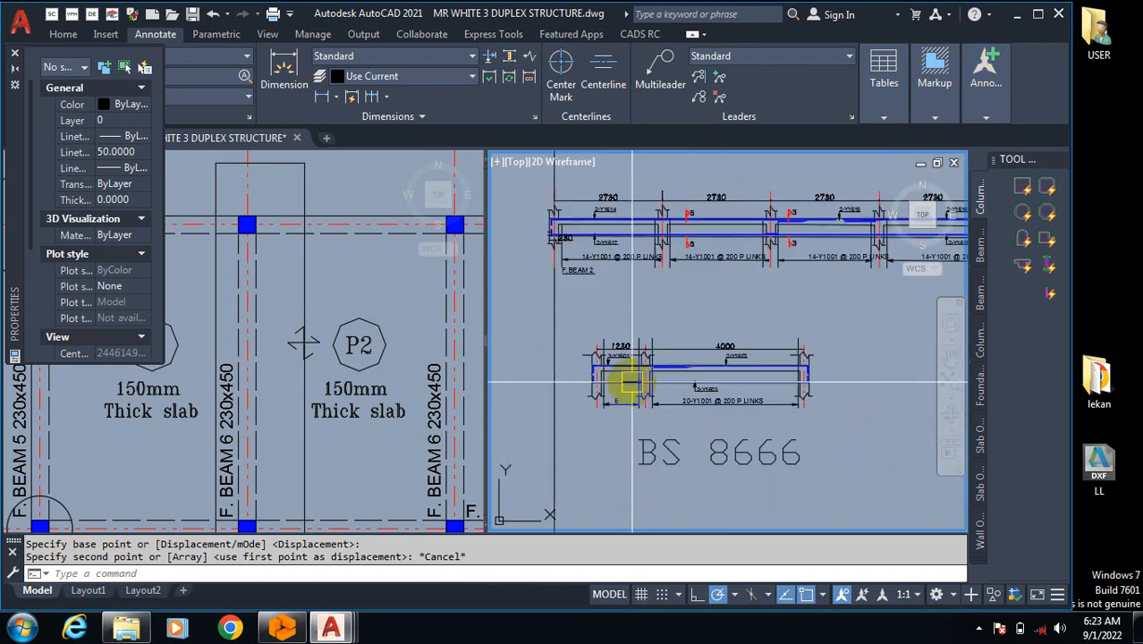
scroll(638, 383, up, 4)
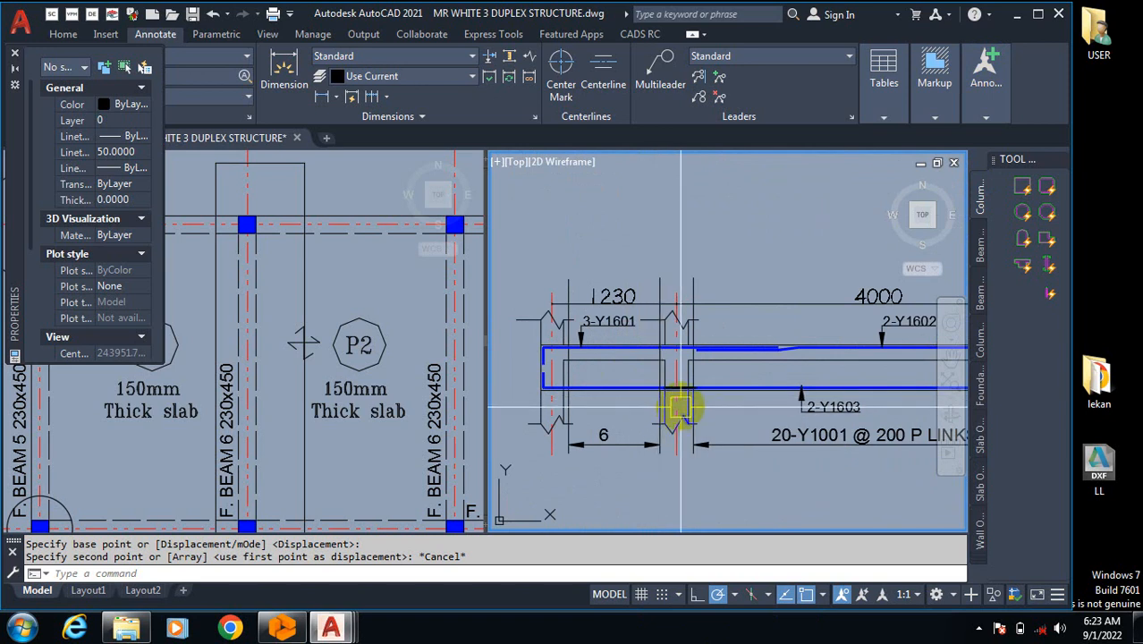
scroll(676, 403, up, 4)
scroll(716, 407, down, 3)
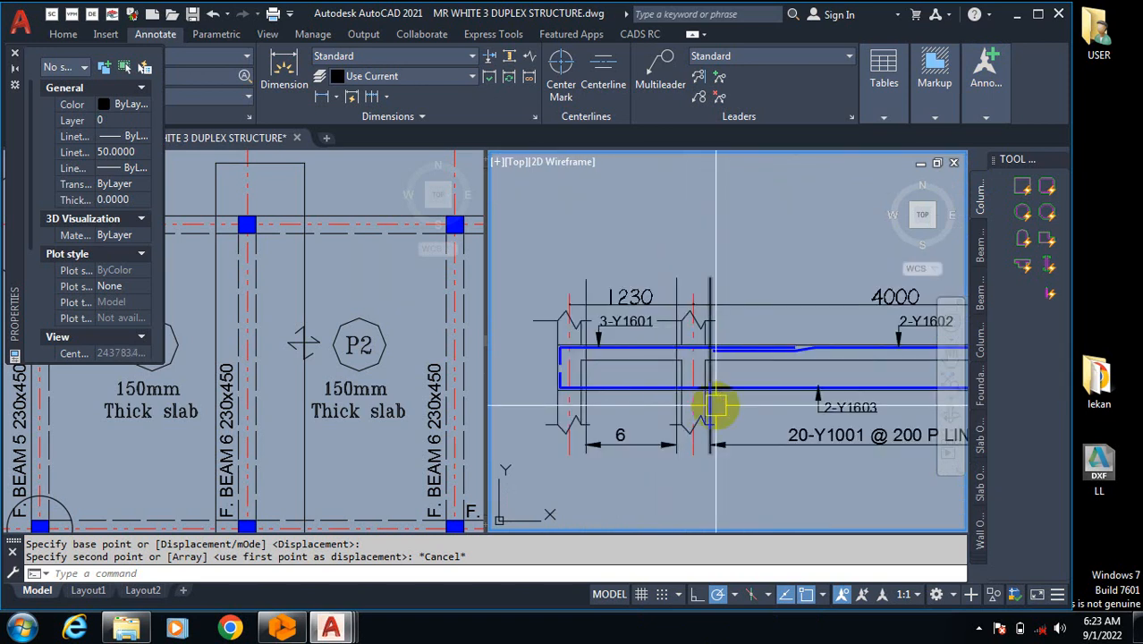
scroll(716, 405, down, 4)
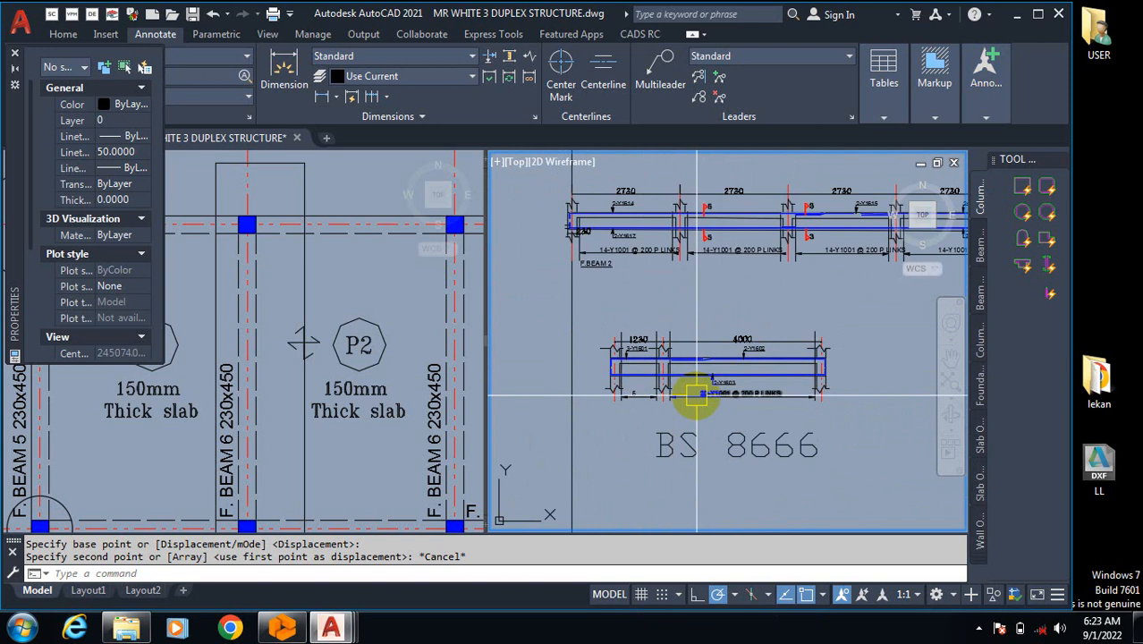
scroll(638, 396, down, 1)
scroll(748, 353, up, 6)
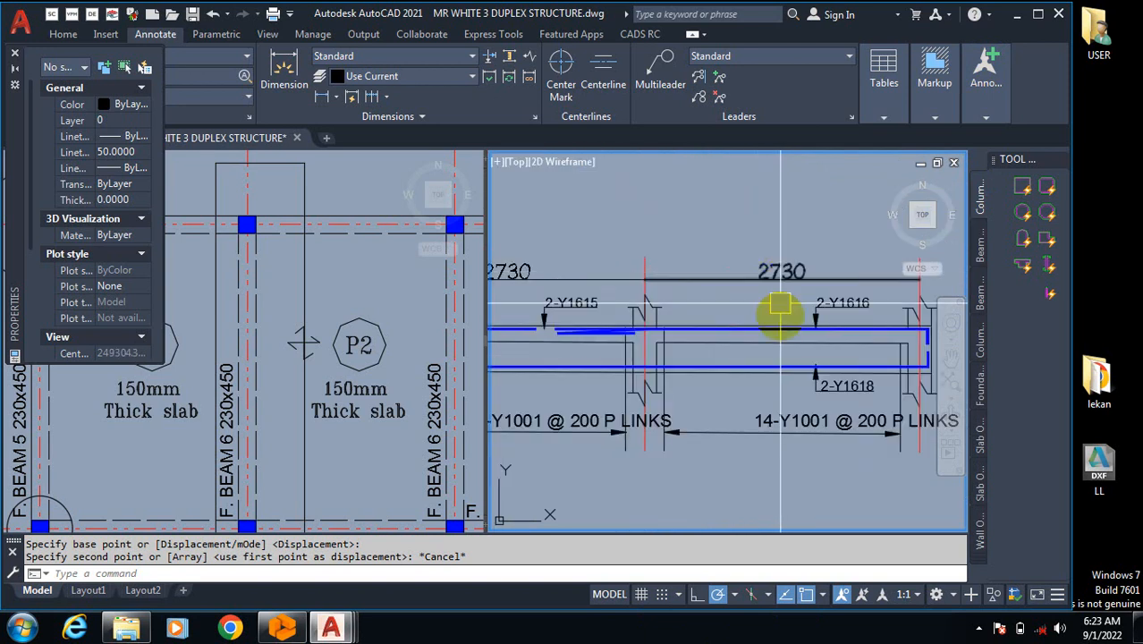
scroll(780, 305, down, 5)
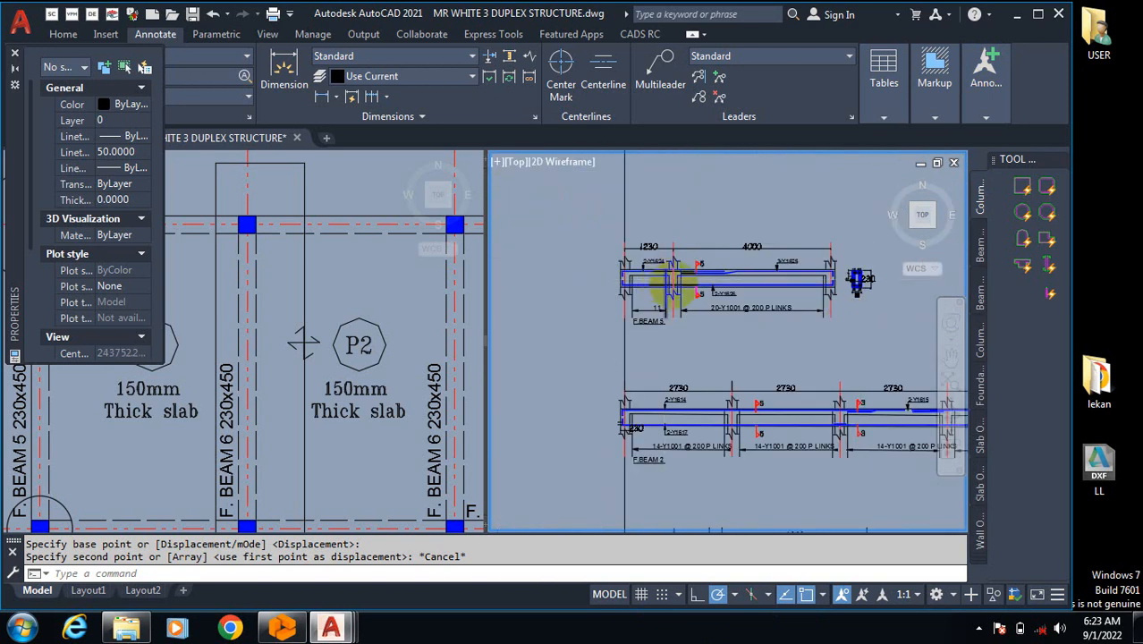
scroll(689, 300, up, 3)
scroll(680, 295, down, 4)
scroll(653, 273, up, 6)
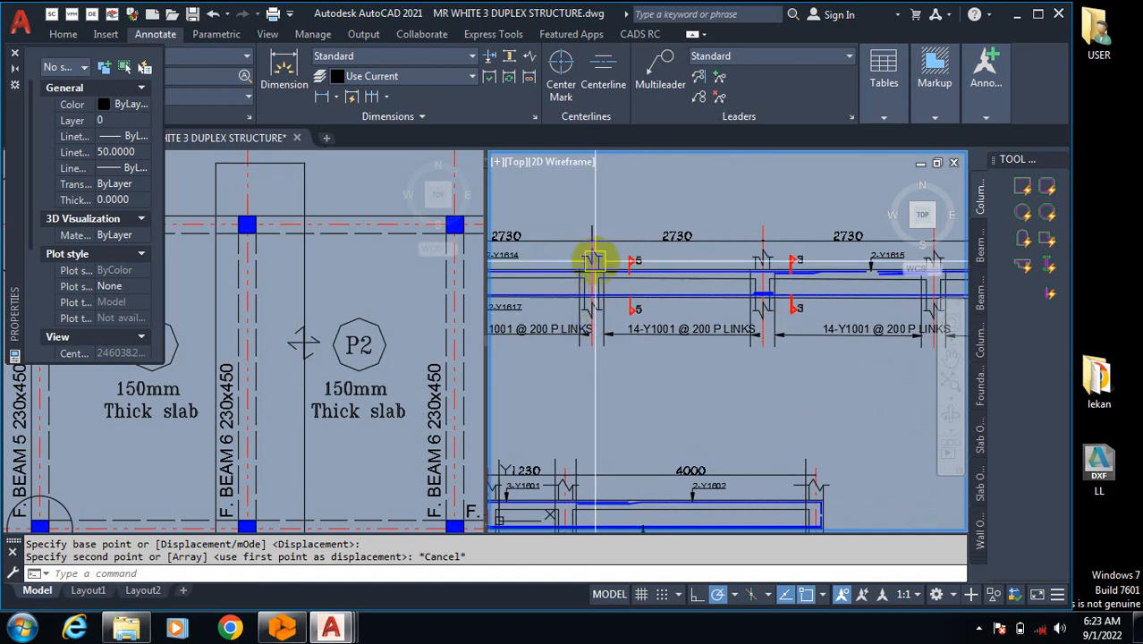
scroll(662, 313, down, 4)
scroll(564, 367, up, 4)
scroll(564, 366, up, 5)
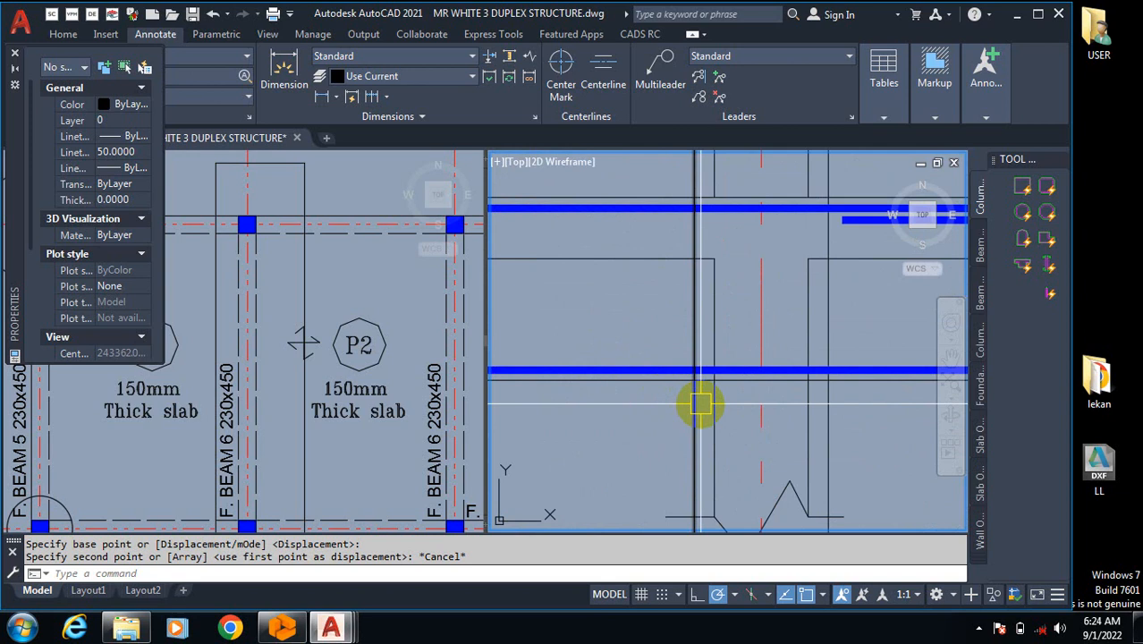
text(co)
key(Return)
key(Escape)
key(Escape)
key(Escape)
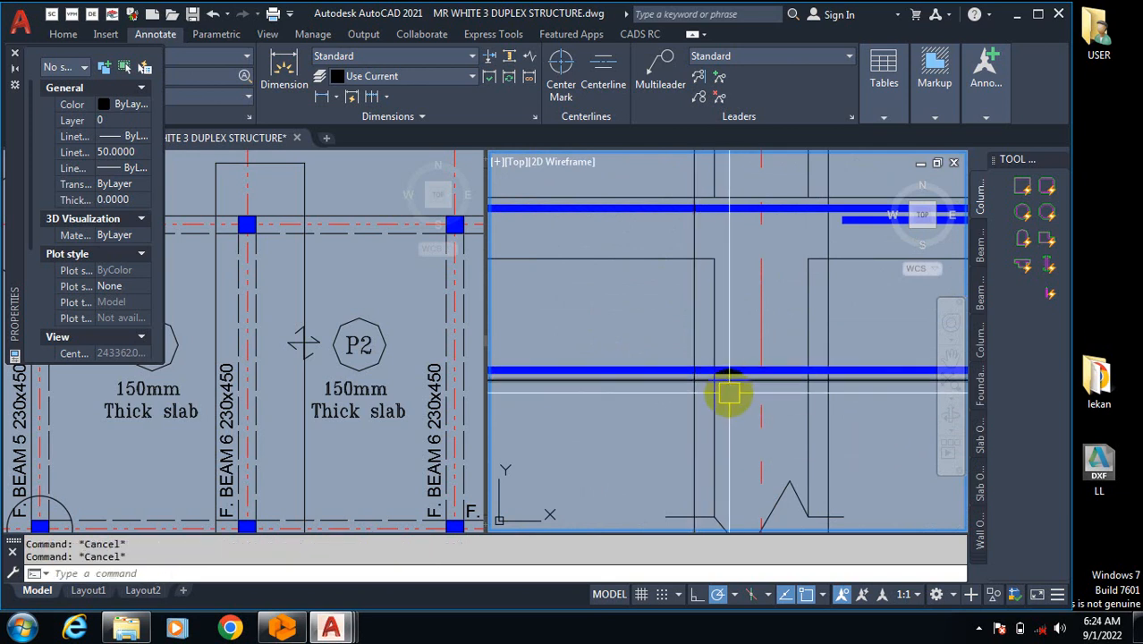
Step: Offset the middle column's face on the 1230-span side by 800 into the 4000 span
text(o)
key(Return)
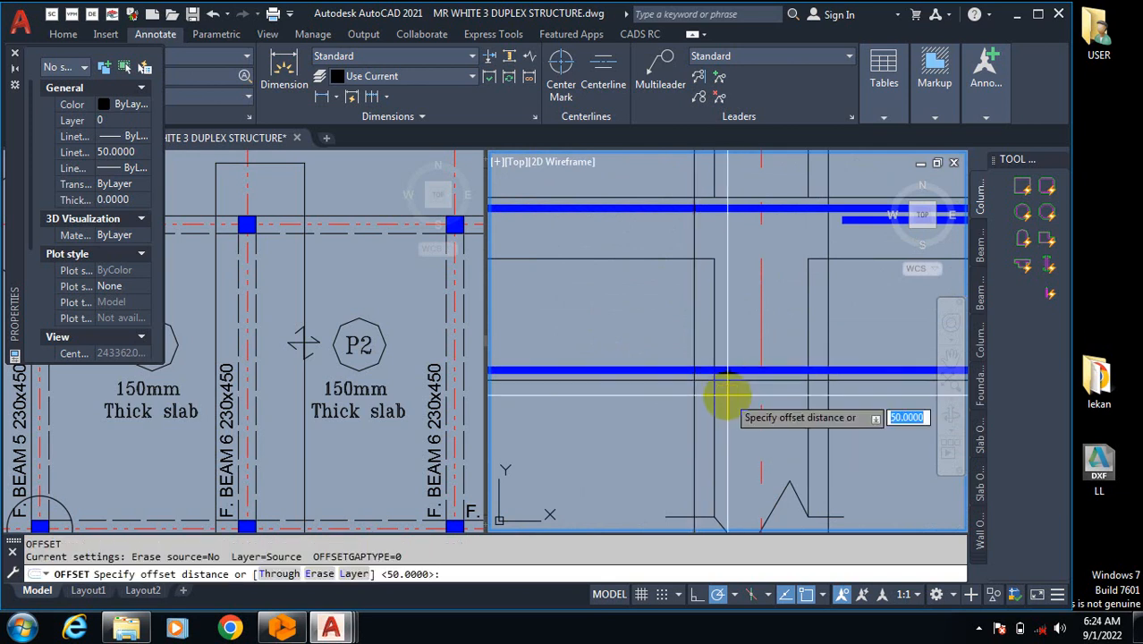
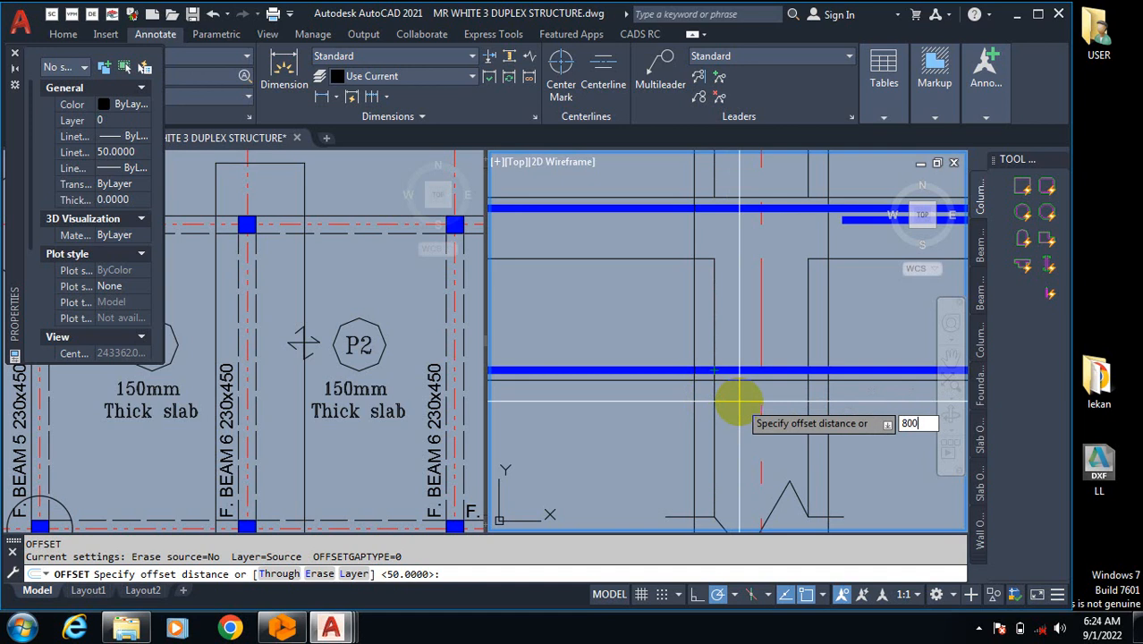
key(Return)
click(810, 322)
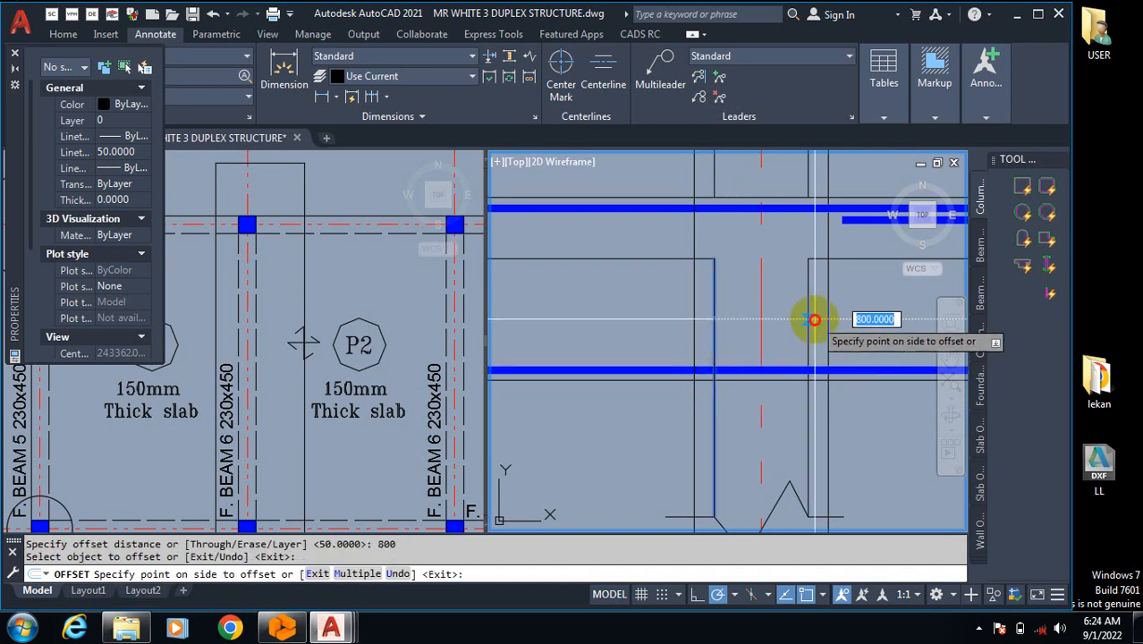
click(829, 374)
scroll(735, 344, down, 3)
scroll(740, 390, up, 5)
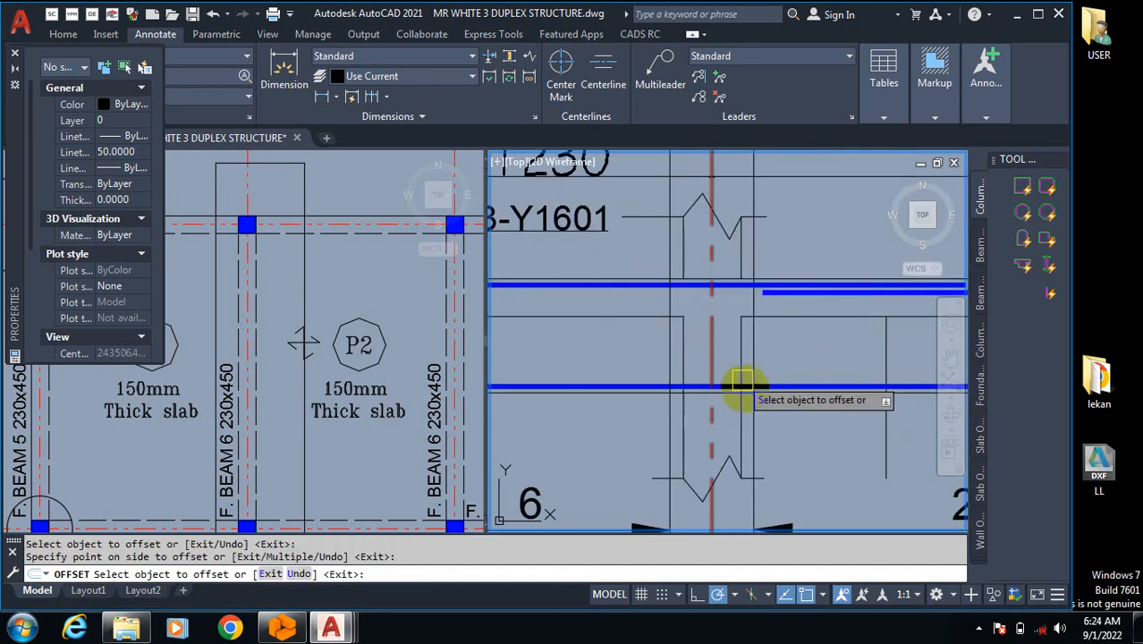
scroll(740, 416, down, 3)
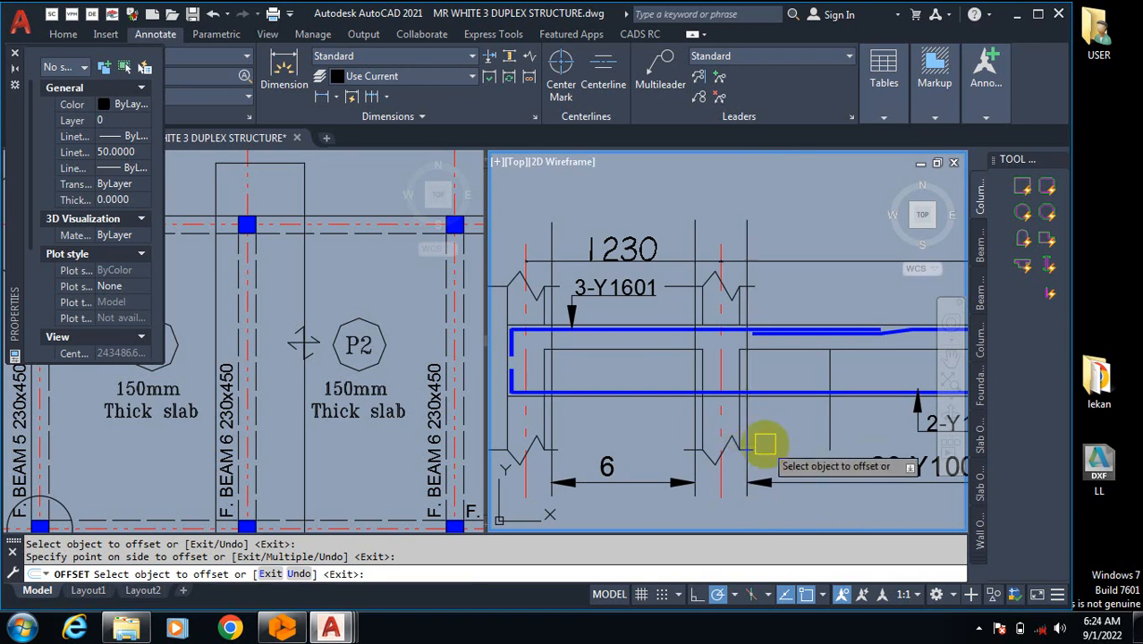
Step: Mirror the sloping crank of the top bar's lap about a vertical line near the crank, keeping the original
key(Escape)
scroll(732, 414, up, 4)
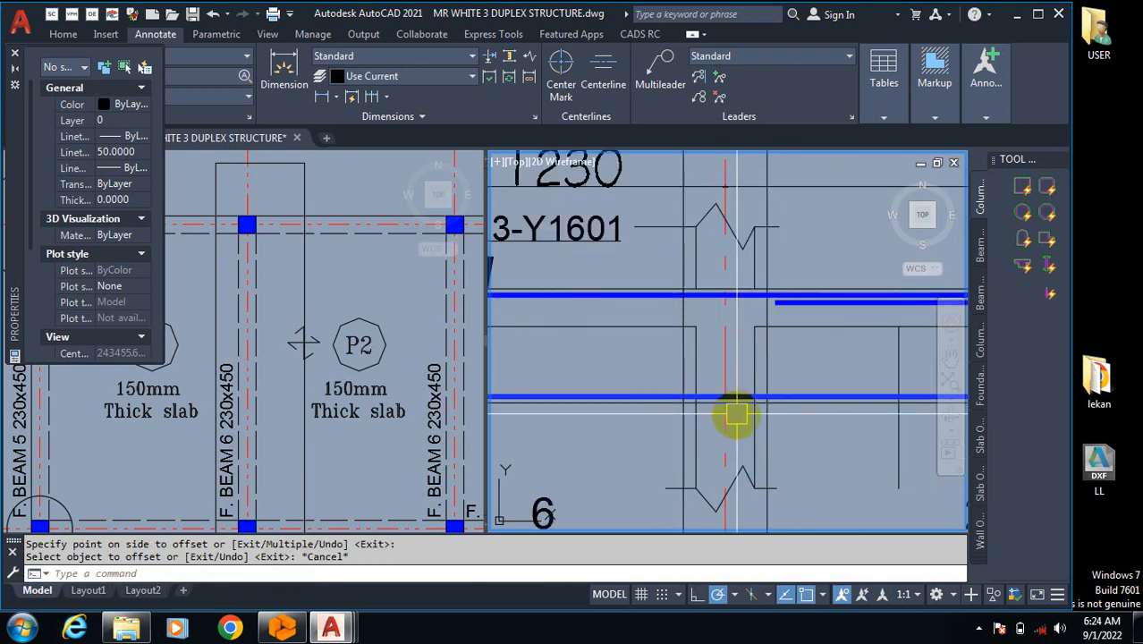
scroll(714, 428, down, 2)
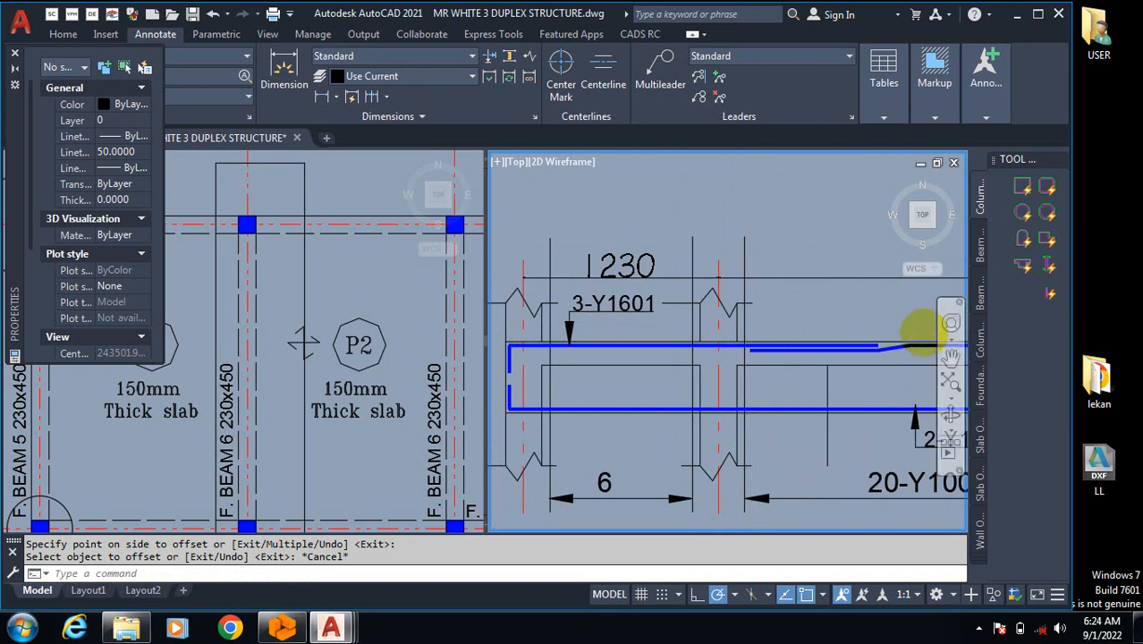
scroll(852, 390, up, 4)
text(O)
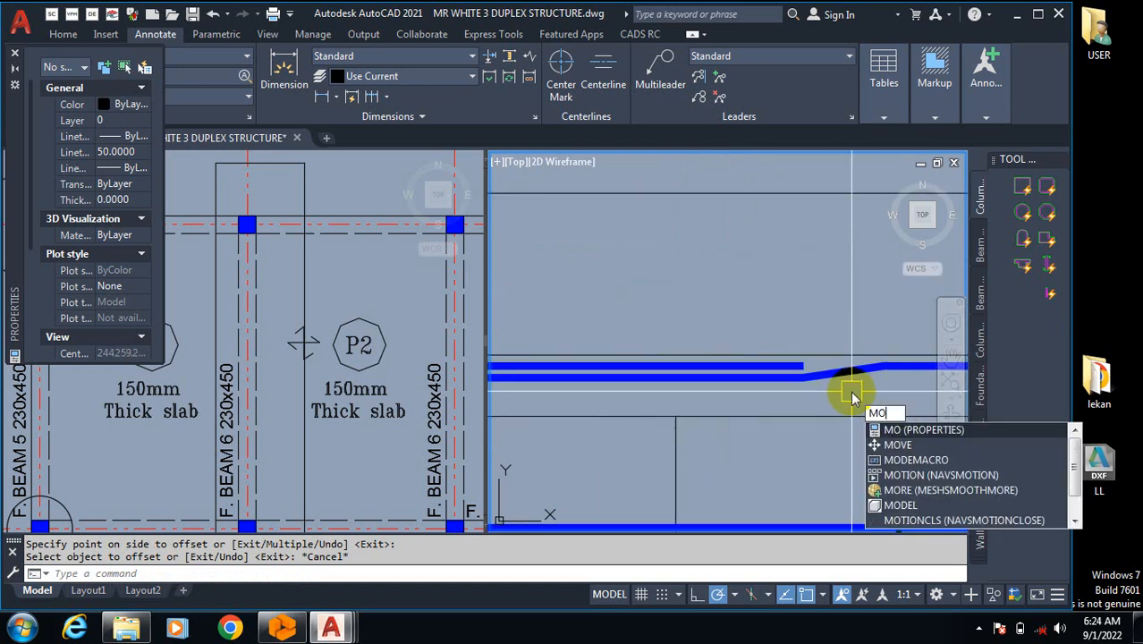
key(Escape)
key(Return)
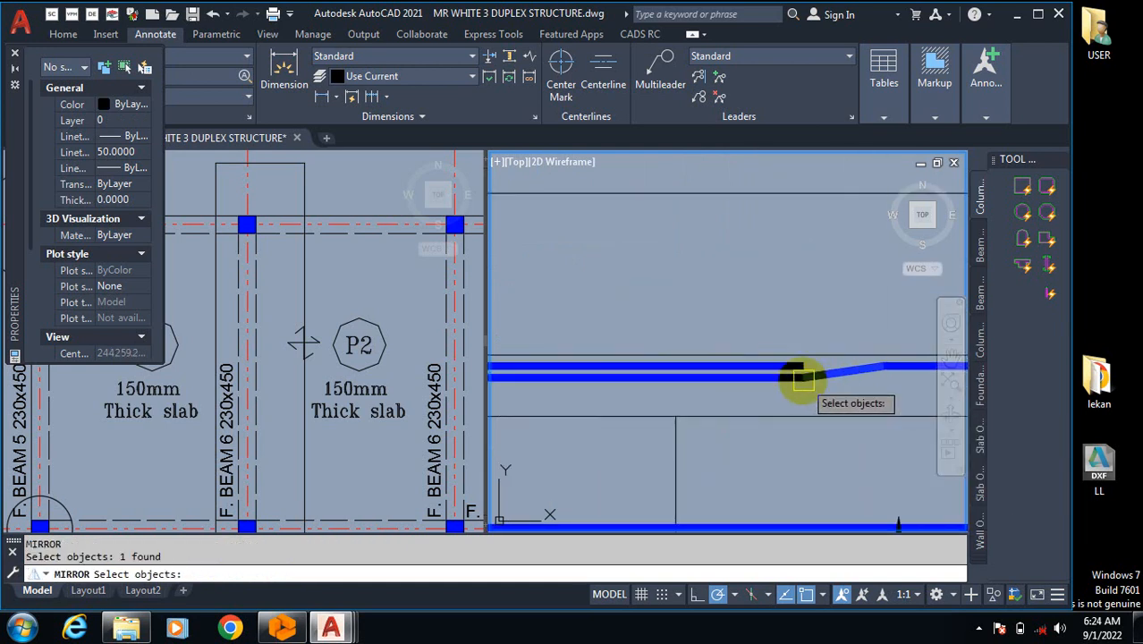
key(Return)
click(815, 399)
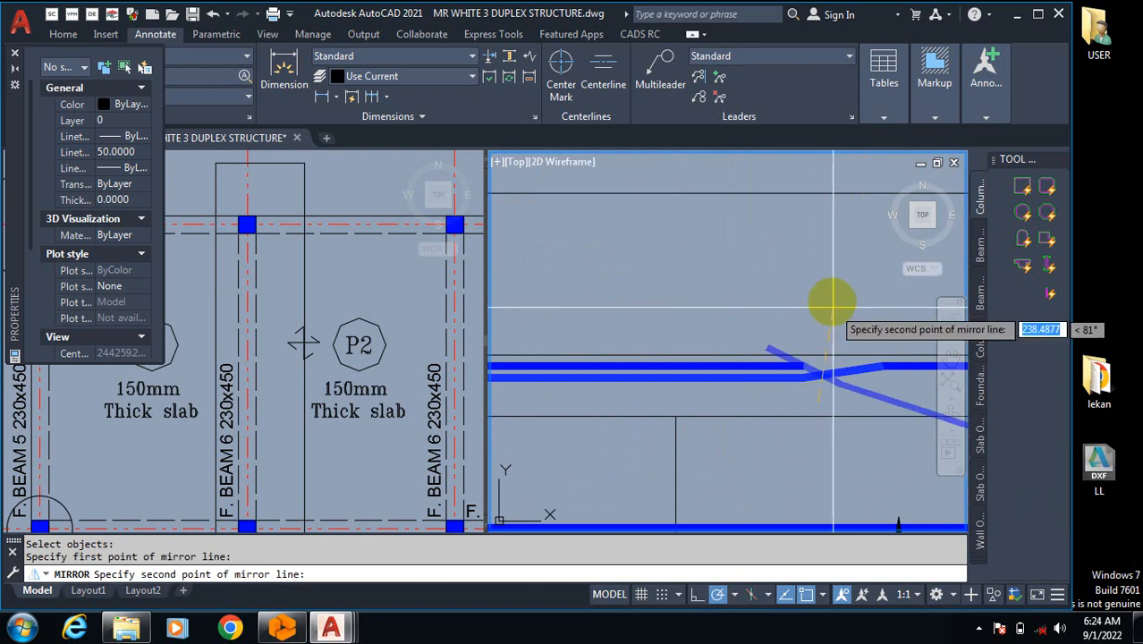
click(809, 224)
click(855, 283)
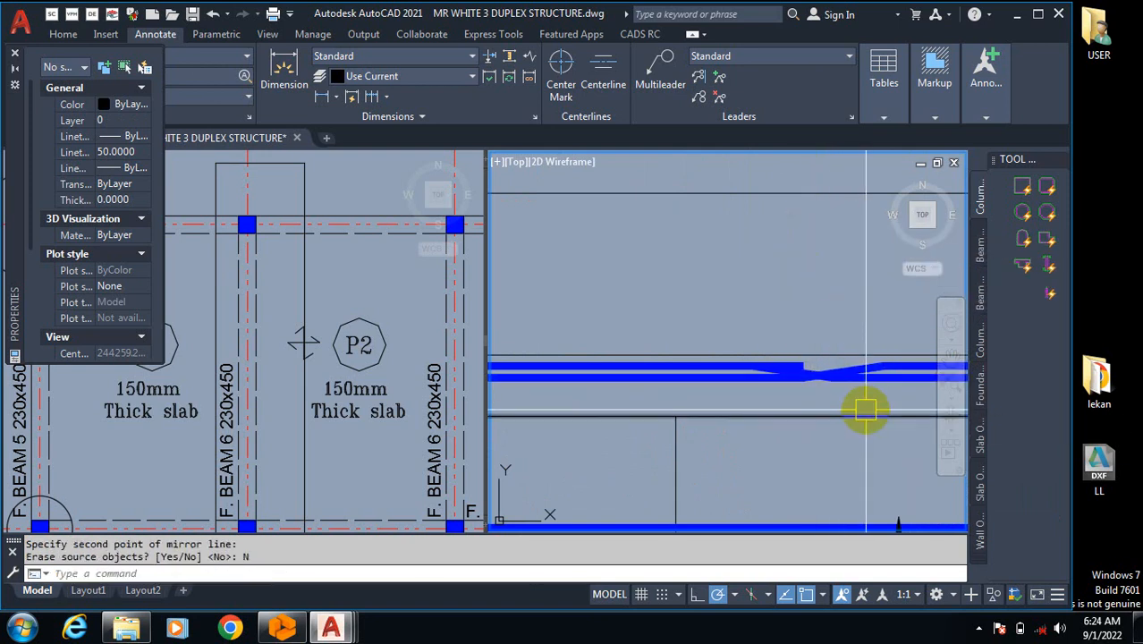
text(M)
key(Return)
click(884, 376)
scroll(814, 380, up, 3)
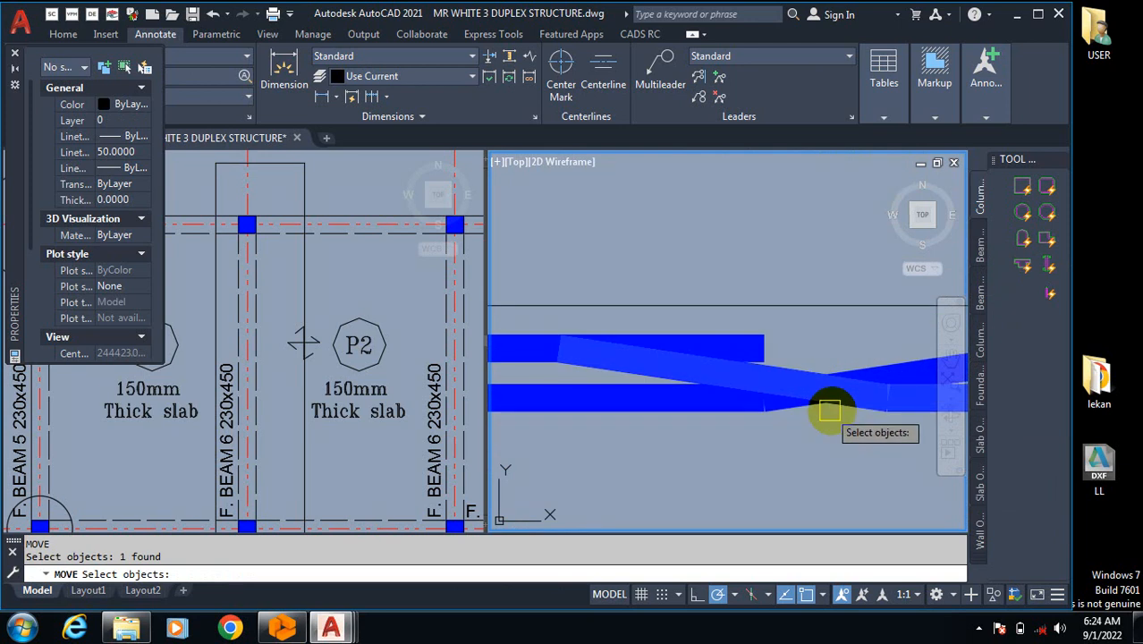
click(707, 404)
key(Return)
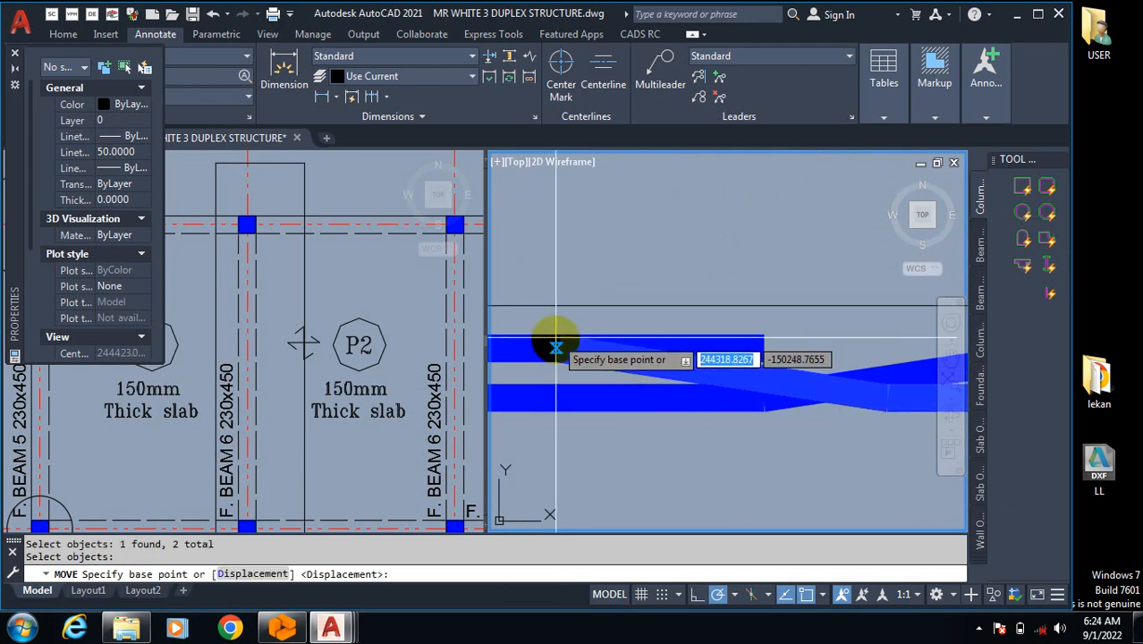
click(558, 348)
scroll(722, 327, down, 5)
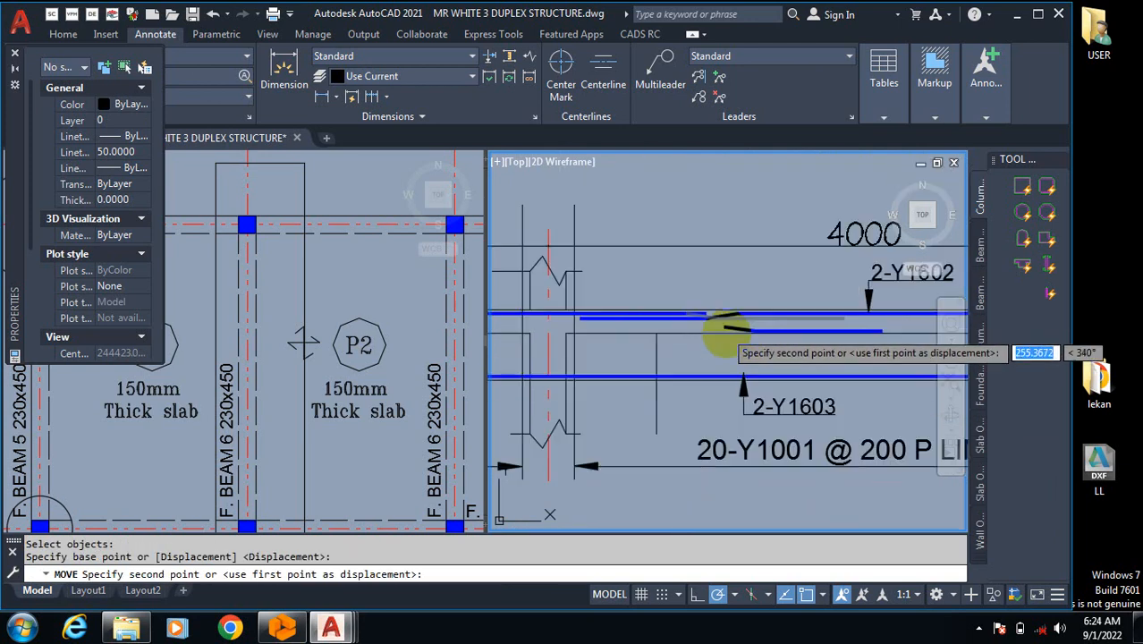
scroll(672, 339, up, 6)
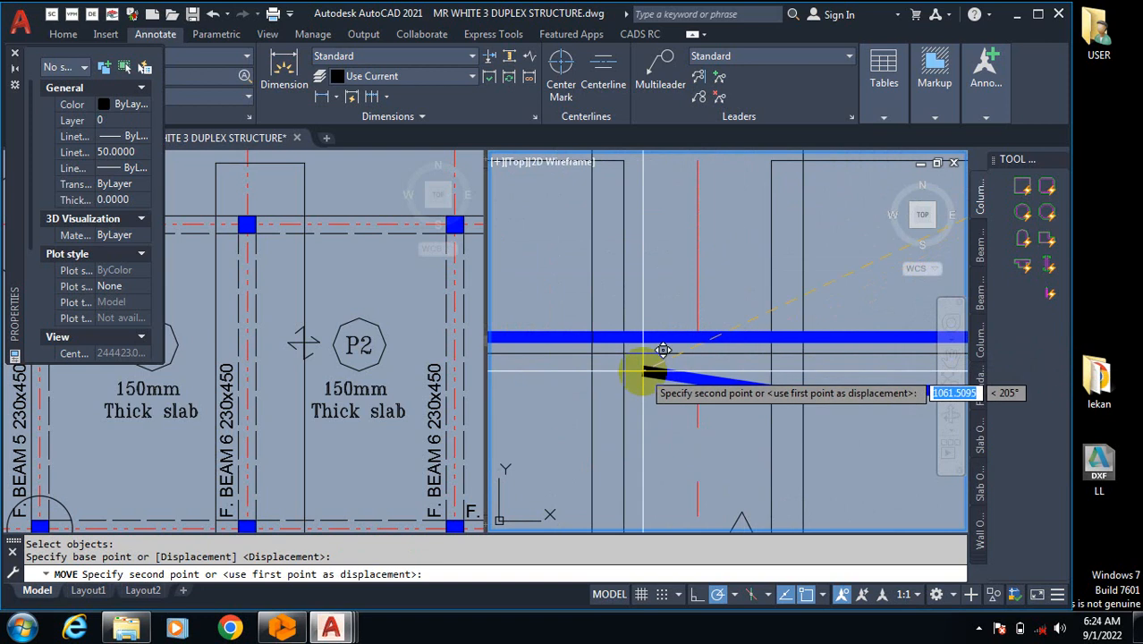
scroll(667, 353, down, 2)
scroll(680, 362, up, 4)
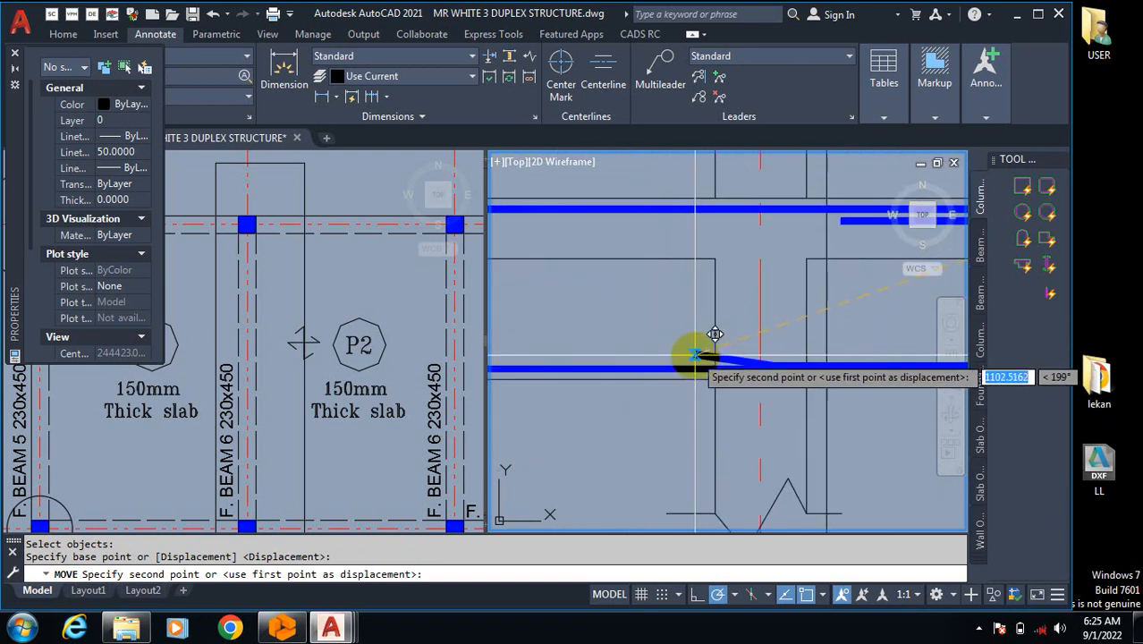
scroll(693, 353, down, 3)
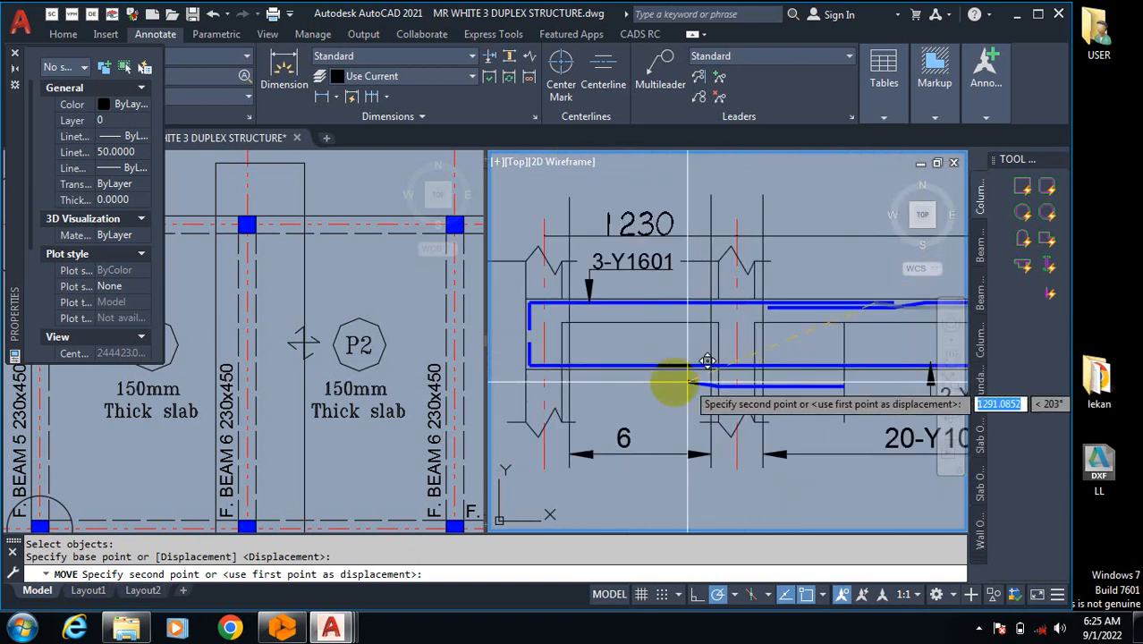
scroll(680, 407, down, 3)
key(Escape)
Step: Erase the mirrored crank and its straight bar from the top bar's lap in the 4000 span
scroll(689, 391, up, 1)
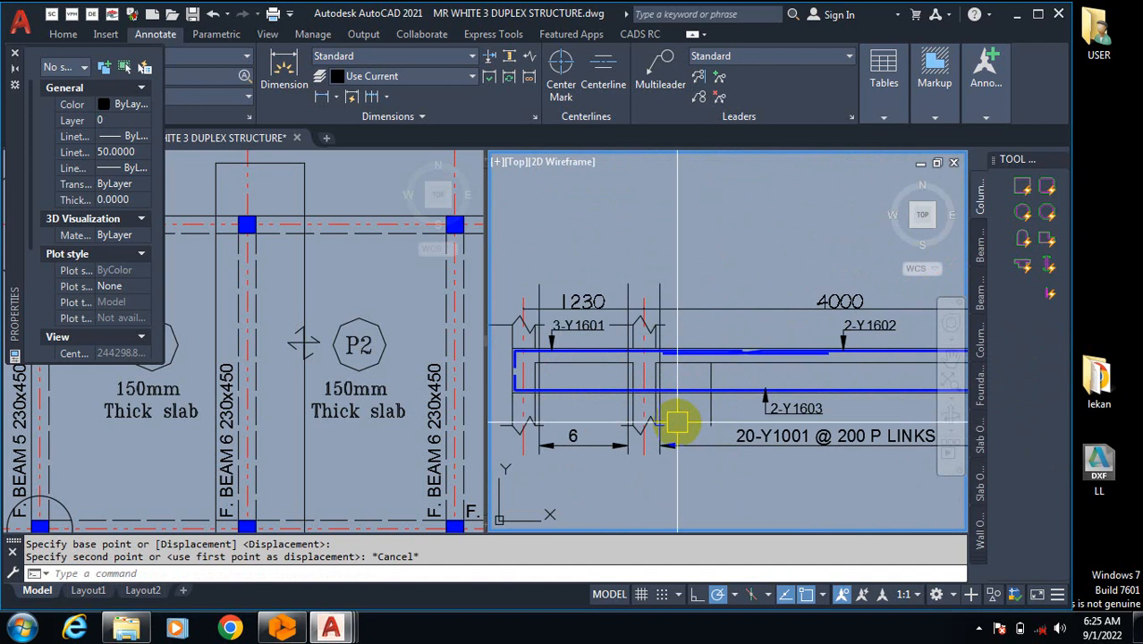
scroll(811, 261, up, 4)
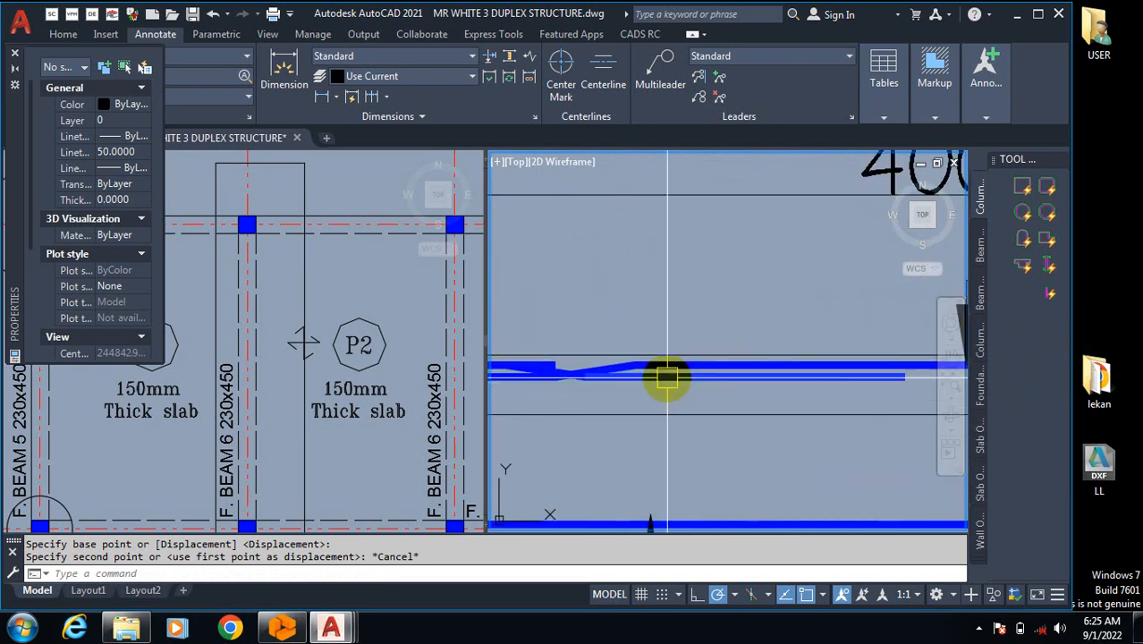
scroll(744, 403, down, 2)
scroll(744, 403, up, 2)
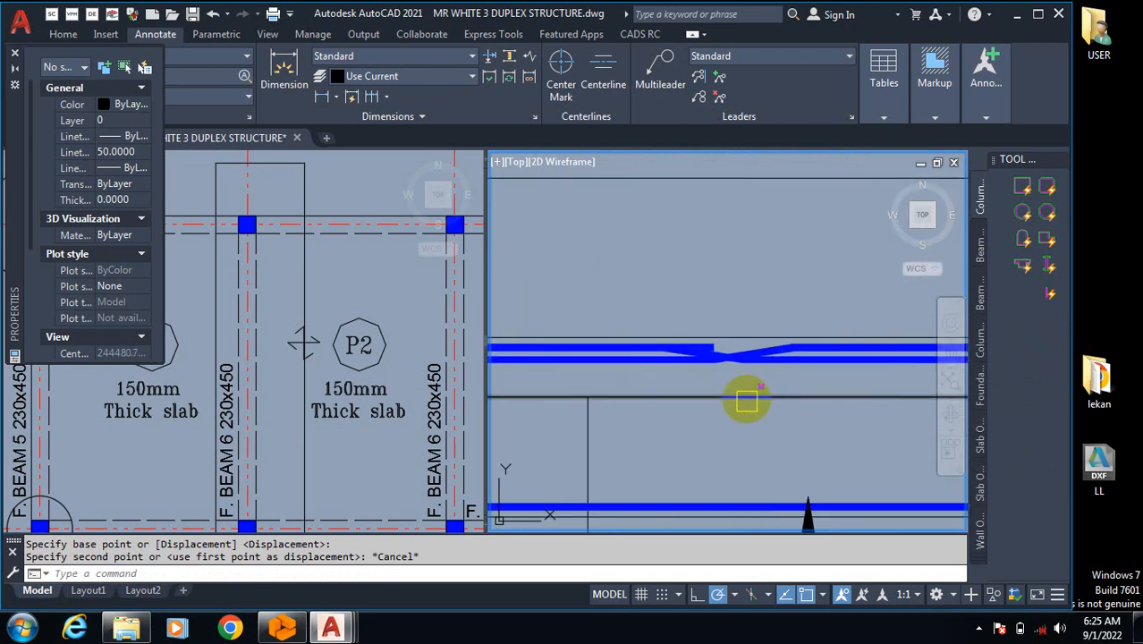
text(e)
key(Return)
scroll(743, 398, up, 2)
click(819, 341)
key(Return)
scroll(763, 364, up, 2)
key(Return)
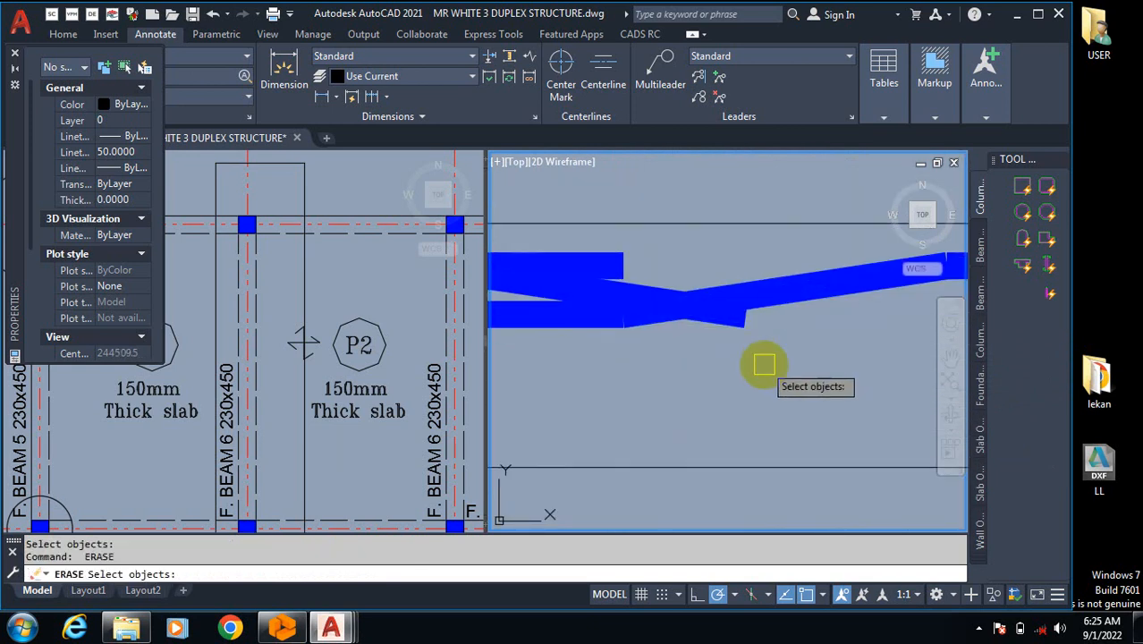
click(747, 335)
key(Return)
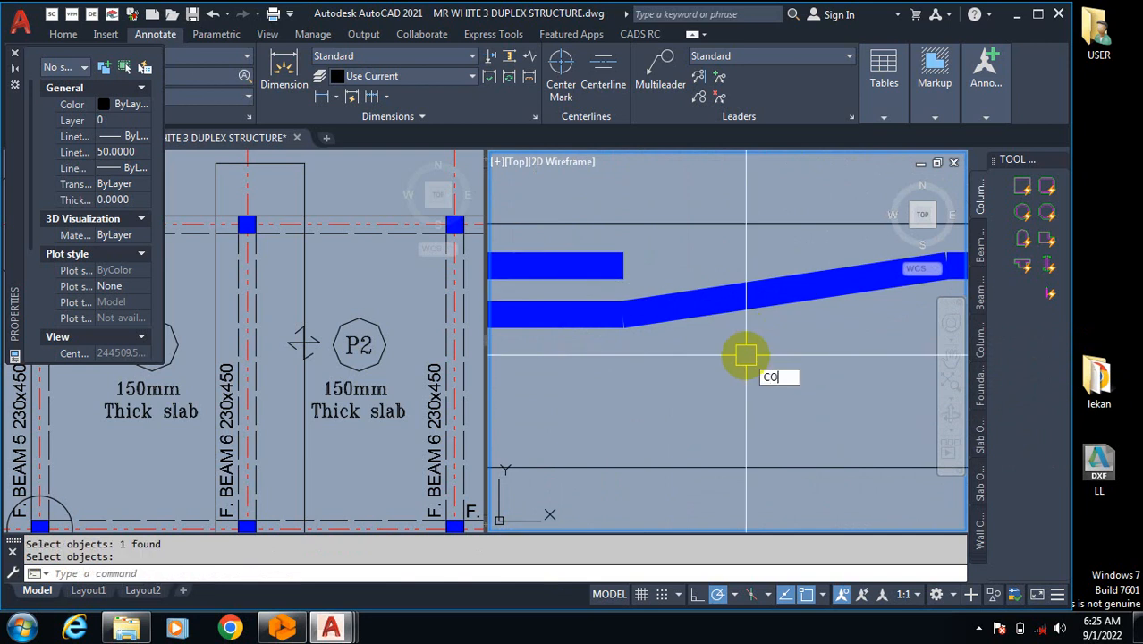
key(Return)
click(770, 309)
click(584, 324)
scroll(598, 384, down, 2)
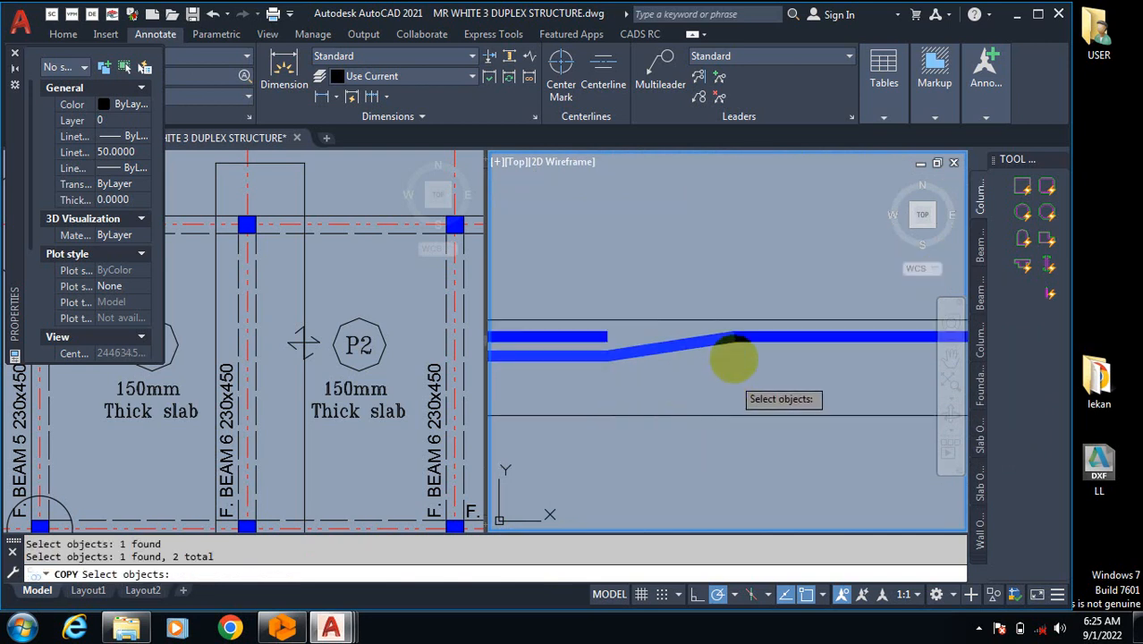
key(Return)
click(734, 336)
scroll(824, 301, down, 5)
scroll(737, 338, up, 4)
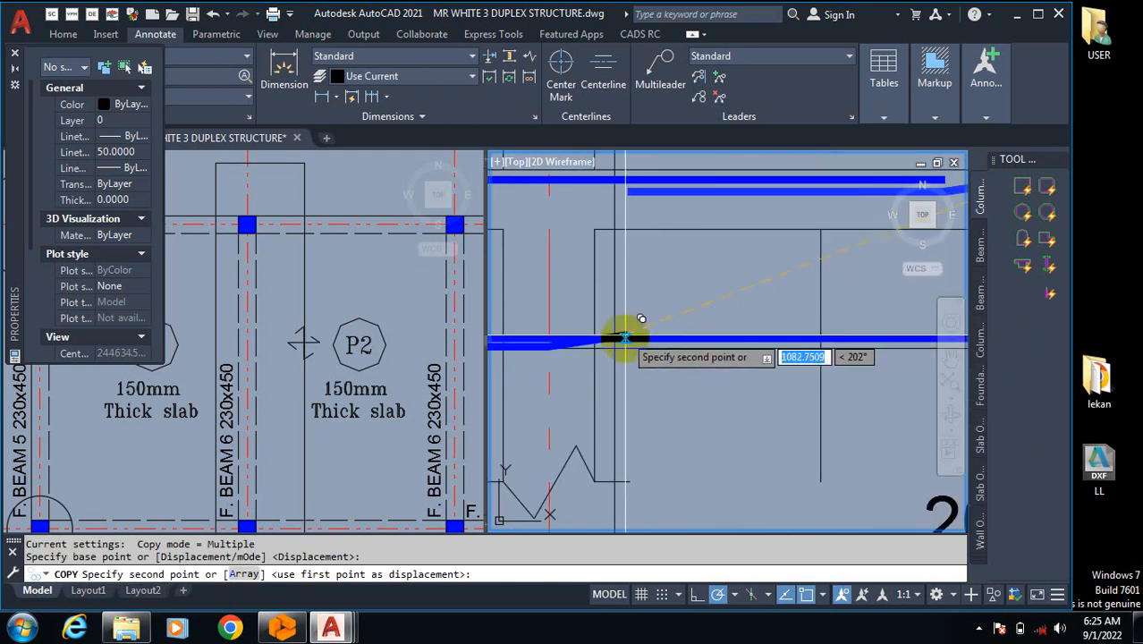
scroll(626, 337, up, 2)
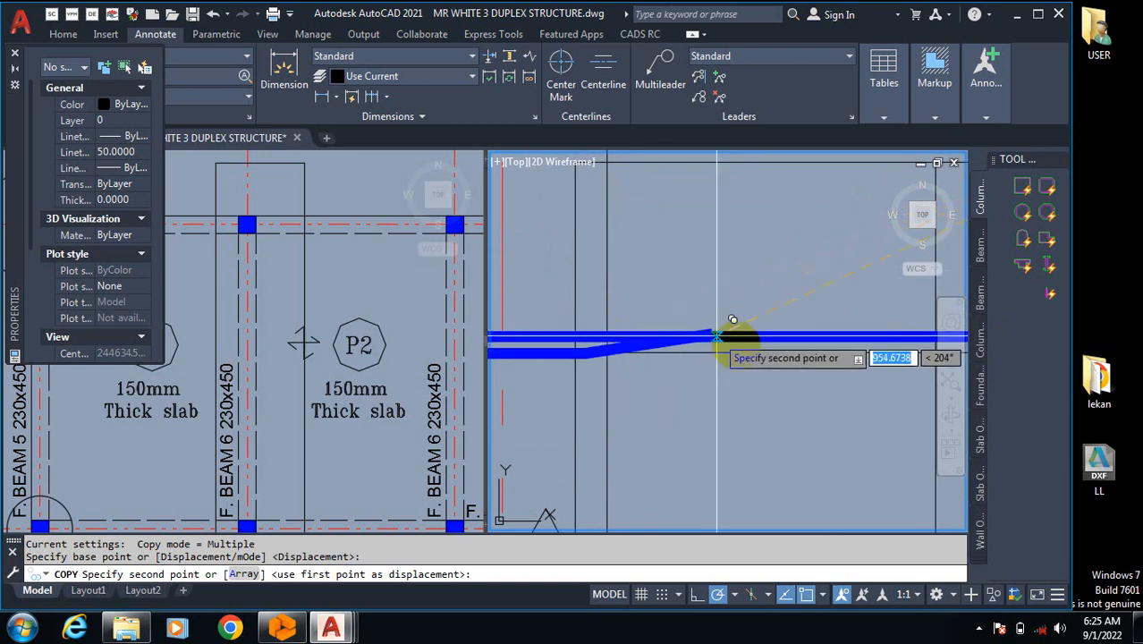
scroll(718, 337, down, 3)
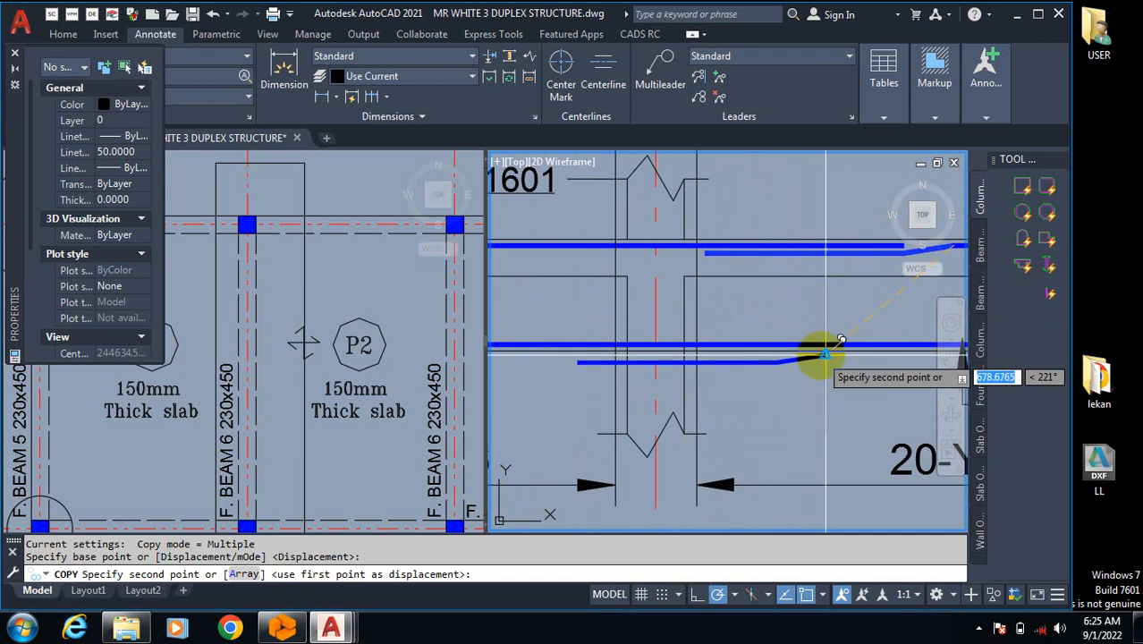
scroll(825, 355, up, 3)
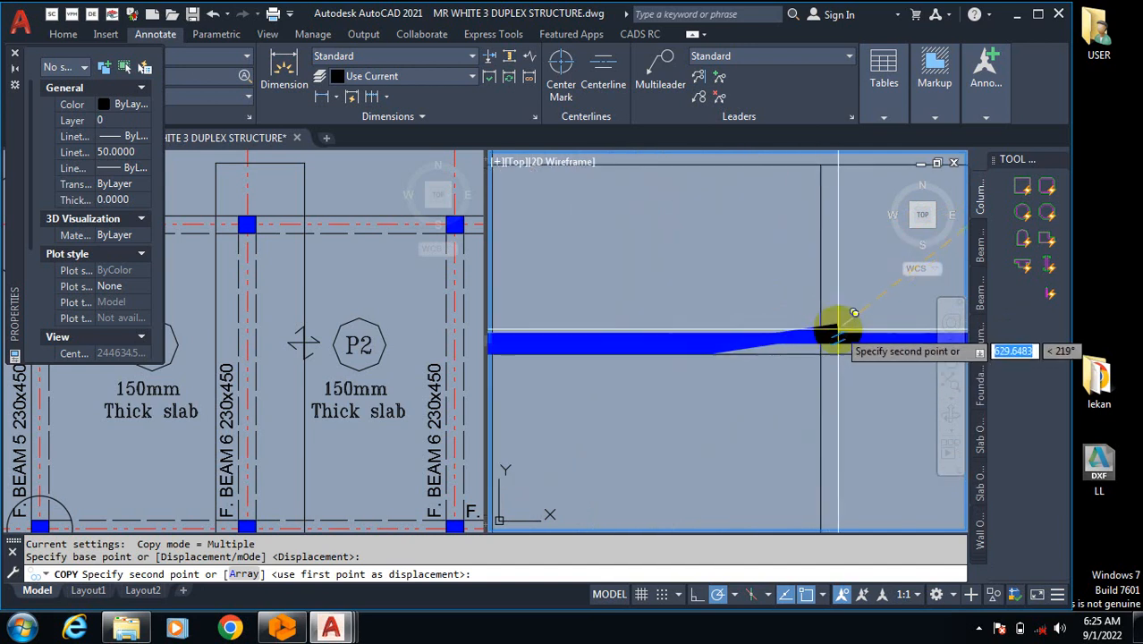
scroll(823, 340, down, 3)
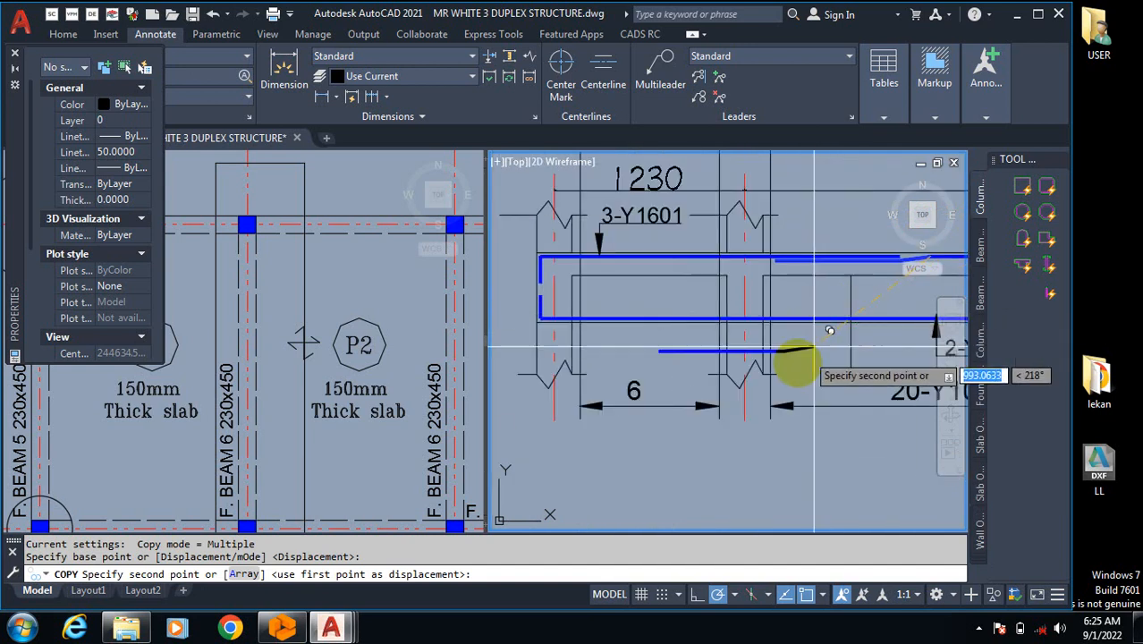
key(Escape)
Step: Offset the two-span beam's bottom bar upward by 30 to add a parallel lap bar
scroll(859, 340, up, 2)
scroll(873, 325, up, 2)
text(o)
key(Return)
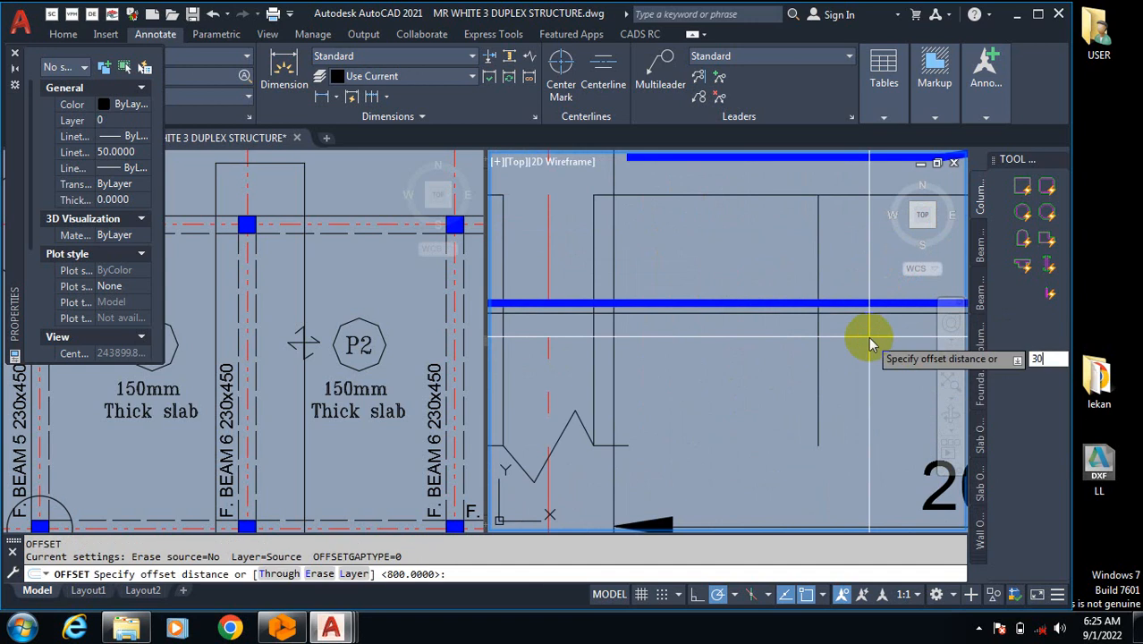
text(30)
key(Return)
click(850, 300)
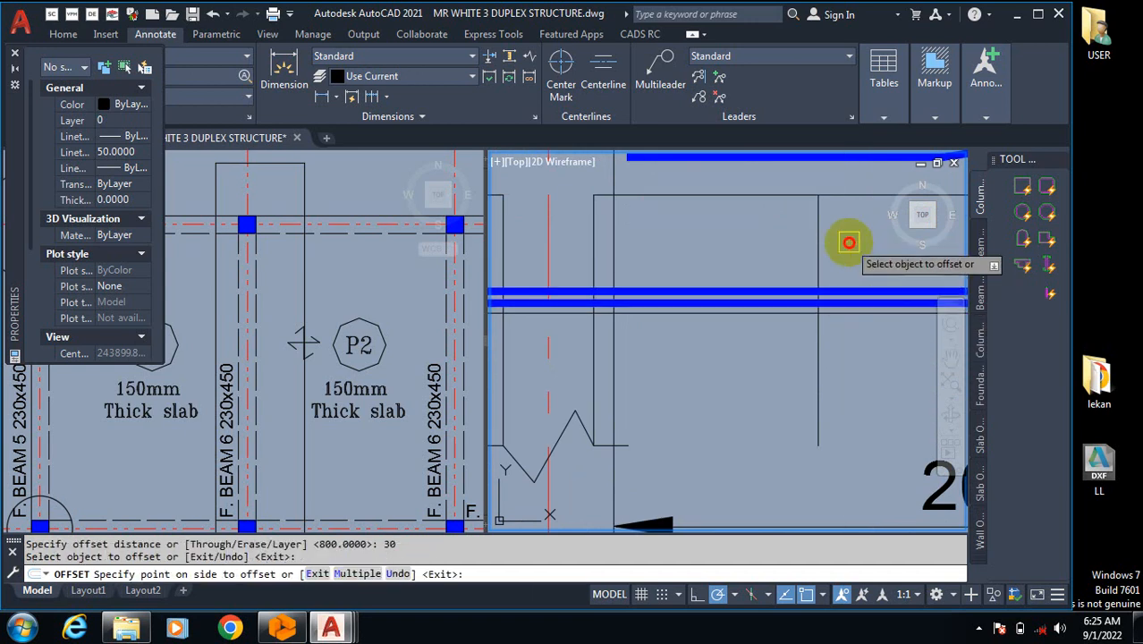
click(847, 248)
scroll(718, 363, up, 2)
scroll(830, 263, down, 2)
key(Escape)
Step: Copy the top lap's crank and straight piece to the upper bottom bar where the 800 offset line crosses it
scroll(806, 334, up, 2)
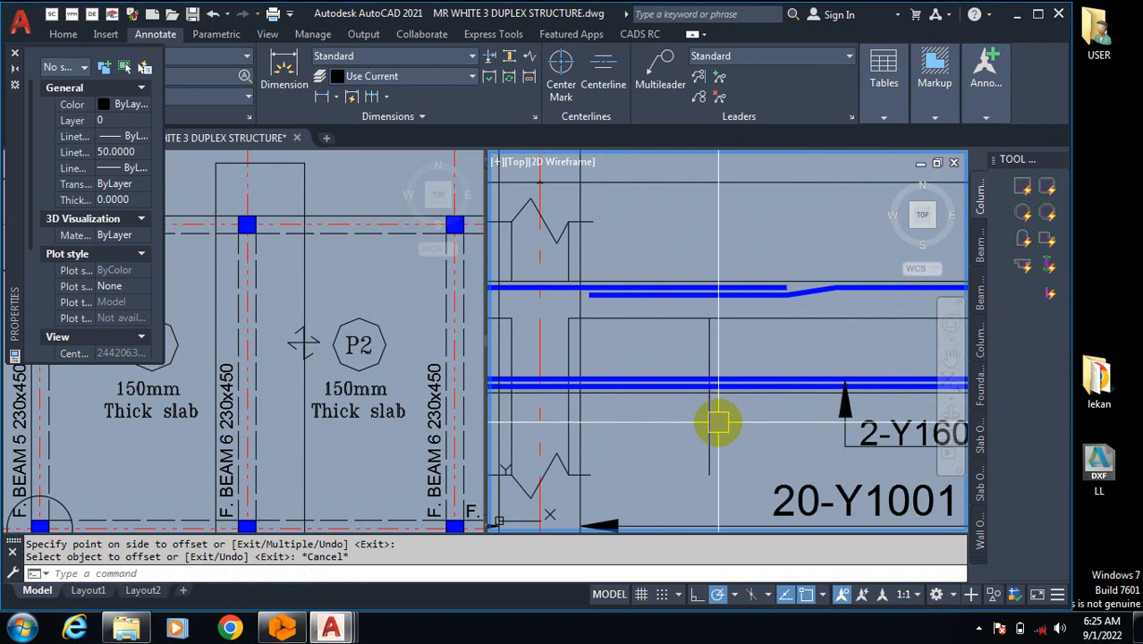
text(C)
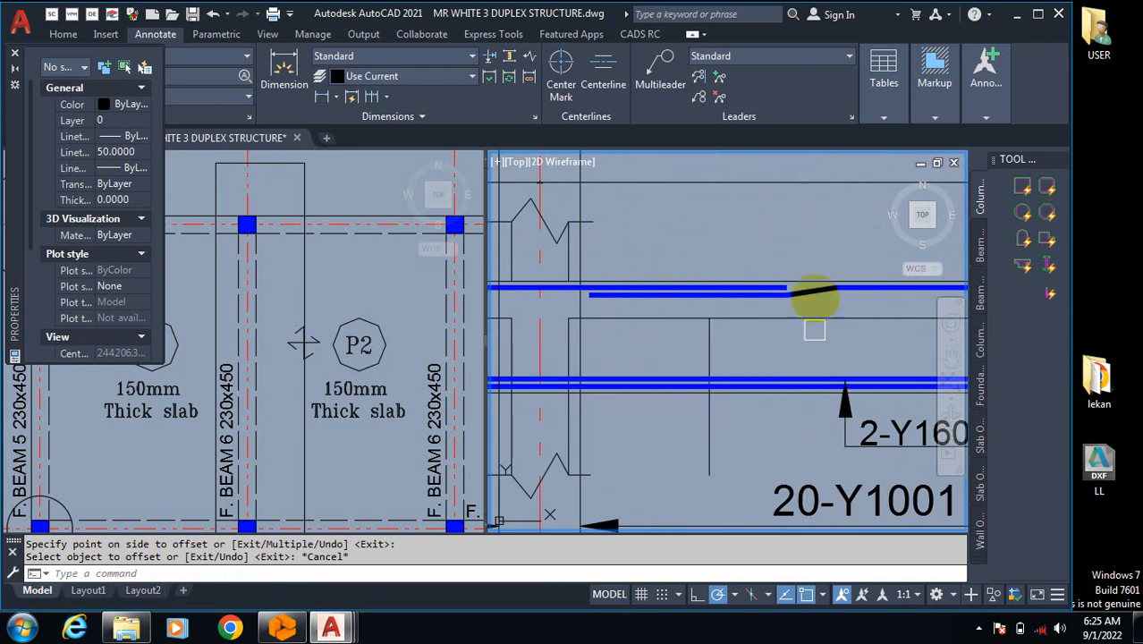
text(O)
key(Return)
scroll(803, 304, up, 1)
click(796, 295)
click(827, 295)
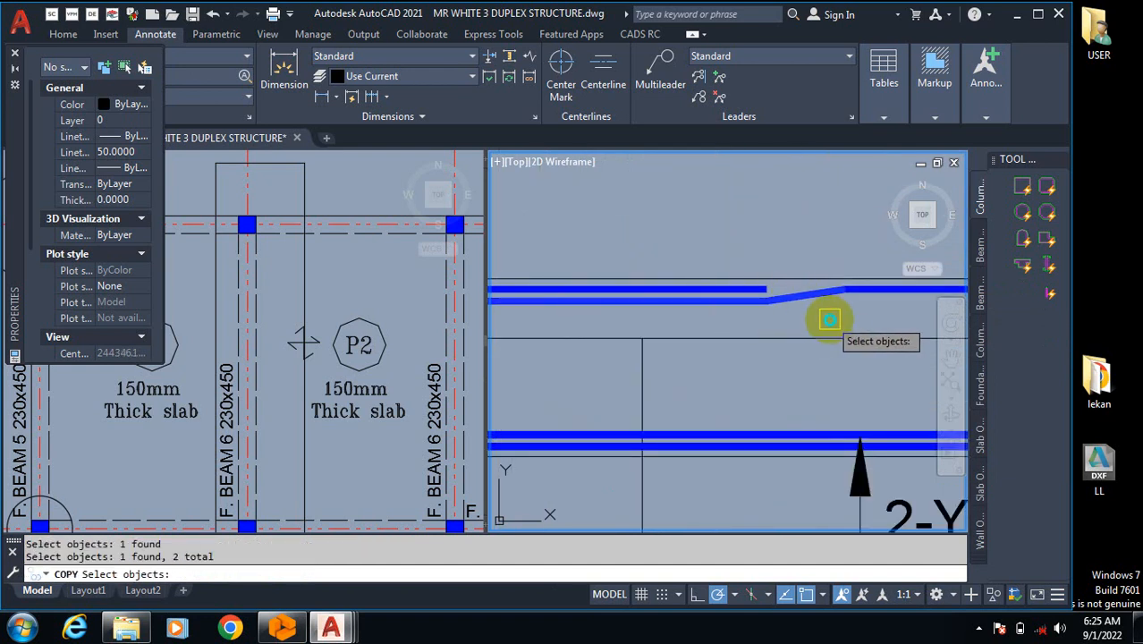
key(Return)
click(844, 289)
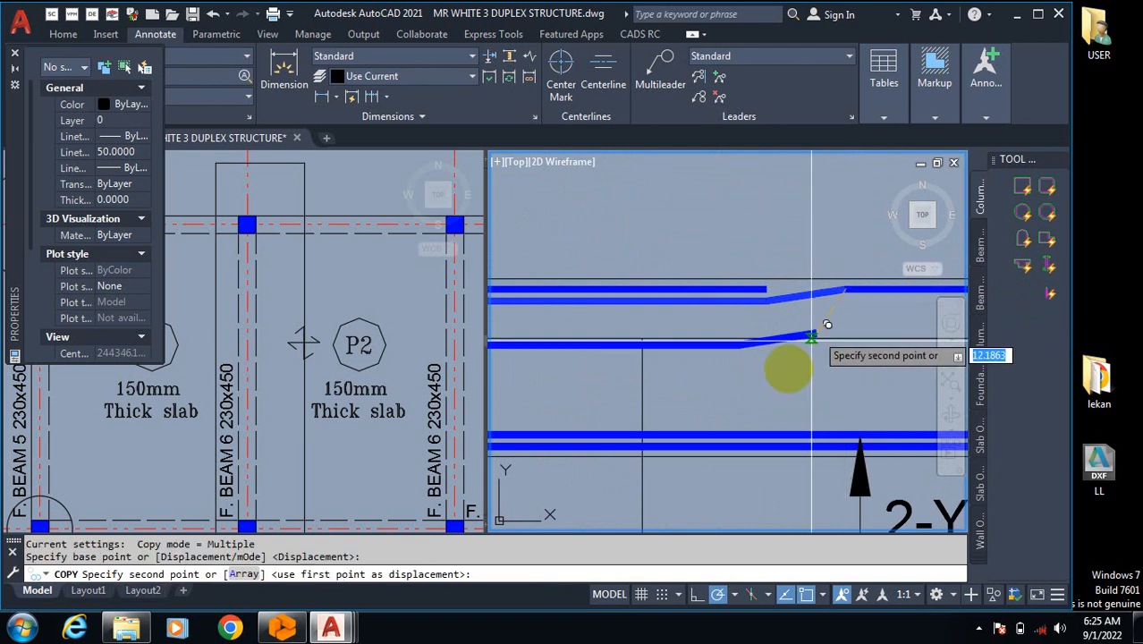
click(642, 435)
scroll(752, 465, down, 2)
key(Escape)
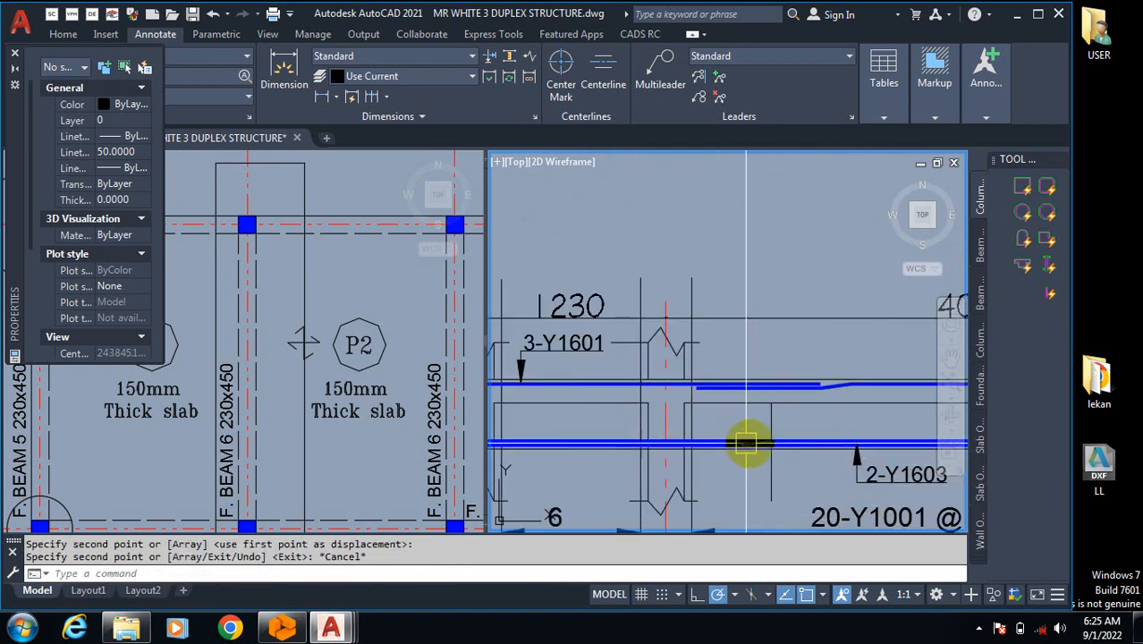
Step: Examine the copied crank and the two parallel bottom bars around the middle support
scroll(667, 485, up, 4)
scroll(817, 457, down, 4)
scroll(844, 459, up, 6)
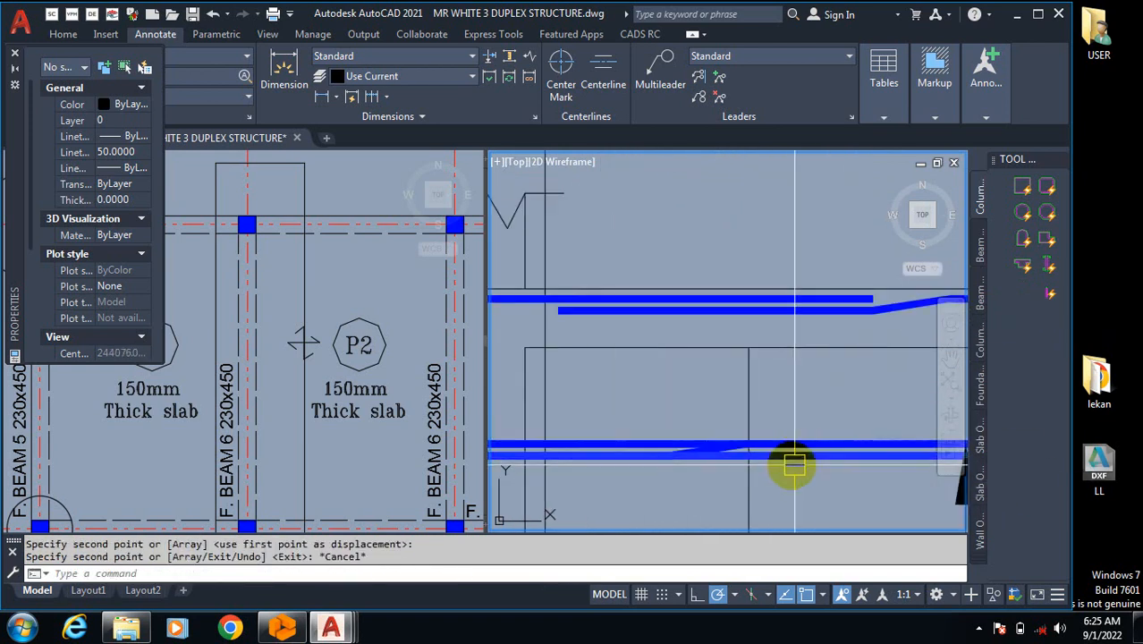
click(765, 454)
scroll(735, 480, down, 3)
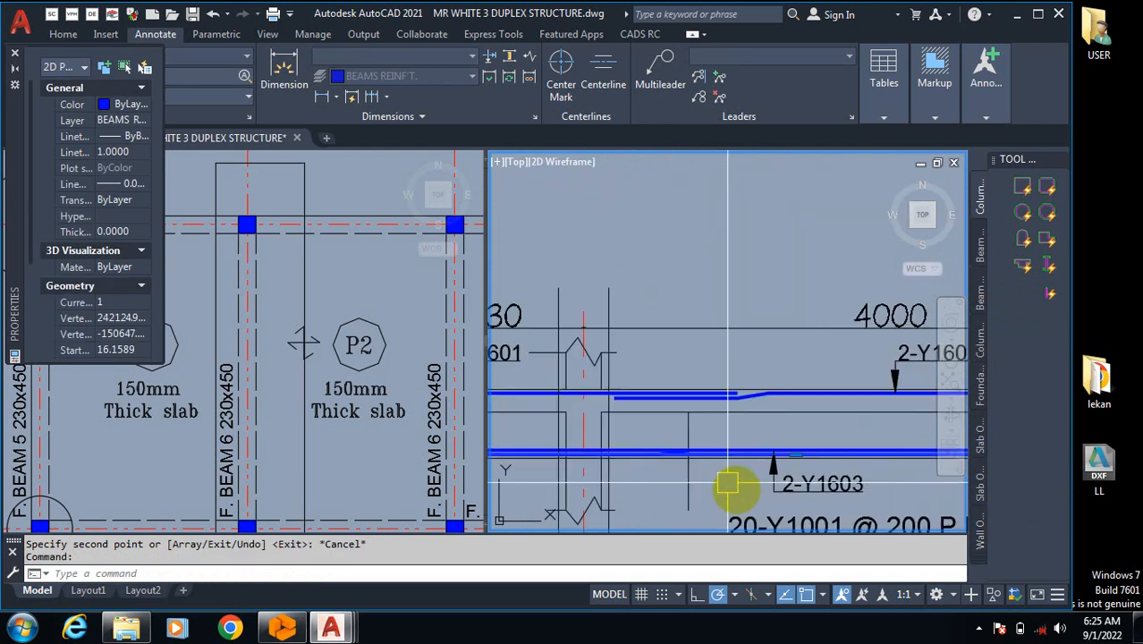
scroll(653, 472, up, 4)
key(Escape)
scroll(584, 440, up, 2)
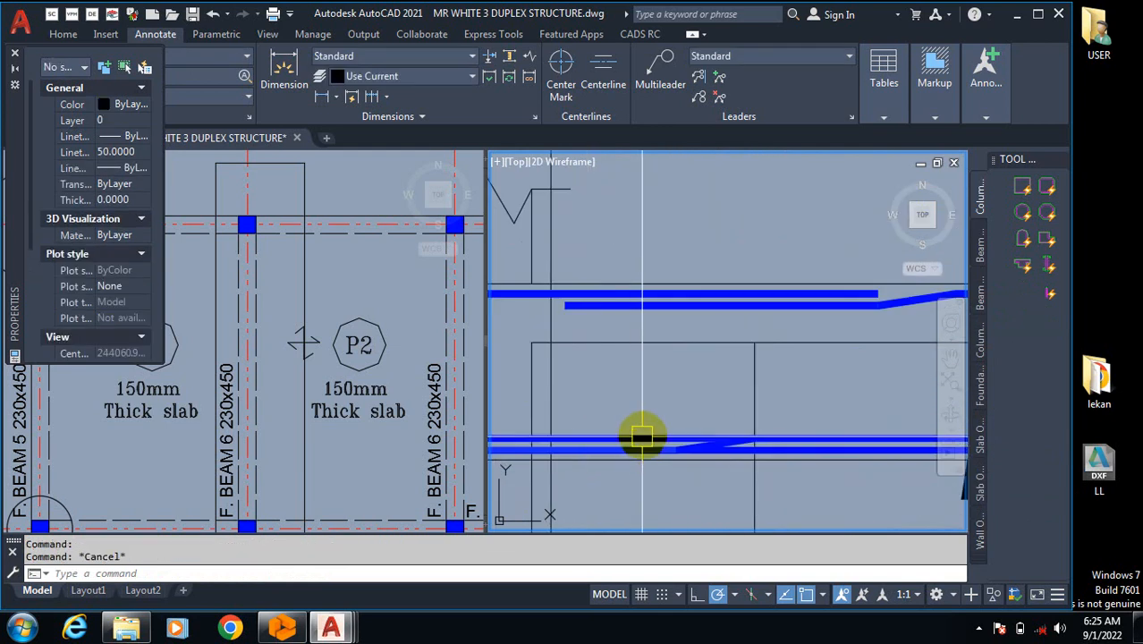
Step: Offset the vertical guide line at the crank's upper end by 200 toward the middle support
text(o)
key(Return)
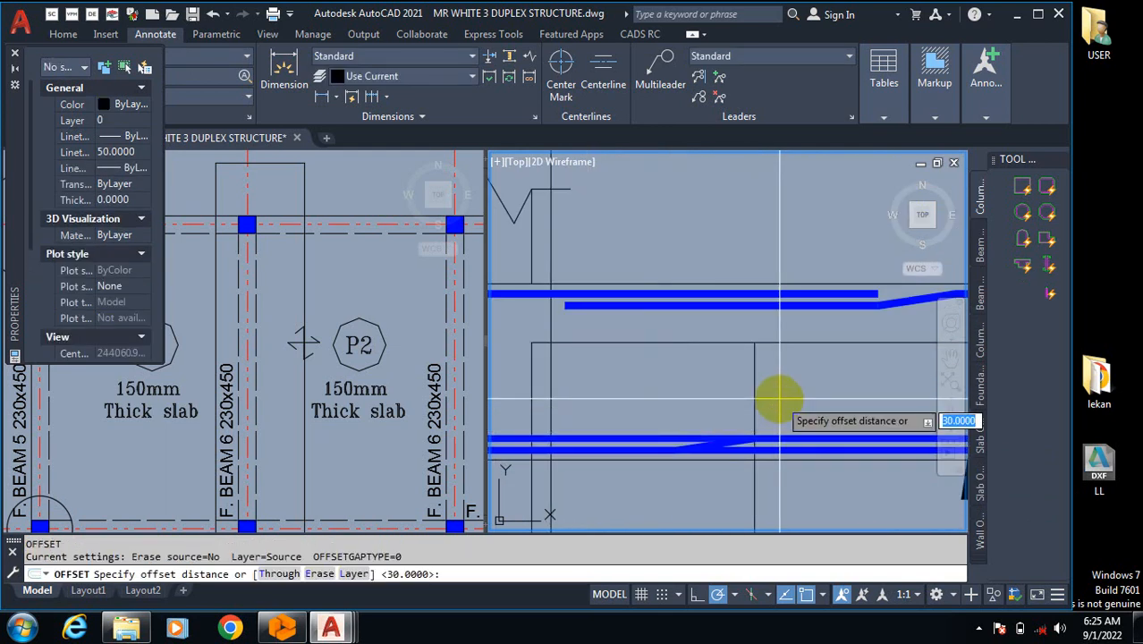
text(200)
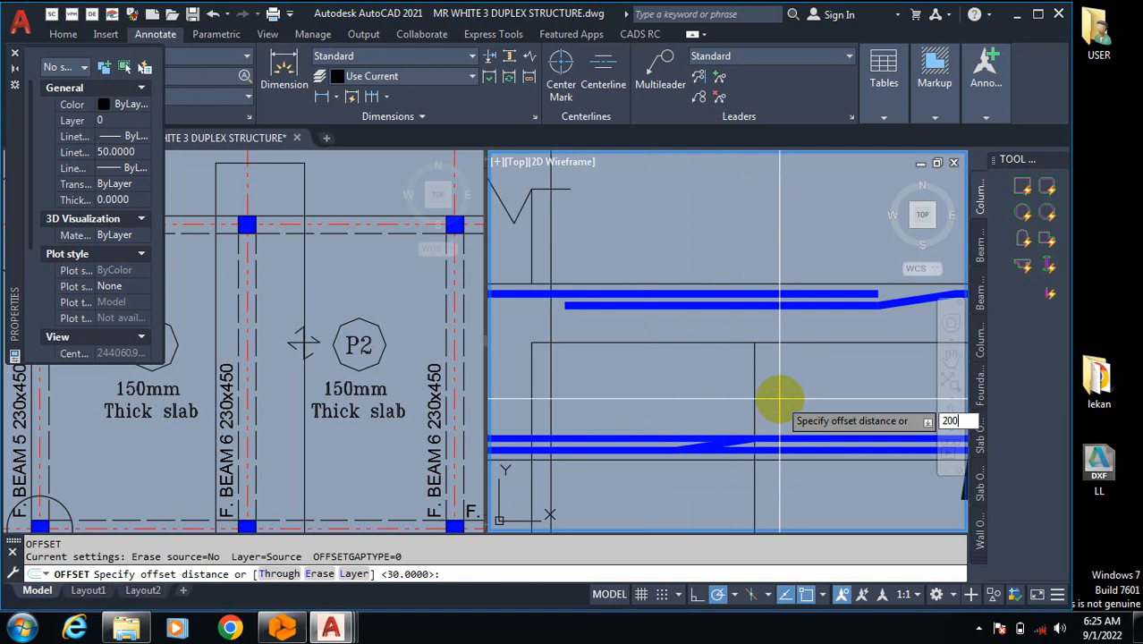
key(Return)
click(723, 377)
key(Escape)
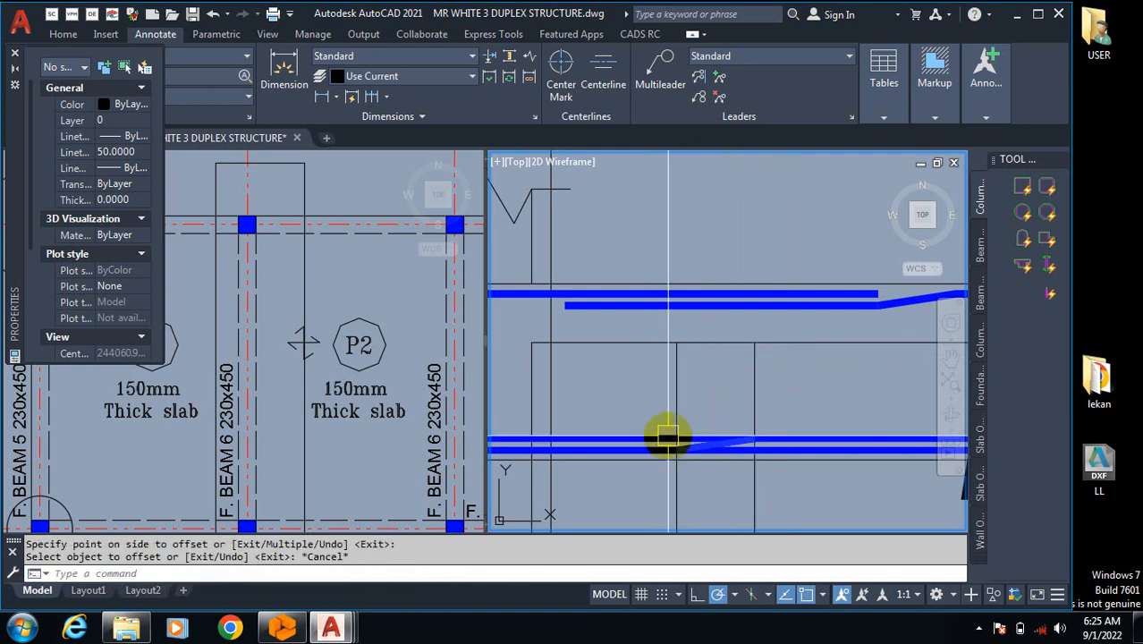
Step: Trim away the upper bottom bar's portion between the two vertical guide lines, using both lines as cutting edges
scroll(669, 440, up, 2)
text(tr)
key(Return)
text(t)
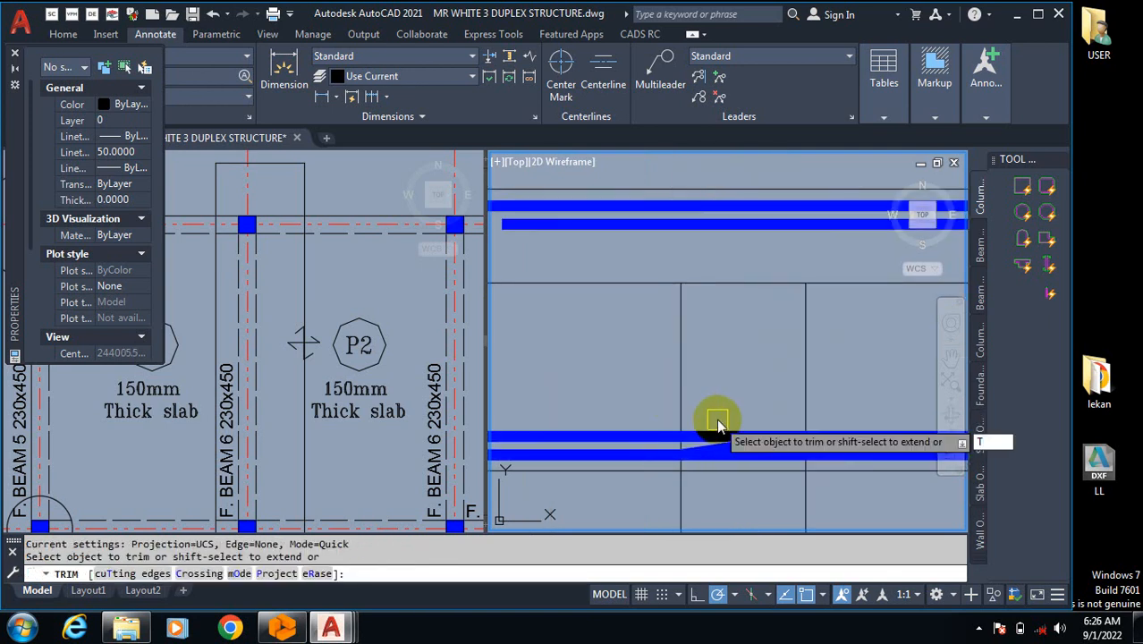
key(Return)
click(683, 374)
click(806, 340)
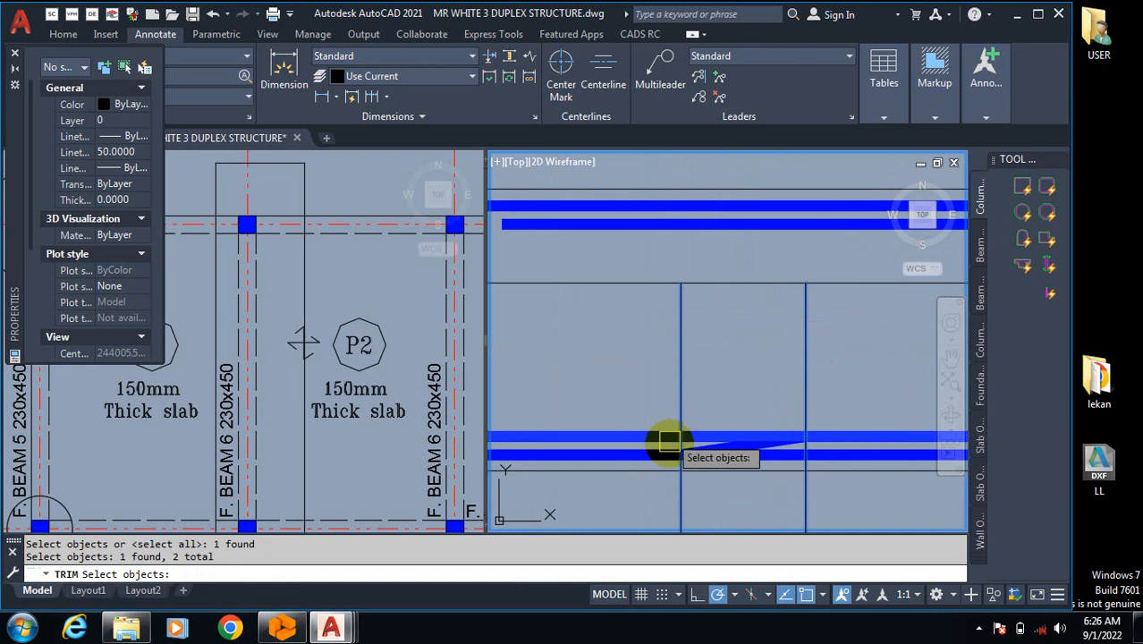
scroll(670, 442, up, 2)
key(Return)
click(724, 424)
scroll(786, 399, down, 6)
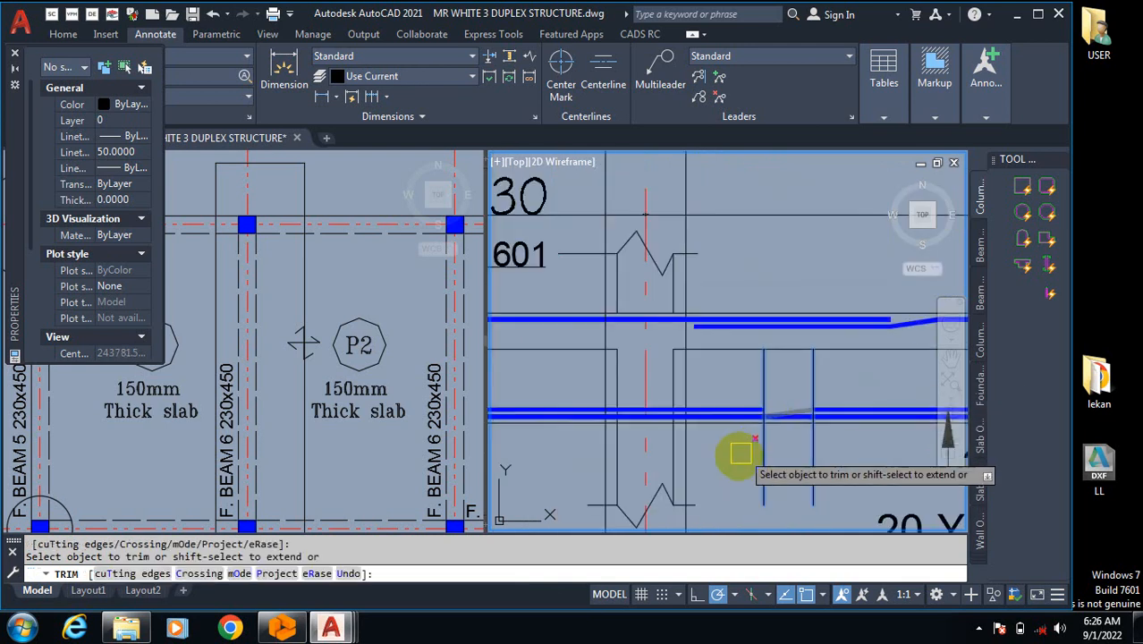
key(Escape)
scroll(831, 410, up, 2)
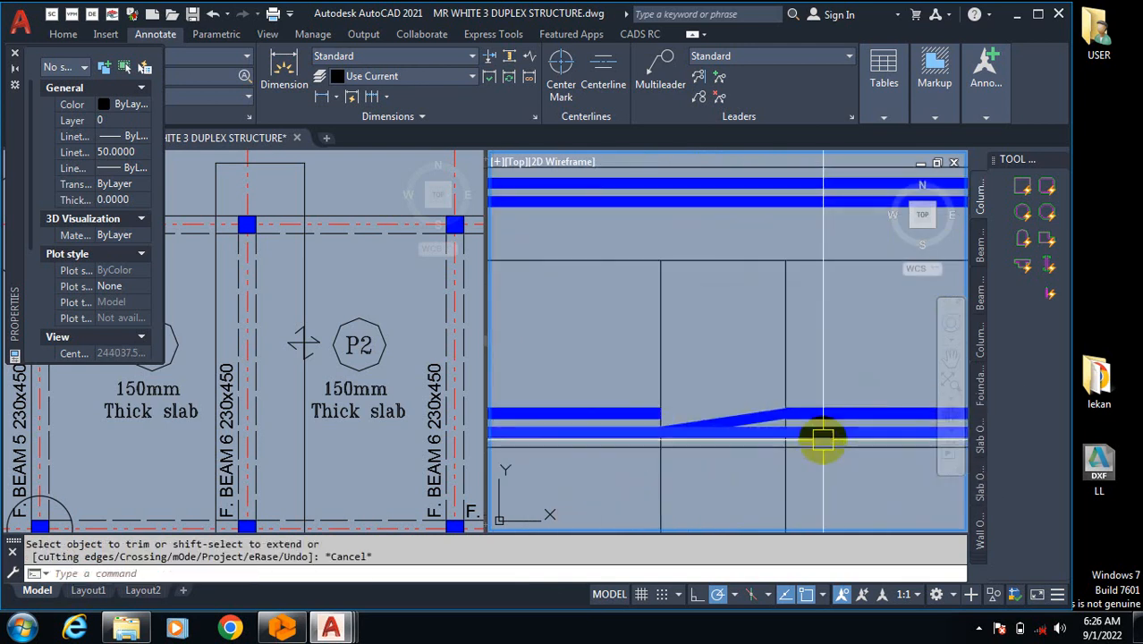
click(824, 437)
scroll(682, 450, down, 3)
scroll(678, 474, down, 3)
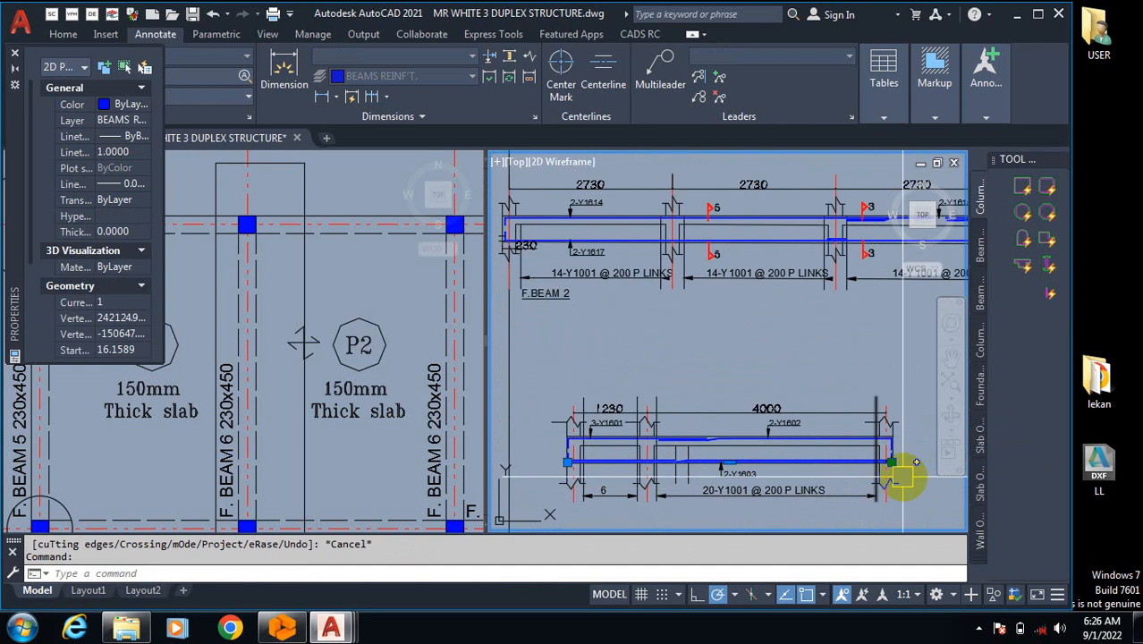
scroll(900, 467, up, 3)
click(868, 439)
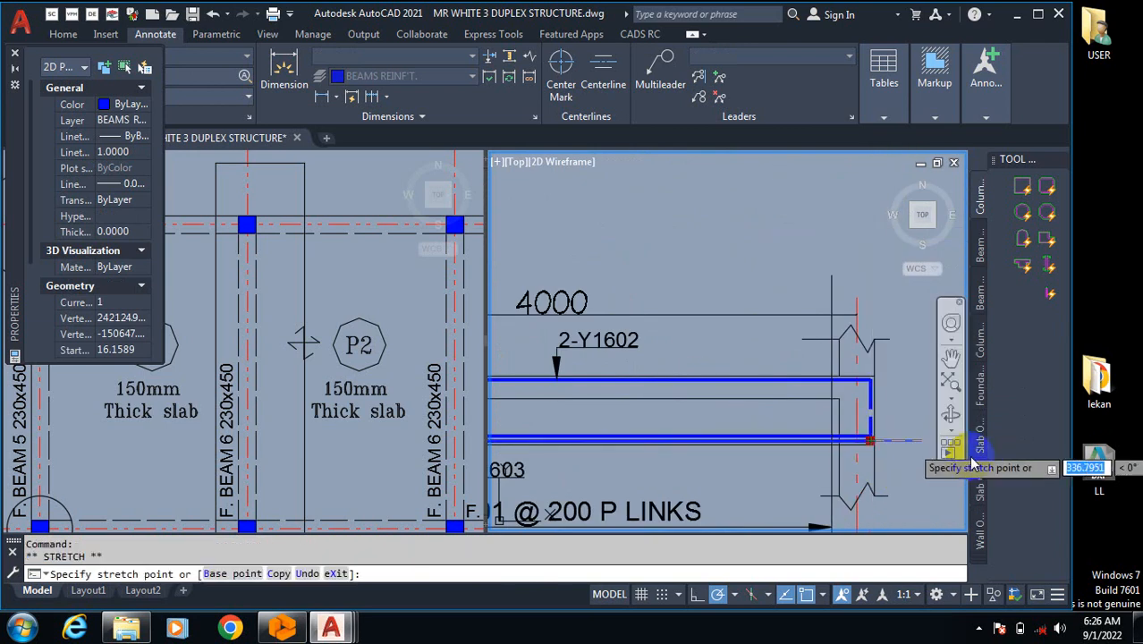
scroll(895, 447, down, 3)
scroll(644, 510, up, 4)
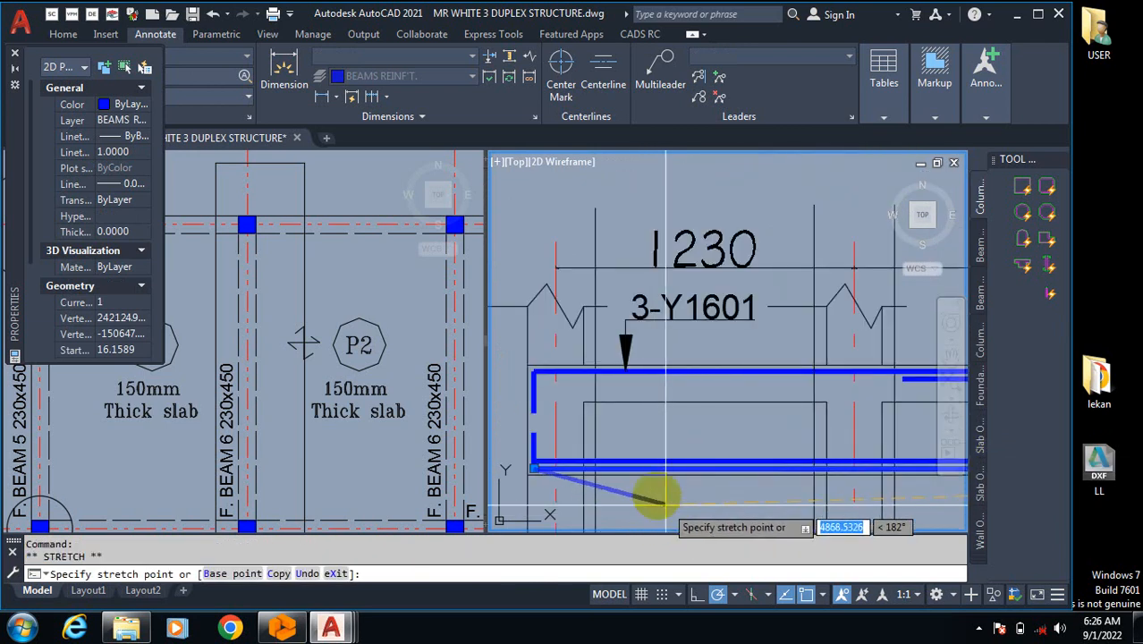
scroll(536, 492, up, 2)
scroll(608, 490, up, 1)
scroll(572, 474, down, 4)
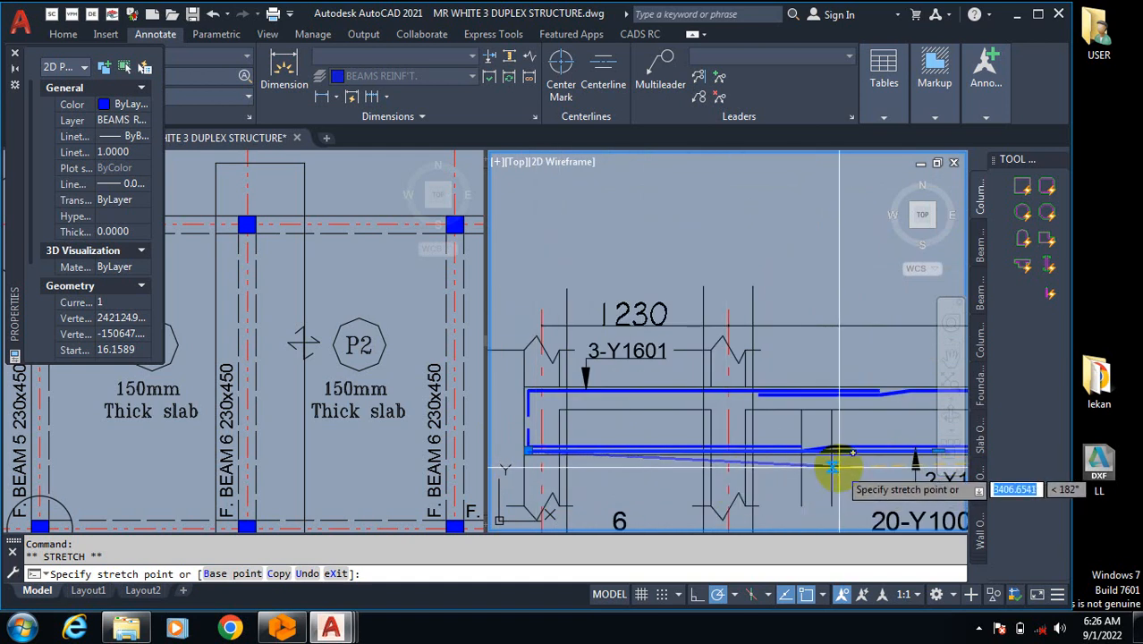
key(Escape)
scroll(723, 465, up, 2)
scroll(707, 467, down, 3)
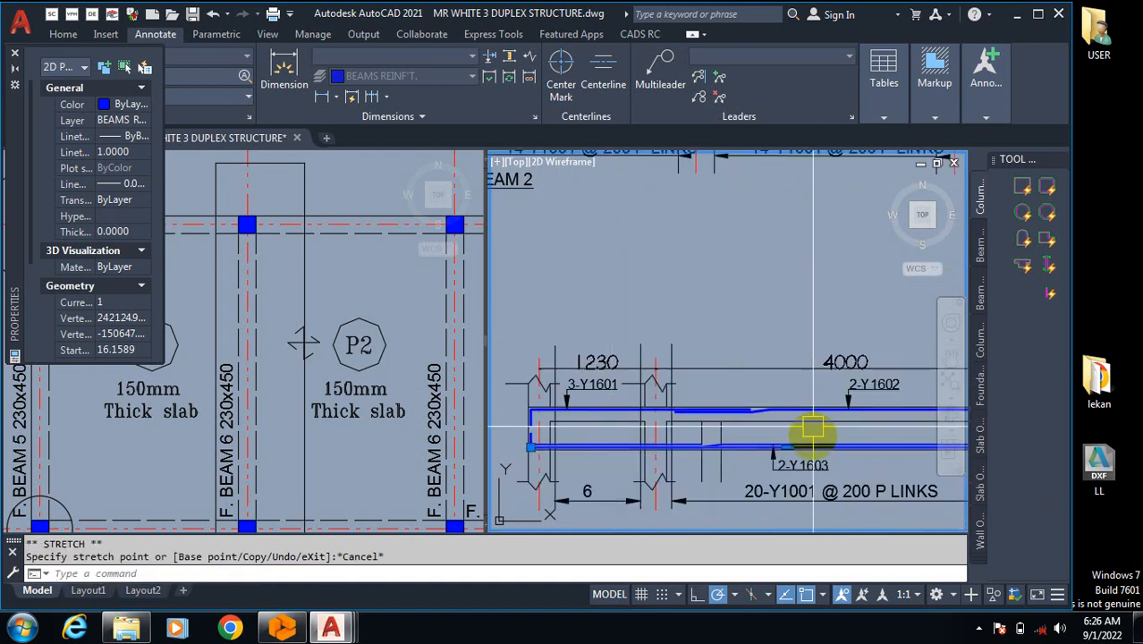
scroll(586, 444, up, 3)
scroll(627, 452, up, 3)
key(Escape)
key(Escape)
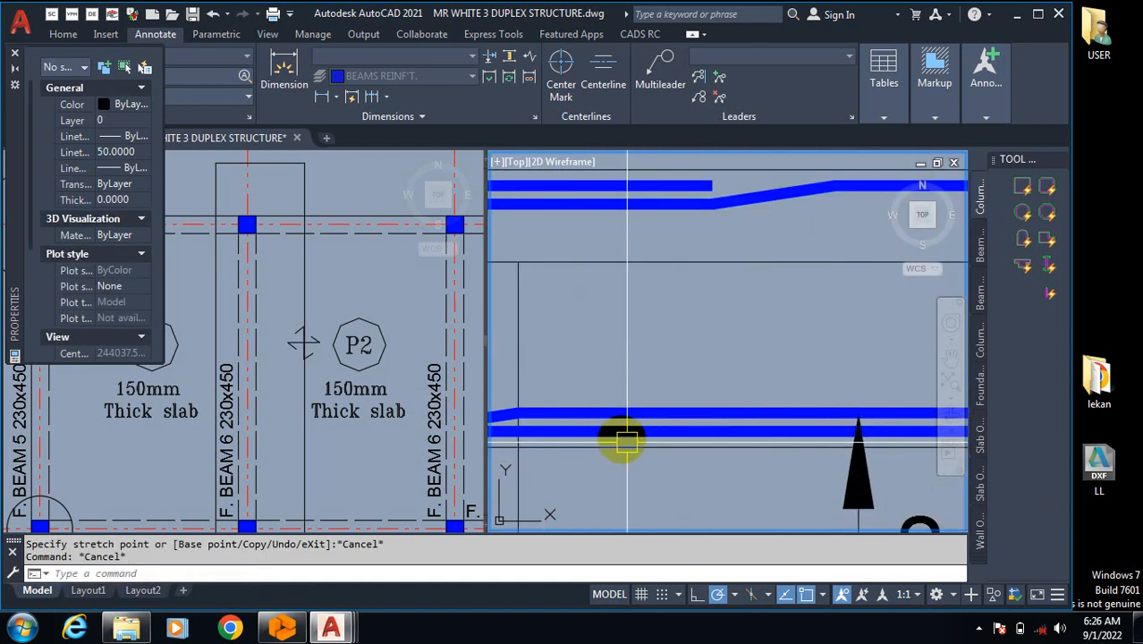
Step: Erase the original full-length lower bottom bar, keeping the short straight lap piece at the middle support
scroll(602, 426, up, 2)
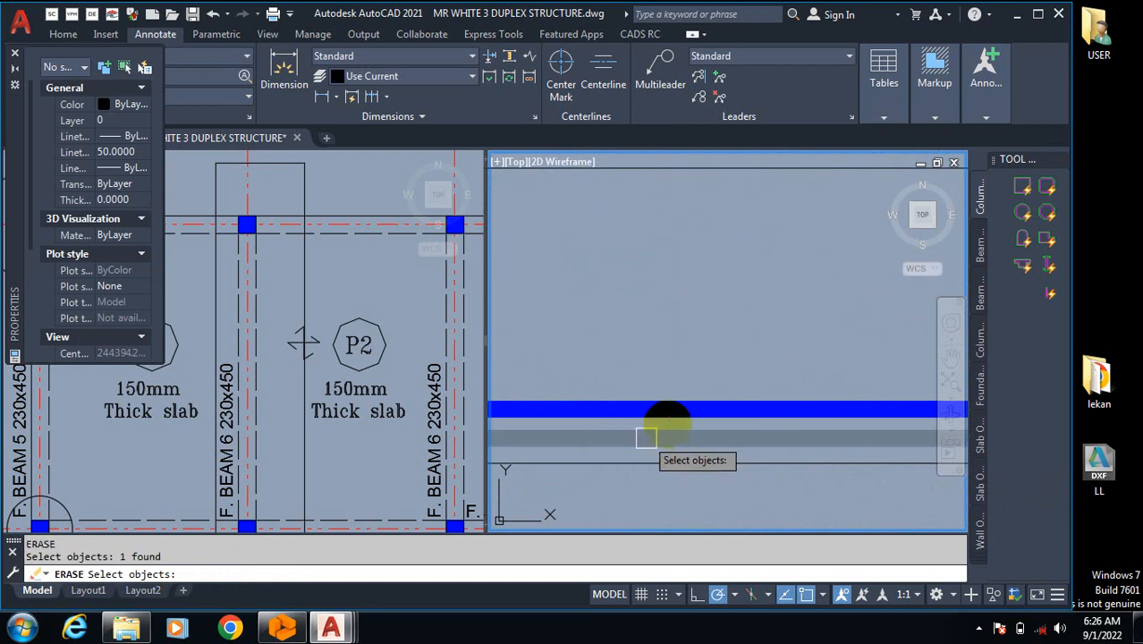
key(Return)
scroll(916, 424, down, 3)
scroll(690, 450, down, 2)
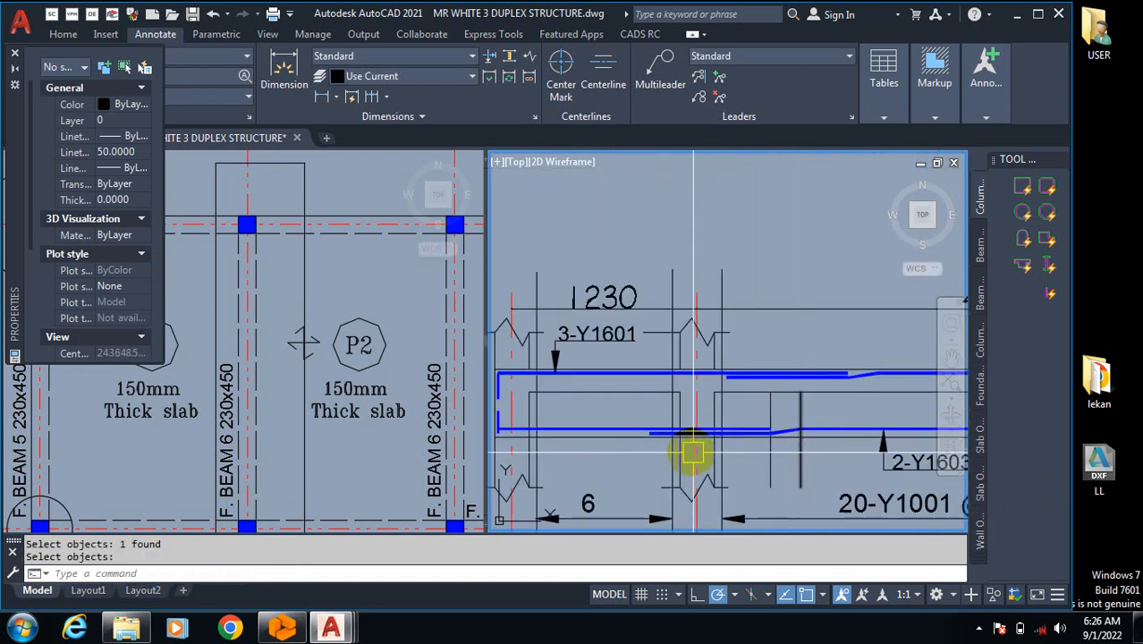
Step: Stretch the straight lap piece's free end 200 back to the middle column's left face
scroll(694, 447, up, 3)
scroll(591, 415, up, 2)
click(558, 396)
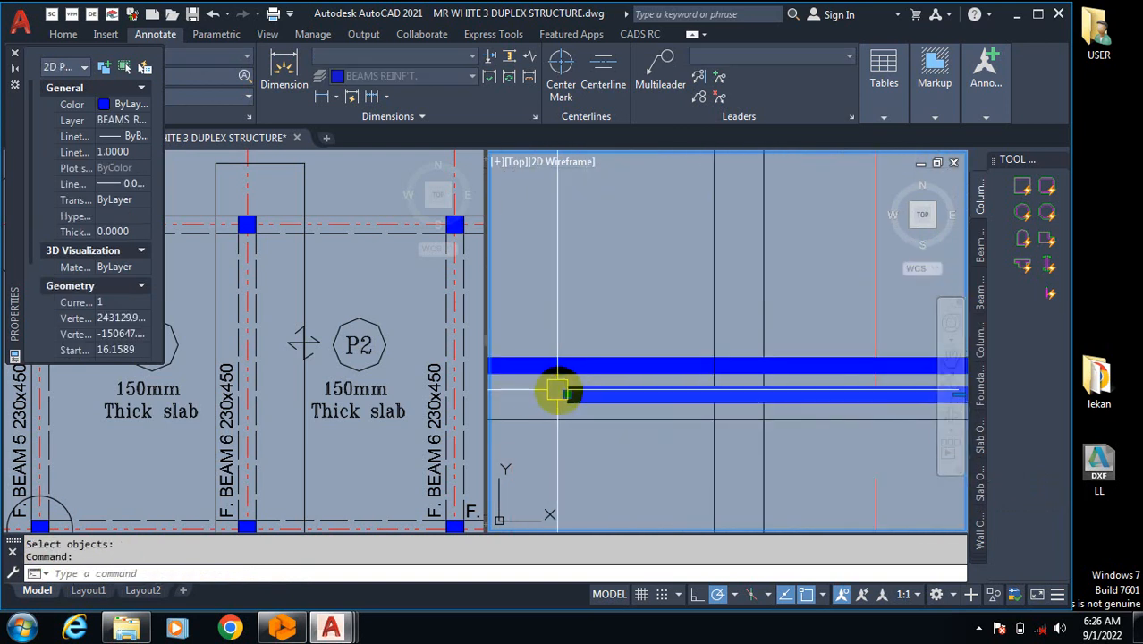
click(567, 394)
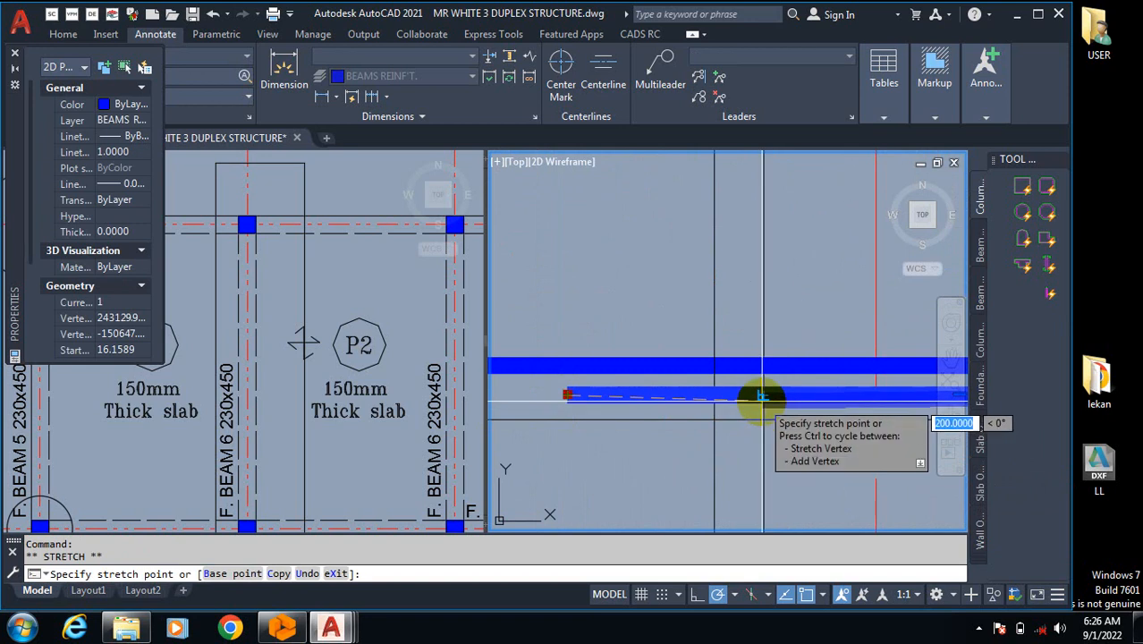
scroll(653, 467, down, 3)
key(Escape)
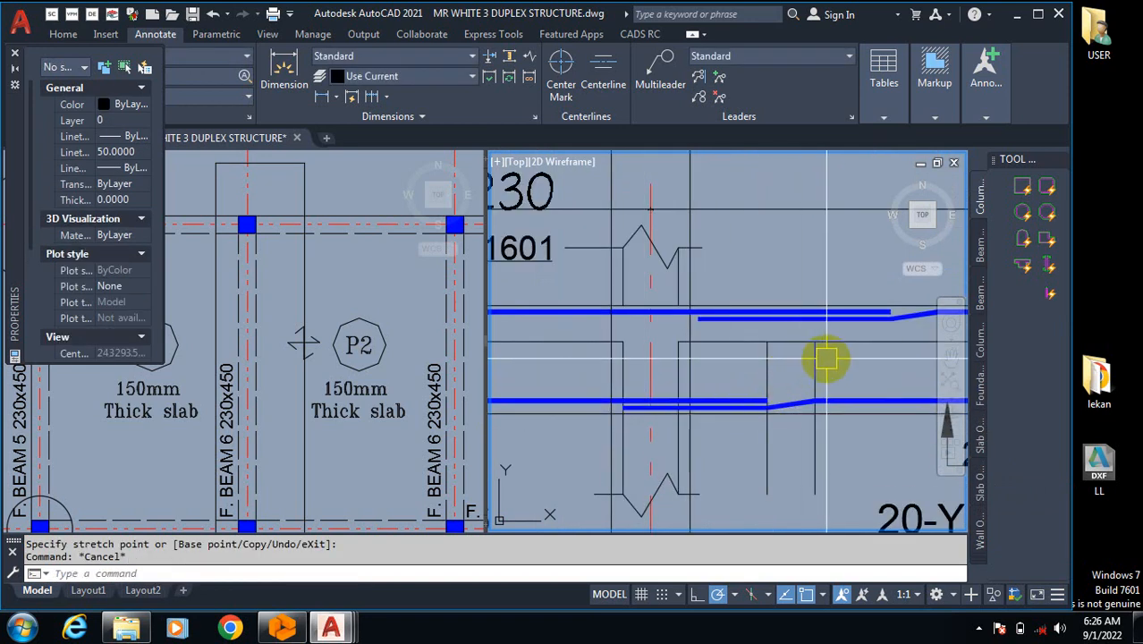
Step: Erase the two vertical guide lines beside the bottom bar's crank
text(E)
key(Return)
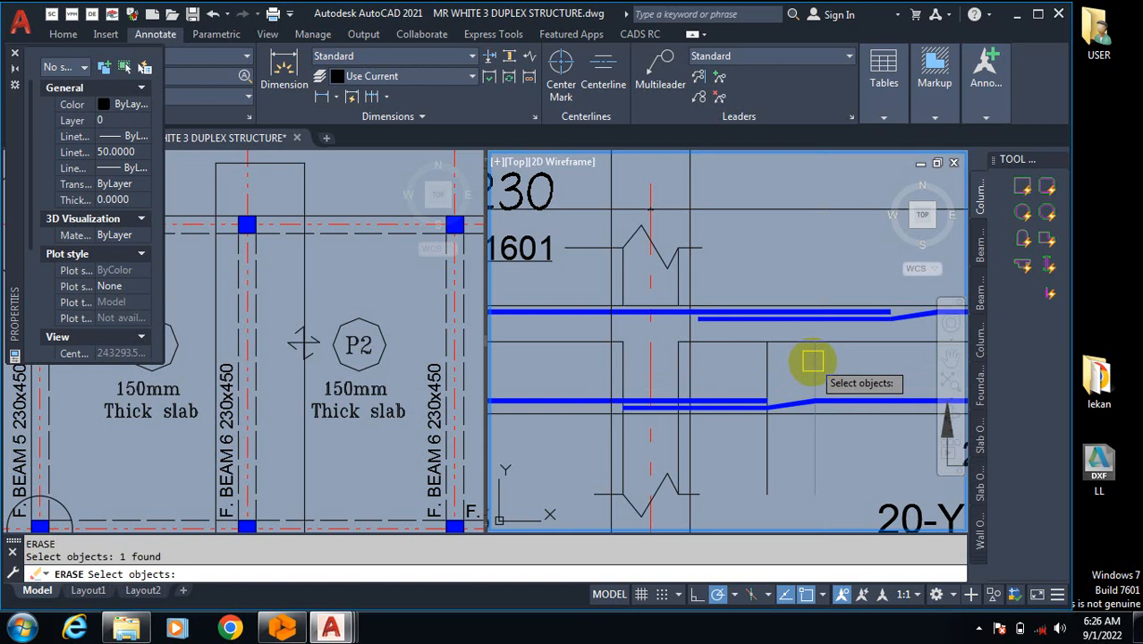
key(Return)
key(Return)
scroll(736, 413, down, 3)
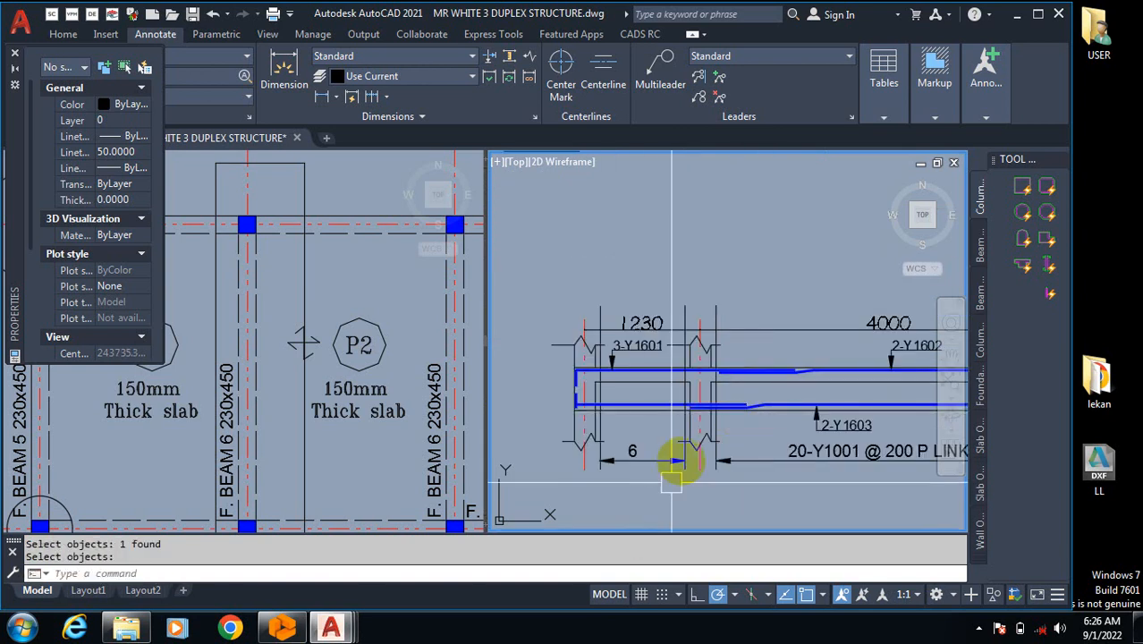
Step: Measure the bottom bars' lap length from the middle column's left face to the end of the 1230-span bar
scroll(696, 402, up, 4)
text(D)
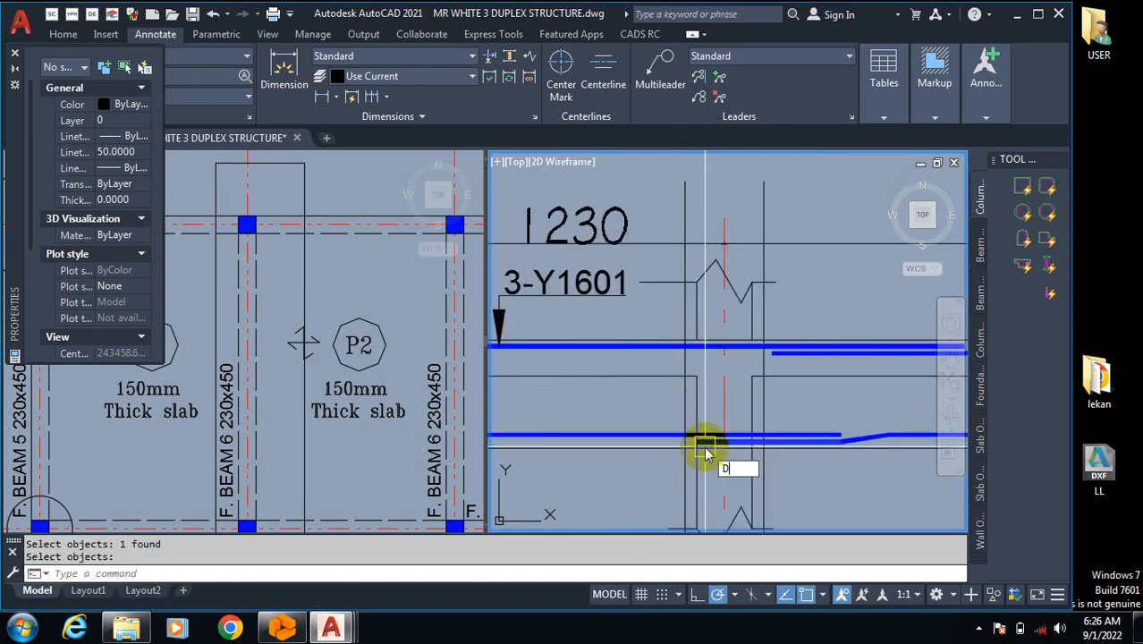
text(LI)
key(Return)
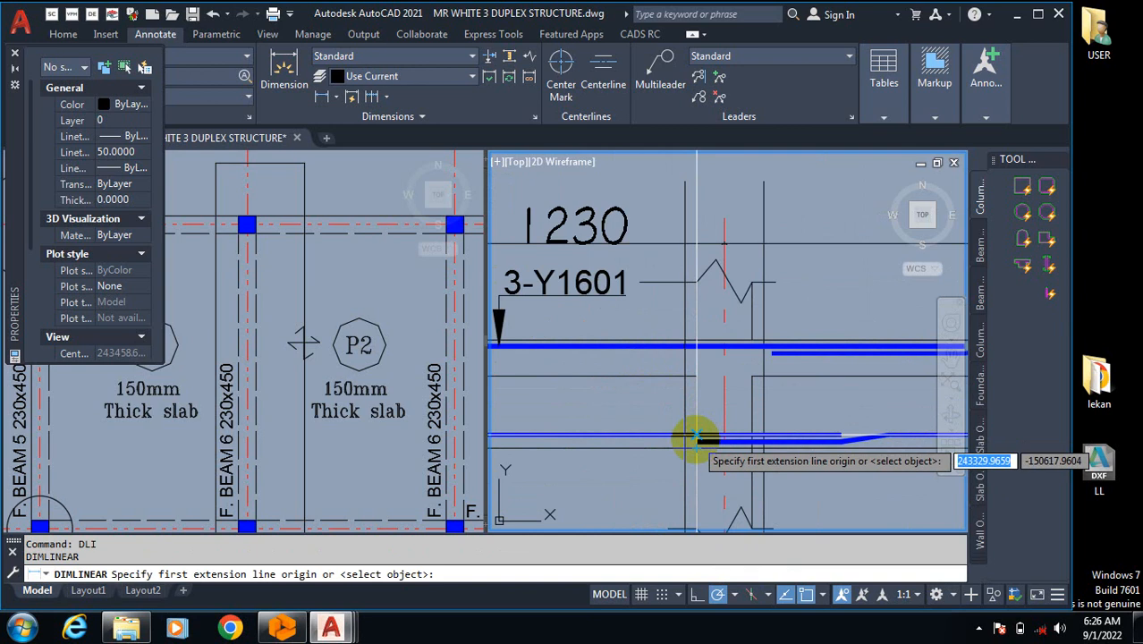
click(697, 438)
scroll(860, 422, down, 2)
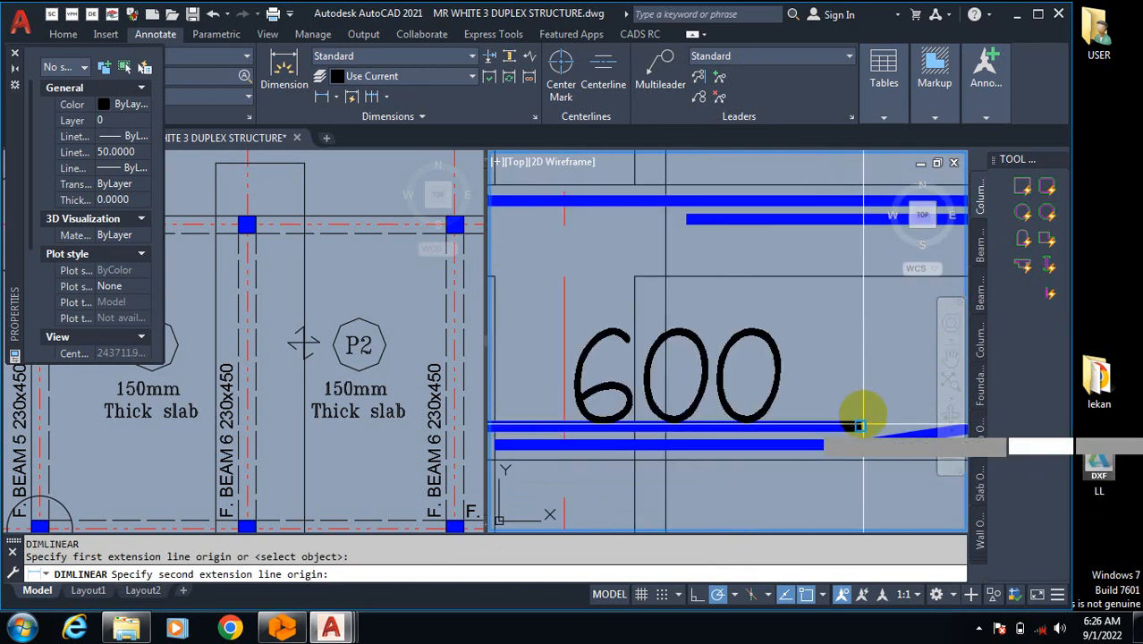
click(863, 402)
scroll(872, 376, down, 1)
scroll(866, 371, up, 2)
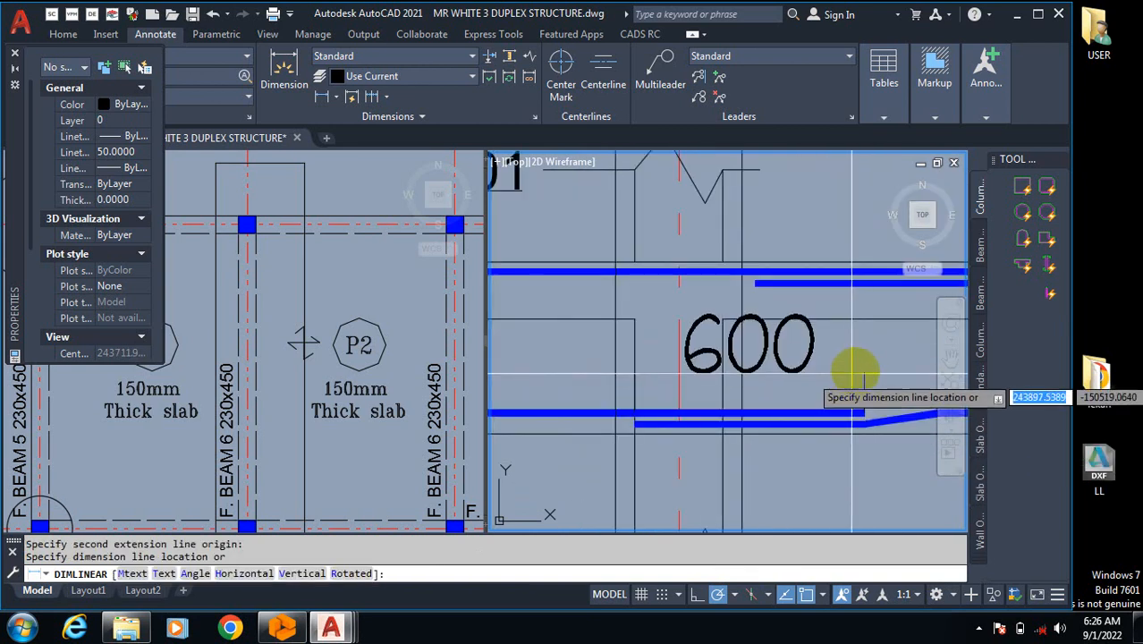
key(Escape)
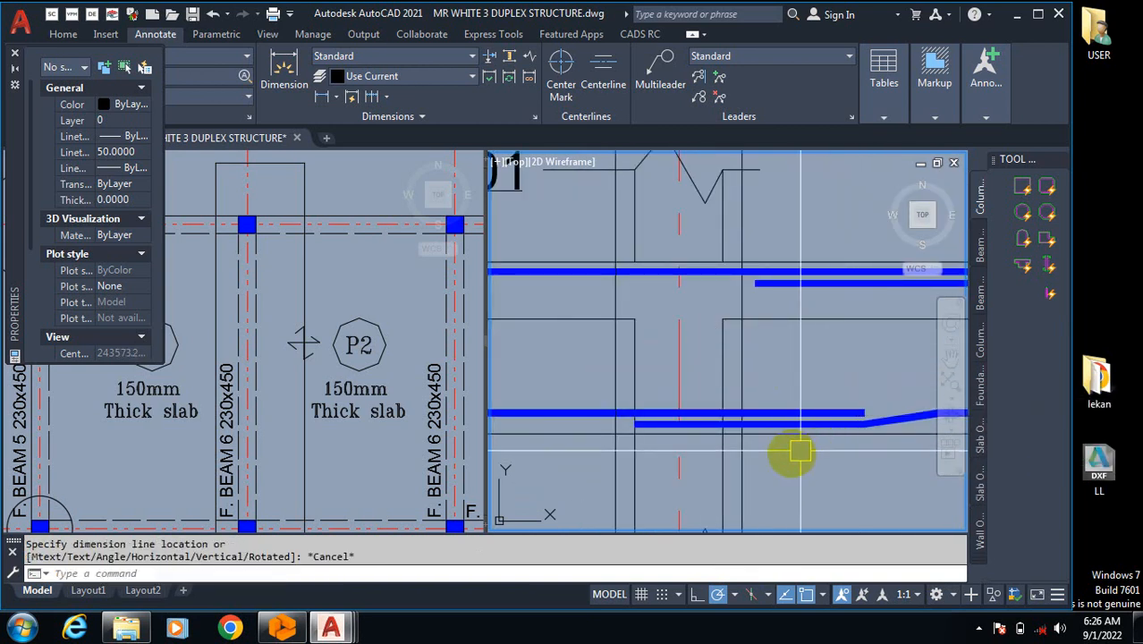
Step: Recheck the bottom lap length with a temporary linear dimension between the column's left face and the upper bar's end
scroll(659, 436, down, 2)
scroll(743, 382, up, 2)
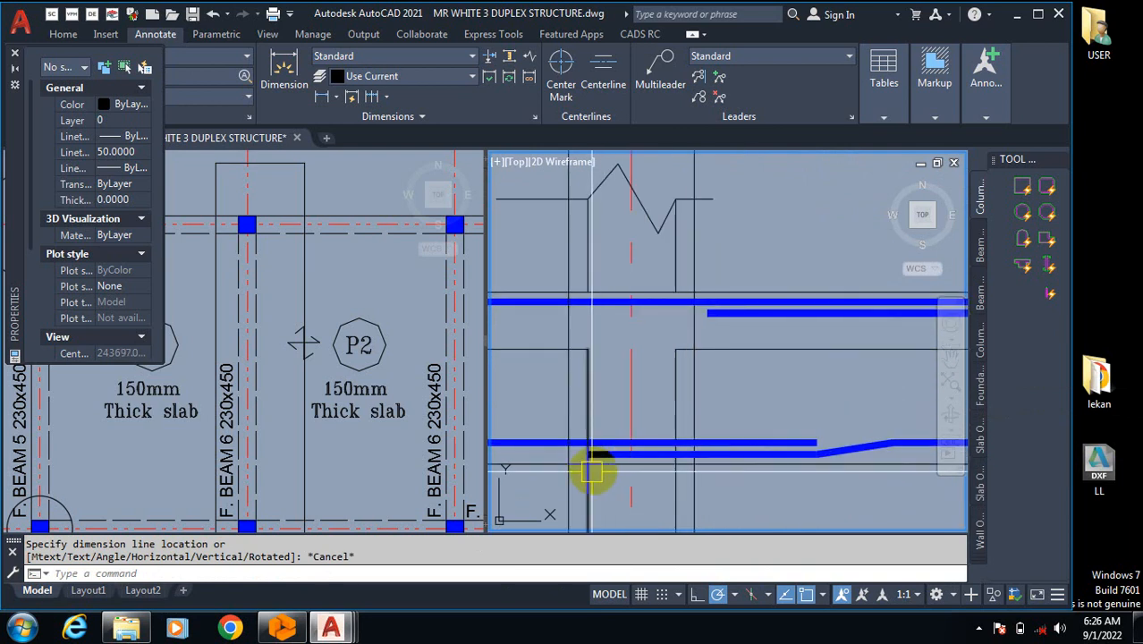
scroll(599, 446, down, 1)
scroll(577, 435, up, 2)
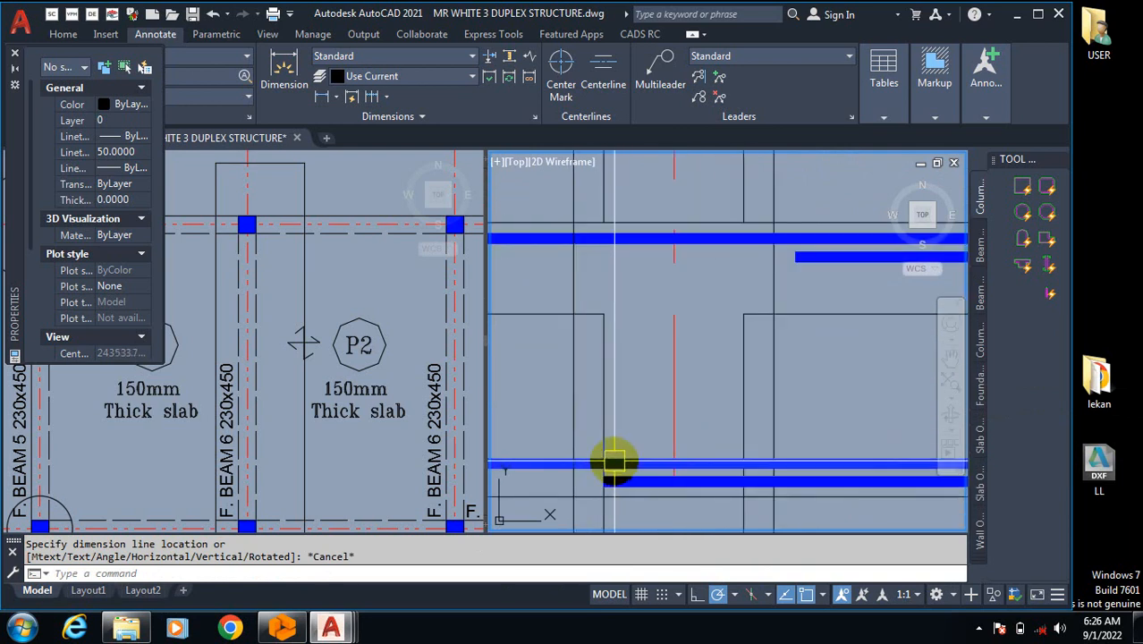
text(DLI)
key(Return)
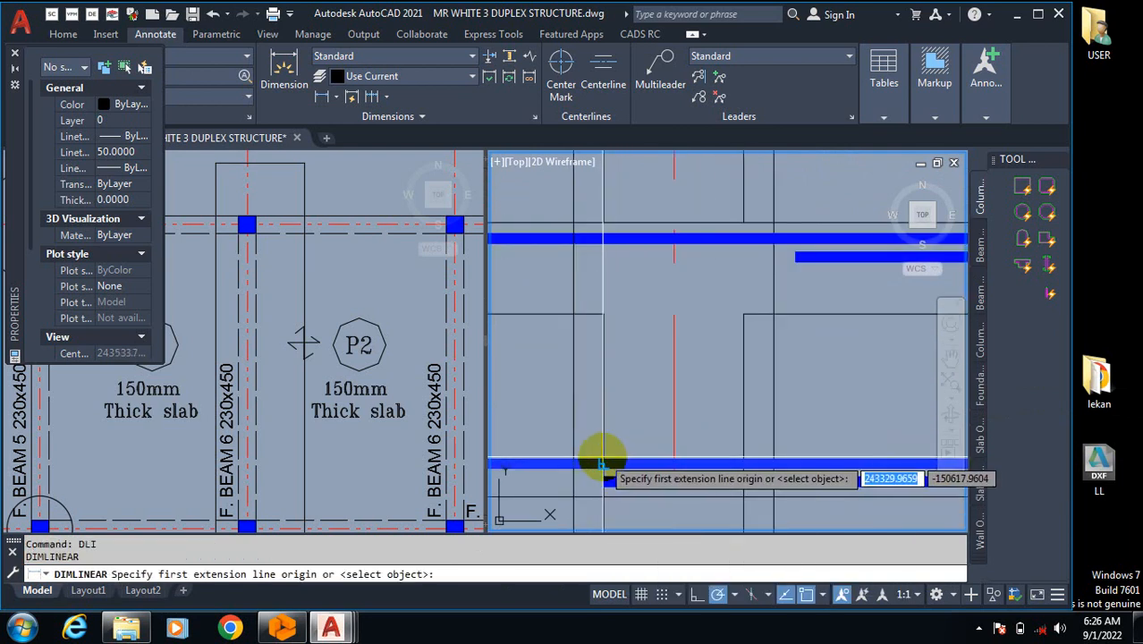
click(602, 462)
scroll(653, 456, down, 2)
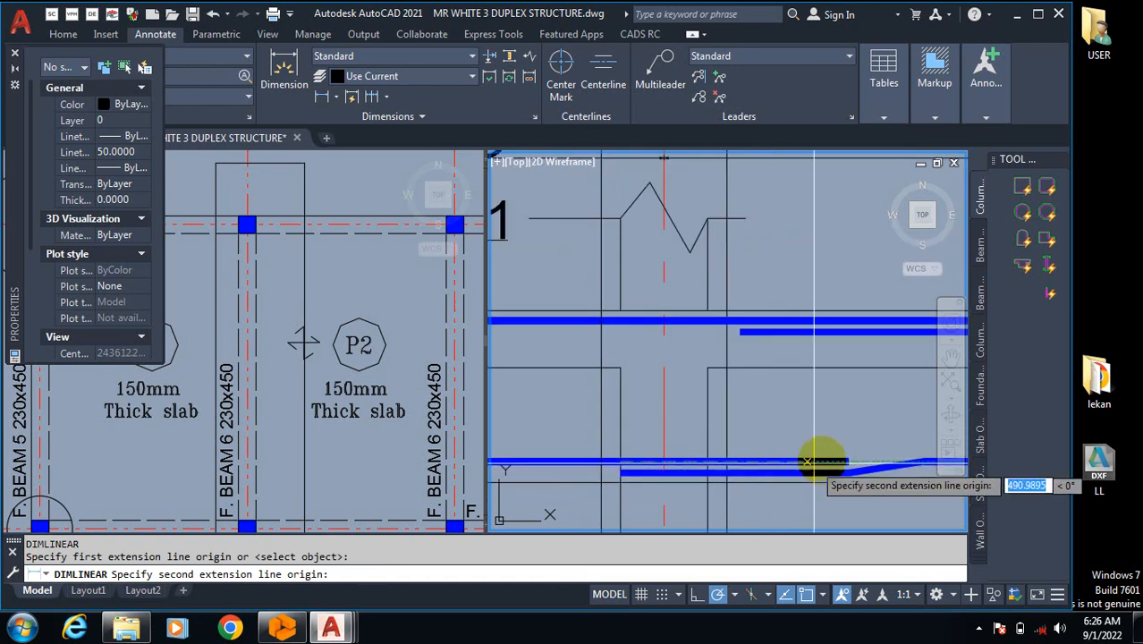
click(848, 462)
key(Escape)
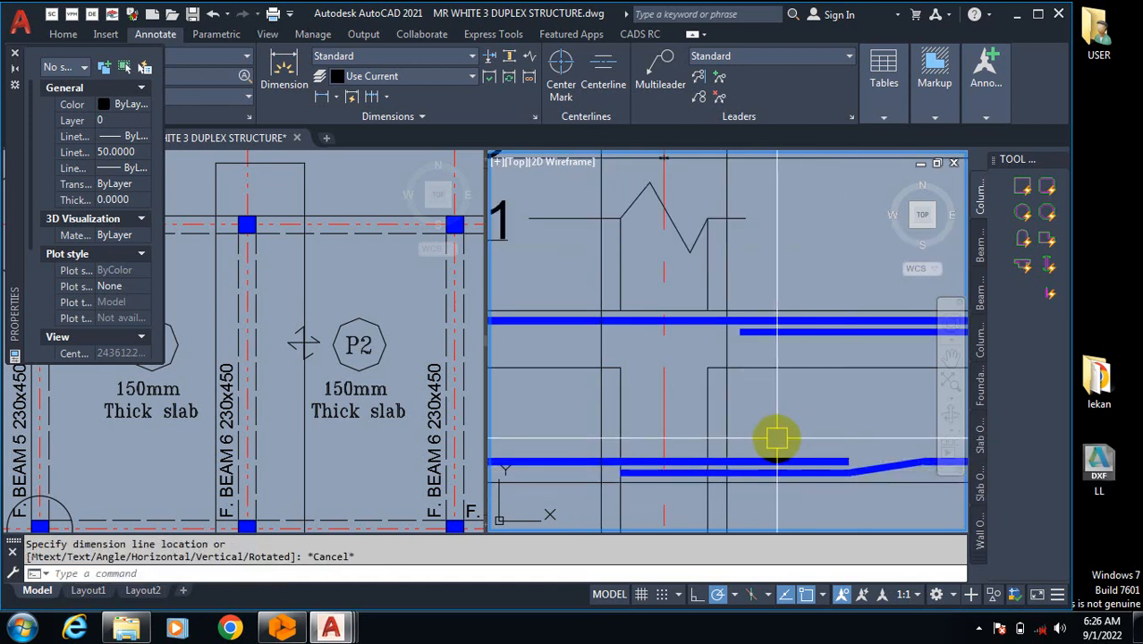
Step: Offset the middle column's left face line by 800 into the 4000 span
text(o)
key(Return)
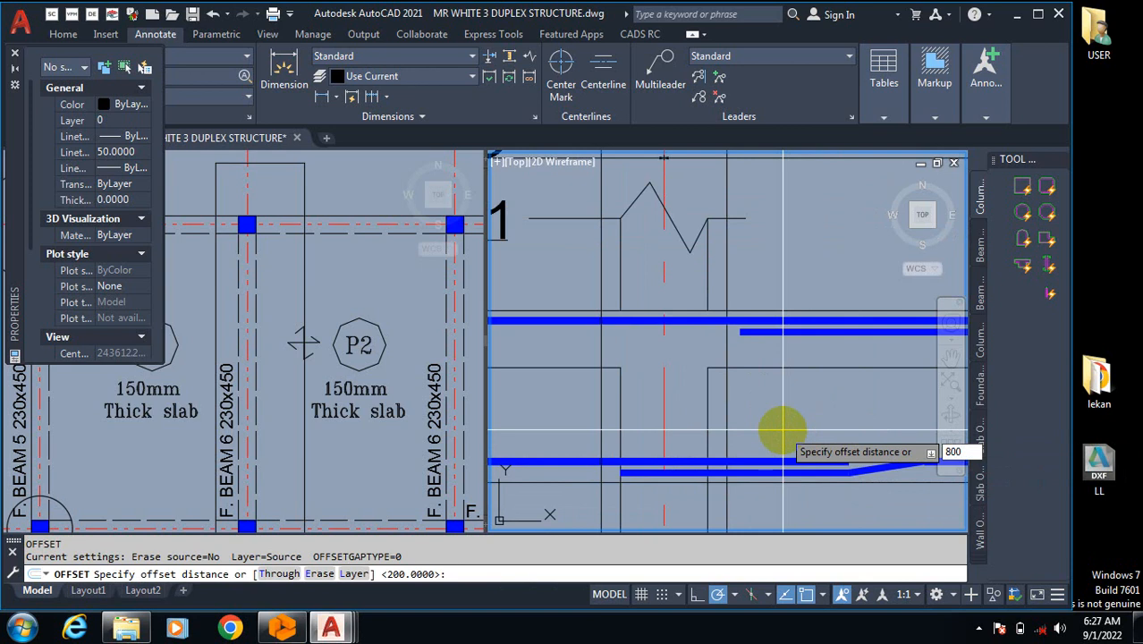
key(Return)
click(621, 420)
click(890, 407)
scroll(721, 423, down, 4)
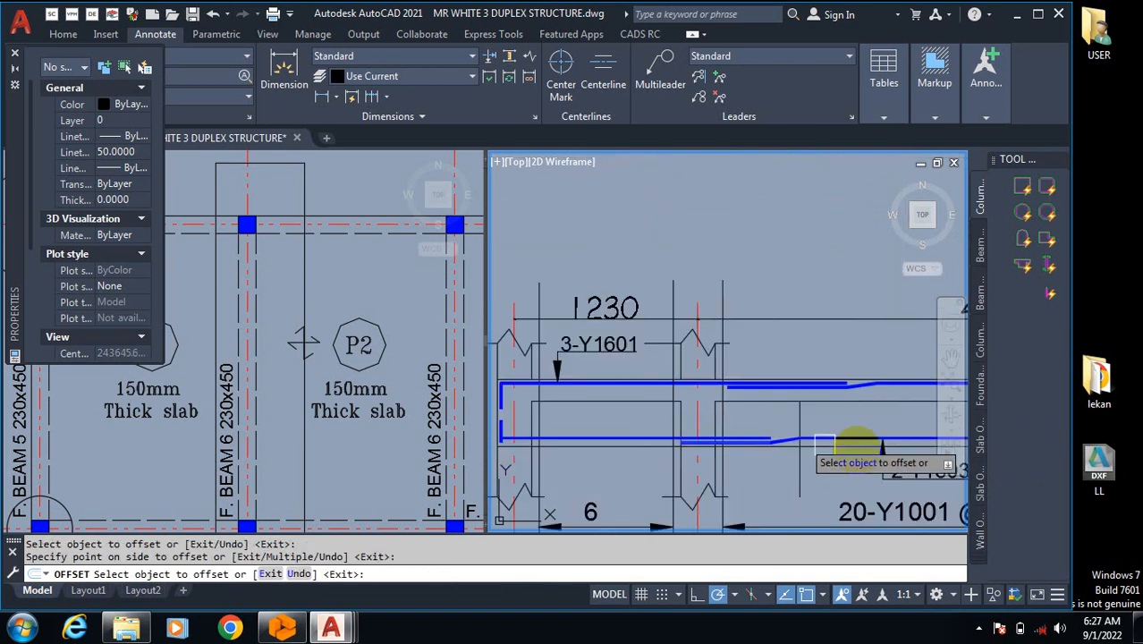
key(Escape)
Step: Stretch the upper bottom bar's end 200 further to meet the 800 offset line
scroll(765, 435, up, 4)
click(775, 452)
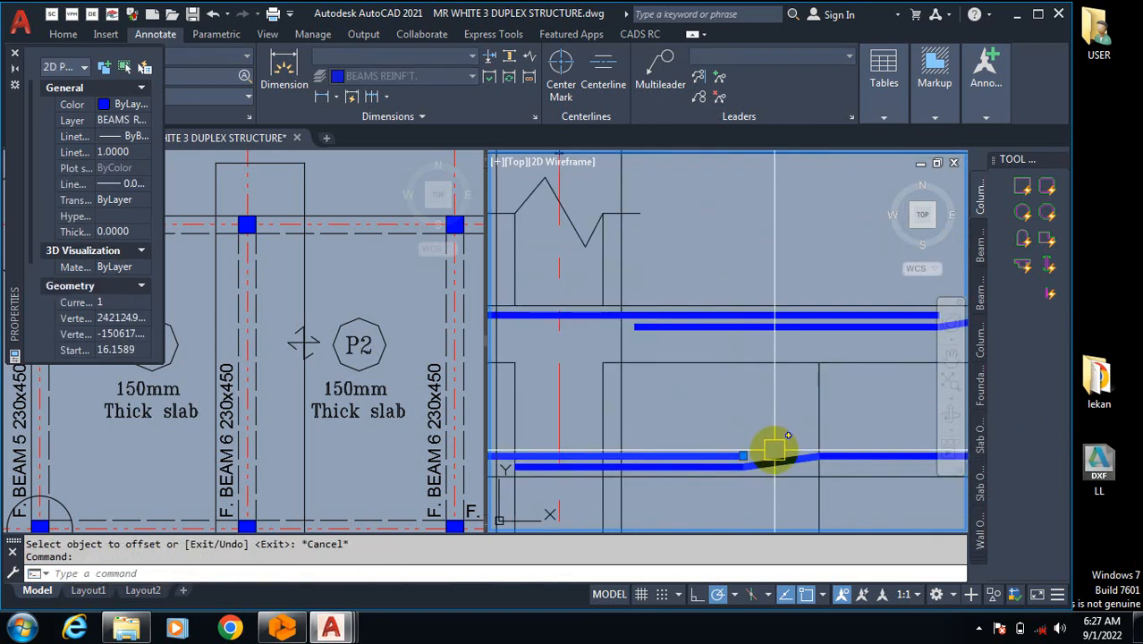
click(743, 456)
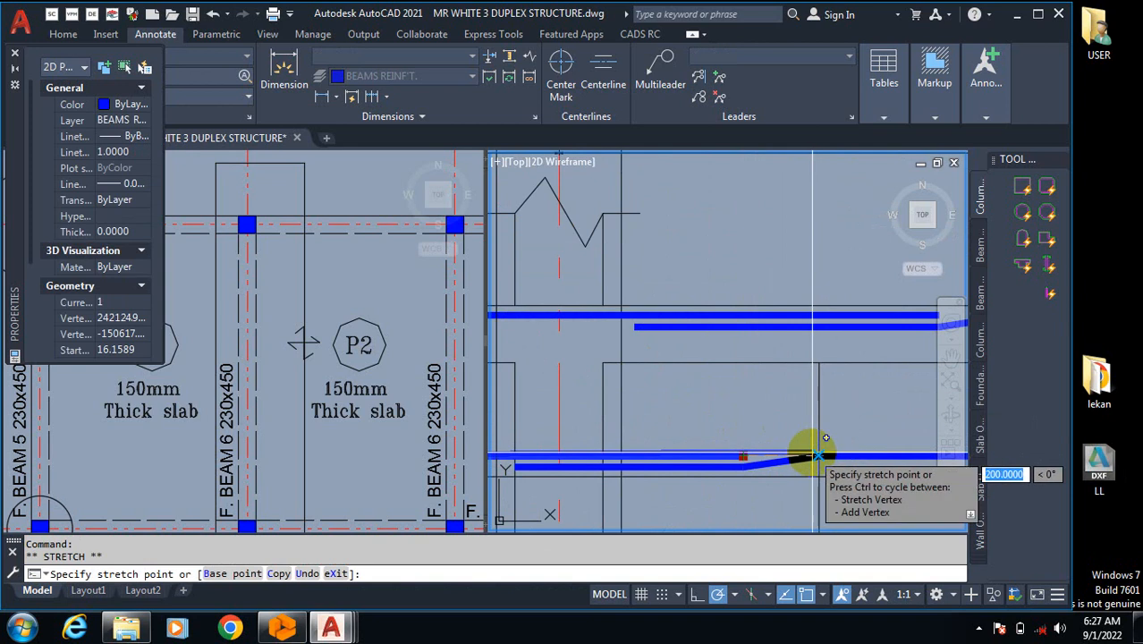
key(Escape)
scroll(630, 434, down, 1)
scroll(808, 418, down, 2)
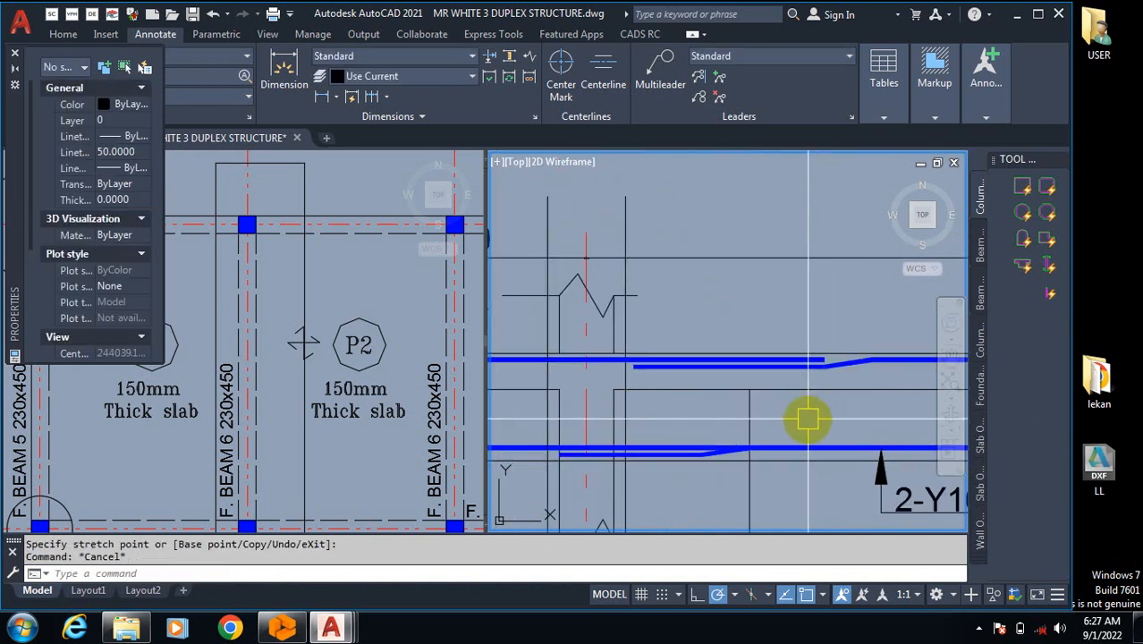
Step: Offset the 800 guide line at the bottom lap by a further 200 into the 4000 span
text(o)
key(Return)
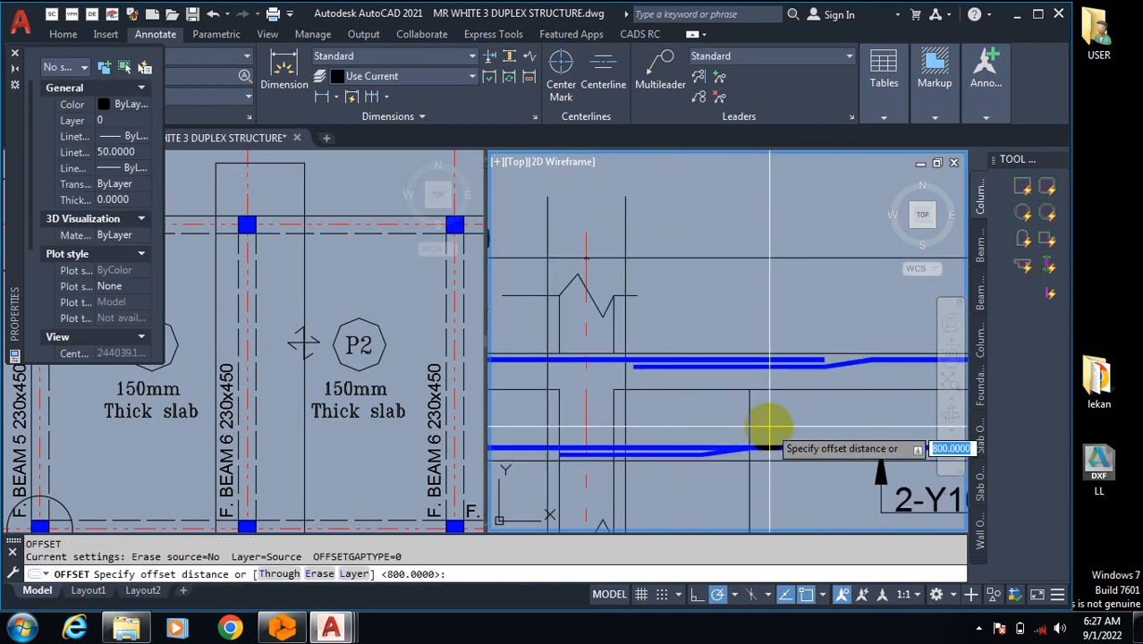
text(200)
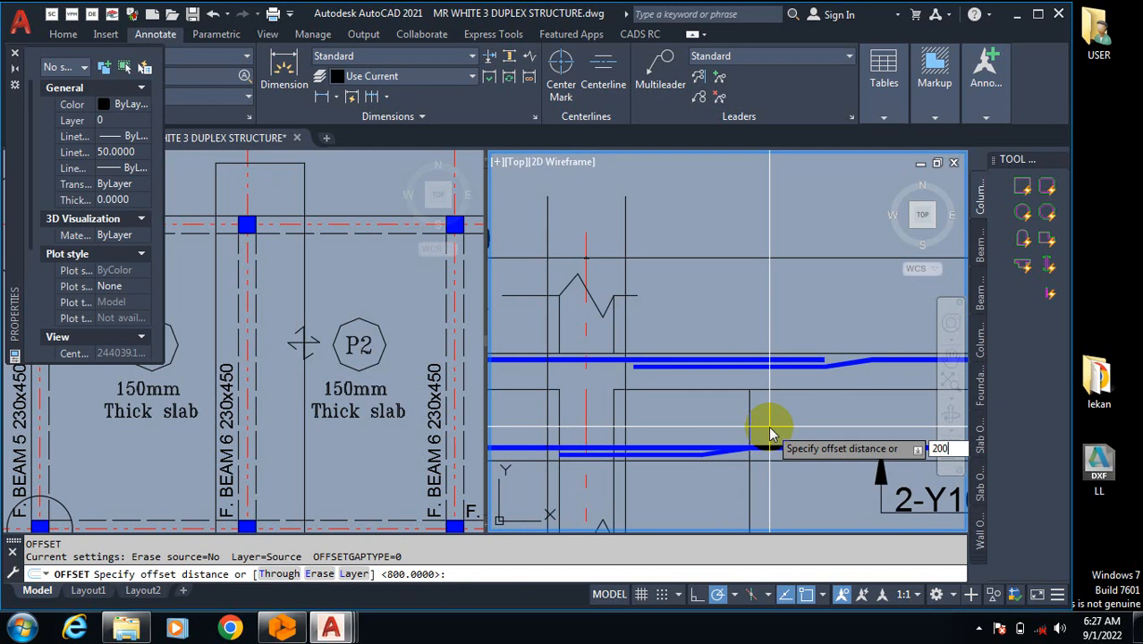
key(Return)
click(753, 414)
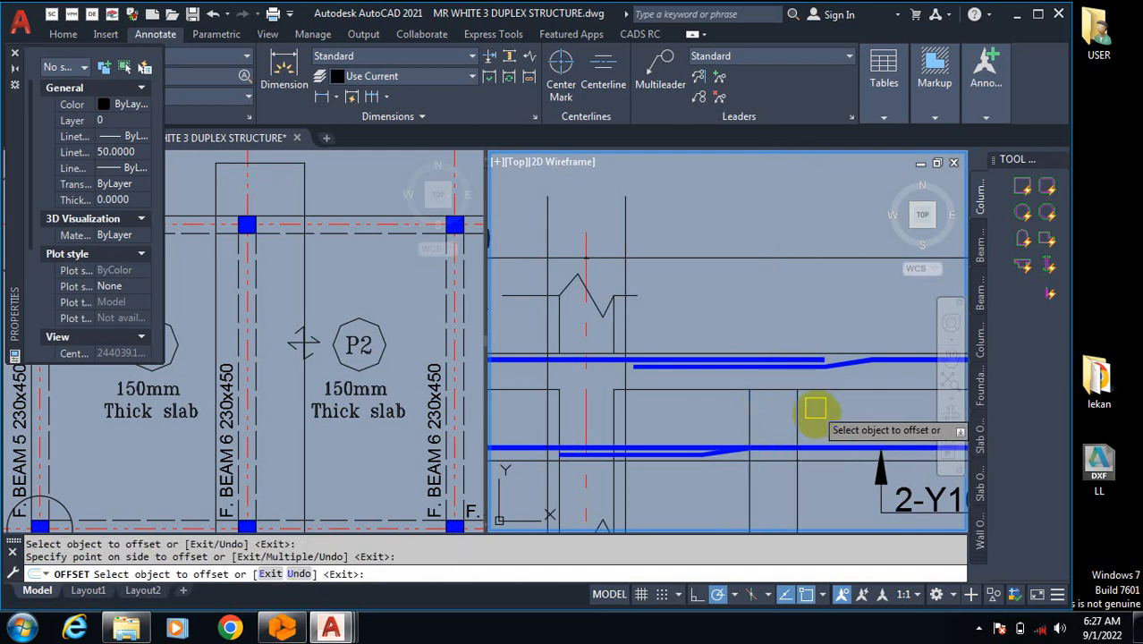
key(Escape)
Step: Move the bottom bar's sloped crank segment from the 800 guide line to the new 200 offset line
scroll(729, 458, up, 2)
scroll(716, 453, up, 2)
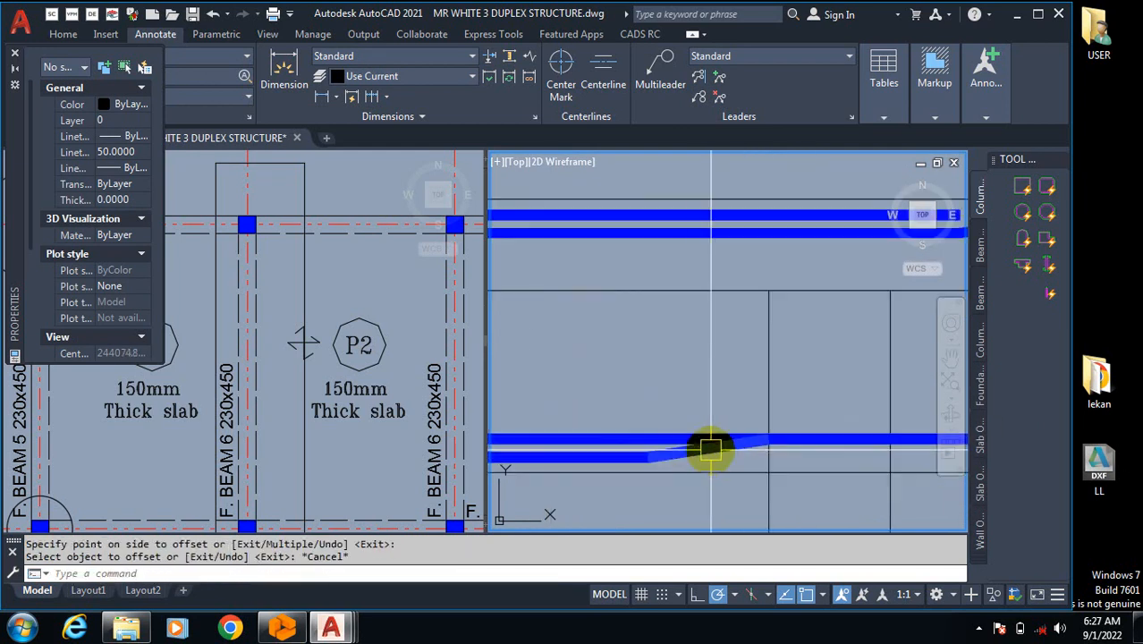
text(m)
key(Return)
click(734, 459)
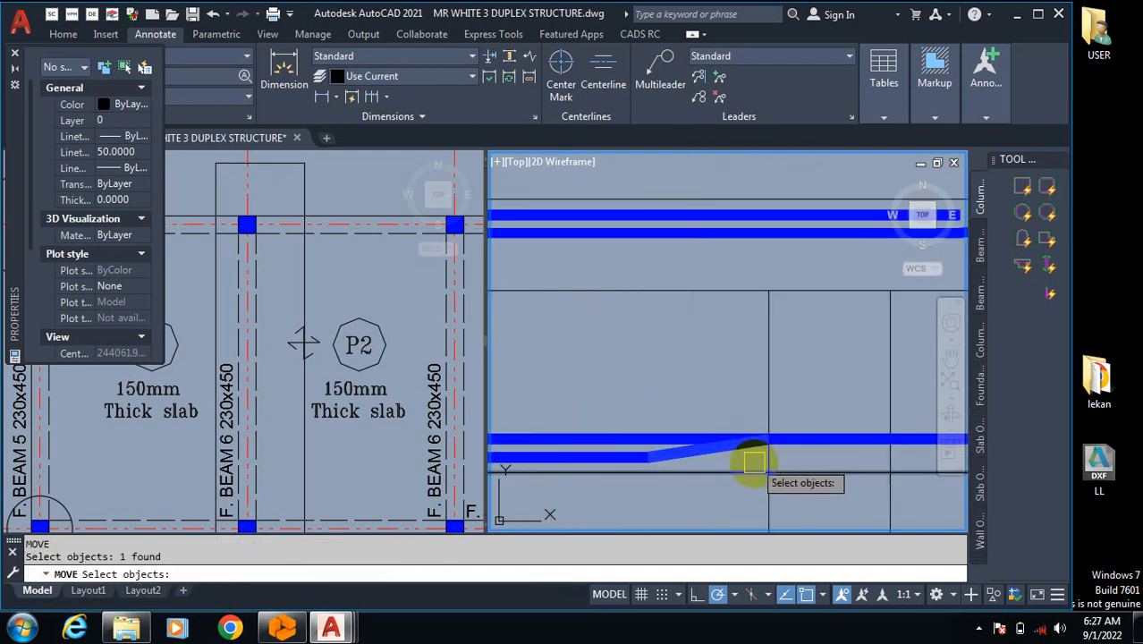
key(Return)
click(769, 438)
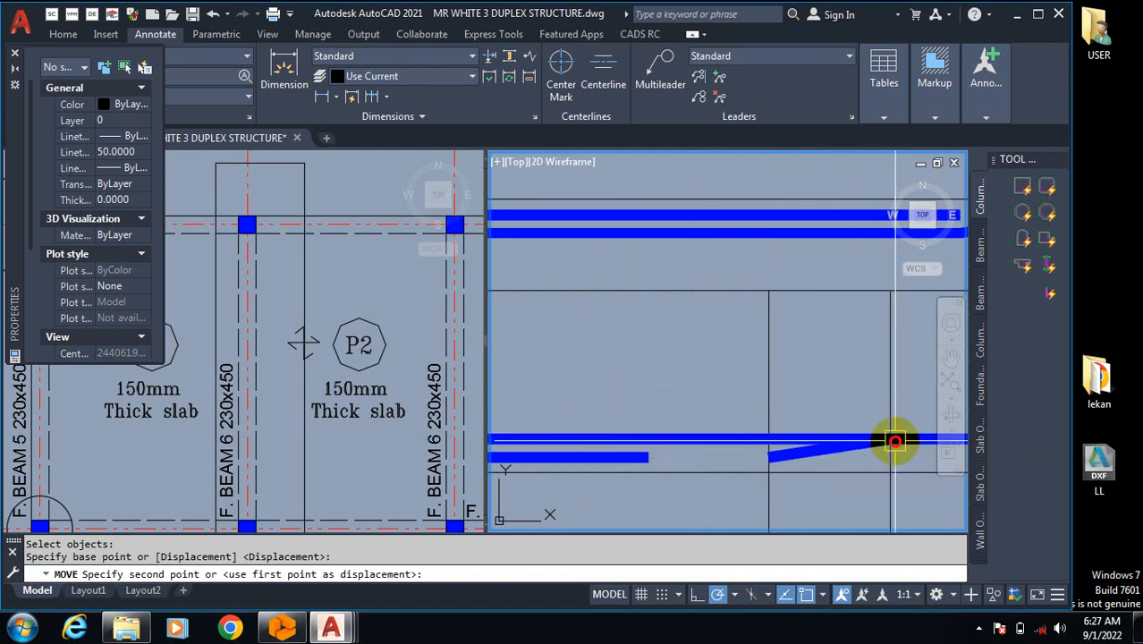
key(Escape)
Step: Fillet the lower lapped bar with the moved crank segment so they join at the 800 guide line
text(f)
key(Return)
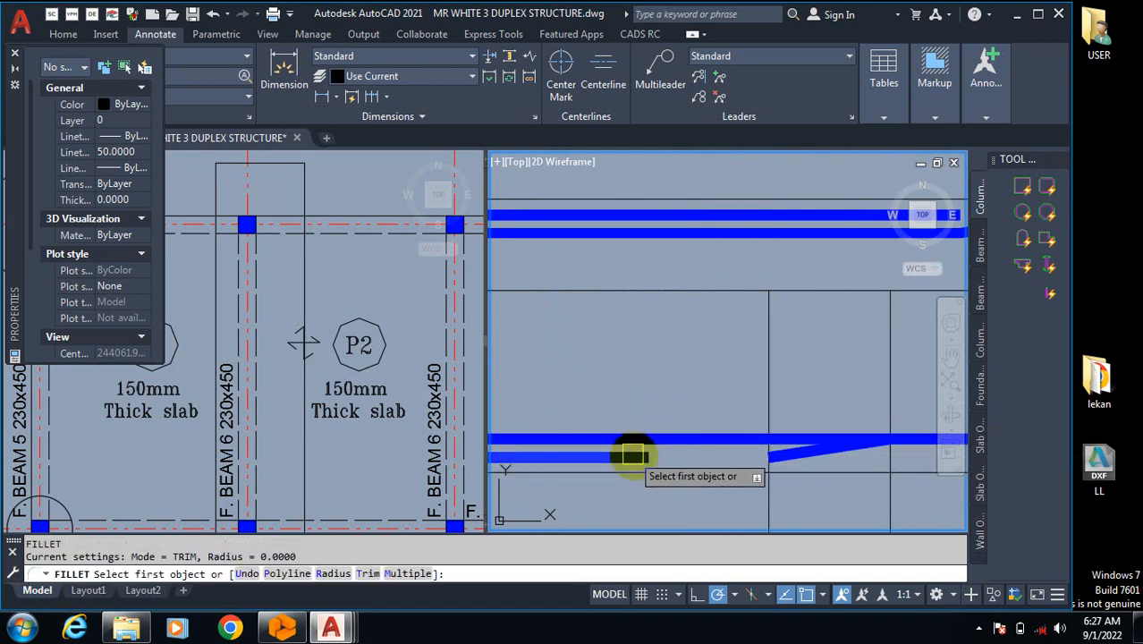
click(633, 459)
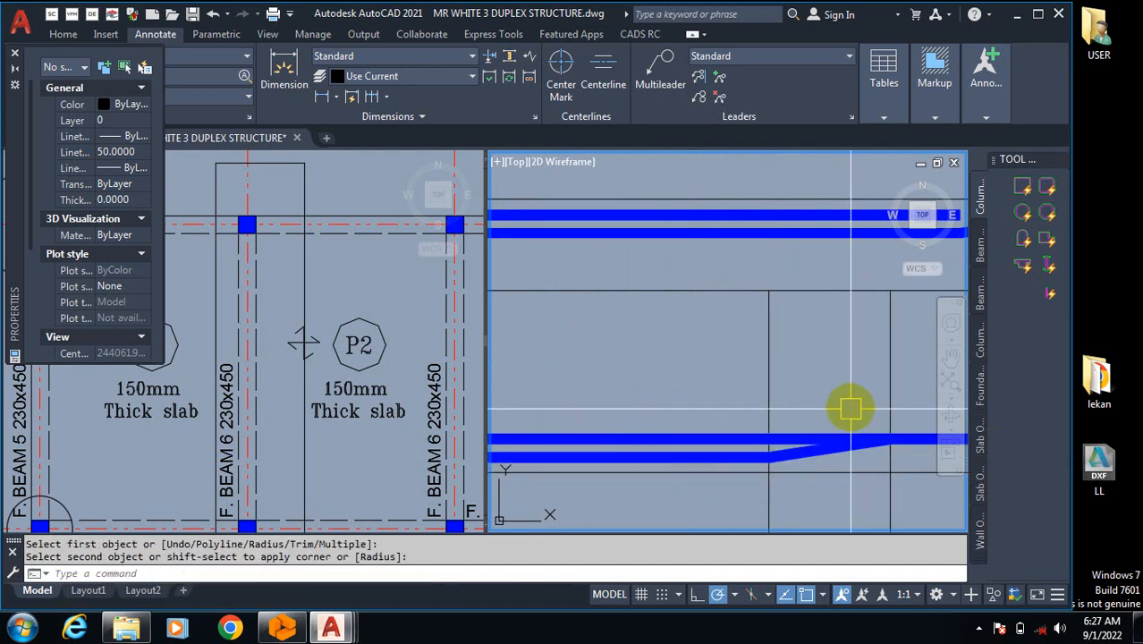
Step: Trim the upper bottom bar between the two guide lines so it ends at the 800 line
text(tr)
key(Return)
scroll(806, 433, up, 2)
click(802, 434)
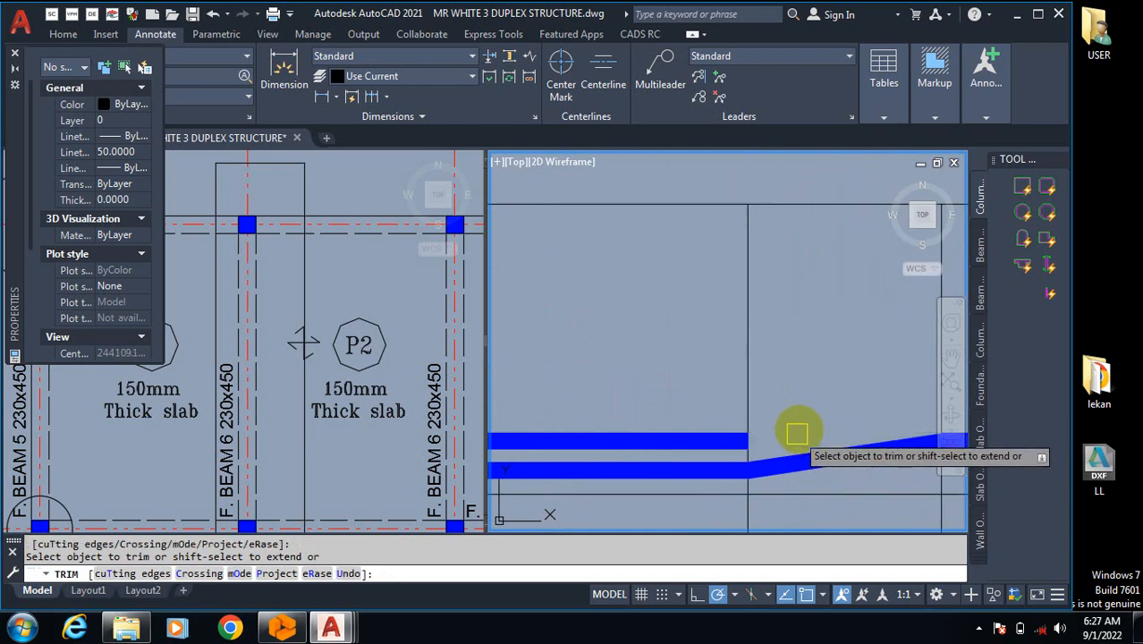
scroll(837, 386, down, 6)
key(Escape)
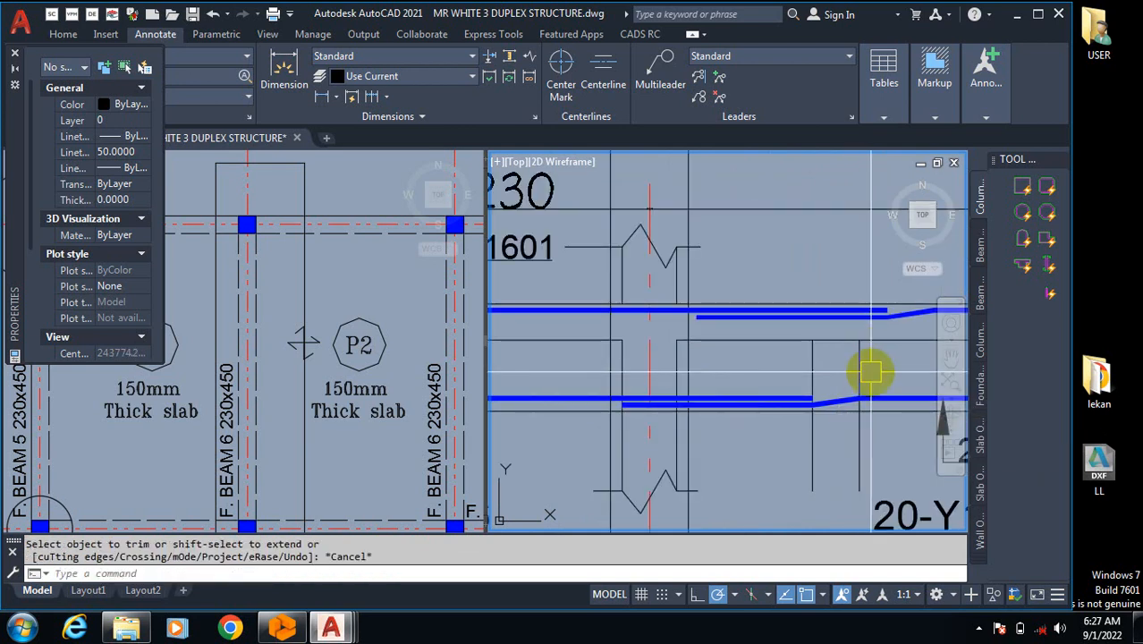
Step: Erase the two vertical guide lines beside the middle column's bottom lap
text(e)
key(Return)
click(871, 372)
click(778, 372)
Step: Check the bottom lap length with a temporary linear dimension from the middle column's left face to the upper bar's end, and erase it
scroll(689, 401, up, 4)
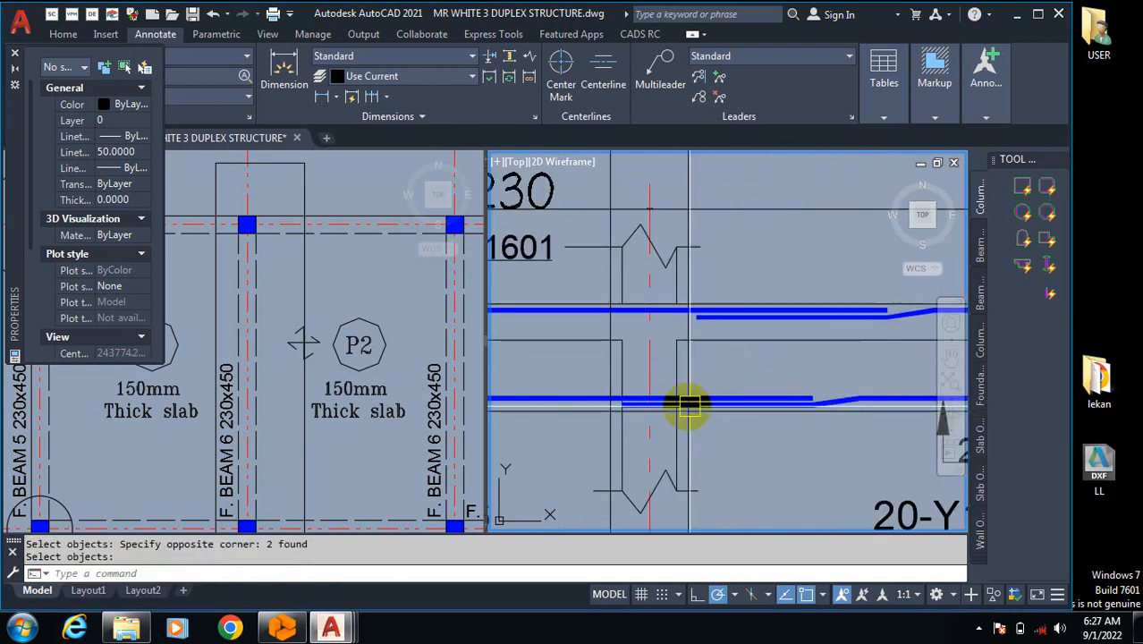
text(DIMLI)
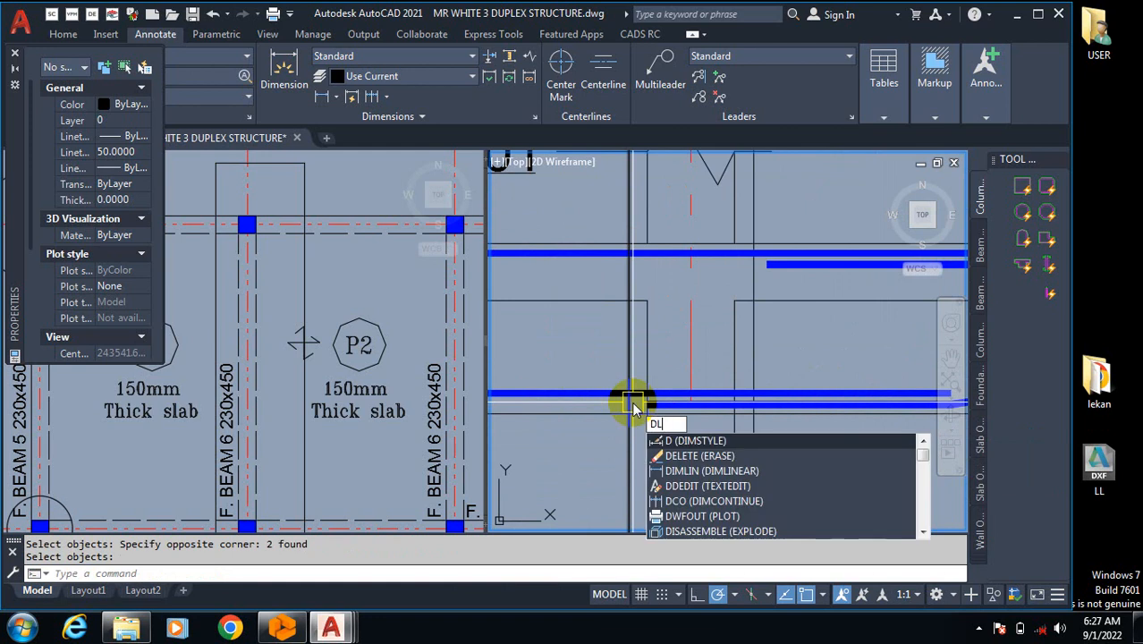
key(Return)
click(646, 396)
scroll(617, 447, down, 3)
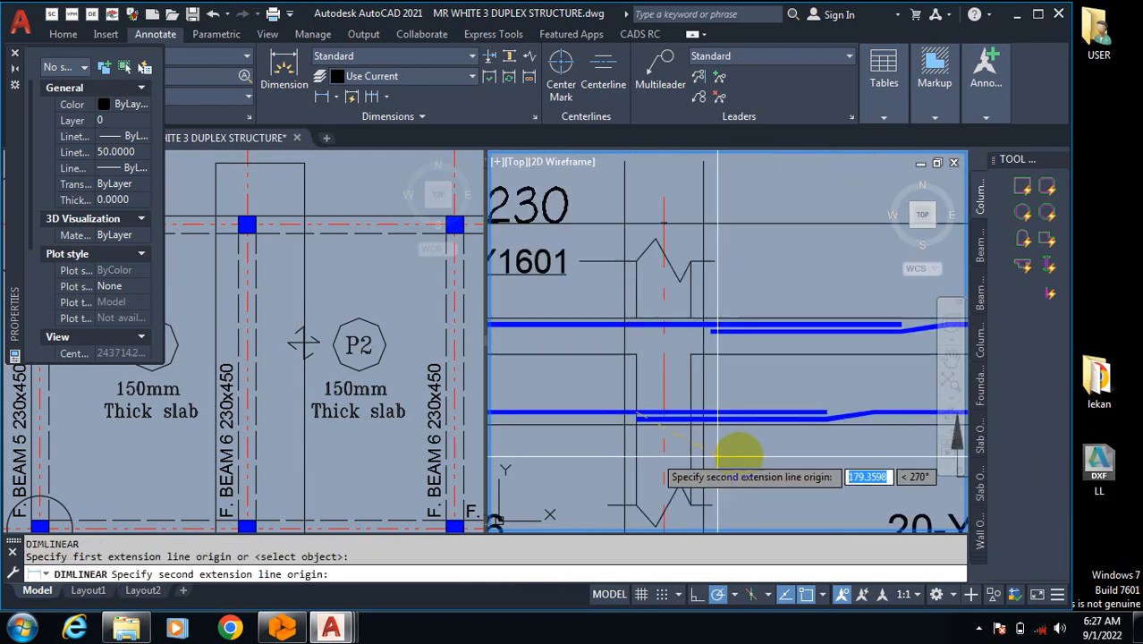
click(826, 413)
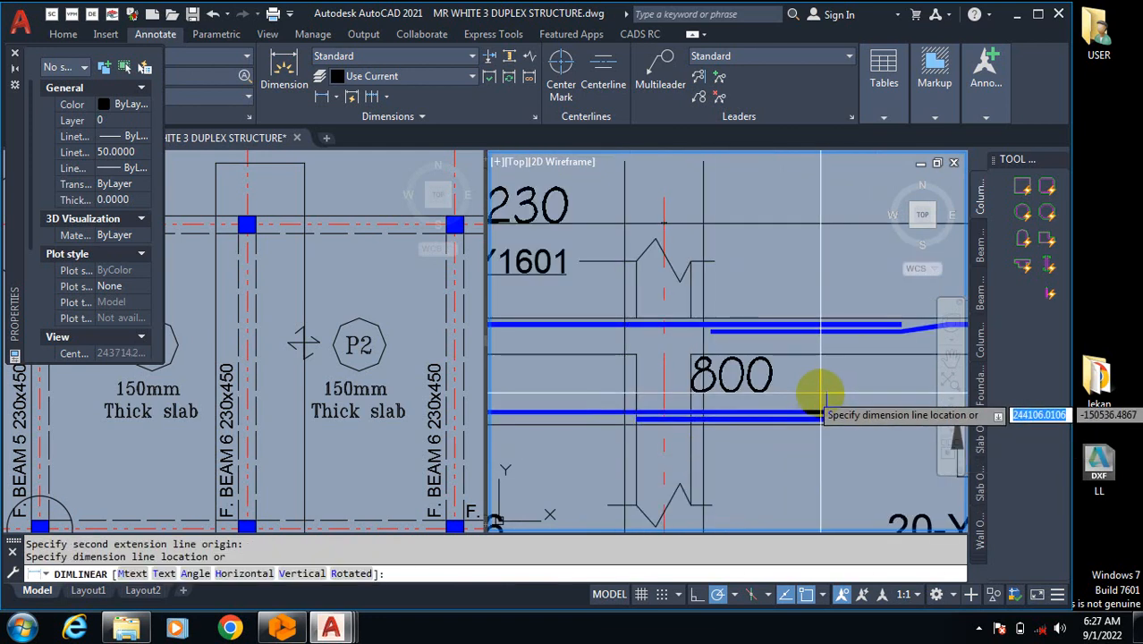
click(810, 374)
scroll(764, 376, down, 3)
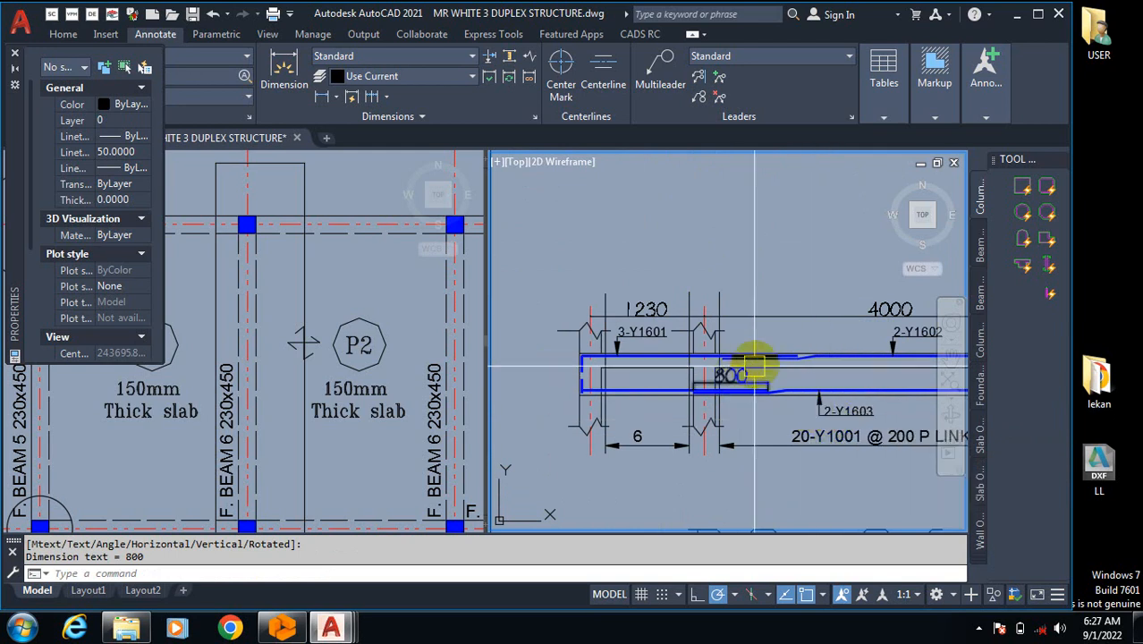
scroll(754, 365, up, 2)
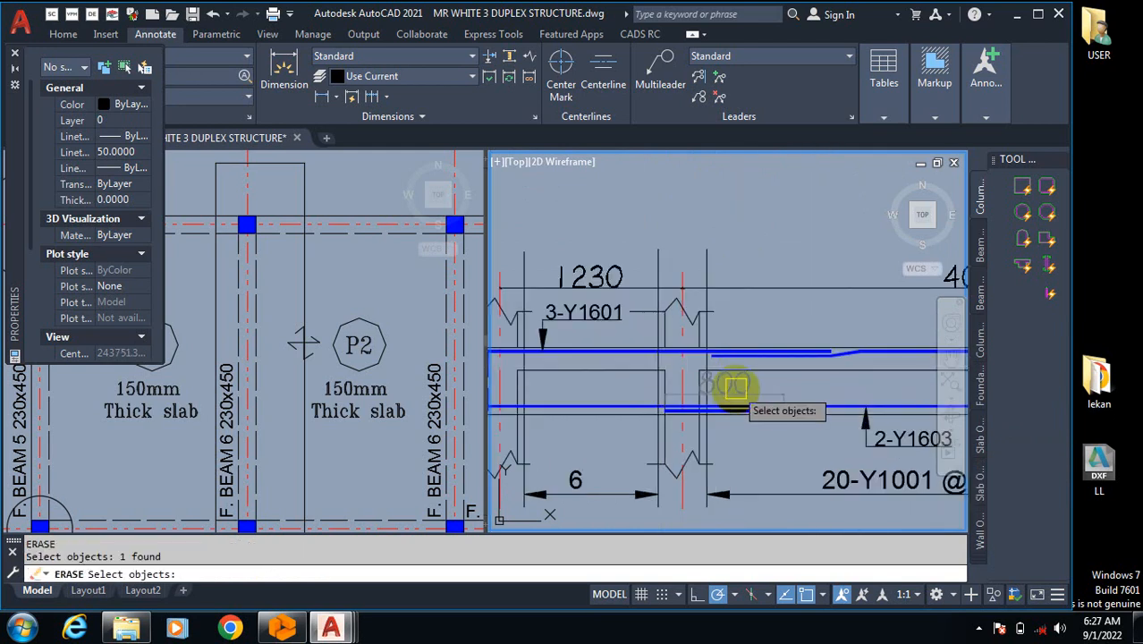
scroll(760, 402, down, 3)
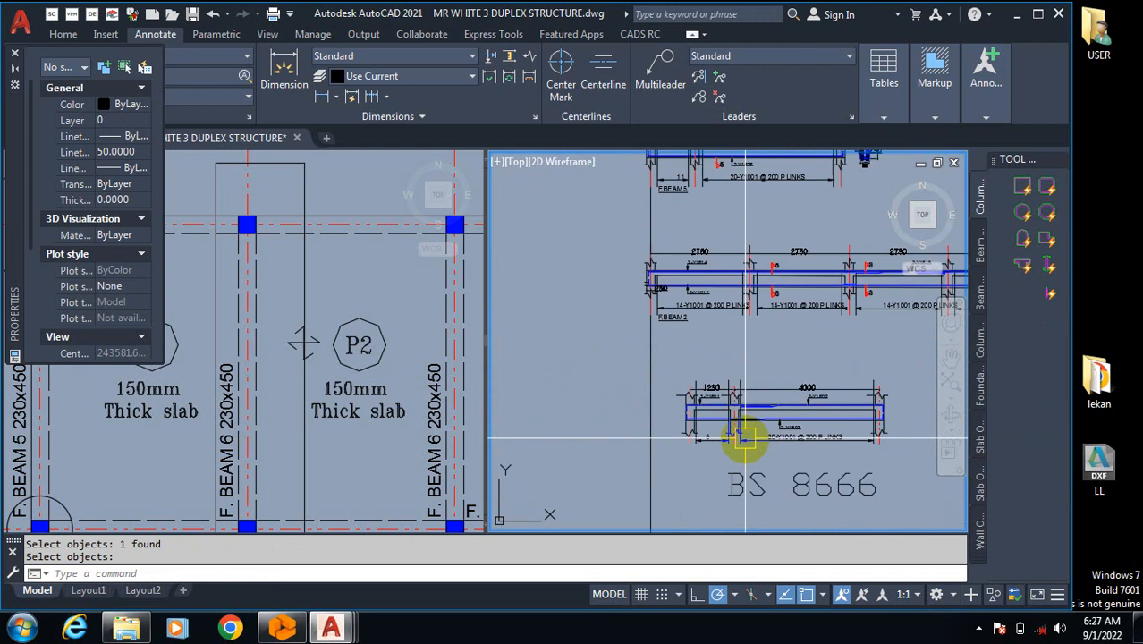
Step: Fillet the bottom bar with its vertical end leg at the left column to close the corner
scroll(740, 416, up, 3)
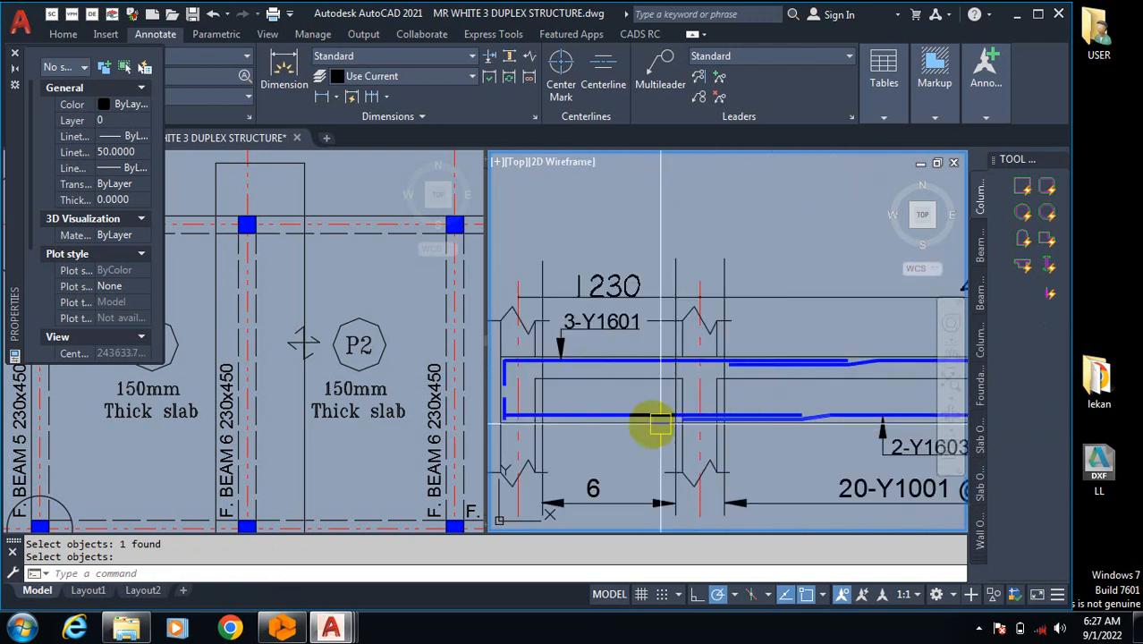
scroll(639, 412, down, 2)
scroll(537, 465, up, 3)
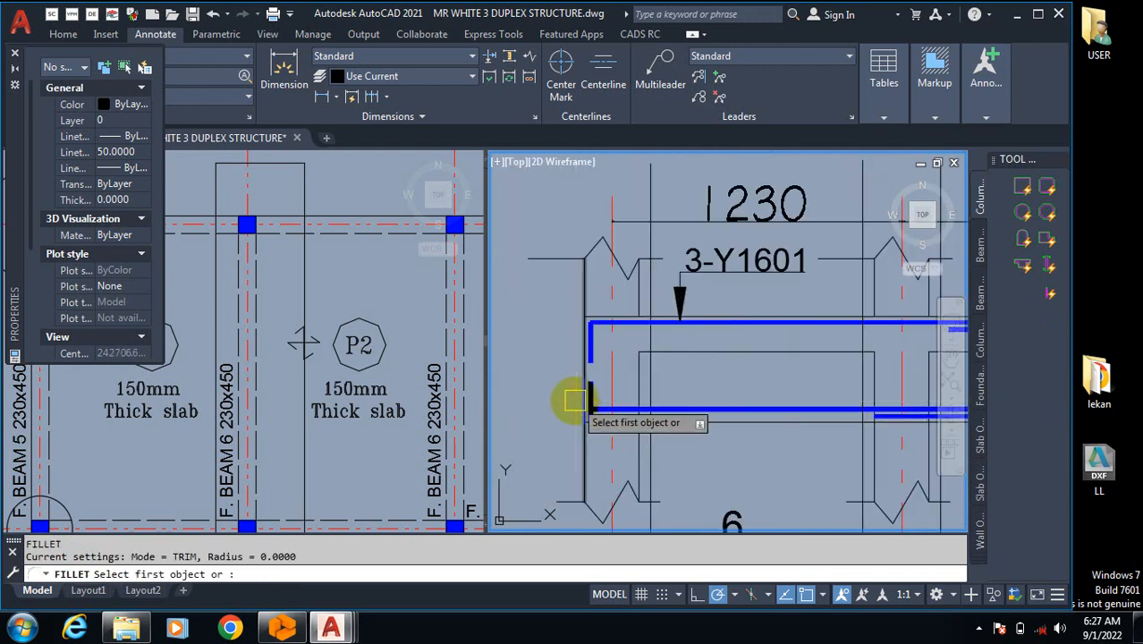
scroll(575, 402, up, 2)
click(612, 385)
click(595, 422)
scroll(573, 407, down, 3)
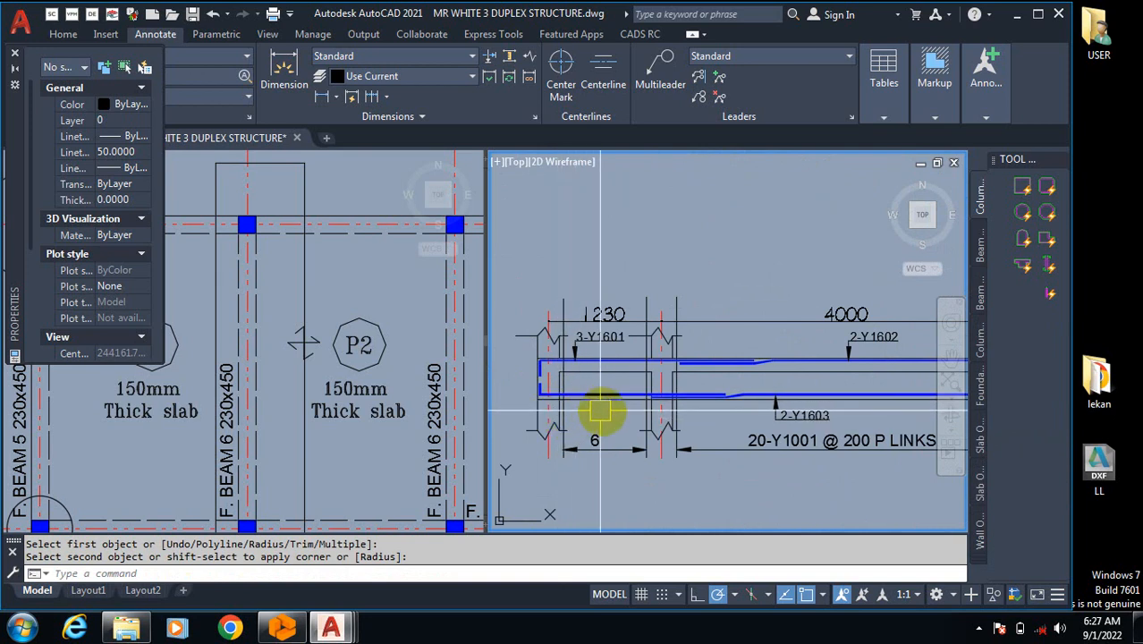
Step: Fillet the bottom bar with its vertical end leg at the right column to close the corner
scroll(729, 394, up, 2)
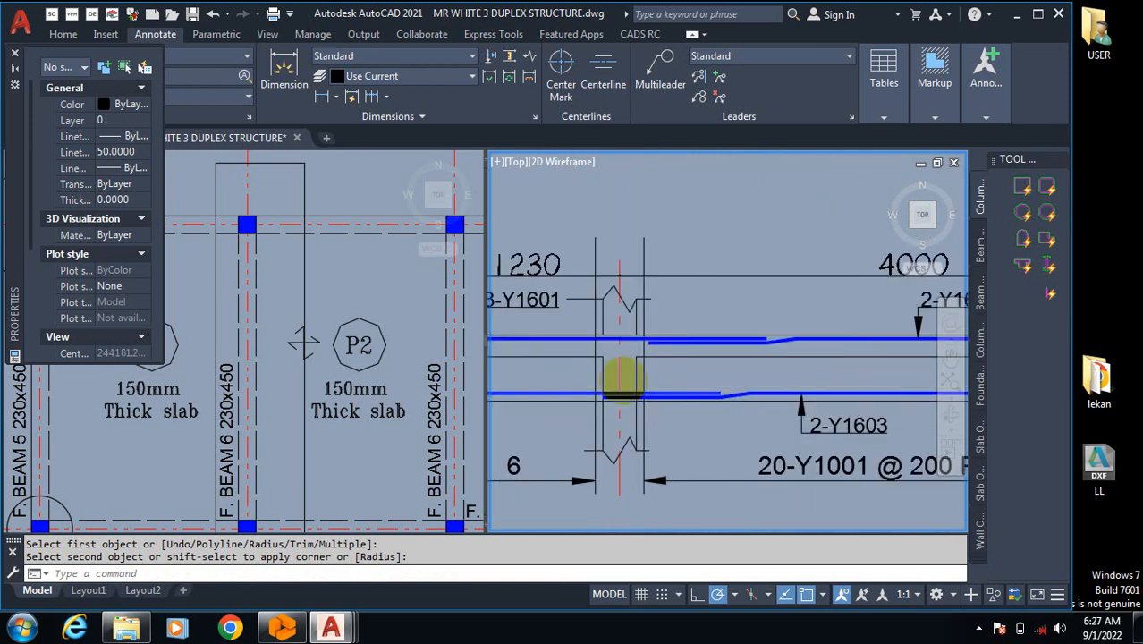
scroll(626, 402, down, 4)
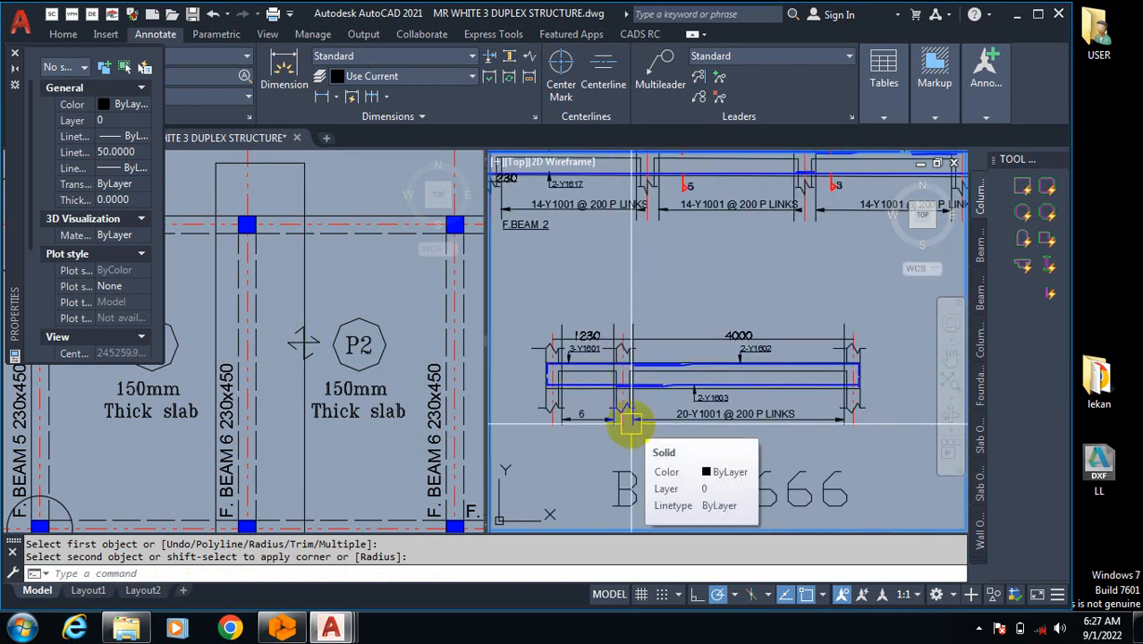
scroll(855, 386, up, 4)
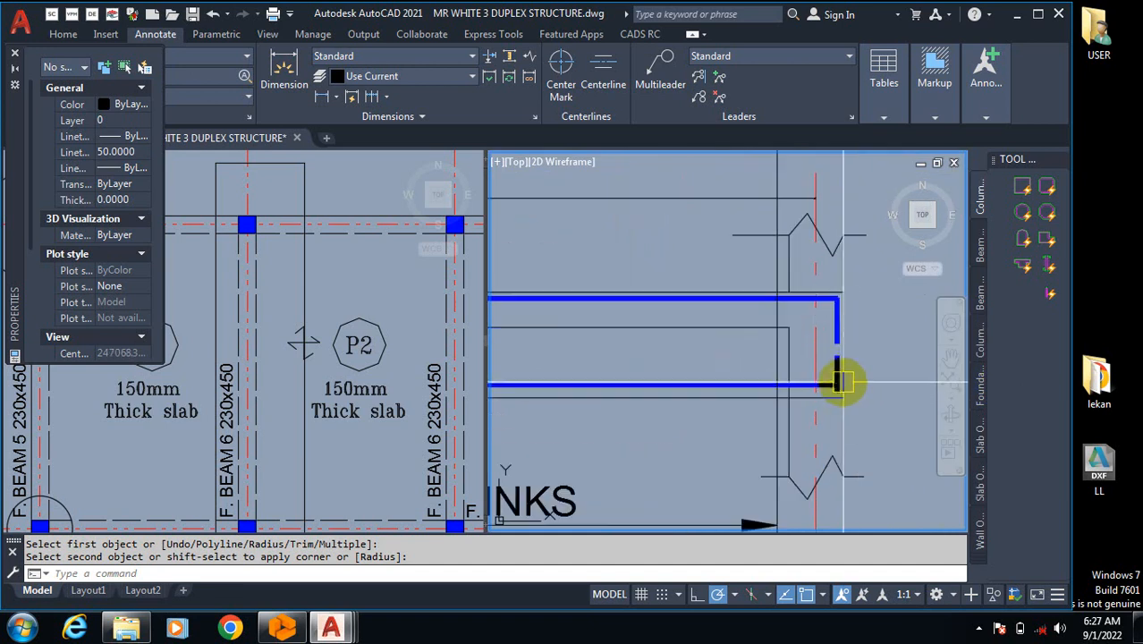
key(Escape)
key(Escape)
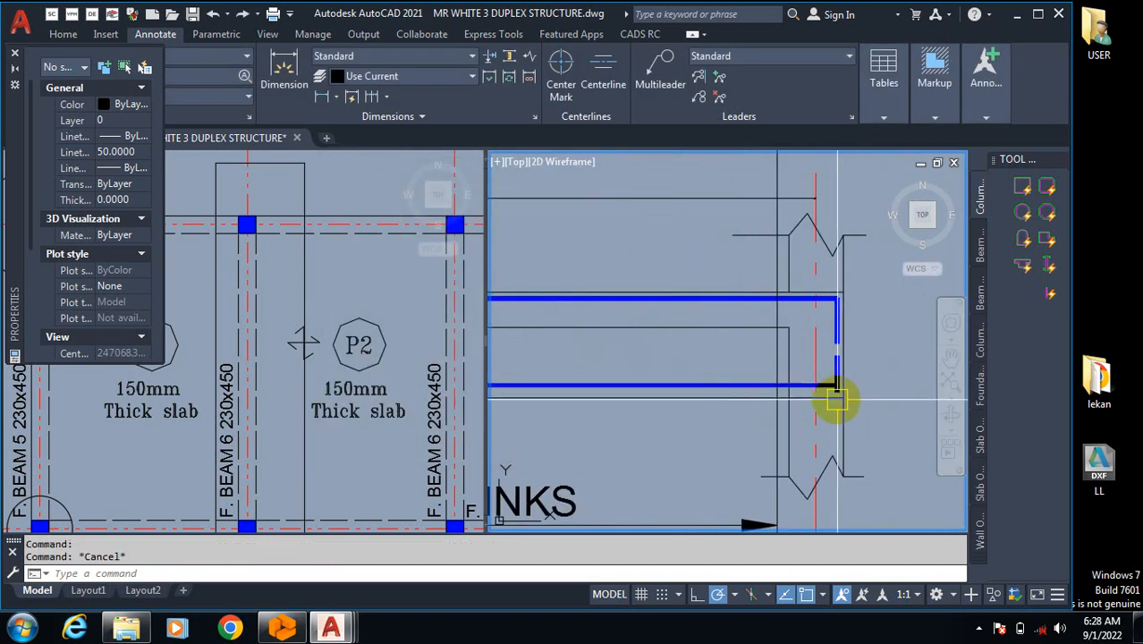
key(Return)
click(808, 389)
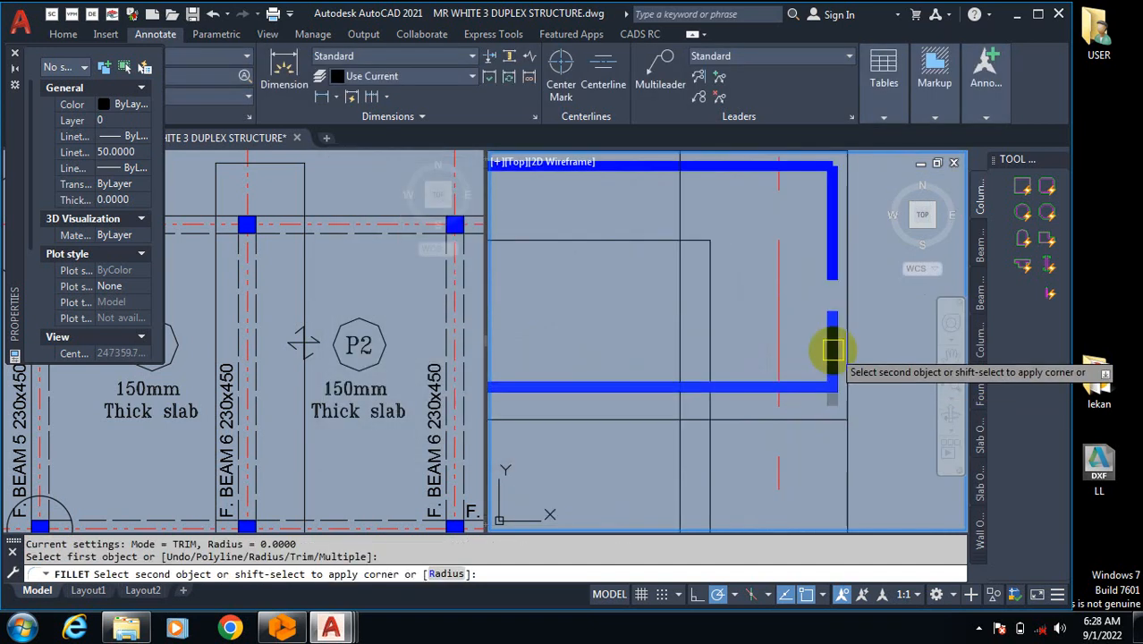
click(834, 351)
scroll(898, 338, down, 2)
scroll(898, 338, down, 3)
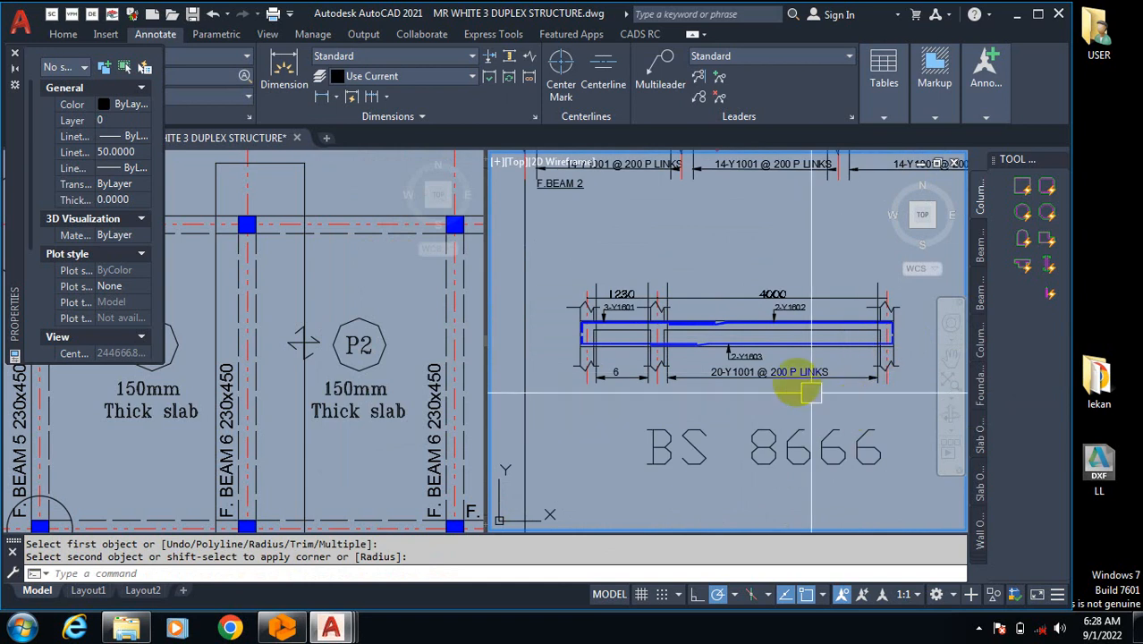
Step: Switch to ProtaDetails and examine the bar labels and lap lengths along the 1B6 - 1B7 - 1B8 - 1B9 beam elevation for comparison
scroll(715, 339, up, 3)
scroll(765, 401, up, 1)
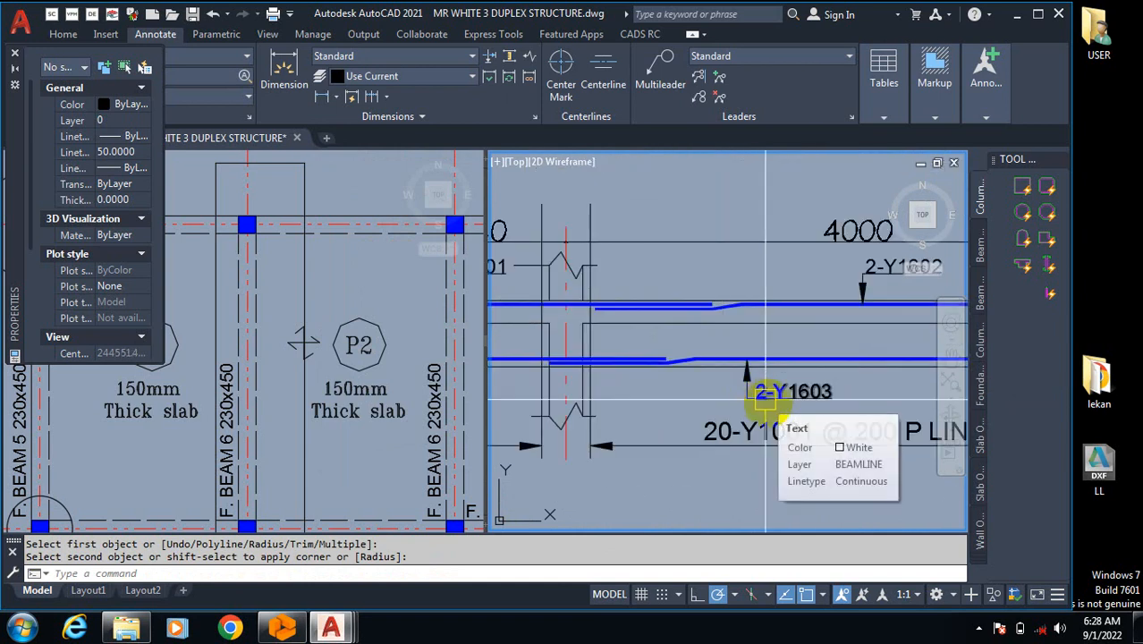
scroll(769, 393, down, 3)
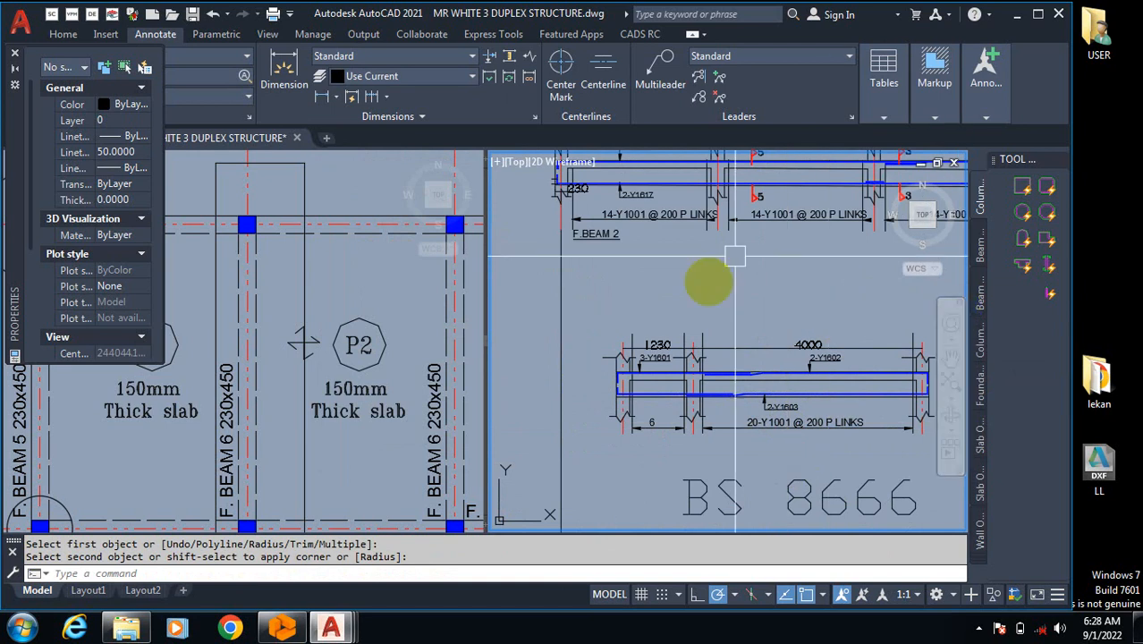
click(287, 620)
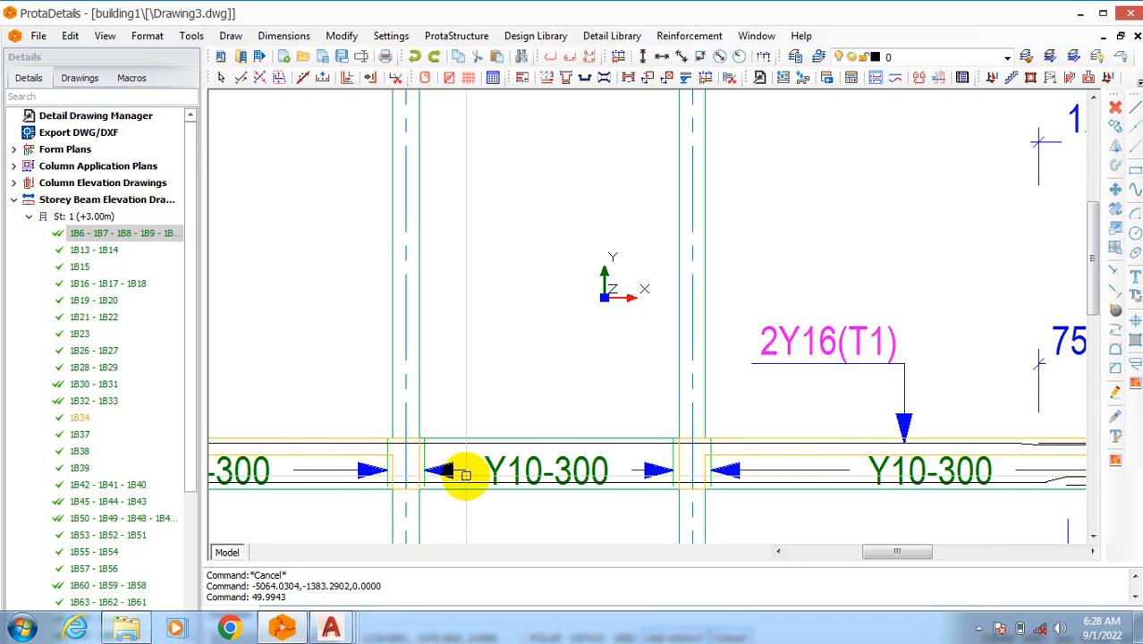
scroll(650, 252, down, 2)
scroll(650, 251, down, 2)
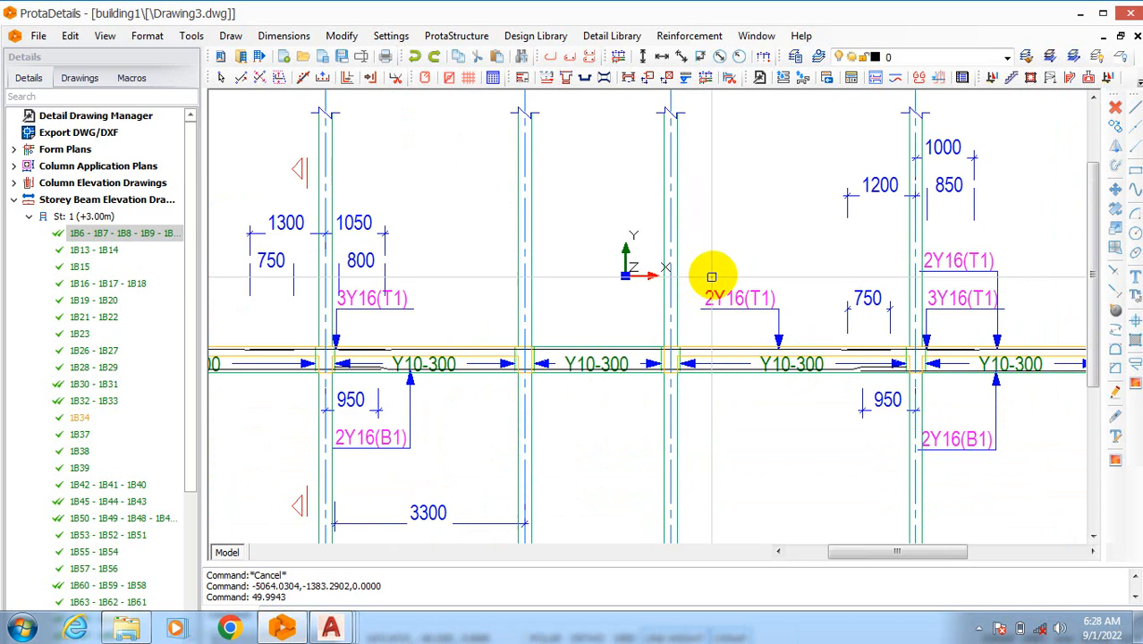
scroll(710, 275, down, 2)
scroll(523, 344, up, 3)
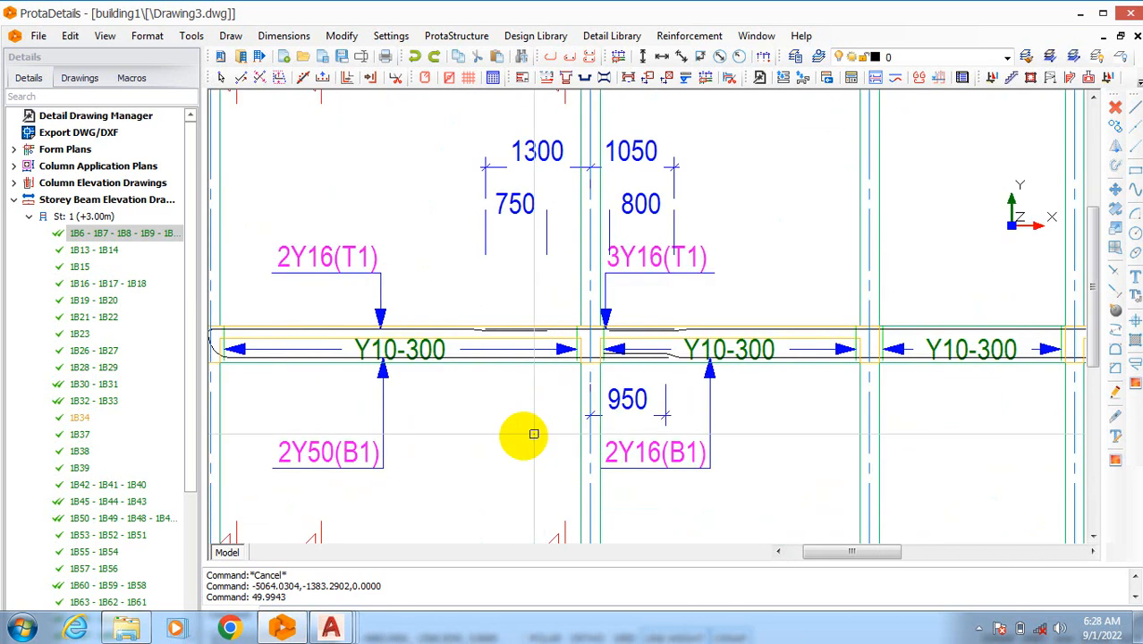
scroll(383, 416, down, 2)
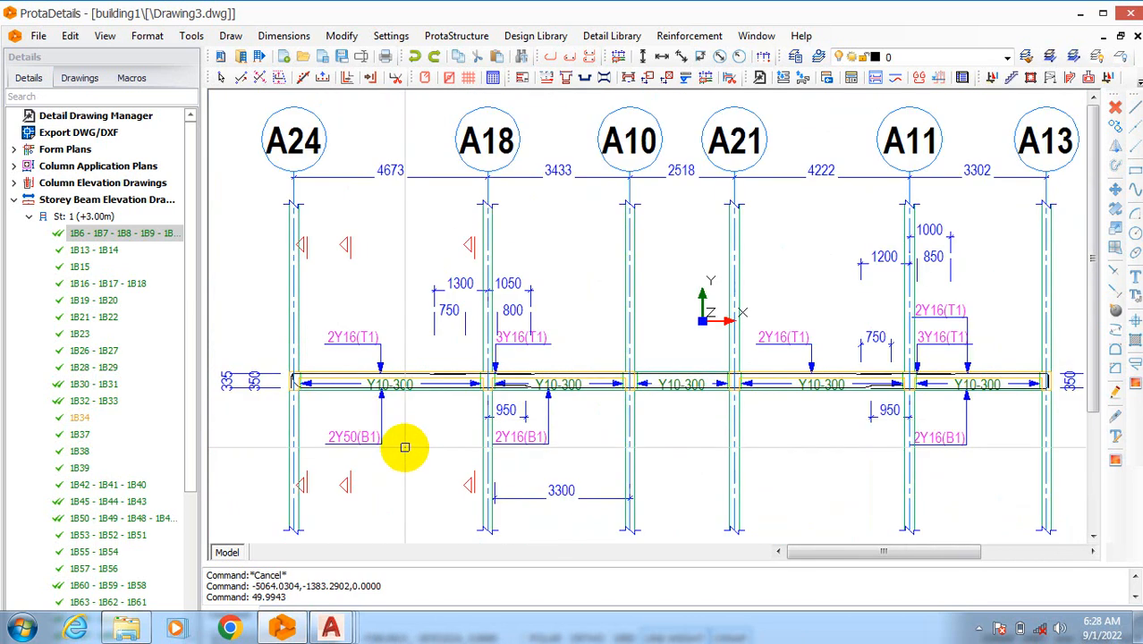
scroll(511, 400, up, 2)
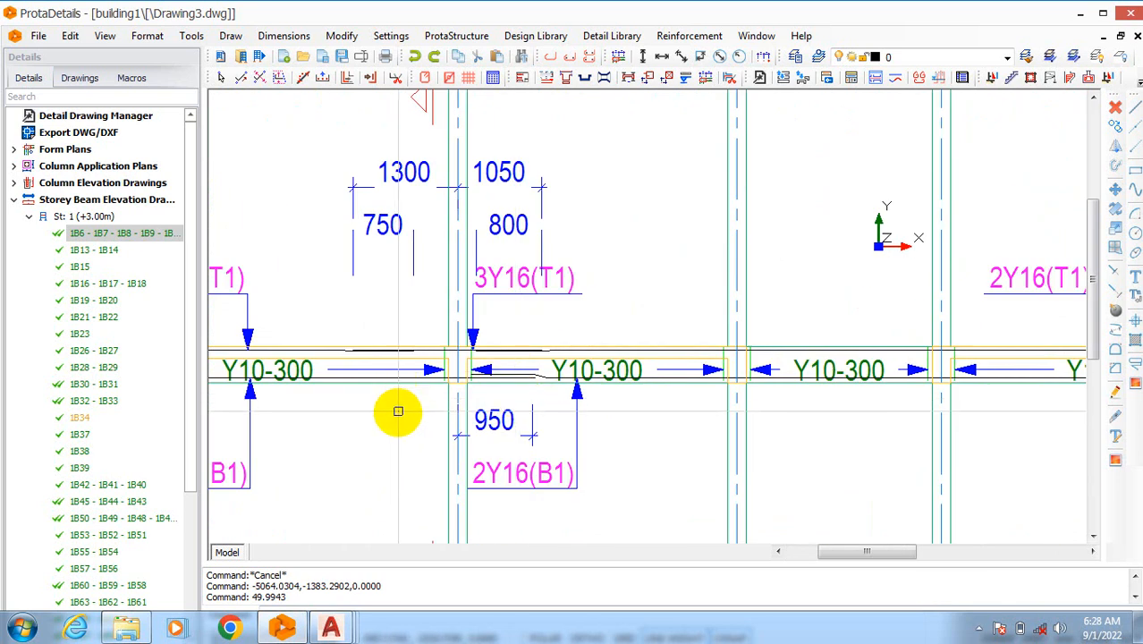
scroll(380, 413, down, 2)
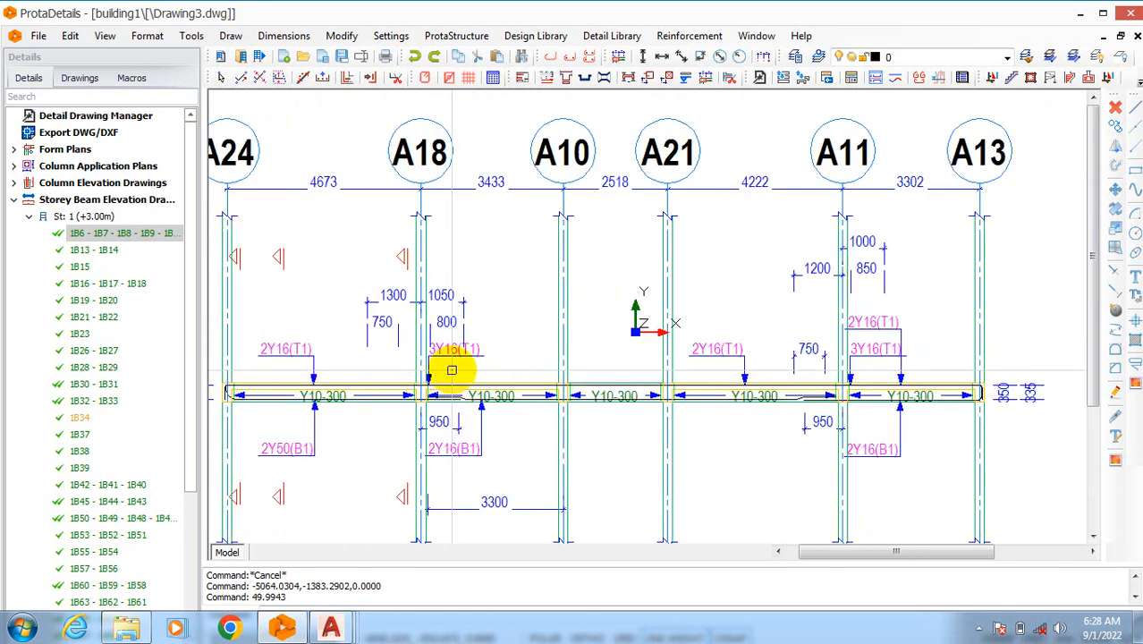
scroll(608, 313, down, 2)
scroll(479, 329, up, 3)
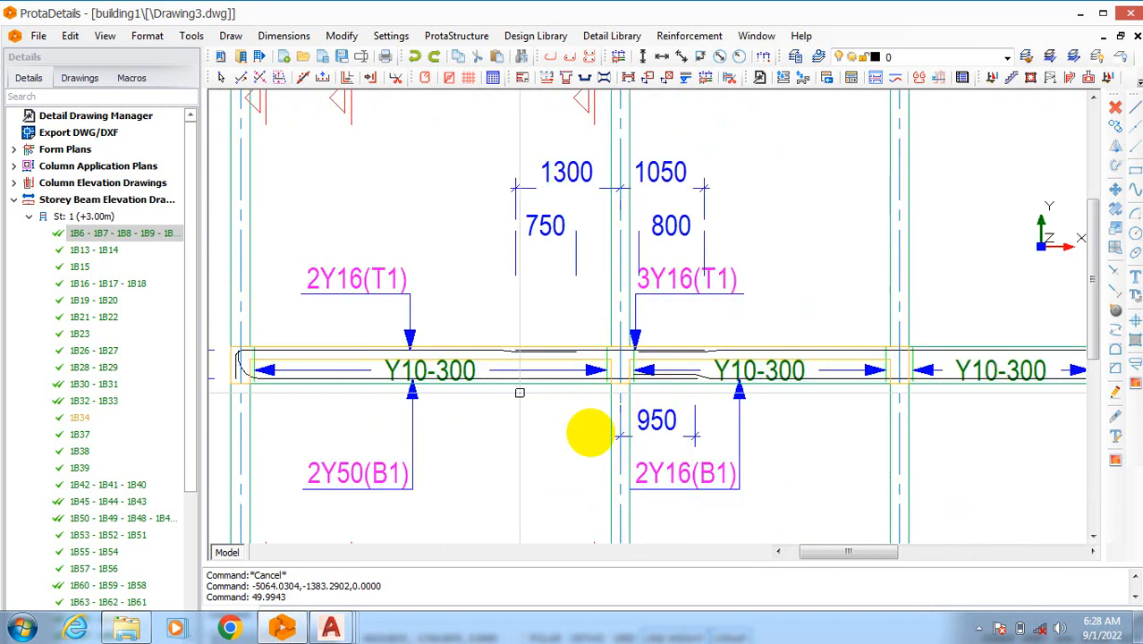
Step: Compare the bottom bar laps and their lengths beside columns A18 and A11 along the storey beam elevation
scroll(682, 398, up, 2)
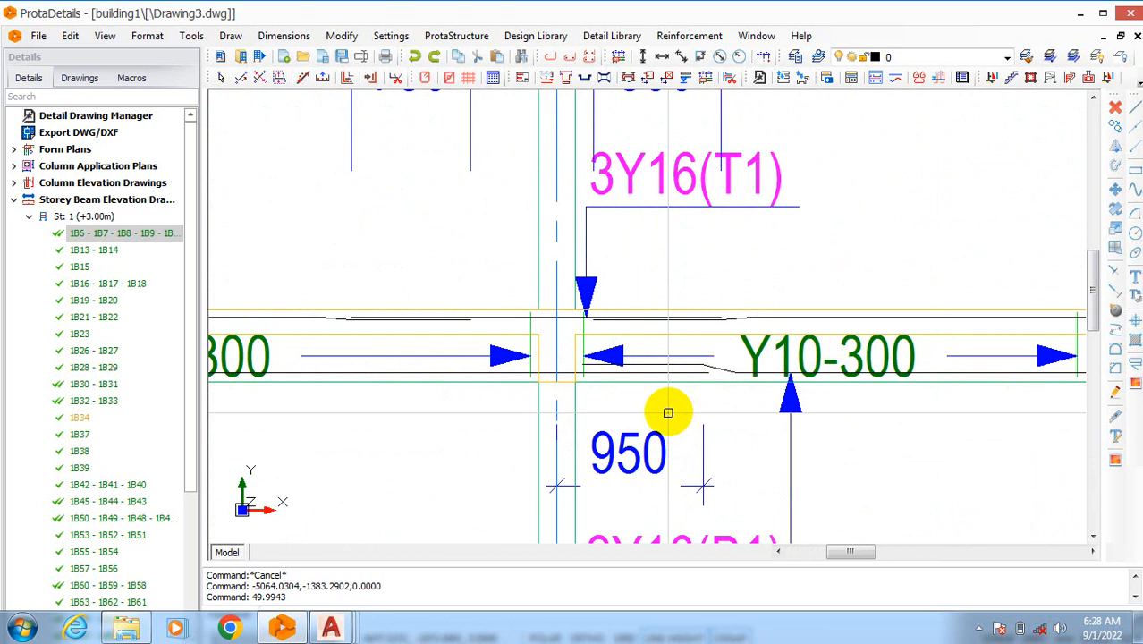
scroll(561, 367, down, 3)
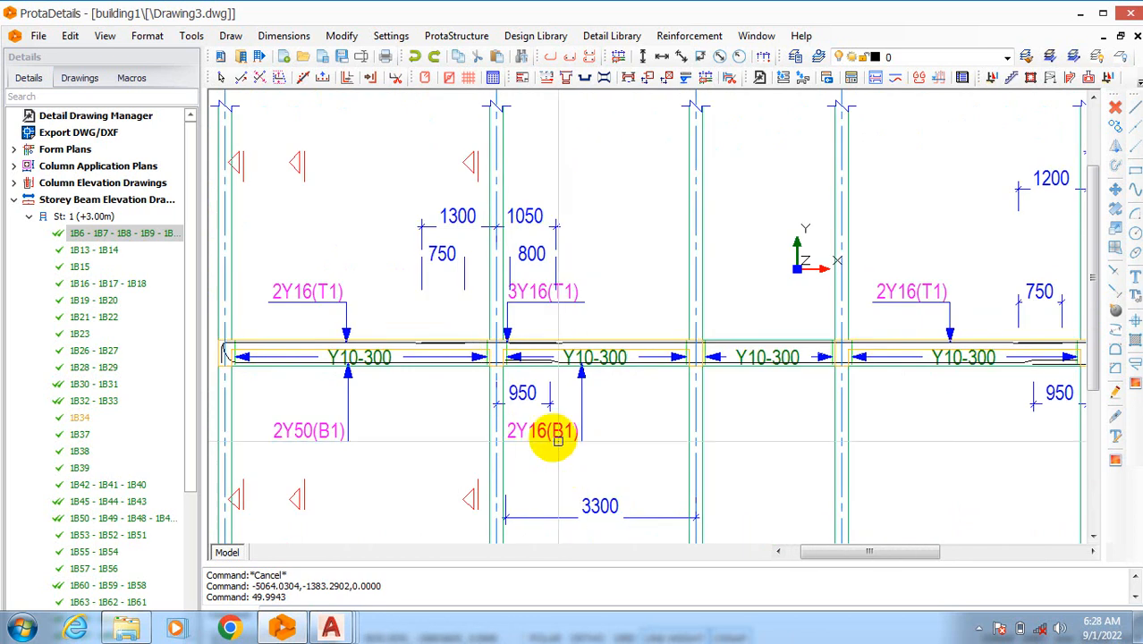
scroll(669, 442, down, 2)
scroll(809, 389, up, 5)
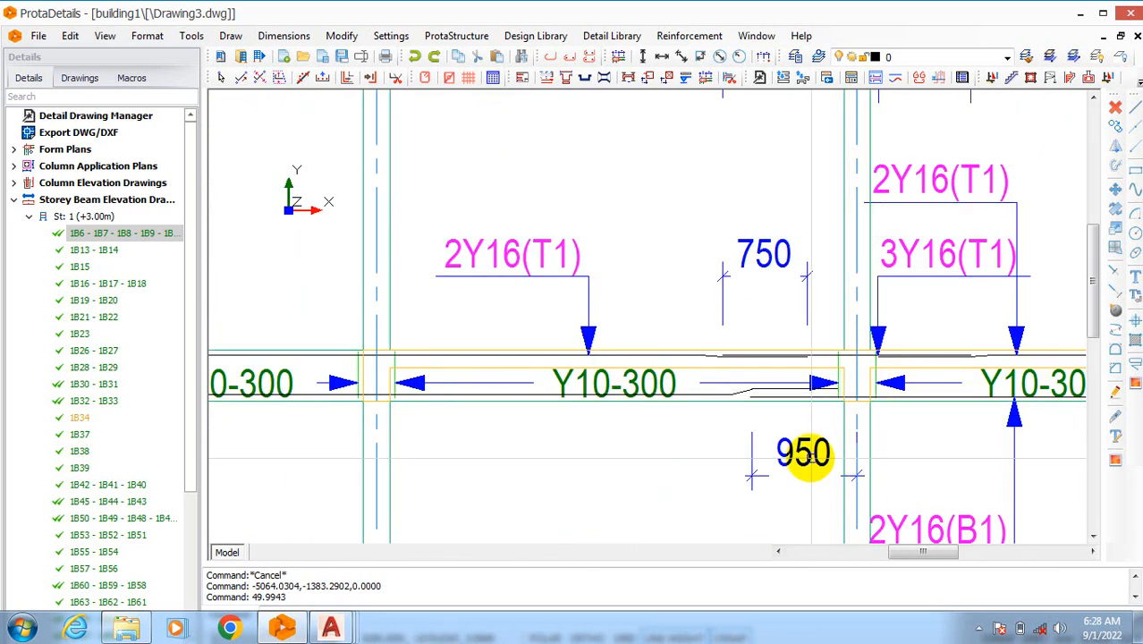
scroll(819, 467, down, 3)
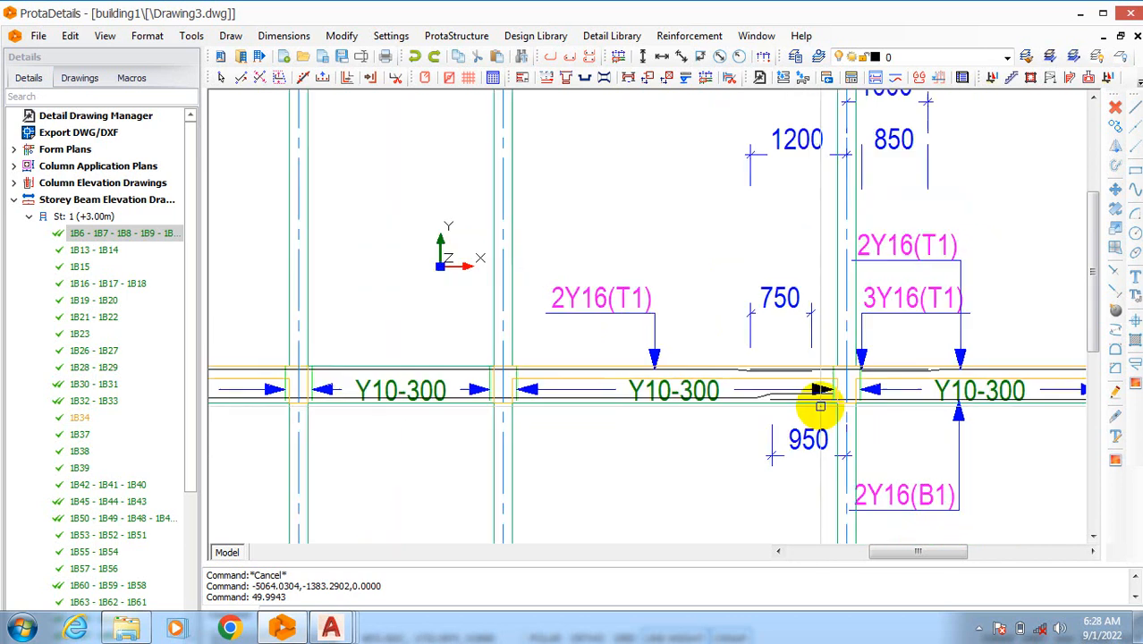
scroll(871, 374, up, 3)
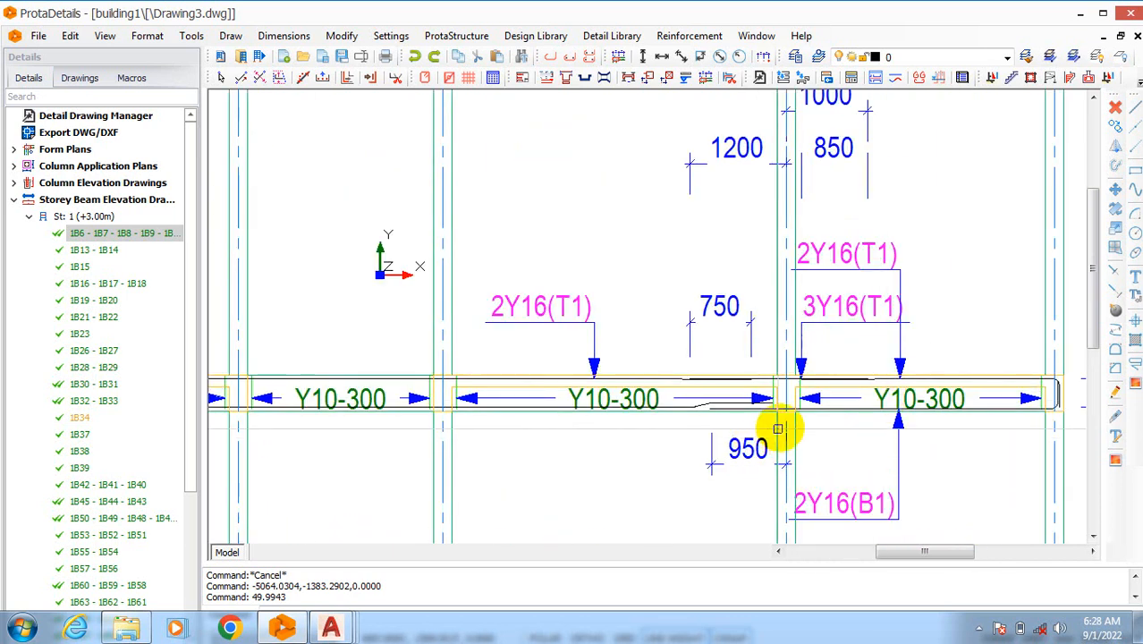
scroll(800, 467, down, 3)
scroll(561, 375, up, 3)
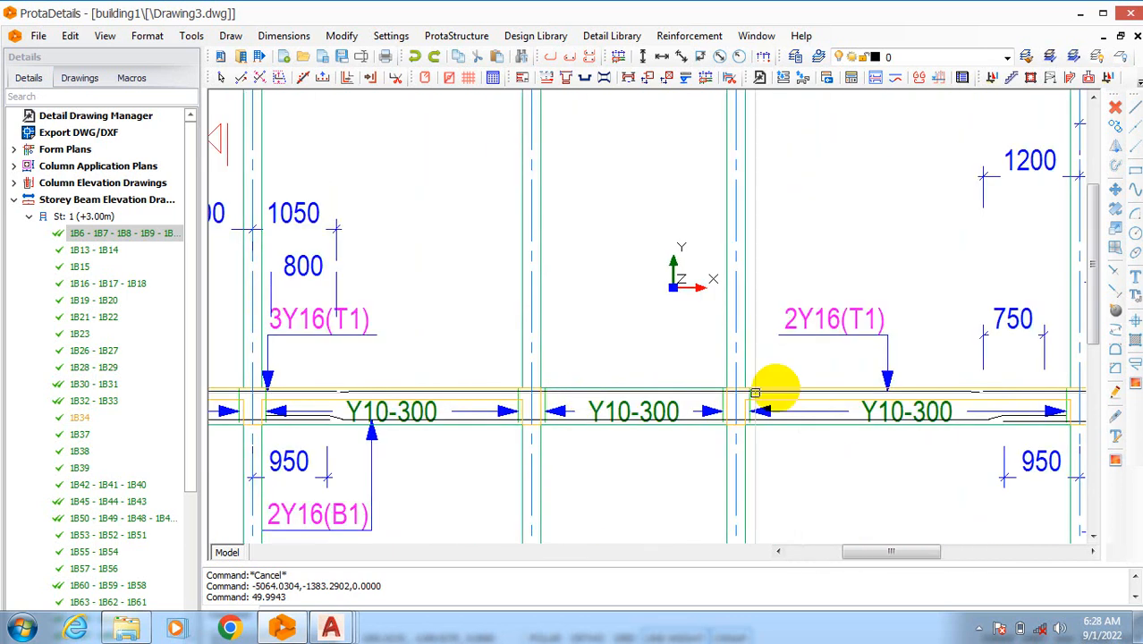
scroll(658, 417, down, 3)
scroll(549, 426, up, 3)
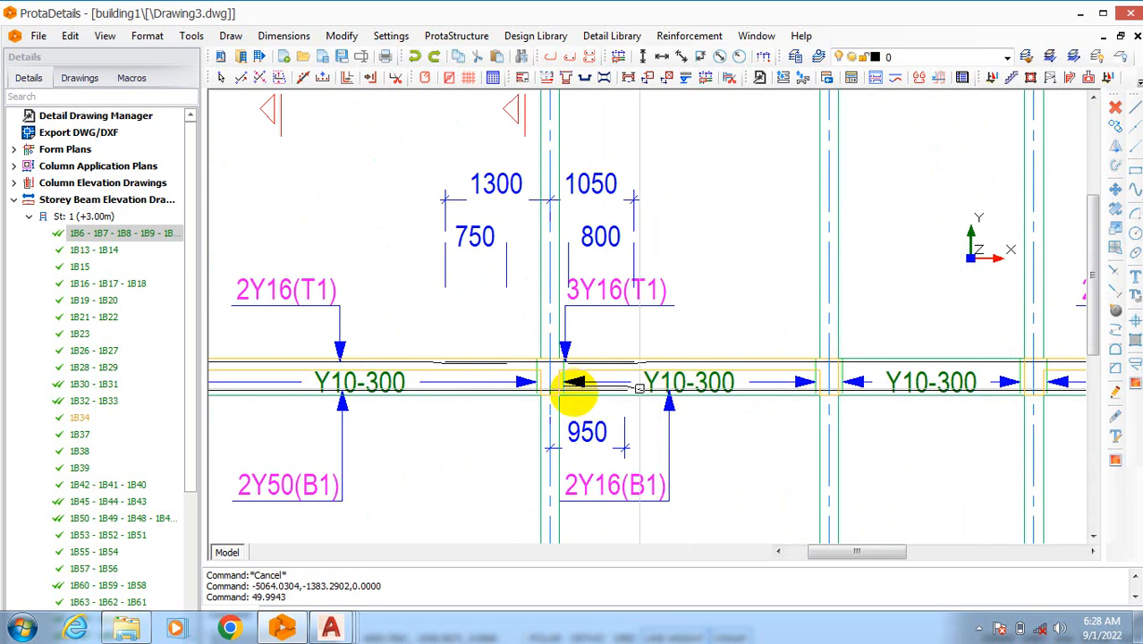
scroll(574, 387, up, 1)
scroll(522, 390, down, 3)
scroll(939, 389, up, 1)
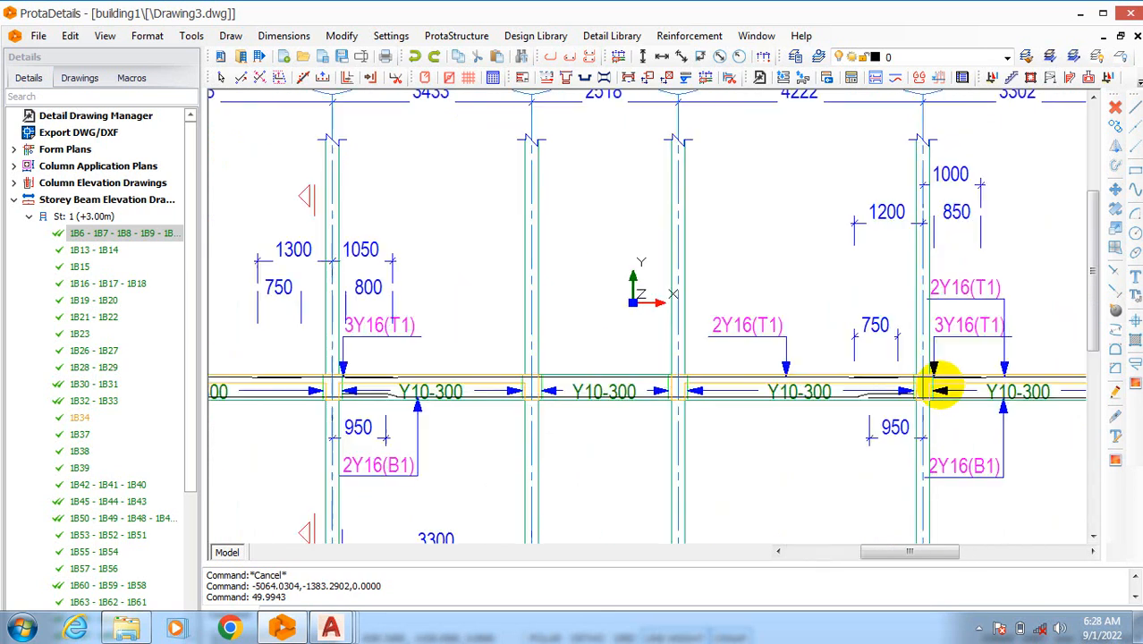
scroll(939, 389, up, 2)
scroll(841, 394, down, 1)
scroll(692, 425, down, 3)
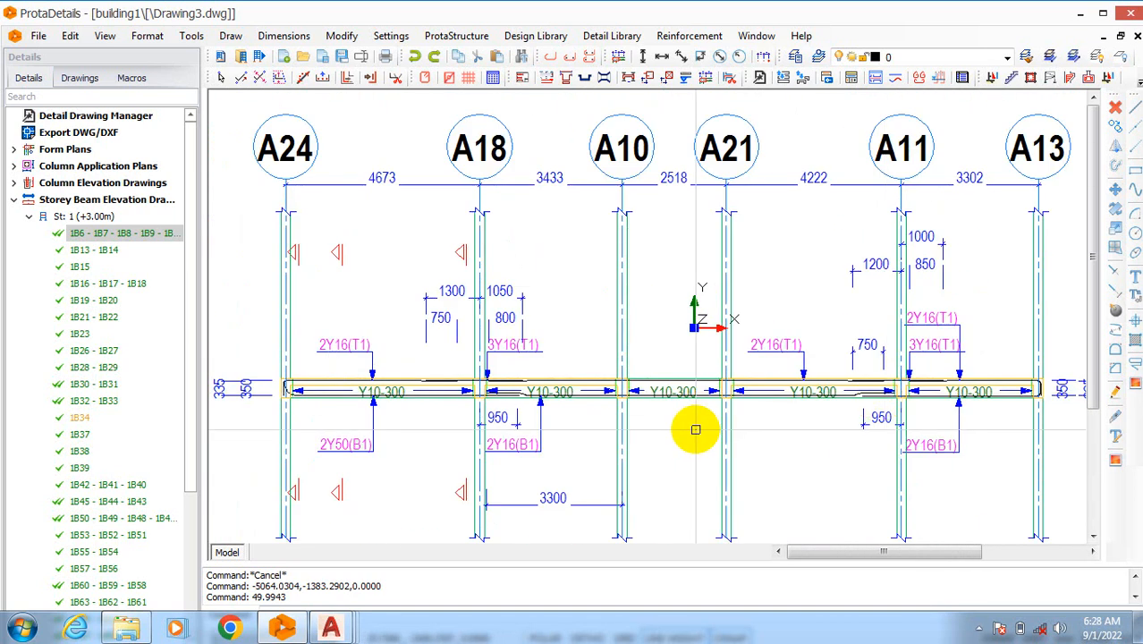
Step: Examine the overall bar arrangement between columns A24 and A13 and the bent bar ends with their leg dimensions at column A13
scroll(591, 394, down, 1)
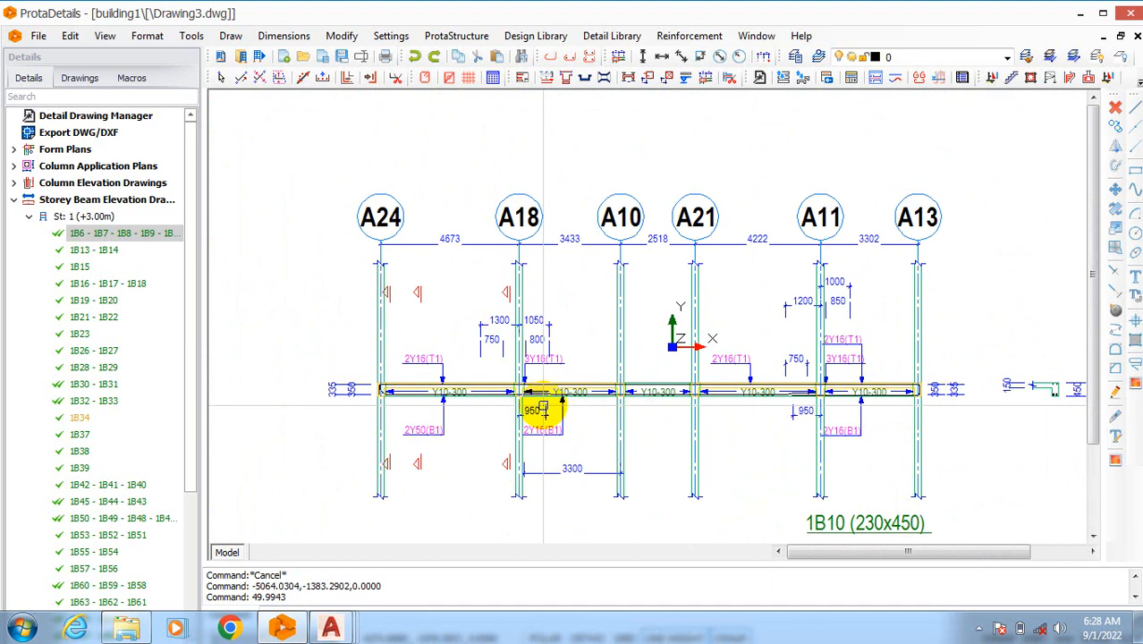
scroll(389, 352, up, 1)
scroll(391, 353, down, 1)
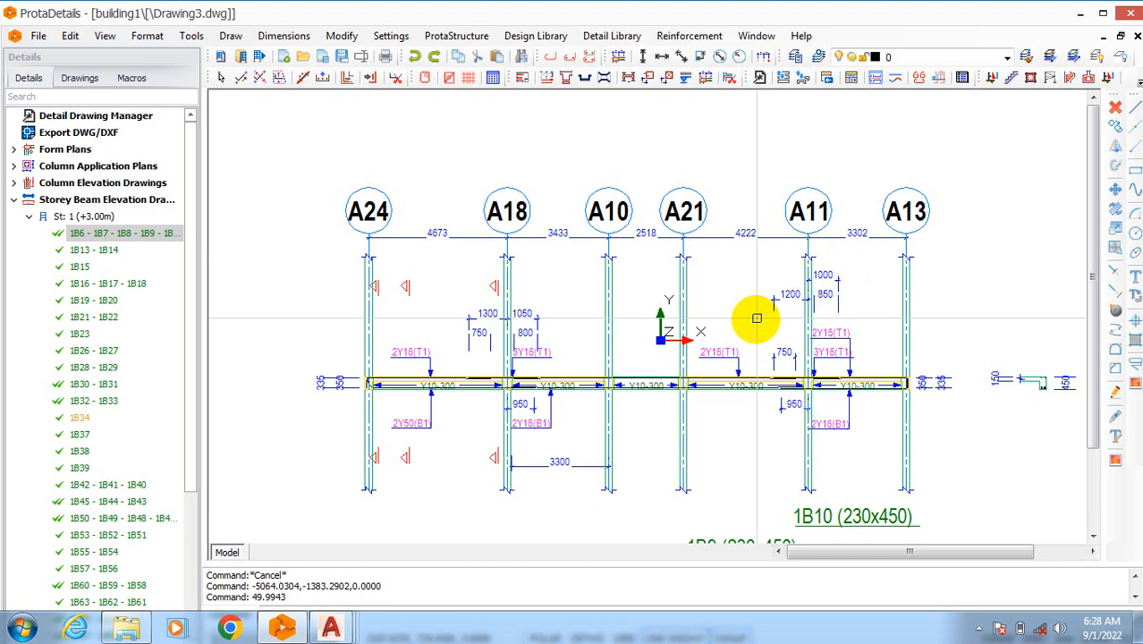
scroll(962, 389, up, 5)
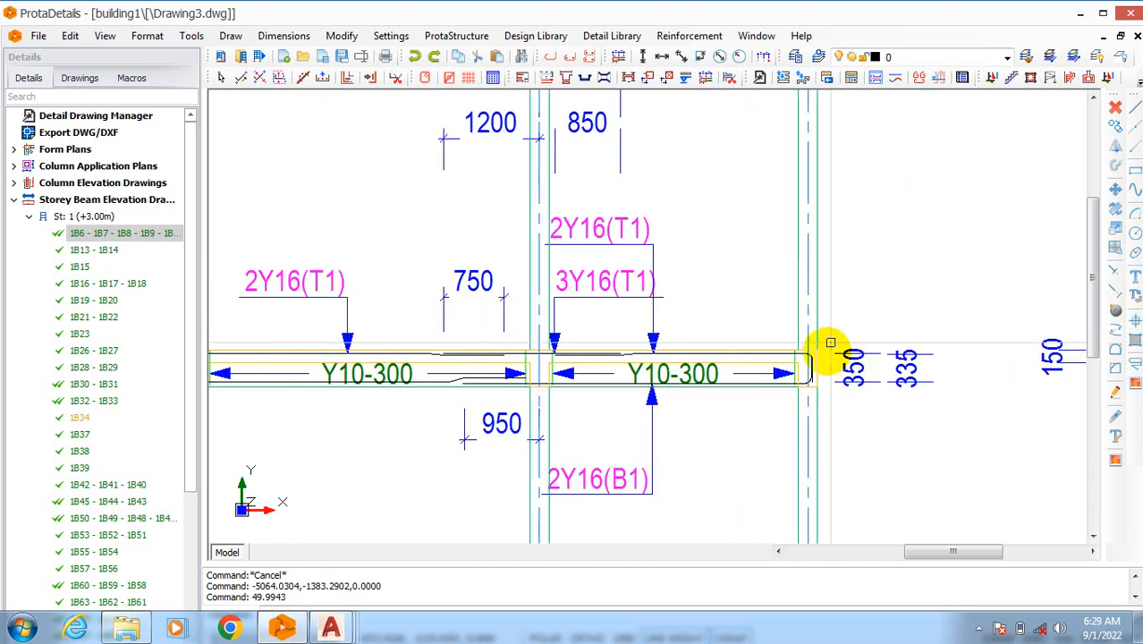
scroll(832, 349, down, 5)
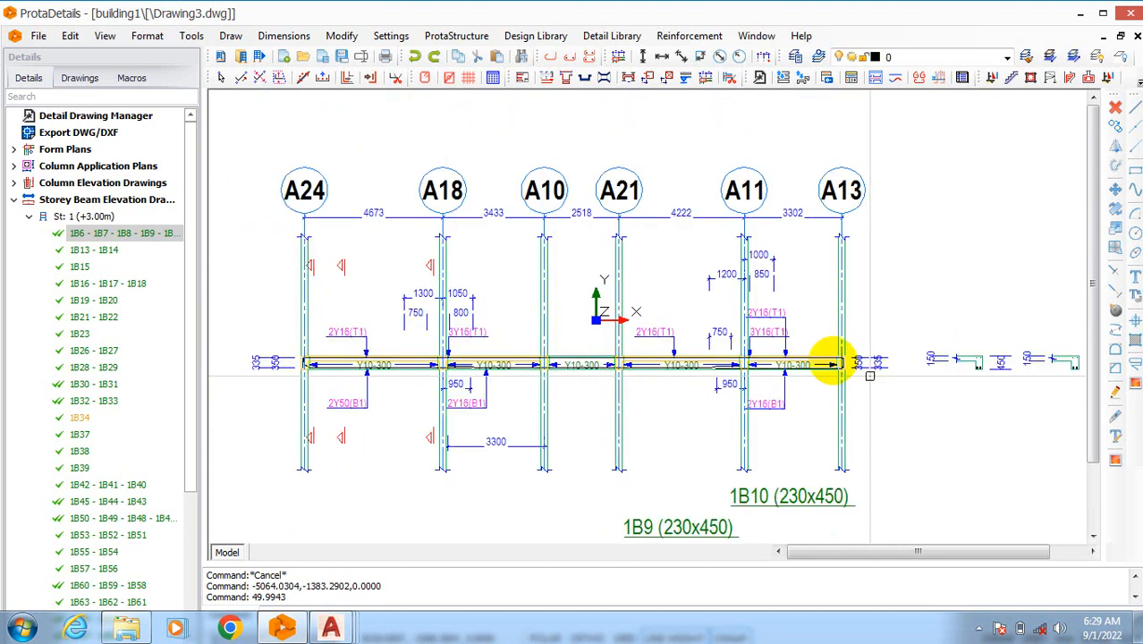
scroll(443, 234, up, 2)
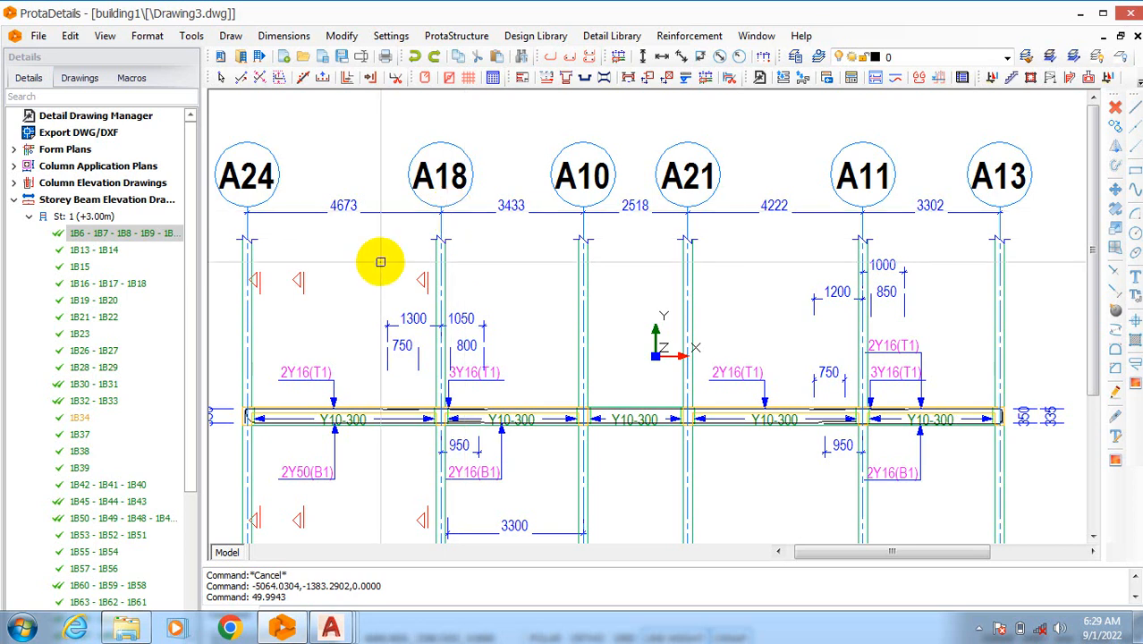
scroll(671, 358, down, 3)
scroll(840, 387, up, 3)
scroll(790, 380, up, 2)
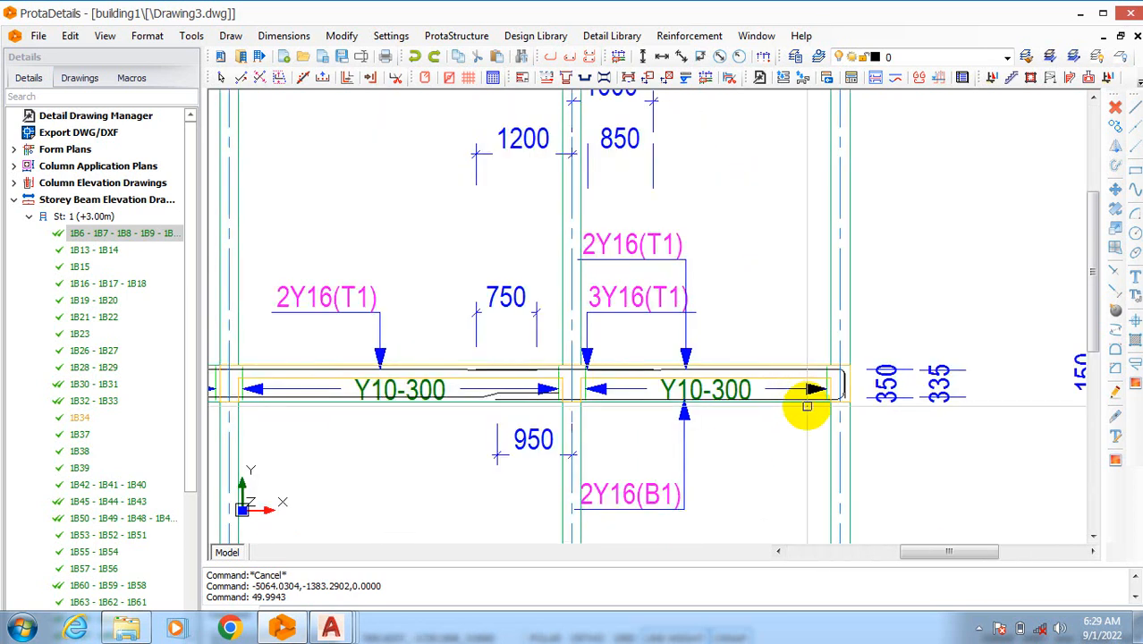
Step: Examine the top and bottom bars, laps and end anchorage along the storey beam elevation from axis A13 to A24
scroll(817, 464, up, 2)
scroll(858, 405, down, 2)
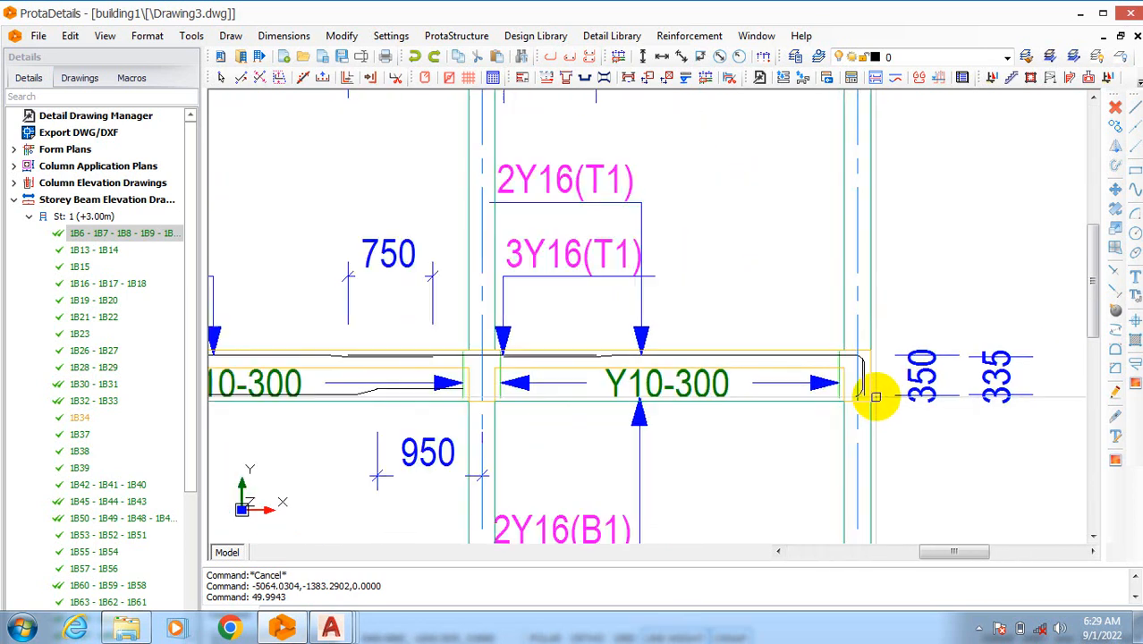
scroll(875, 408, up, 3)
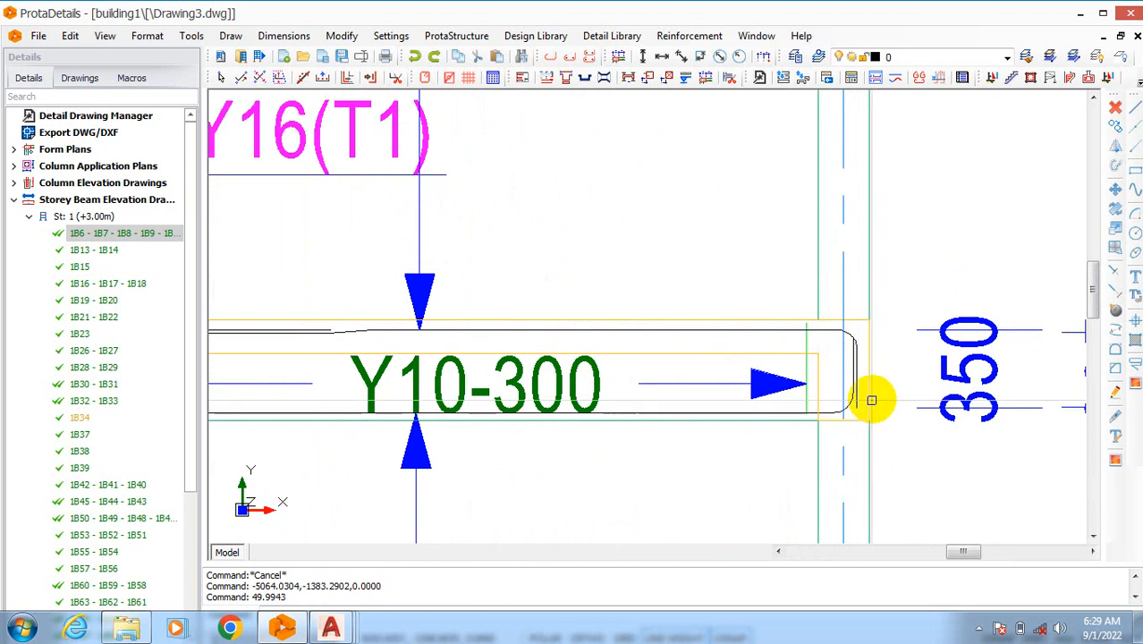
scroll(761, 383, down, 2)
scroll(584, 459, up, 1)
scroll(857, 370, down, 2)
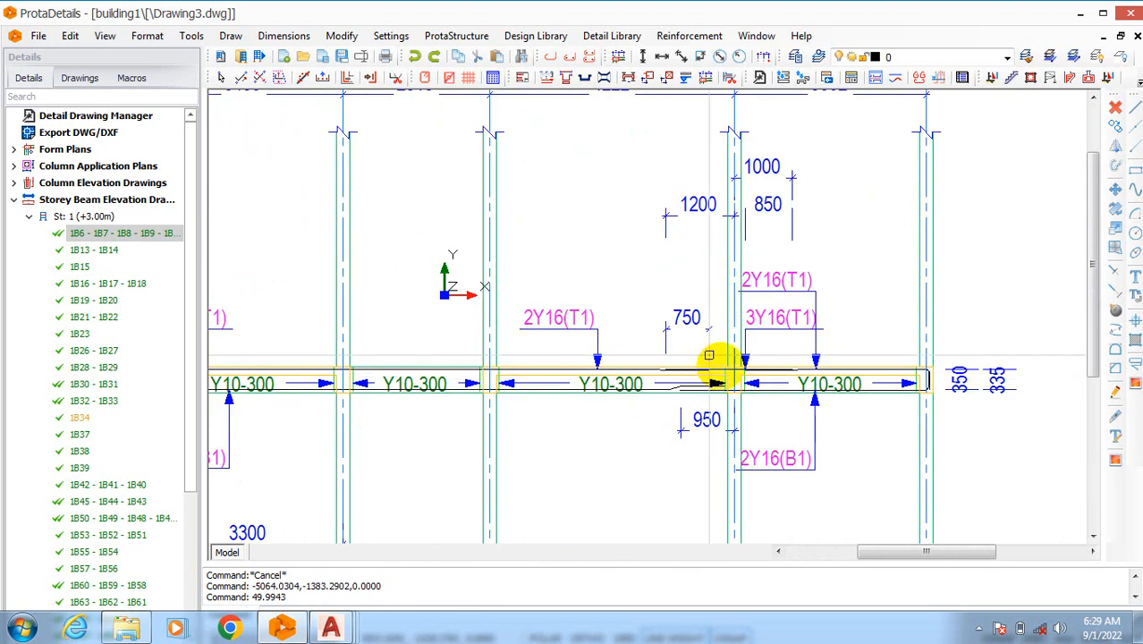
scroll(707, 370, down, 2)
scroll(302, 411, up, 1)
scroll(400, 385, up, 1)
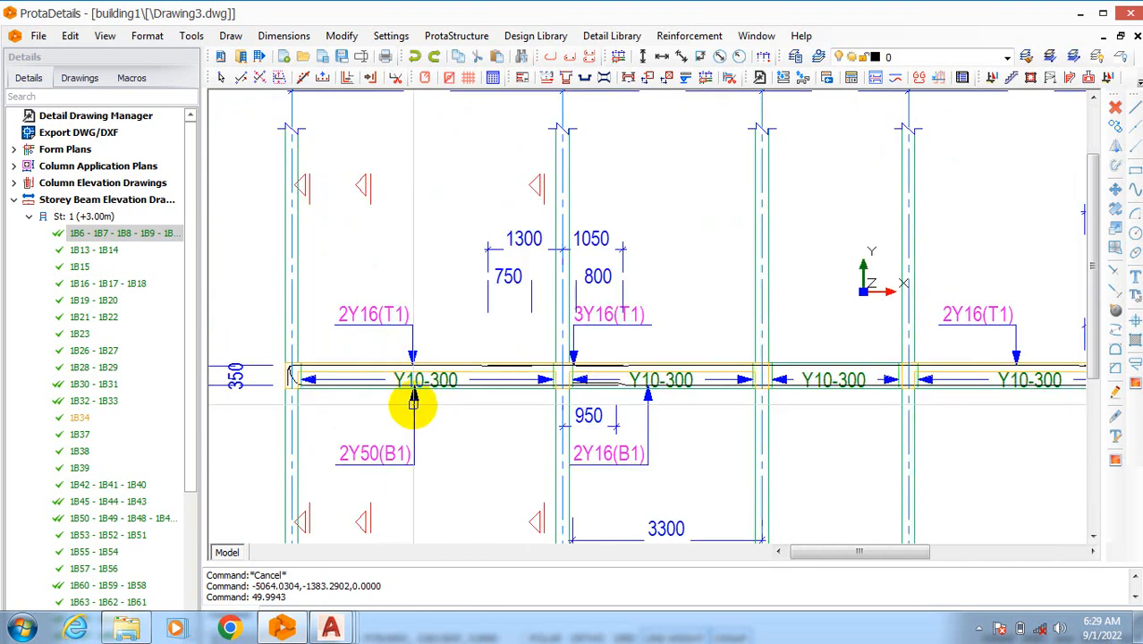
scroll(511, 439, down, 2)
scroll(584, 332, down, 1)
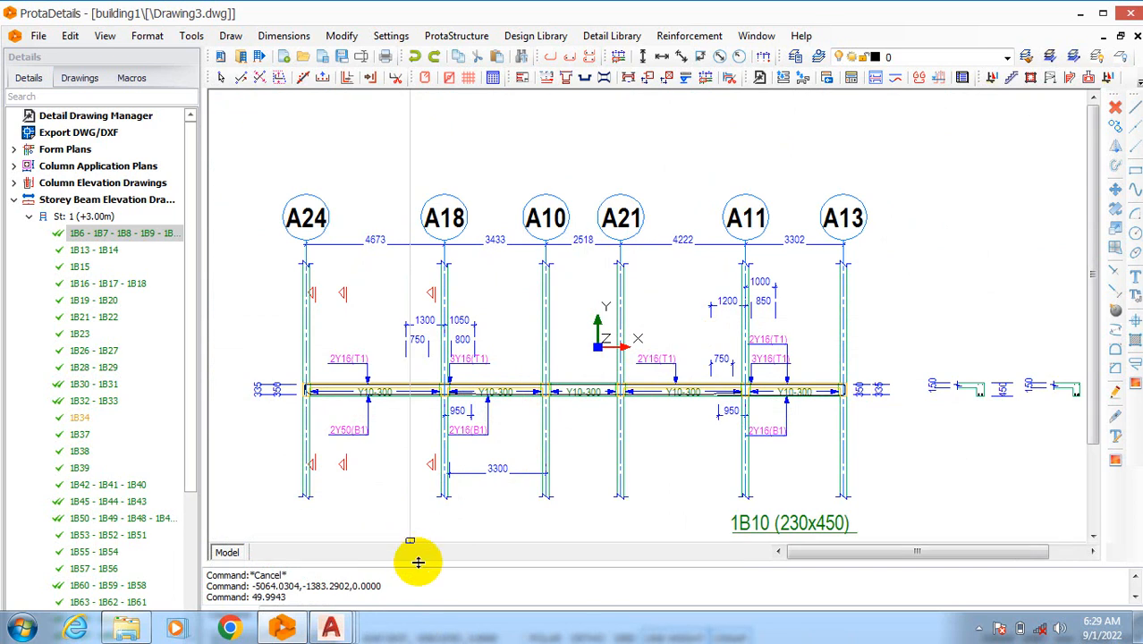
Step: Switch to the AutoCAD duplex structure drawing and examine the bar arrangement of the two-span beam with 1230 and 4000 spans
mouse_move(345, 624)
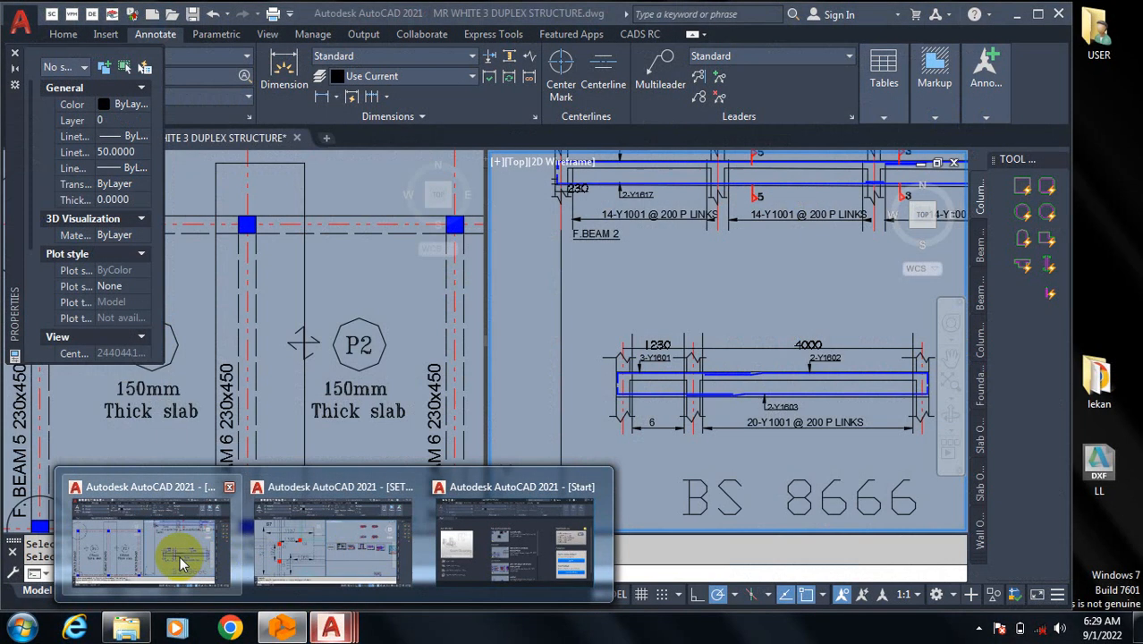
click(178, 550)
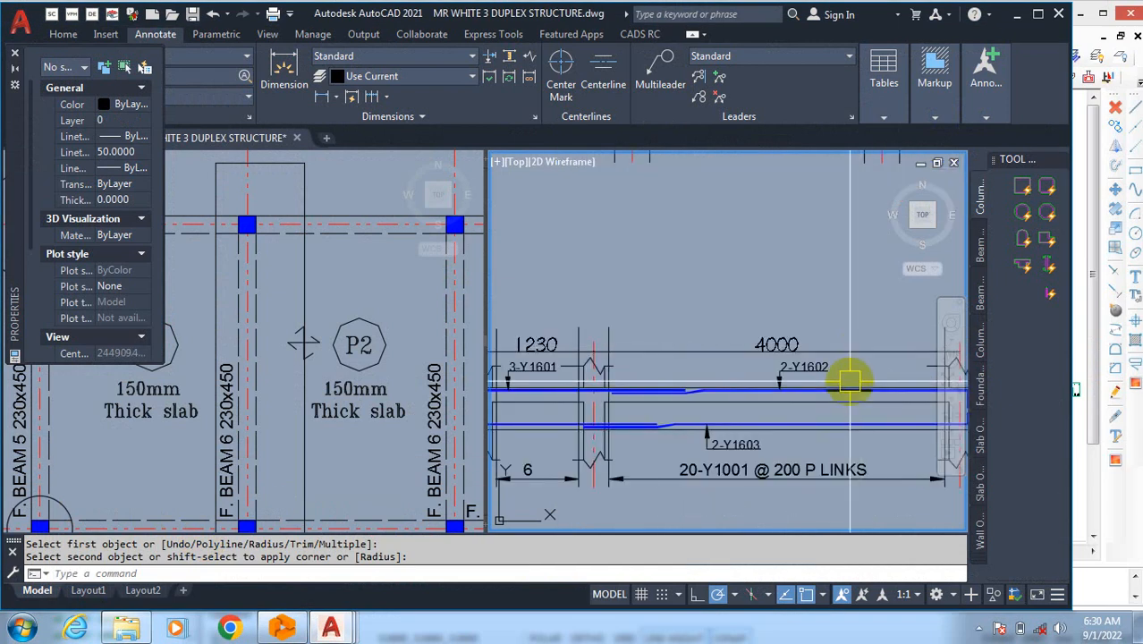
scroll(850, 382, down, 2)
scroll(642, 413, up, 3)
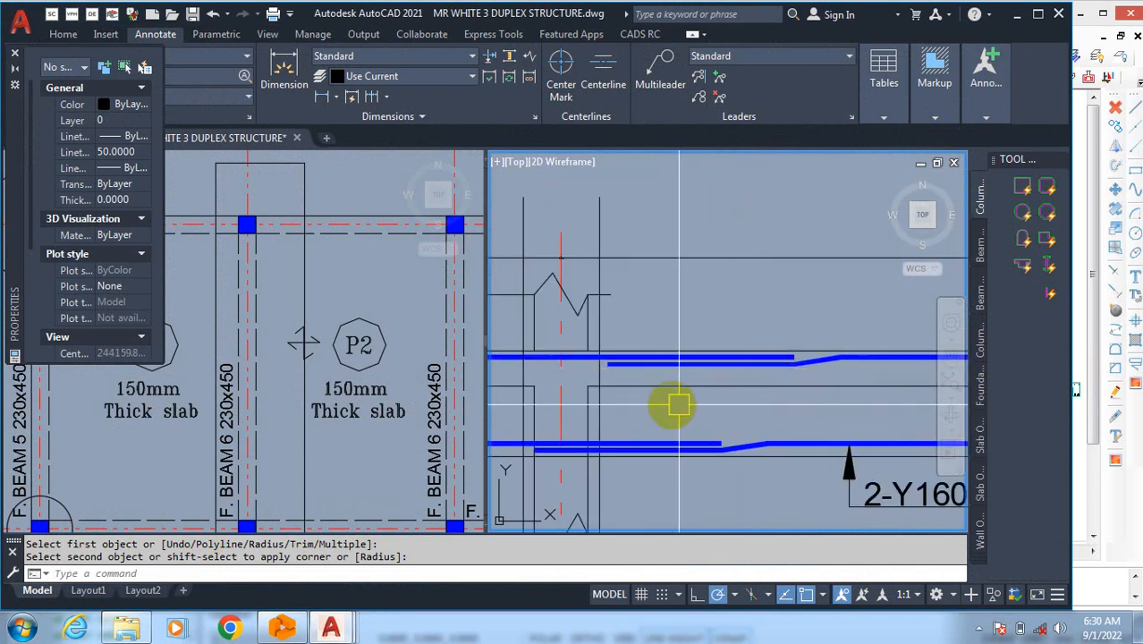
scroll(533, 447, up, 4)
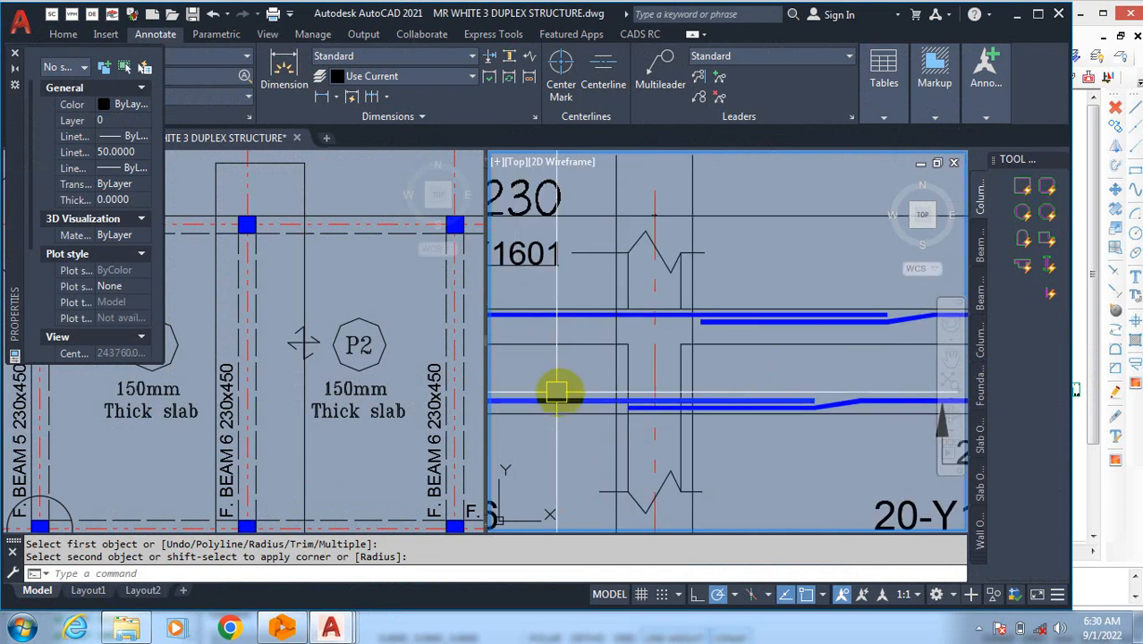
scroll(559, 404, down, 4)
scroll(723, 407, up, 2)
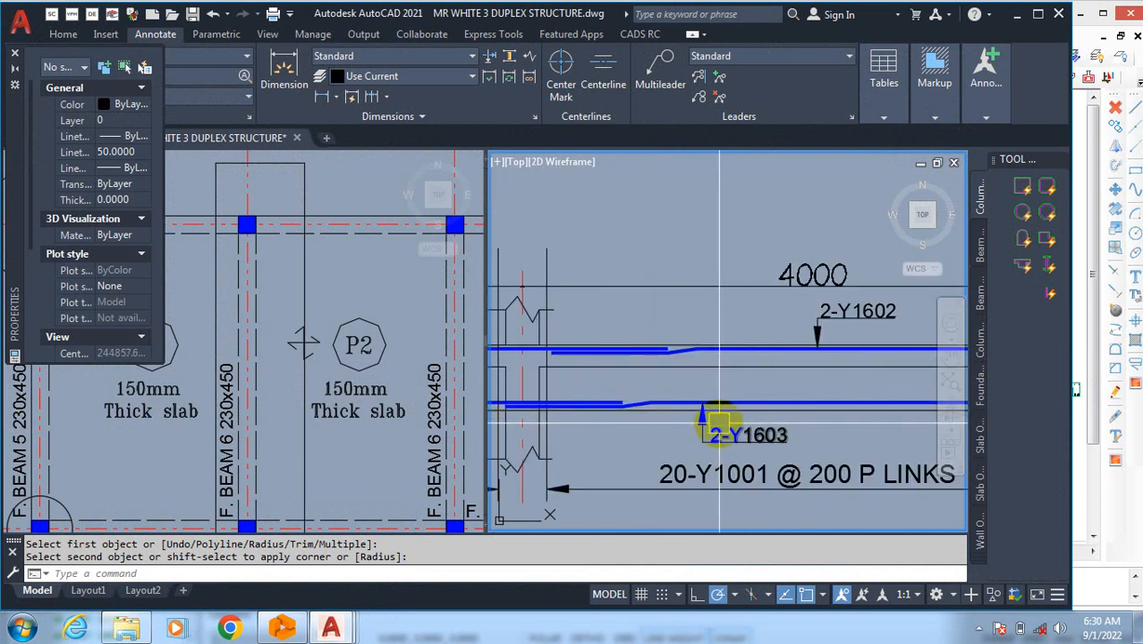
scroll(720, 421, down, 3)
scroll(628, 409, up, 2)
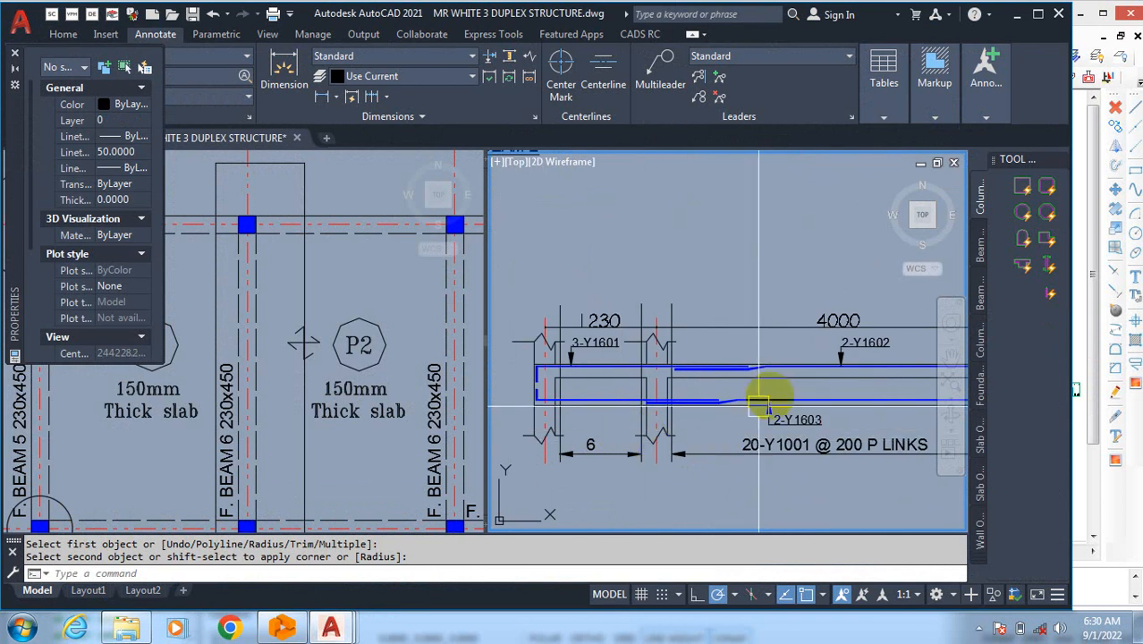
scroll(553, 414, up, 2)
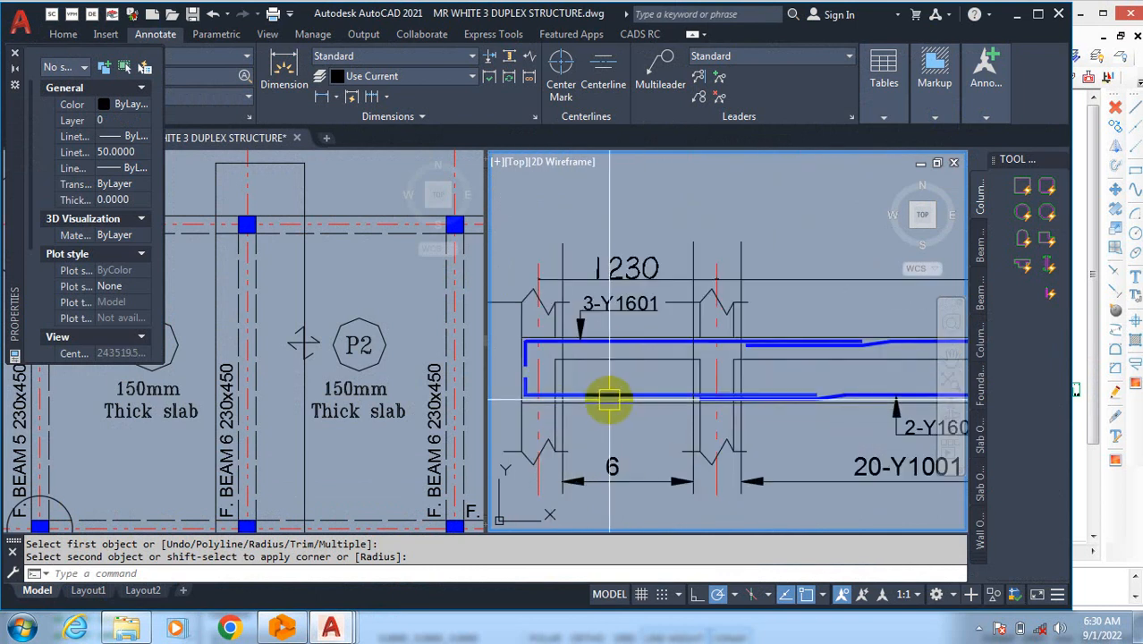
scroll(576, 407, down, 3)
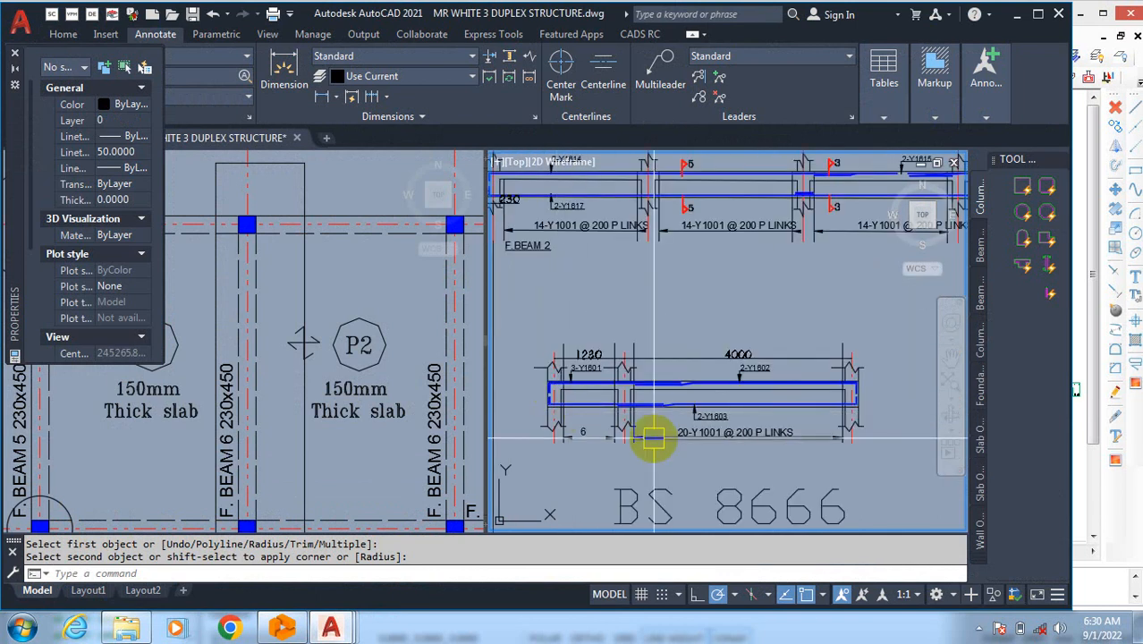
Step: Compare the top and bottom bar laps at the two-span beam's middle support with the bar labels 3-Y1601, 2-Y1602 and 2-Y1603
scroll(624, 394, up, 5)
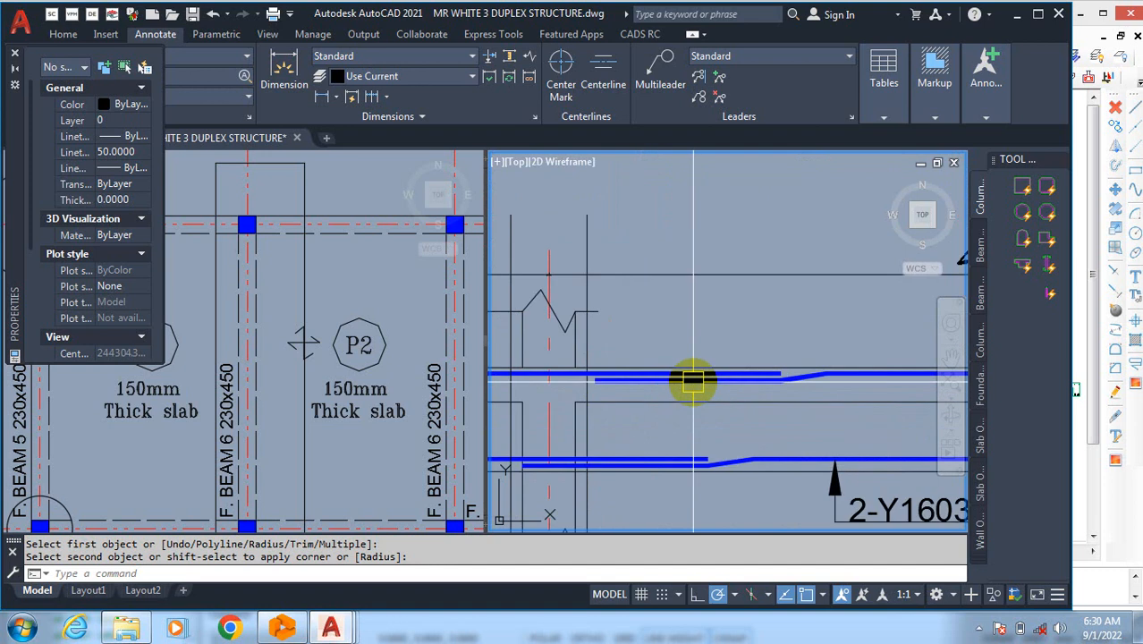
scroll(649, 378, up, 2)
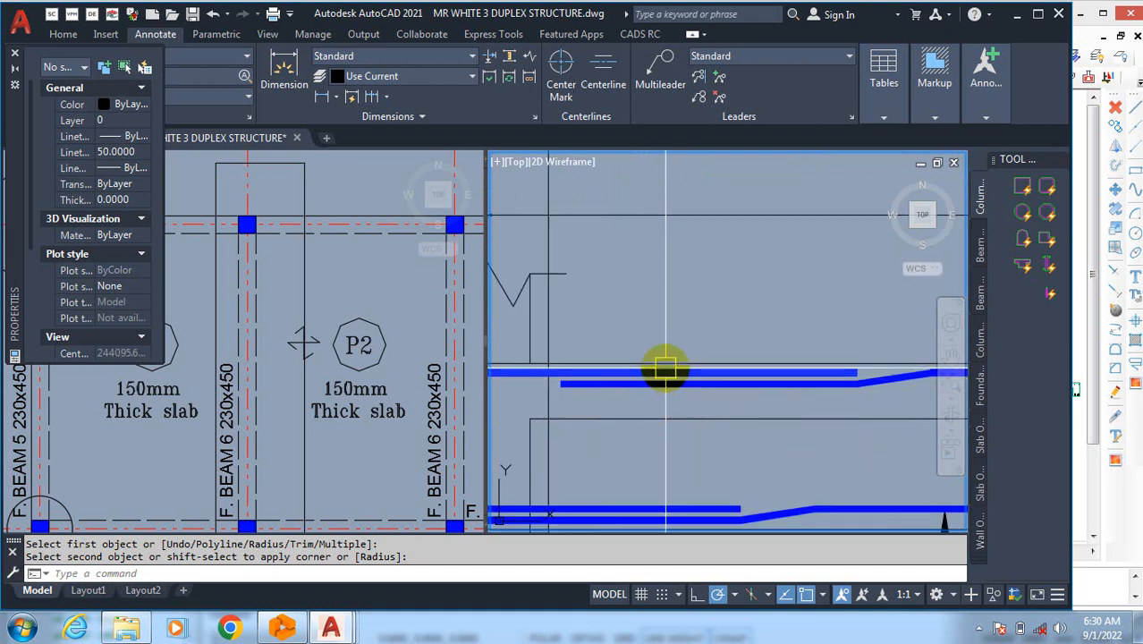
scroll(665, 368, down, 3)
scroll(671, 404, down, 2)
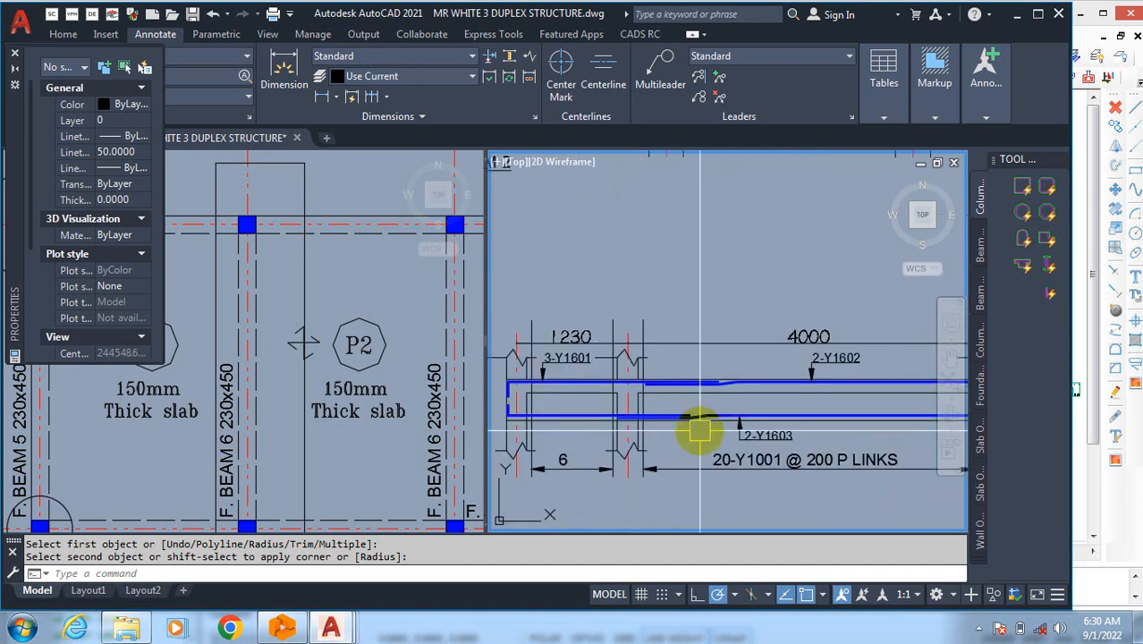
scroll(592, 407, up, 2)
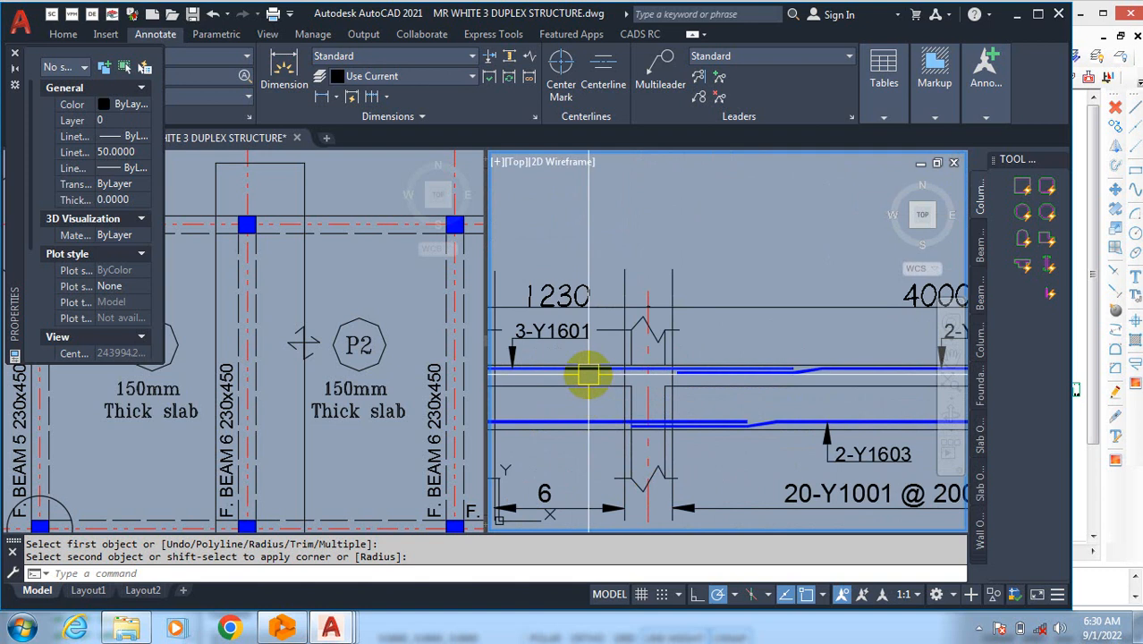
scroll(588, 374, up, 1)
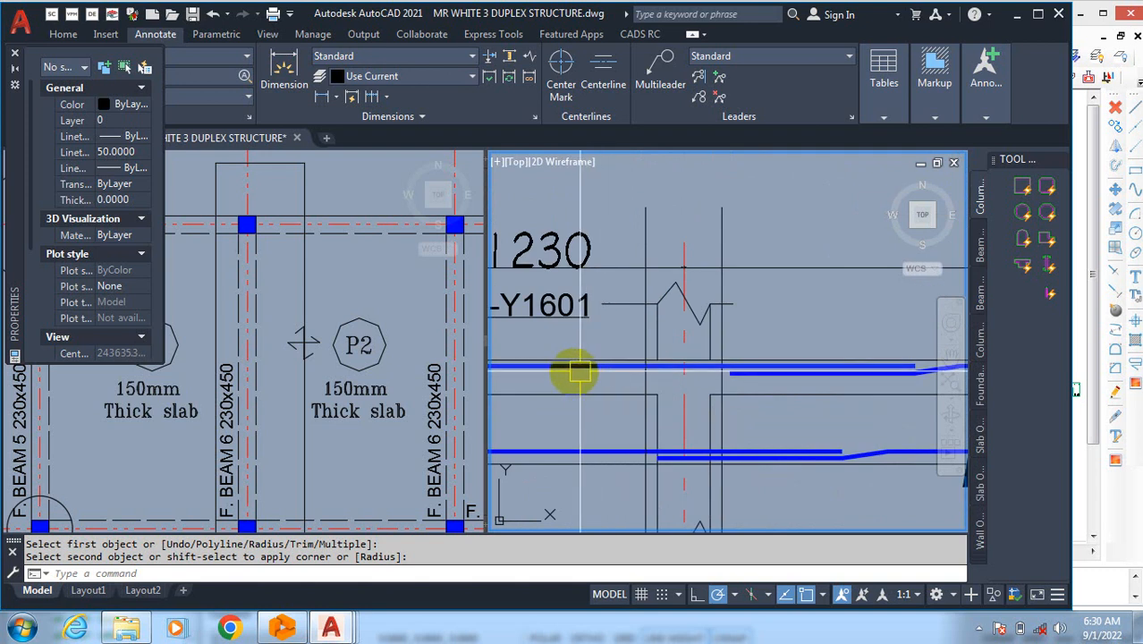
scroll(822, 370, down, 2)
scroll(796, 404, up, 2)
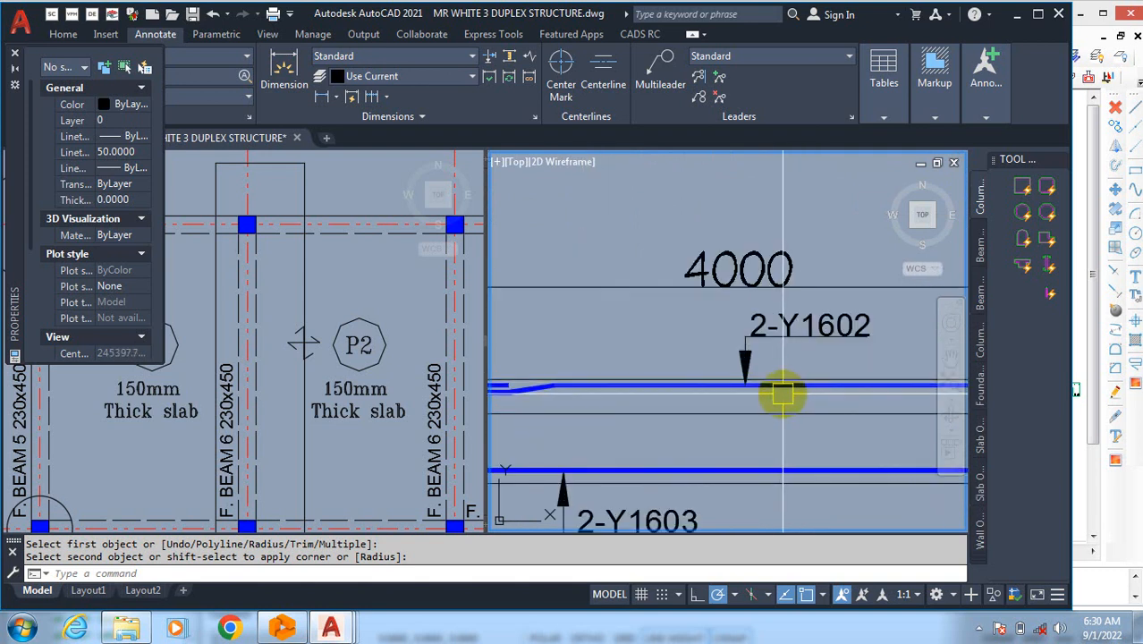
scroll(787, 391, down, 3)
scroll(654, 417, up, 3)
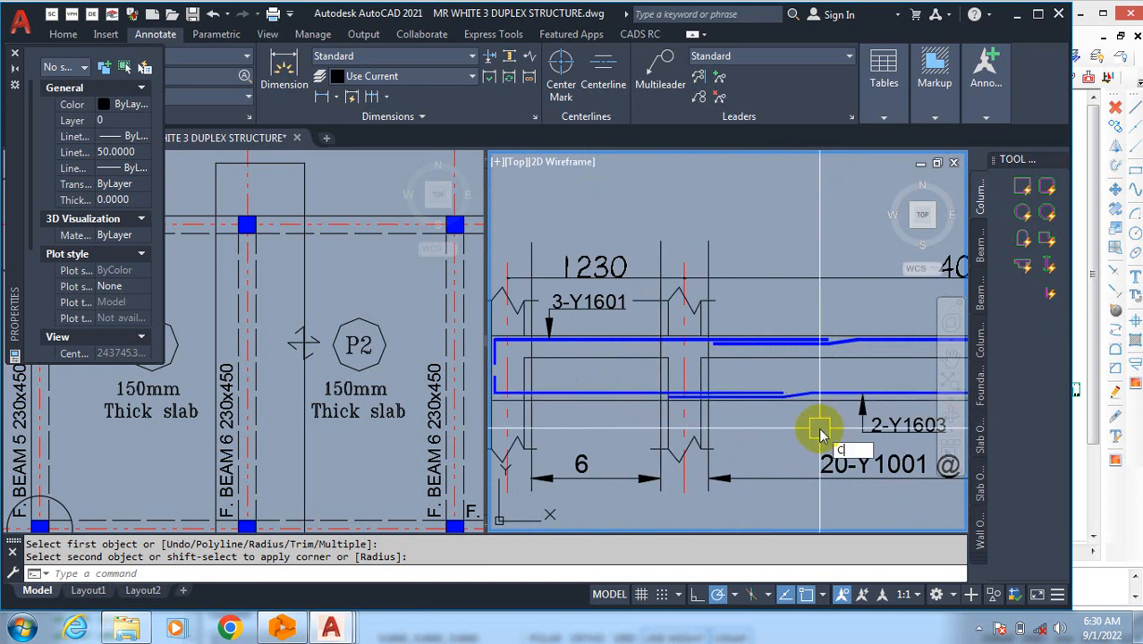
Step: Copy the 2-Y1603 label with its arrow from the 4000 span to the bottom bar of the 1230 span
text(o)
key(Return)
scroll(894, 443, down, 2)
scroll(896, 425, up, 3)
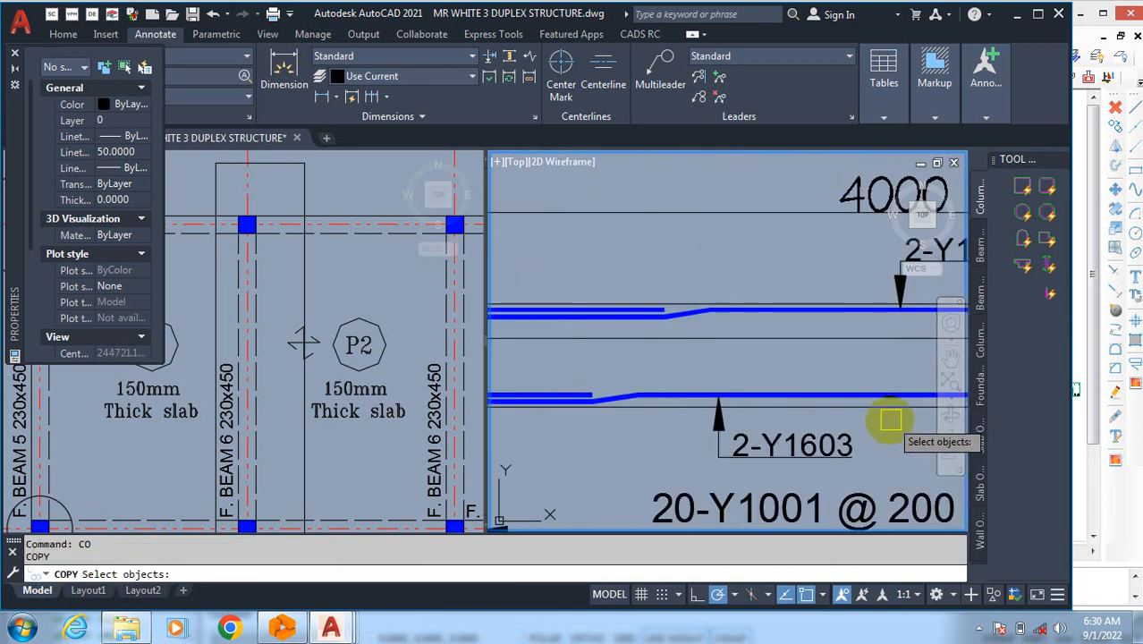
click(661, 462)
scroll(736, 404, up, 2)
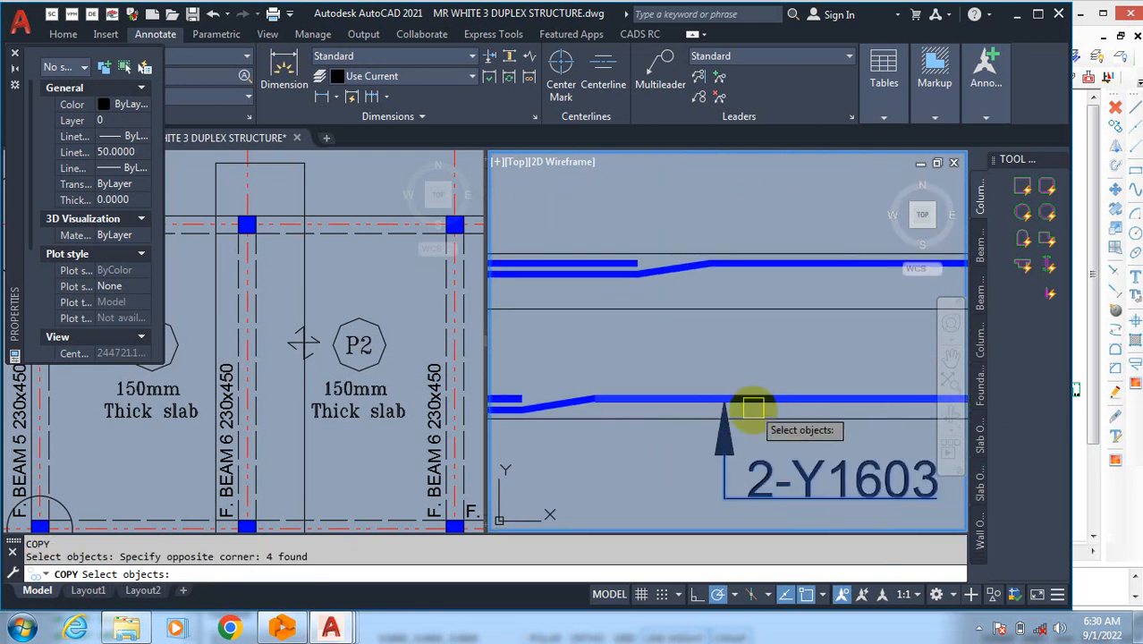
key(Return)
click(723, 411)
scroll(674, 421, down, 2)
scroll(656, 417, up, 4)
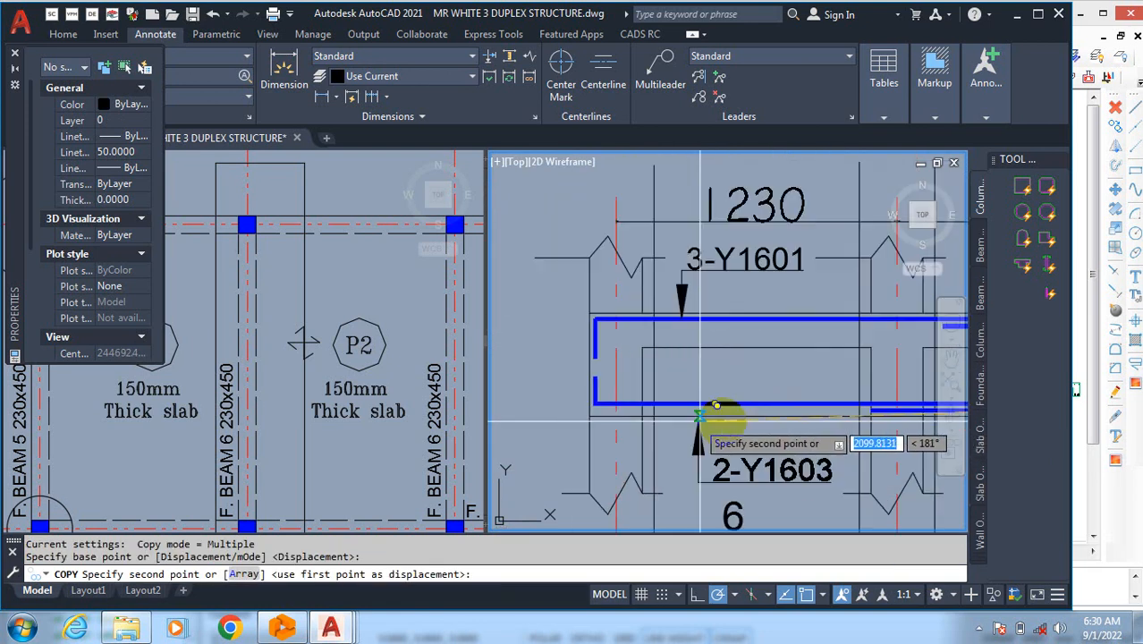
click(702, 389)
scroll(722, 434, down, 2)
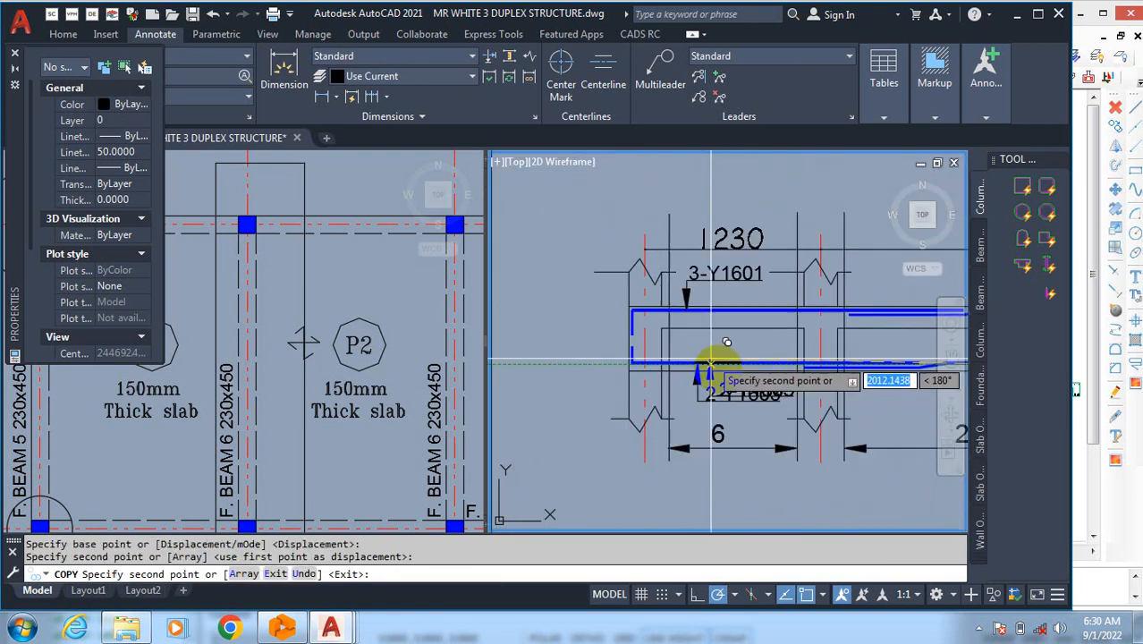
key(Escape)
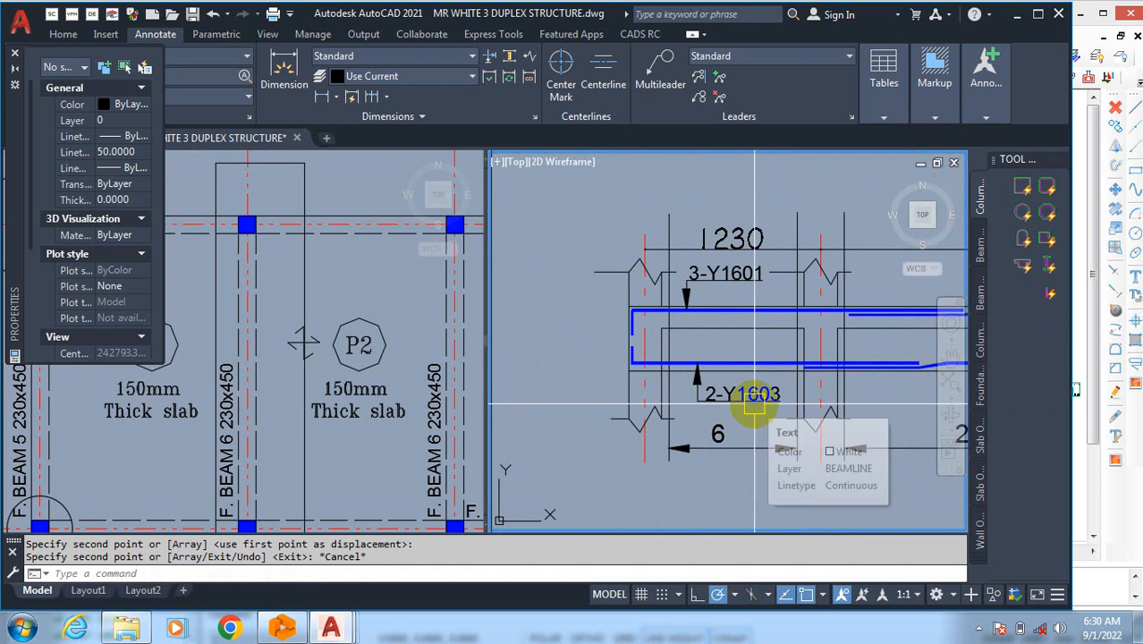
Step: Check the bar labels and link notes along both spans of the beam for repeated bar marks
scroll(760, 407, up, 2)
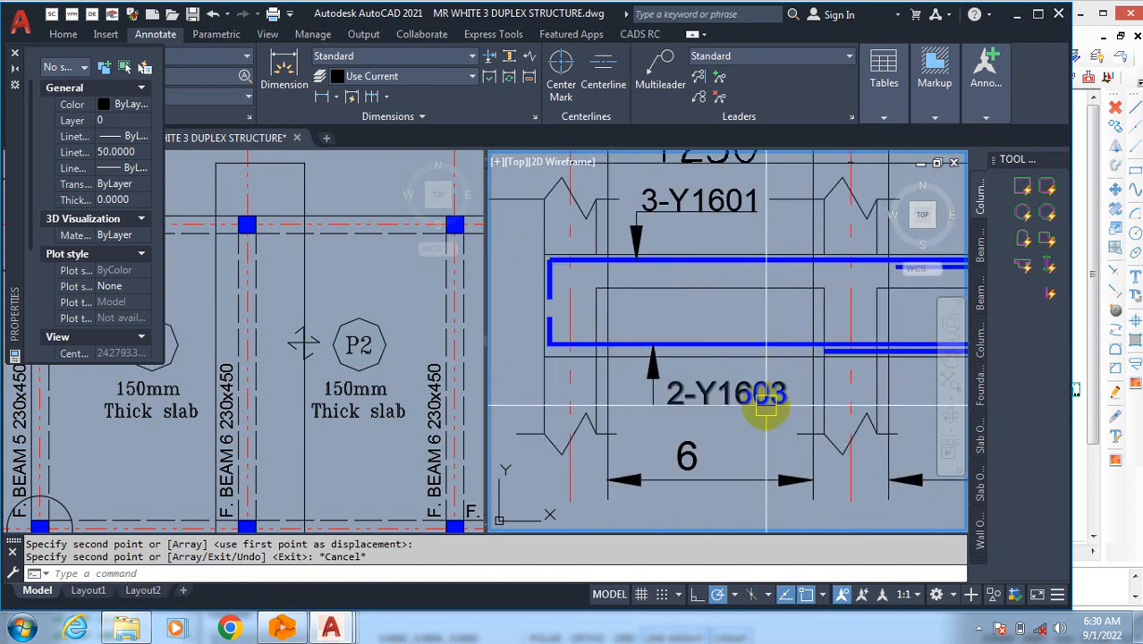
scroll(733, 329, down, 3)
scroll(699, 345, up, 1)
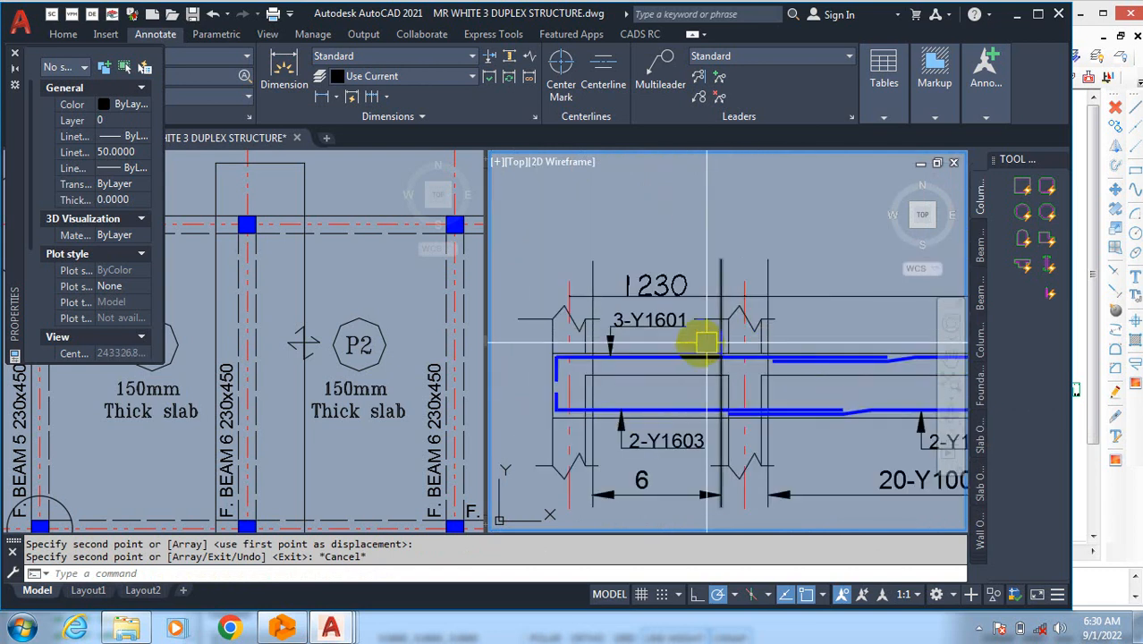
scroll(786, 314, down, 2)
scroll(834, 349, up, 3)
scroll(855, 299, up, 1)
scroll(684, 377, down, 3)
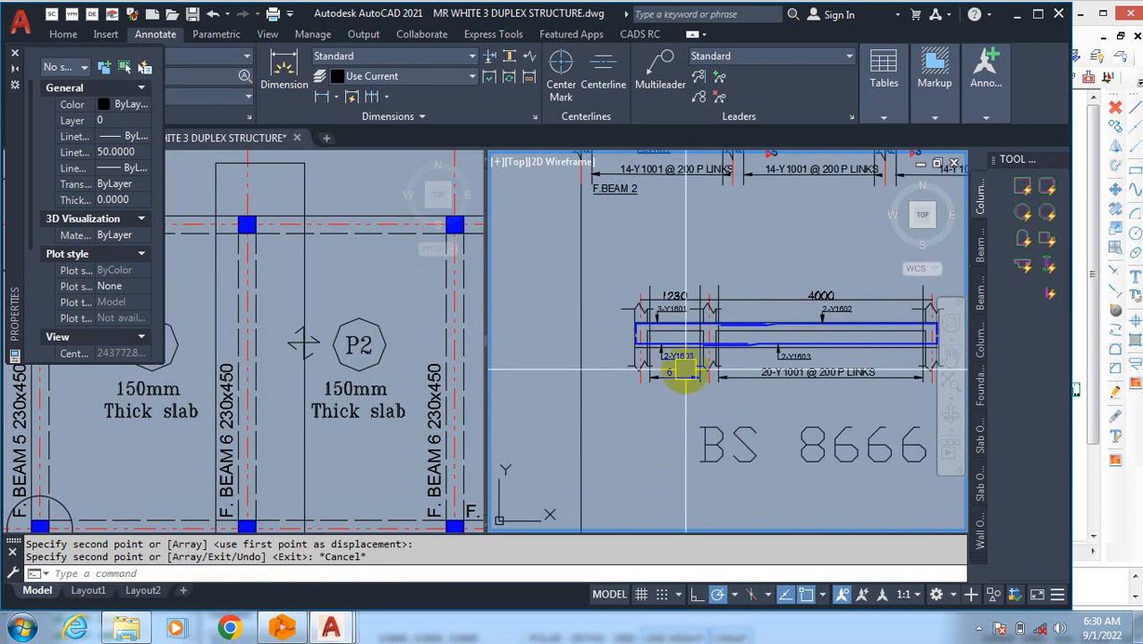
scroll(740, 334, up, 3)
scroll(591, 375, down, 2)
Step: Change the bottom bar label in the 4000 span to 2-Y1604 with TEXTEDIT
scroll(855, 357, up, 3)
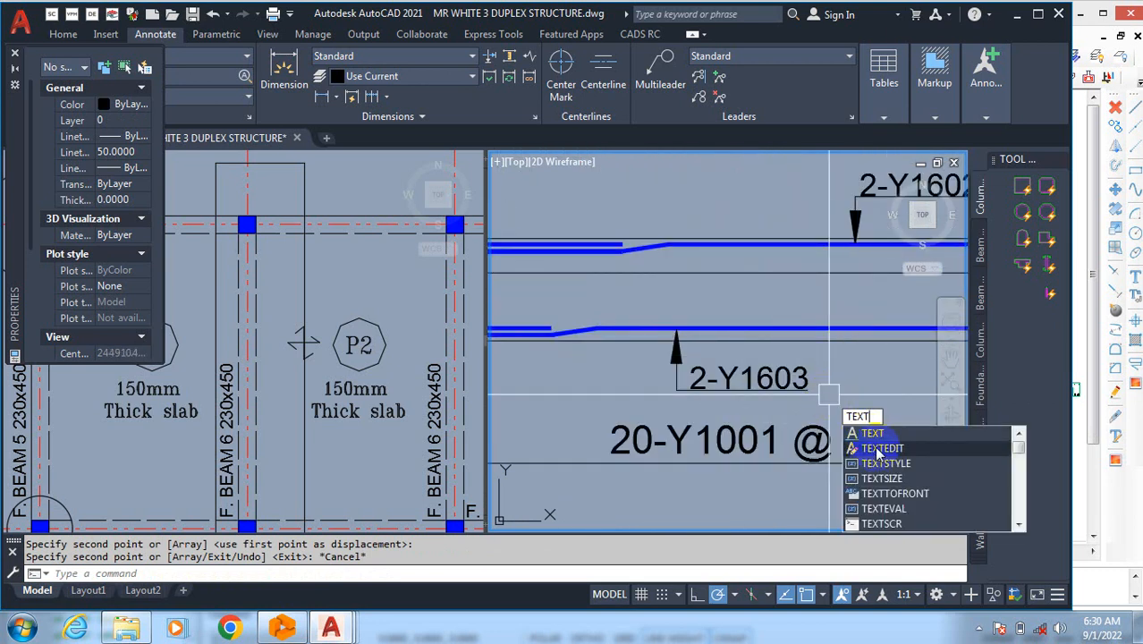
click(877, 452)
click(794, 381)
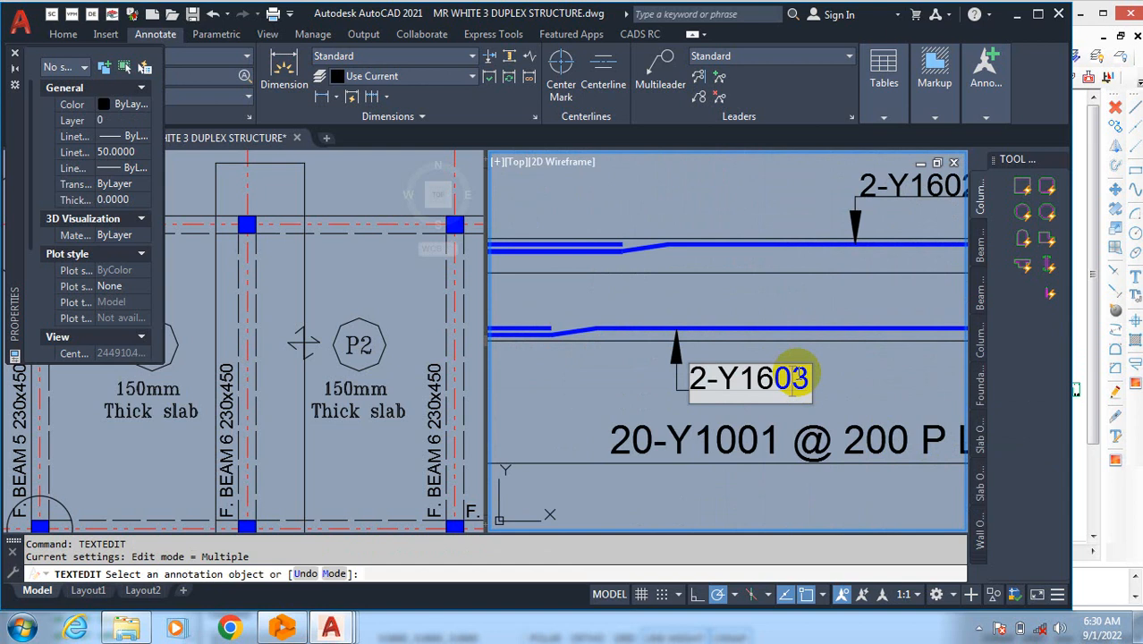
text(5)
key(Return)
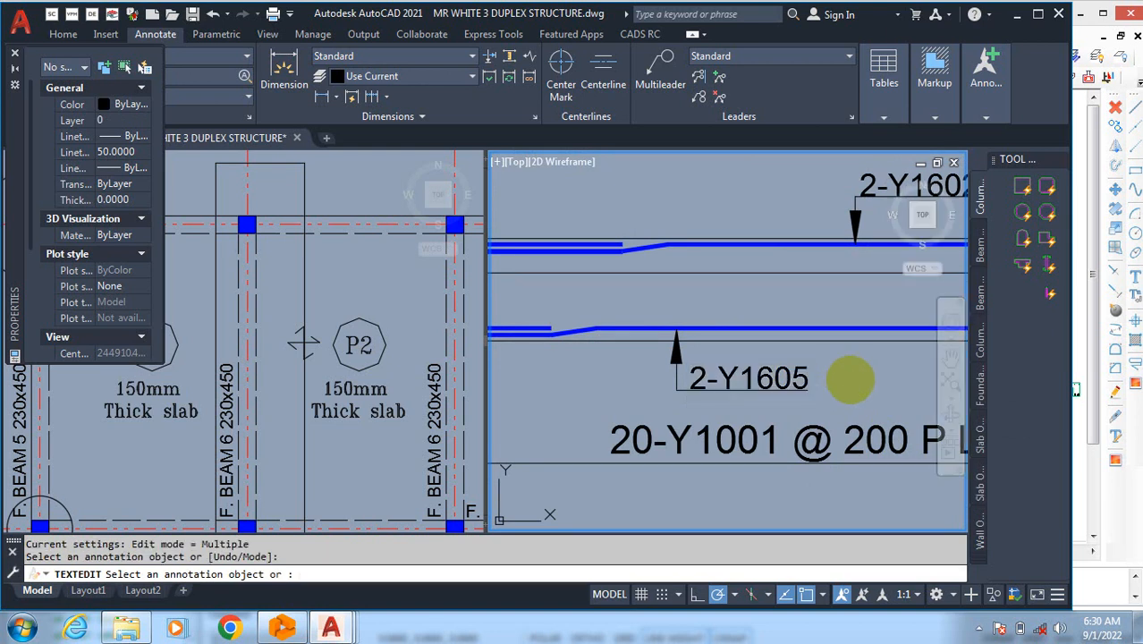
click(793, 383)
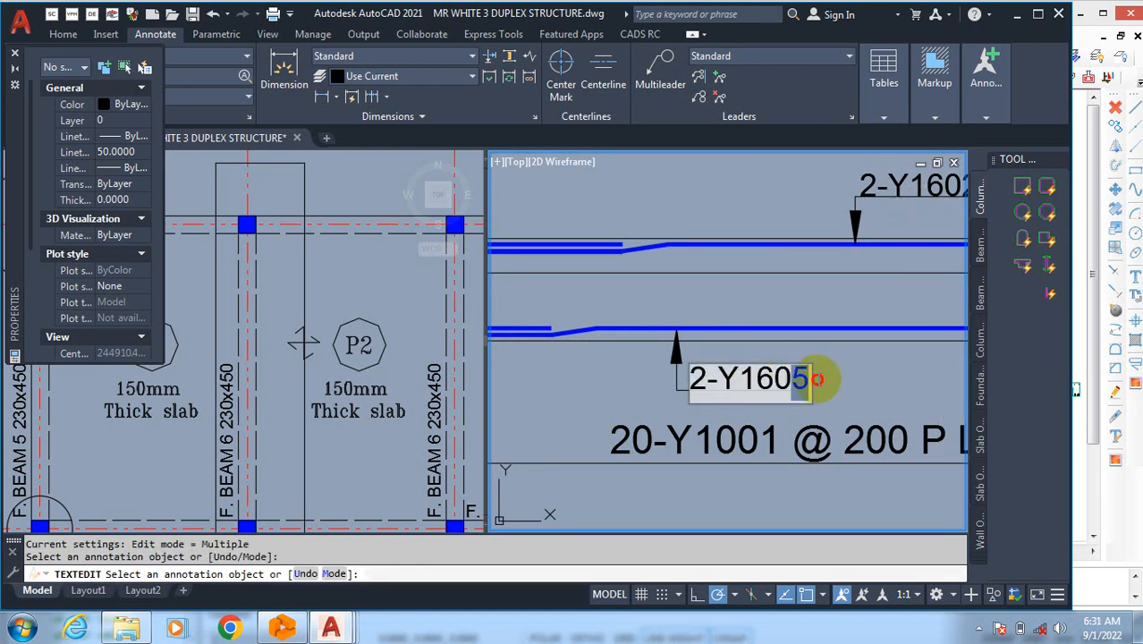
text(4)
key(Return)
scroll(700, 351, down, 4)
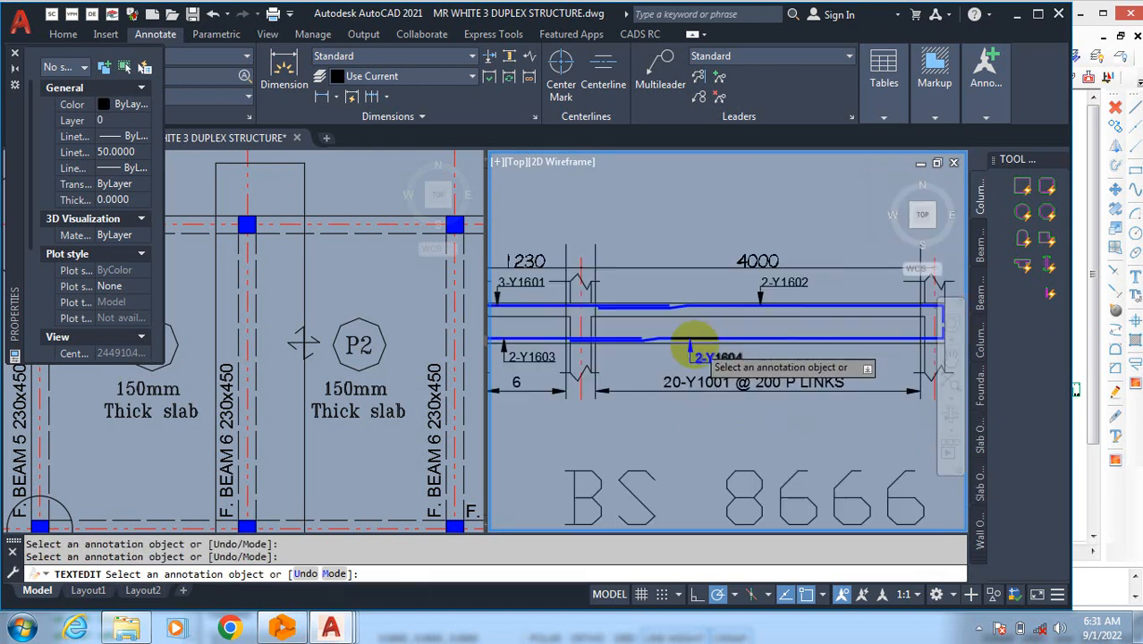
key(Escape)
scroll(701, 350, down, 3)
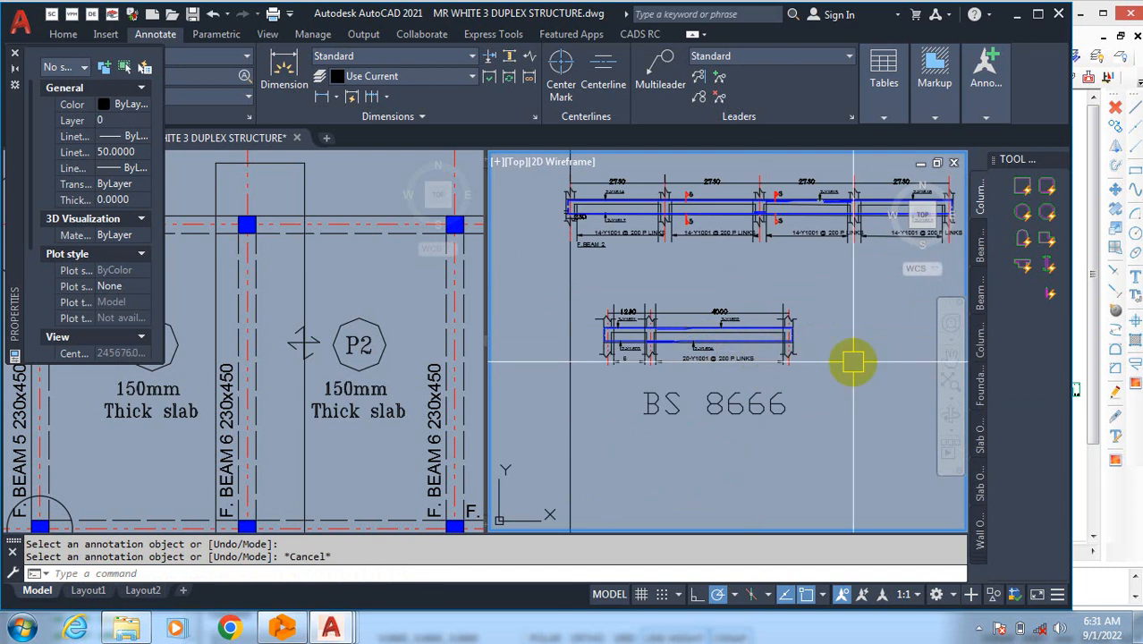
scroll(853, 361, up, 5)
scroll(778, 401, down, 1)
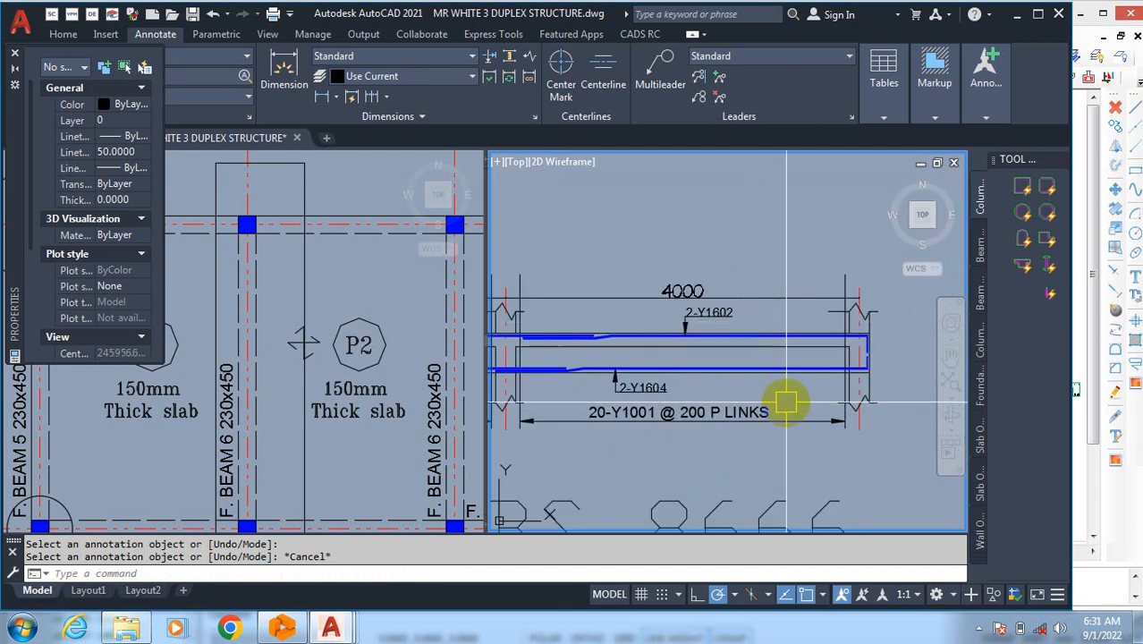
Step: Compare the two-span beam's bar labels and link notes with the four-span beam above and its section marks
scroll(854, 394, down, 4)
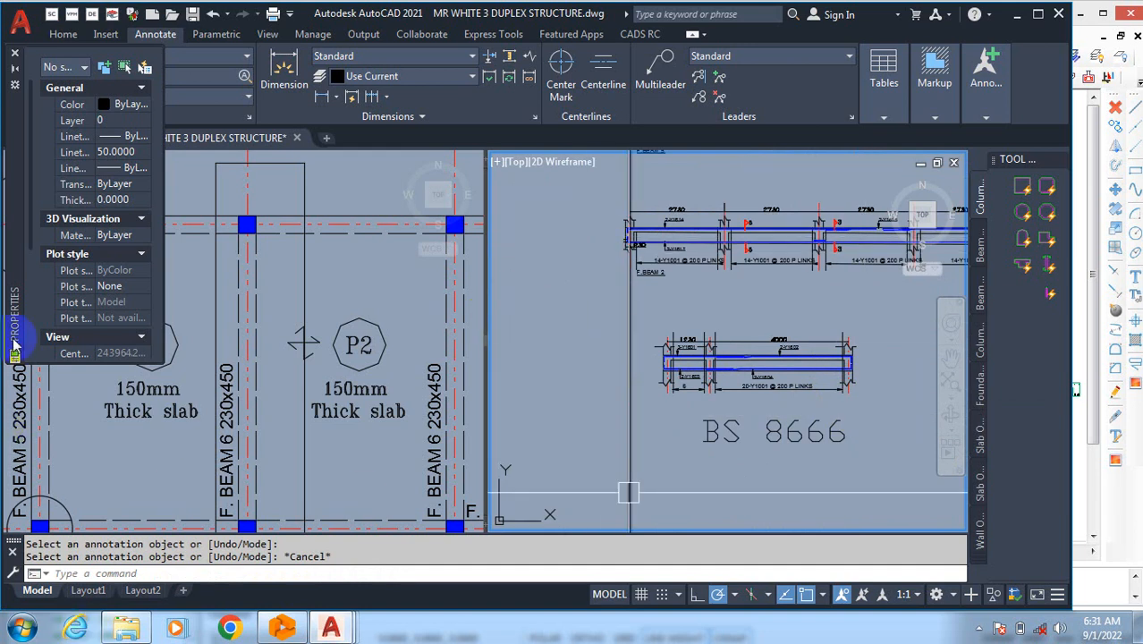
scroll(684, 335, up, 5)
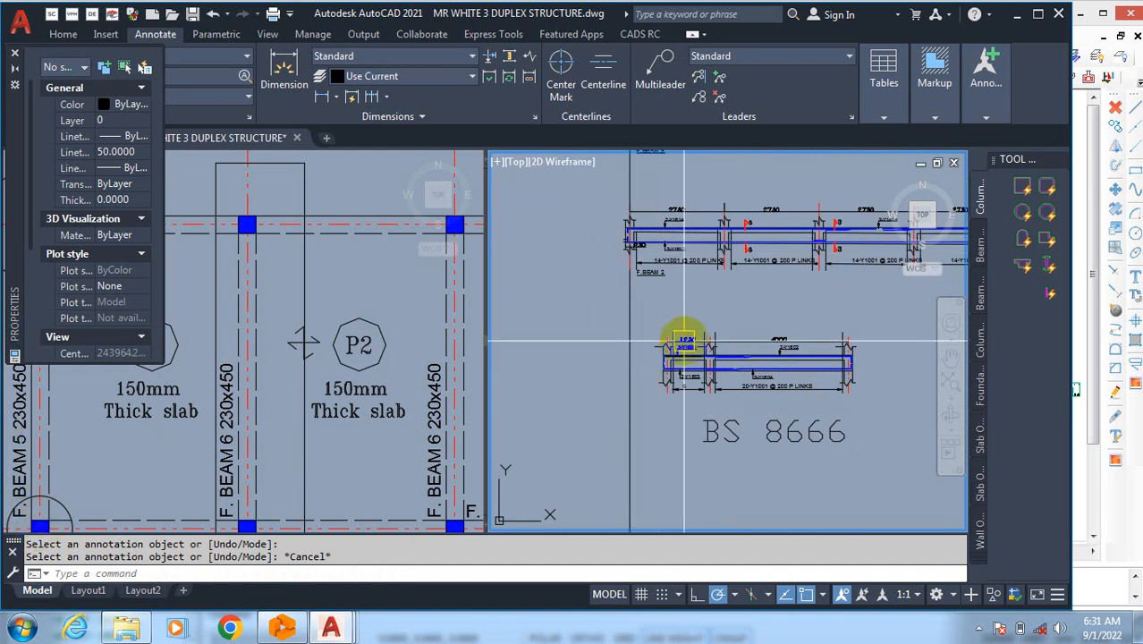
scroll(528, 320, down, 4)
scroll(611, 305, up, 2)
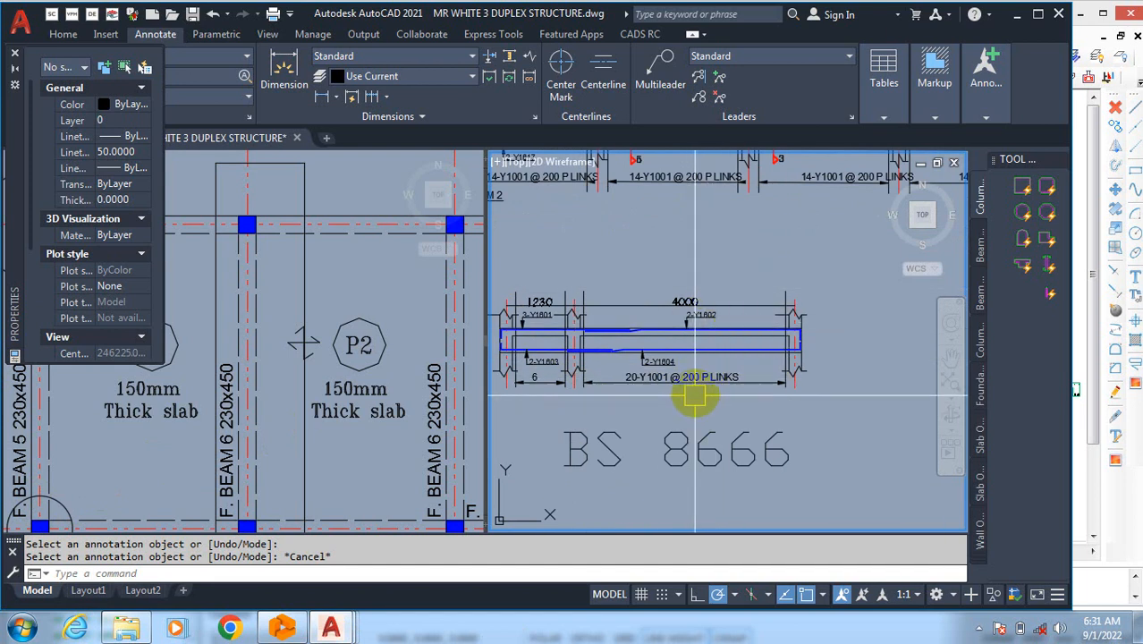
scroll(550, 407, down, 4)
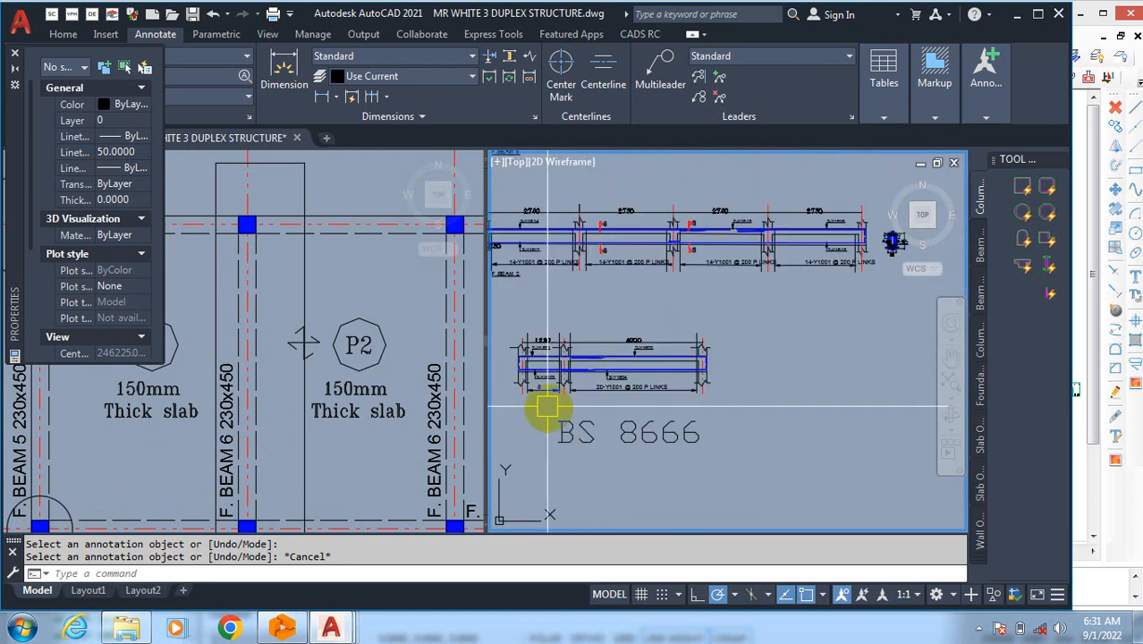
scroll(583, 417, up, 3)
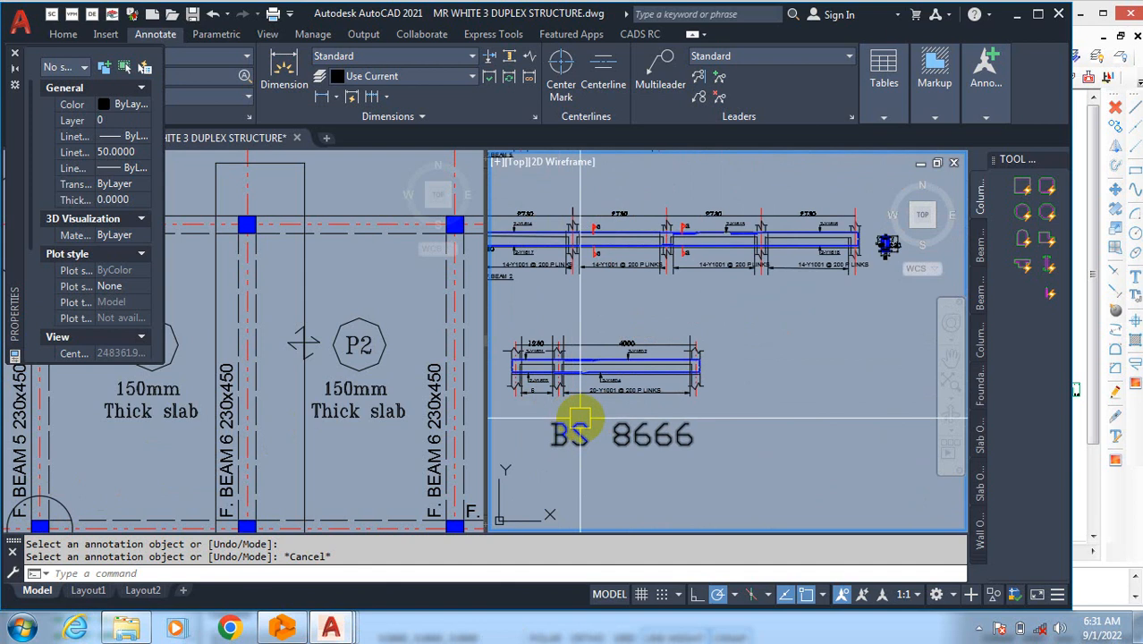
scroll(564, 371, up, 4)
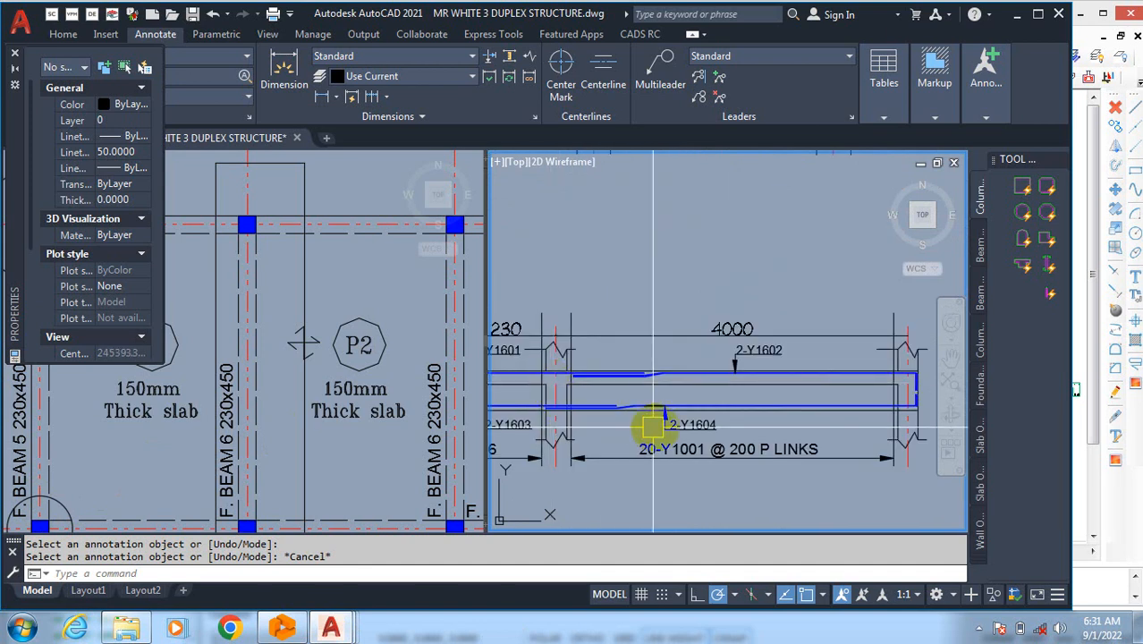
scroll(600, 394, up, 2)
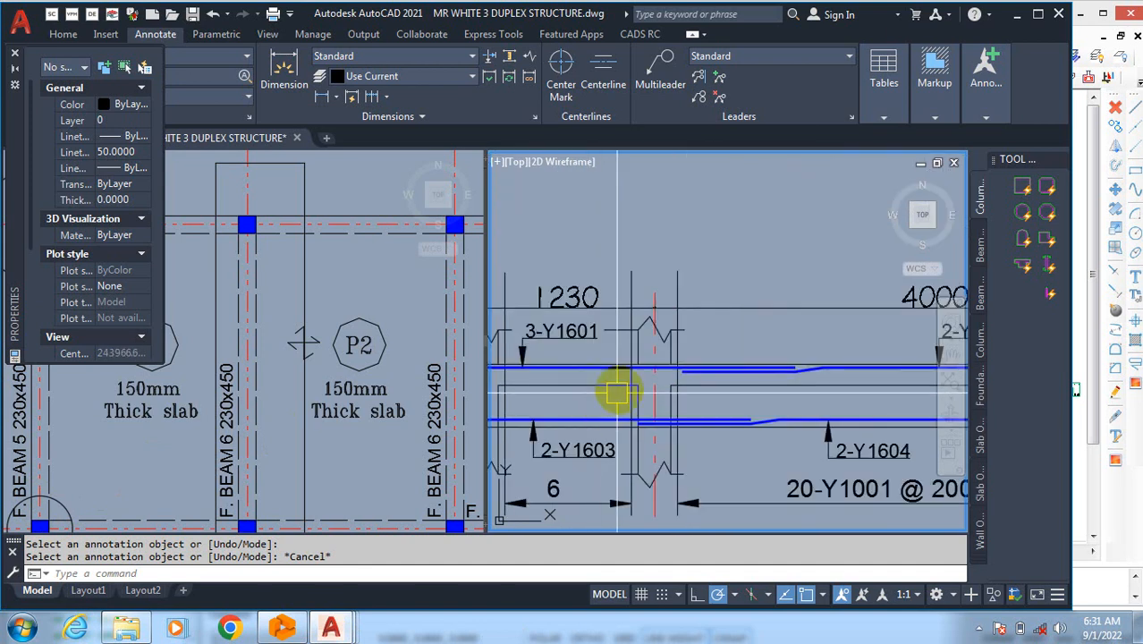
scroll(645, 396, down, 6)
scroll(679, 220, up, 3)
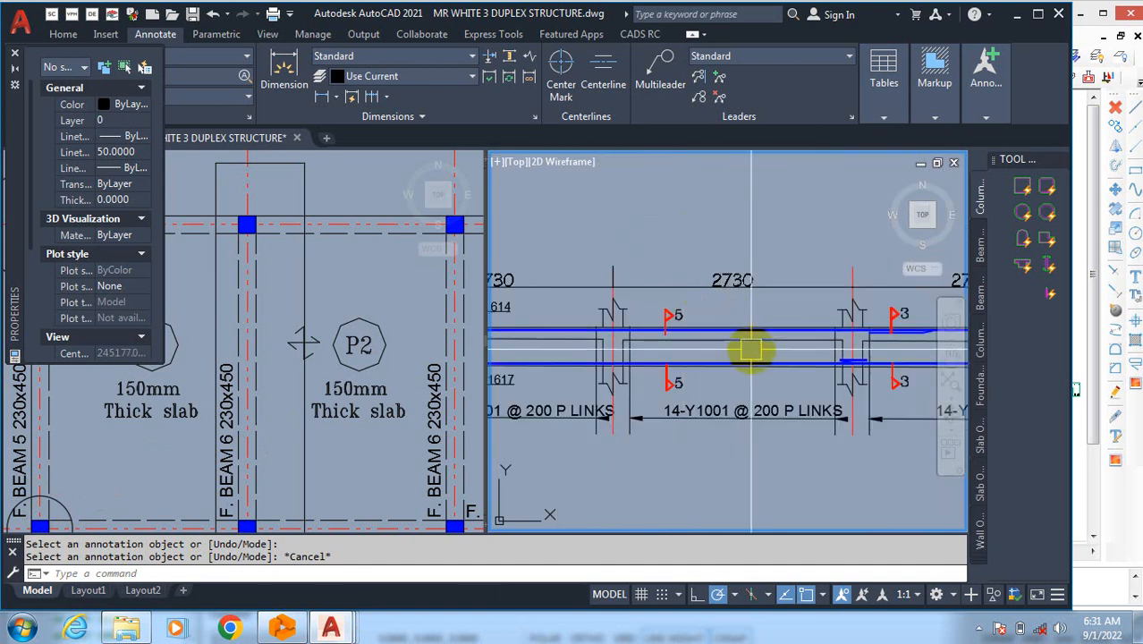
Step: Copy the pair of section 5 marks from the 2730 span of the four-span beam to the 1230 span of the two-span beam
text(o)
key(Return)
scroll(633, 311, up, 4)
click(667, 281)
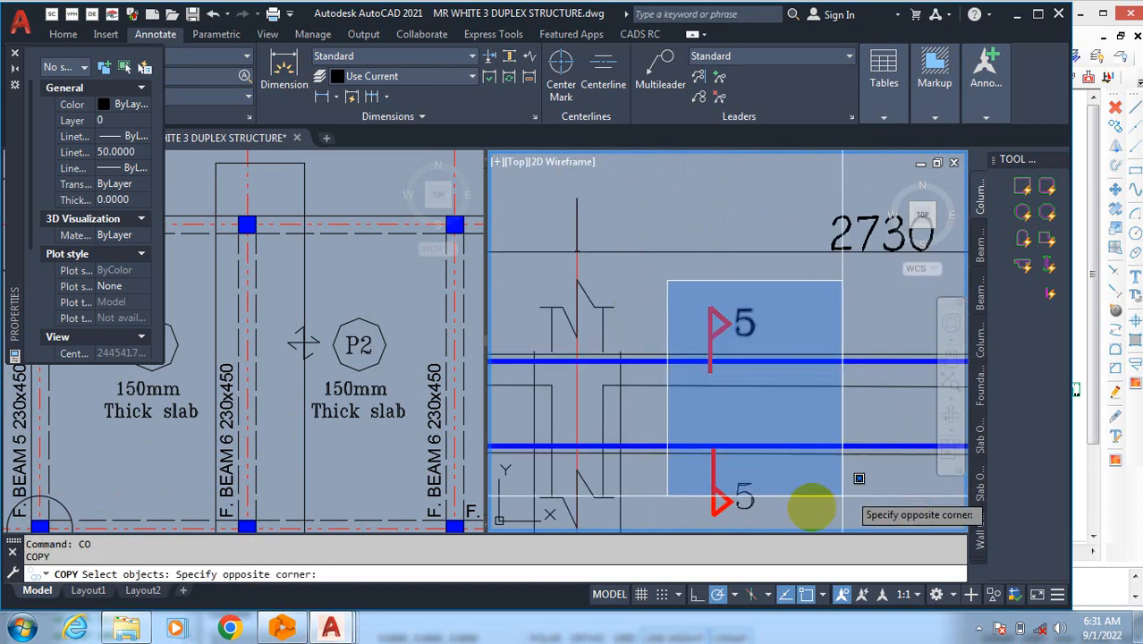
click(789, 514)
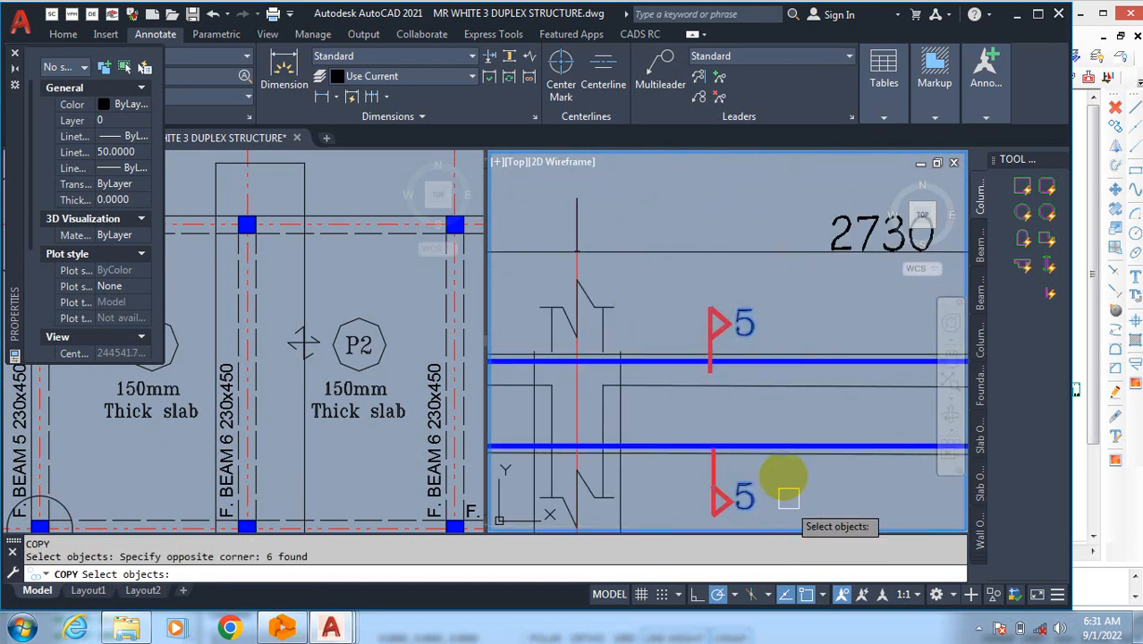
key(Return)
click(737, 353)
scroll(742, 244, down, 7)
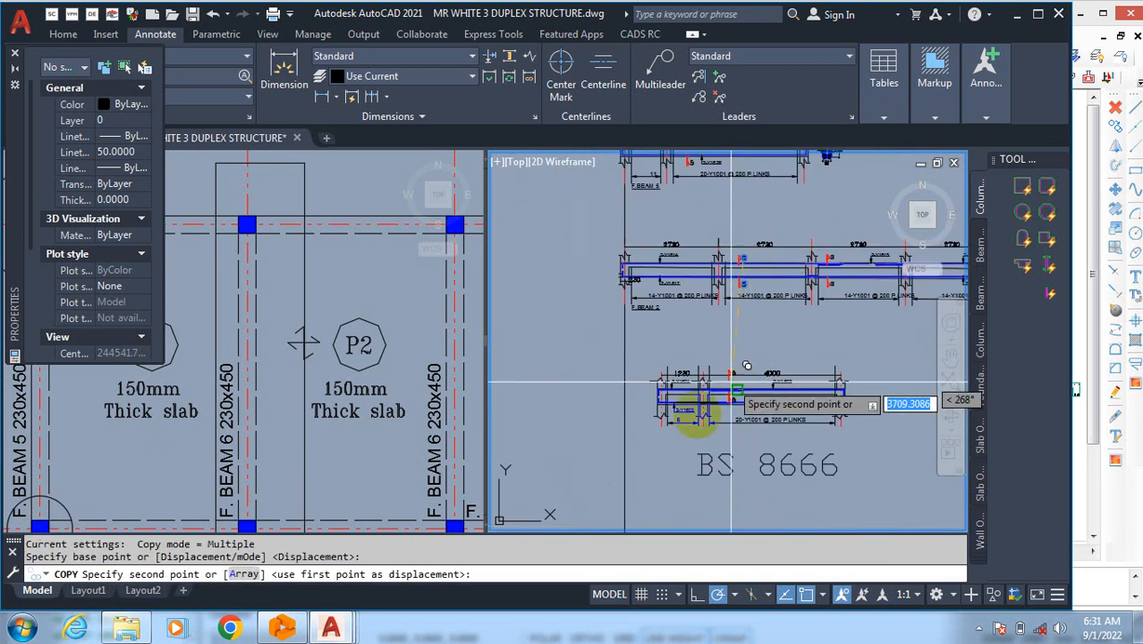
scroll(684, 402, up, 4)
scroll(682, 361, up, 3)
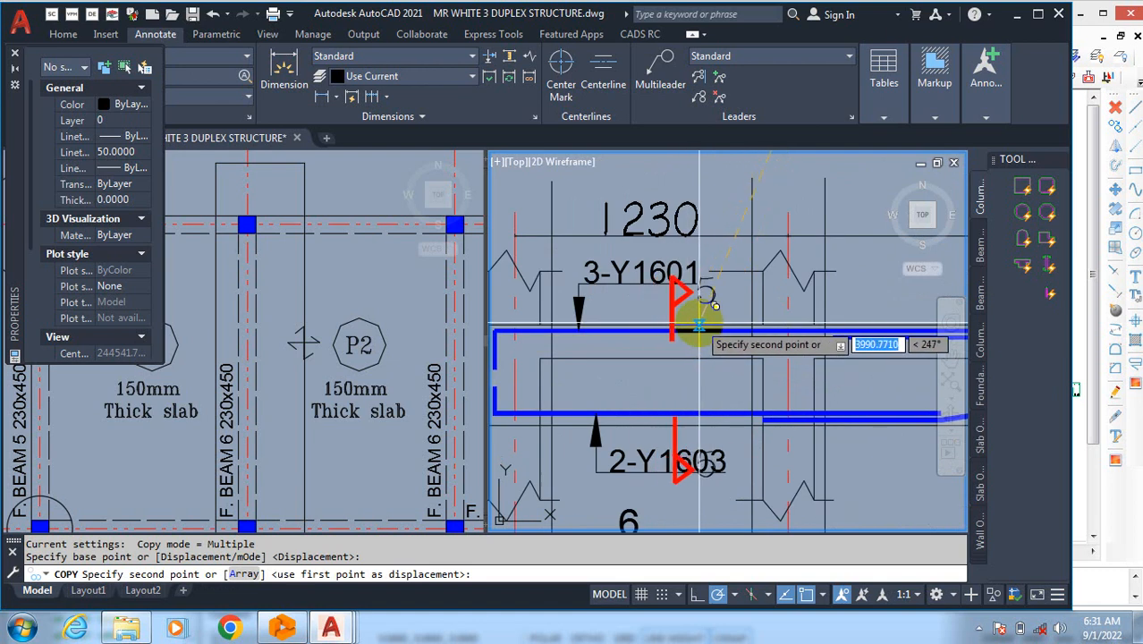
click(701, 326)
key(Escape)
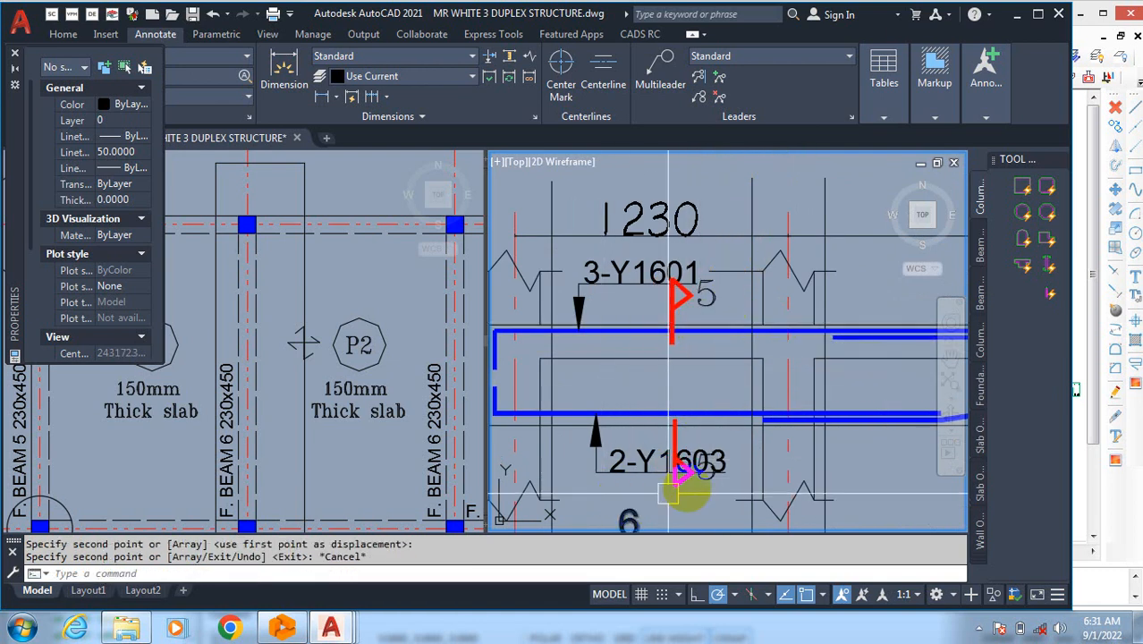
Step: Change both section mark numbers on the 1230 span to 1 with TEXTEDIT
scroll(708, 467, up, 4)
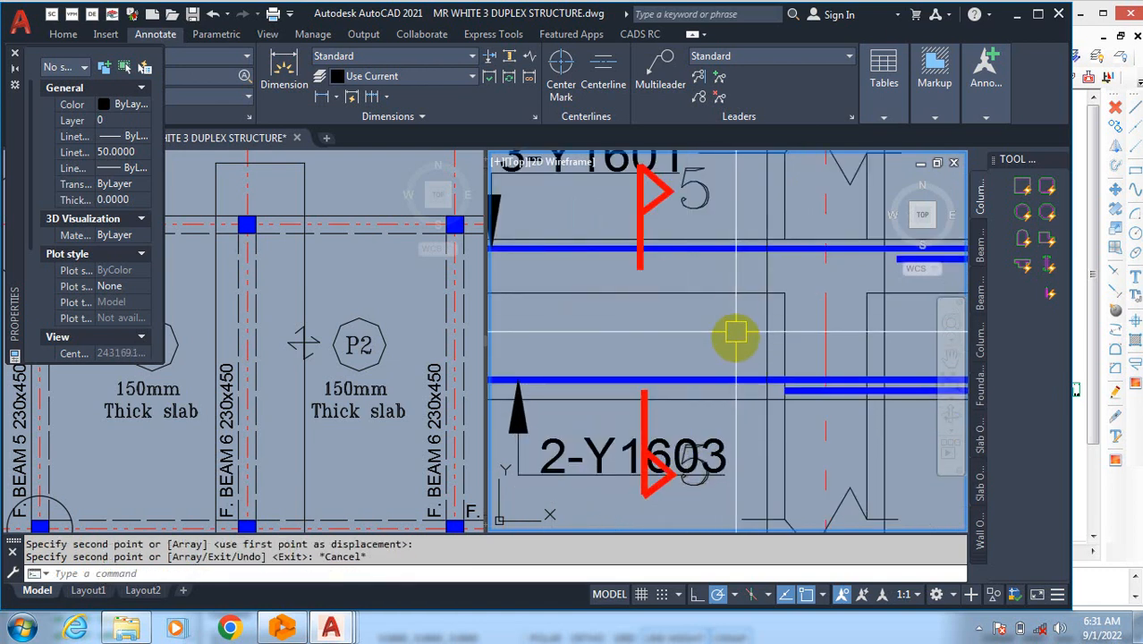
scroll(729, 326, down, 4)
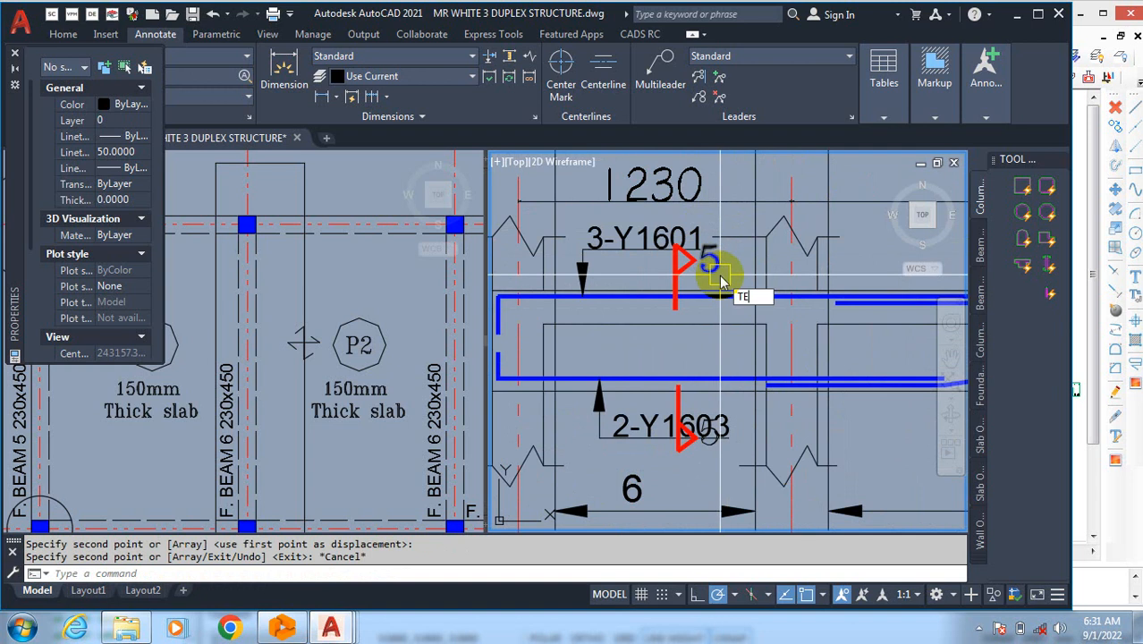
click(758, 329)
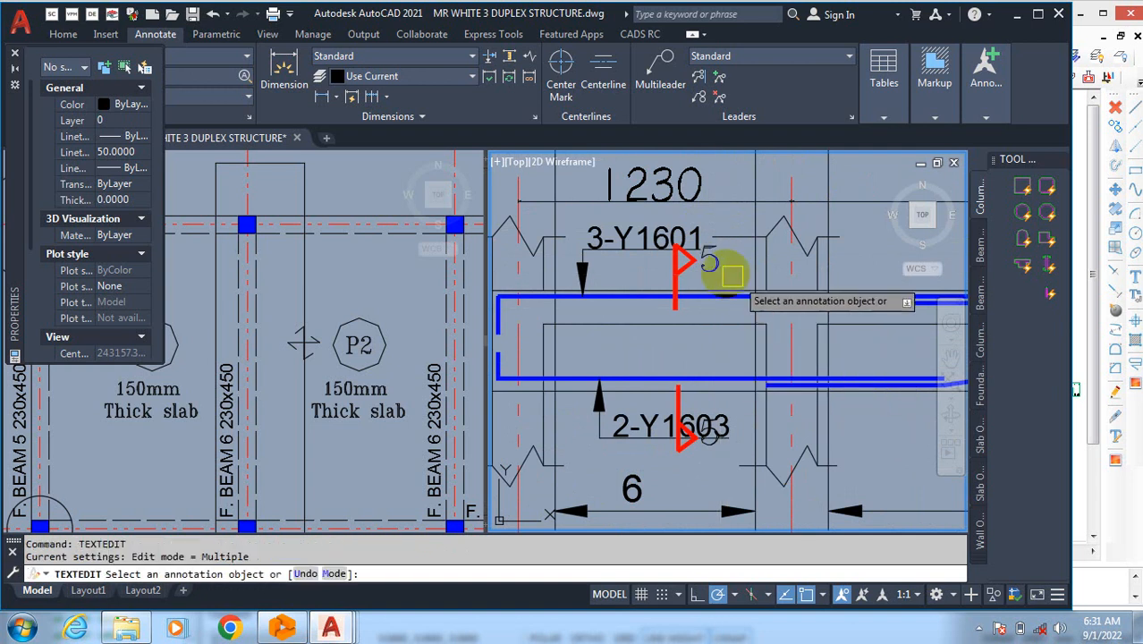
click(708, 259)
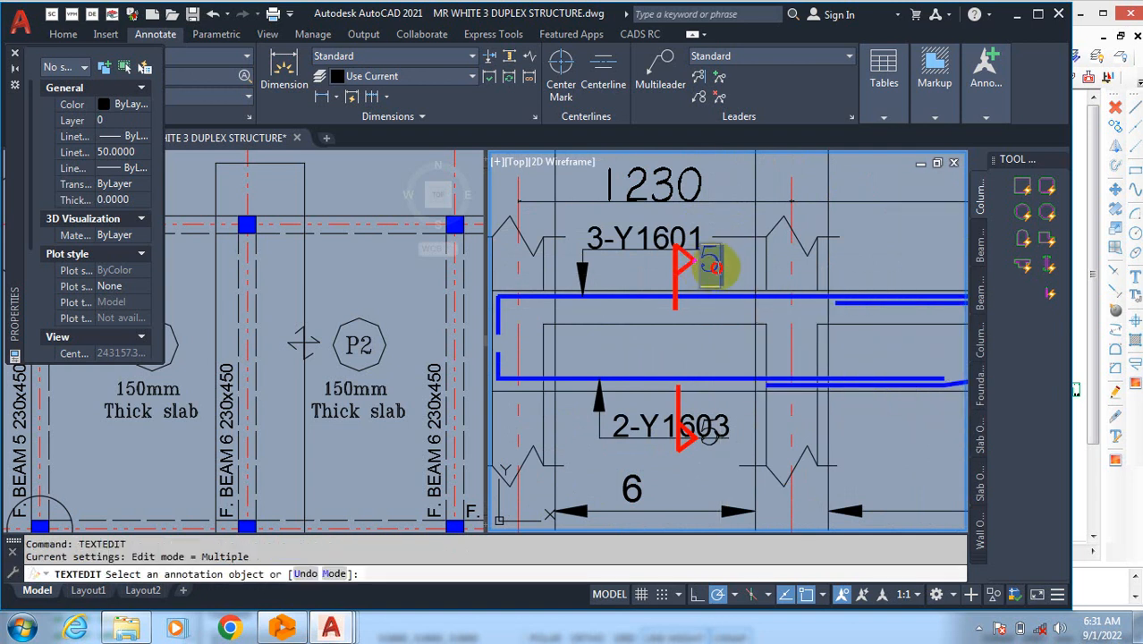
click(735, 285)
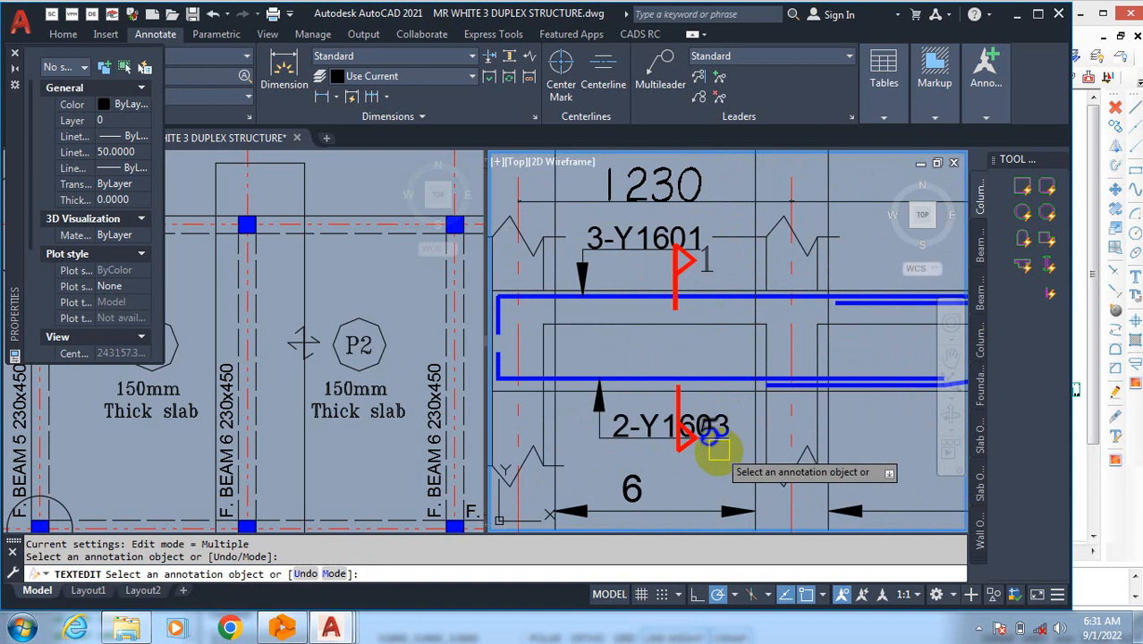
click(712, 438)
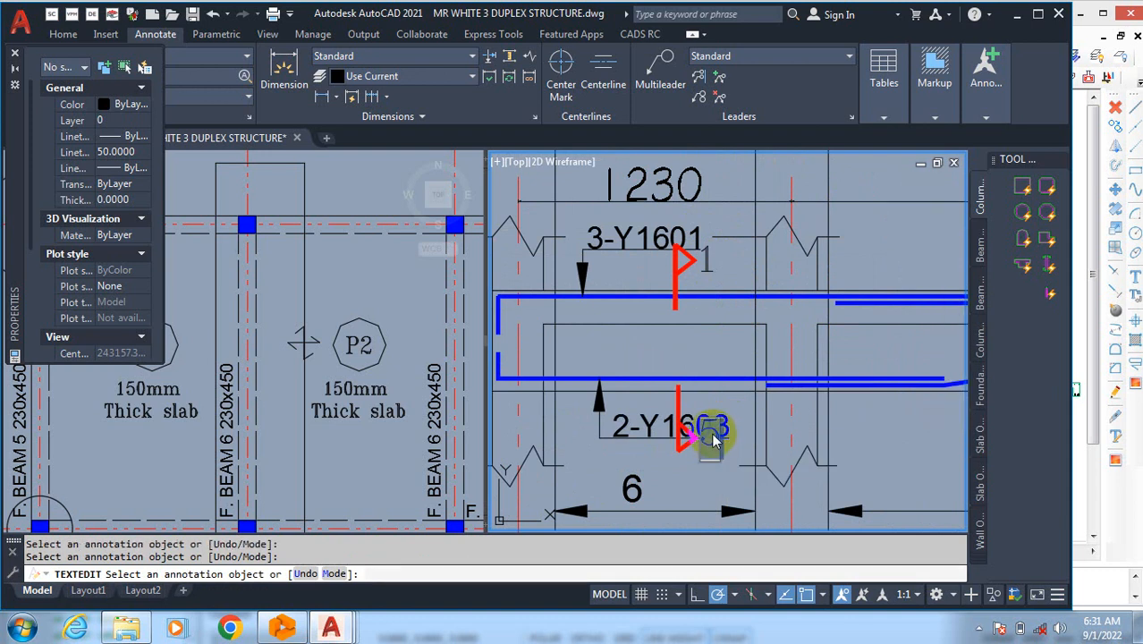
click(707, 388)
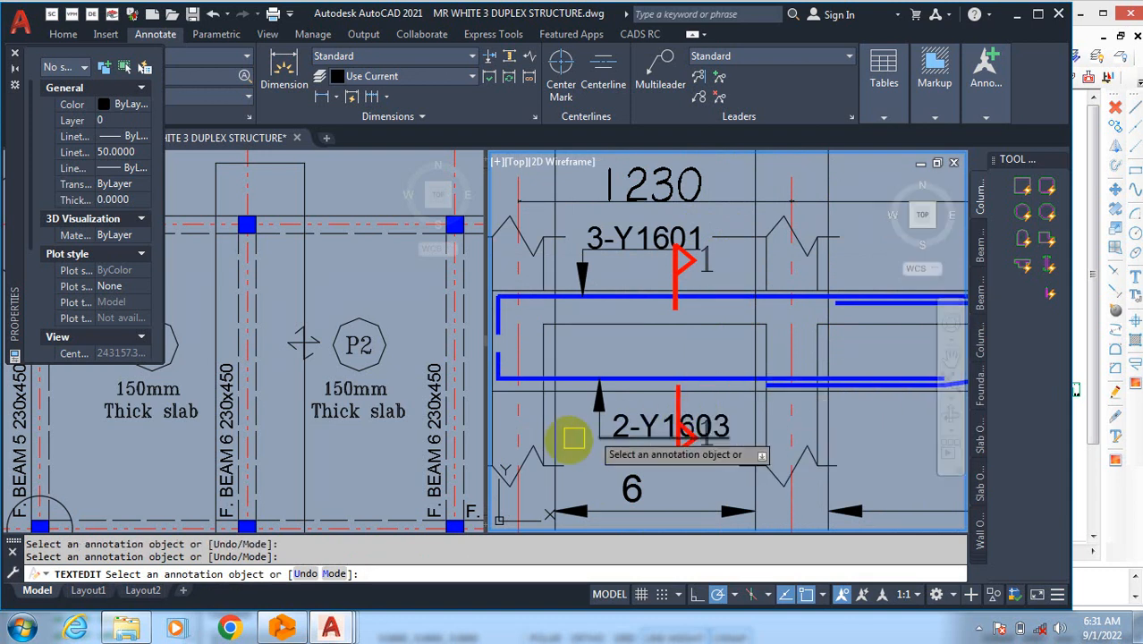
scroll(569, 439, down, 4)
key(Escape)
Step: Examine the bars cut by section 1 in the 1230 span and the existing cross-section beside the four-span beam
scroll(523, 403, up, 4)
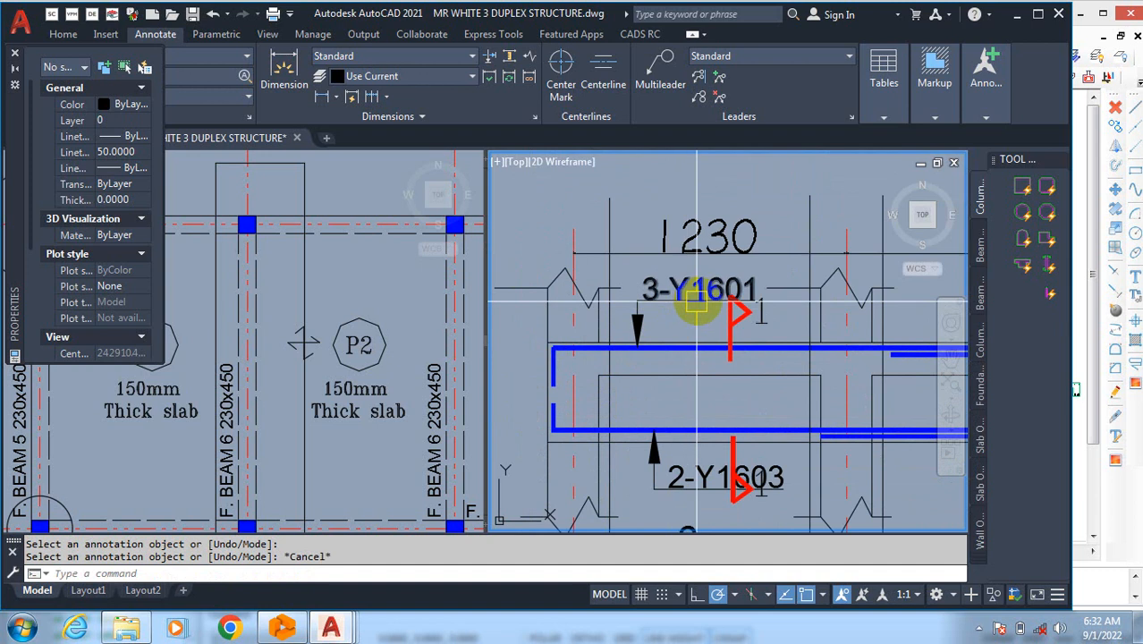
scroll(682, 297, down, 4)
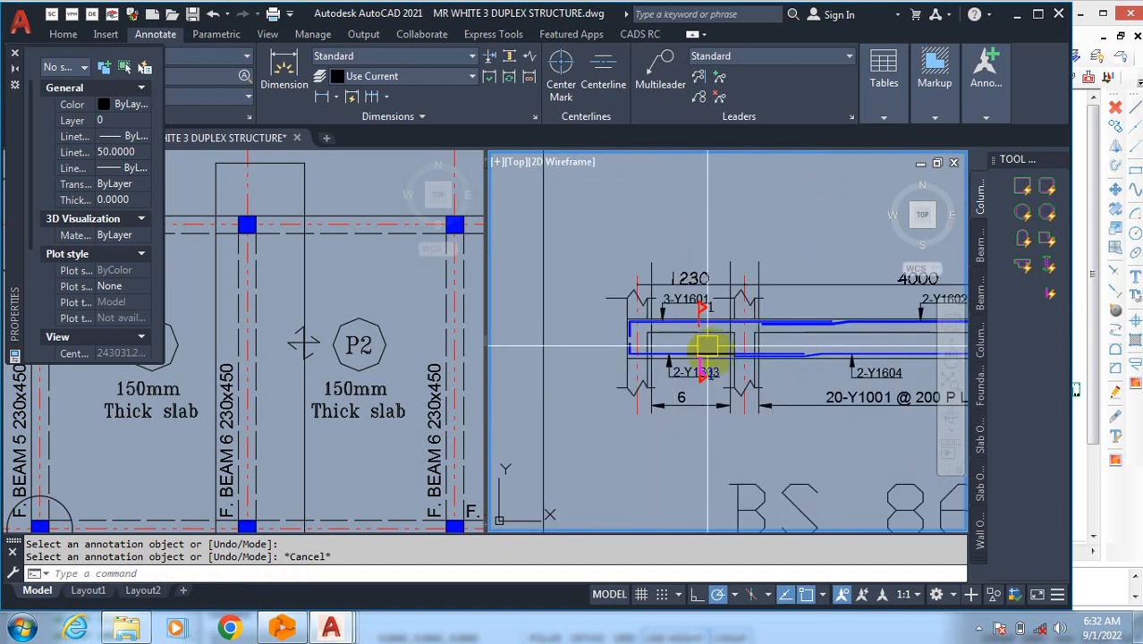
scroll(726, 325, up, 4)
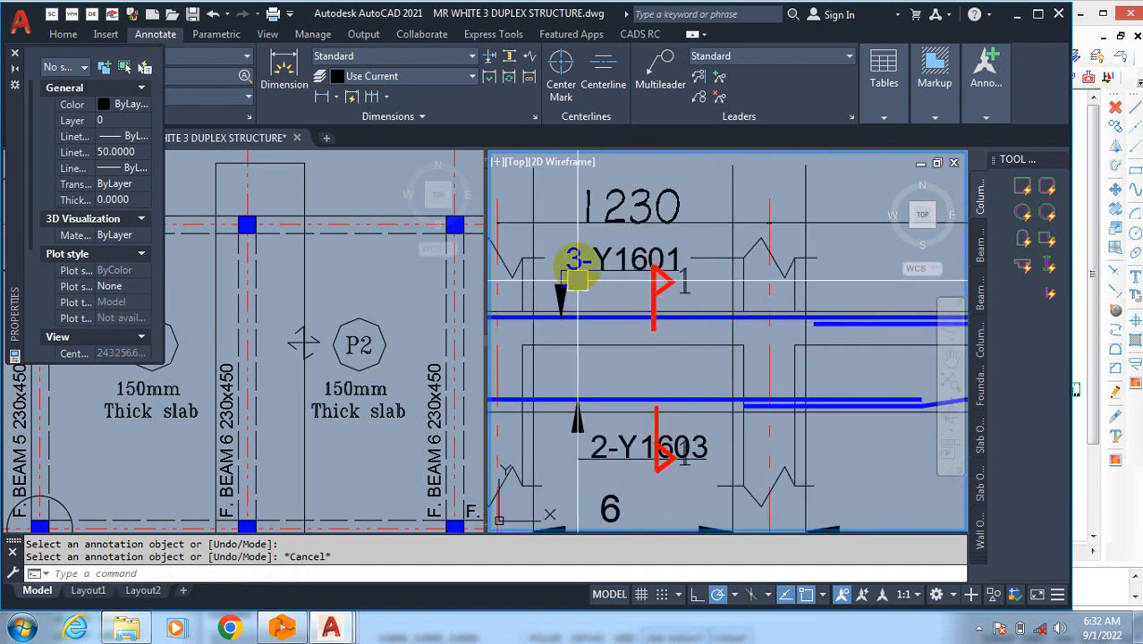
scroll(603, 259, up, 2)
scroll(671, 286, down, 3)
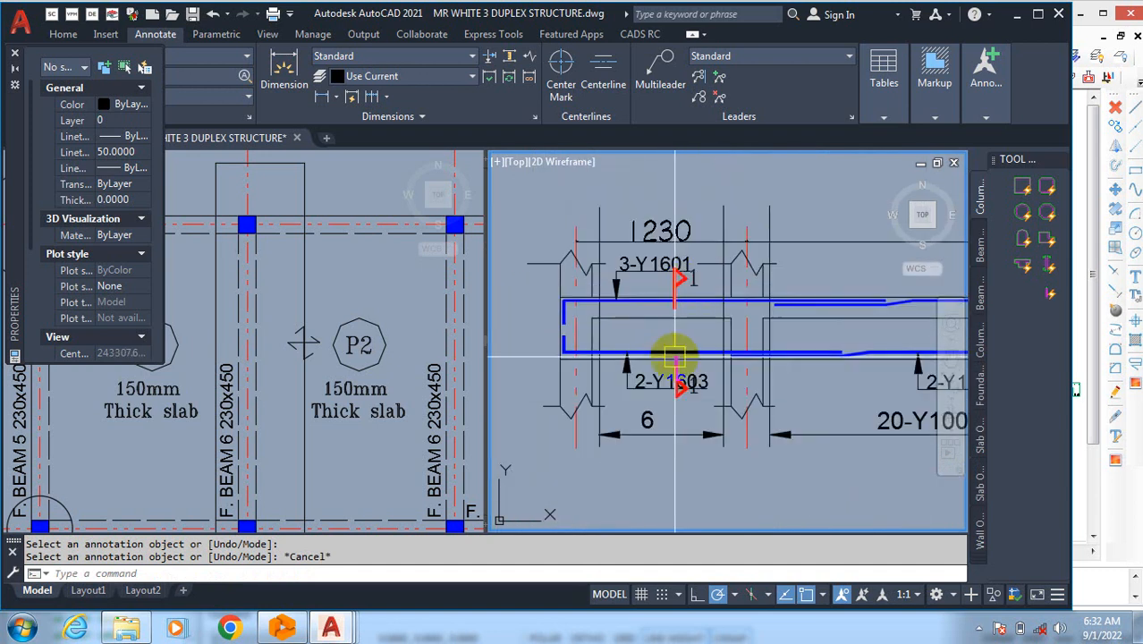
scroll(716, 412, up, 4)
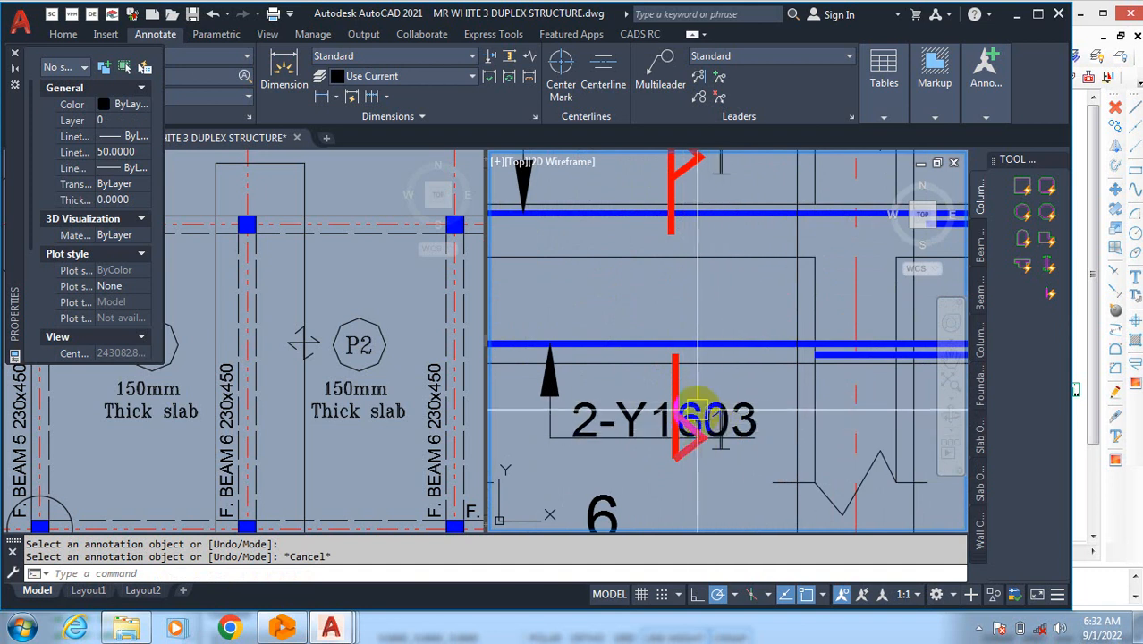
scroll(596, 382, down, 6)
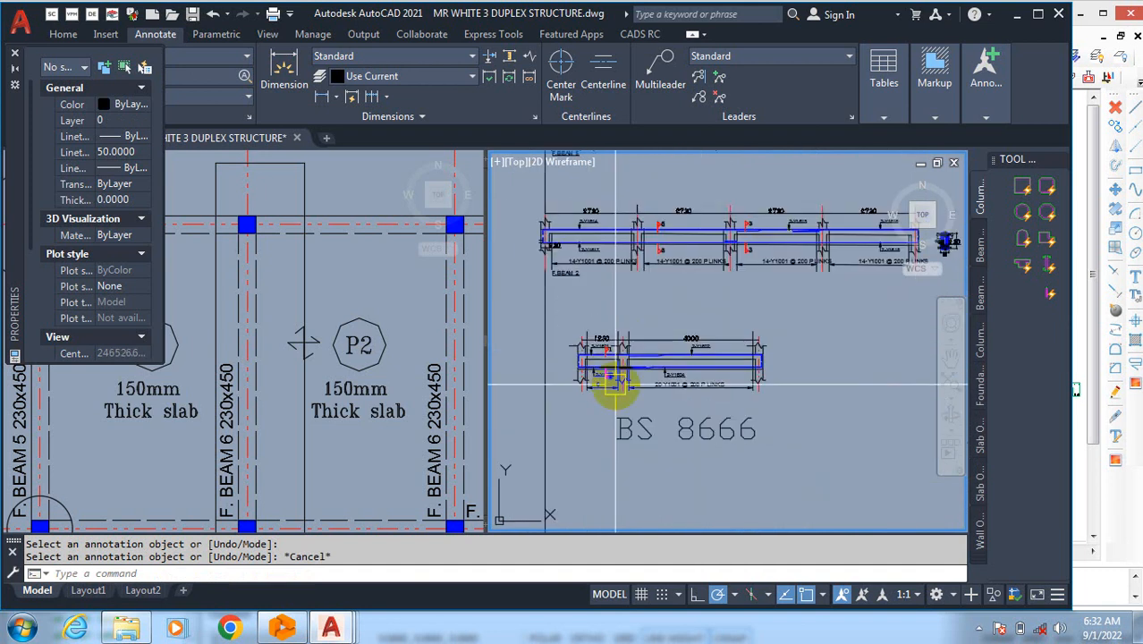
scroll(854, 284, up, 2)
scroll(882, 324, down, 4)
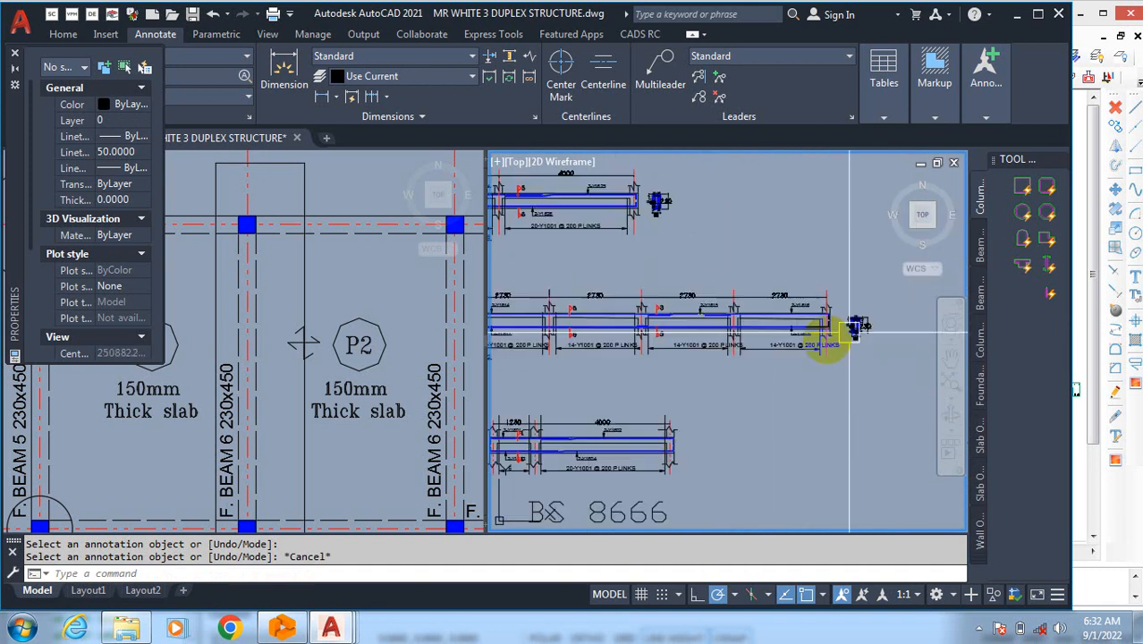
scroll(723, 384, down, 2)
scroll(694, 429, up, 4)
scroll(668, 386, up, 2)
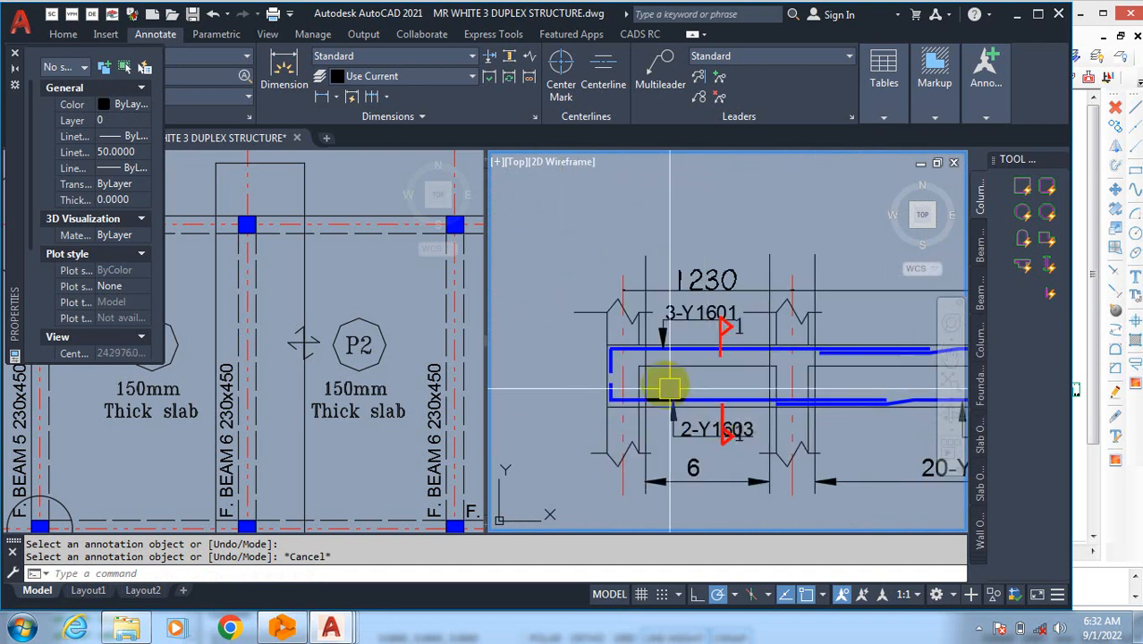
Step: Locate F. BEAM 6 and its supporting columns on the first floor layout
scroll(347, 346, down, 3)
scroll(322, 322, down, 5)
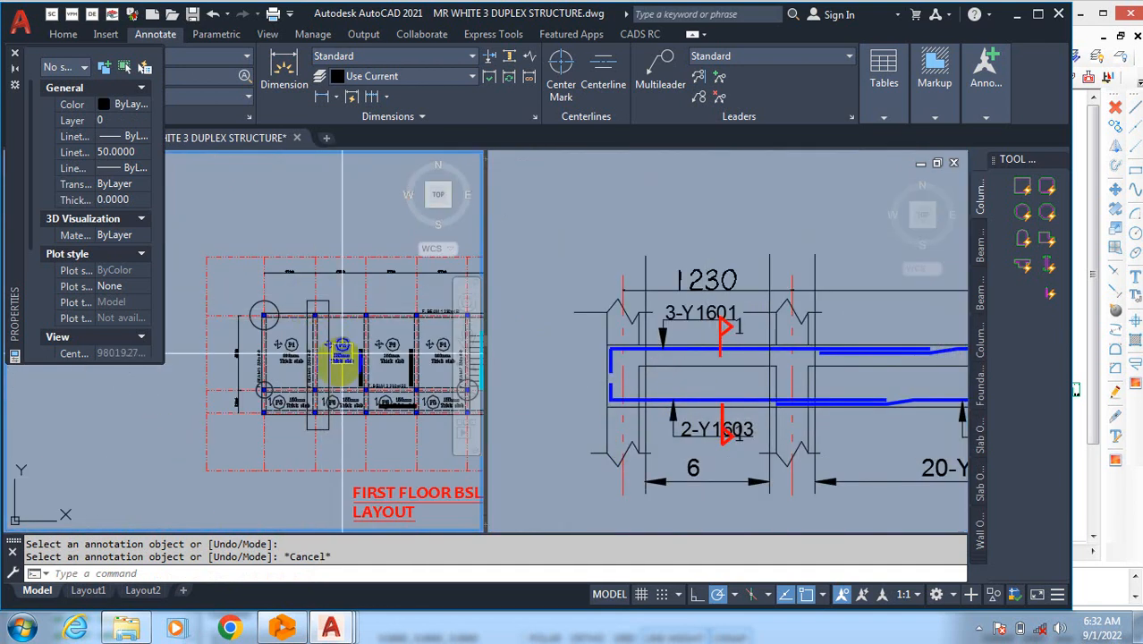
scroll(313, 415, up, 5)
scroll(375, 248, down, 2)
scroll(362, 332, up, 4)
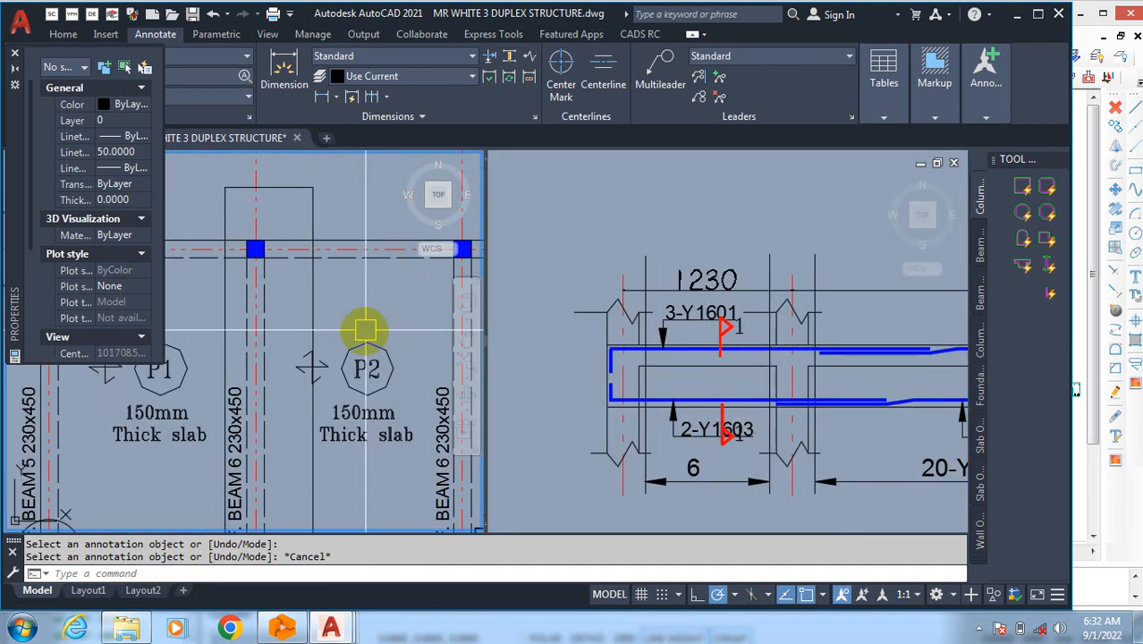
scroll(339, 212, down, 3)
scroll(345, 273, up, 2)
scroll(345, 273, down, 2)
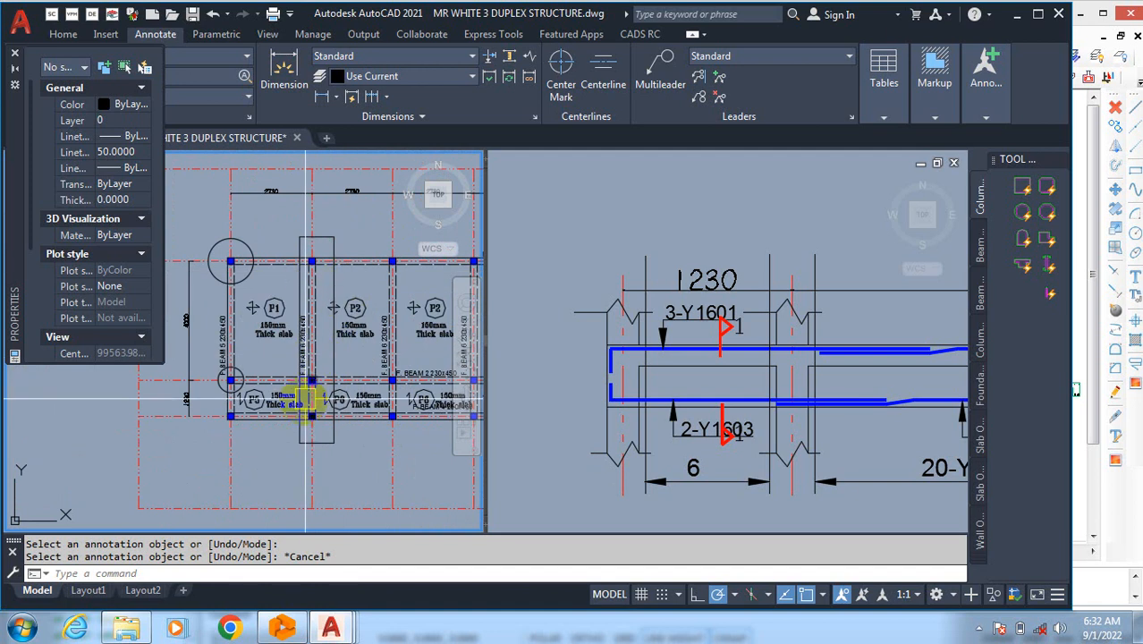
Step: Draw a circle with a radius of about 505 centred on the column at the lower end of F. BEAM 6, between slabs P5 and P6
scroll(324, 332, up, 2)
scroll(324, 425, up, 4)
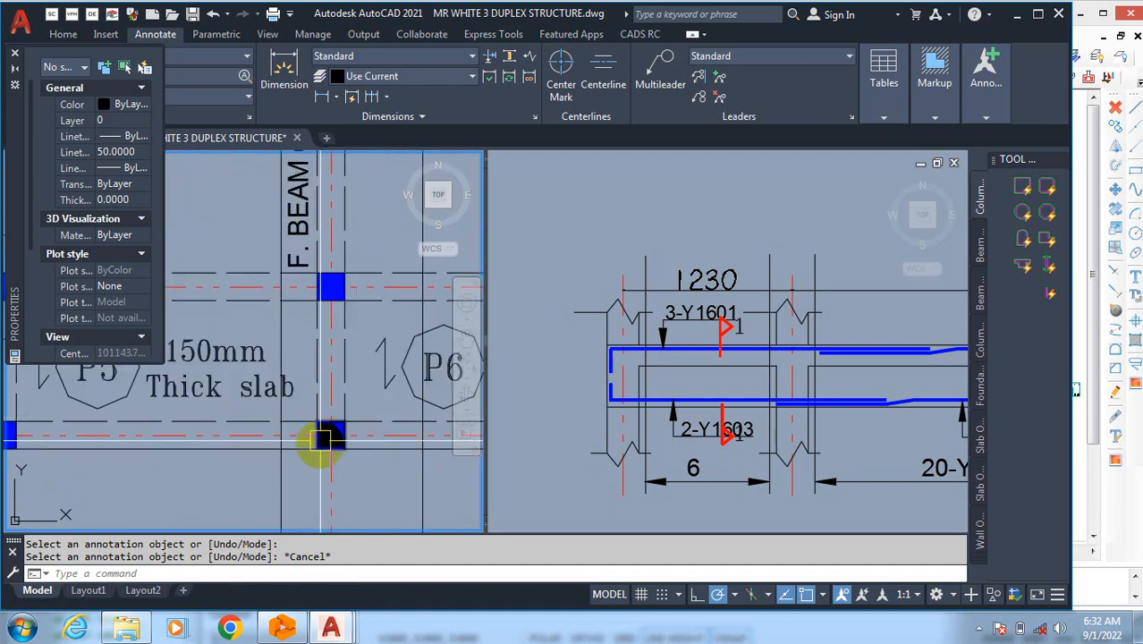
key(Return)
click(329, 439)
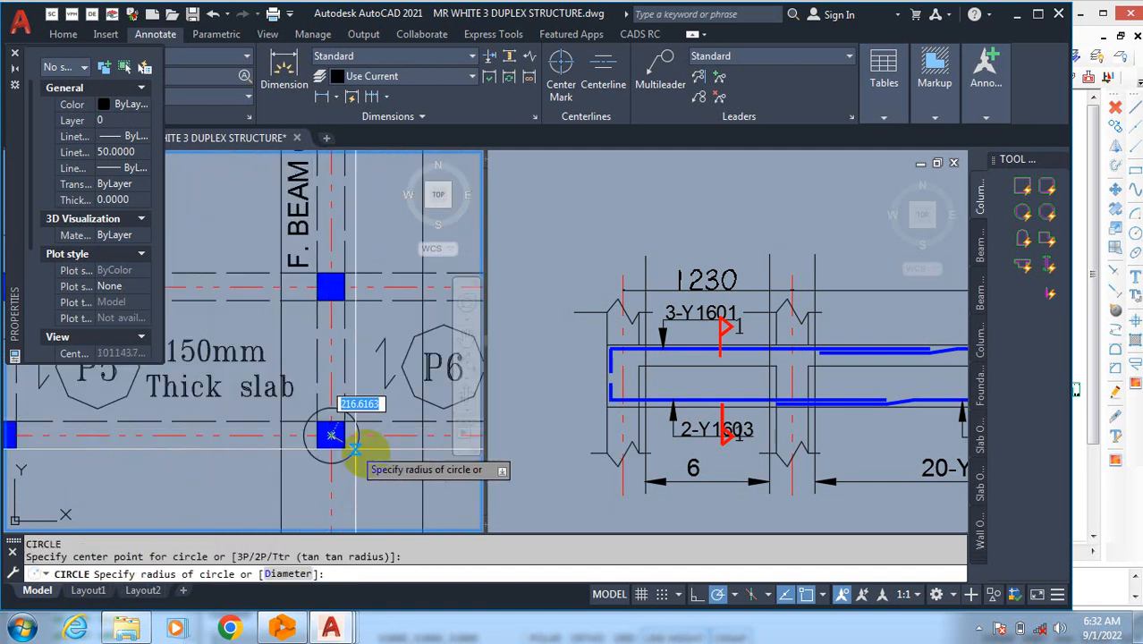
scroll(376, 461, down, 2)
click(349, 456)
Step: Draw a circle with a radius of about 890 centred on the column at the upper end of F. BEAM 6, between slabs P1 and P2
key(Return)
scroll(383, 199, down, 2)
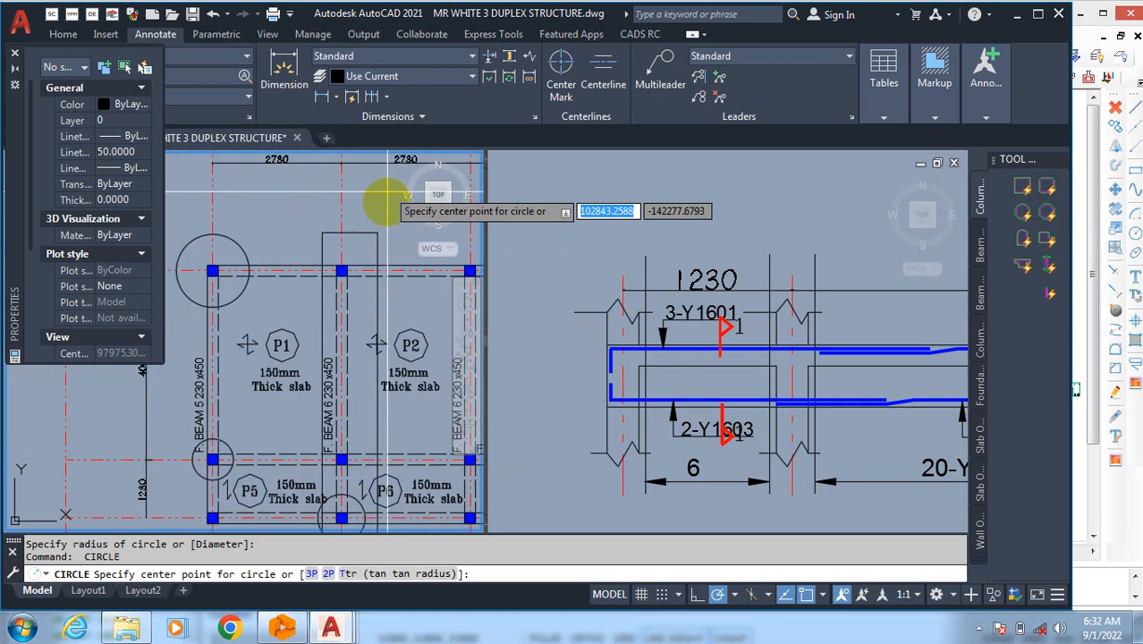
scroll(309, 319, up, 2)
click(313, 311)
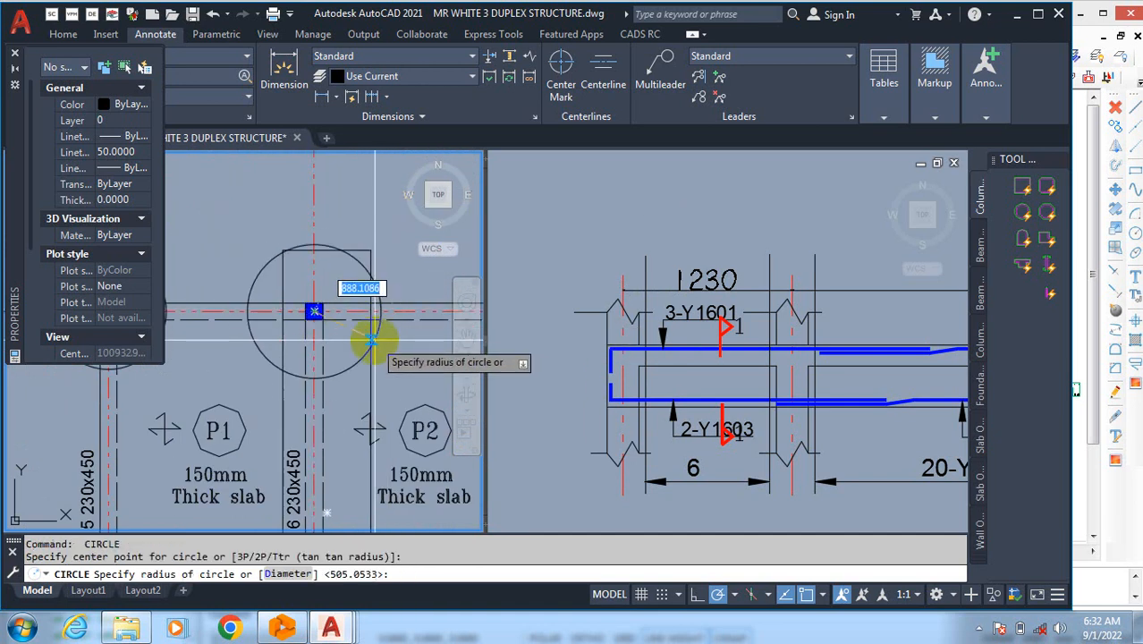
click(377, 332)
scroll(358, 385, down, 4)
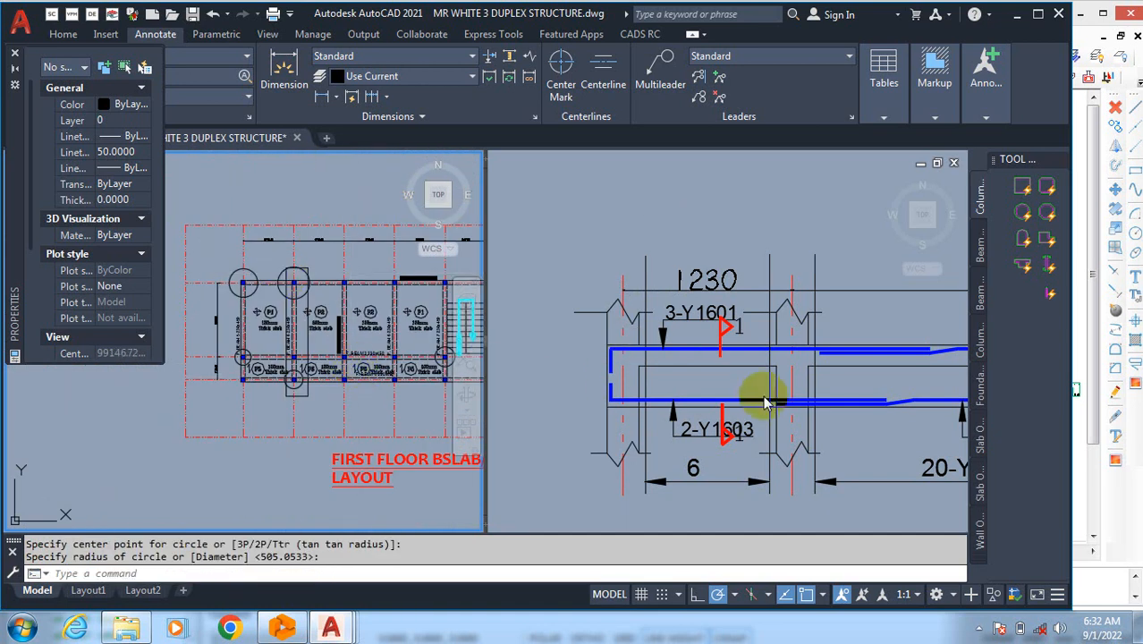
Step: Copy cross-section 6-6 with its dimensions from the four-span beam to the space beside the end of the two-span beam's 4000 span
click(544, 355)
scroll(627, 420, down, 5)
scroll(643, 230, up, 3)
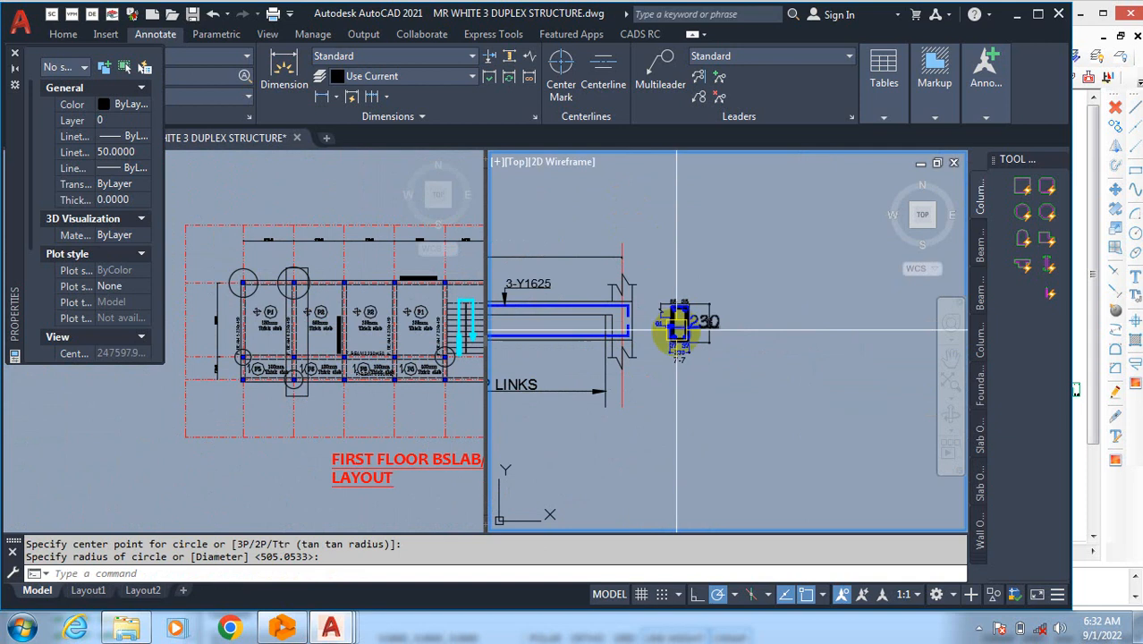
scroll(644, 268, down, 2)
scroll(743, 336, down, 3)
scroll(863, 402, up, 4)
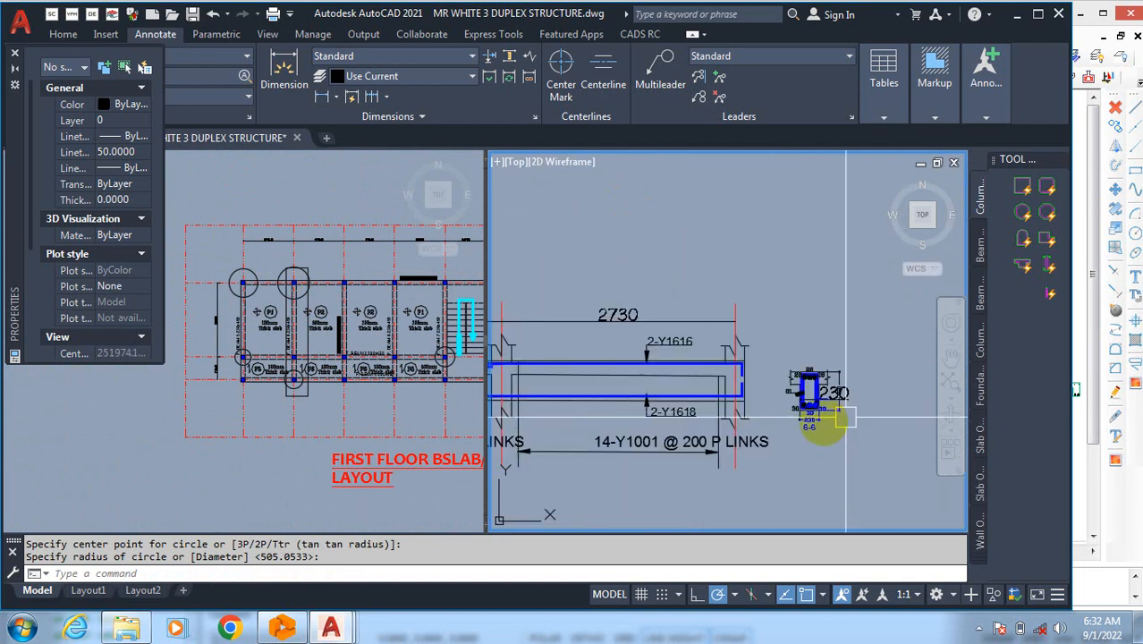
scroll(856, 428, down, 7)
scroll(858, 431, up, 6)
scroll(796, 447, up, 5)
scroll(687, 363, down, 2)
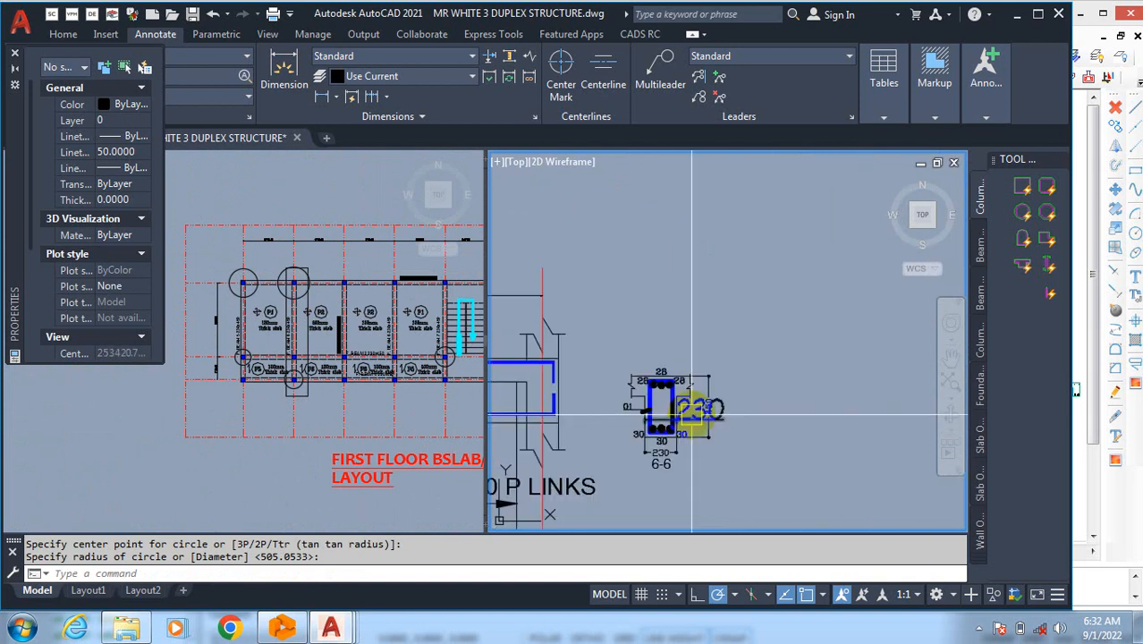
scroll(695, 420, up, 1)
text(ct o)
key(Return)
click(766, 358)
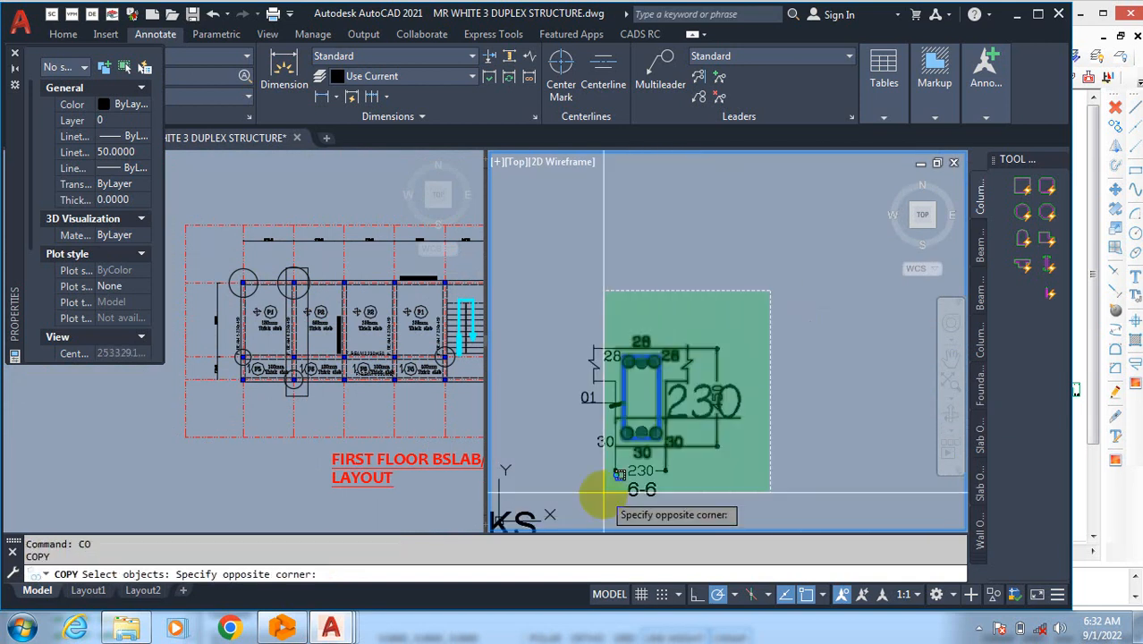
click(582, 483)
key(Return)
click(791, 396)
scroll(850, 286, down, 4)
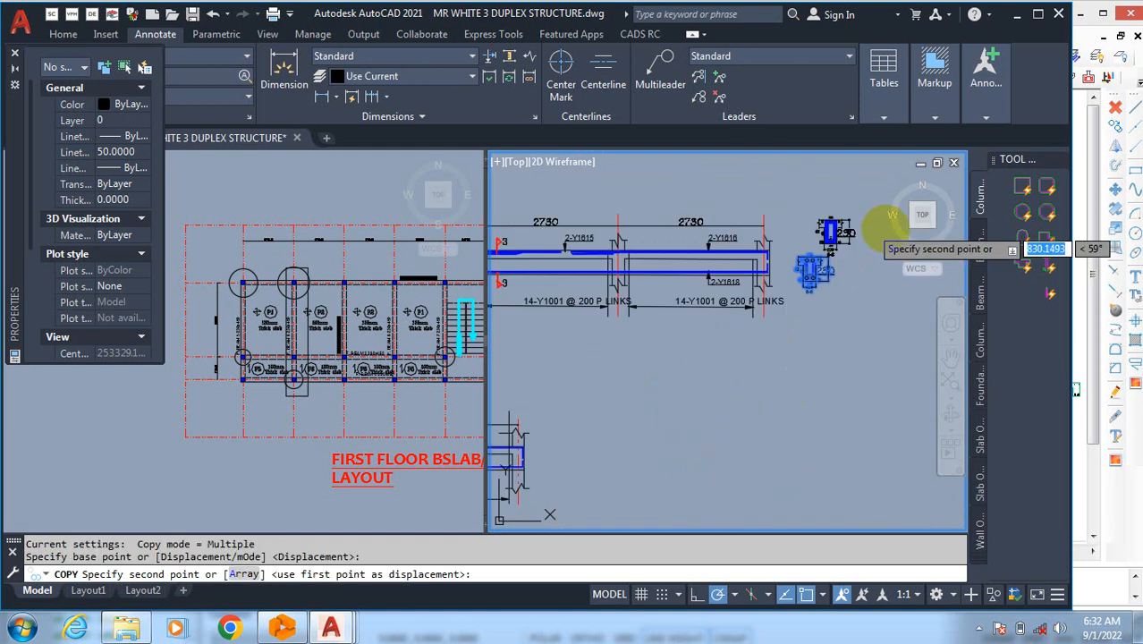
scroll(766, 332, up, 4)
click(694, 407)
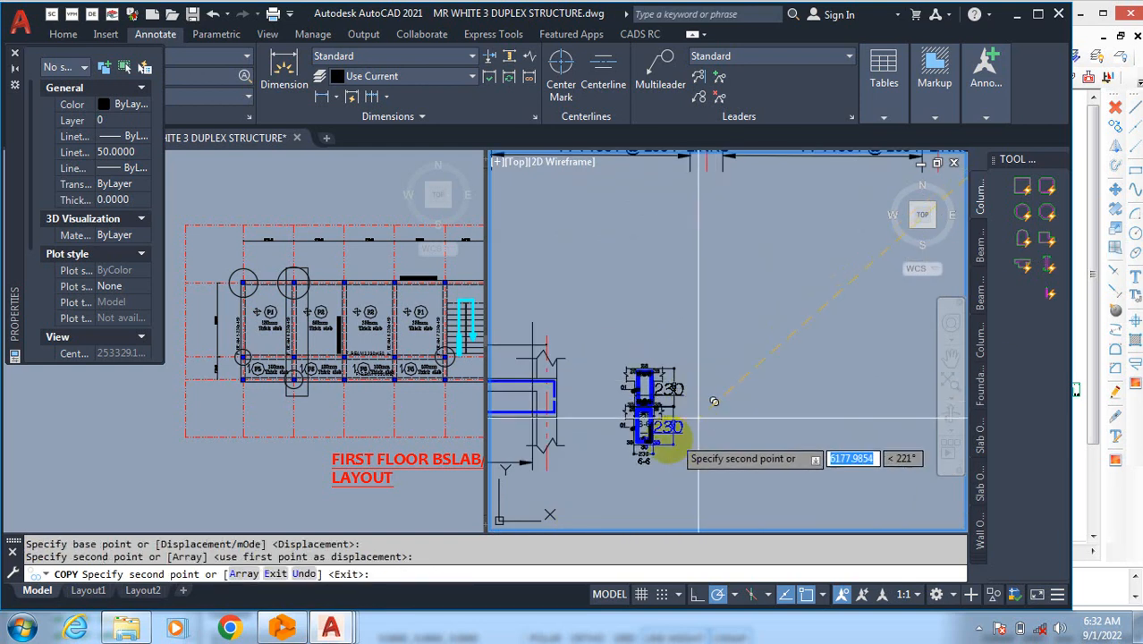
key(Escape)
Step: Erase the oversized 230 dimension overlapping the copied cross-section 6-6
scroll(626, 403, up, 3)
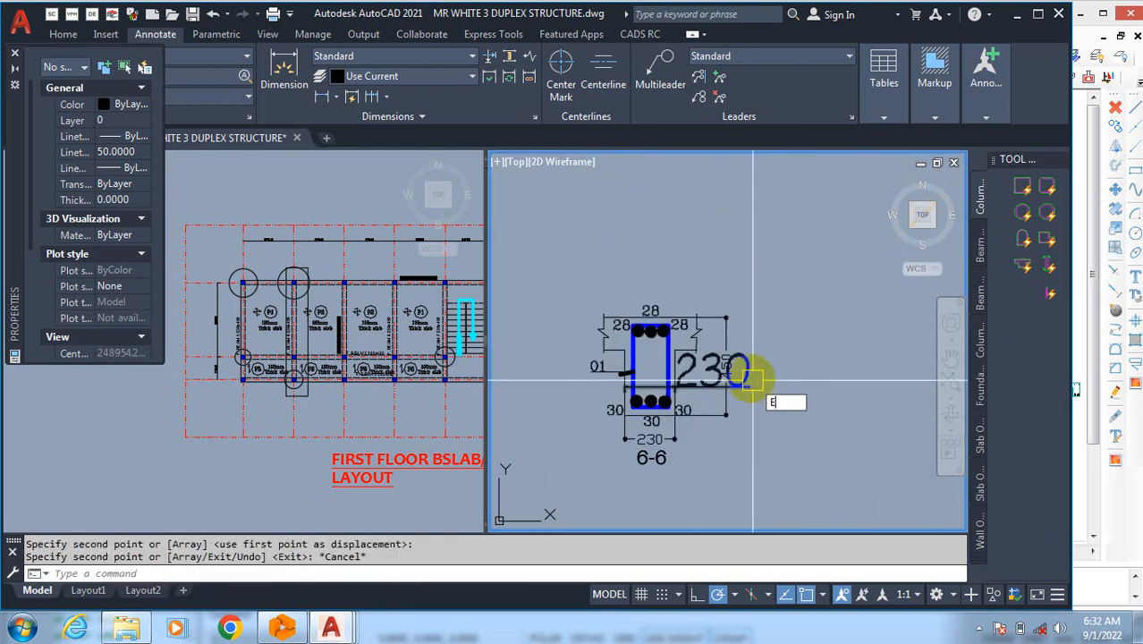
text(E)
key(Return)
click(753, 380)
scroll(615, 444, up, 3)
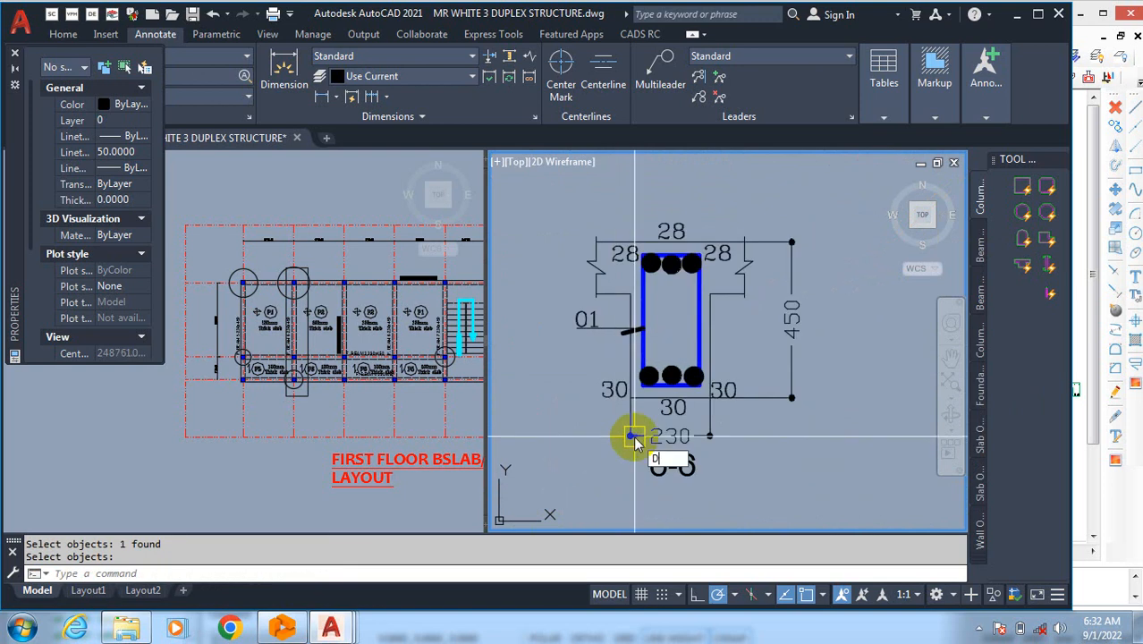
key(Escape)
key(Escape)
Step: Draw a horizontal line below the copied cross-section 6-6 as the top edge of a new section outline
scroll(814, 286, down, 6)
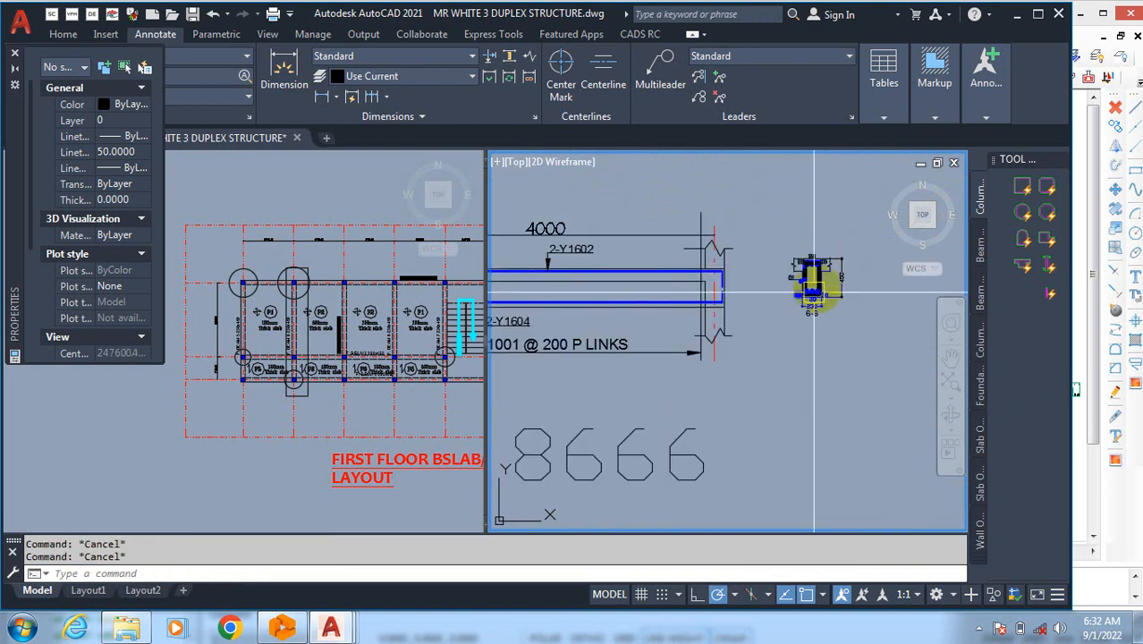
scroll(810, 313, up, 3)
scroll(832, 268, down, 3)
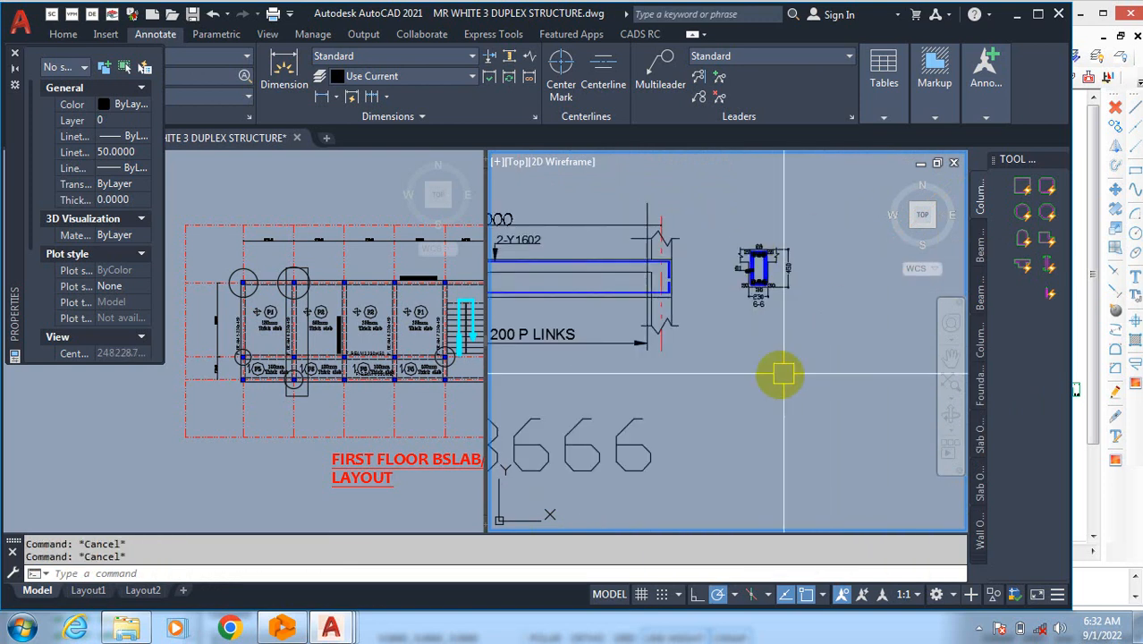
text(L)
key(Return)
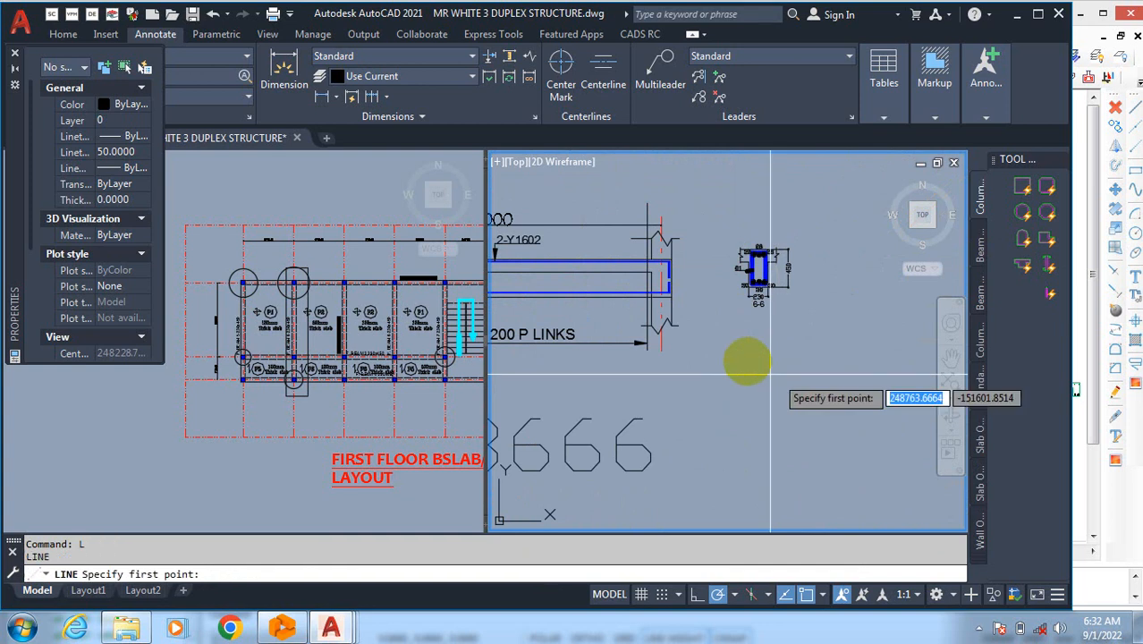
click(718, 335)
click(859, 333)
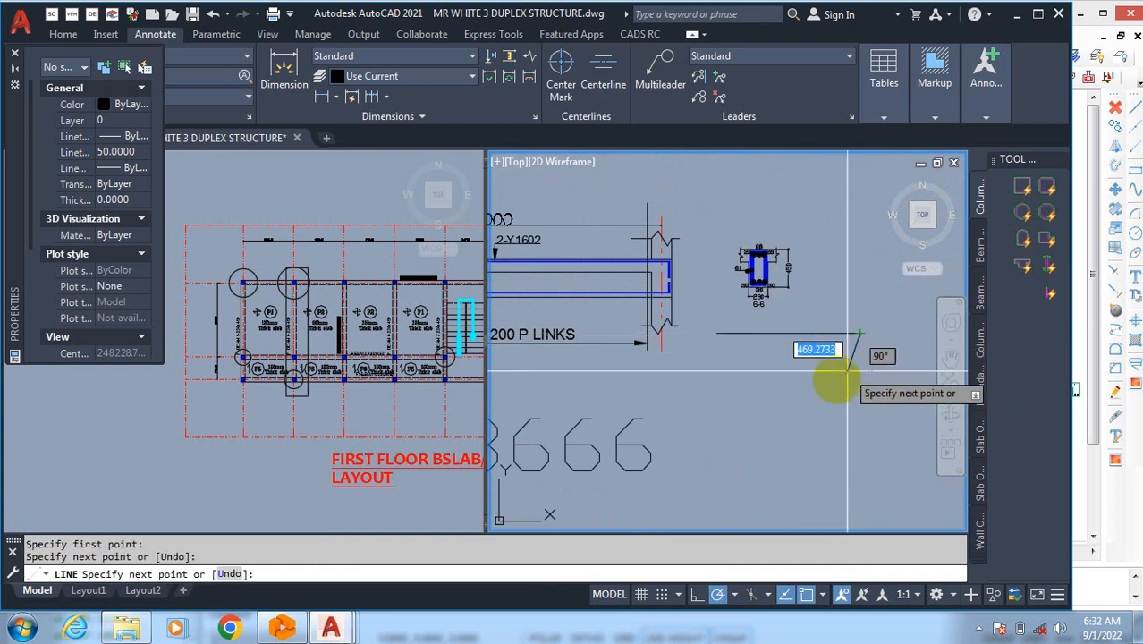
key(Escape)
Step: Offset the horizontal line 150 downward for the slab thickness
text(O)
key(Return)
scroll(778, 358, up, 3)
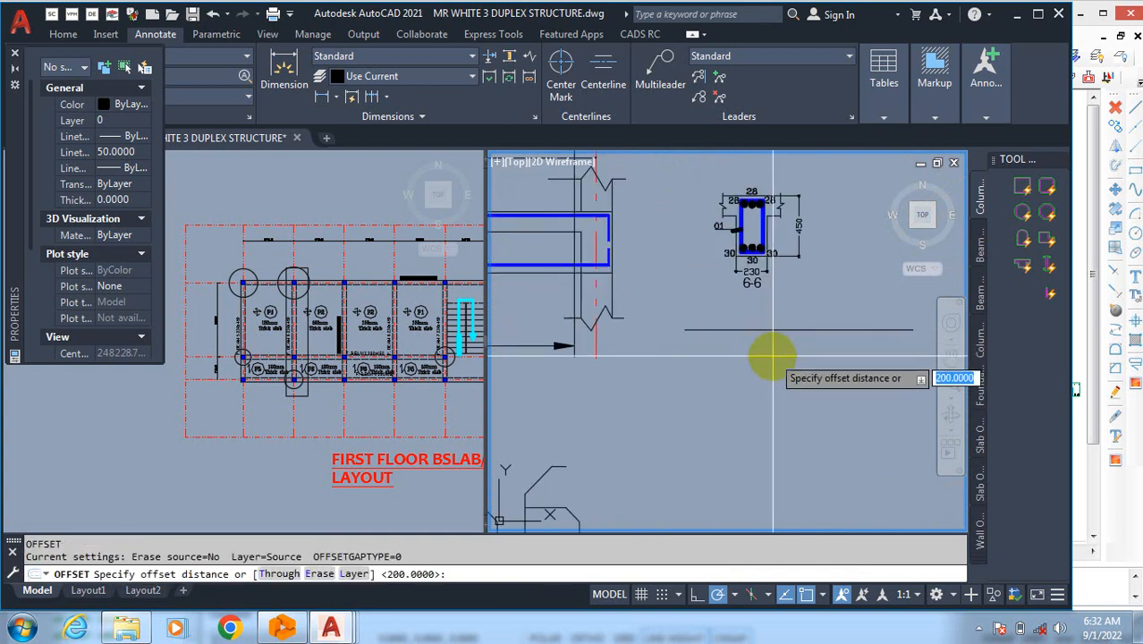
text(1)
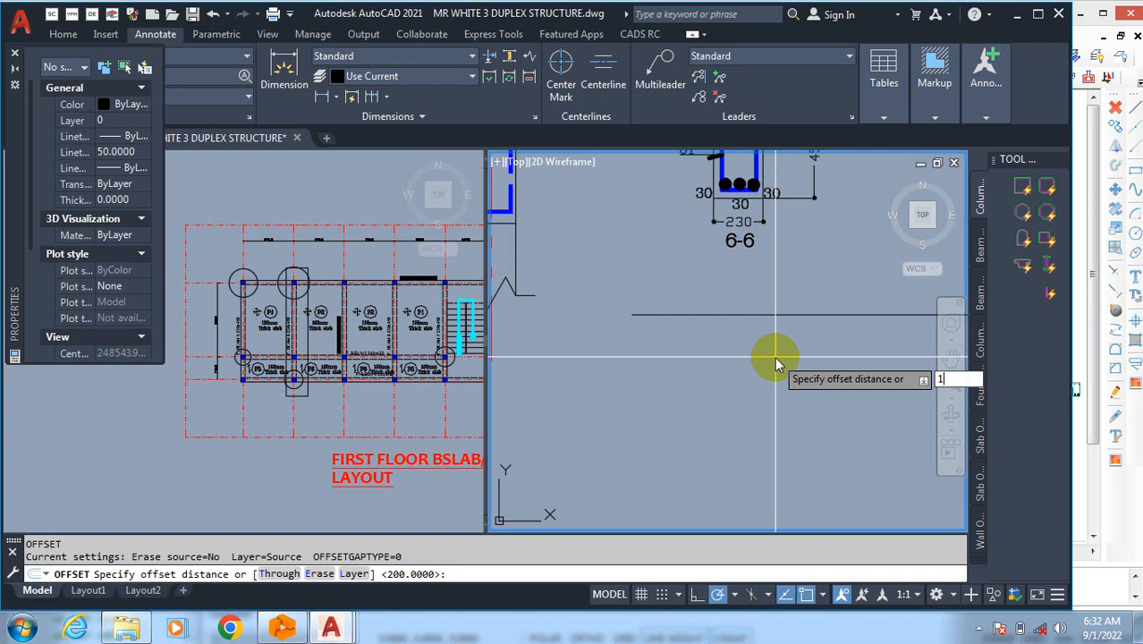
text(50)
key(Return)
click(797, 314)
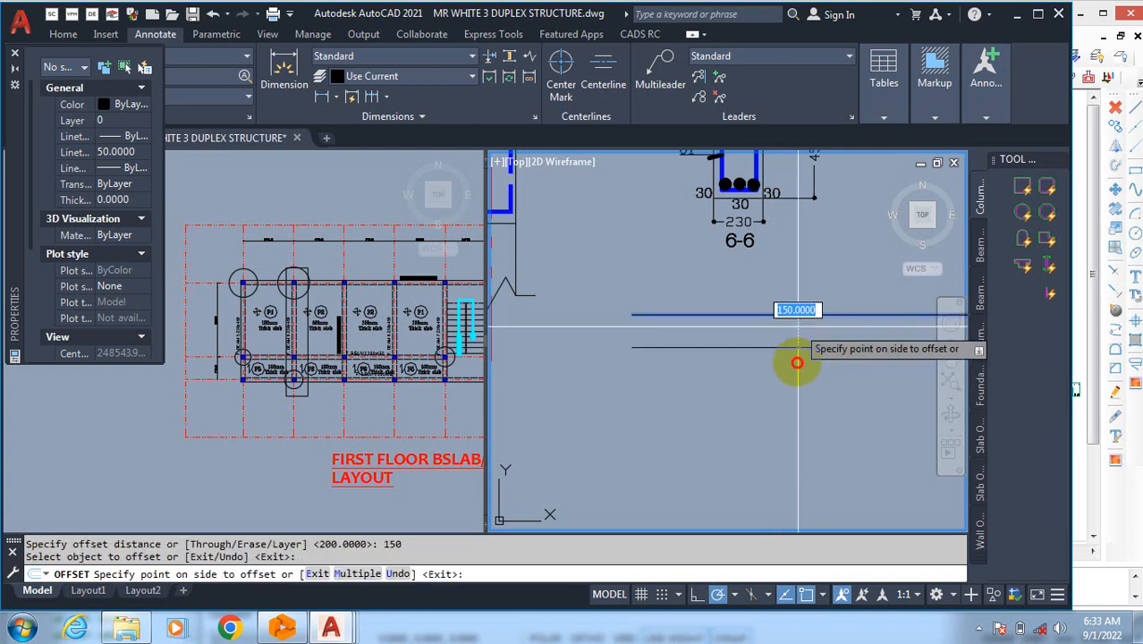
click(796, 362)
key(Escape)
Step: Draw a vertical line crossing both horizontal lines near their left ends
text(L)
key(Return)
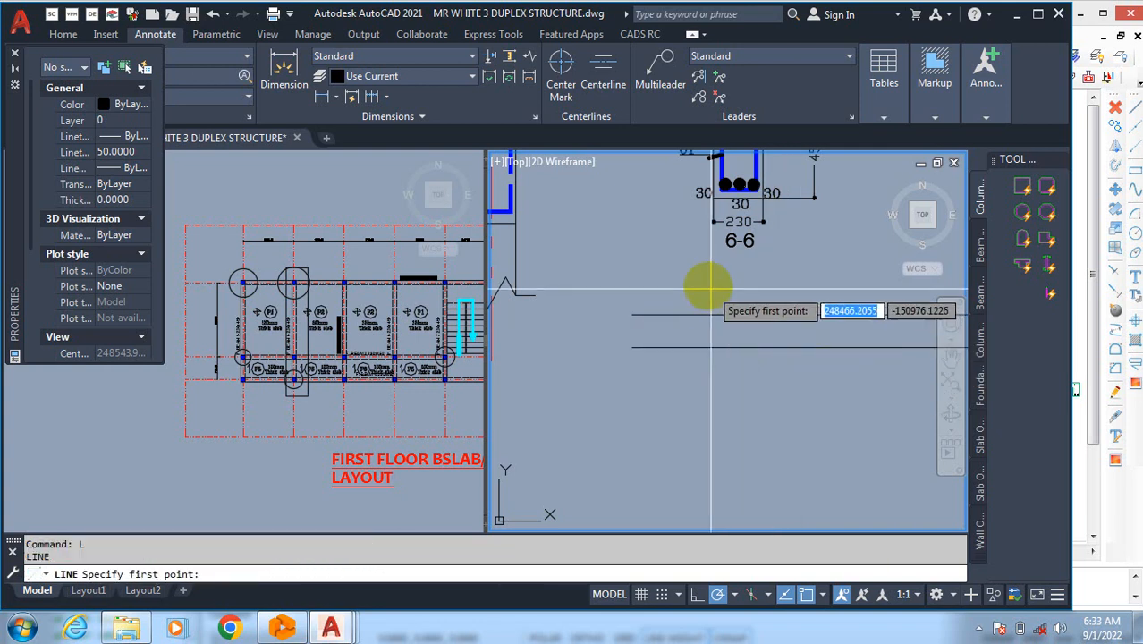
click(707, 289)
click(705, 416)
key(Escape)
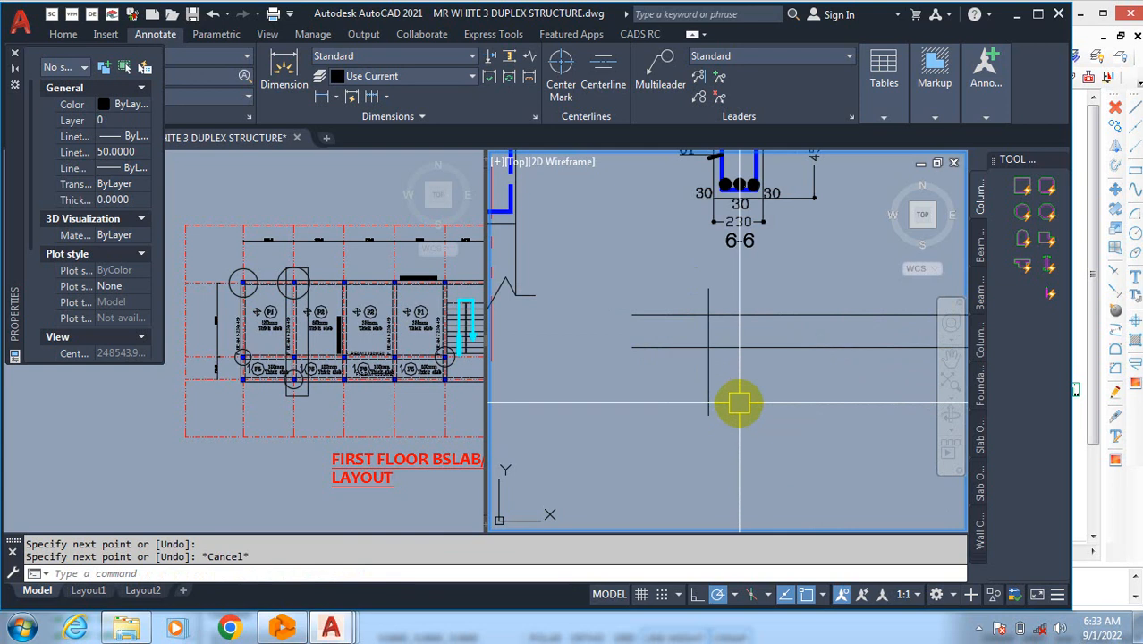
text(230)
key(Return)
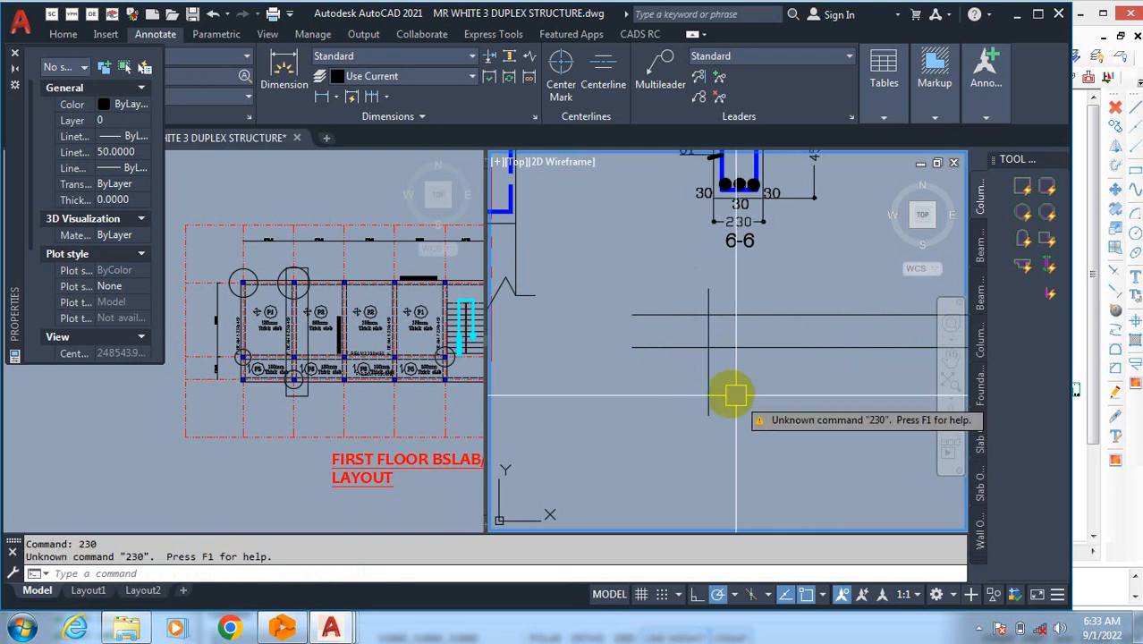
key(Escape)
key(Escape)
Step: Offset the vertical line 230 to its right to set the beam width
text(o)
key(Return)
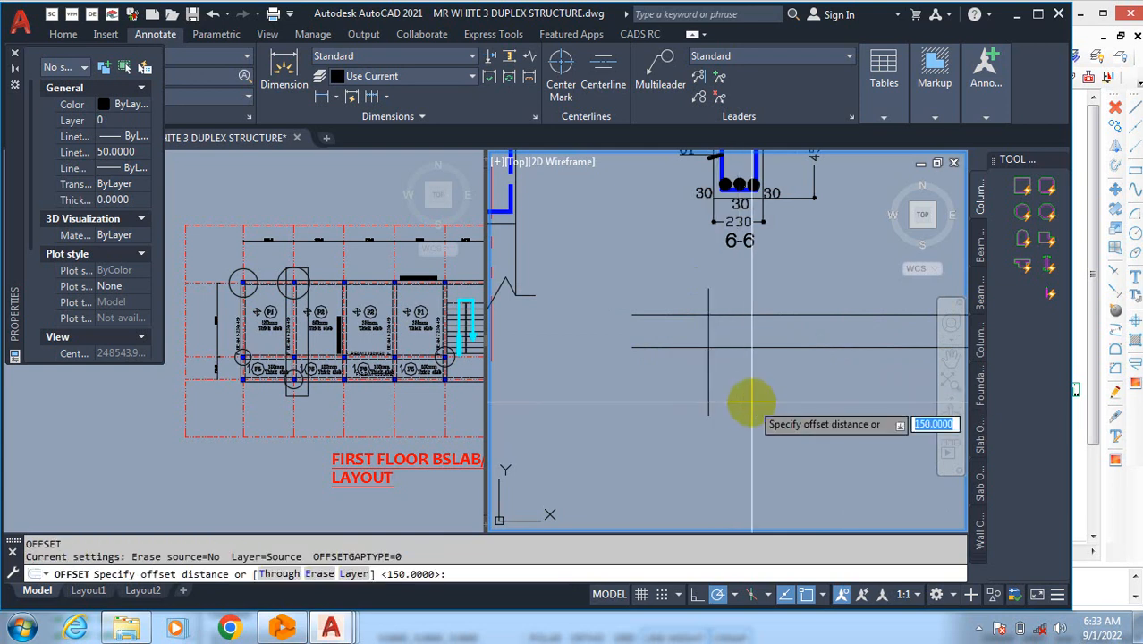
text(230)
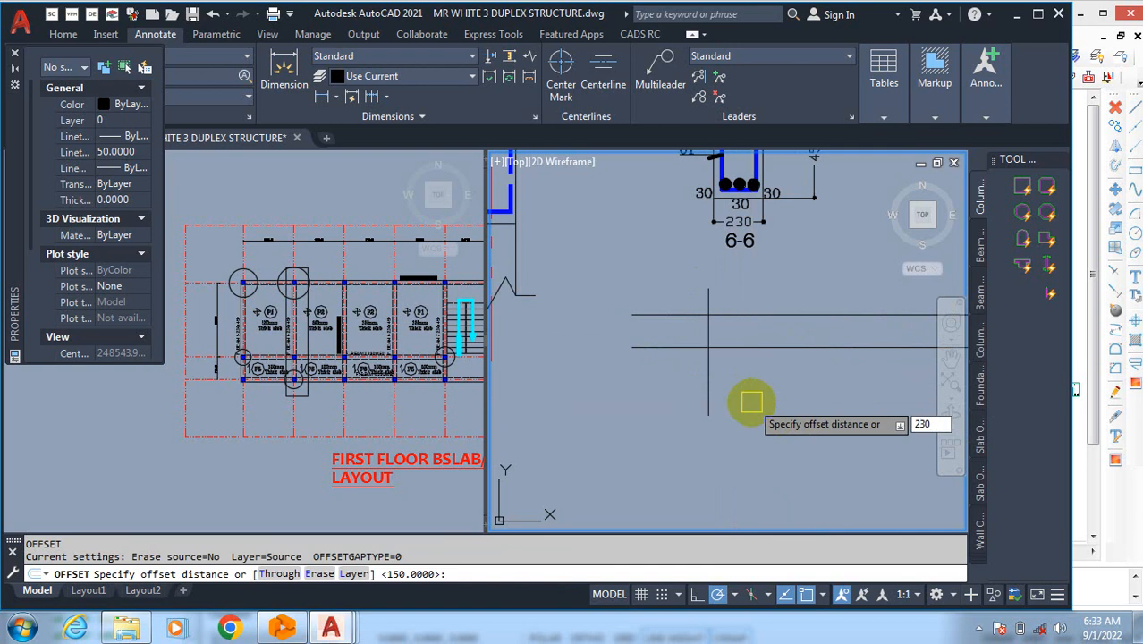
key(Return)
scroll(718, 435, down, 2)
scroll(723, 360, up, 2)
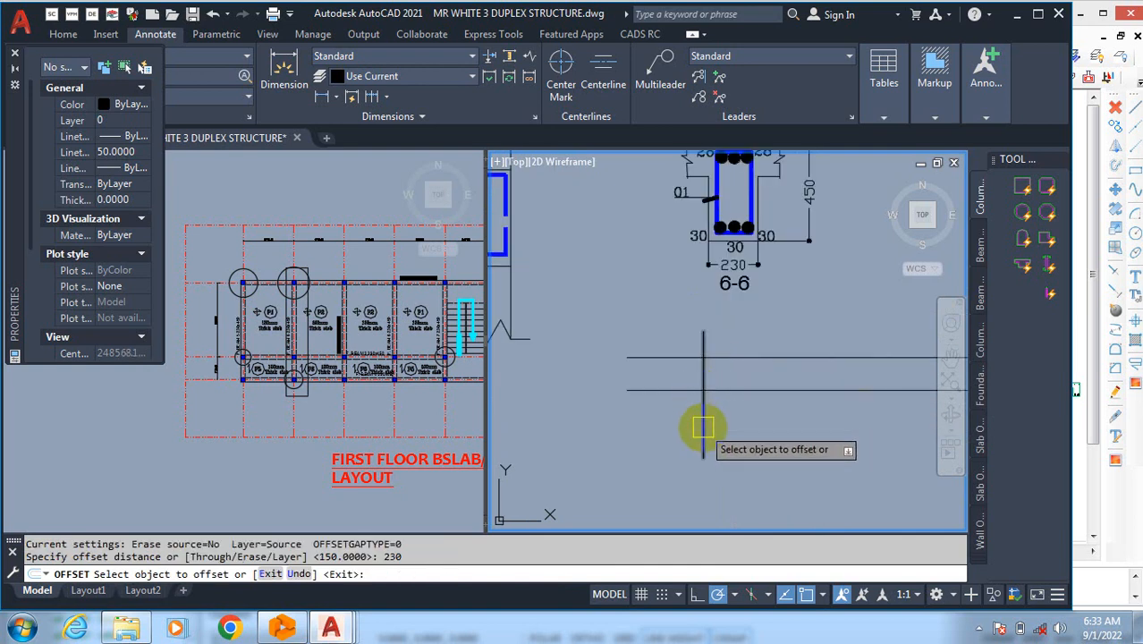
click(703, 427)
click(771, 425)
scroll(805, 358, down, 2)
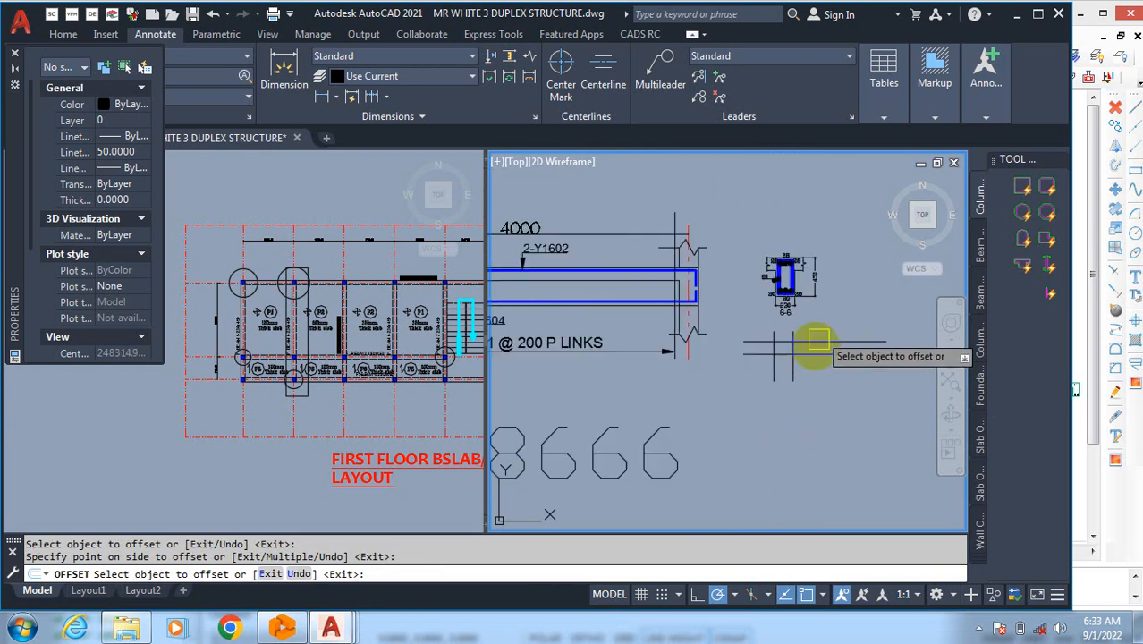
scroll(788, 344, up, 1)
scroll(784, 421, up, 2)
key(Escape)
Step: Offset the upper horizontal line 450 downward to set the beam depth
scroll(766, 299, up, 3)
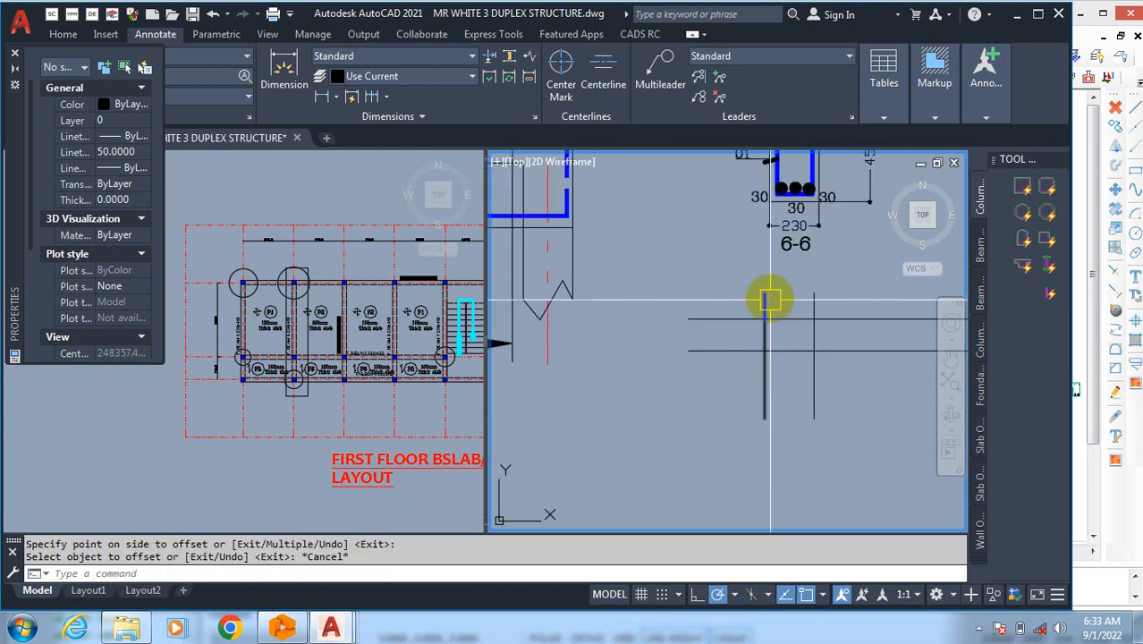
scroll(825, 371, up, 2)
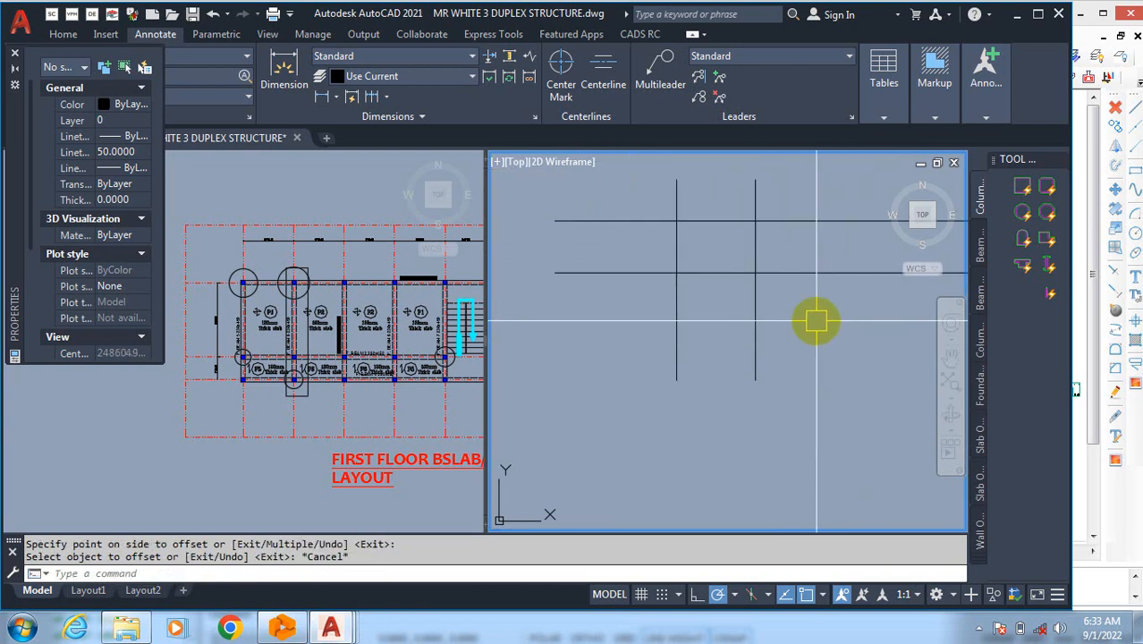
key(Return)
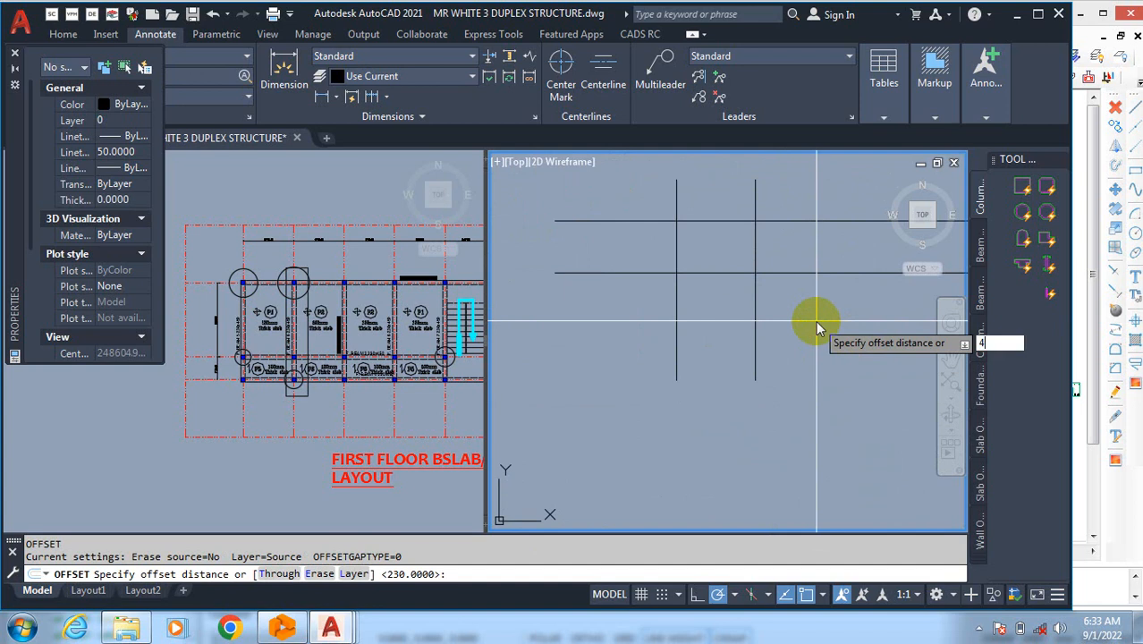
key(Return)
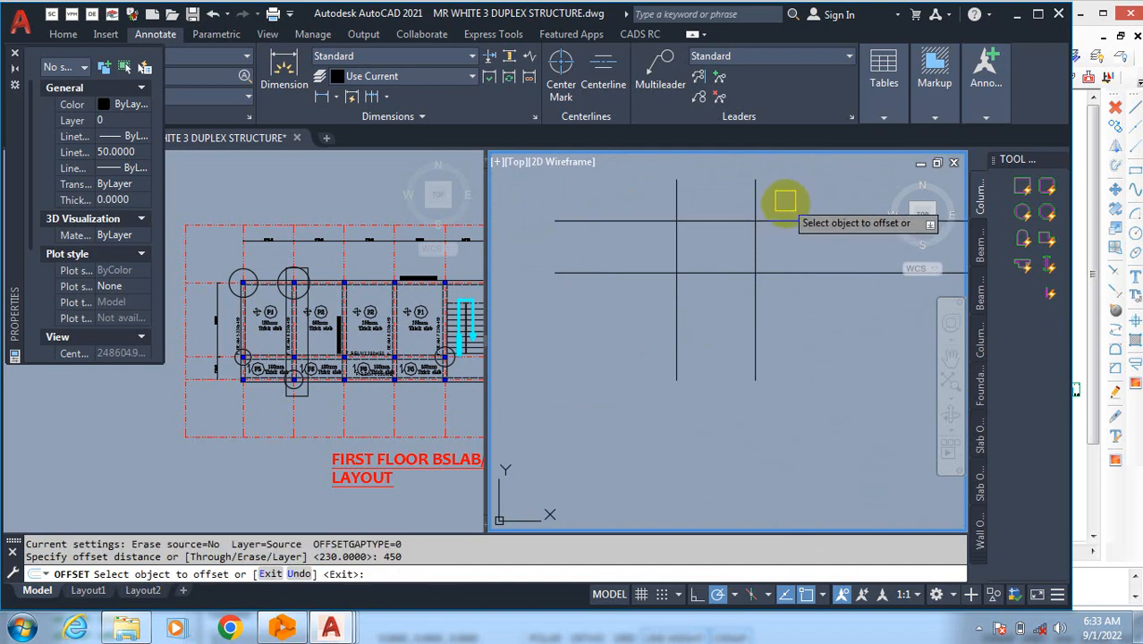
click(854, 221)
click(792, 362)
key(Escape)
scroll(678, 414, down, 3)
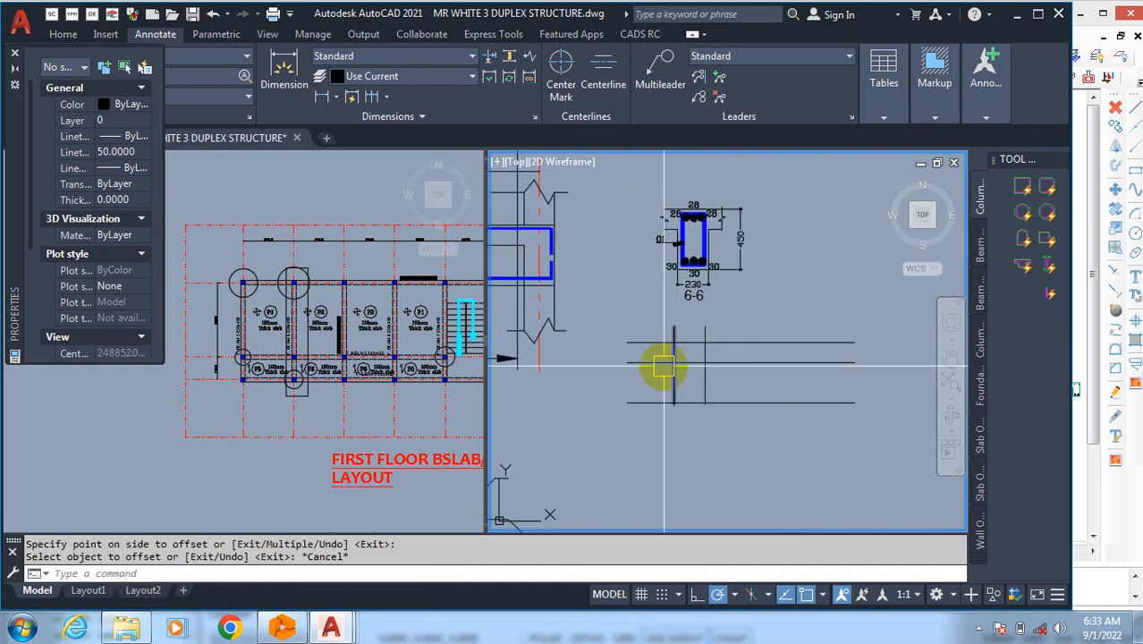
scroll(663, 366, up, 3)
text(F)
key(Return)
click(689, 325)
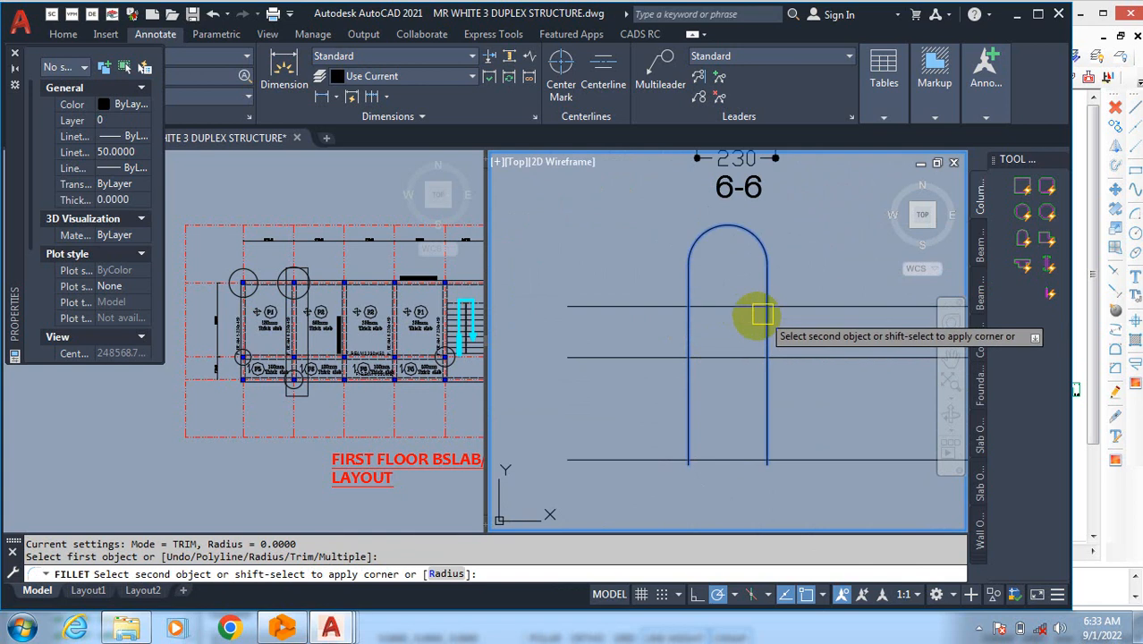
key(Escape)
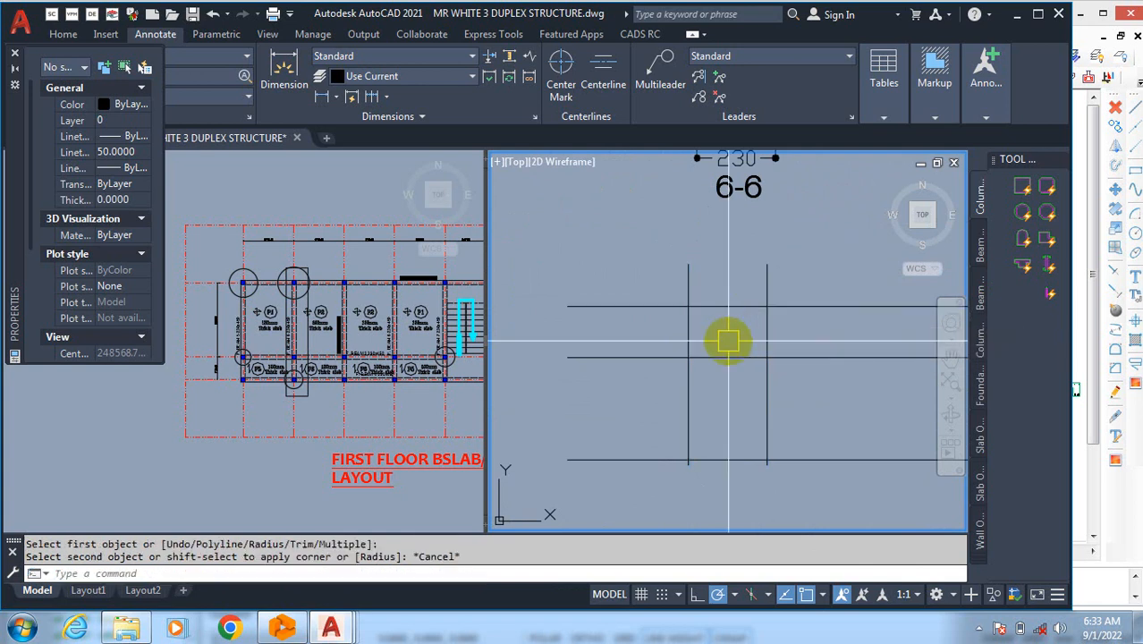
Step: Fillet the upper horizontal line with both vertical lines at radius 0 to form the section's square top corners
key(Return)
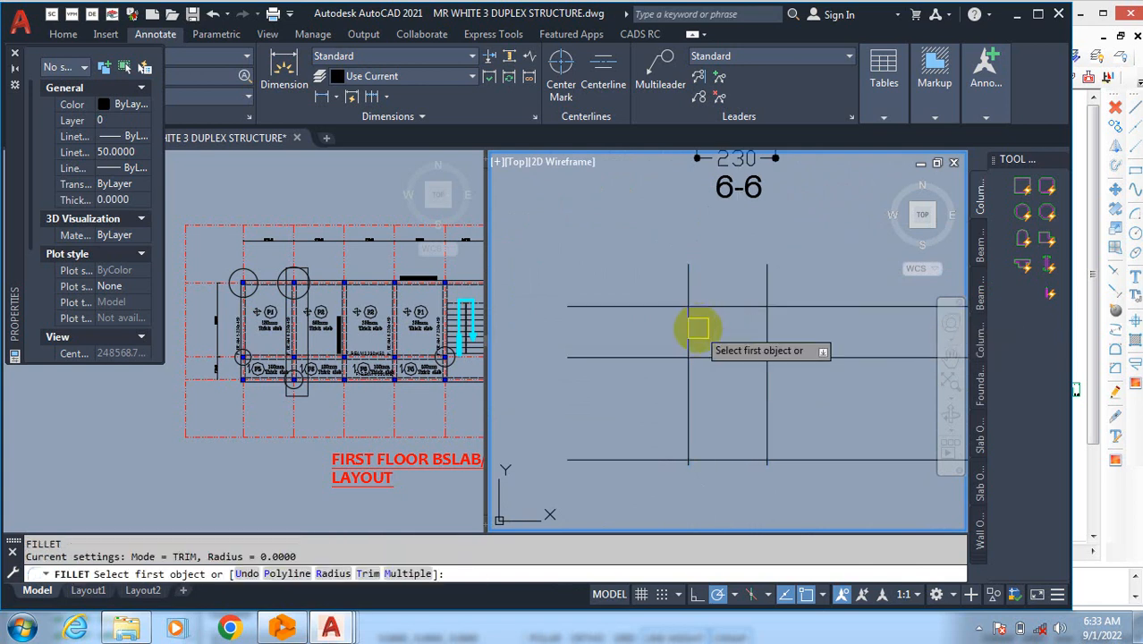
click(694, 320)
key(Return)
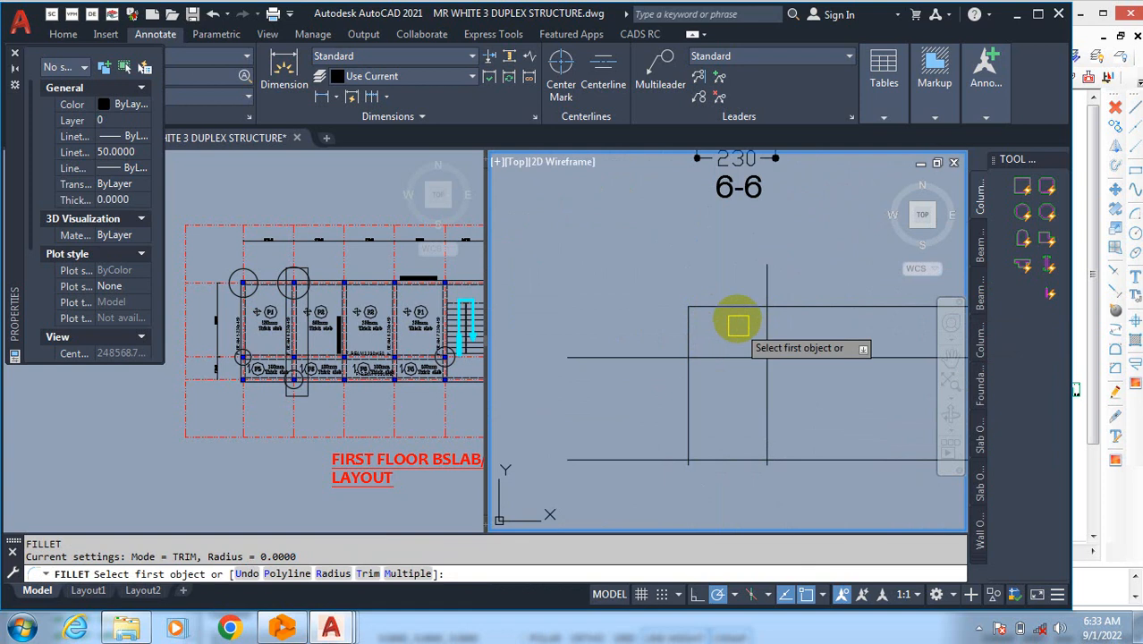
click(737, 316)
click(769, 330)
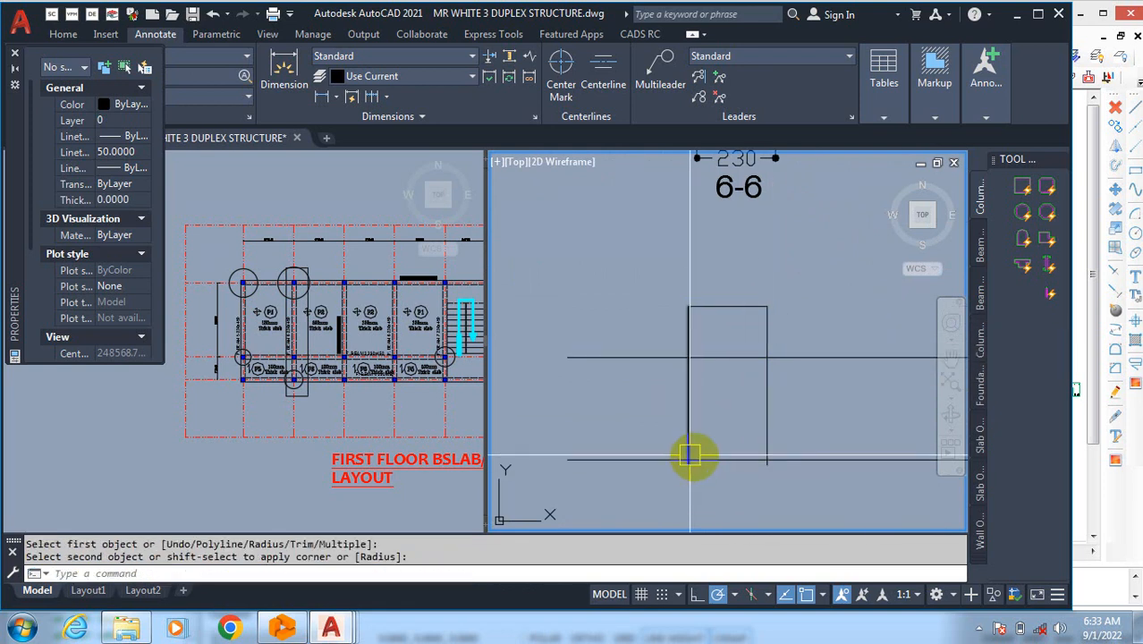
Step: Fillet the lower horizontal line with both vertical lines at radius 0 to close the section's bottom corners
key(Return)
click(742, 460)
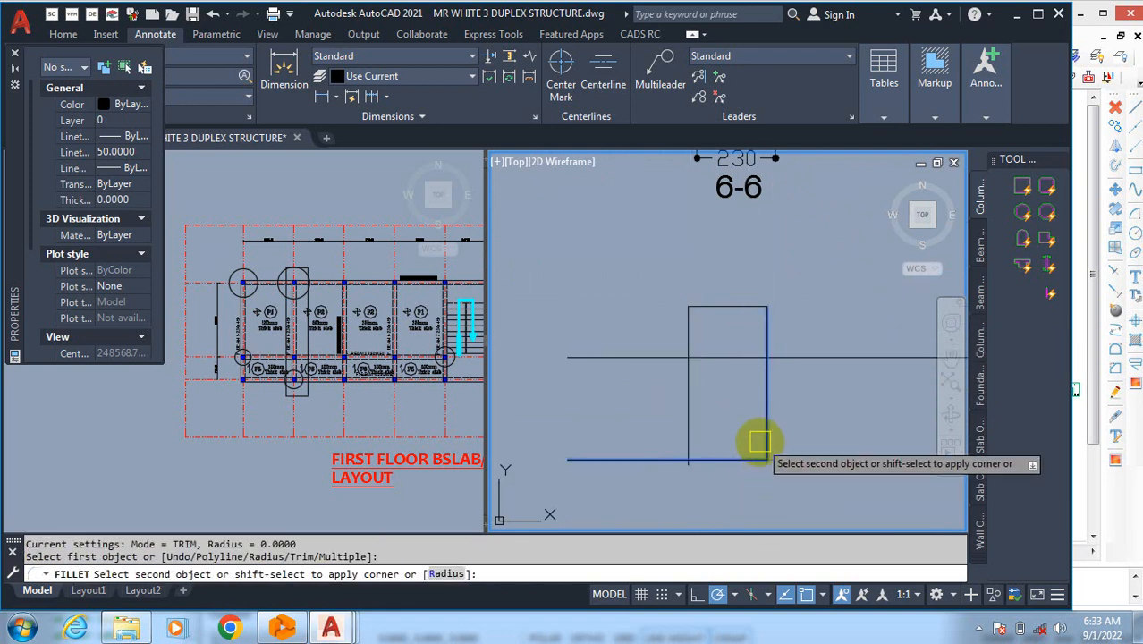
click(761, 439)
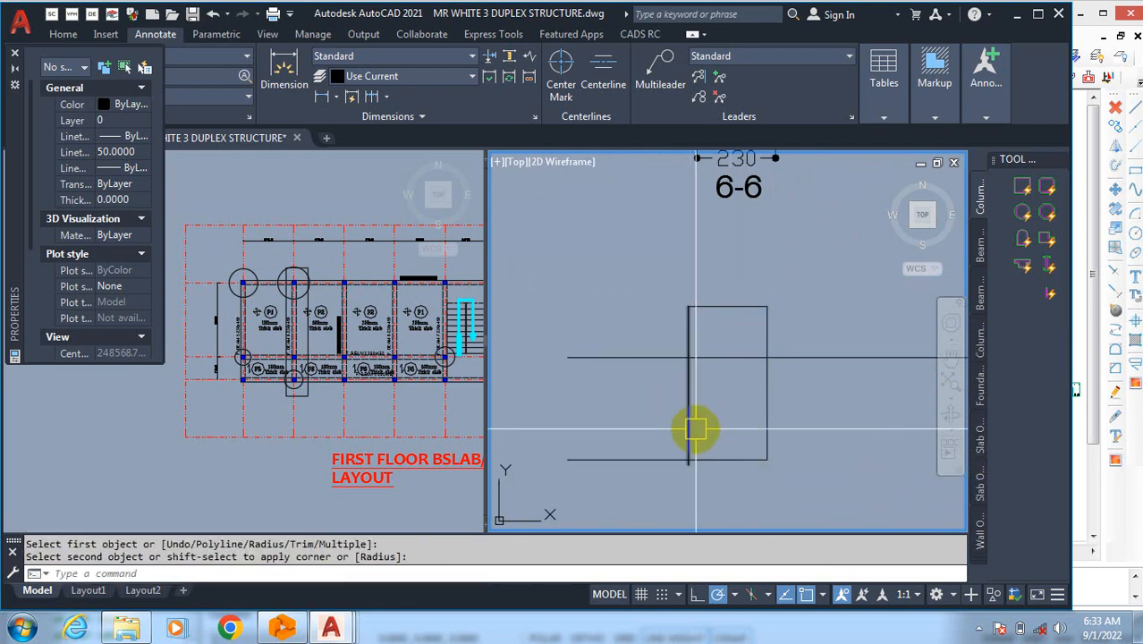
key(Return)
click(689, 440)
click(709, 451)
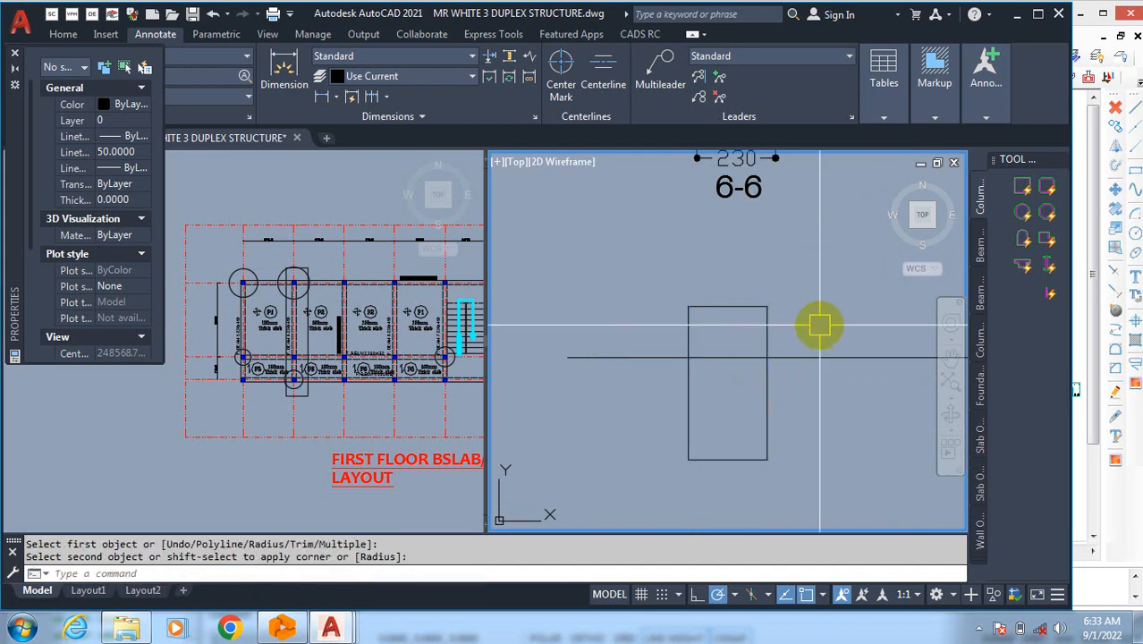
scroll(816, 325, up, 2)
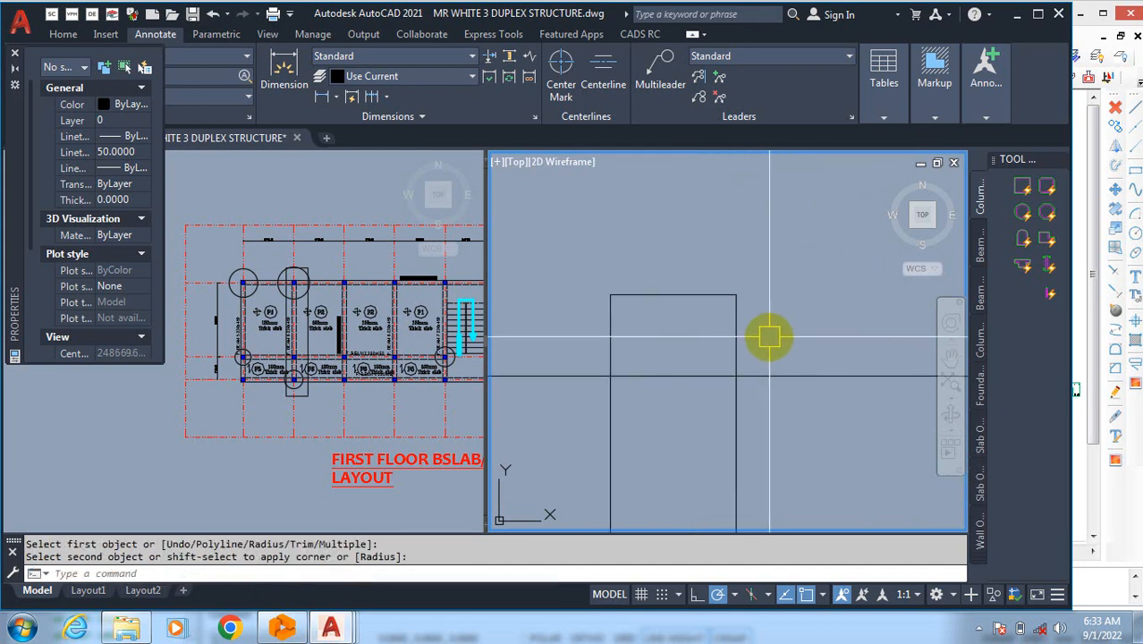
text(o)
key(Return)
key(Return)
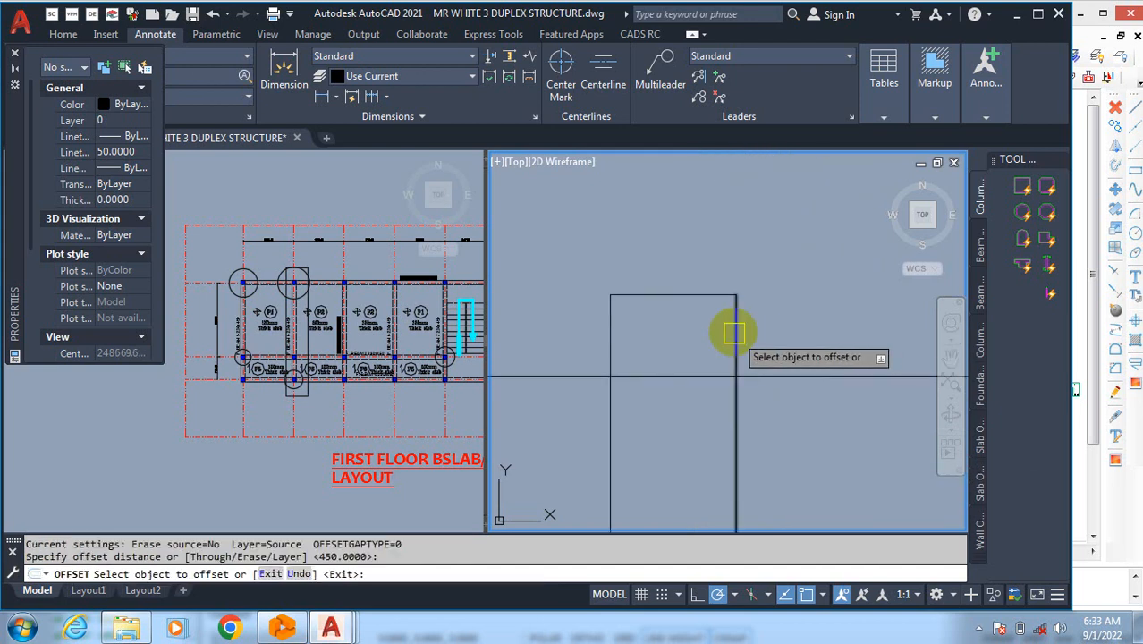
click(736, 331)
scroll(750, 333, down, 3)
scroll(750, 333, up, 3)
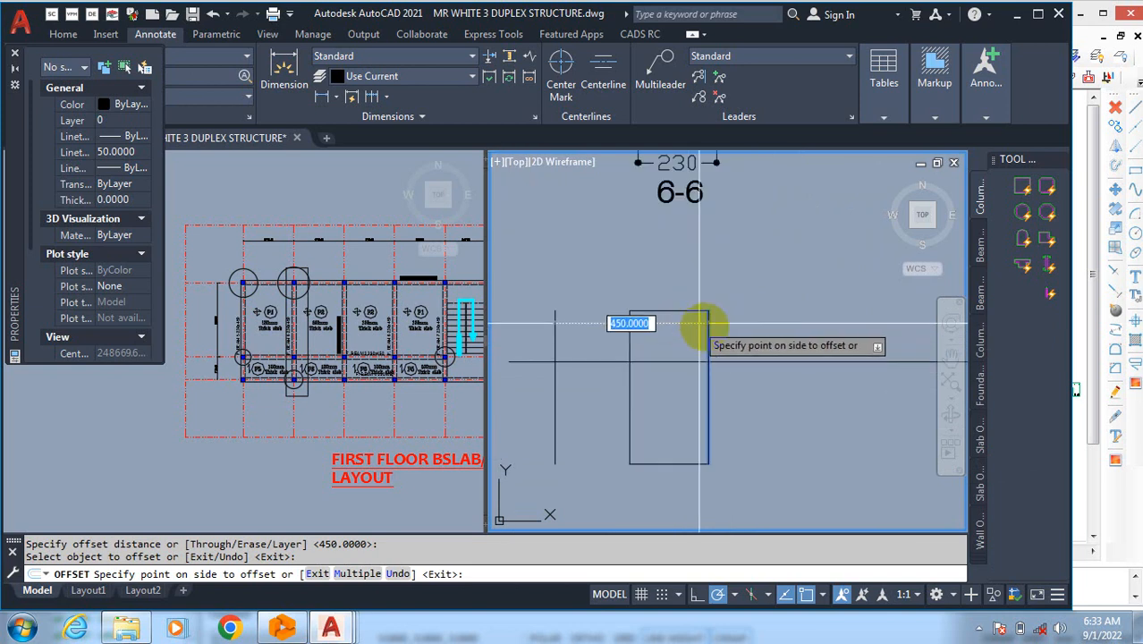
key(Escape)
key(Return)
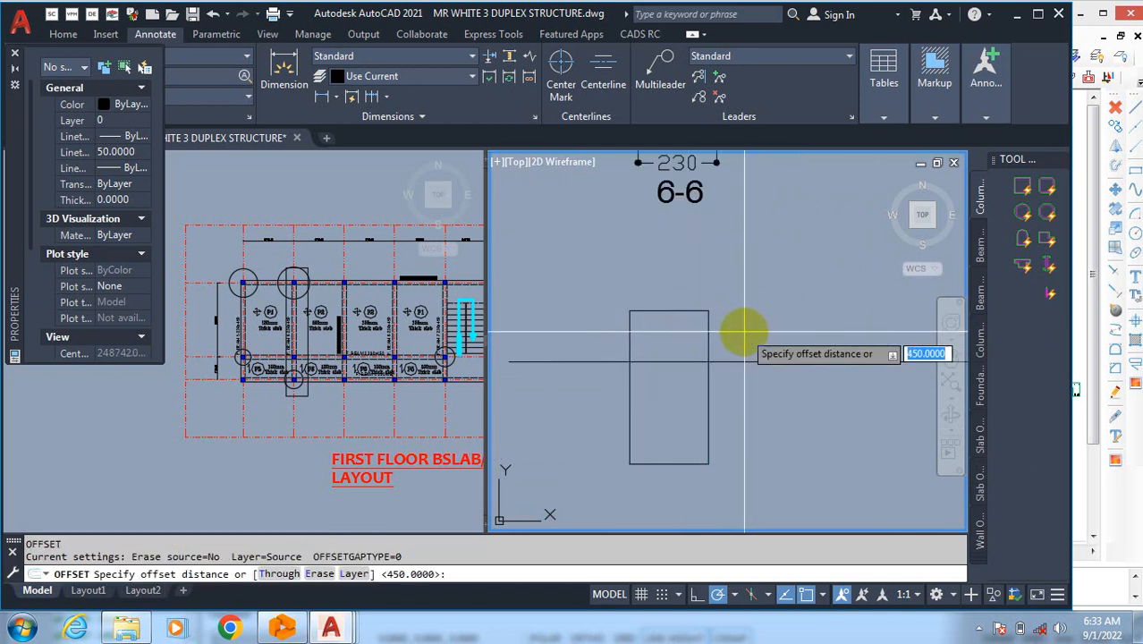
key(Escape)
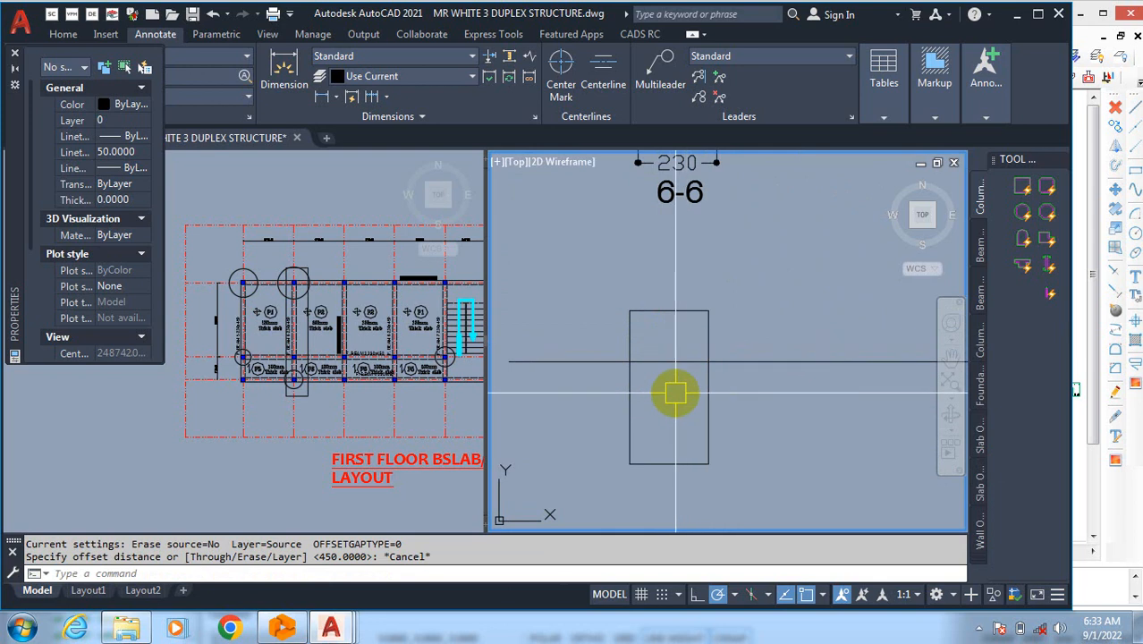
scroll(673, 336, up, 4)
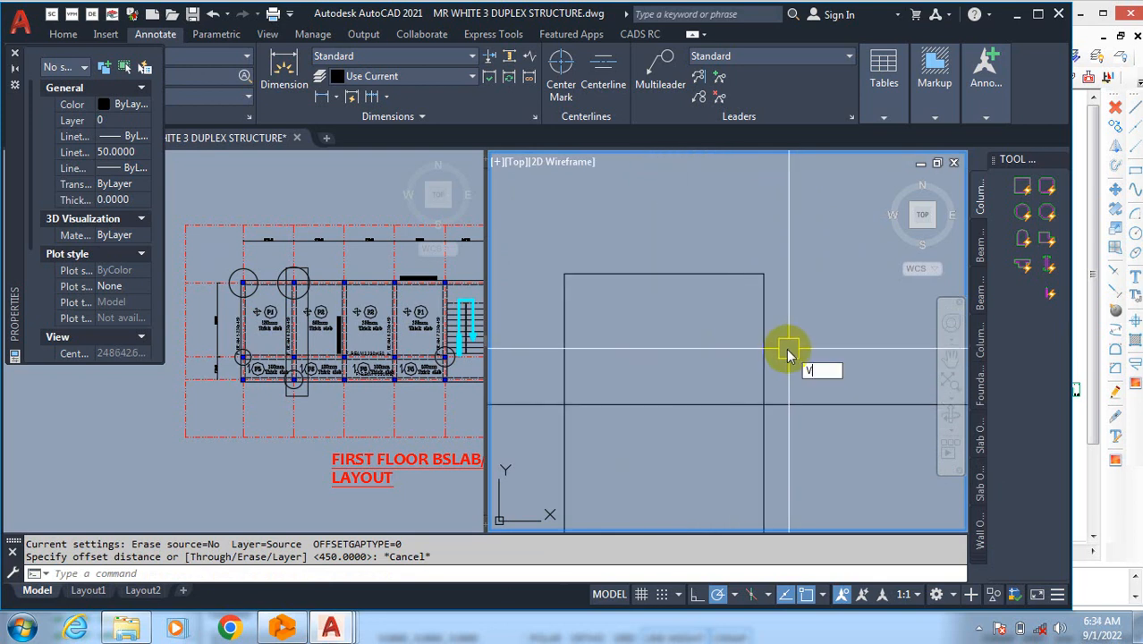
key(Escape)
text(ct o)
key(Return)
click(764, 331)
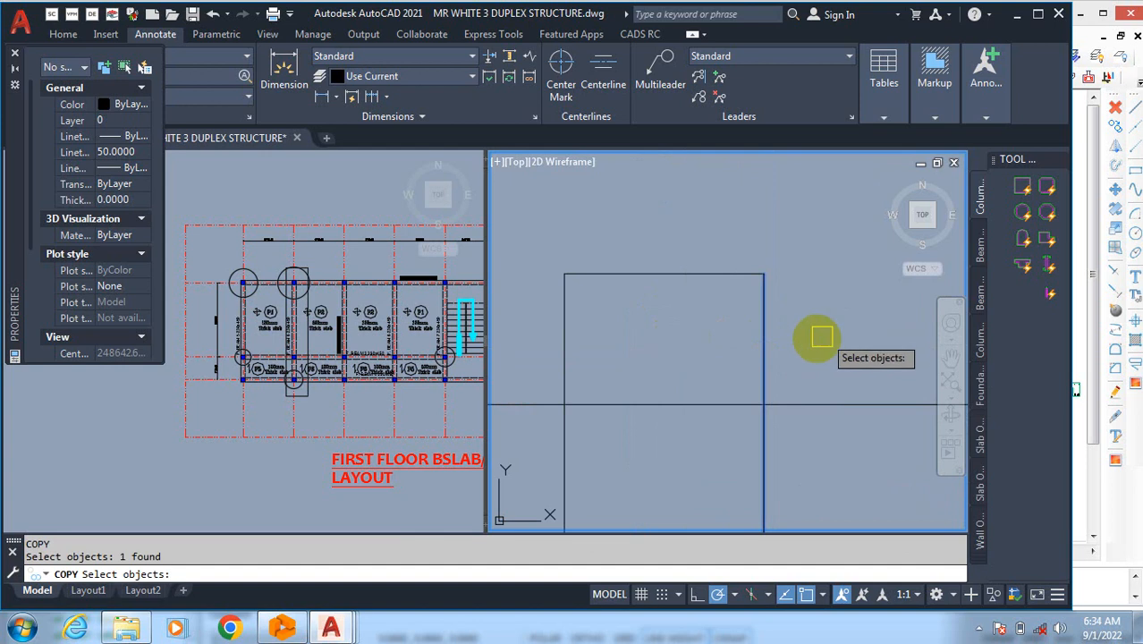
click(790, 375)
click(874, 396)
key(Escape)
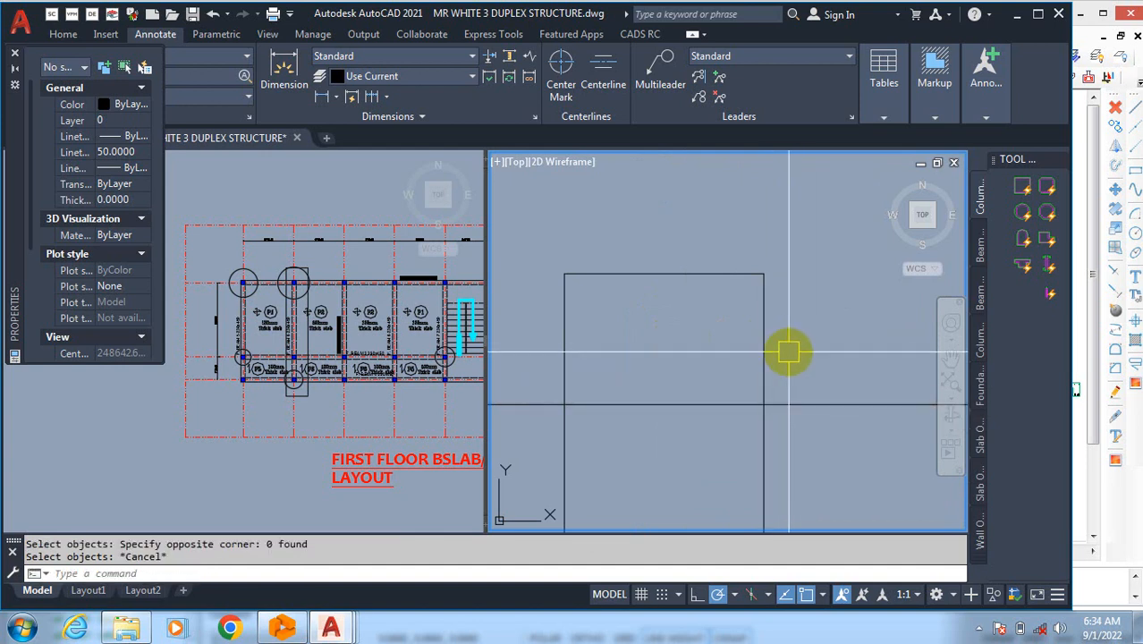
text(o)
key(Return)
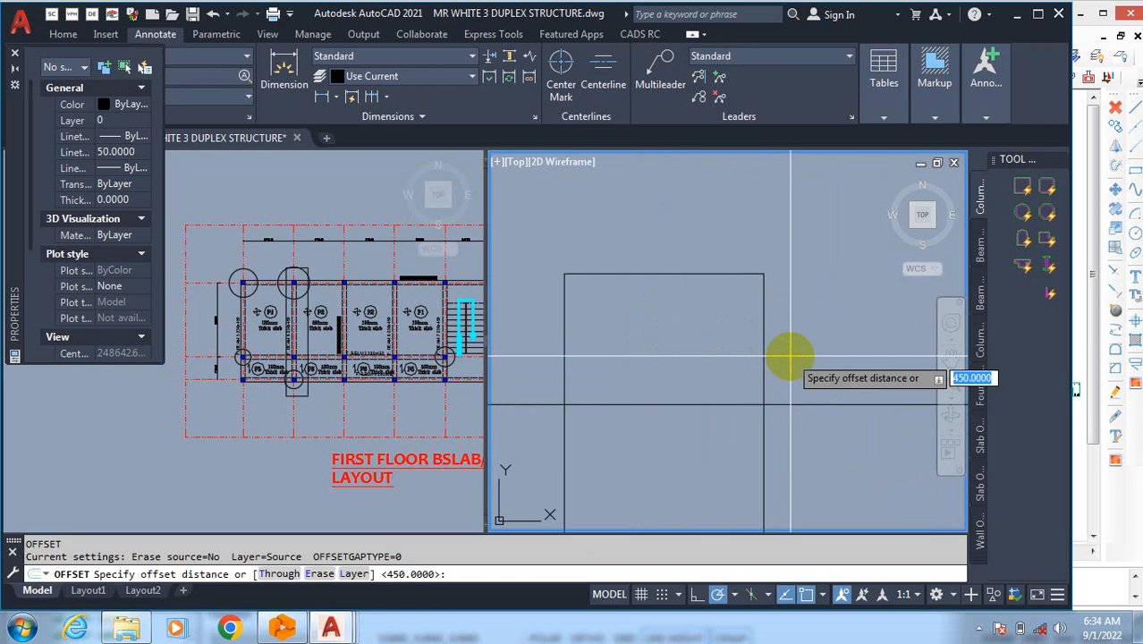
key(Escape)
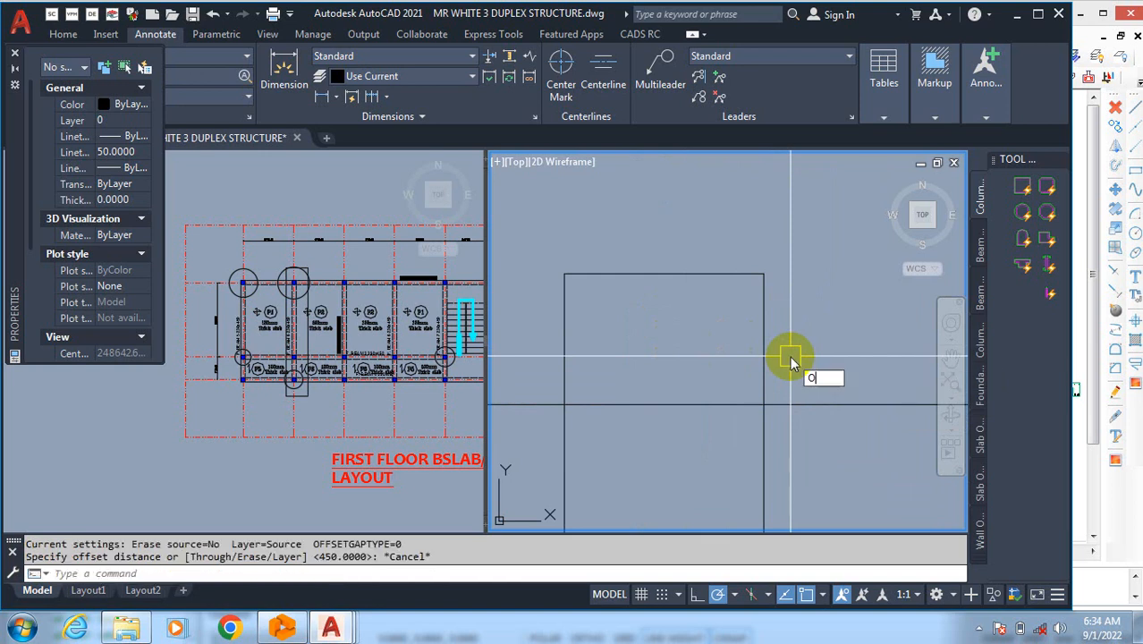
Step: Offset the section's right side 450 outward to the right
key(Return)
key(Return)
click(766, 344)
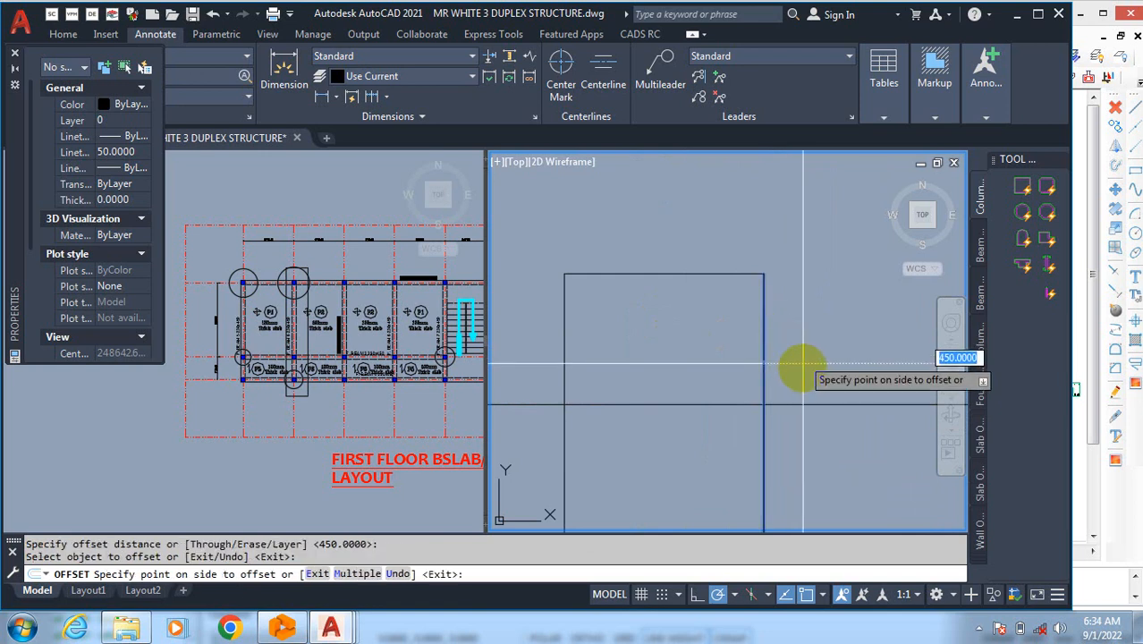
click(804, 365)
scroll(760, 367, down, 4)
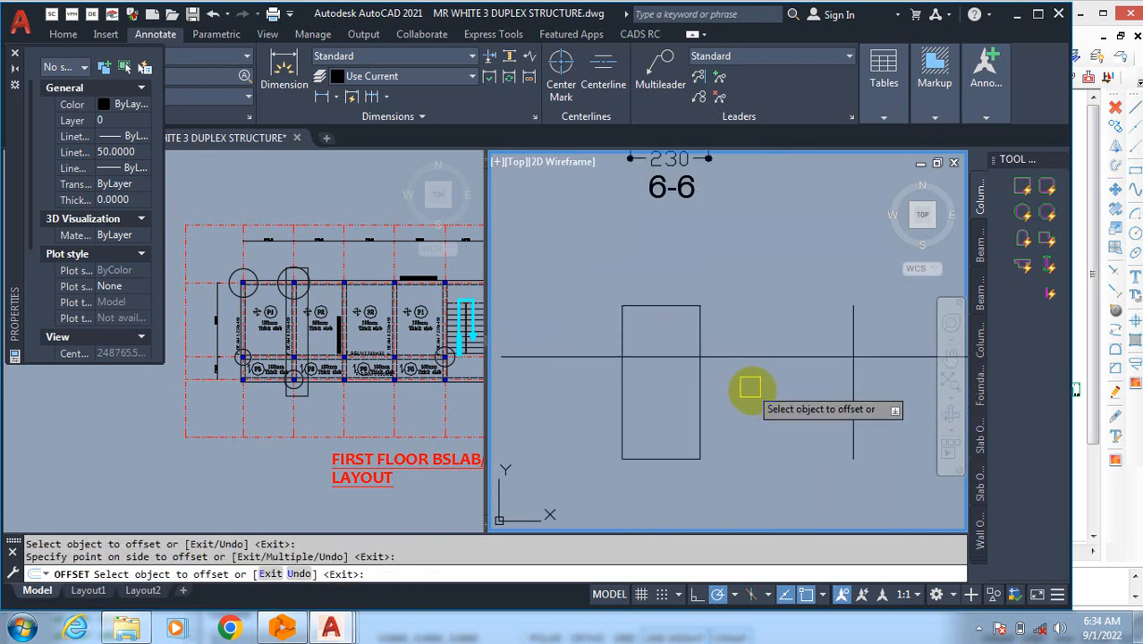
key(Escape)
Step: Move the offset vertical line horizontally to a short distance outside the section's right side
text(m)
key(Return)
click(857, 418)
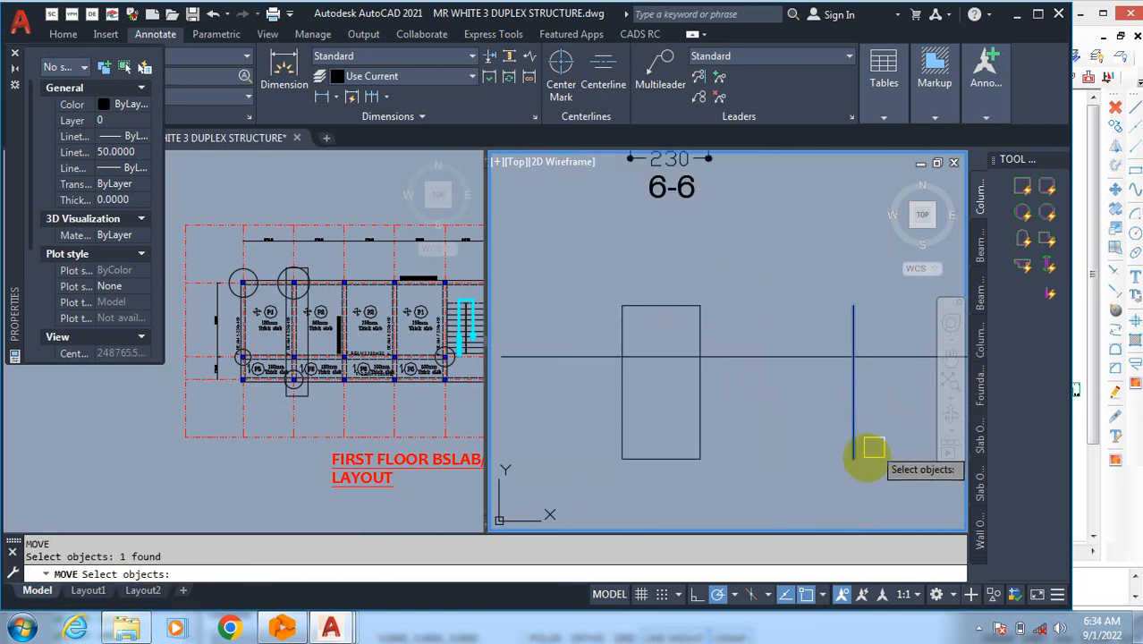
key(Return)
click(854, 456)
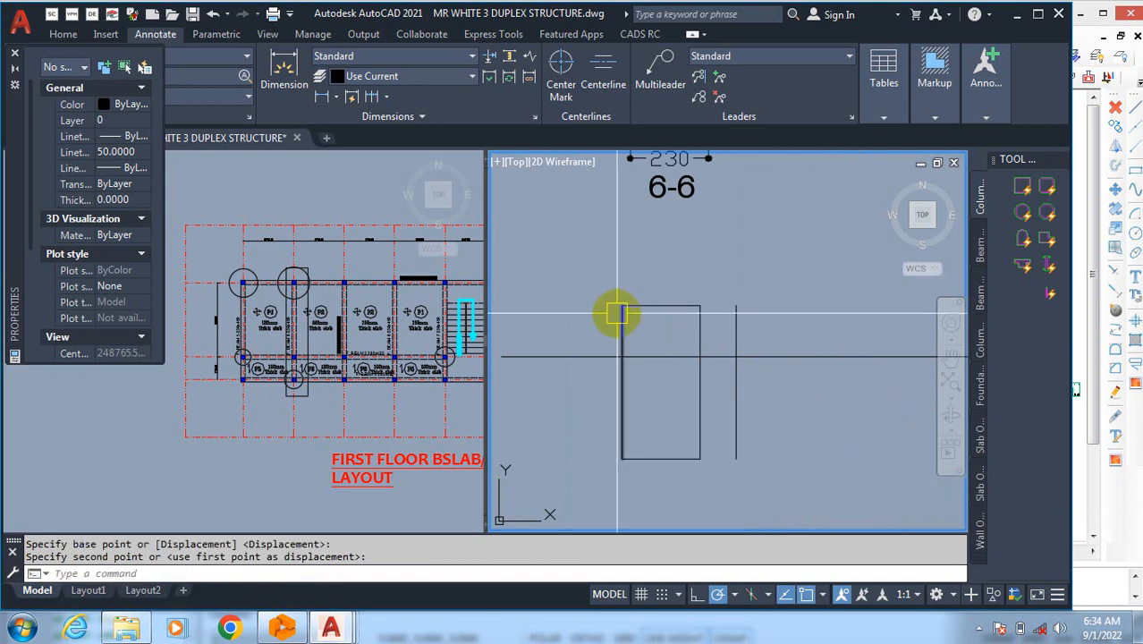
Step: Mirror the outer vertical line about the section's vertical centreline, keeping the source line
scroll(631, 358, up, 3)
scroll(707, 332, down, 3)
text(M)
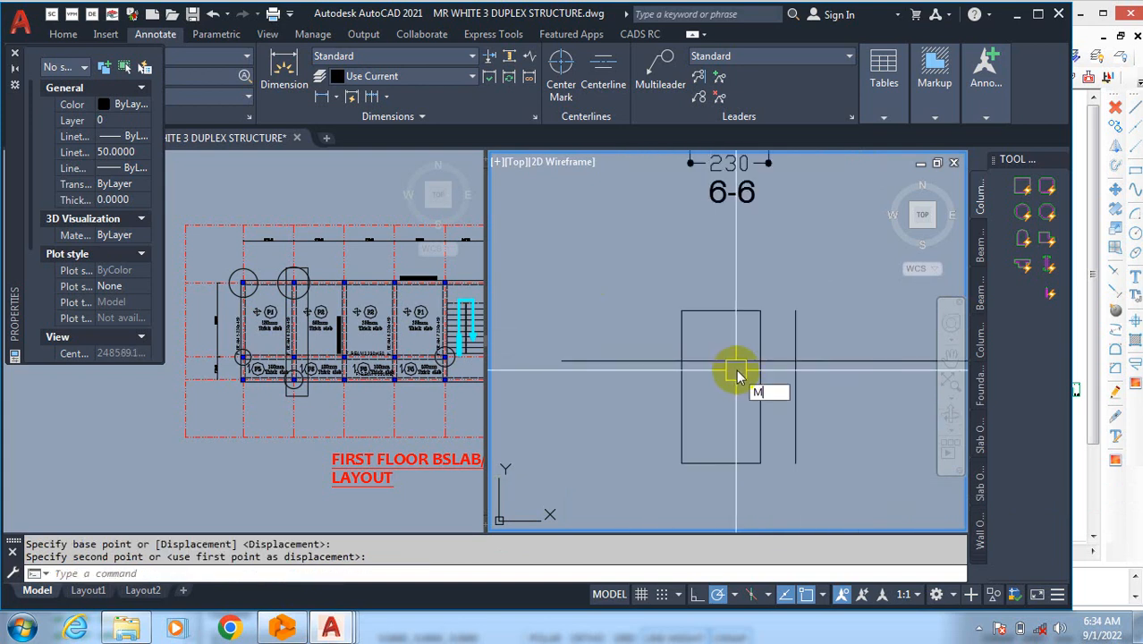
text(i)
key(Return)
click(795, 332)
key(Return)
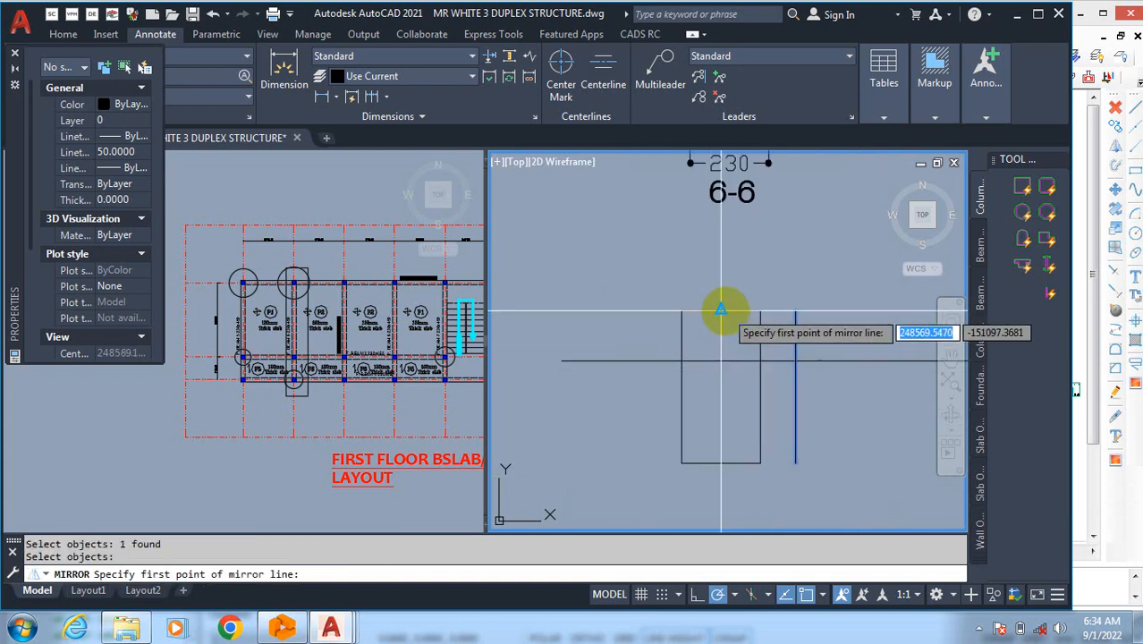
click(721, 310)
click(722, 269)
key(Return)
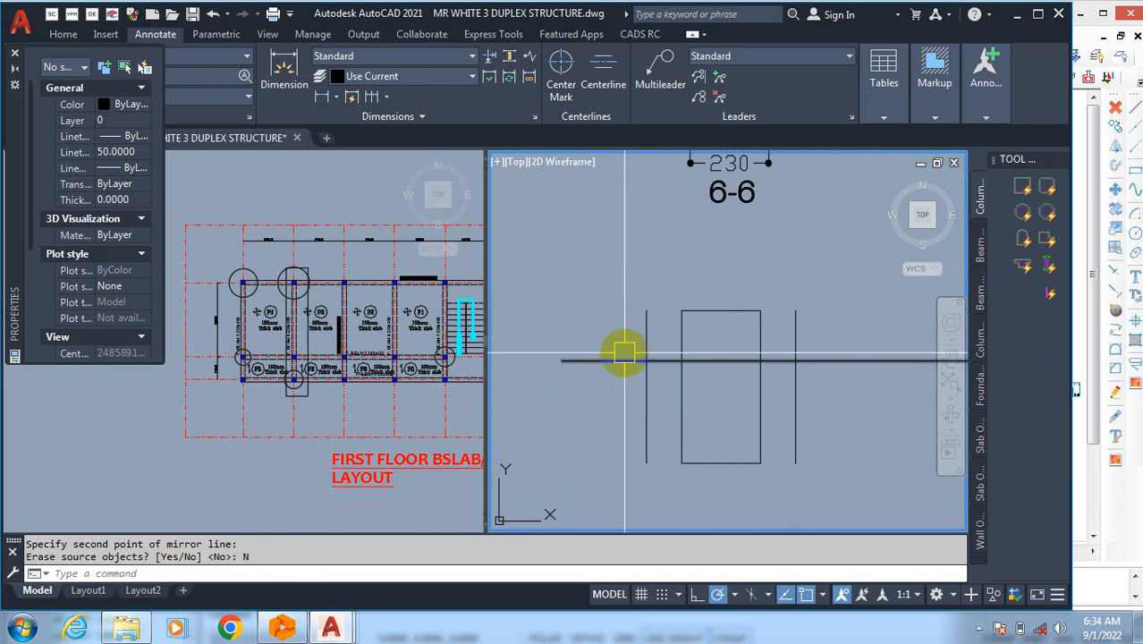
Step: Fillet the left outer vertical line with the section's top edge and the slab's lower line at radius 0
scroll(624, 352, up, 2)
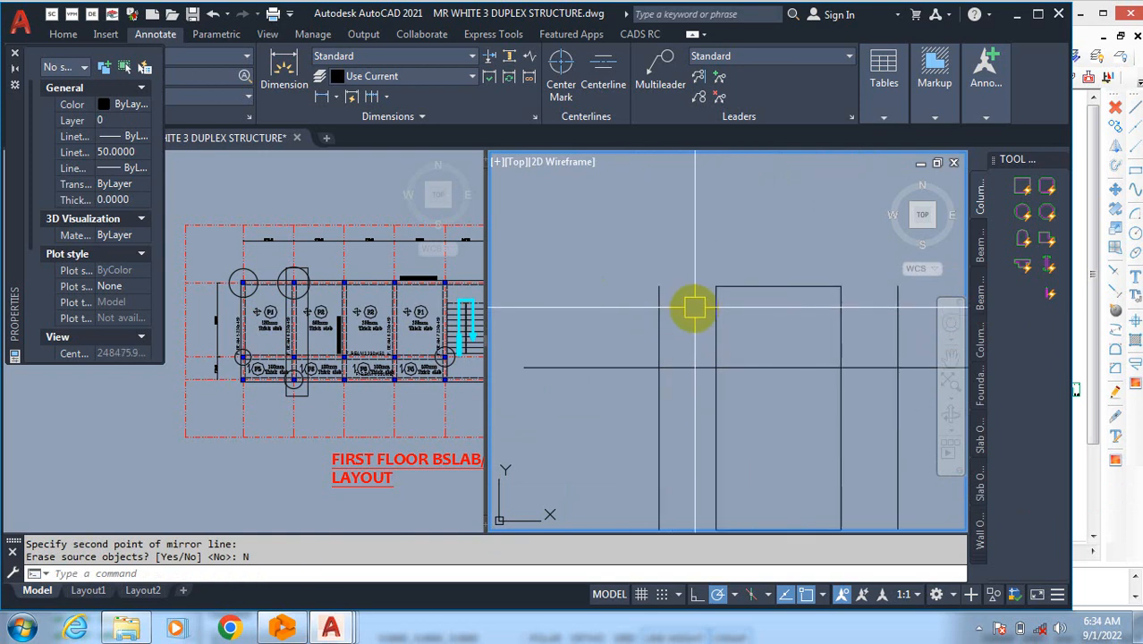
text(f)
key(Return)
click(659, 314)
click(738, 288)
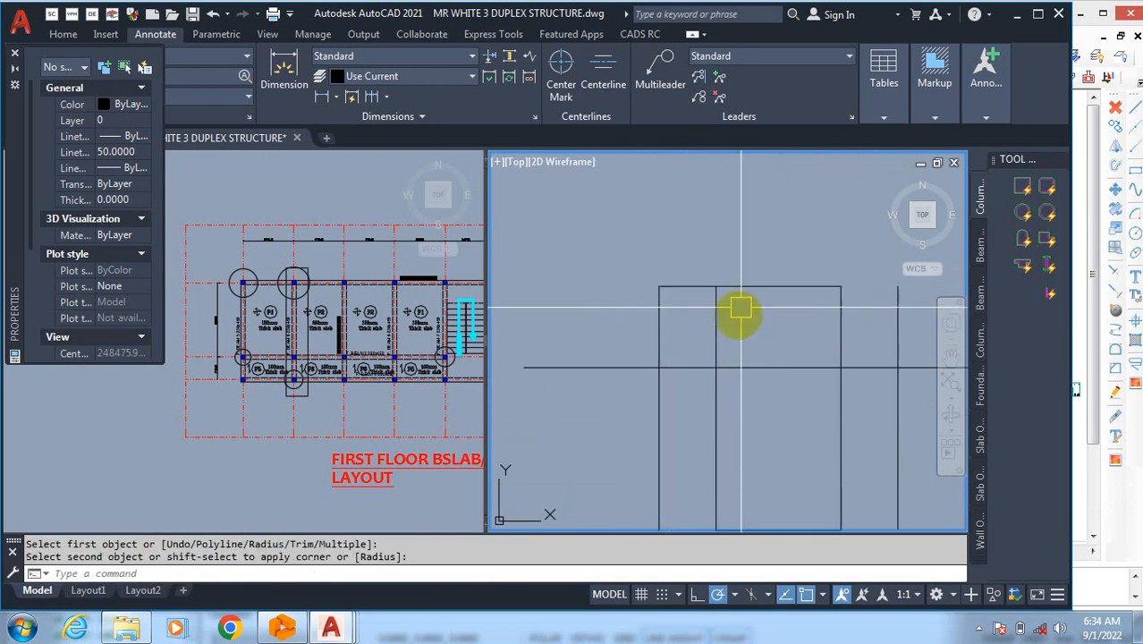
click(679, 363)
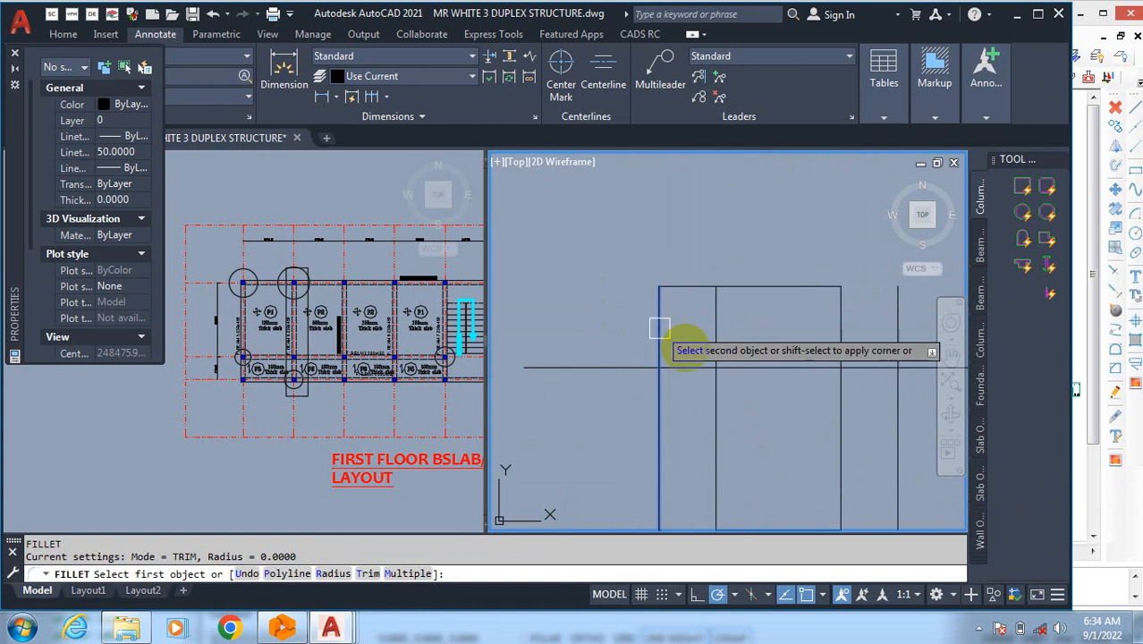
click(659, 327)
scroll(716, 361, down, 2)
Step: Fillet the right outer vertical line with the top edge and the slab's lower line at radius 0
key(Return)
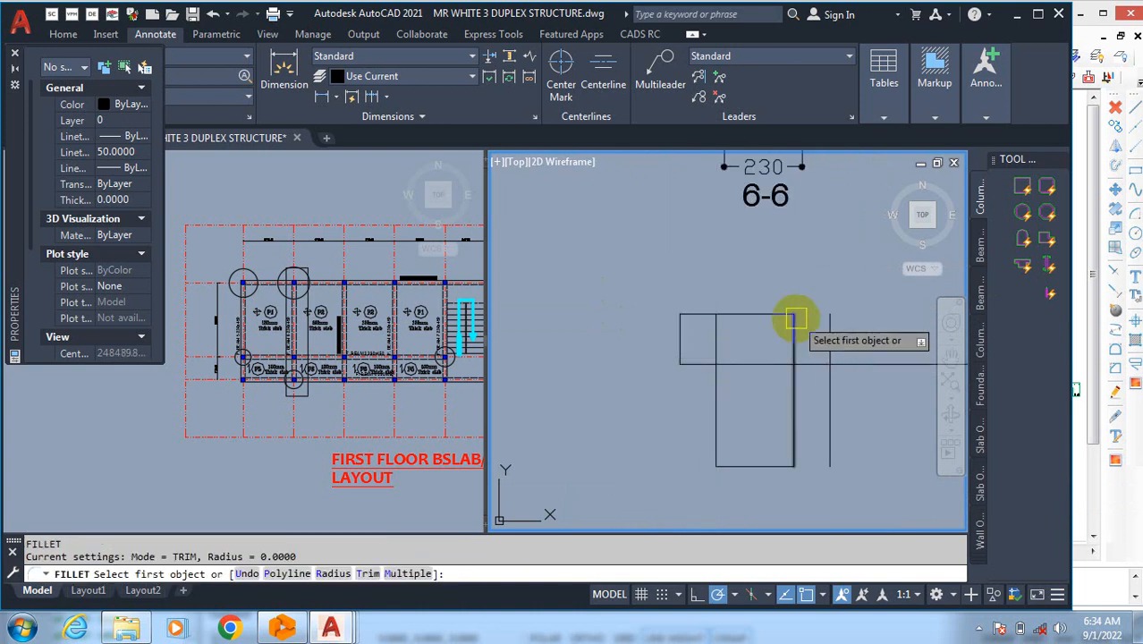
click(811, 331)
click(830, 338)
scroll(822, 368, up, 2)
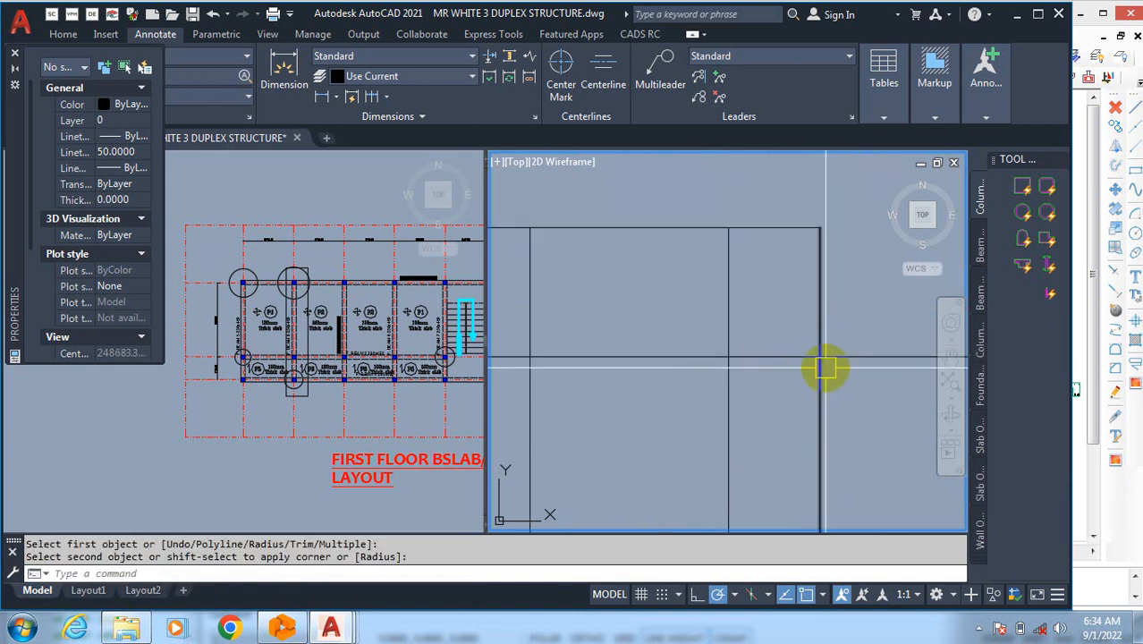
key(Return)
click(789, 356)
click(817, 320)
Step: Draw a short horizontal line through the midpoint of the slab's right end, extending about 60 to each side
middle_drag(788, 345, 746, 401)
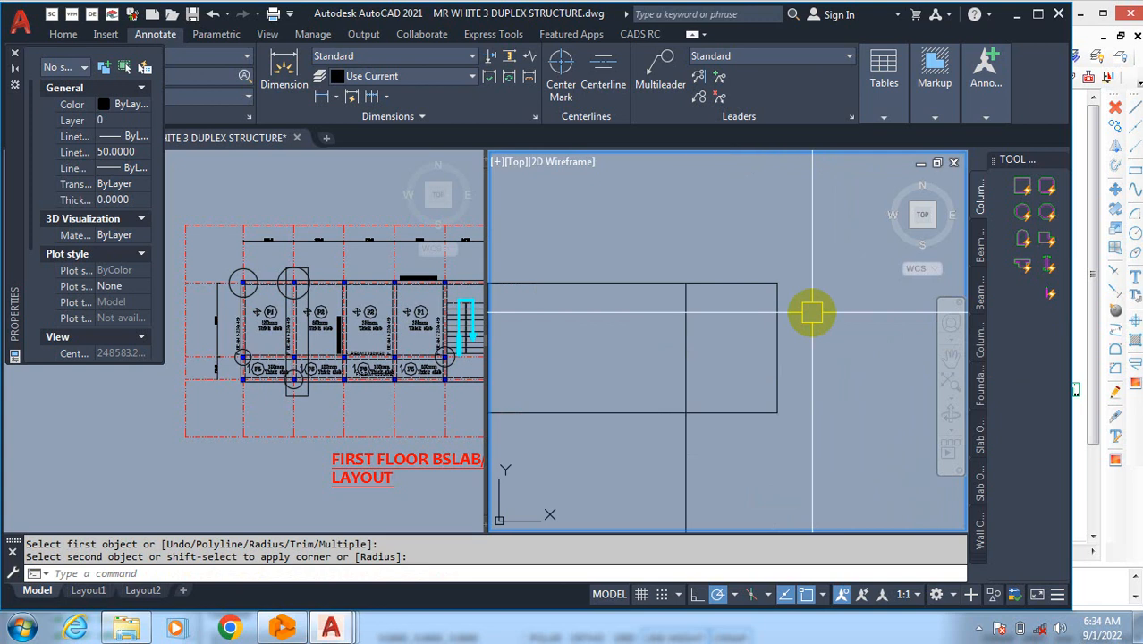
text(l)
key(Return)
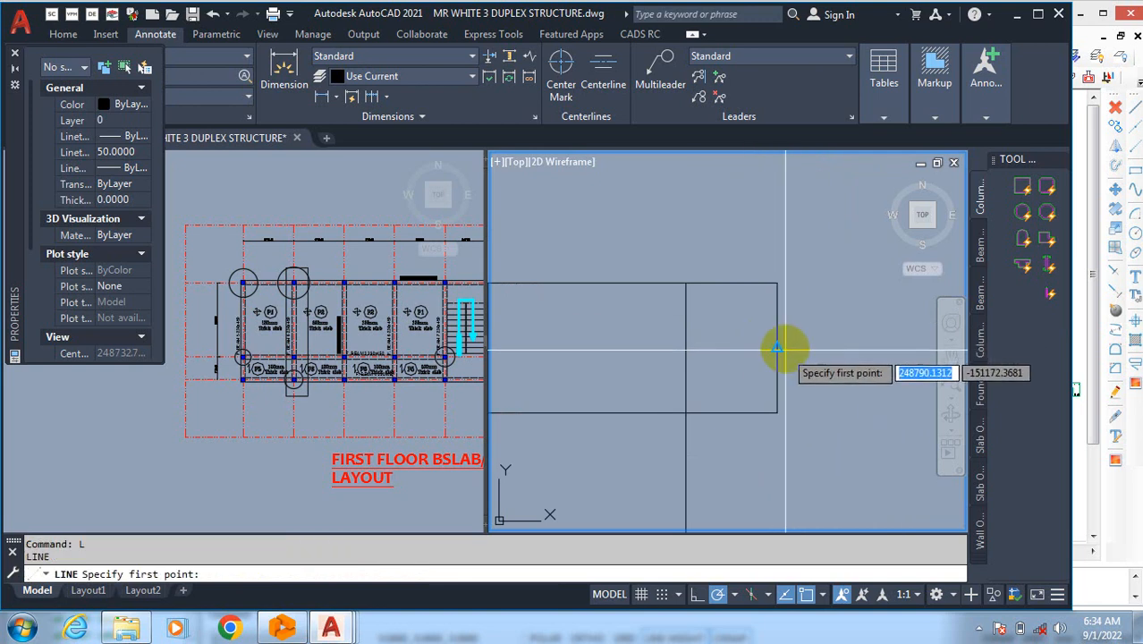
click(778, 349)
click(830, 348)
key(Escape)
click(778, 348)
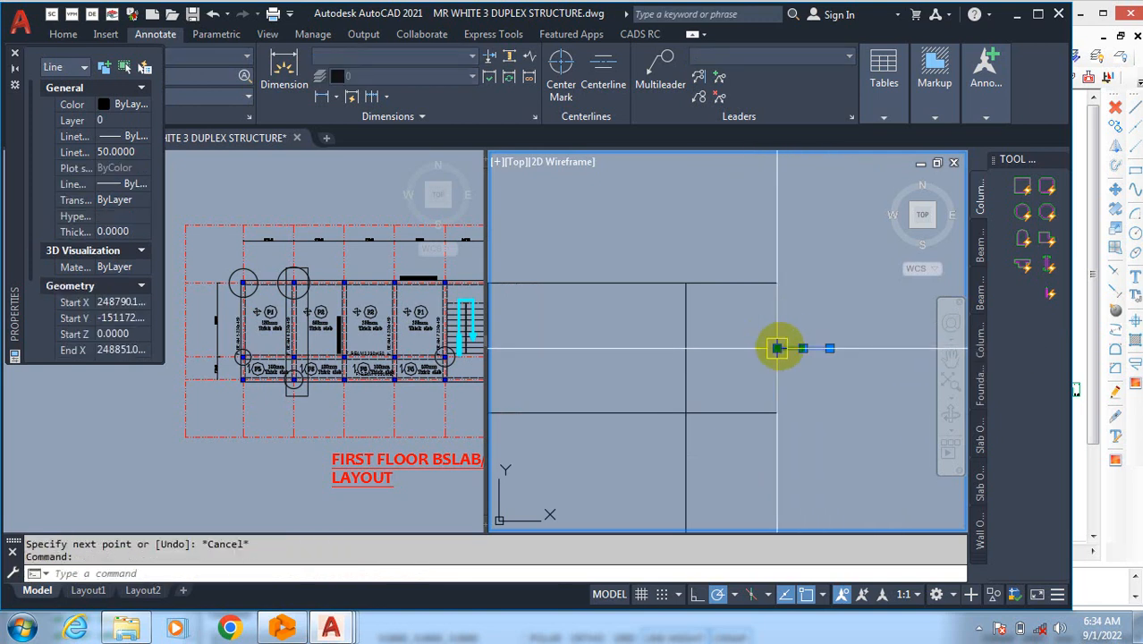
click(777, 348)
click(726, 348)
key(Escape)
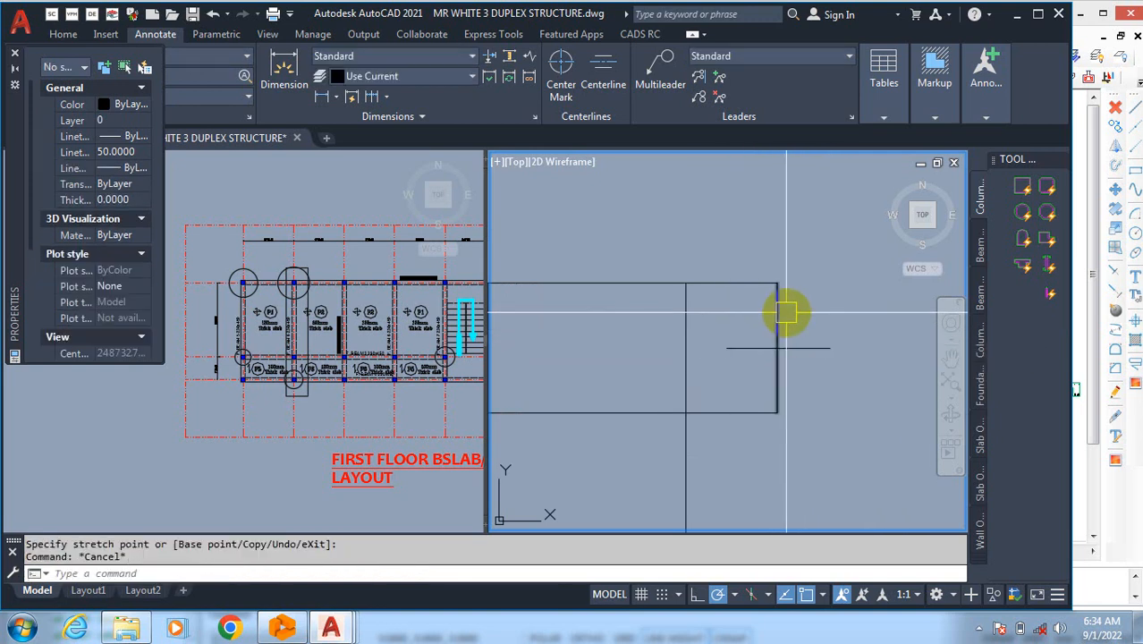
Step: Draw a slanted line from the slab's upper right corner down to the inner part of the short horizontal line
text(l)
key(Return)
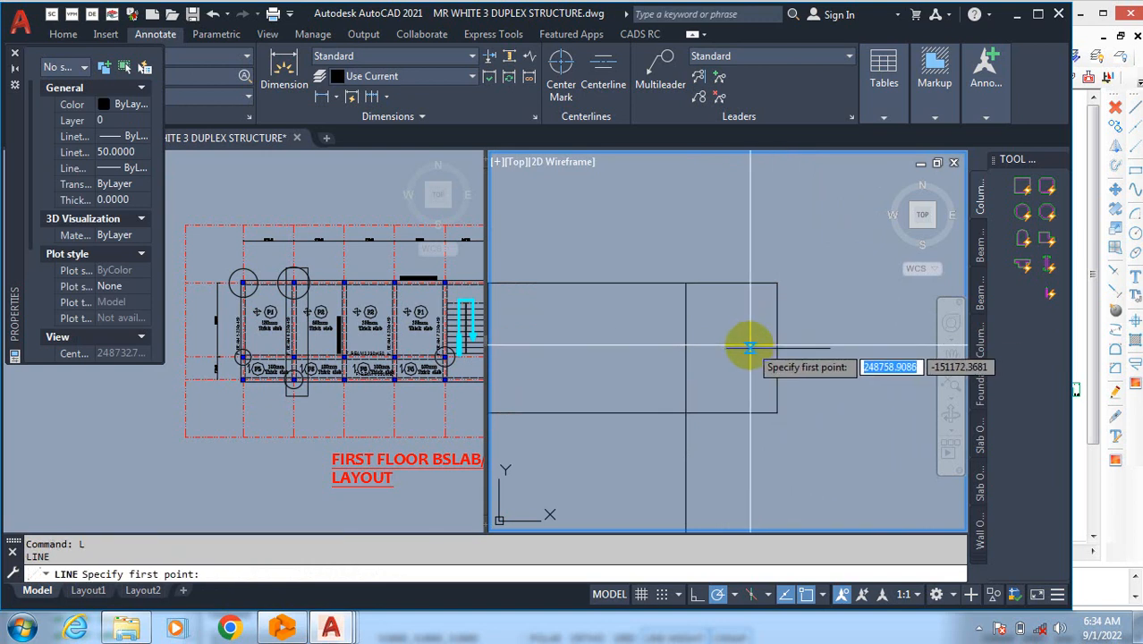
click(749, 348)
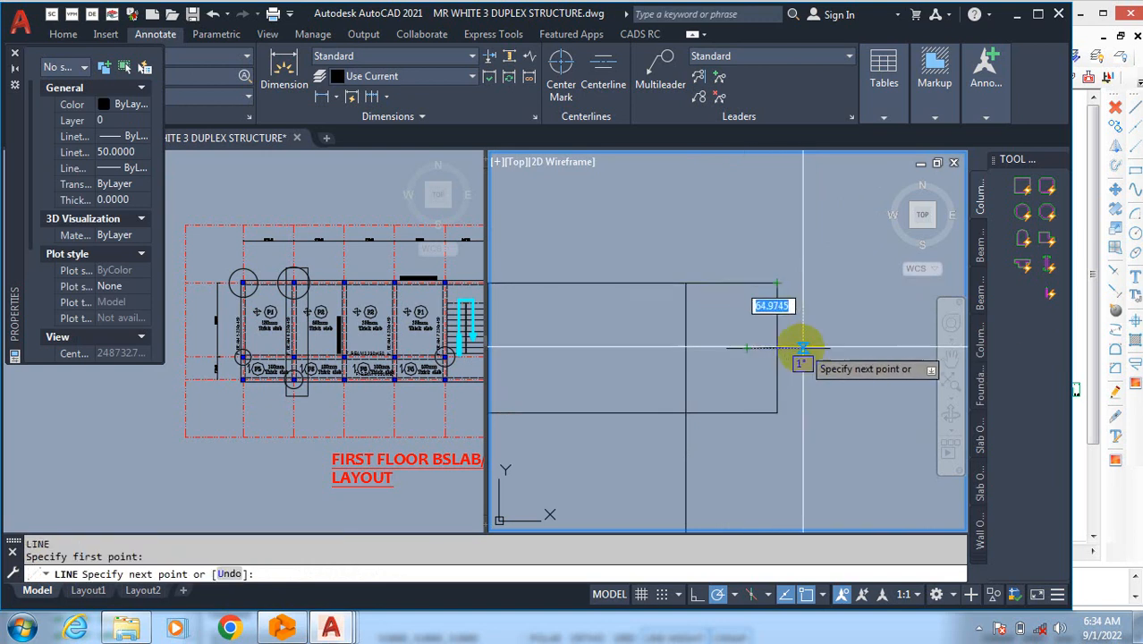
key(Escape)
key(Return)
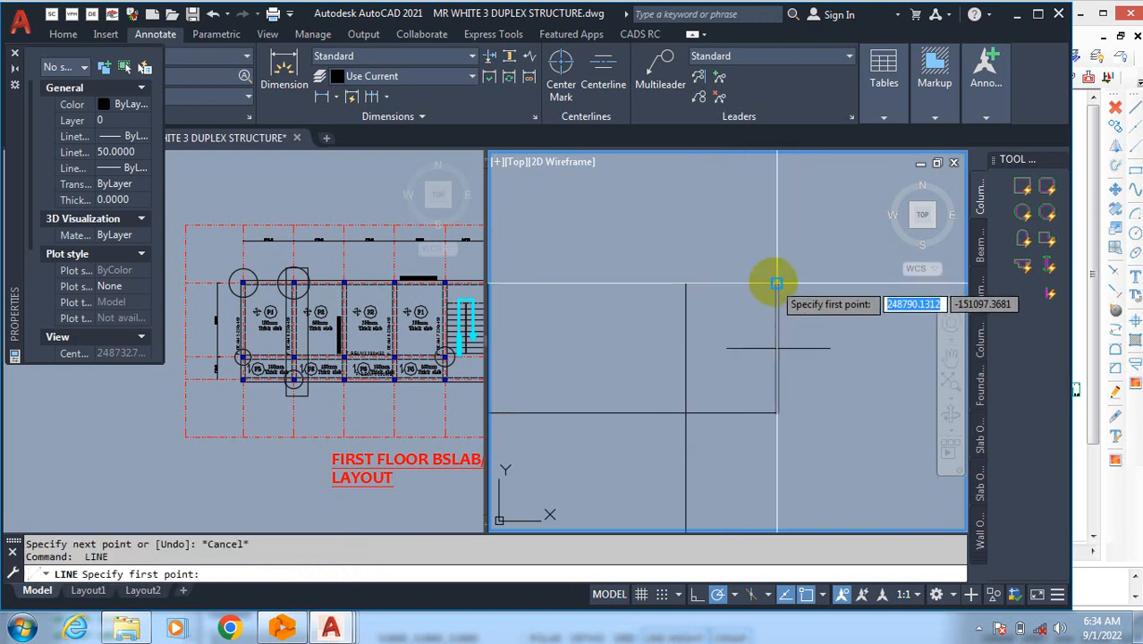
click(776, 284)
click(741, 348)
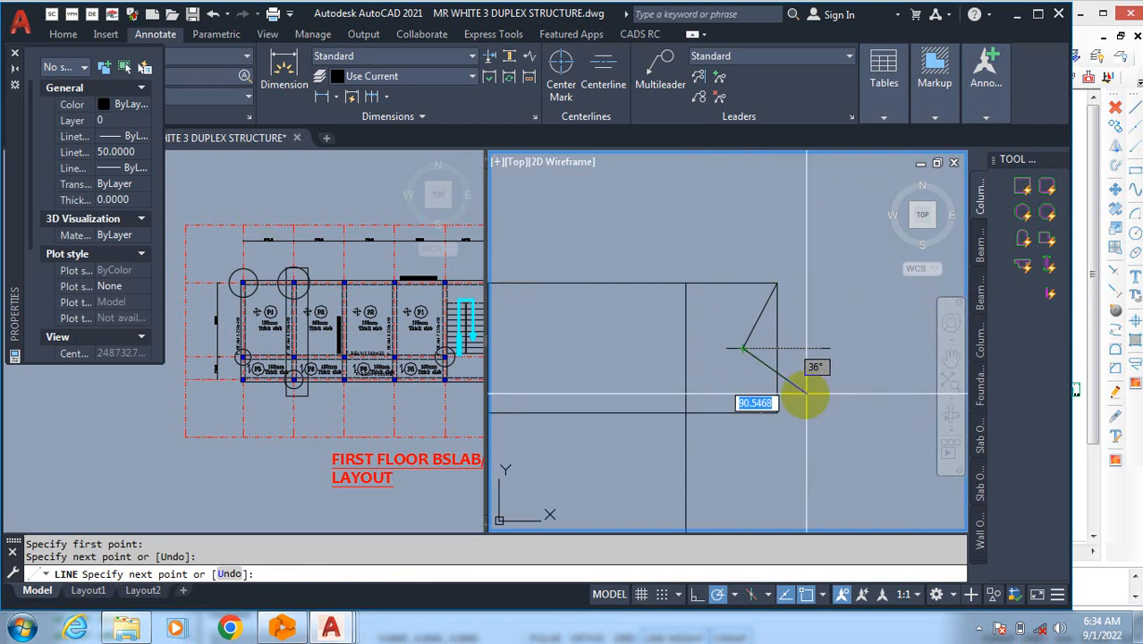
key(Escape)
Step: Draw a slanted line from the slab's lower right corner up to the outer end of the short horizontal line
key(Return)
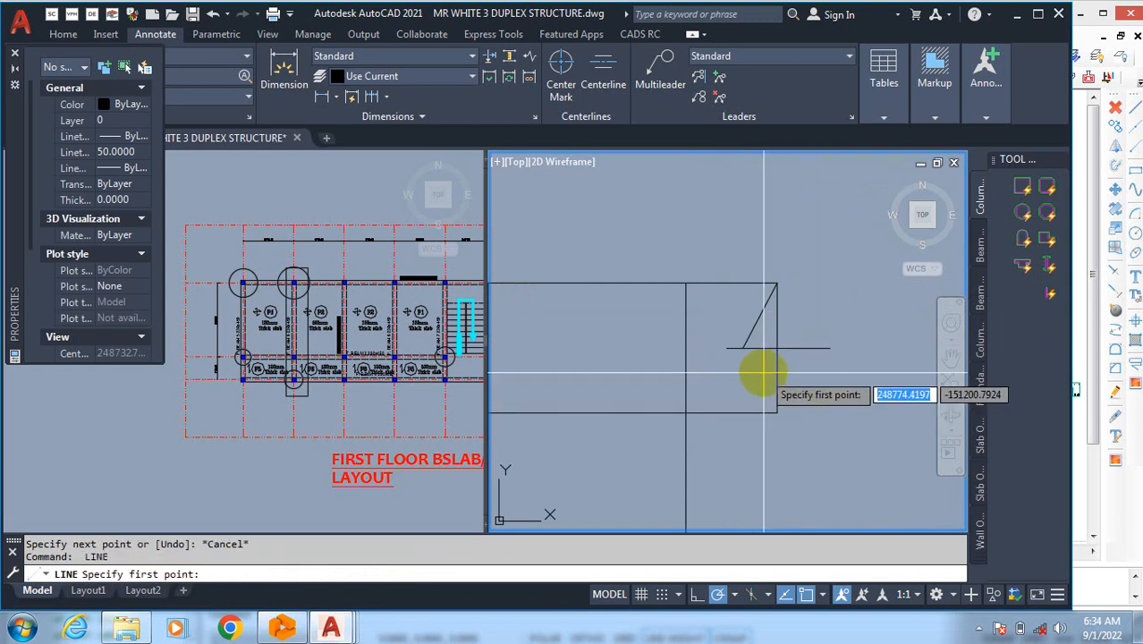
click(776, 412)
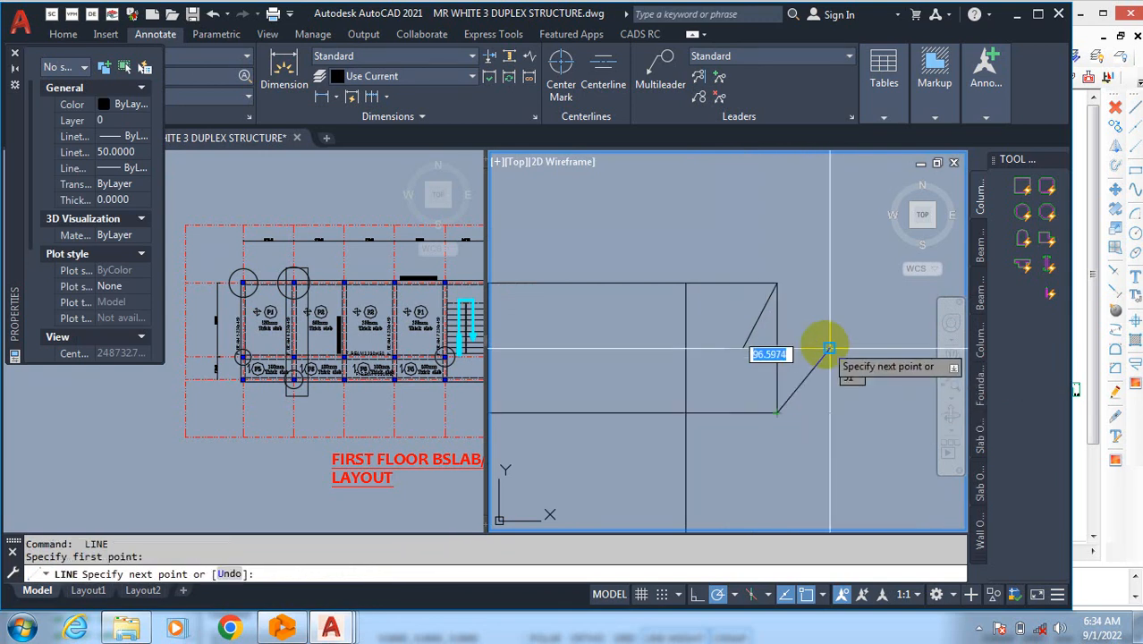
click(830, 347)
click(726, 348)
key(Escape)
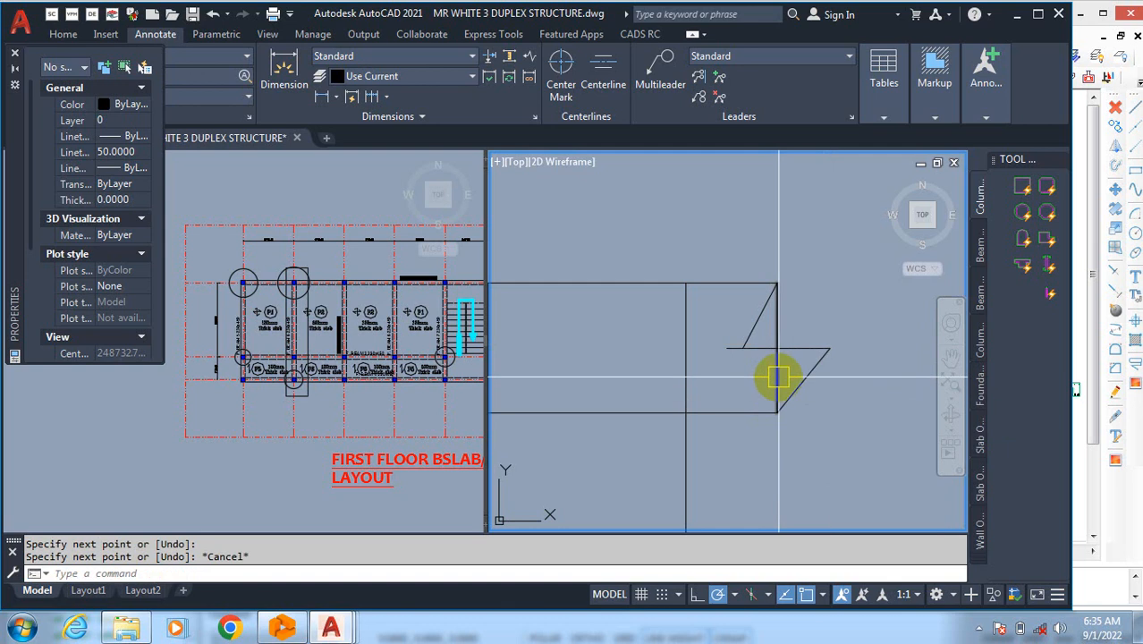
Step: Erase both slanted lines at the slab's right end
text(e)
key(Return)
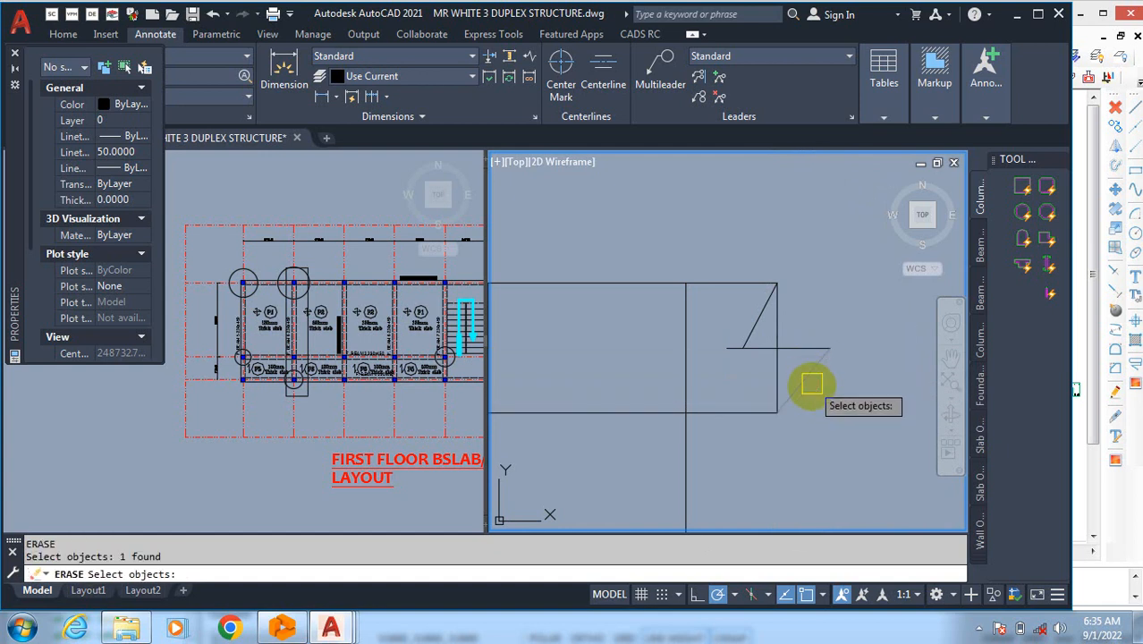
key(Return)
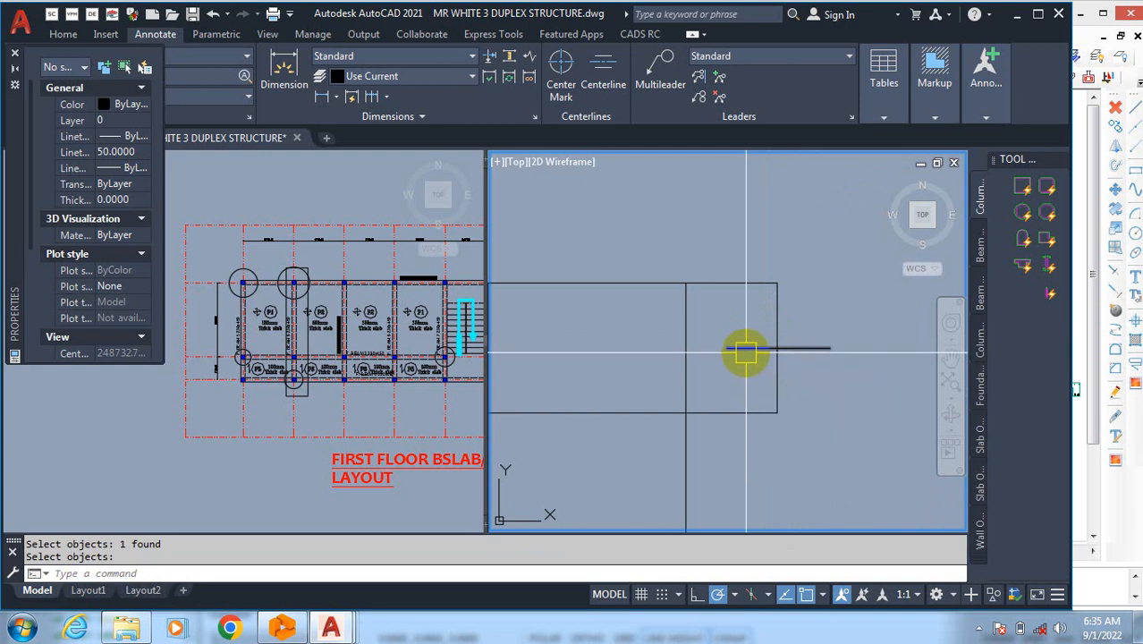
Step: Draw a shorter slanted line from the inner part of the short horizontal line up to the slab's right end line
text(l)
key(Return)
click(758, 320)
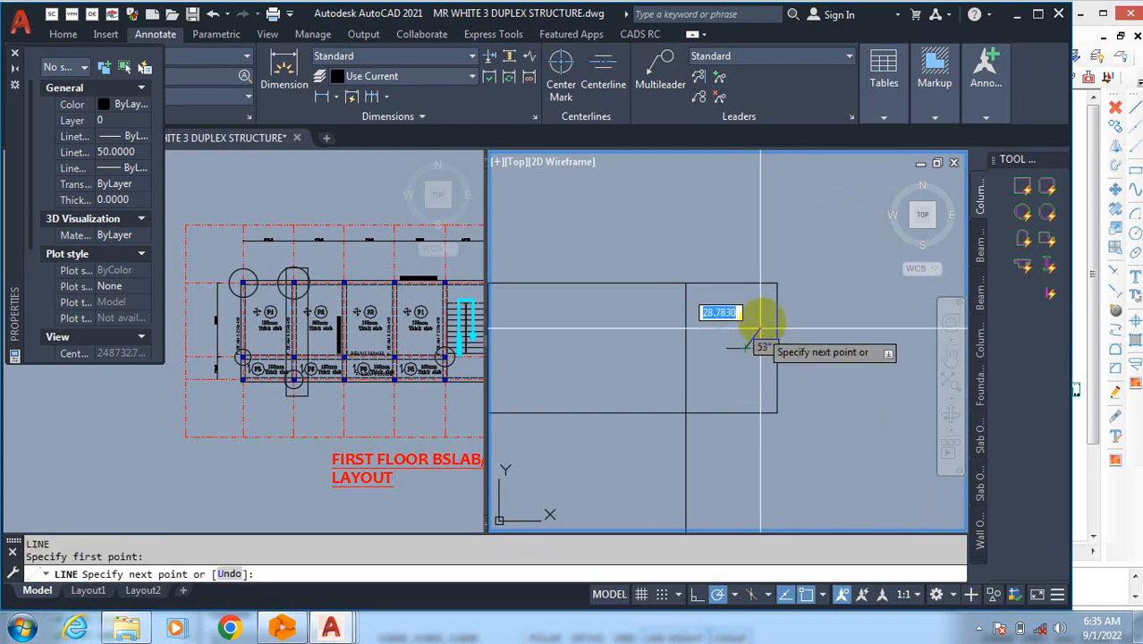
key(Escape)
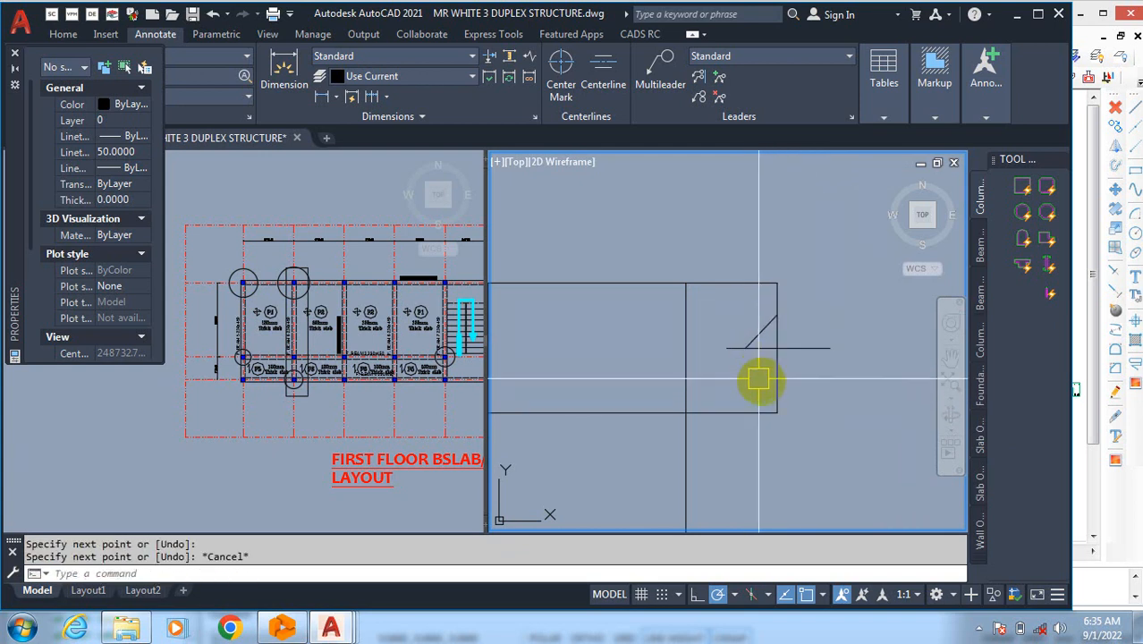
key(Return)
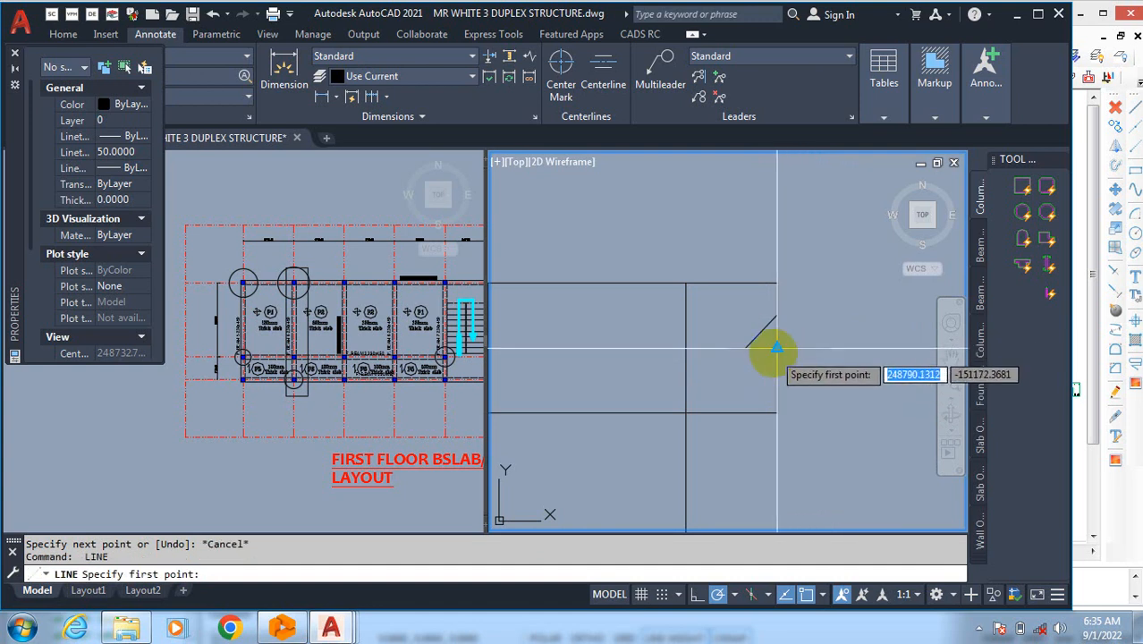
click(776, 348)
key(Escape)
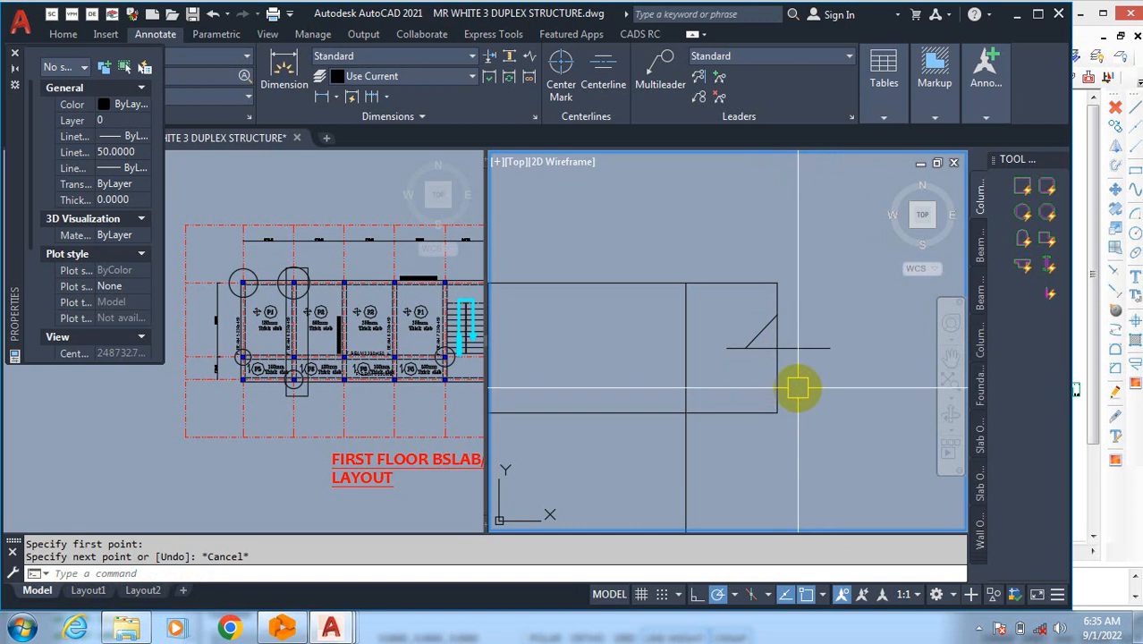
key(Return)
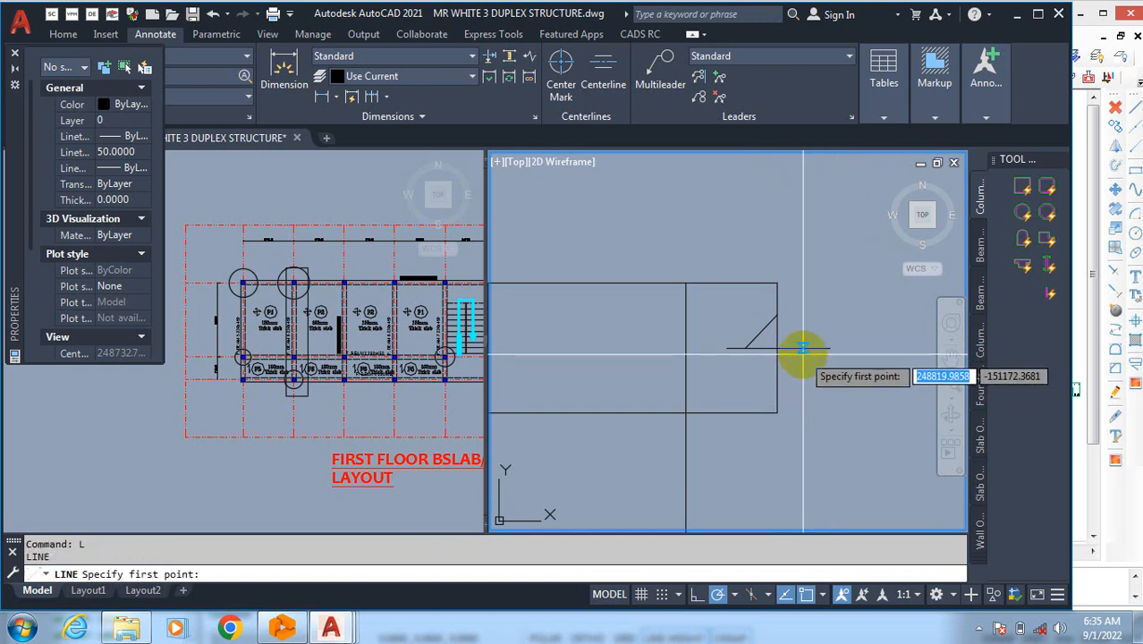
click(802, 349)
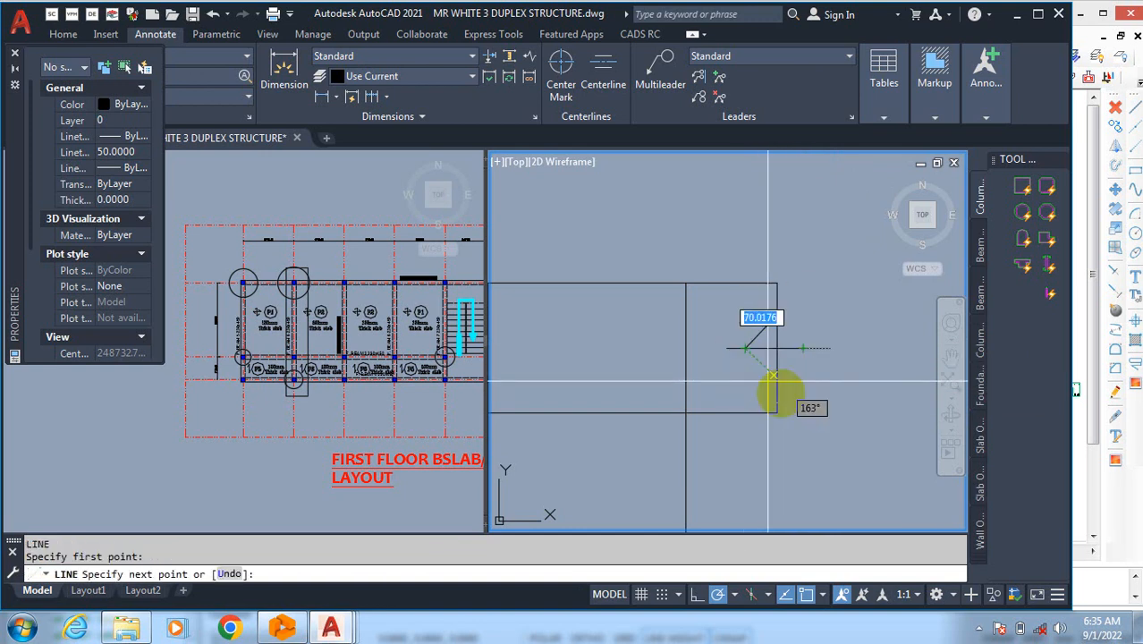
key(Escape)
Step: Draw a slanted line from the lower part of the slab's right end line up to the outer part of the short horizontal line
key(Return)
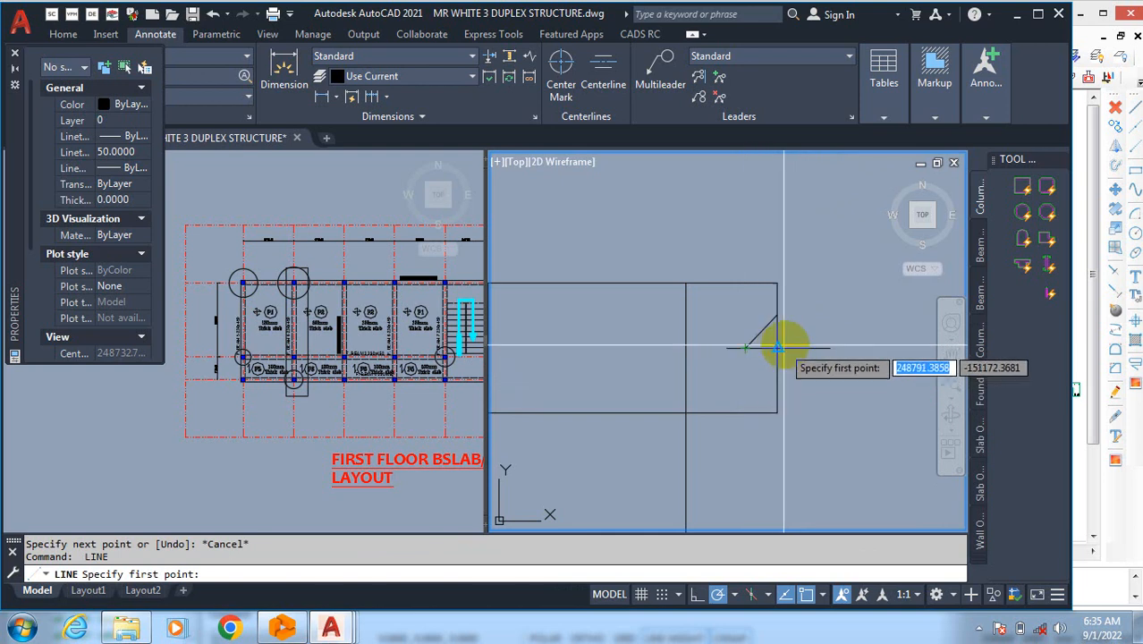
click(777, 386)
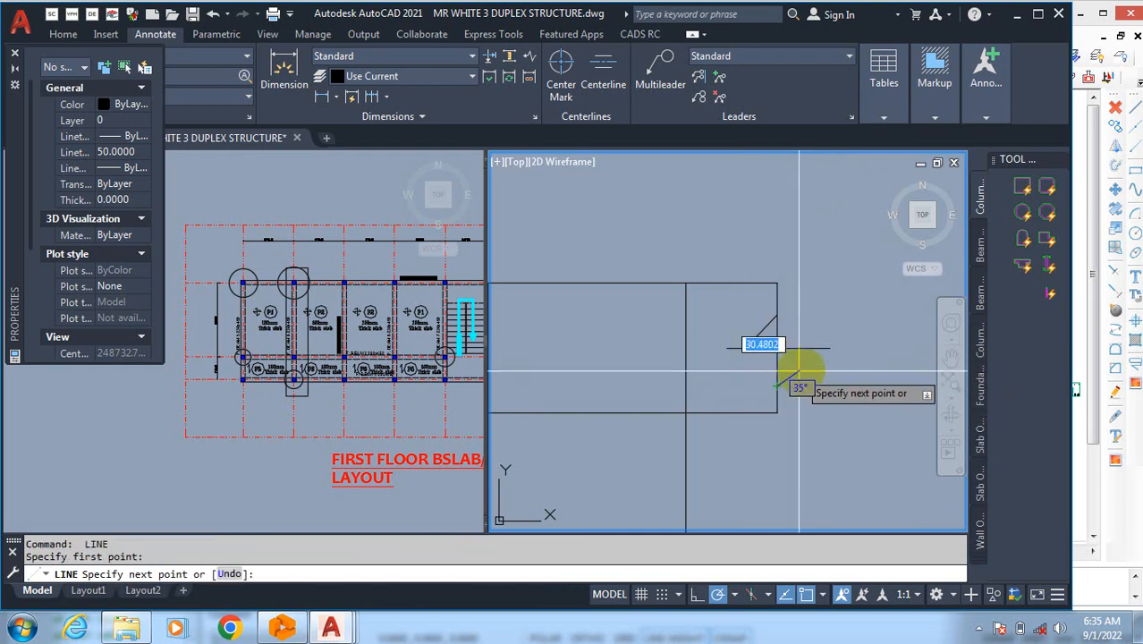
click(824, 370)
key(Escape)
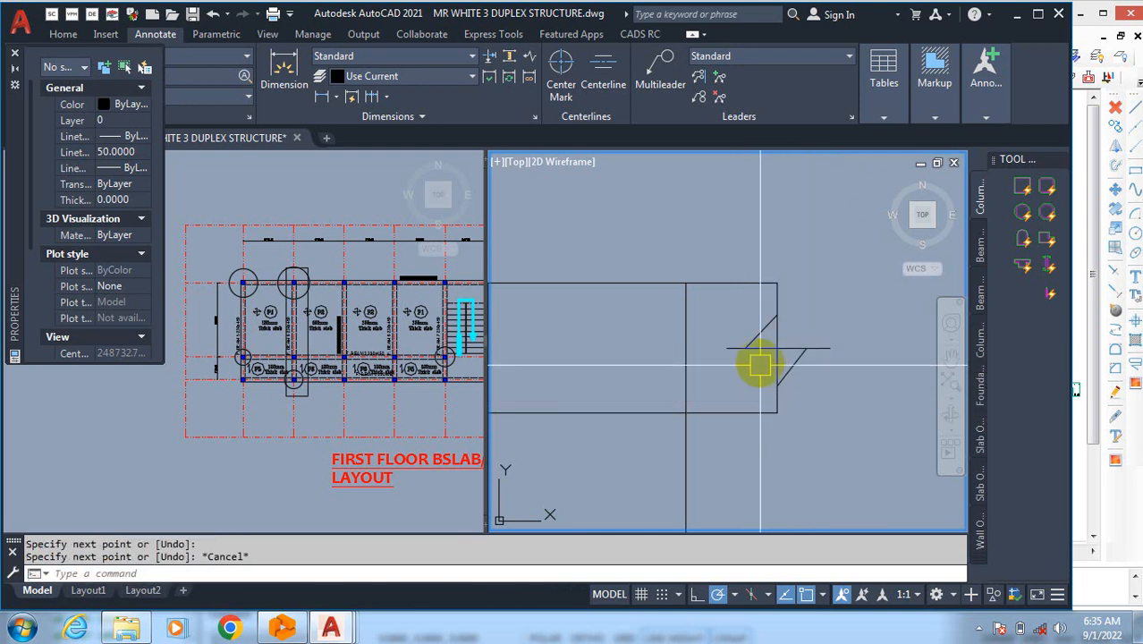
Step: Trim away the part of the slab's right end line between the two slanted lines
scroll(816, 362, up, 2)
text(T)
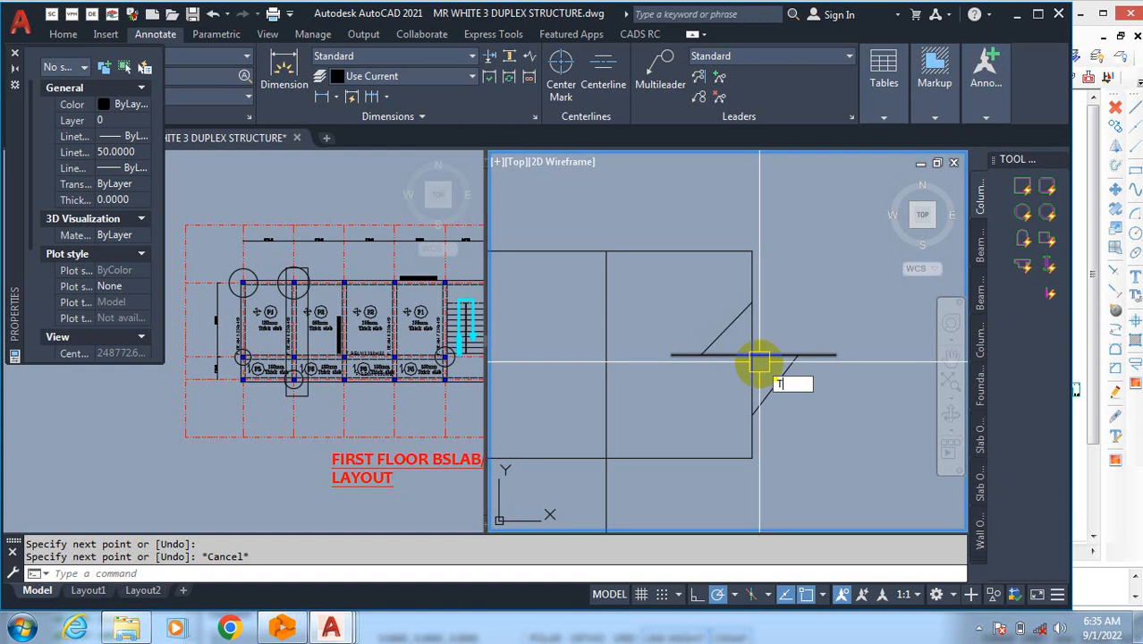
text(R)
key(Return)
click(757, 332)
click(756, 377)
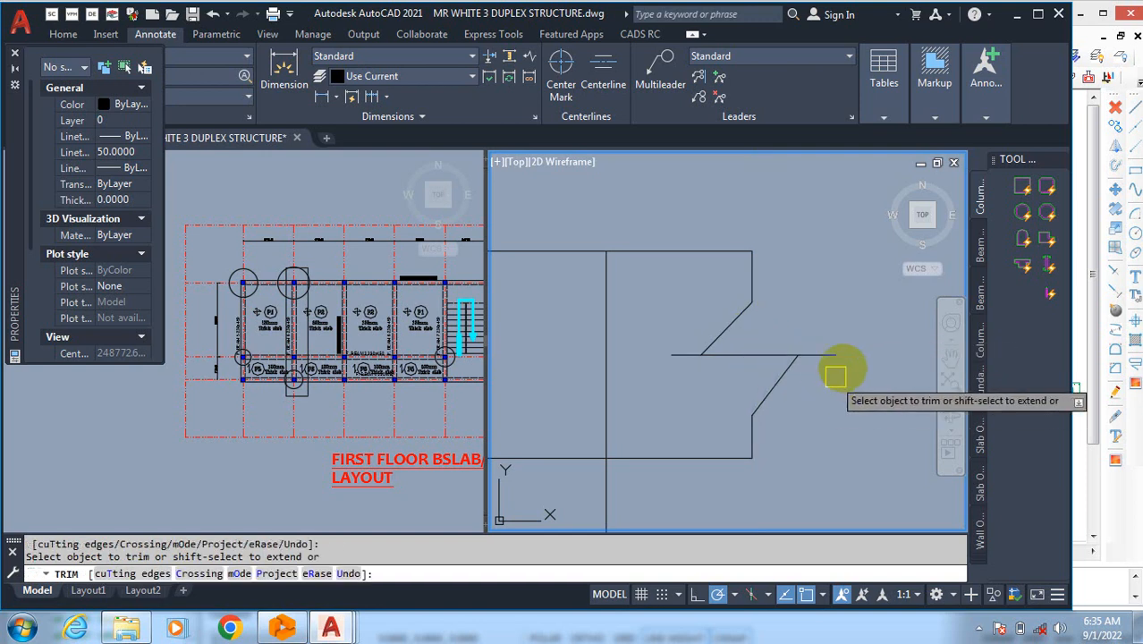
scroll(796, 358, down, 2)
key(Escape)
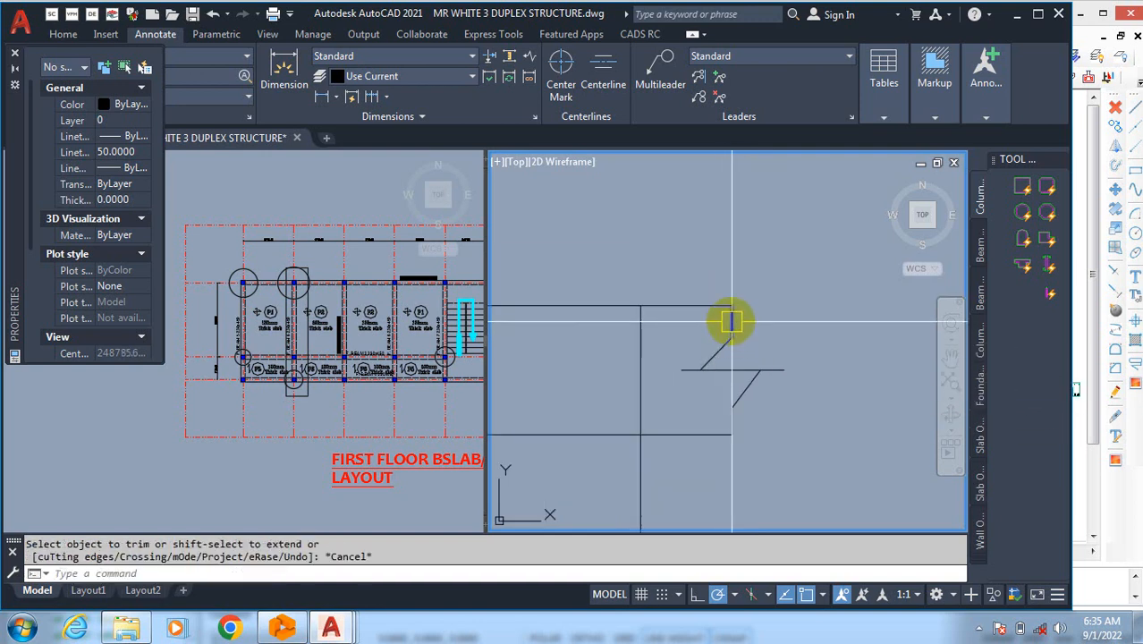
Step: Stretch the upper end of the right break line about 42 above the slab's top edge
click(732, 320)
click(732, 305)
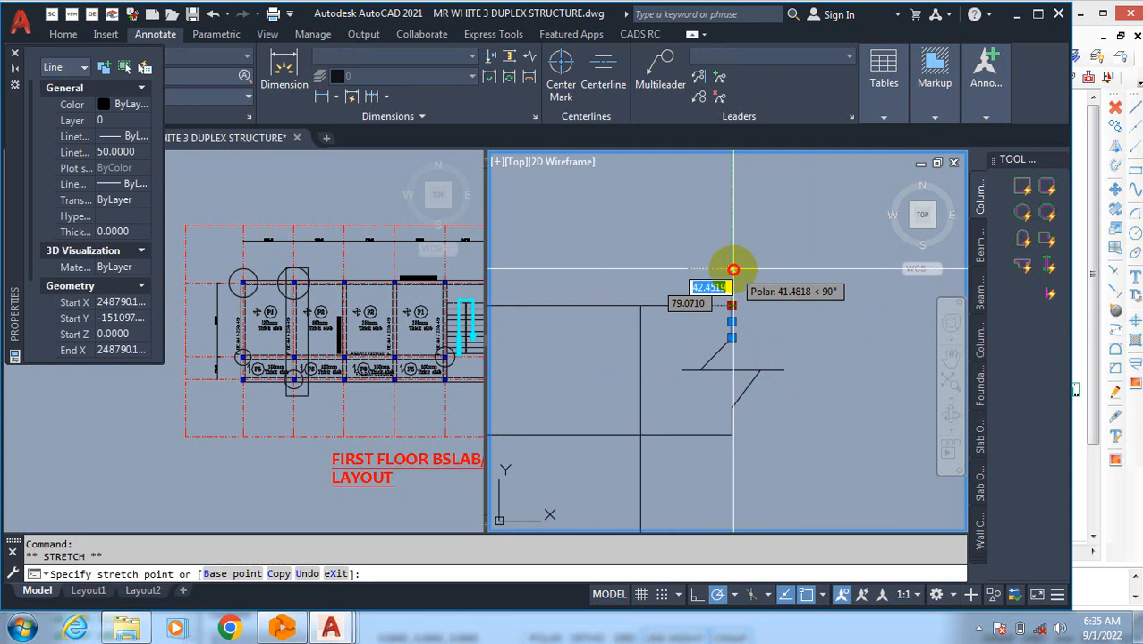
click(733, 269)
key(Escape)
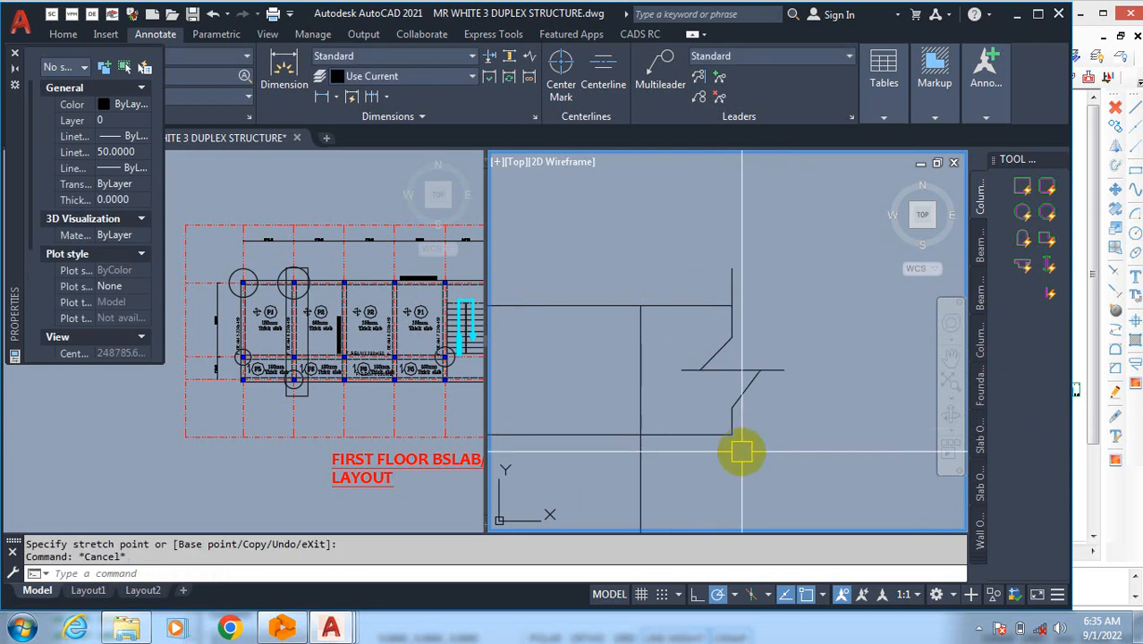
Step: Stretch the lower end of the right break line slightly below the slab's lower line
click(732, 418)
scroll(730, 469, up, 3)
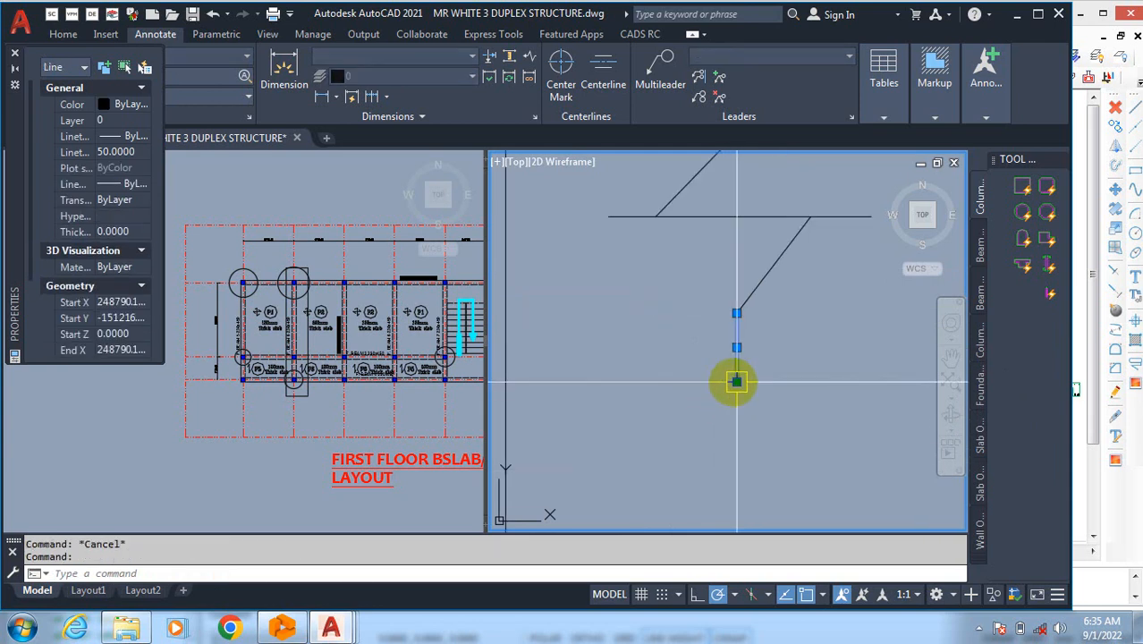
click(736, 382)
click(737, 443)
key(Escape)
scroll(799, 358, down, 3)
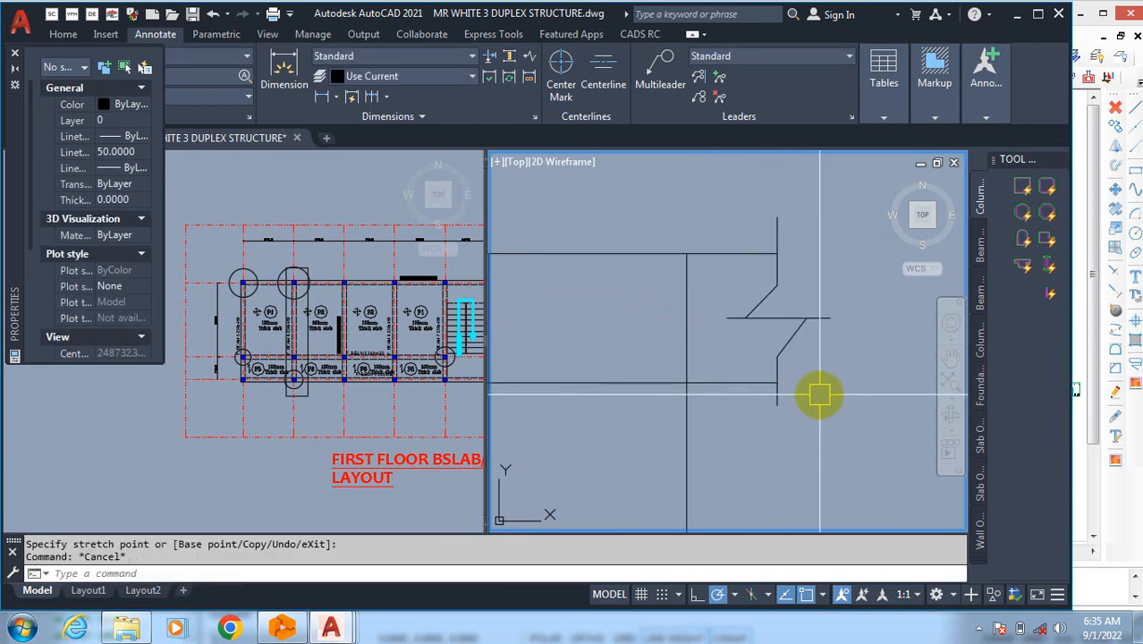
Step: Mirror the right break line about the section's vertical centre line to the slab's left end, keeping the source objects
scroll(820, 394, down, 3)
scroll(778, 417, up, 2)
text(M)
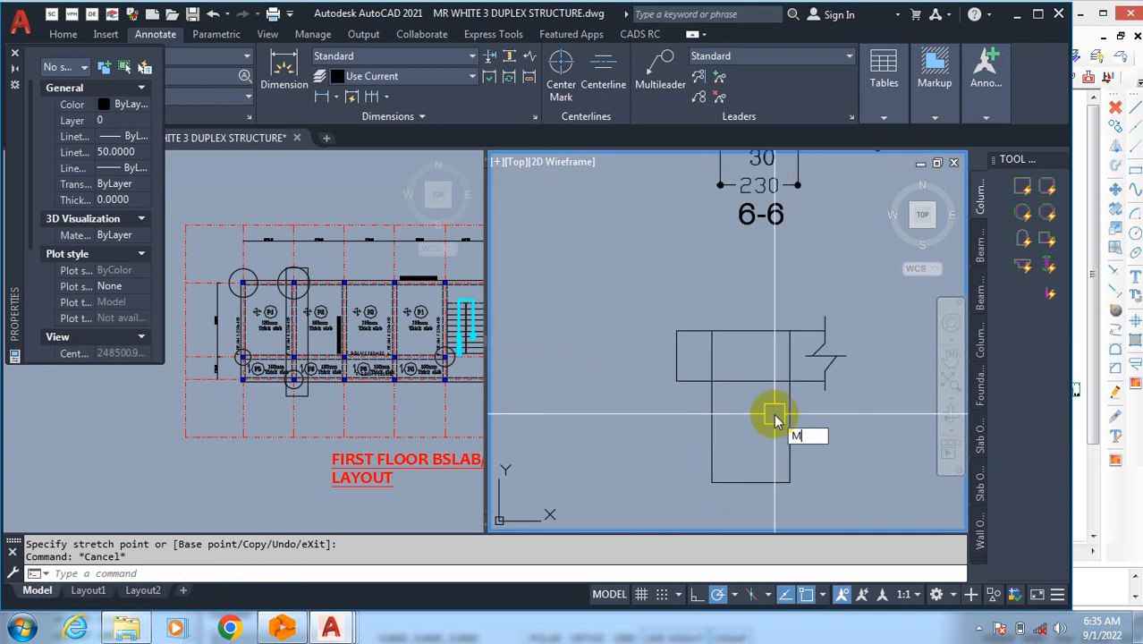
text(I)
key(Return)
click(804, 298)
click(862, 429)
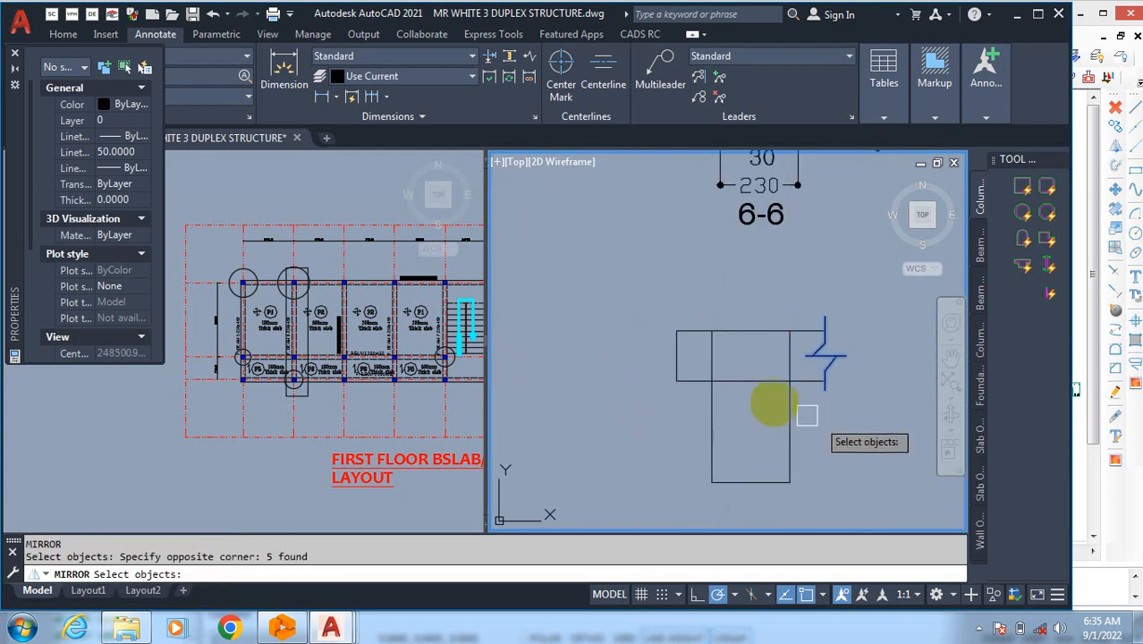
key(Return)
click(750, 380)
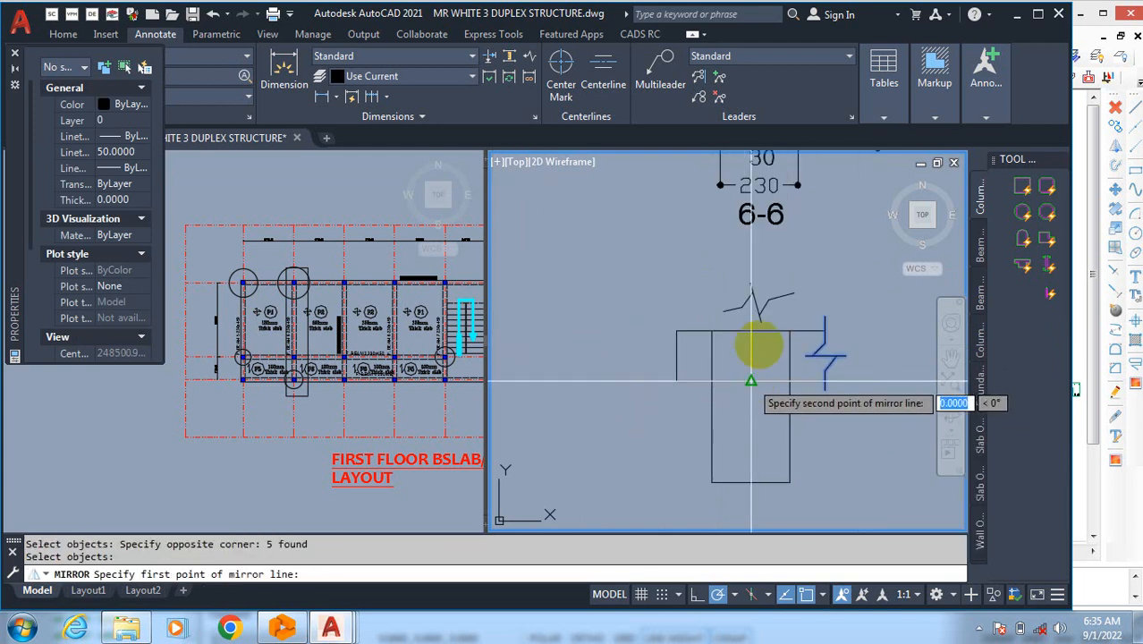
click(758, 297)
click(787, 368)
Step: Trim away the part of the slab's left end line between the mirrored slanted lines
scroll(677, 354, up, 5)
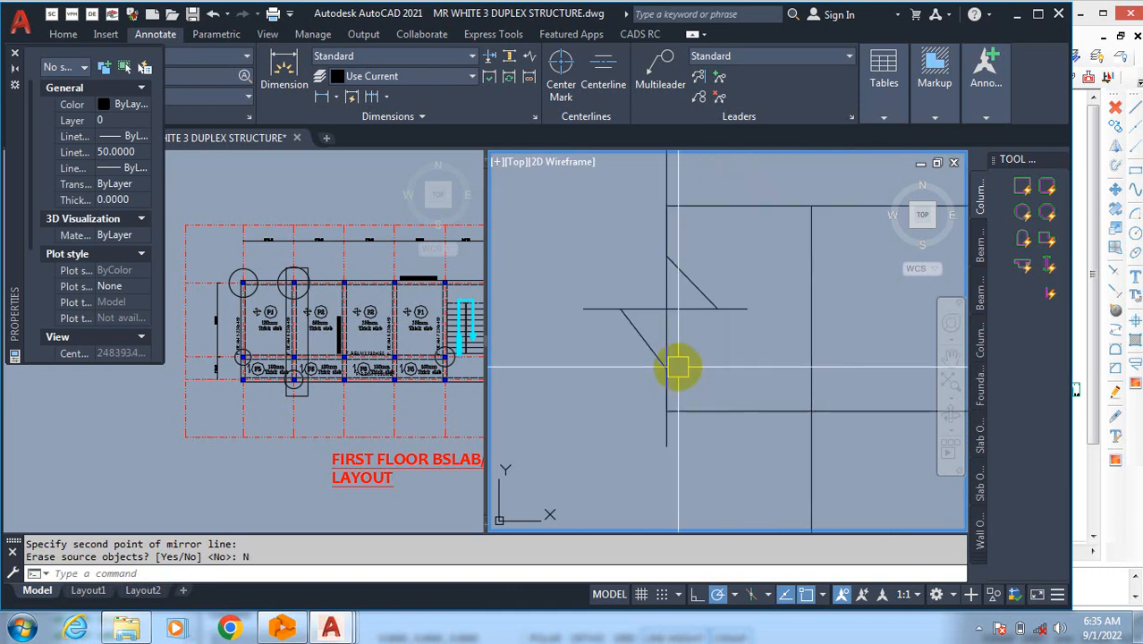
text(TR)
key(Return)
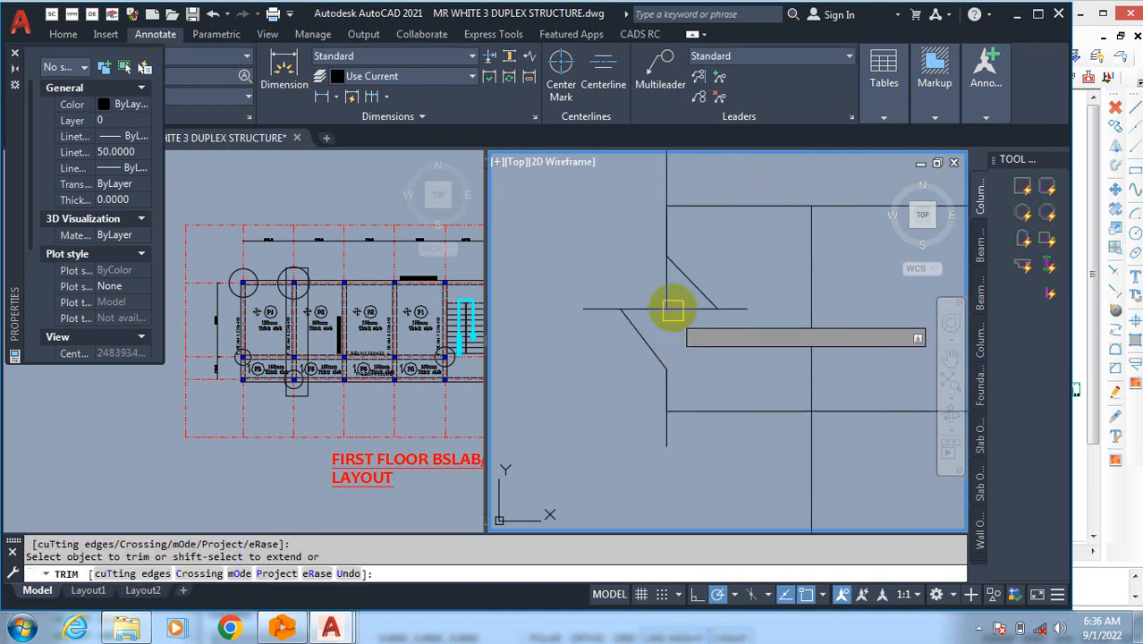
scroll(721, 311, down, 3)
scroll(721, 310, down, 2)
key(Escape)
scroll(685, 353, down, 4)
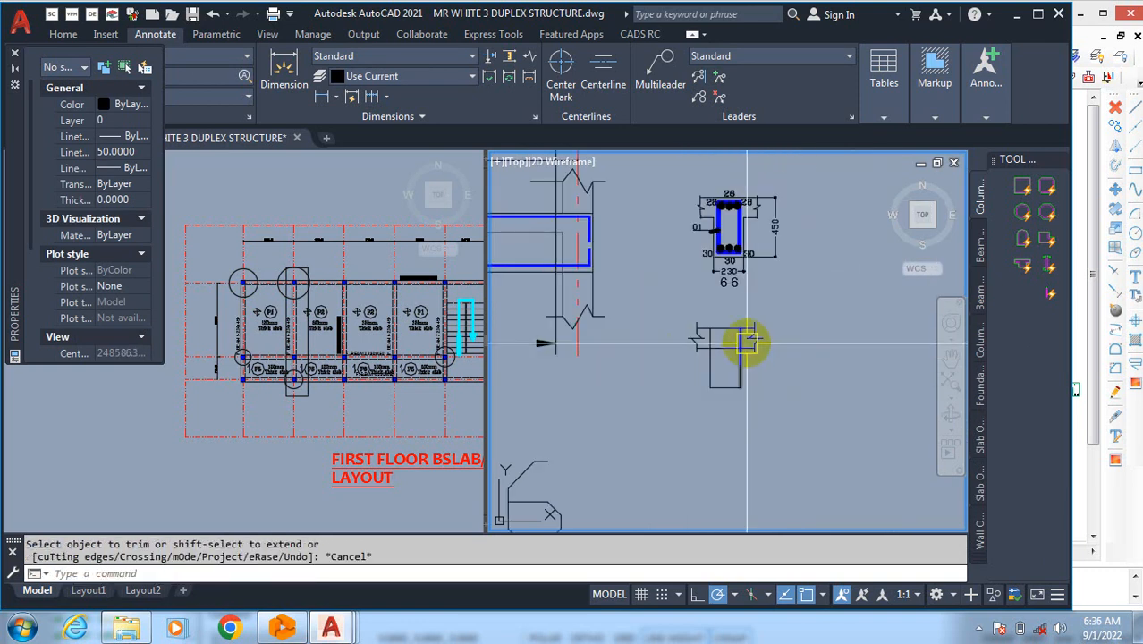
Step: Trim the beam's side lines inside the slab depth and the slab's lower line across the beam width
scroll(729, 339, up, 4)
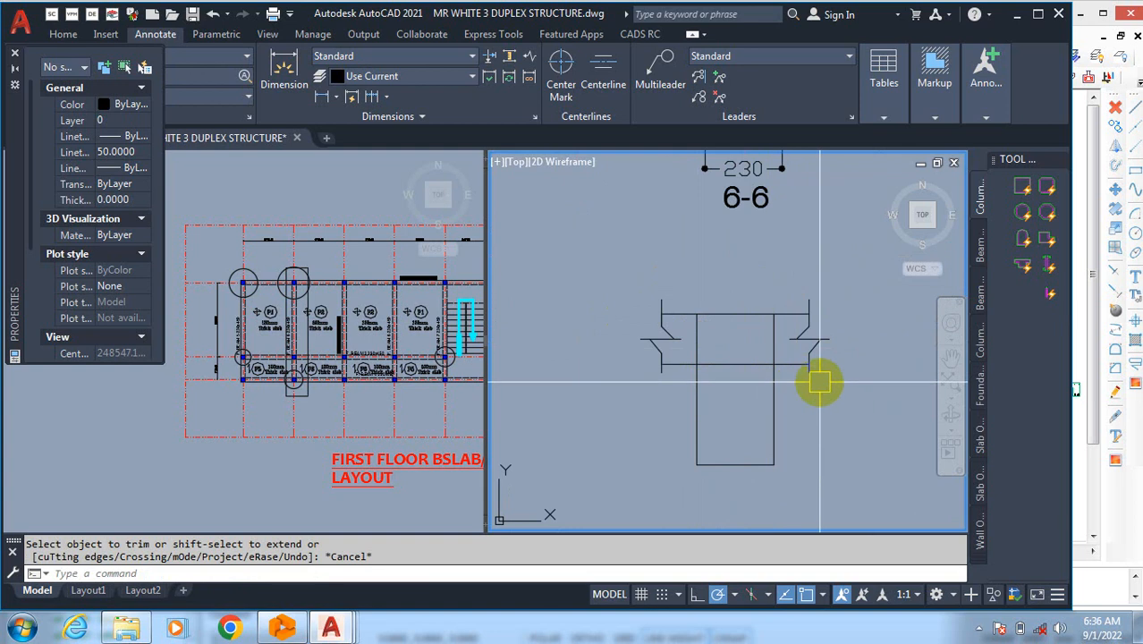
scroll(673, 339, up, 5)
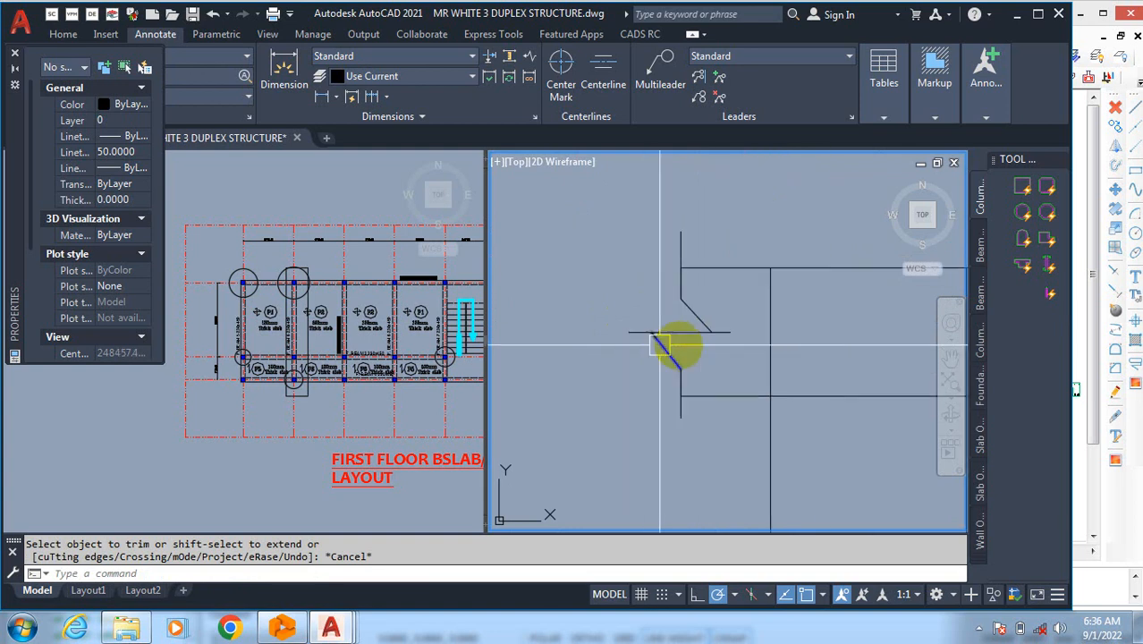
scroll(699, 346, down, 3)
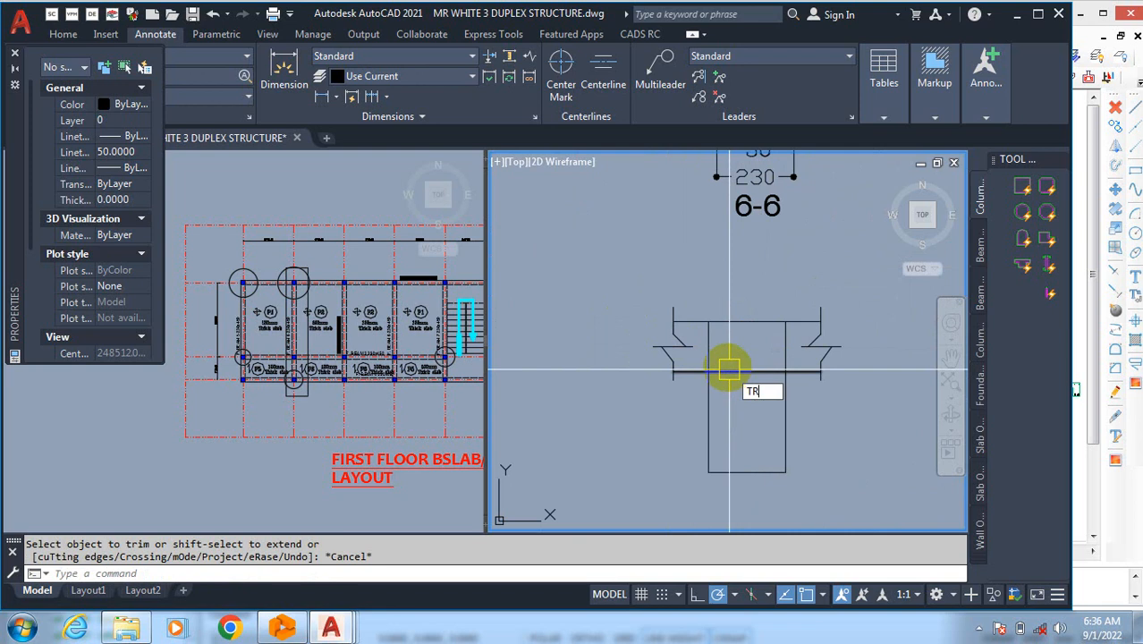
key(Return)
click(708, 349)
click(785, 347)
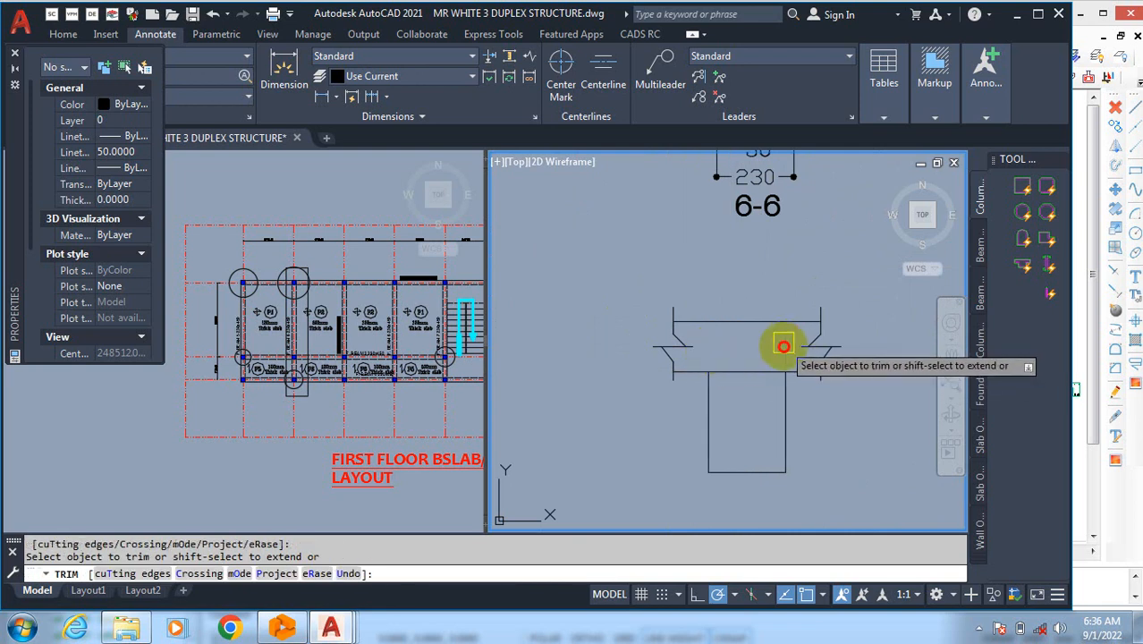
click(740, 368)
scroll(793, 377, down, 4)
key(Escape)
scroll(809, 379, up, 2)
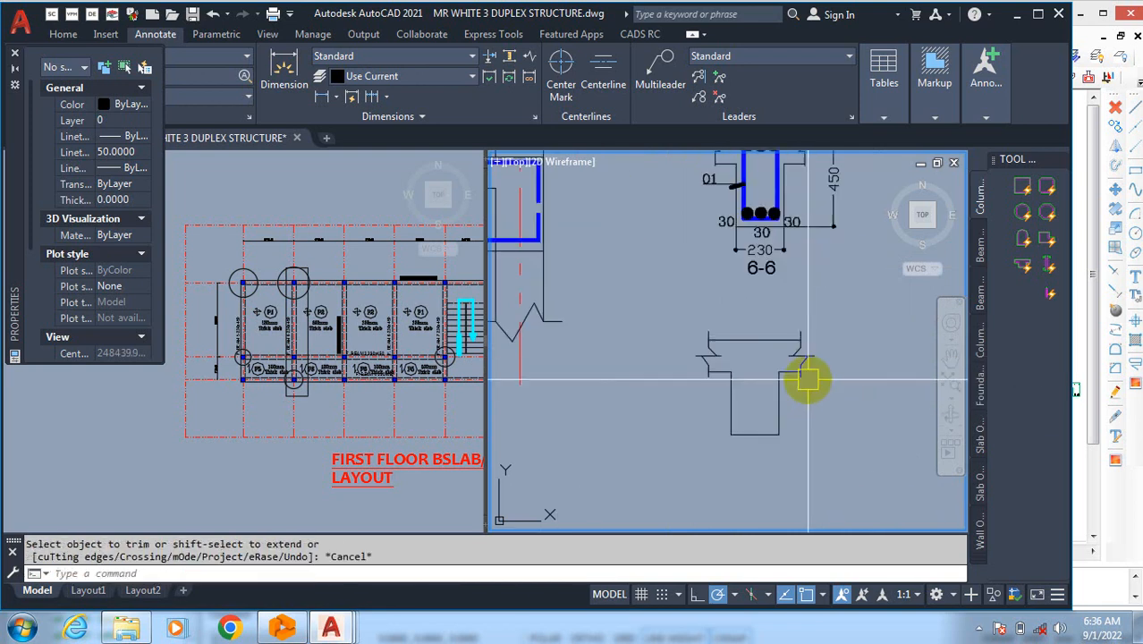
scroll(802, 379, up, 4)
scroll(712, 345, down, 2)
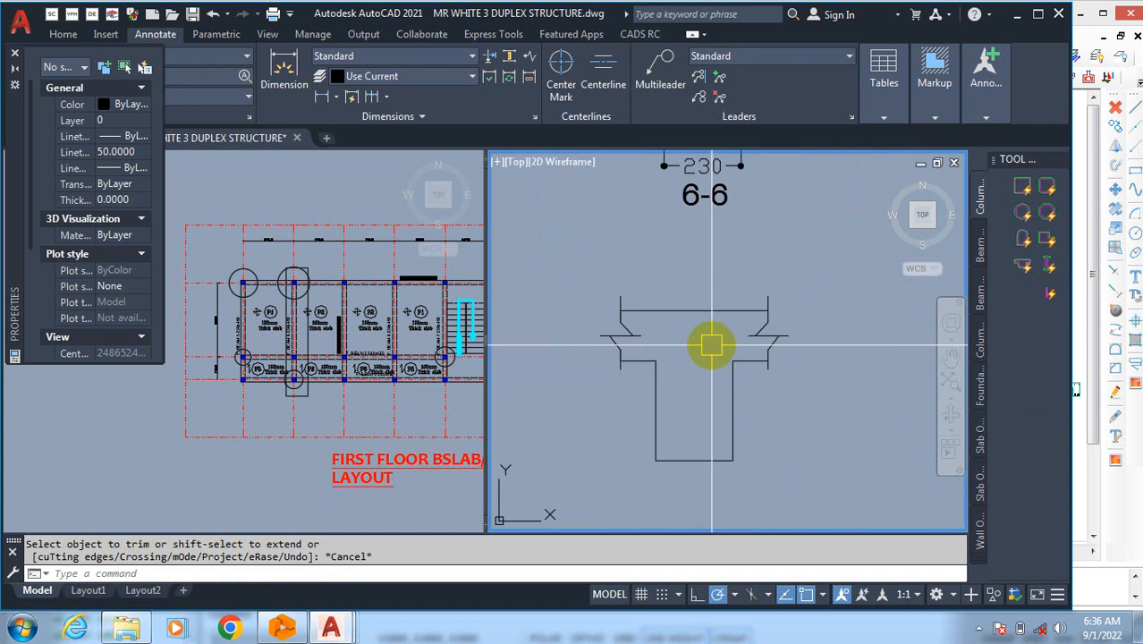
key(Escape)
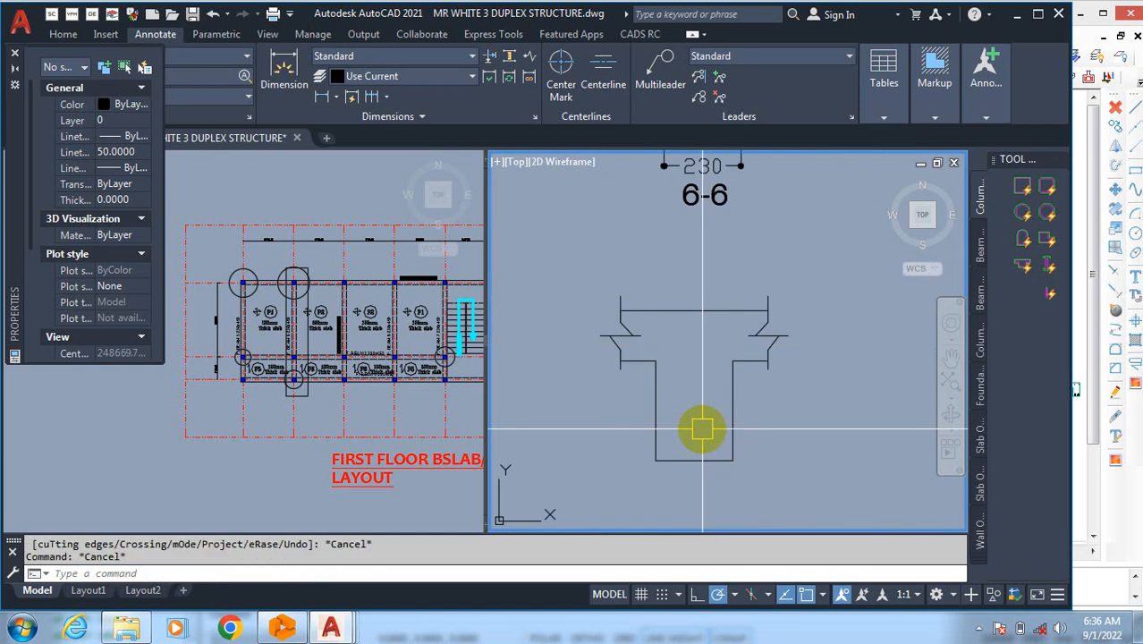
text(o)
key(Return)
key(Escape)
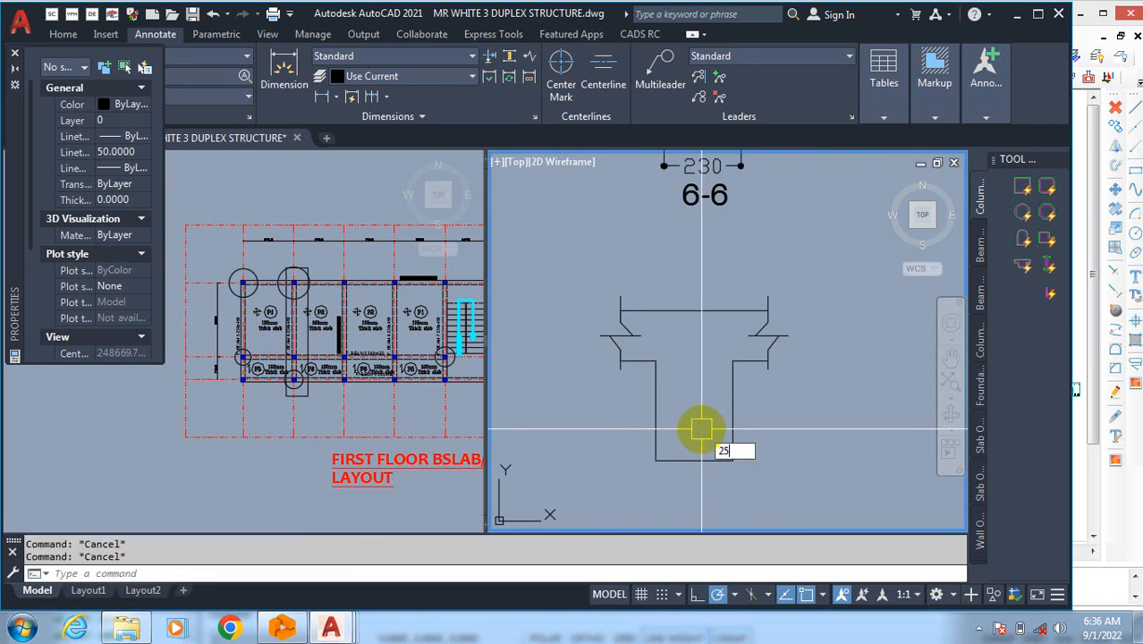
Step: Offset both vertical side lines of the beam web inward by 25
key(Return)
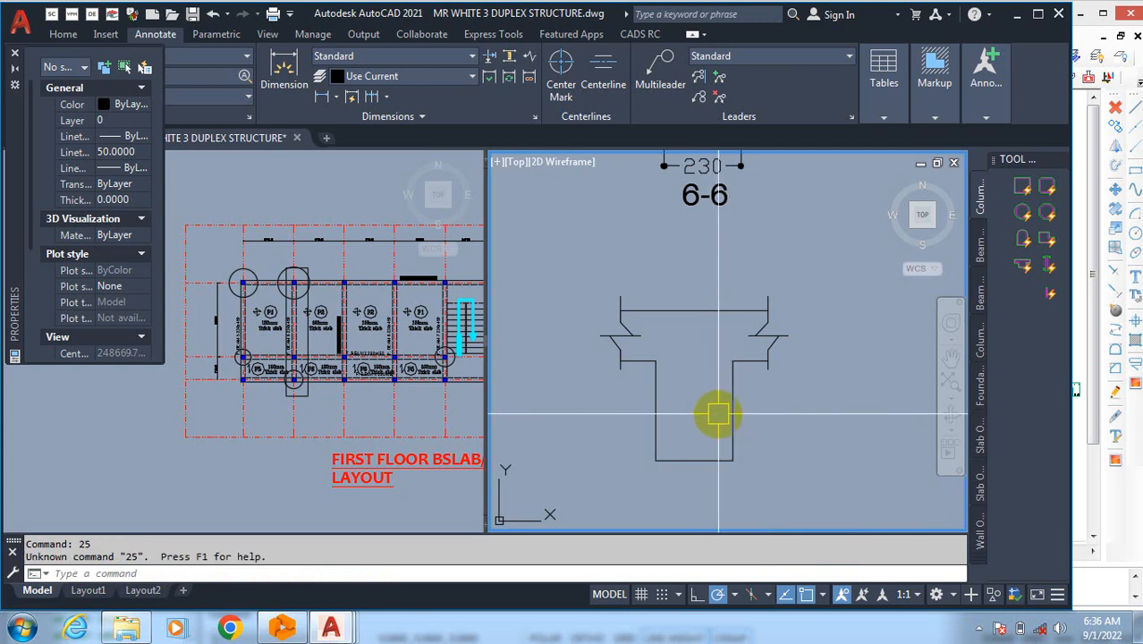
text(o)
key(Return)
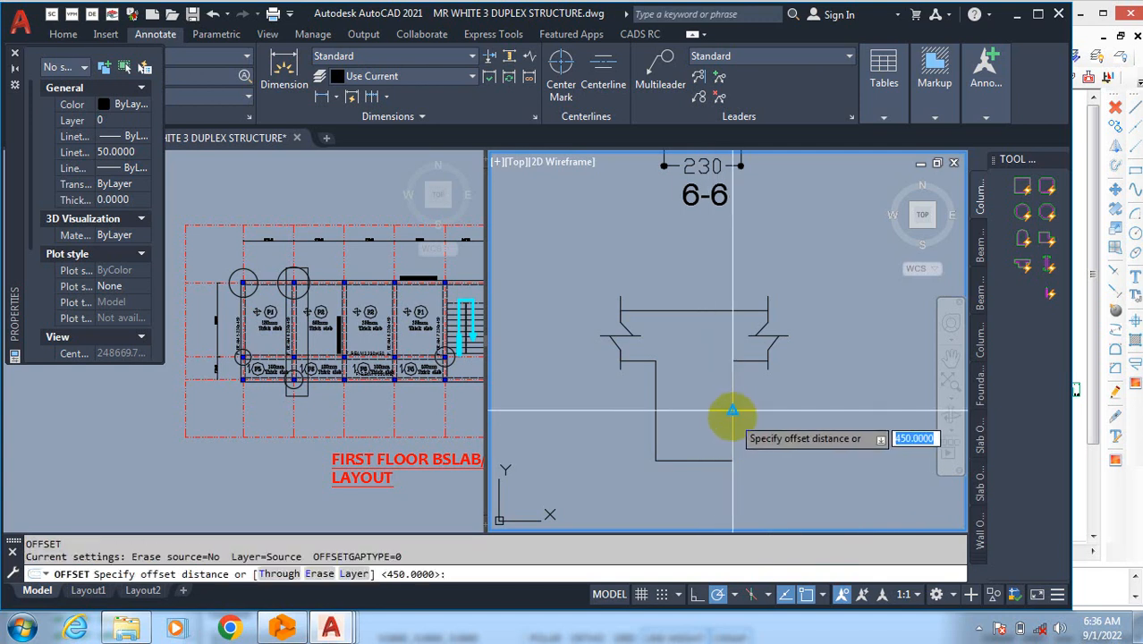
key(Return)
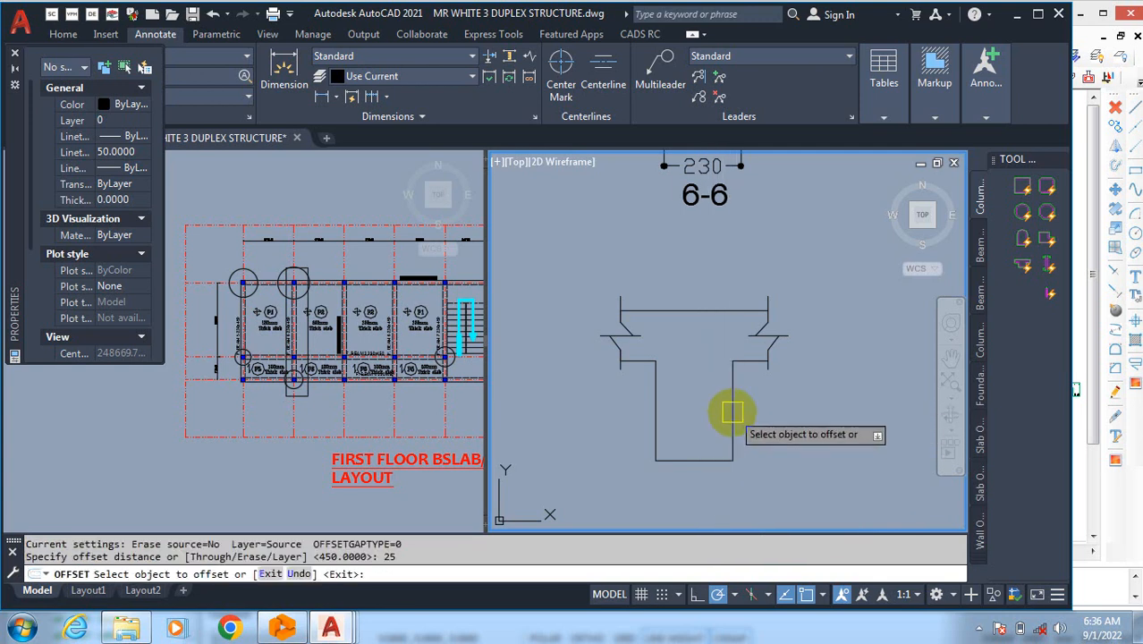
click(732, 412)
click(706, 388)
click(653, 402)
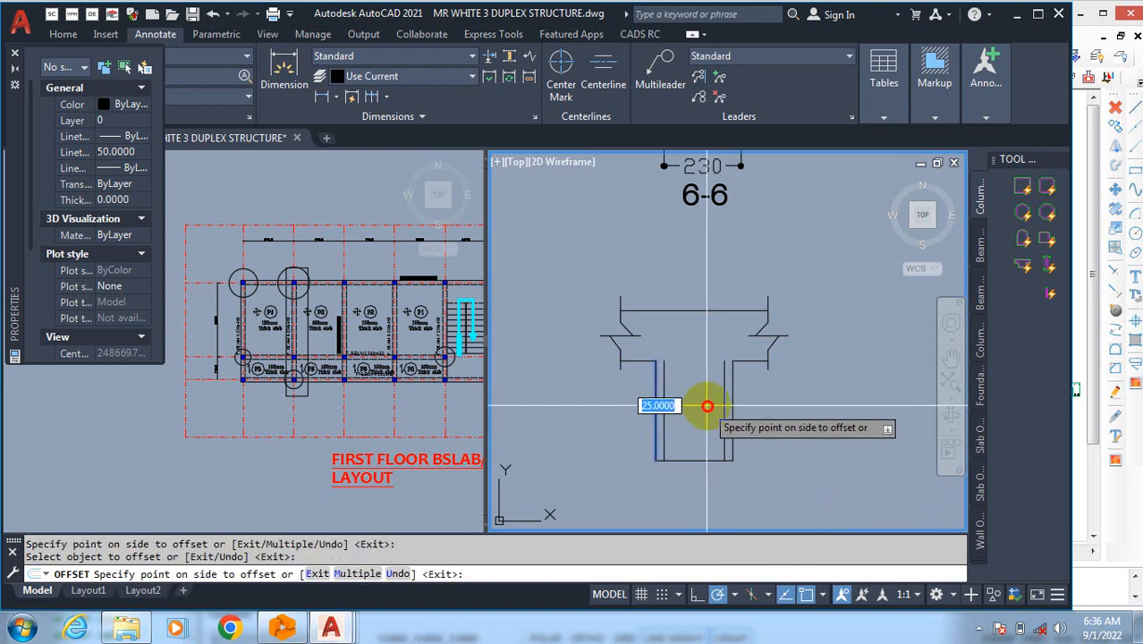
click(693, 413)
Step: Offset the beam's bottom line upward and the slab's top line downward, each by 25
click(689, 460)
click(711, 420)
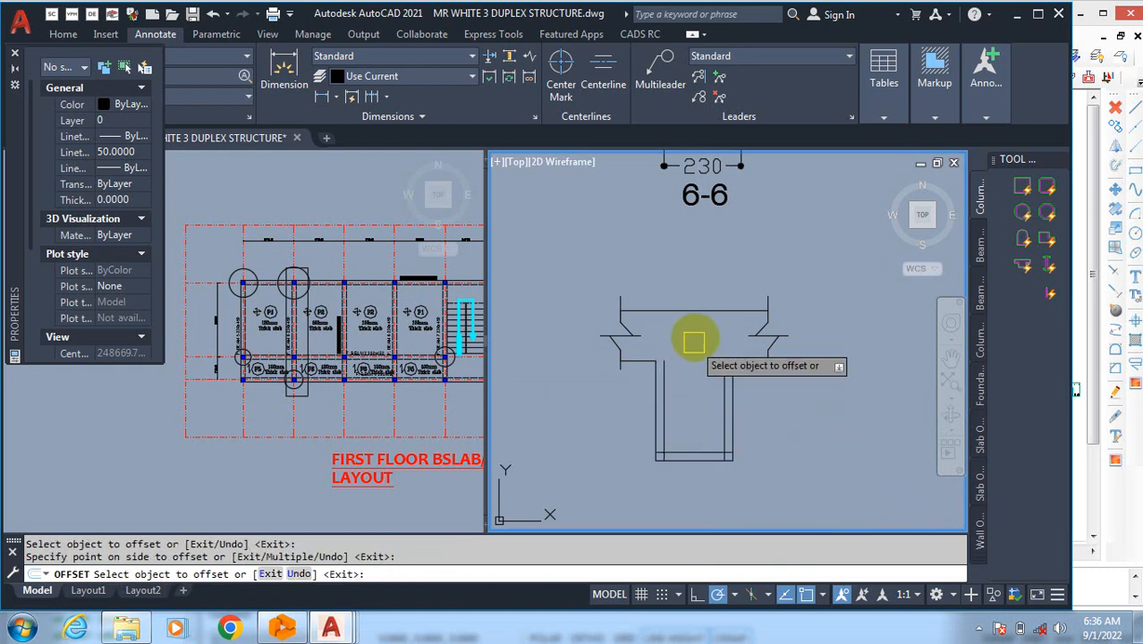
click(694, 312)
click(702, 362)
key(Escape)
Step: Fillet the two upper corners of the inner link outline with radius 0, joining the offset sides to the offset top line
scroll(680, 400, up, 4)
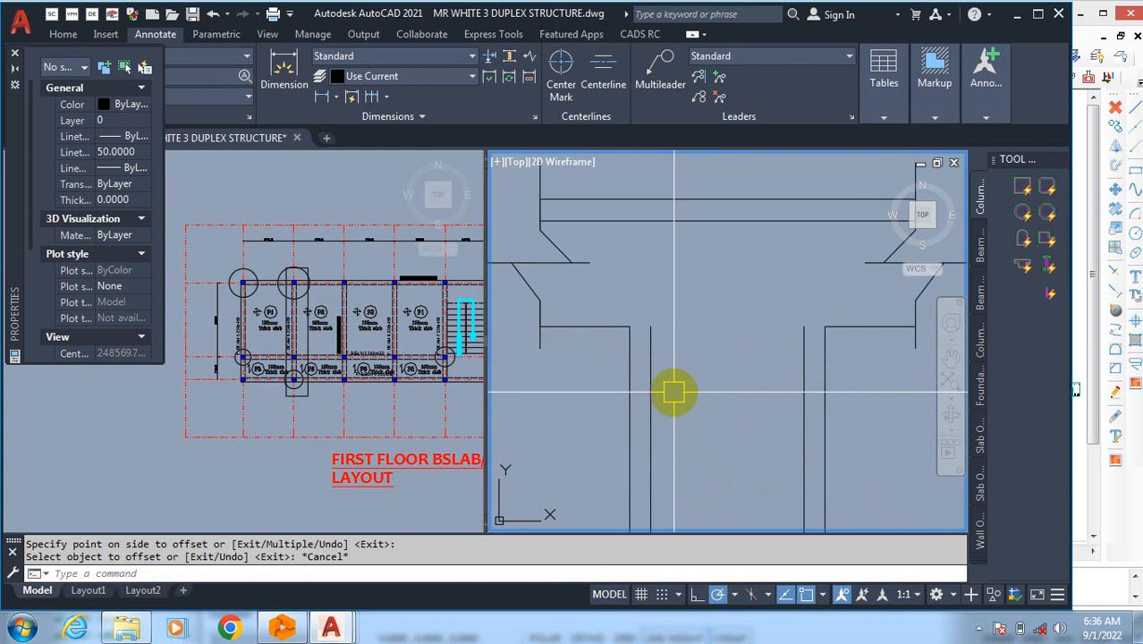
text(f)
key(Return)
click(652, 380)
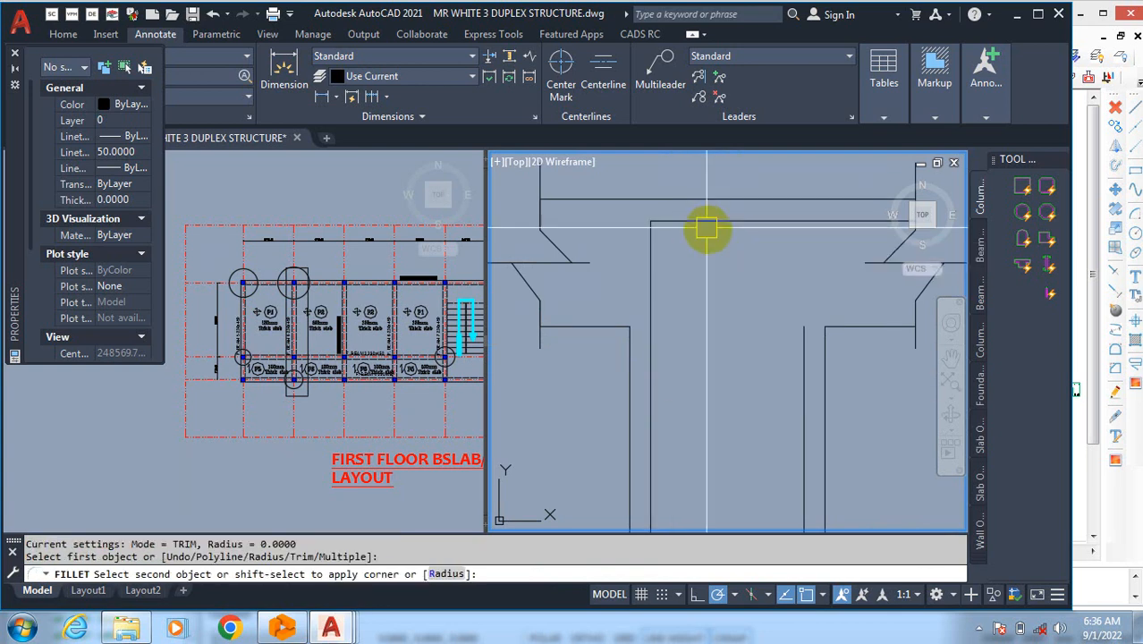
click(704, 220)
key(Return)
click(804, 376)
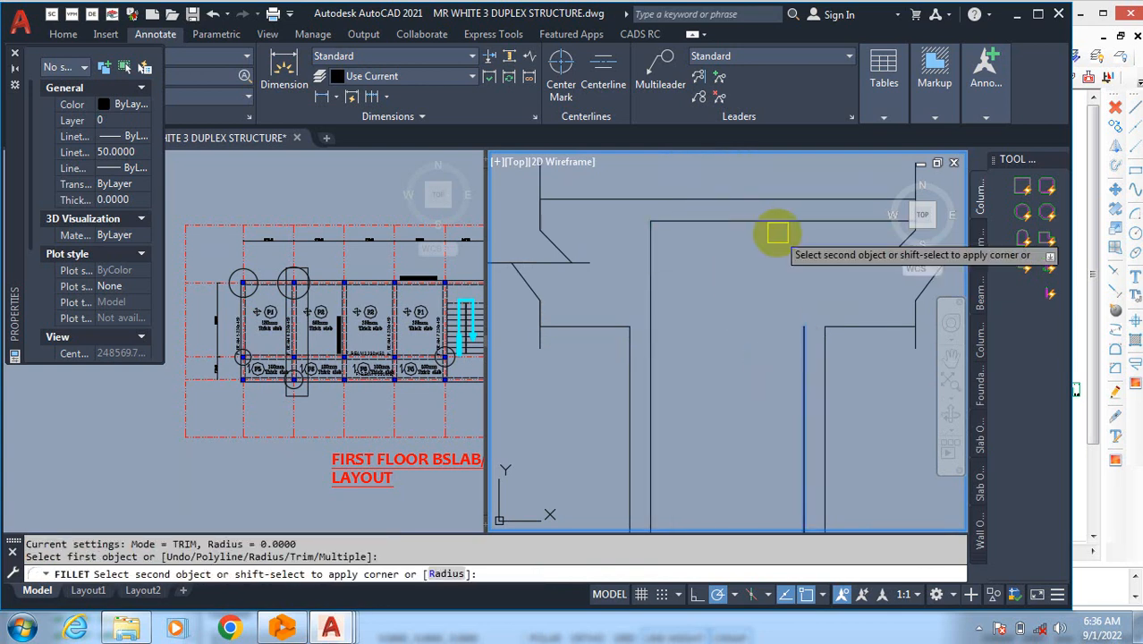
click(775, 230)
Step: Fillet the two lower corners of the inner link outline so the offset sides meet the offset bottom line
scroll(760, 256, down, 4)
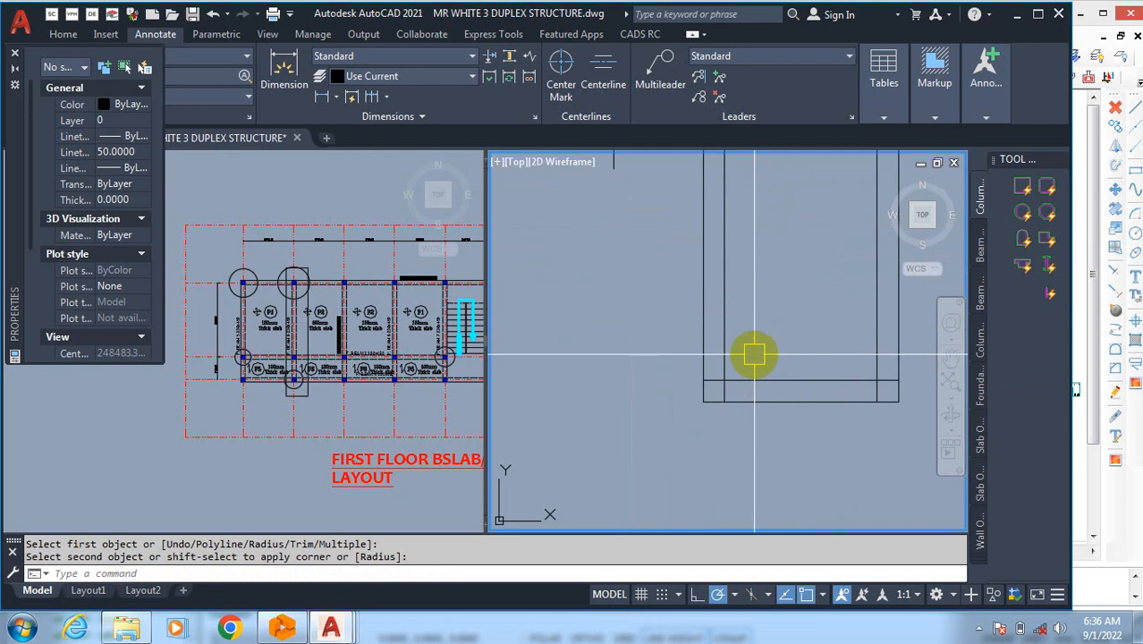
key(Return)
click(724, 336)
click(771, 380)
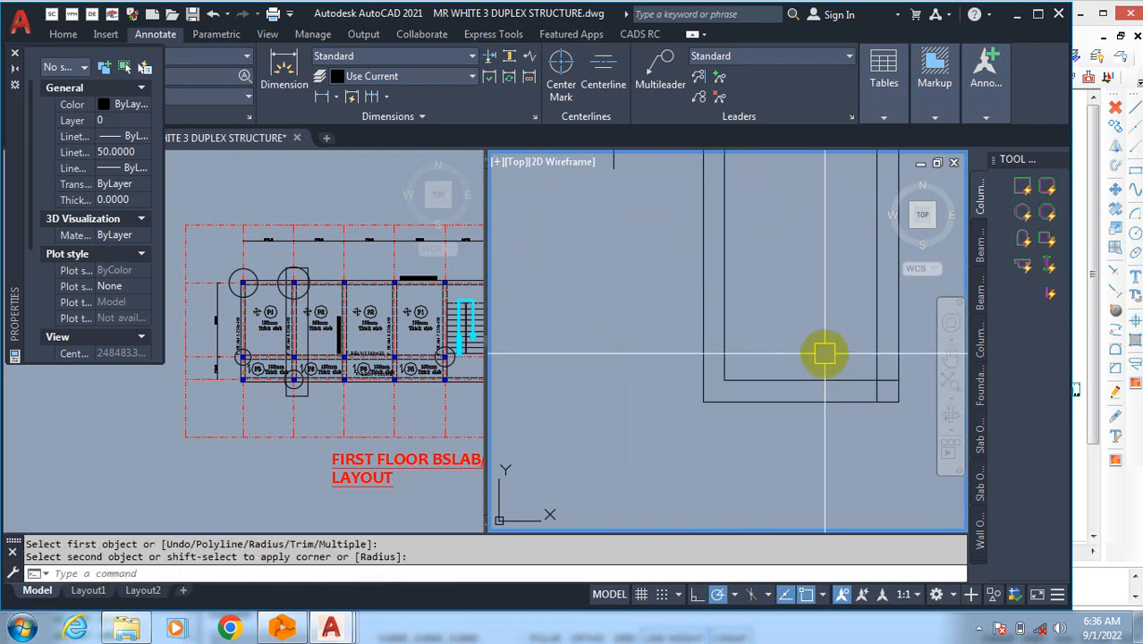
key(Return)
click(876, 359)
click(845, 380)
Step: Draw a donut with inside and outside diameters of 200, placed outside the beam section near its lower left corner
scroll(729, 365, down, 4)
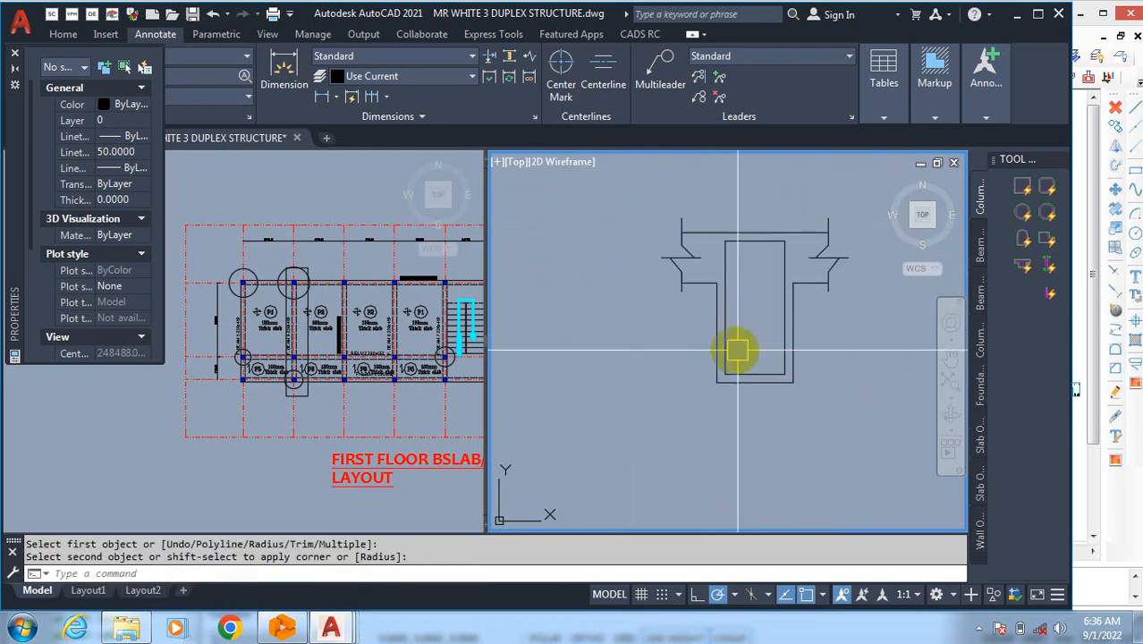
scroll(762, 297, up, 4)
text(D)
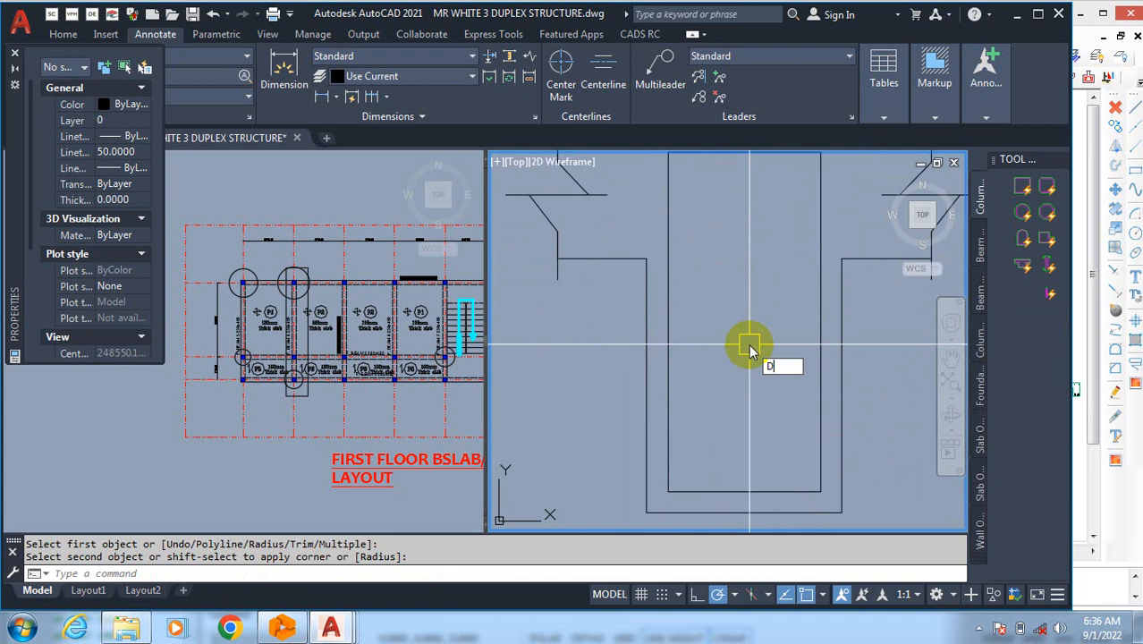
text(O)
key(Return)
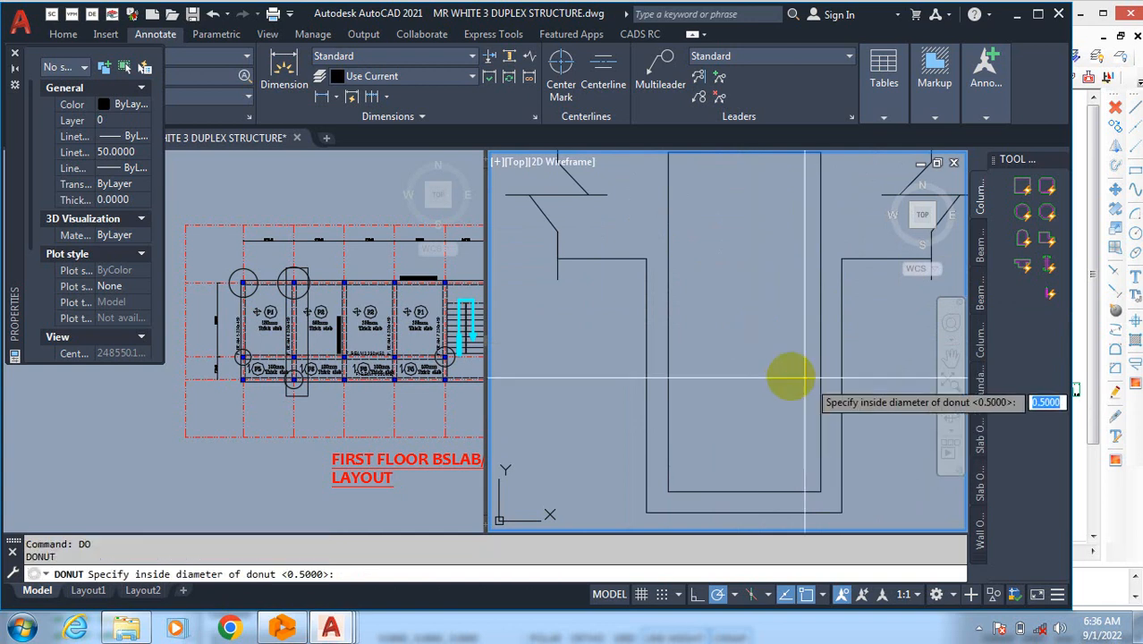
click(732, 393)
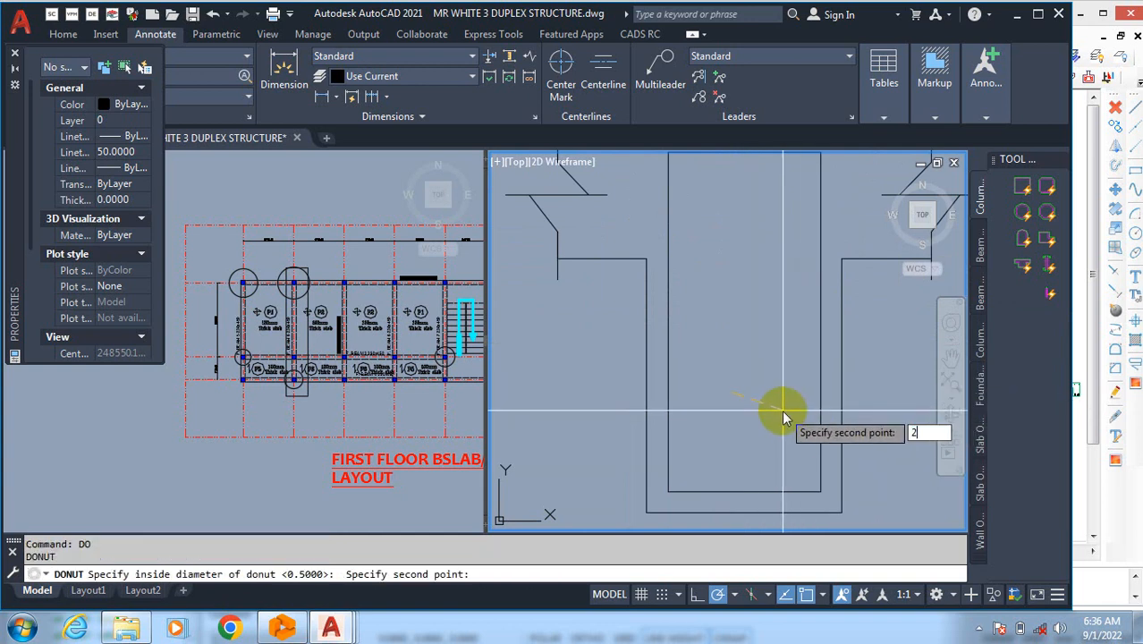
text(200)
key(Return)
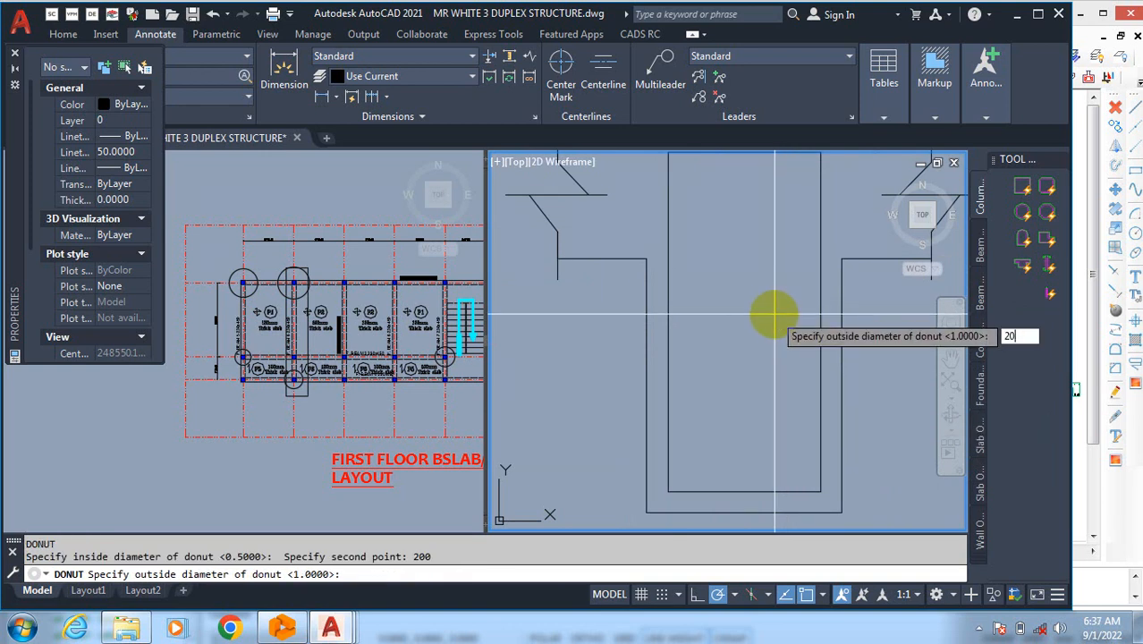
key(Return)
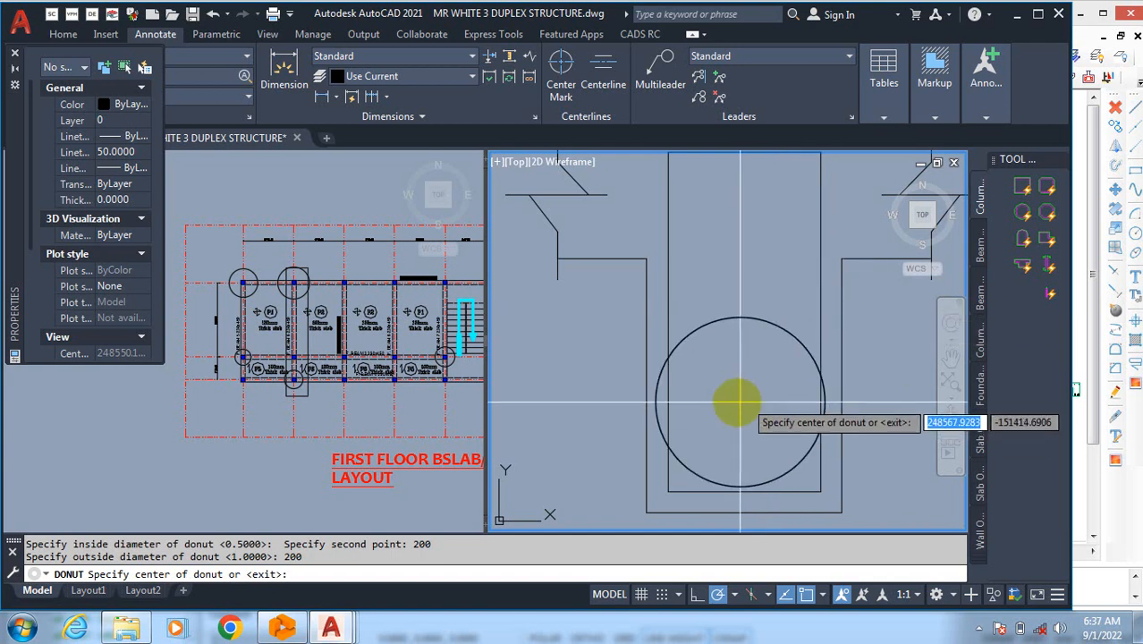
scroll(715, 301, down, 6)
click(665, 399)
key(Escape)
Step: Scale the donut ring down freehand to less than half its size
scroll(659, 393, up, 4)
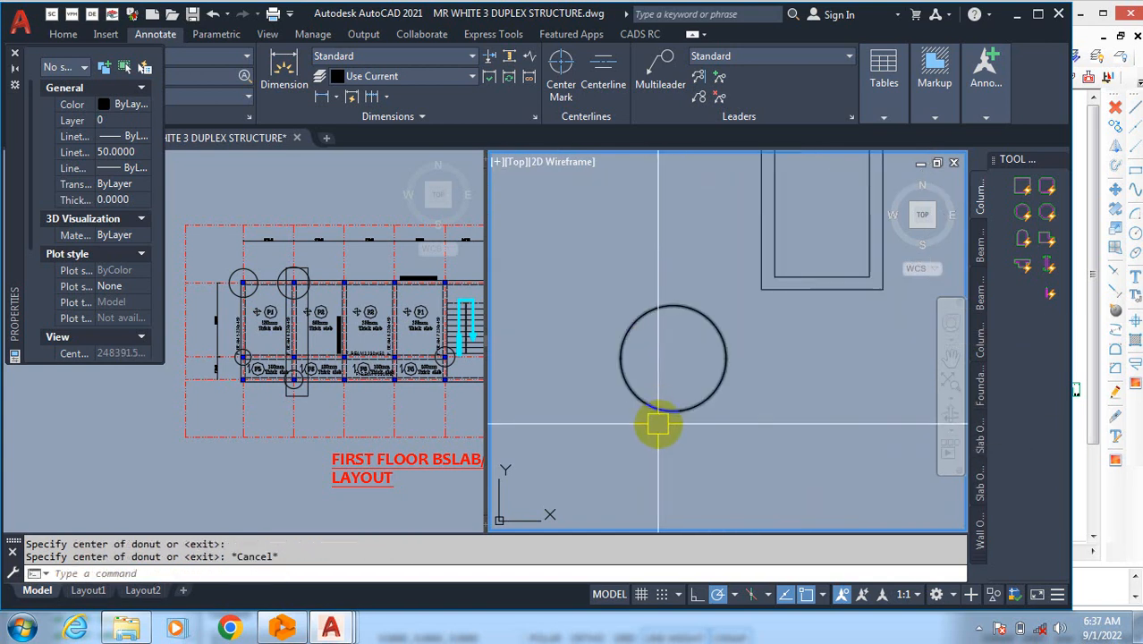
text(sc)
key(Return)
click(667, 410)
key(Return)
click(765, 372)
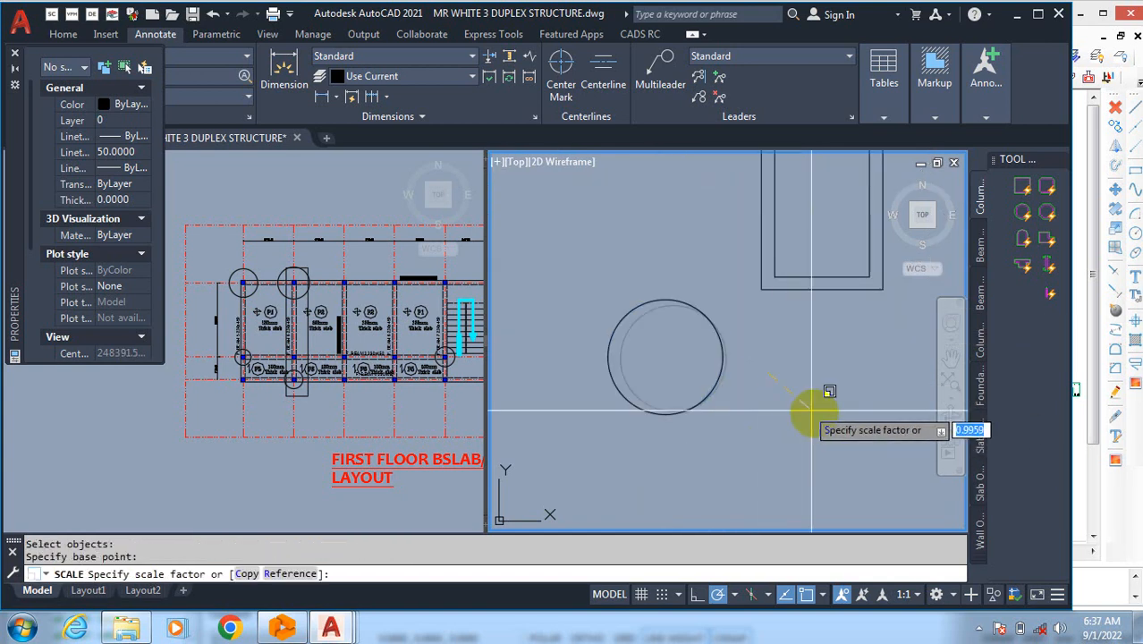
click(755, 388)
Step: Move the scaled ring to just outside the beam section's lower left corner
text(m)
key(Return)
click(746, 382)
key(Return)
click(717, 408)
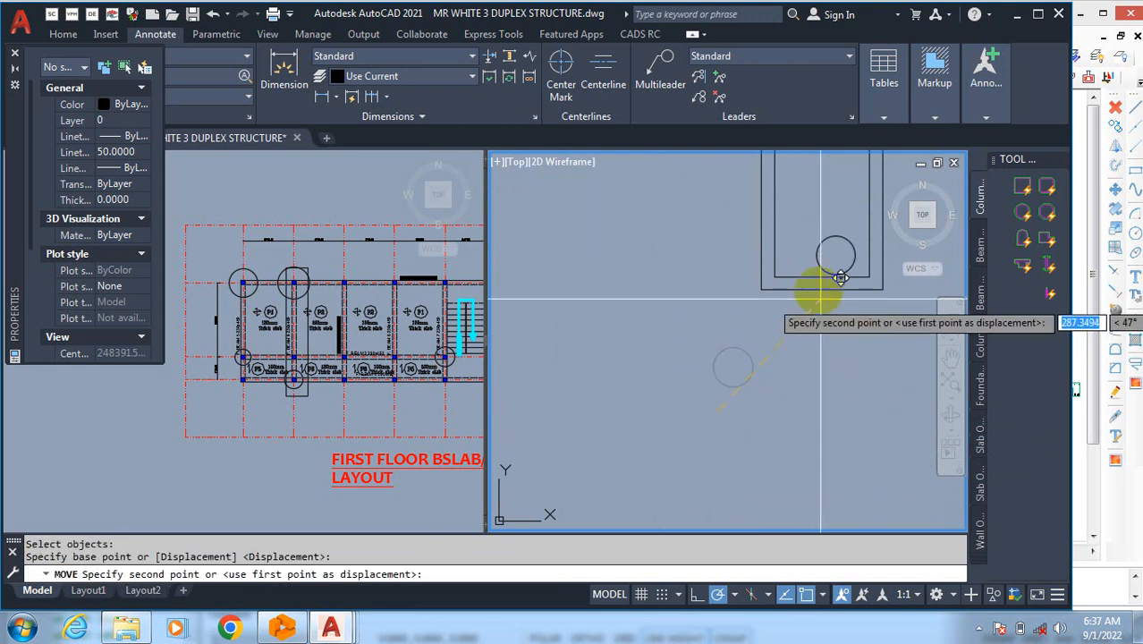
scroll(841, 277, up, 3)
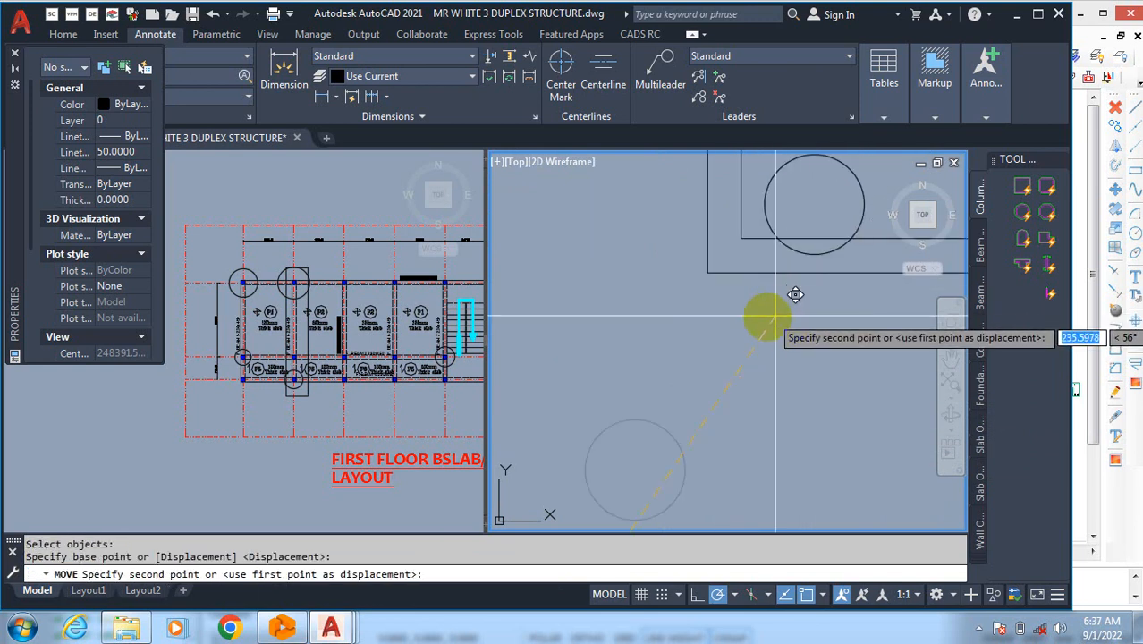
click(626, 445)
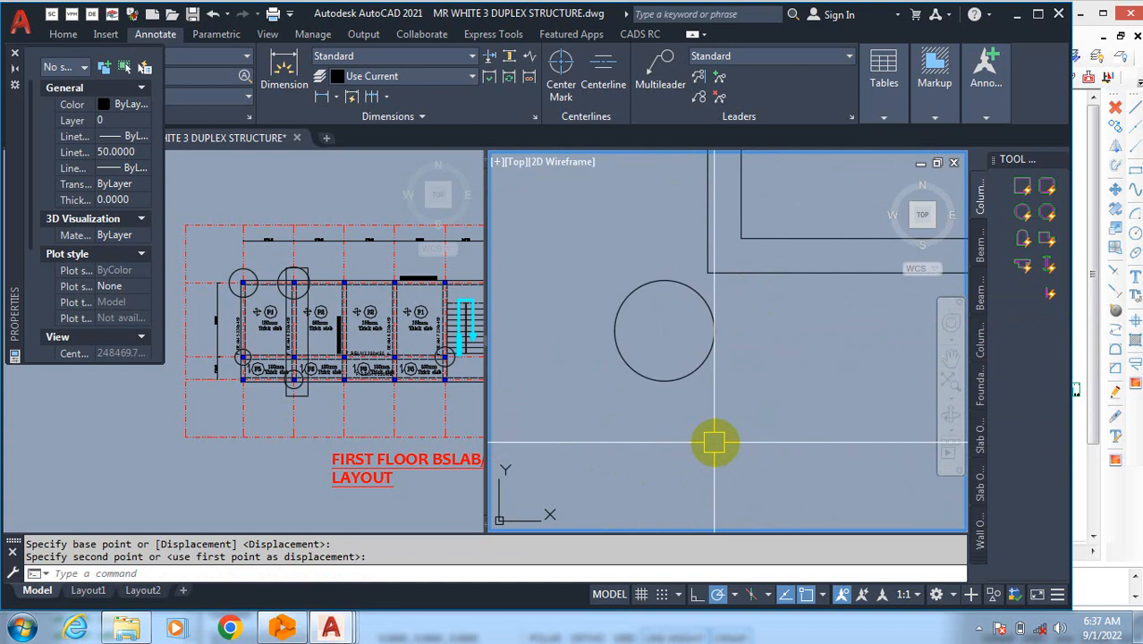
Step: Place a solid donut with inside diameter 0 and outside diameter 30 in the lower left corner of the link outline
text(DONUT)
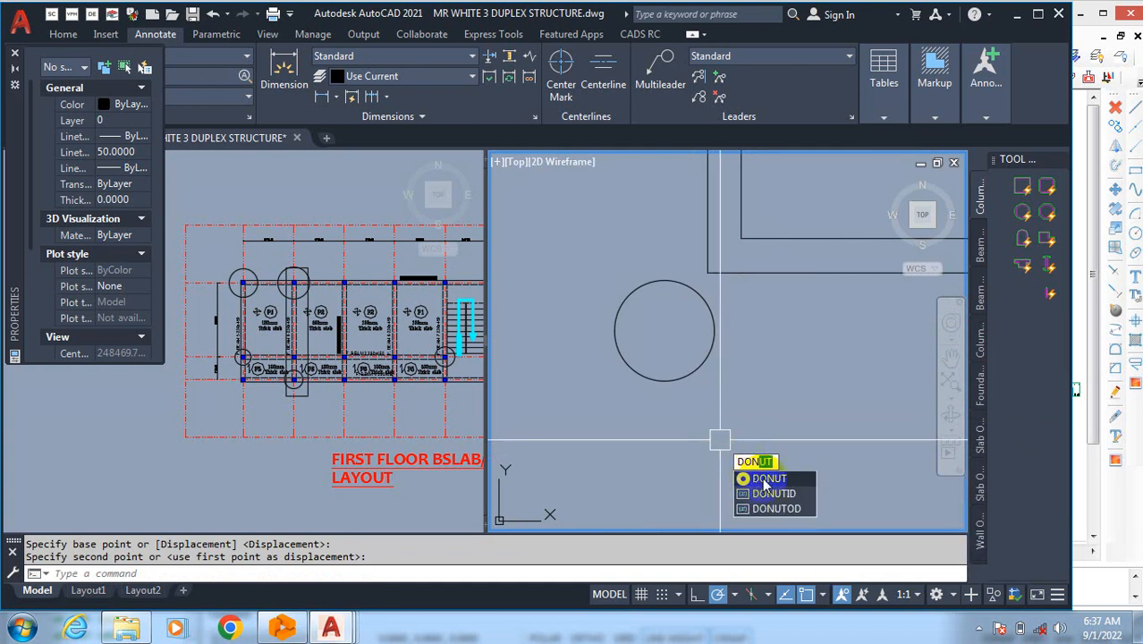
click(765, 480)
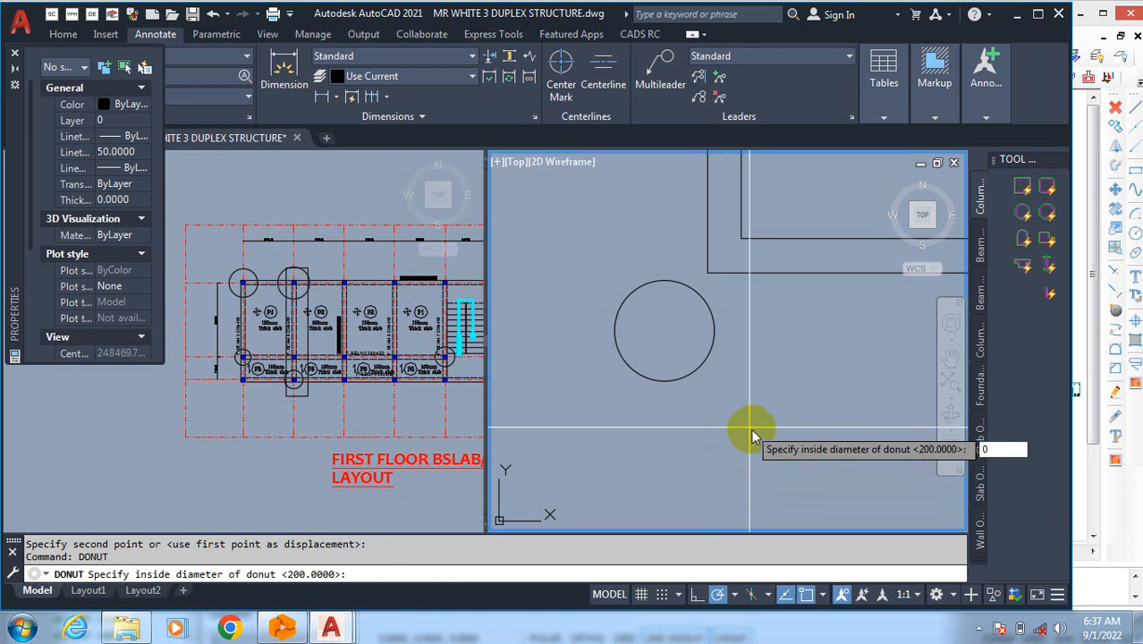
key(Return)
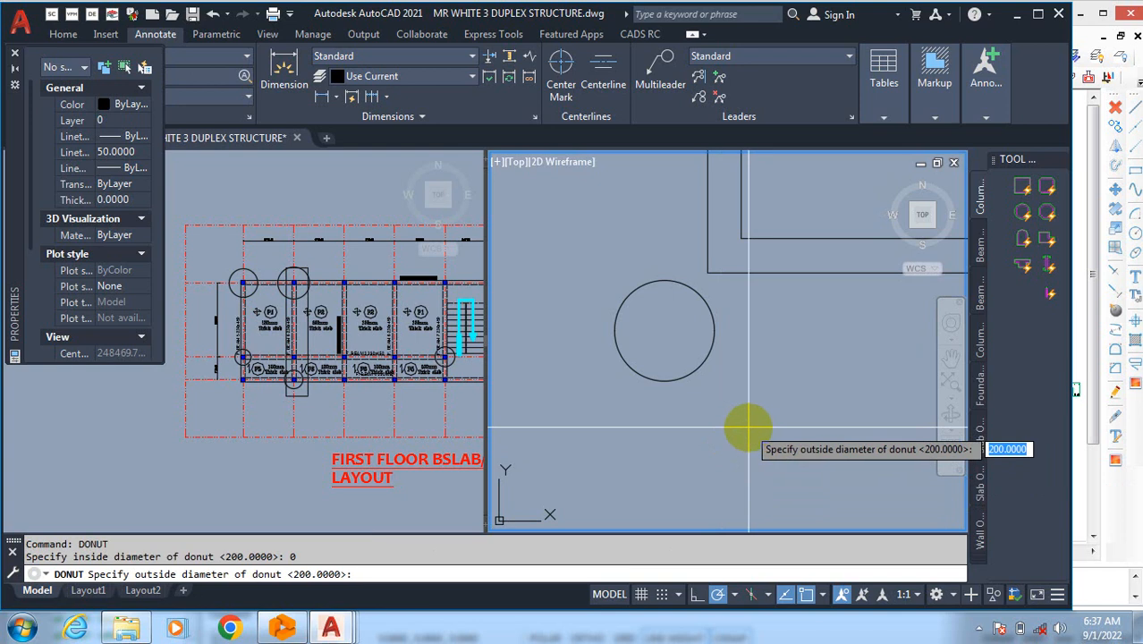
text(30)
key(Return)
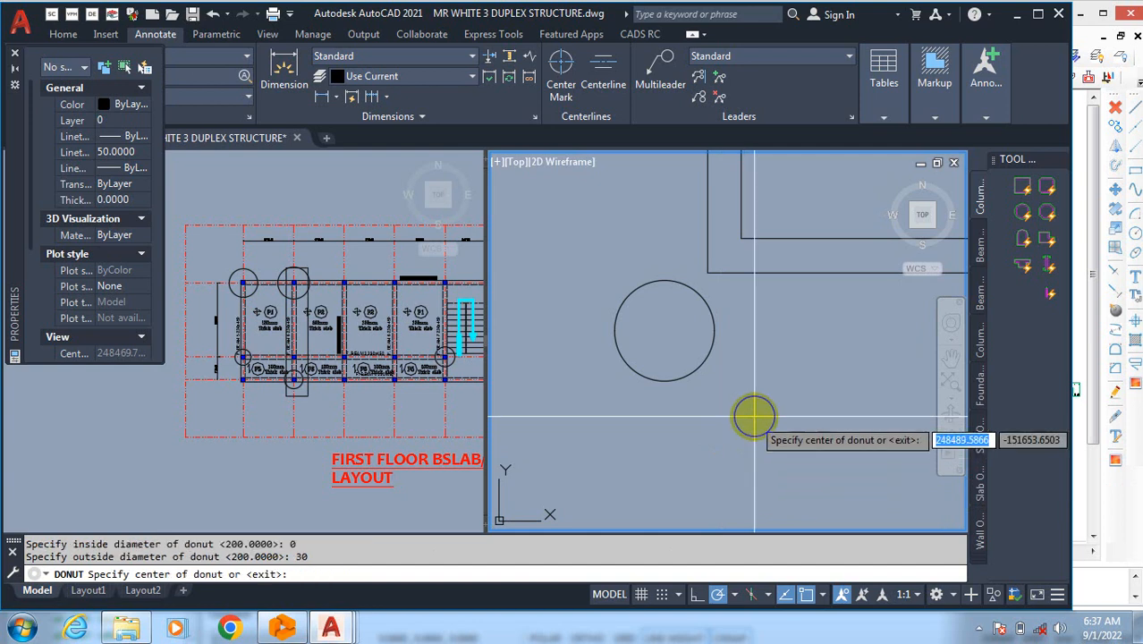
click(761, 218)
scroll(622, 421, down, 4)
key(Escape)
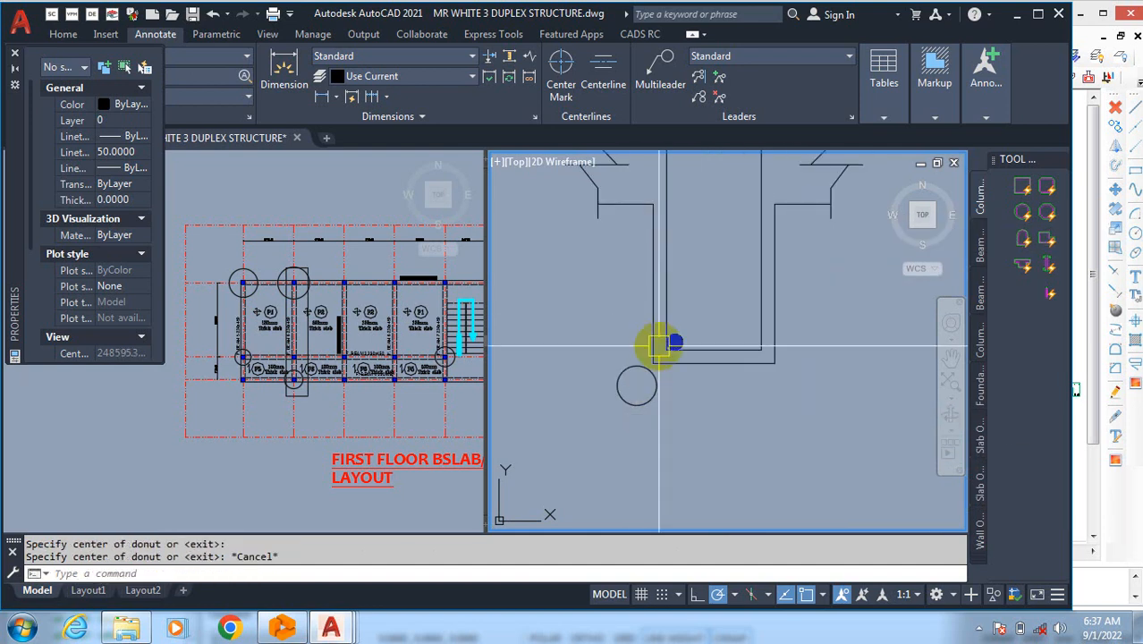
Step: Copy the solid reinforcement bar horizontally into the lower right corner of the link outline
scroll(660, 343, up, 4)
text(C)
click(732, 313)
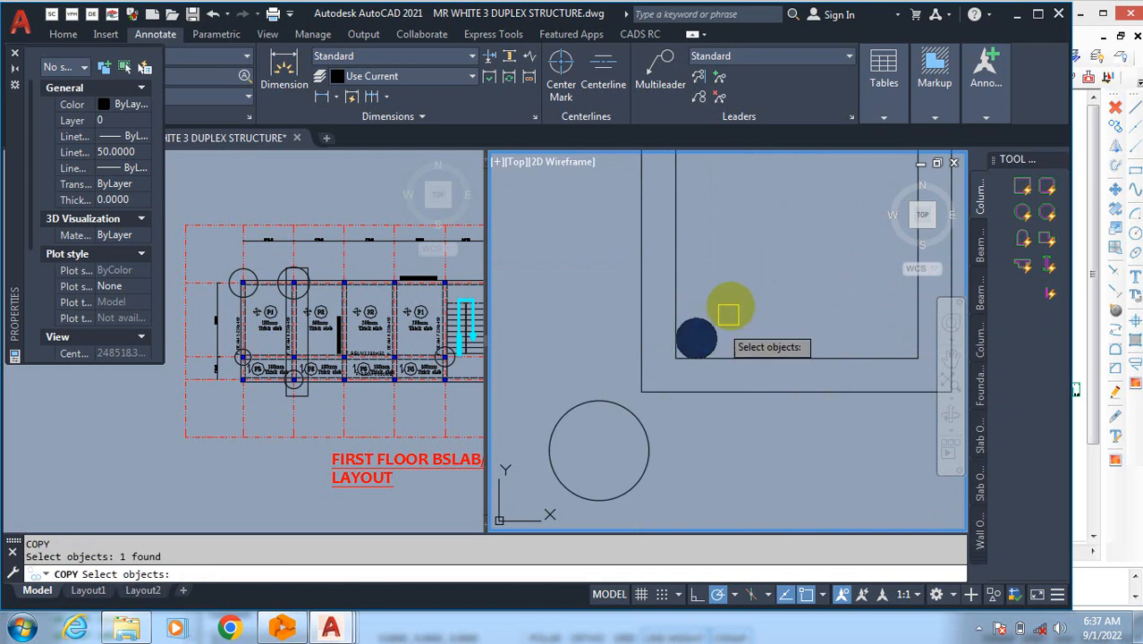
key(Return)
click(728, 308)
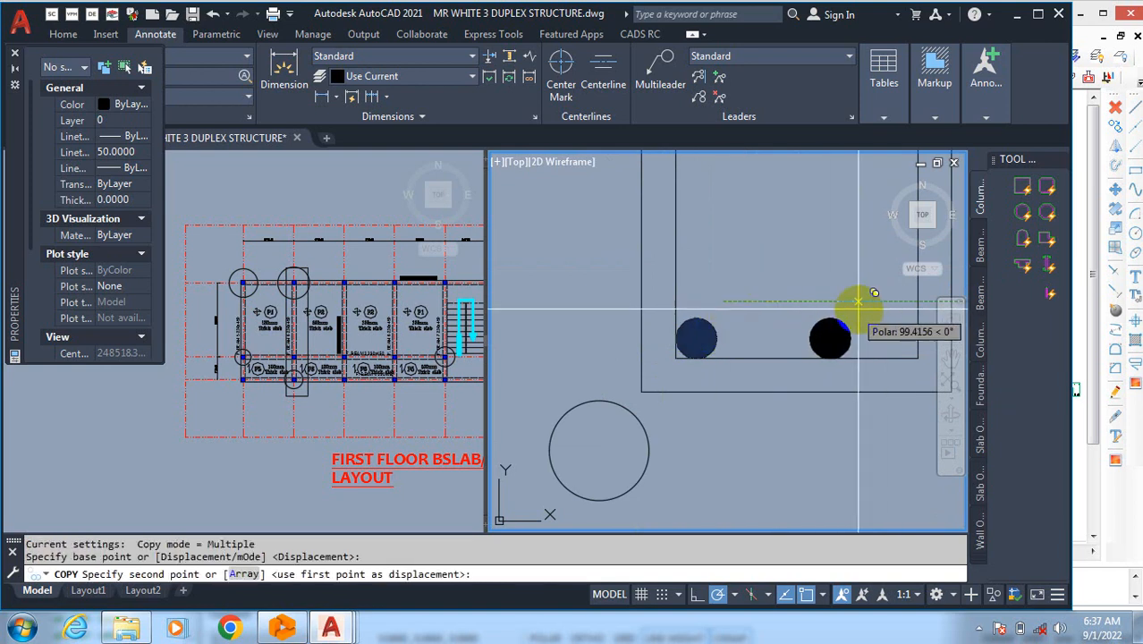
middle_drag(843, 338, 767, 381)
click(849, 348)
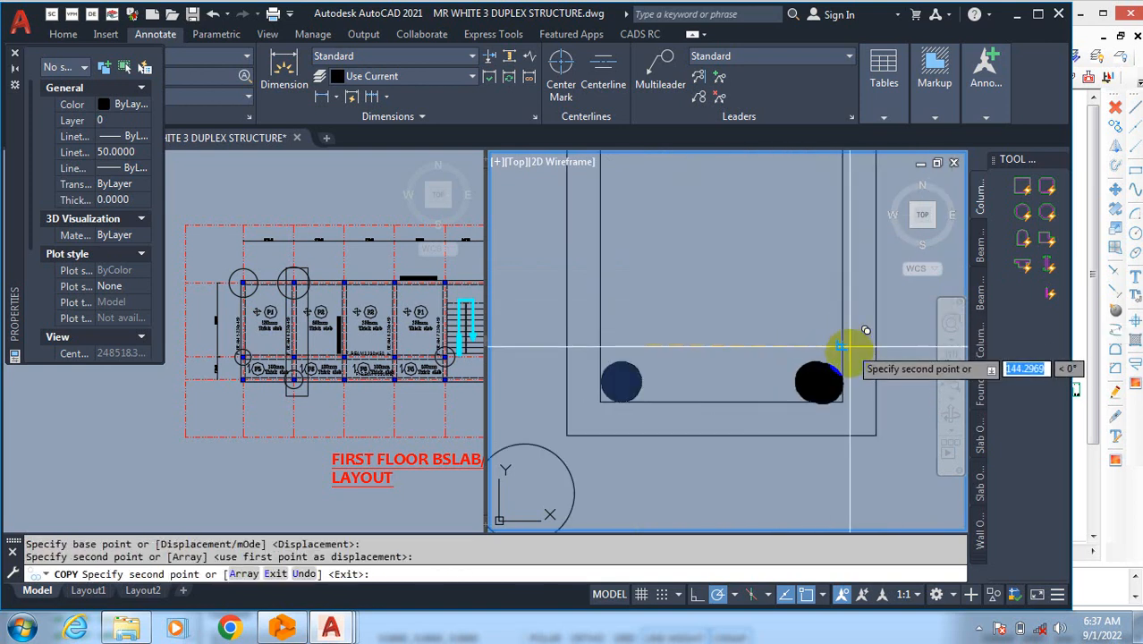
scroll(810, 298, down, 4)
scroll(780, 273, down, 4)
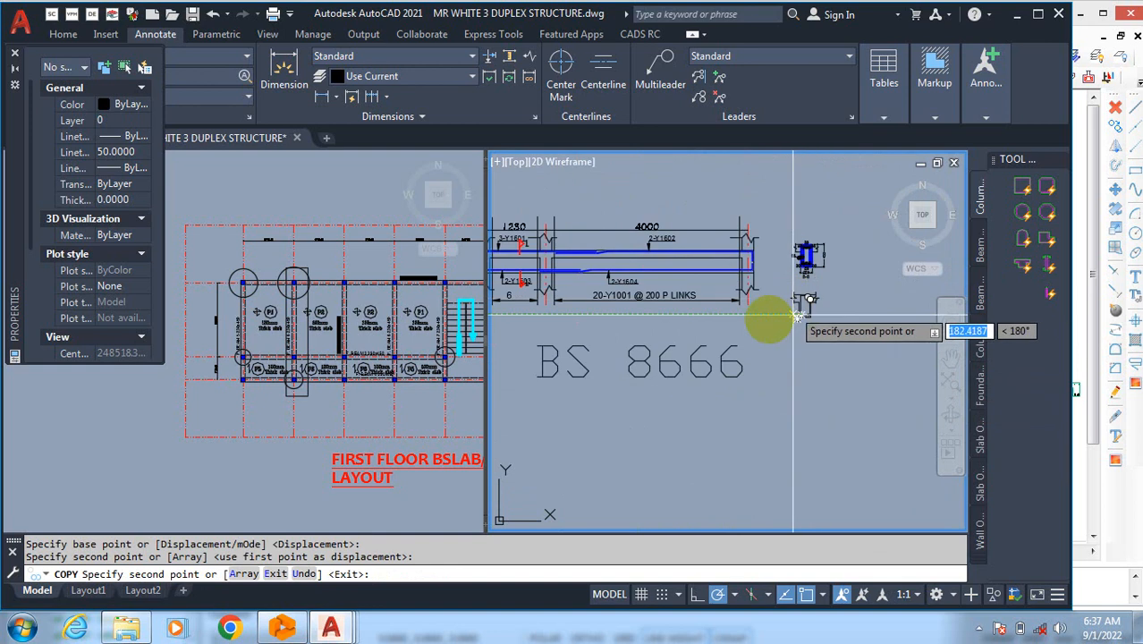
key(Escape)
Step: Examine the top and bottom bar labels around section mark 1 on the two-span beam elevation
scroll(669, 304, up, 5)
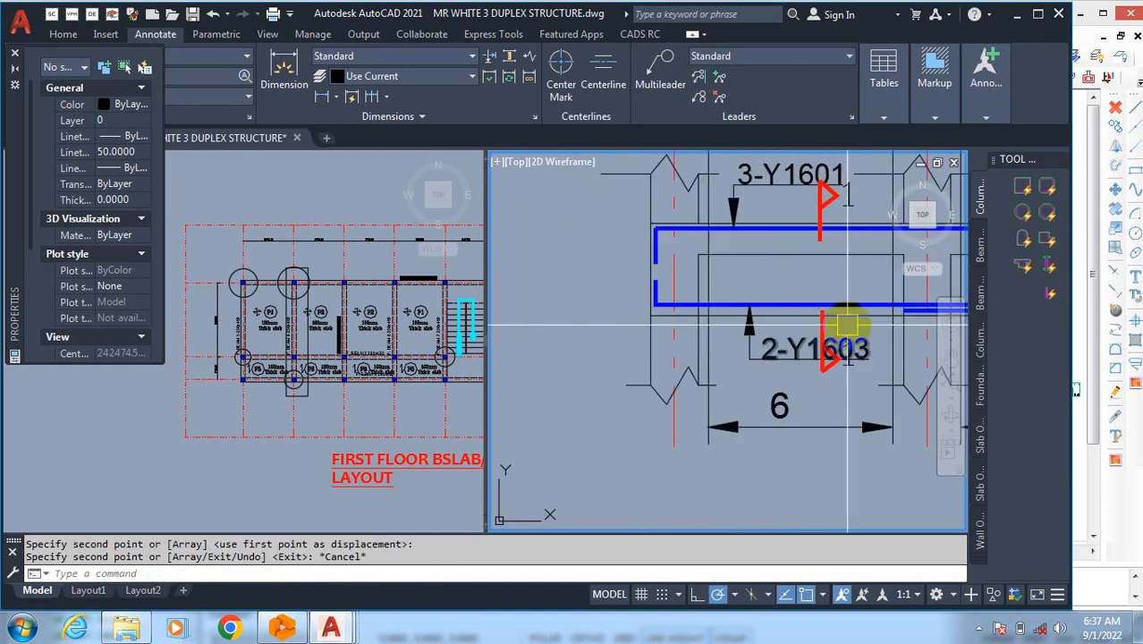
scroll(799, 273, down, 1)
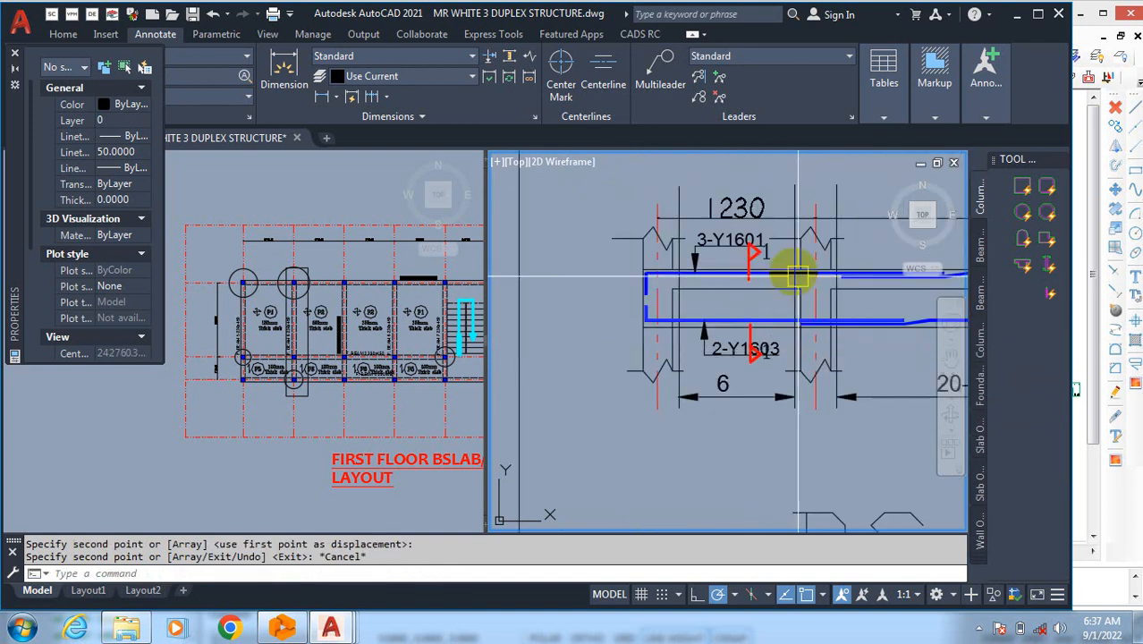
scroll(778, 237, up, 5)
scroll(586, 265, down, 2)
scroll(586, 264, down, 3)
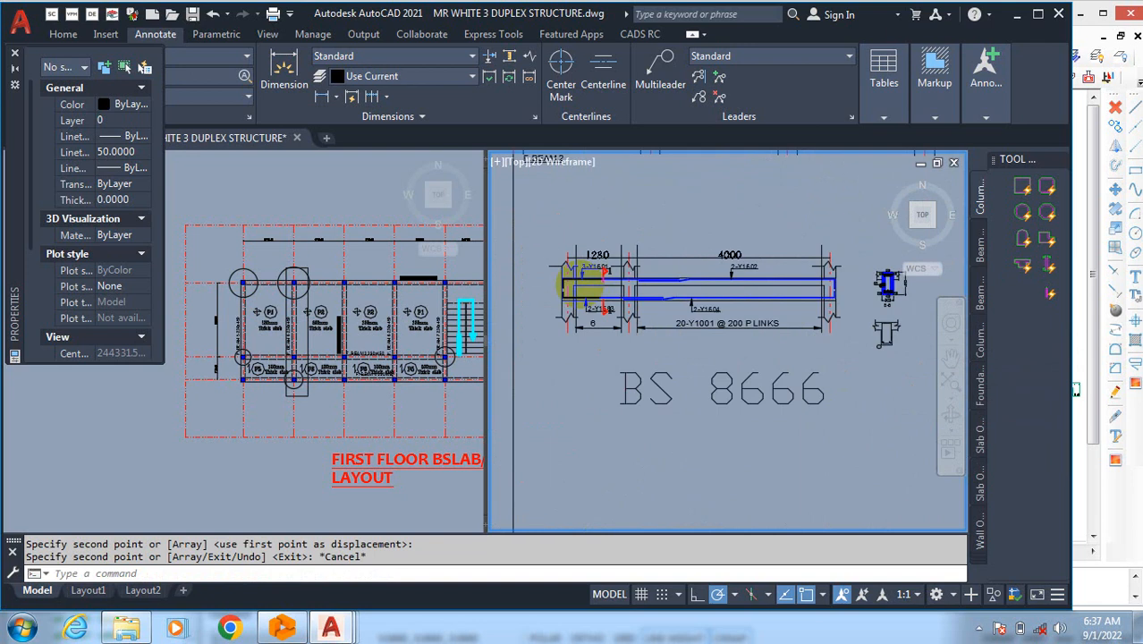
scroll(733, 319, down, 1)
scroll(689, 324, up, 6)
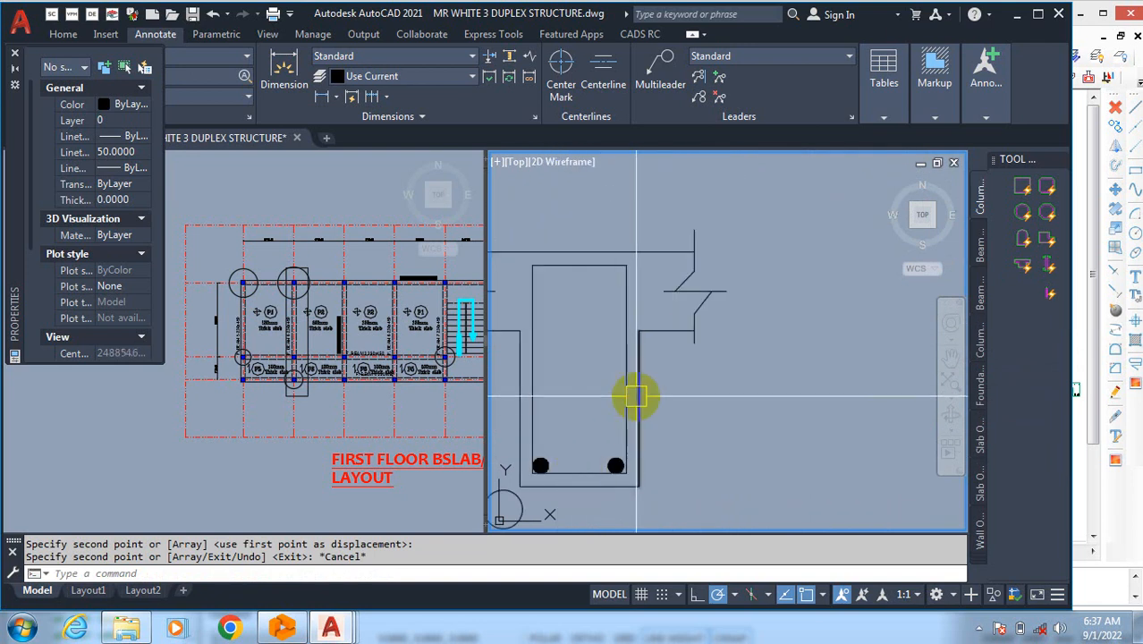
Step: Copy the solid bar from the link's lower right corner vertically into its upper right corner
text(co)
key(Return)
scroll(593, 468, up, 2)
click(592, 428)
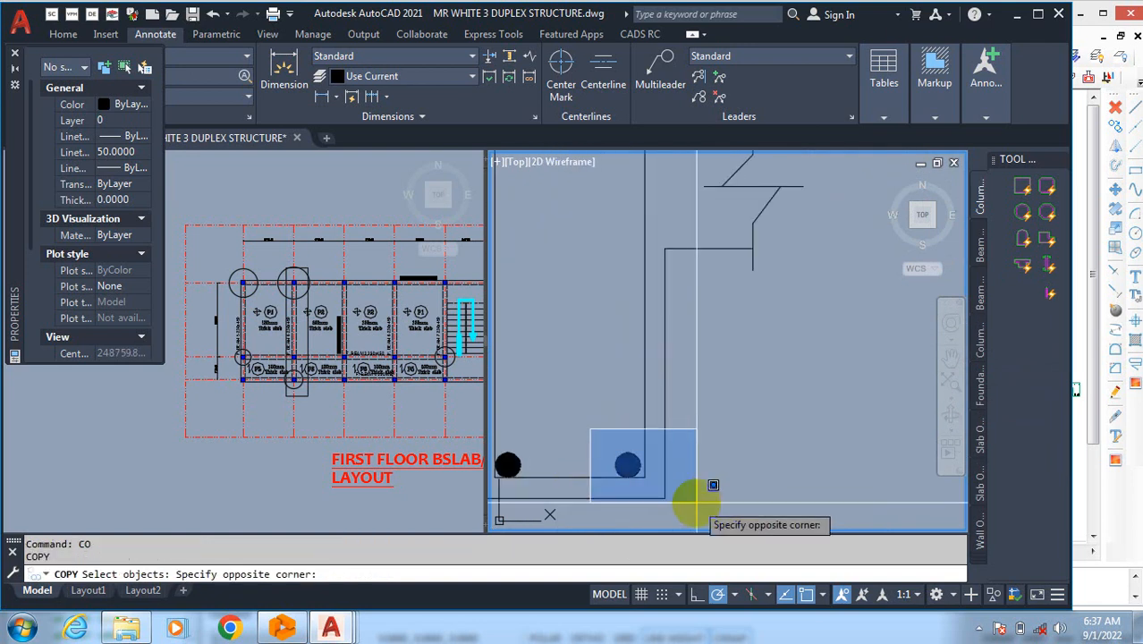
click(697, 498)
key(Return)
click(712, 483)
scroll(725, 497, down, 4)
scroll(733, 353, up, 5)
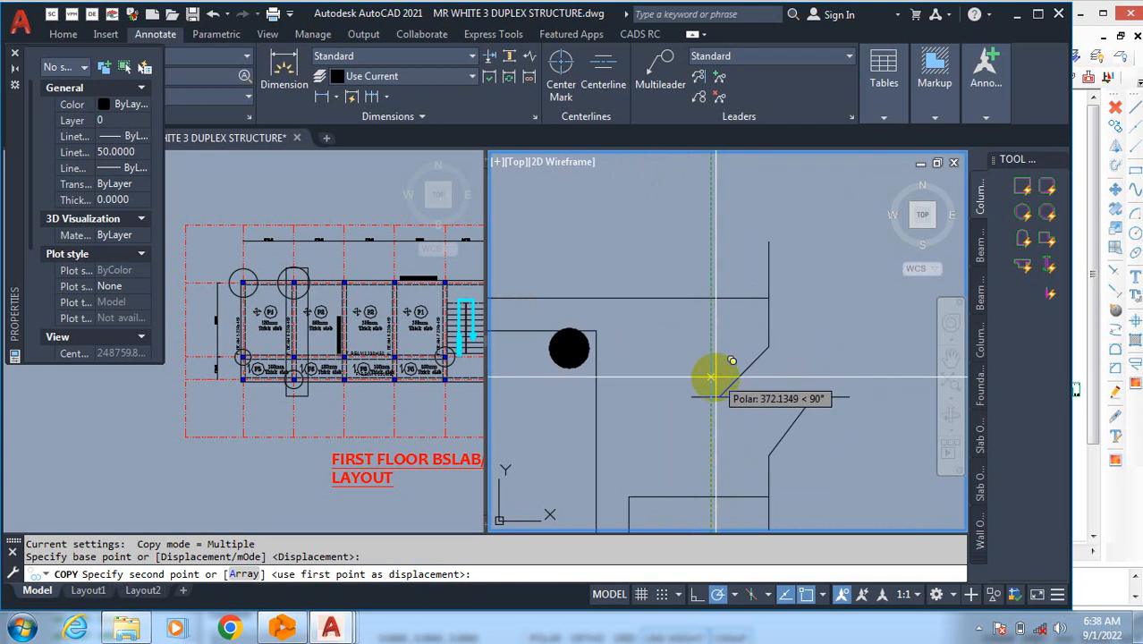
click(715, 379)
Step: Place two more copies of the bar along the top of the link, one near the middle and one in the upper left corner
scroll(732, 367, down, 4)
scroll(706, 367, up, 4)
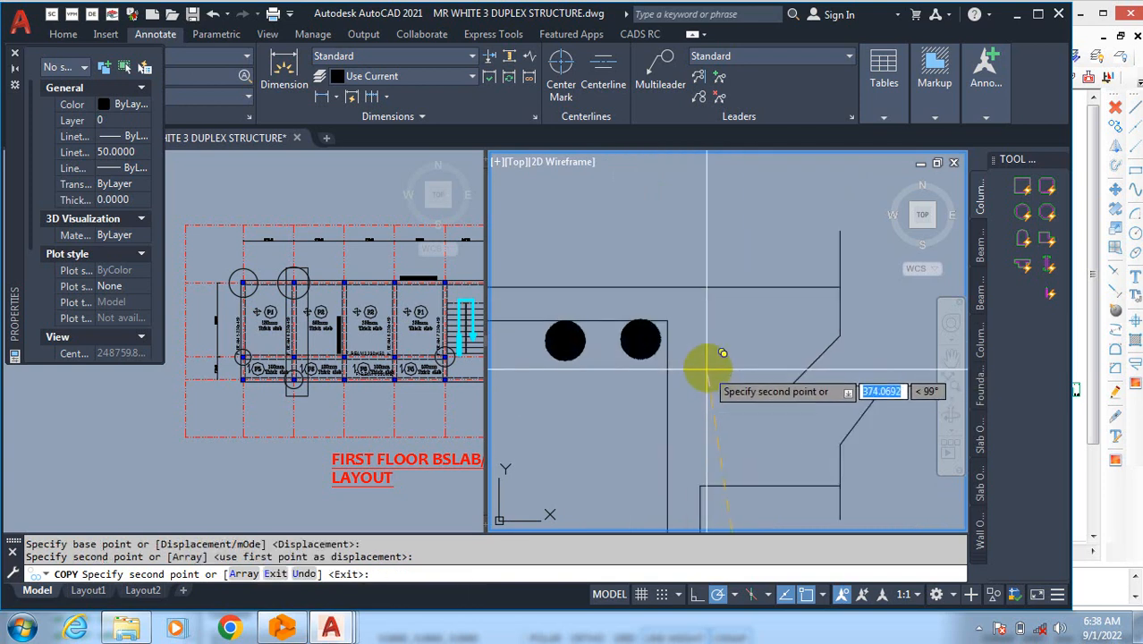
click(705, 366)
scroll(684, 369, down, 3)
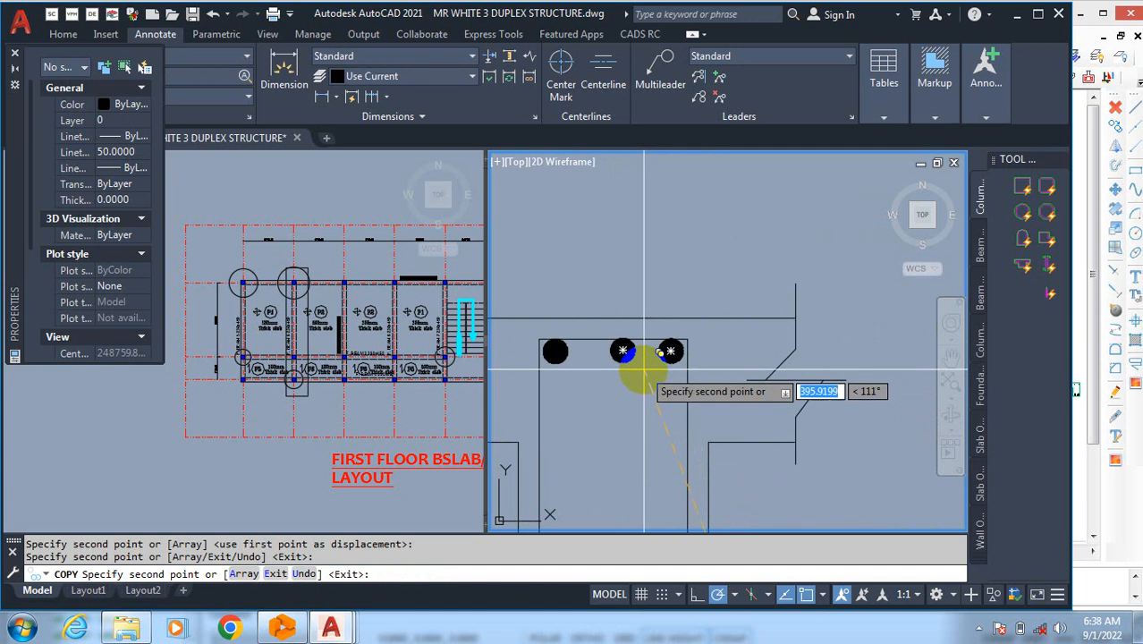
click(644, 368)
scroll(725, 290, down, 5)
scroll(726, 381, up, 2)
key(Escape)
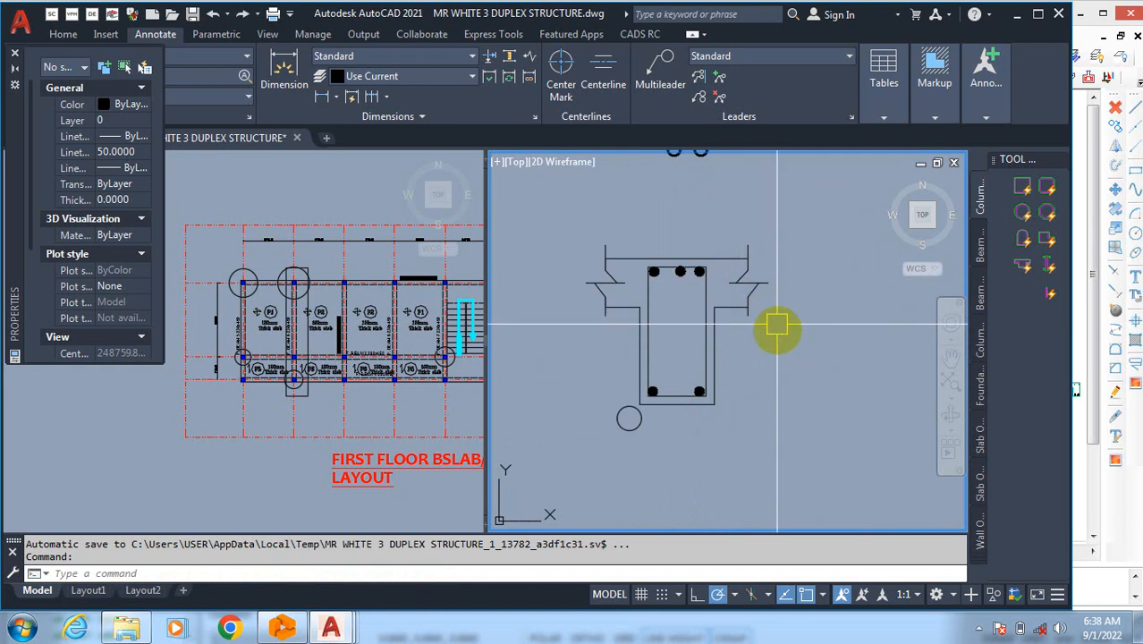
Step: Erase the leftover ring outside the beam section's lower left corner
key(Return)
click(677, 424)
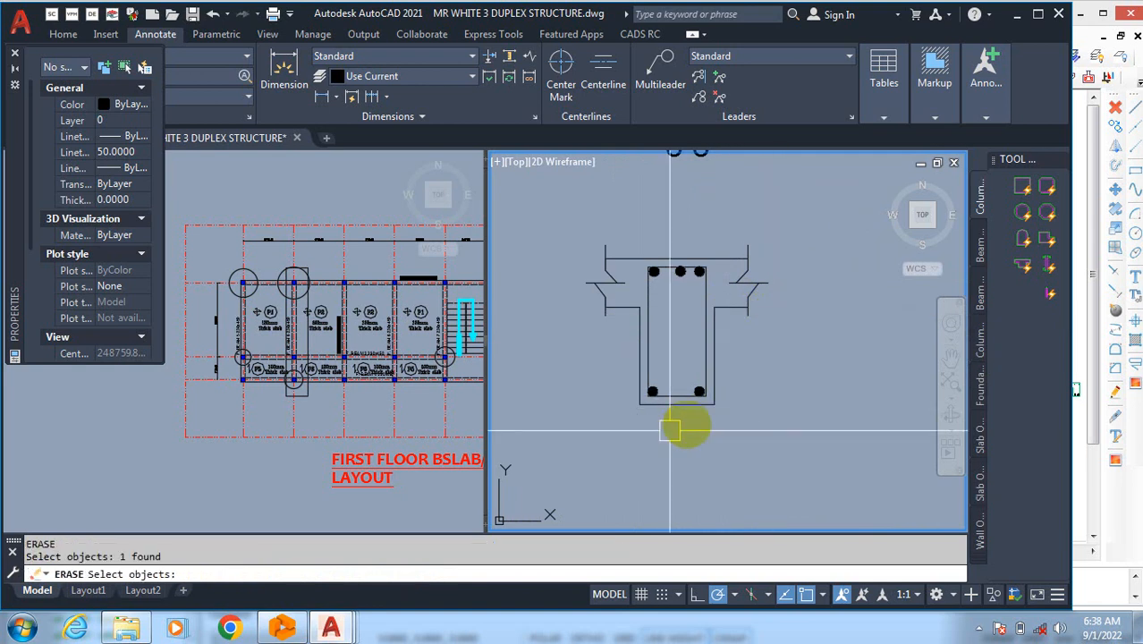
scroll(722, 427, down, 5)
scroll(724, 317, up, 5)
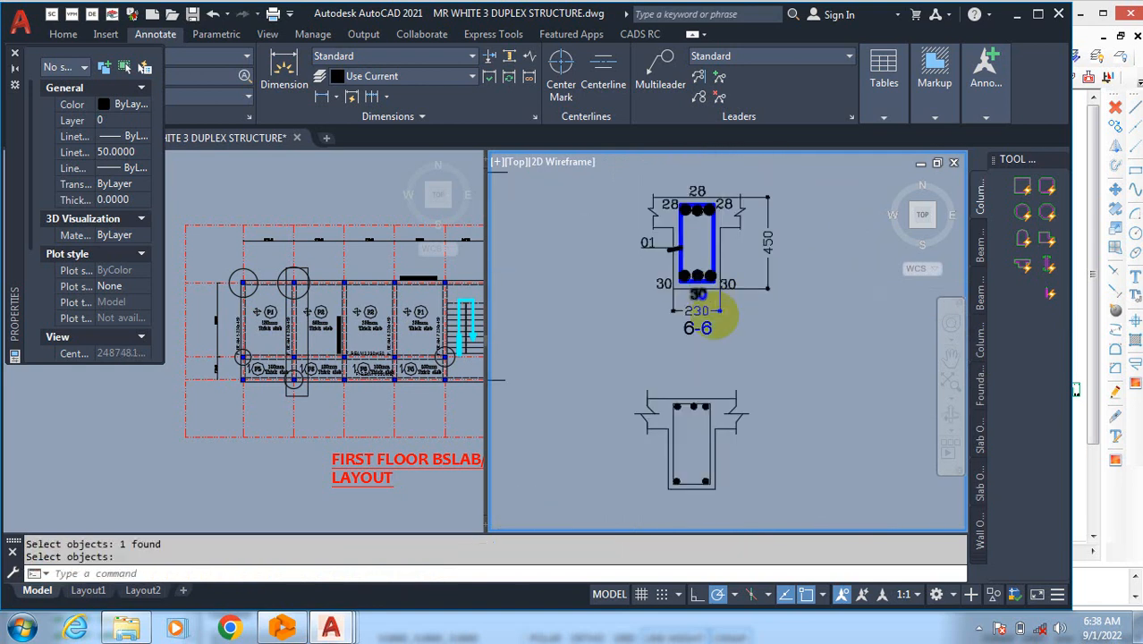
Step: Copy the 6-6 section title to just below the new beam section
text(C)
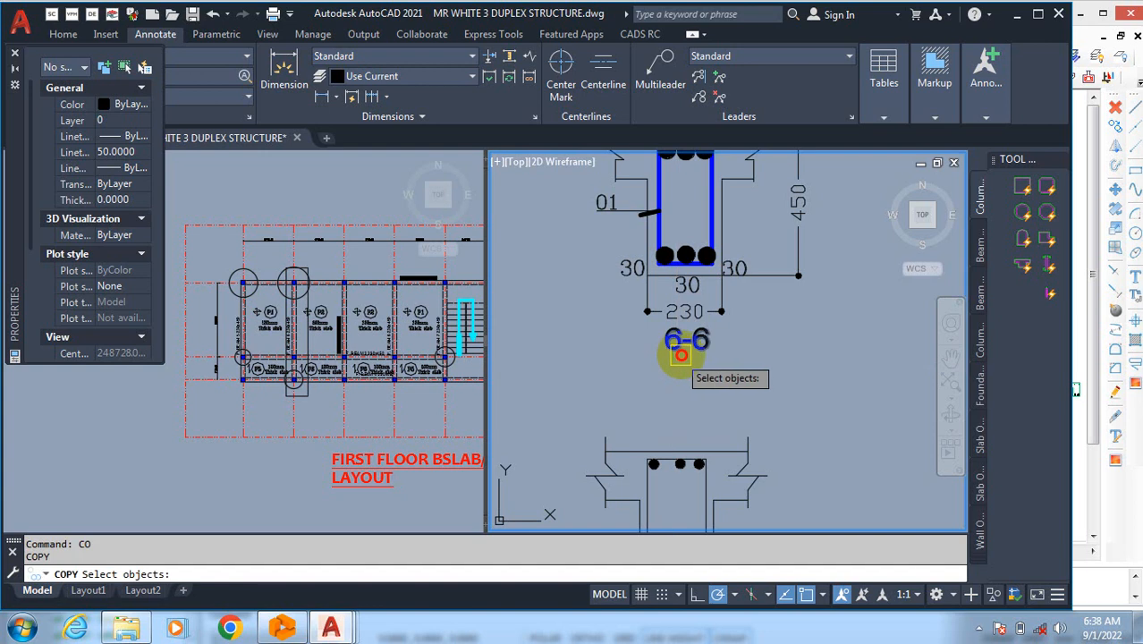
click(681, 355)
key(Return)
click(735, 354)
scroll(741, 295, down, 4)
scroll(784, 425, up, 6)
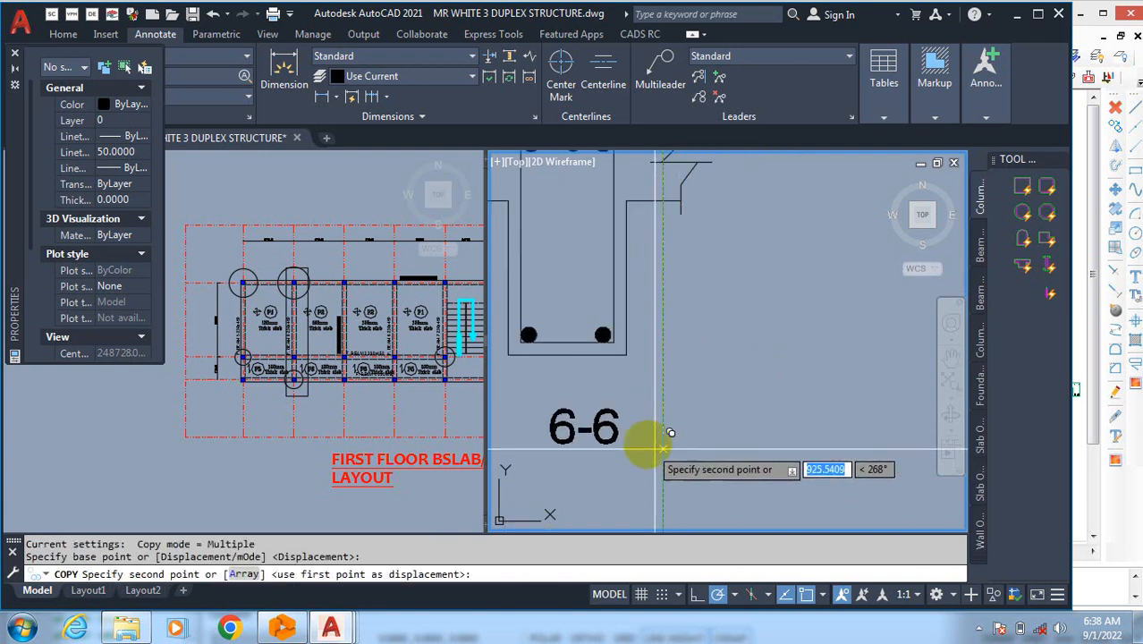
click(645, 439)
key(Escape)
scroll(750, 421, down, 3)
Step: Change the copied title below the new beam section to 1-1
scroll(641, 461, up, 3)
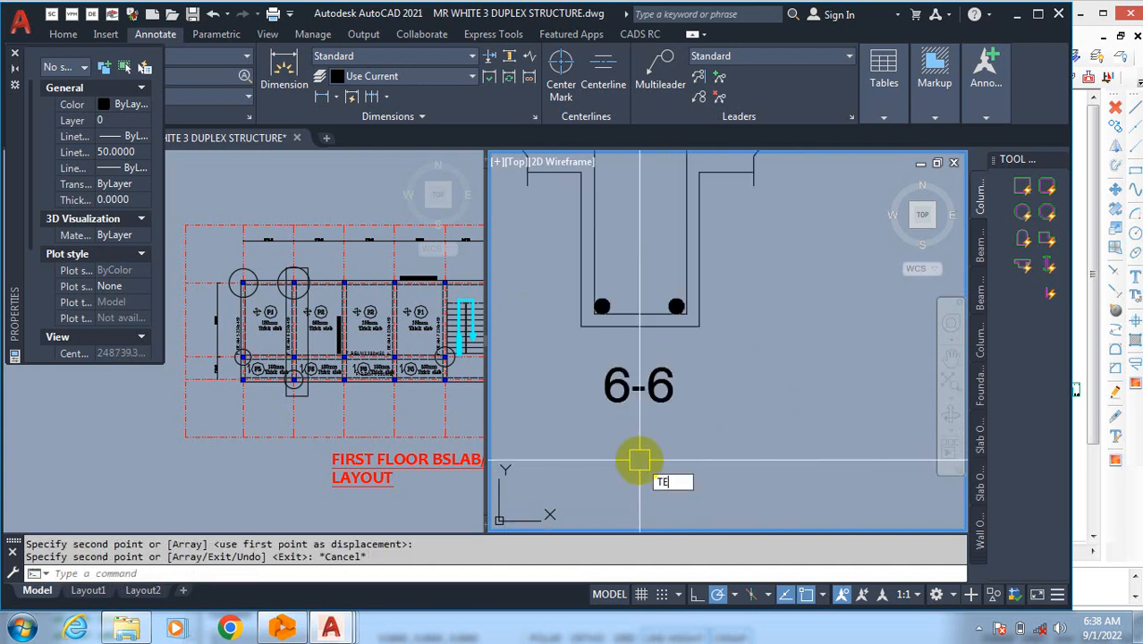
click(689, 509)
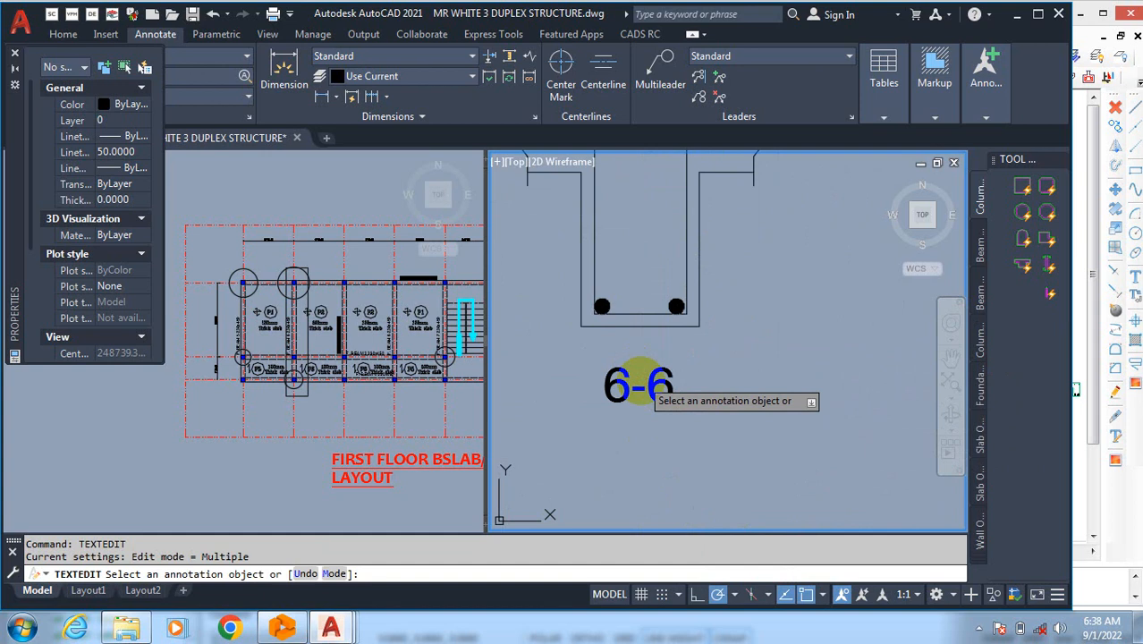
click(639, 384)
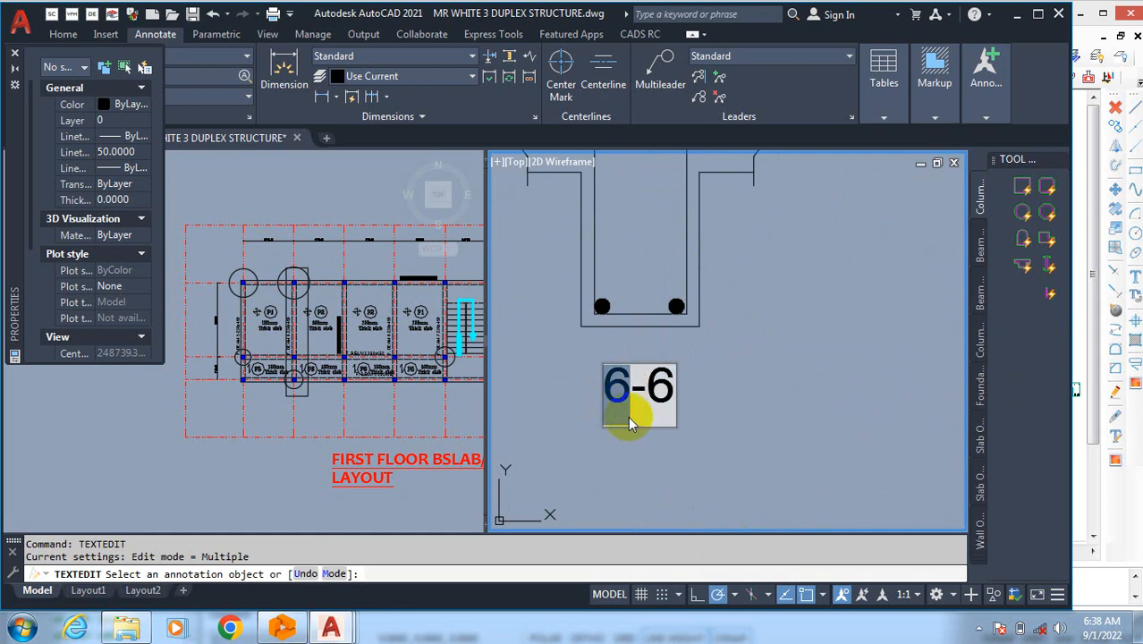
click(830, 389)
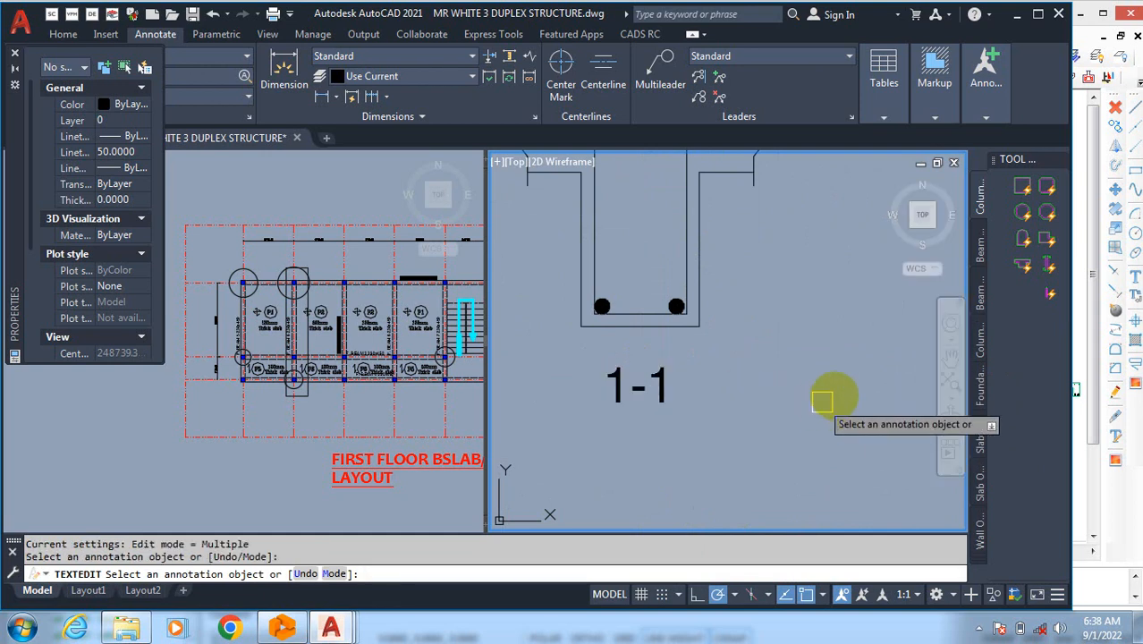
key(Escape)
Step: Add a vertical linear dimension for the slab flange's depth, placed to the right of section 1-1
scroll(837, 380, down, 4)
scroll(829, 310, up, 2)
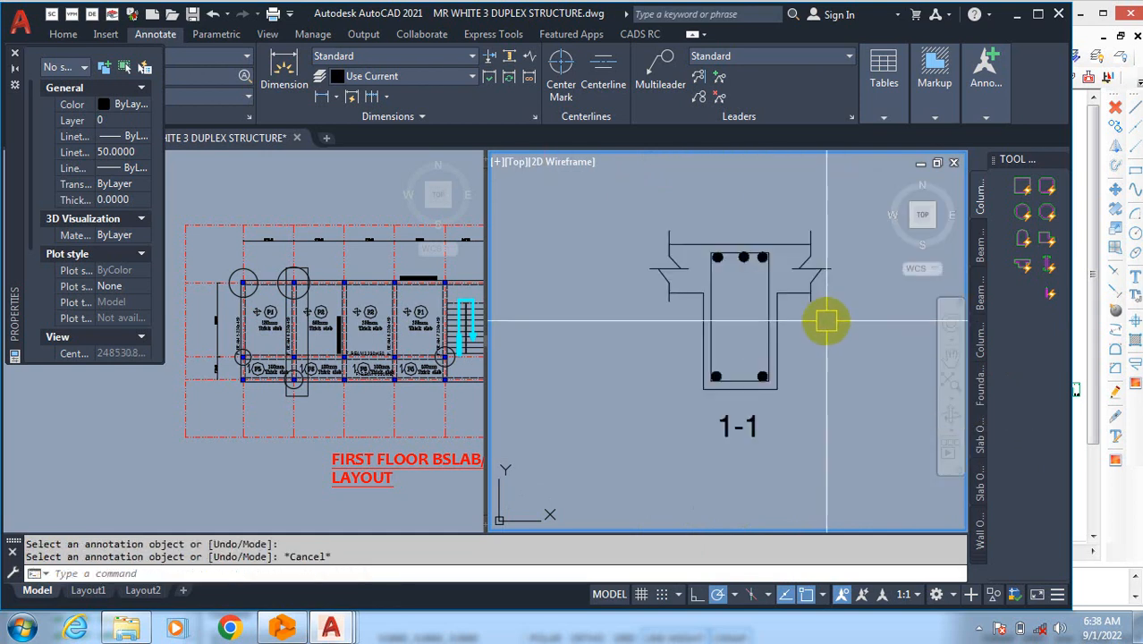
text(D)
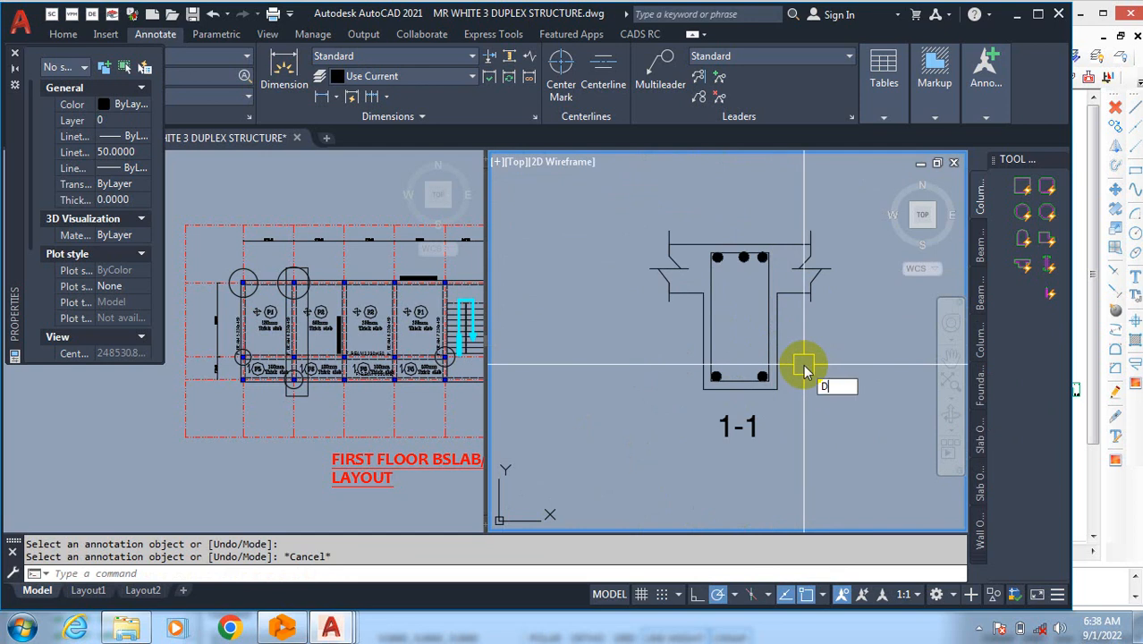
text(IMLI)
key(Return)
click(804, 364)
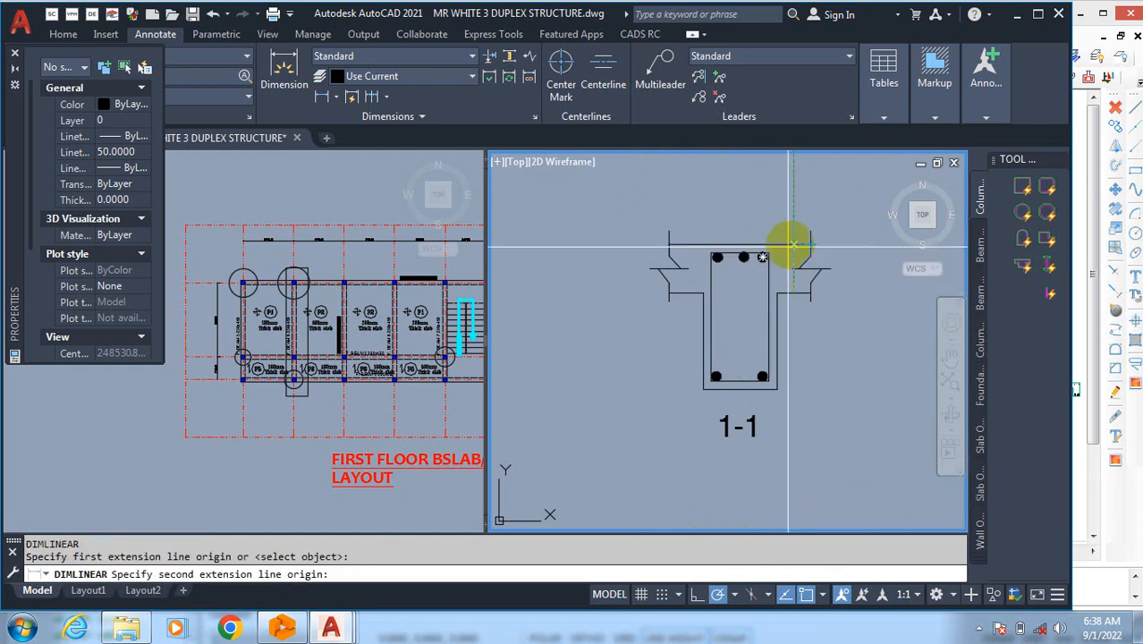
click(791, 244)
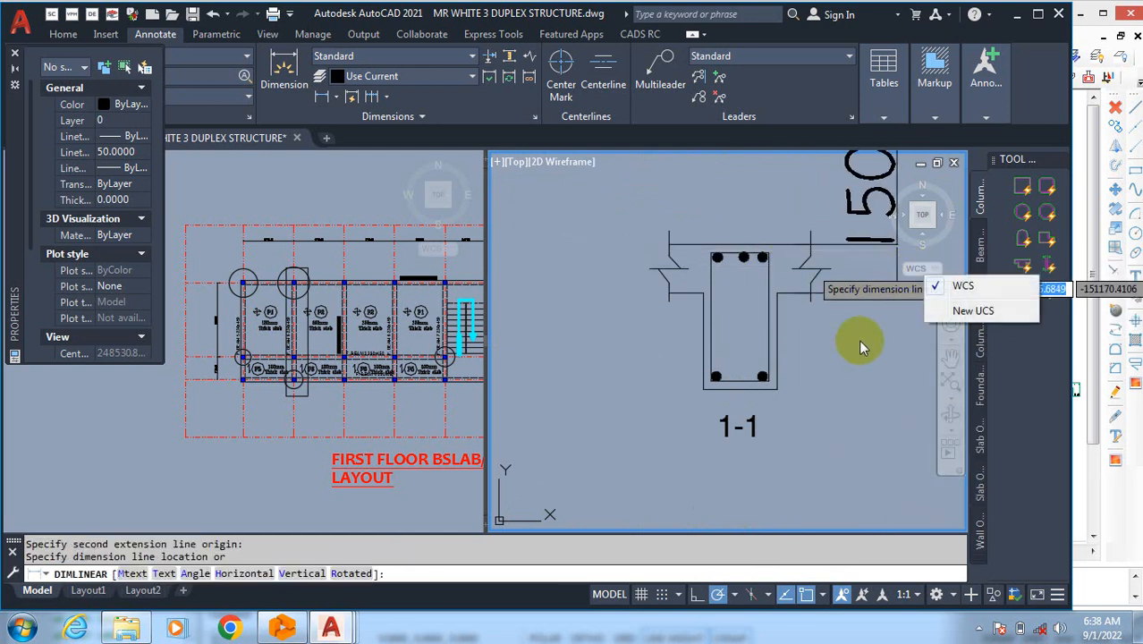
scroll(720, 322, down, 2)
click(768, 323)
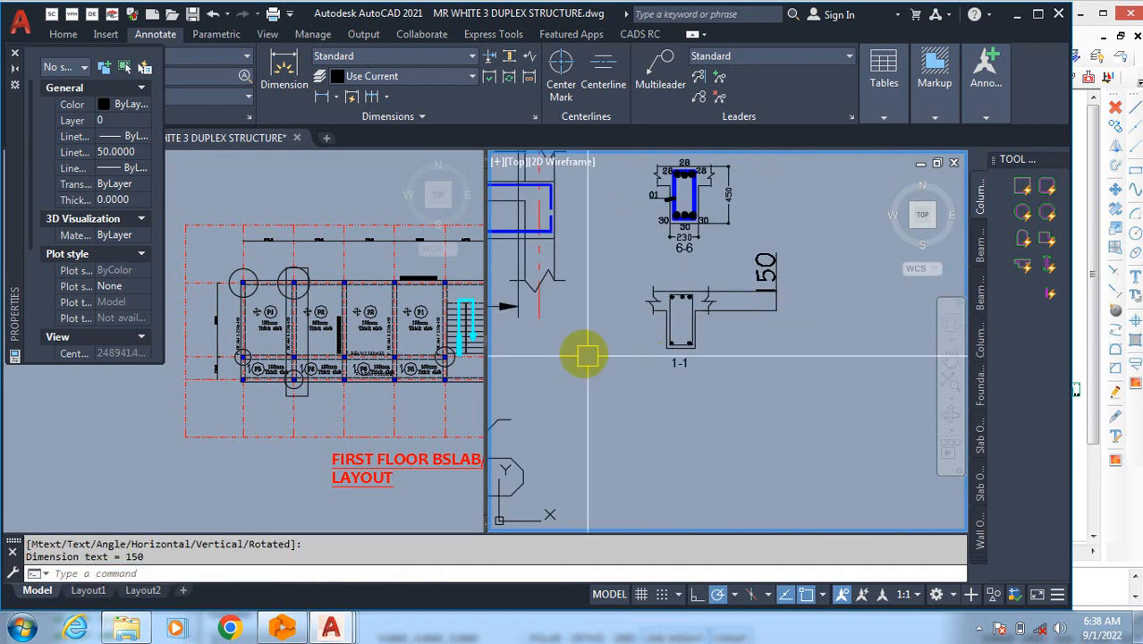
Step: Add a vertical linear dimension for the overall depth of section 1-1, placed to its left
scroll(659, 340, up, 3)
key(Return)
click(716, 332)
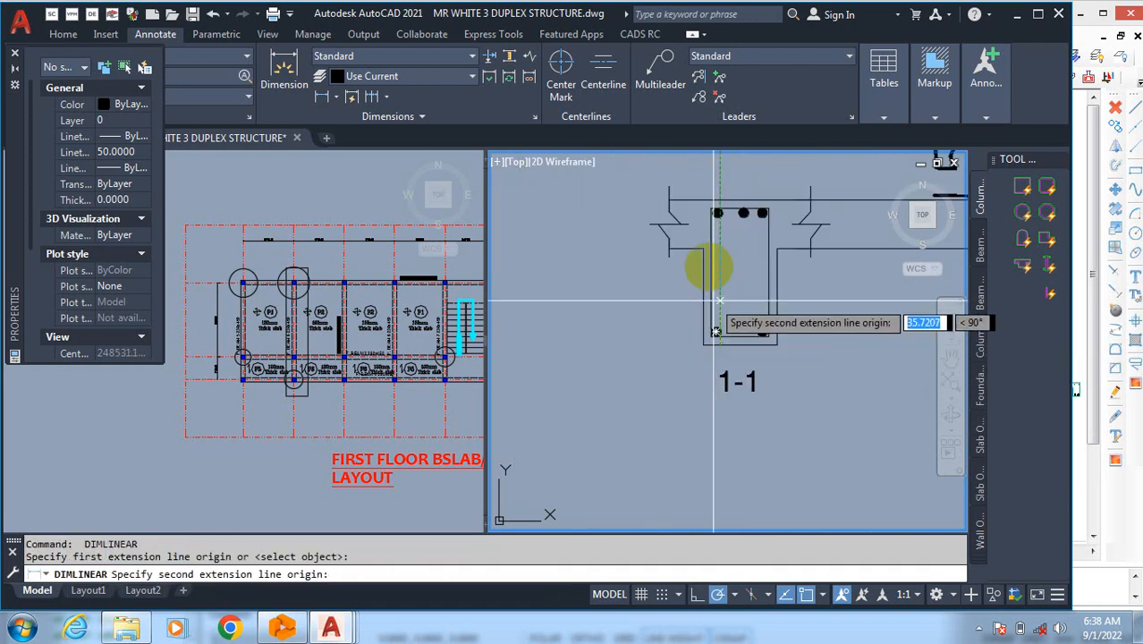
click(712, 213)
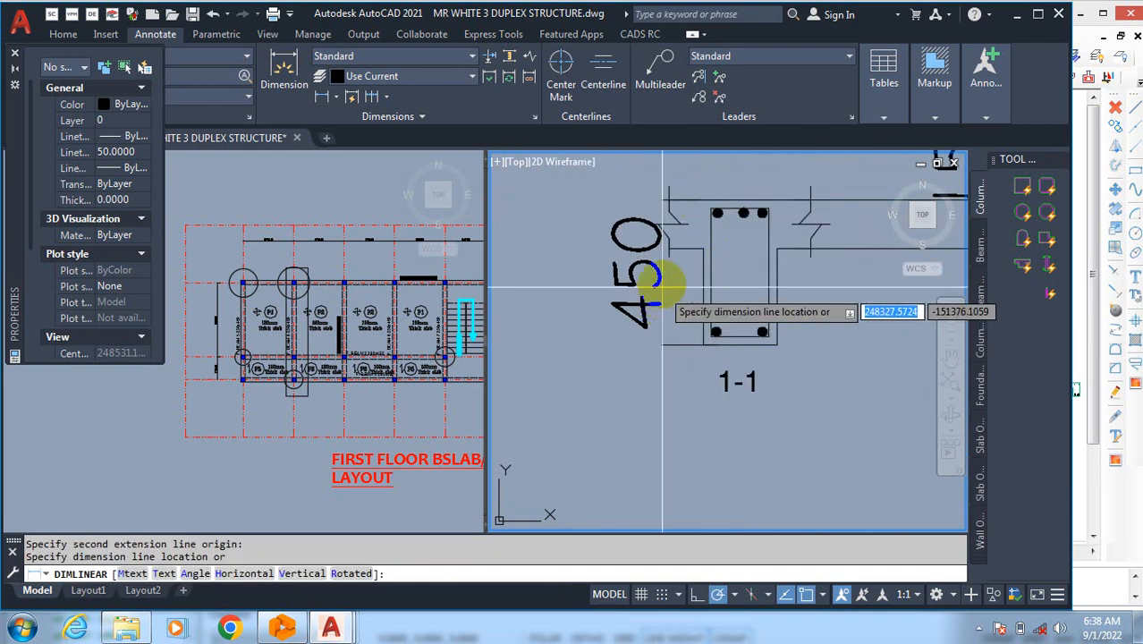
click(619, 291)
Step: Add a horizontal linear dimension for the web width of section 1-1, placed just above the flange
key(Return)
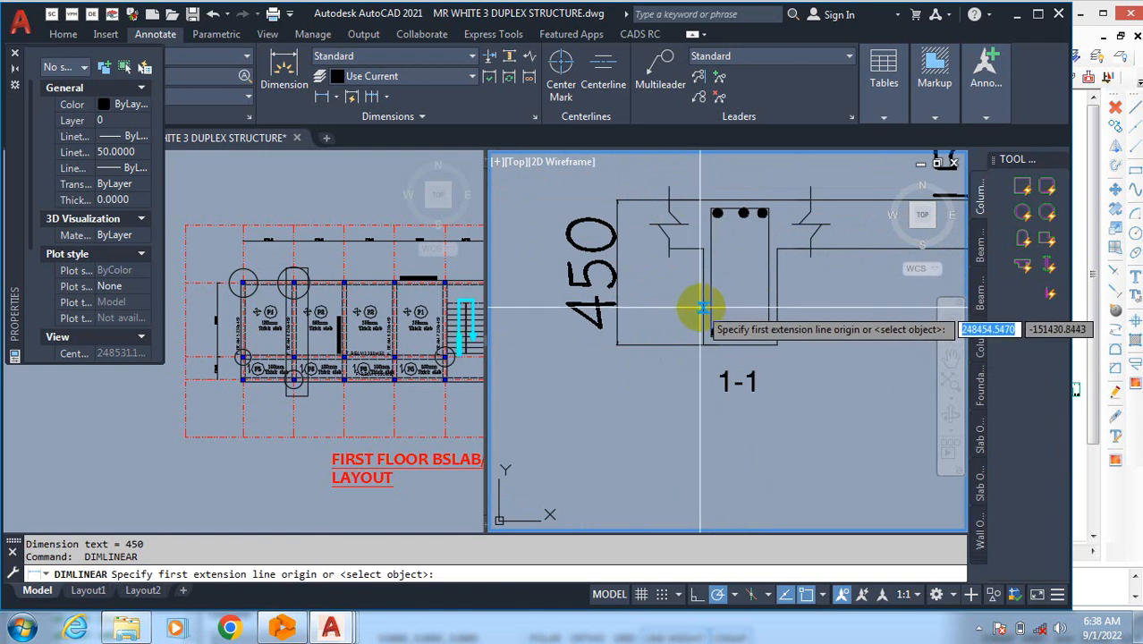
click(703, 308)
click(766, 301)
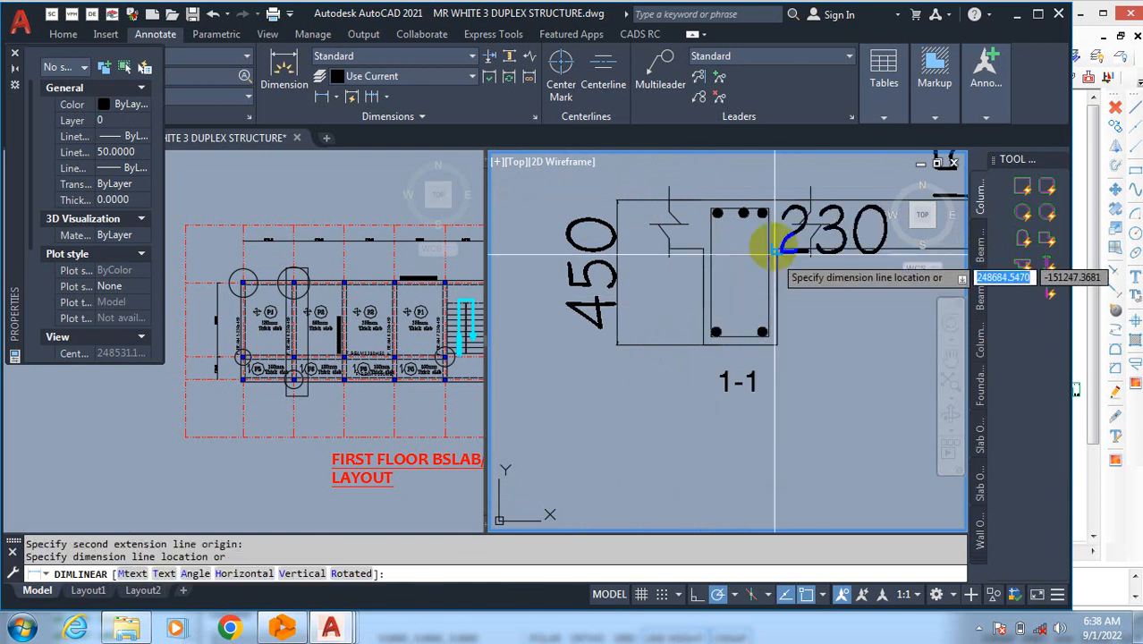
click(724, 182)
scroll(738, 380, down, 4)
scroll(765, 374, up, 4)
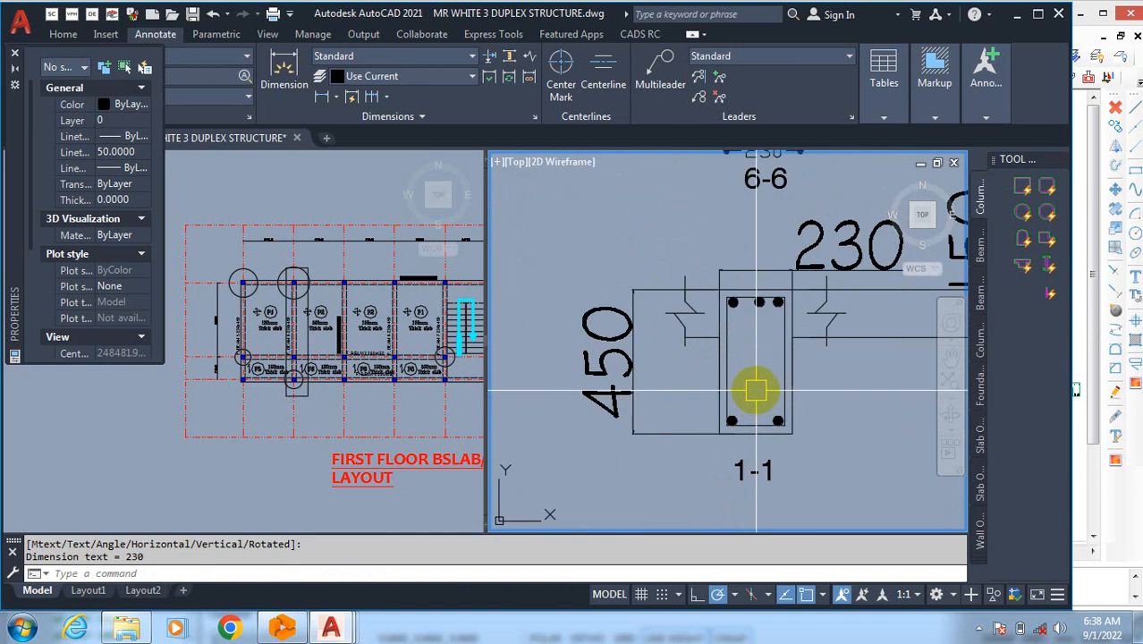
Step: Move the middle top bar of section 1-1 slightly left to centre it between the corner bars
scroll(756, 390, up, 3)
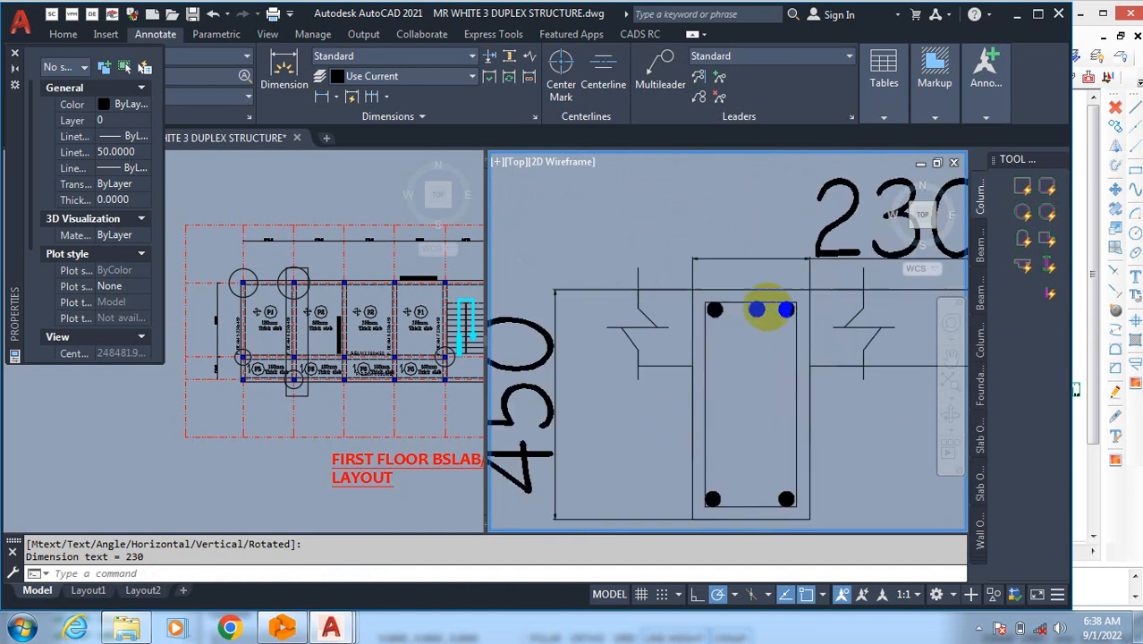
key(Return)
click(753, 368)
click(740, 370)
scroll(778, 345, down, 4)
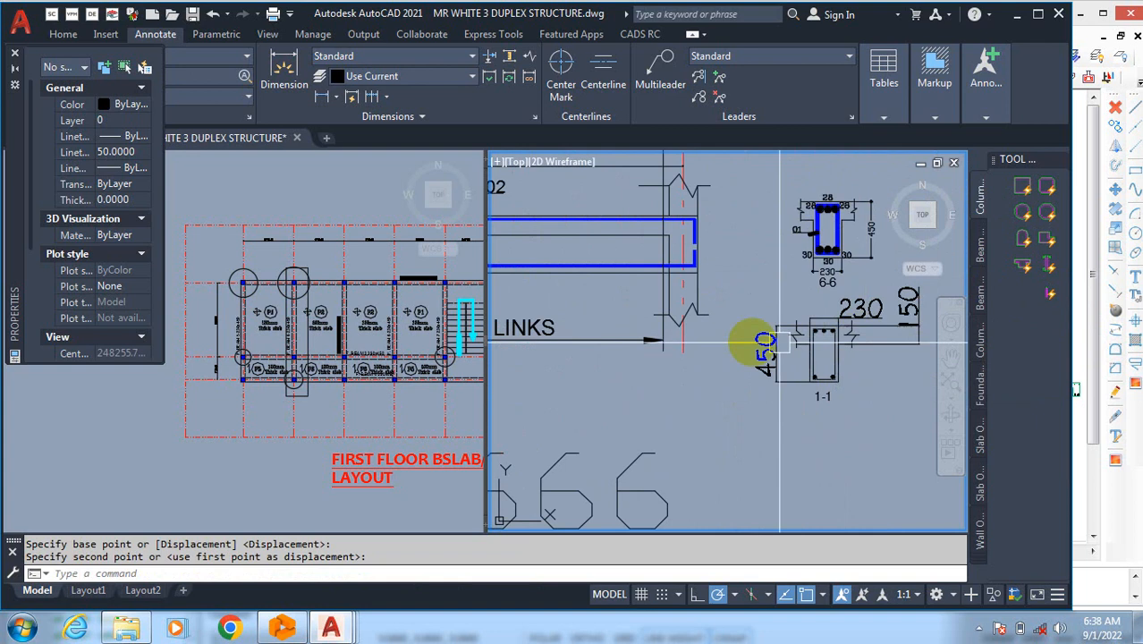
Step: Examine the top and bottom bar labels at section mark 1 on the two-span beam elevation
scroll(753, 344, down, 2)
scroll(628, 308, up, 3)
scroll(758, 324, up, 3)
scroll(917, 367, up, 2)
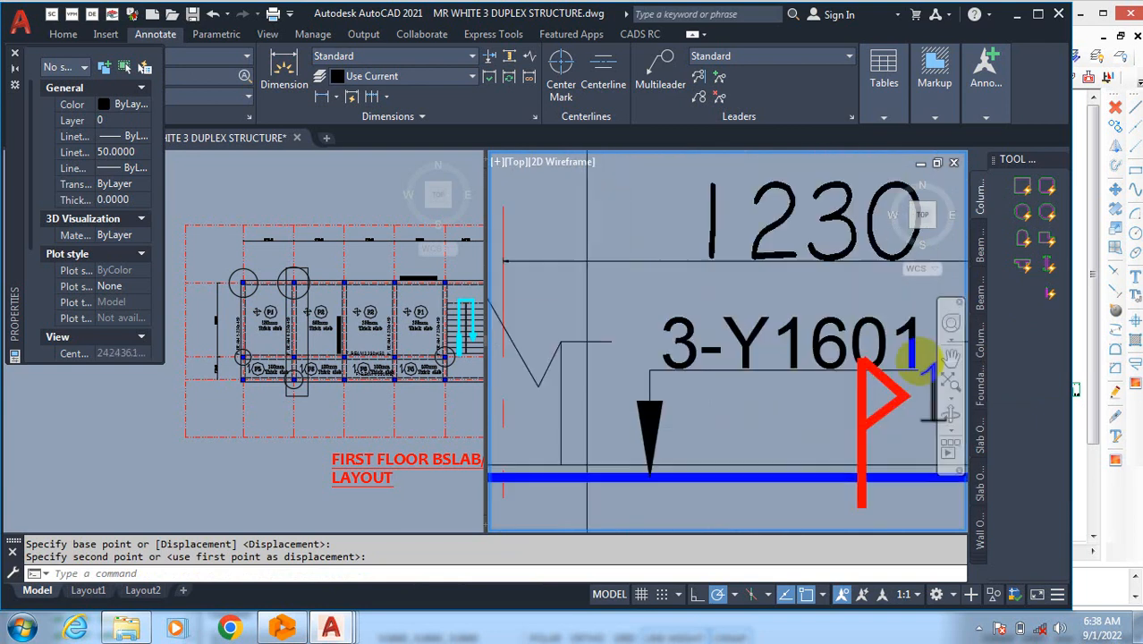
scroll(895, 375, up, 1)
scroll(766, 358, down, 3)
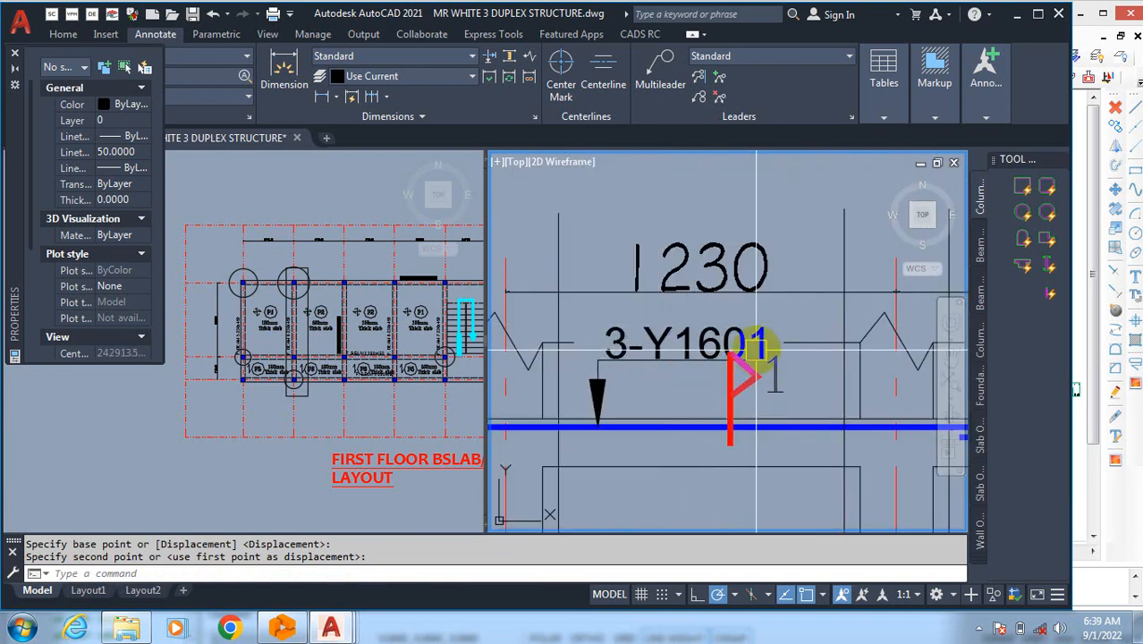
scroll(716, 349, down, 3)
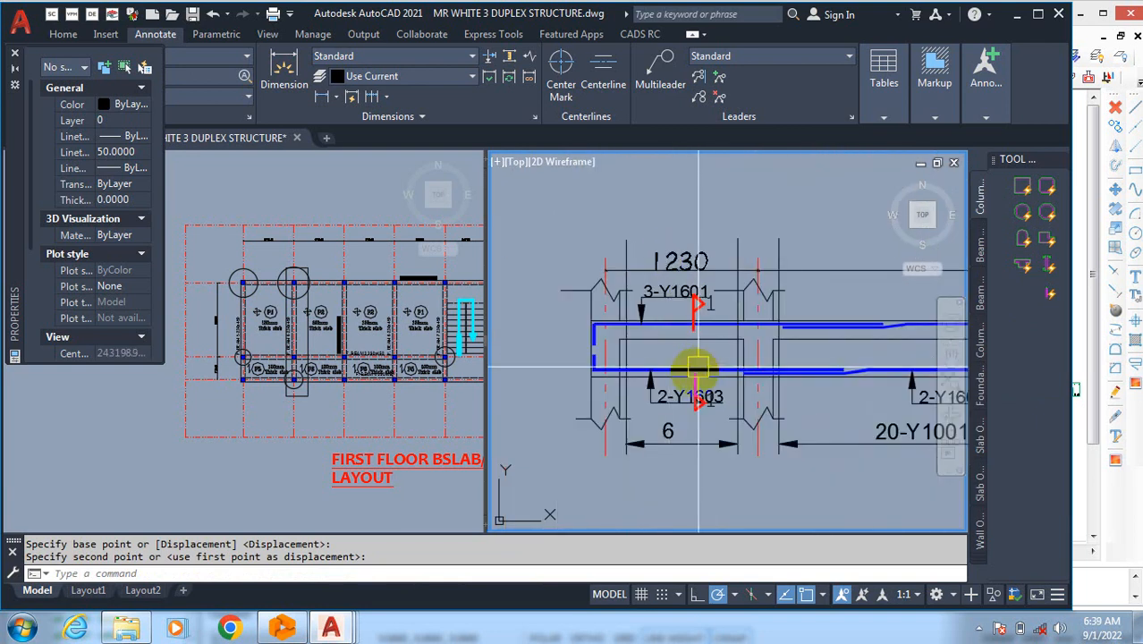
scroll(716, 384, up, 4)
scroll(510, 383, down, 3)
scroll(745, 408, down, 2)
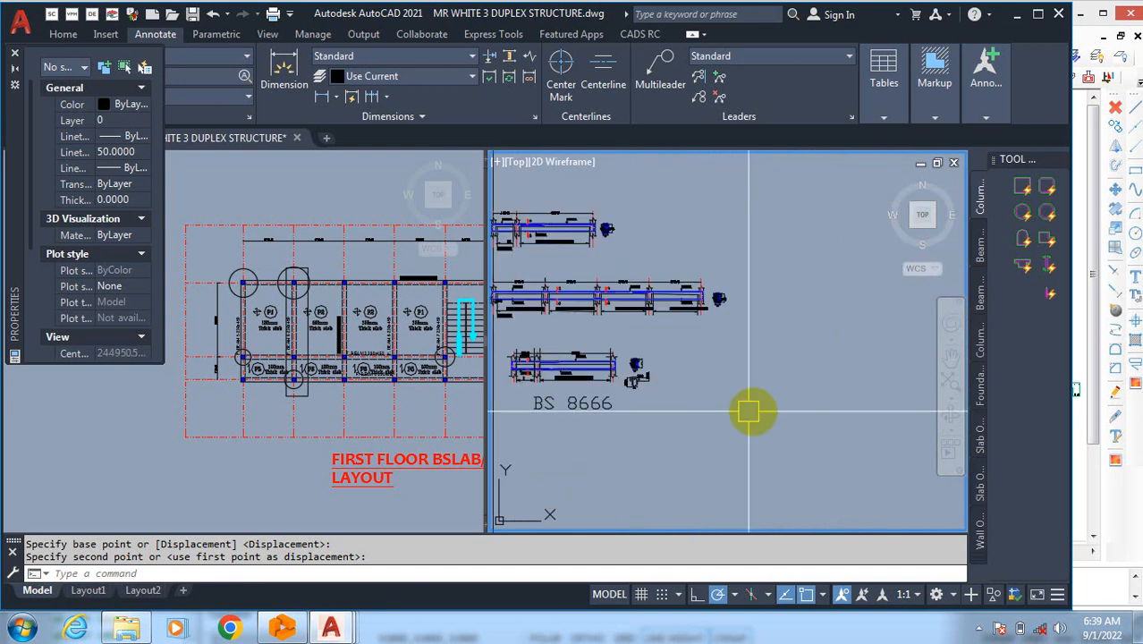
Step: Copy the top "28" bar label of section 6-6 to just above the top-left bar of section 1-1
scroll(625, 383, up, 2)
scroll(680, 361, up, 3)
scroll(680, 360, up, 5)
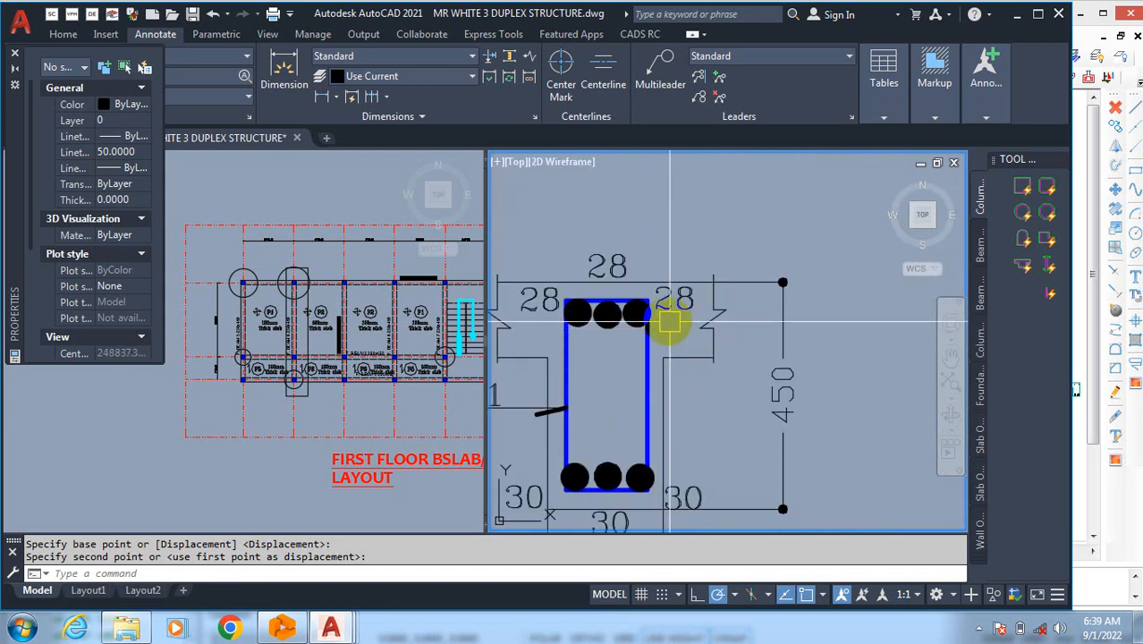
text(CO)
key(space)
click(617, 268)
key(space)
click(727, 210)
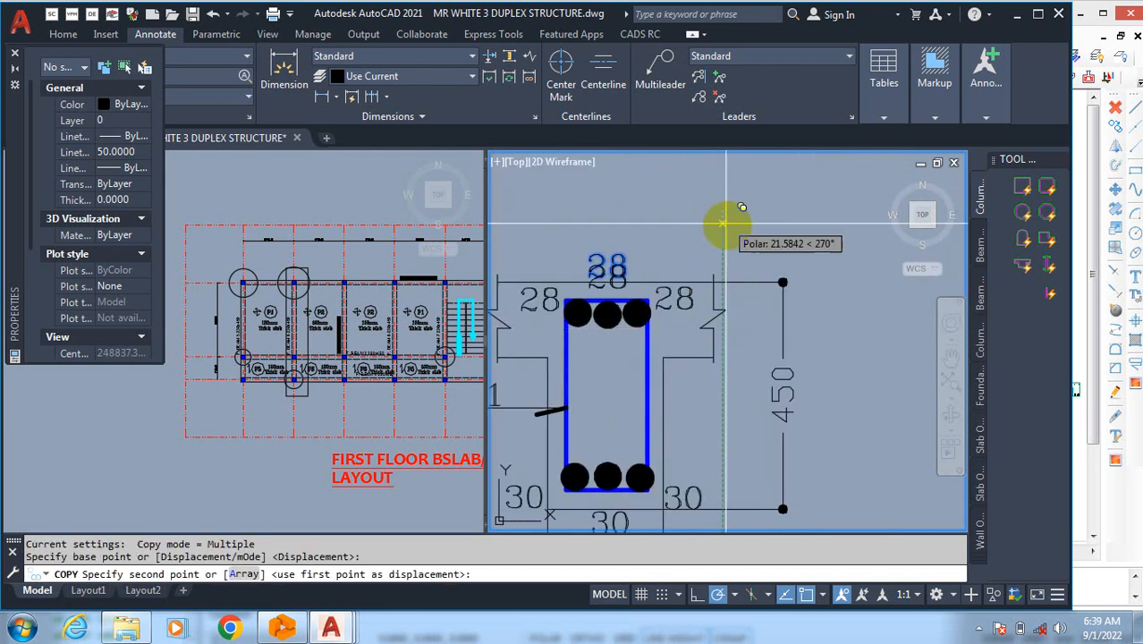
scroll(770, 165, down, 5)
scroll(780, 266, up, 4)
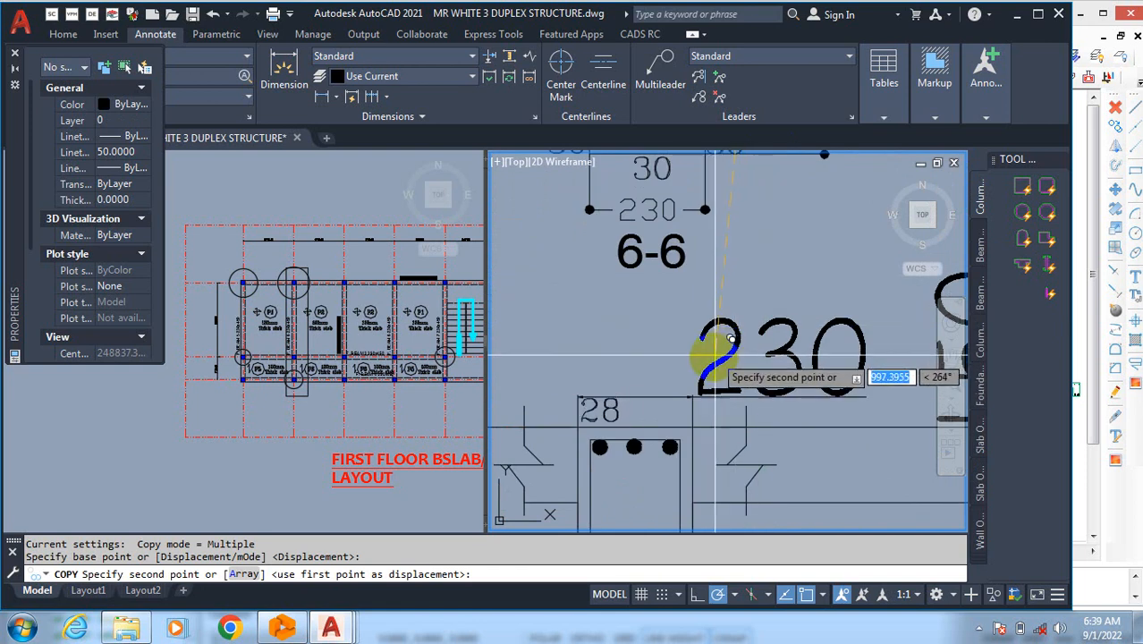
click(695, 376)
key(Escape)
Step: Change the text of the copied label above section 1-1's top-left bar to 1
scroll(562, 429, up, 4)
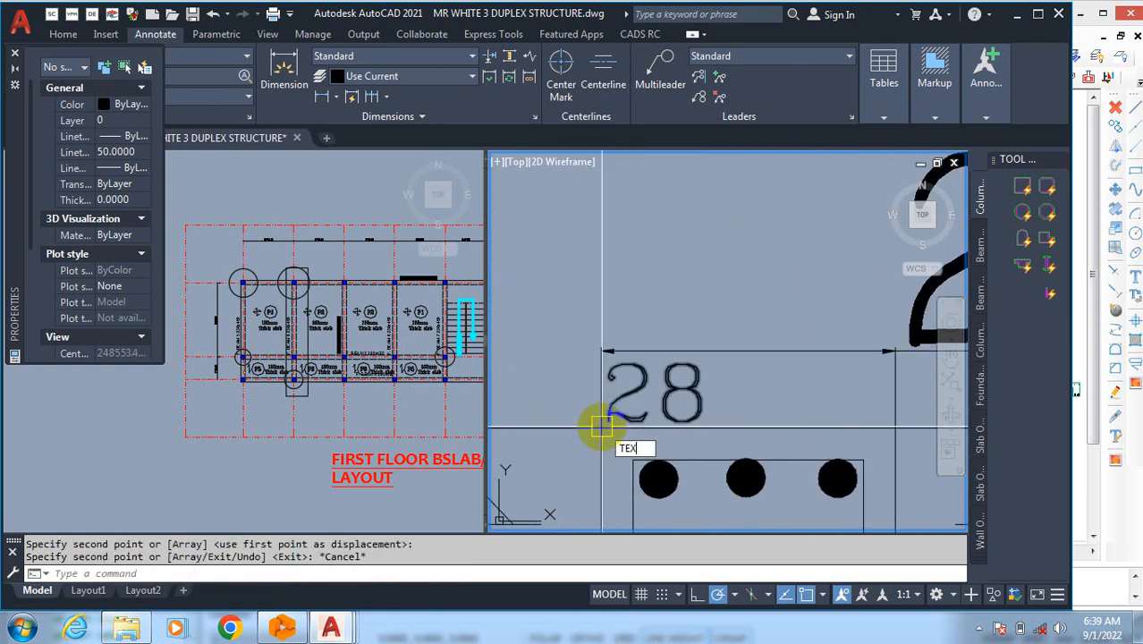
click(673, 476)
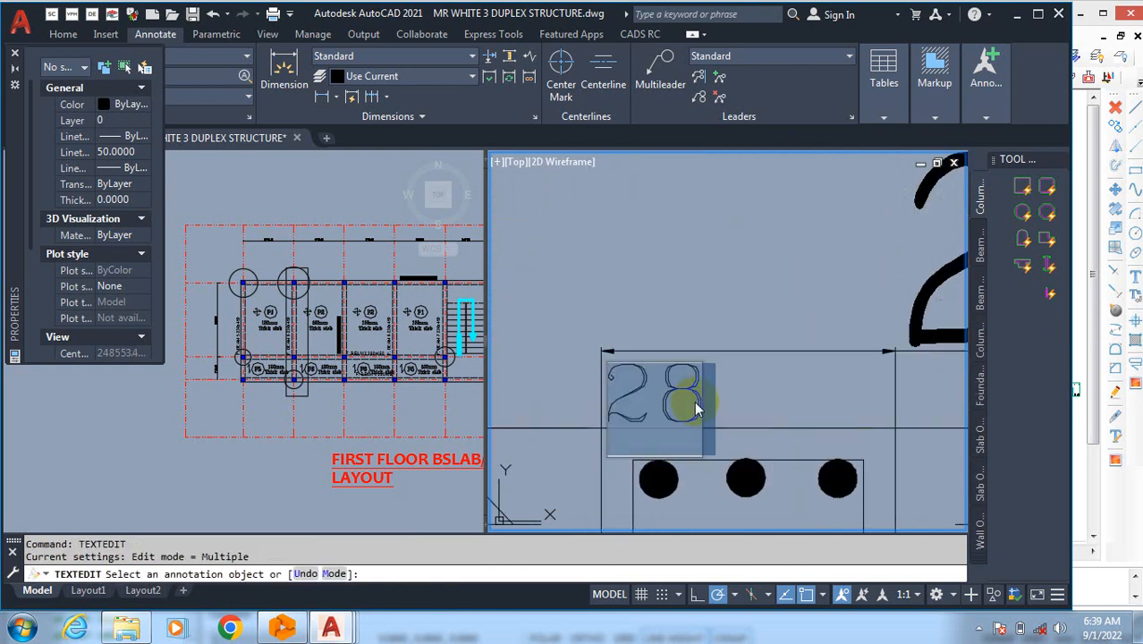
click(690, 397)
text(1)
key(Escape)
key(Escape)
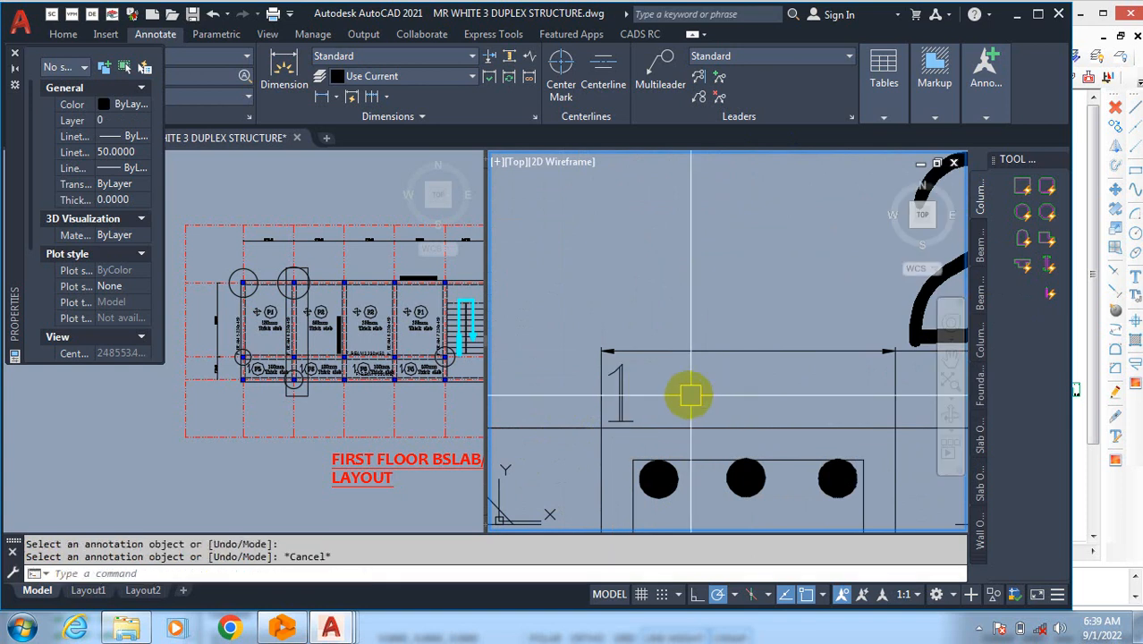
Step: Copy the label 1 horizontally to above the middle and right top bars of section 1-1
key(Return)
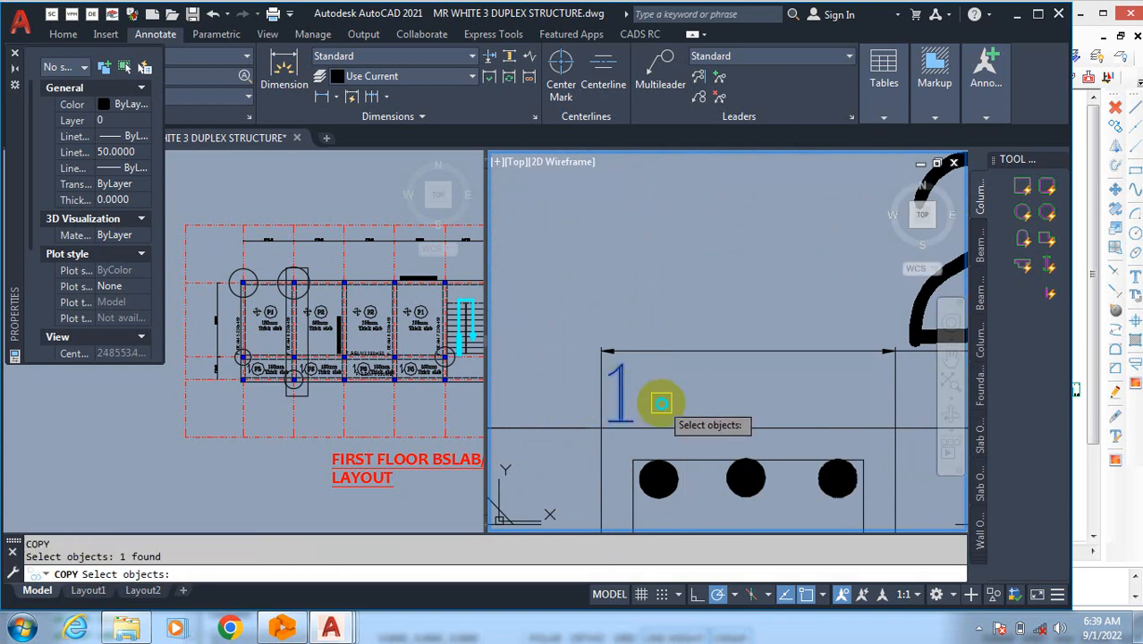
key(Return)
click(670, 394)
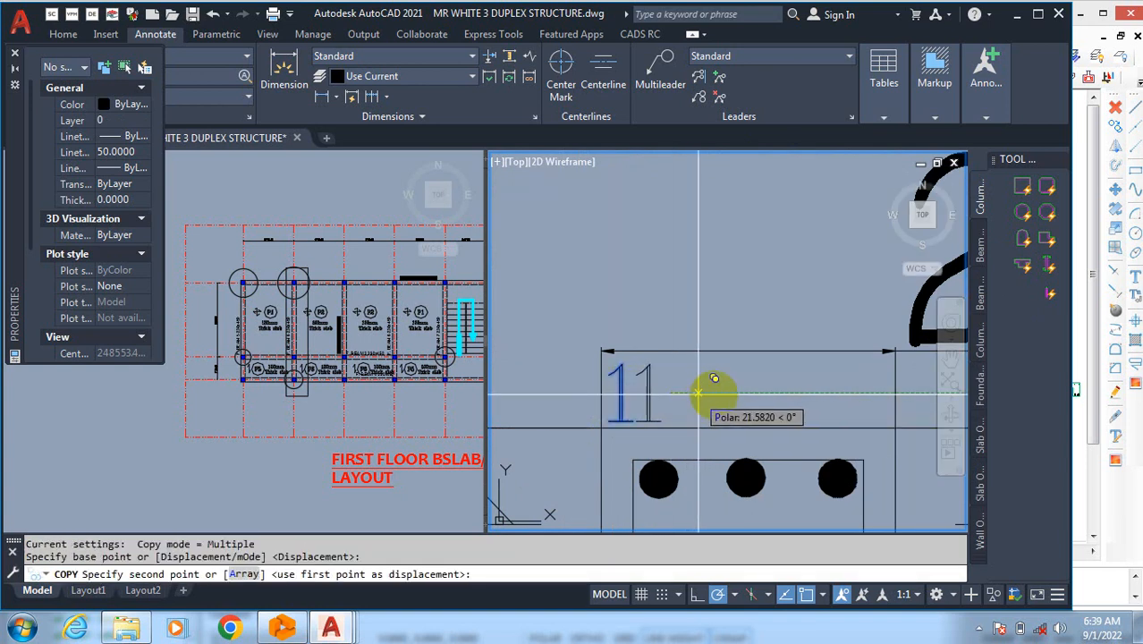
click(795, 396)
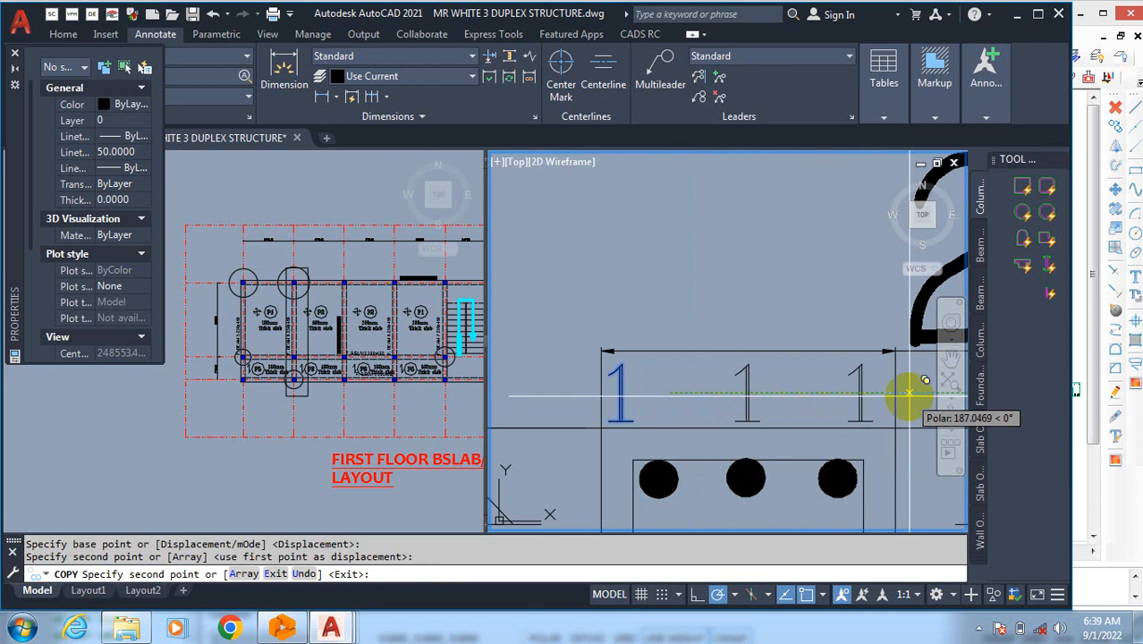
click(911, 391)
scroll(786, 306, down, 5)
key(Escape)
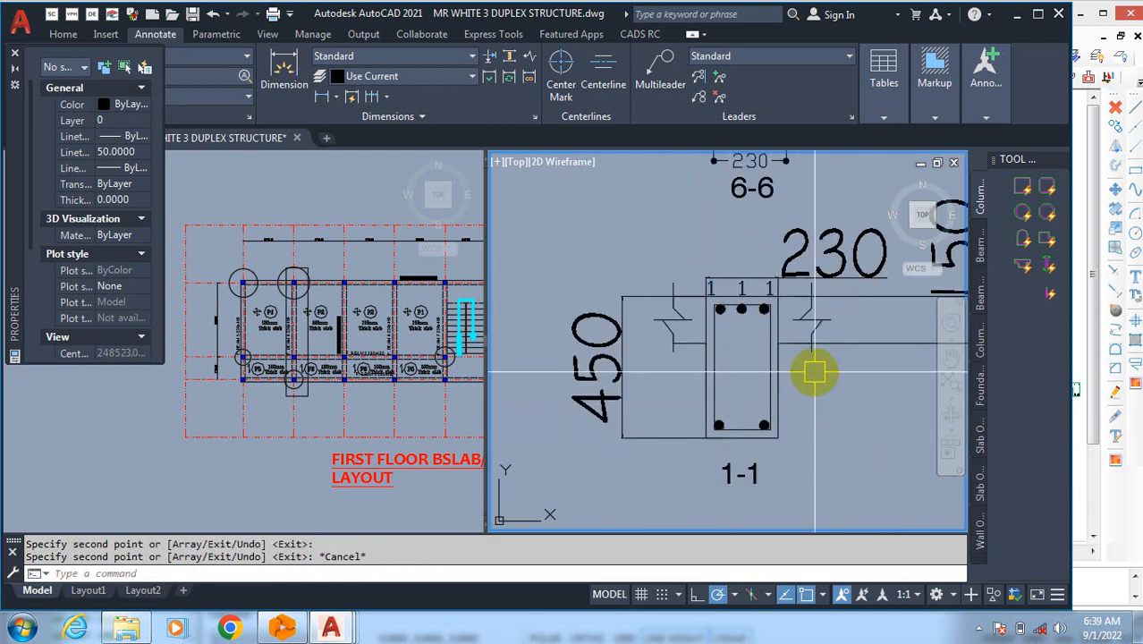
Step: Check the bar labels at section mark 1 on the elevation, and copy the label 1 beneath both bottom bars of section 1-1
scroll(811, 366, down, 6)
scroll(546, 356, up, 4)
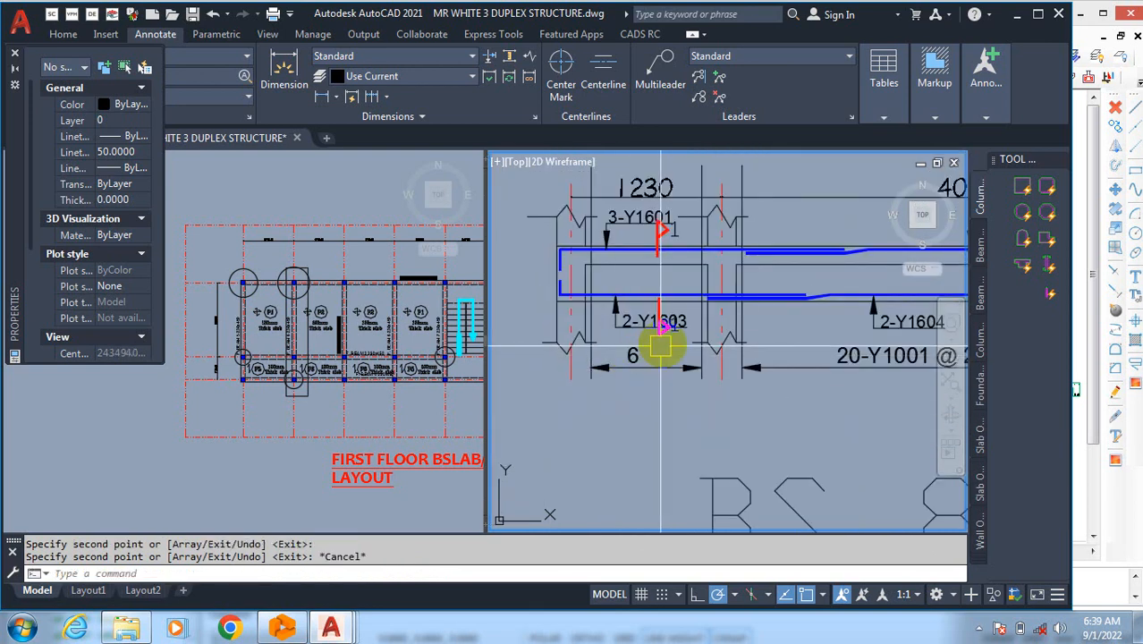
scroll(829, 365, down, 3)
scroll(791, 319, up, 7)
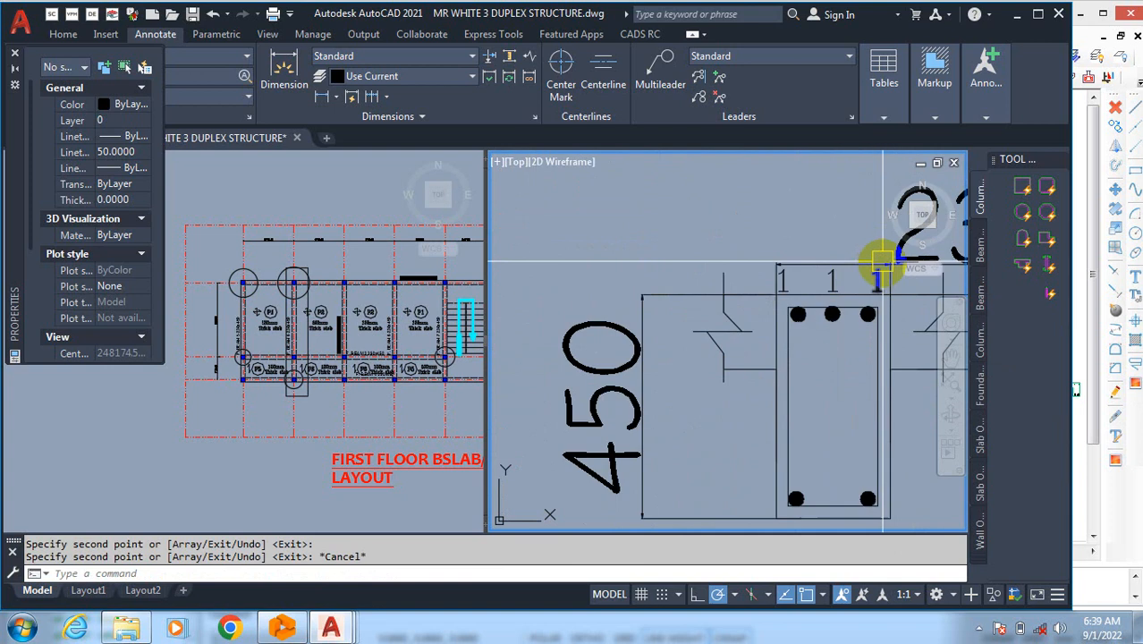
text(o)
key(Return)
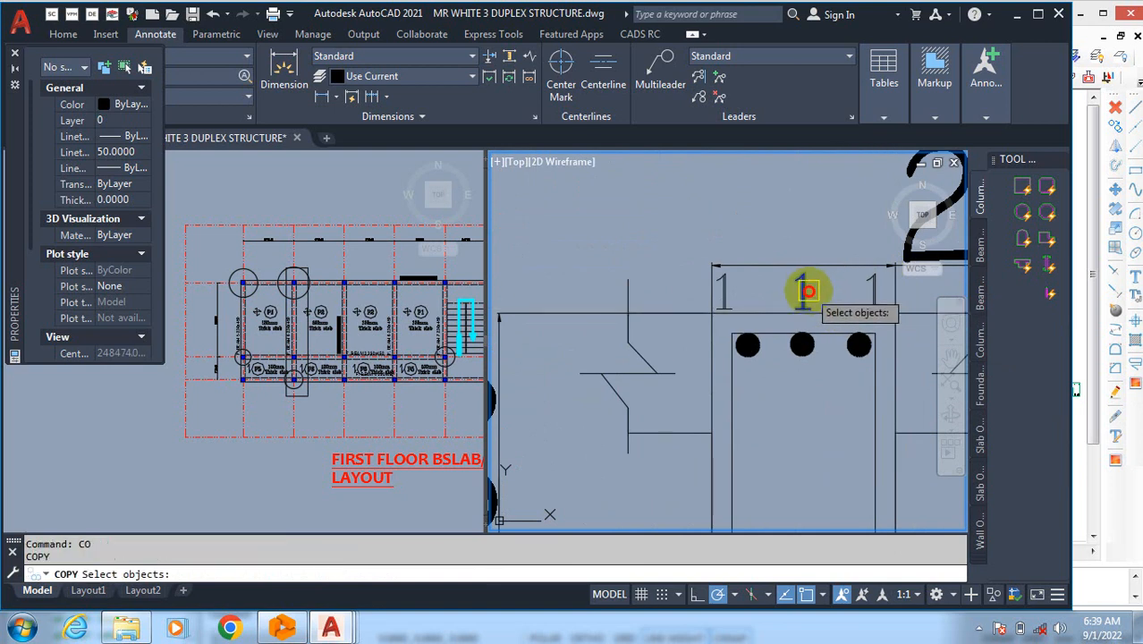
click(808, 291)
key(Return)
click(781, 199)
scroll(777, 271, down, 5)
scroll(740, 410, up, 7)
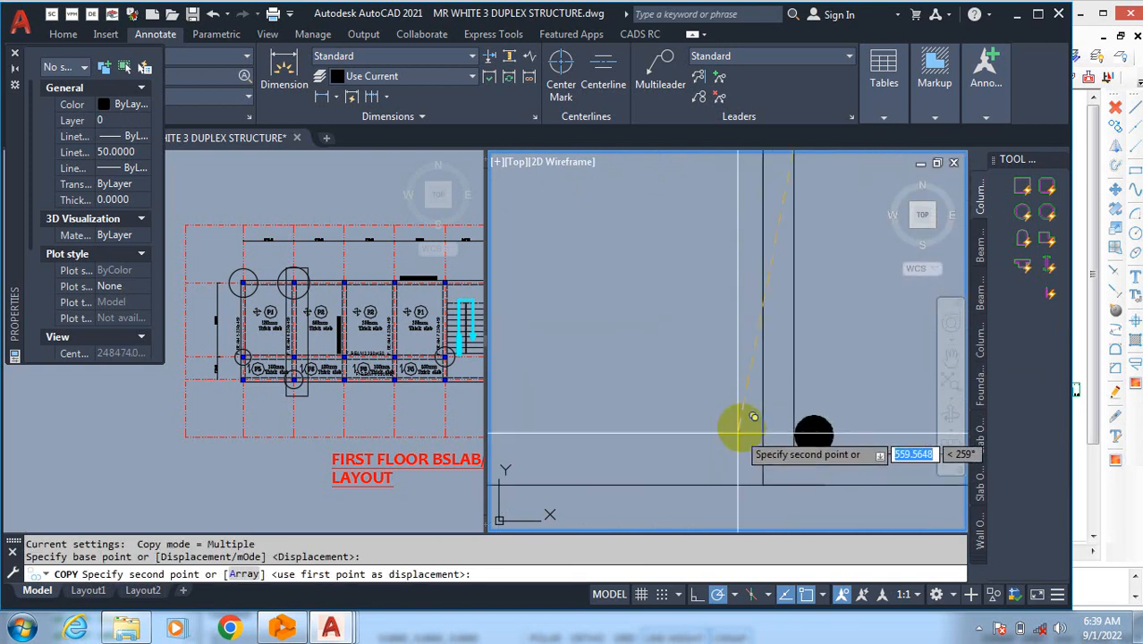
click(777, 374)
scroll(597, 335, down, 5)
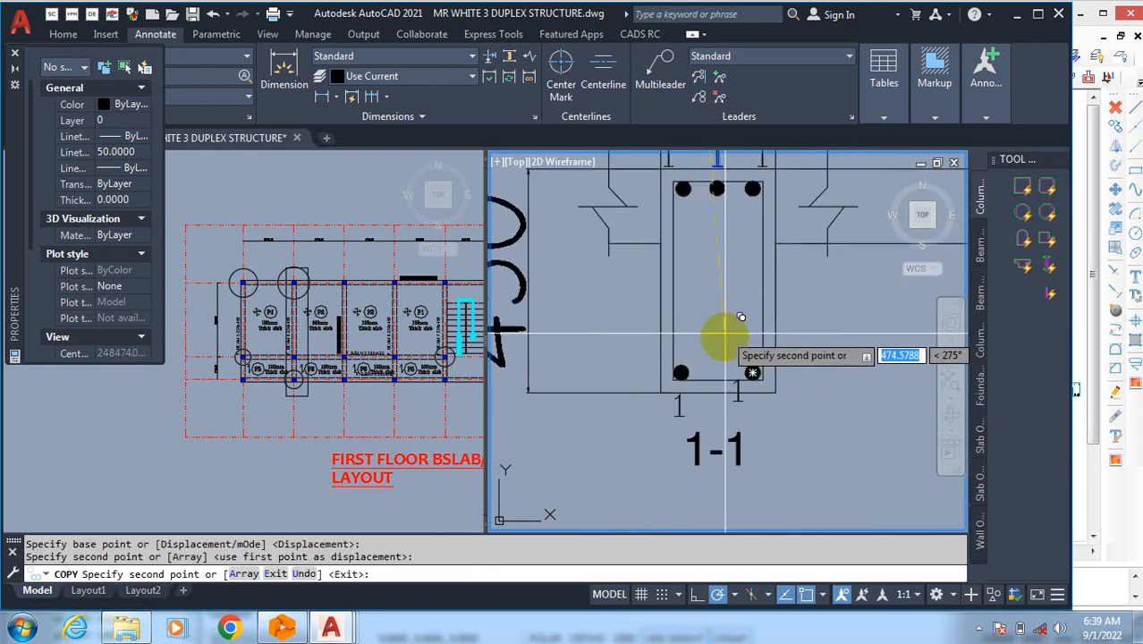
scroll(724, 337, up, 2)
click(754, 370)
key(Escape)
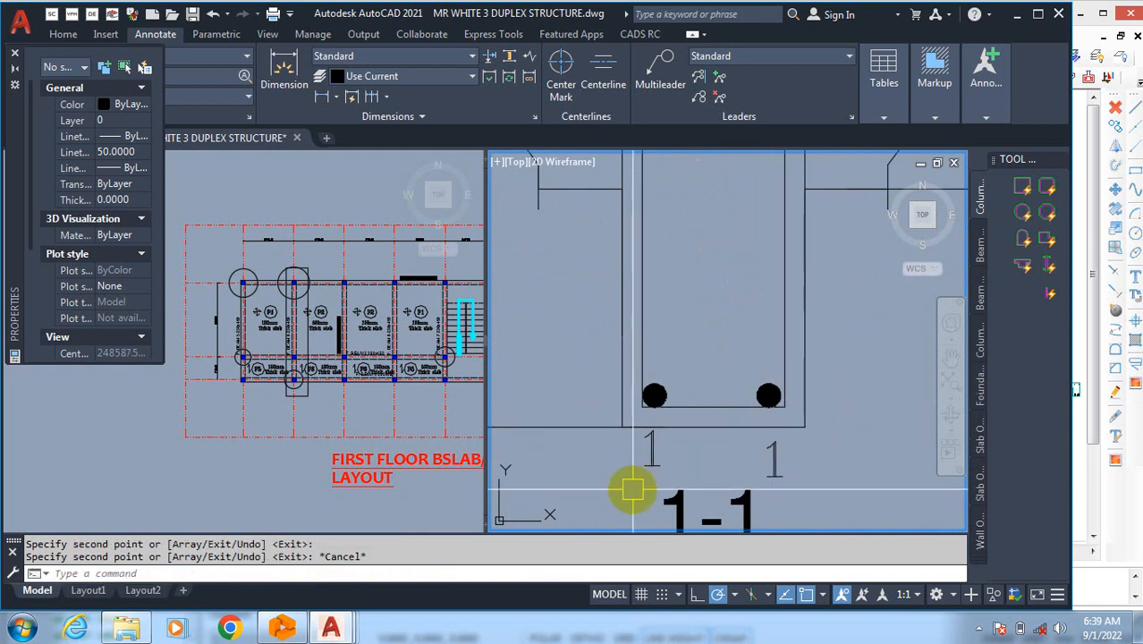
Step: Change the label under section 1-1's bottom-left bar to 3 and erase the label under the bottom-right bar
click(692, 540)
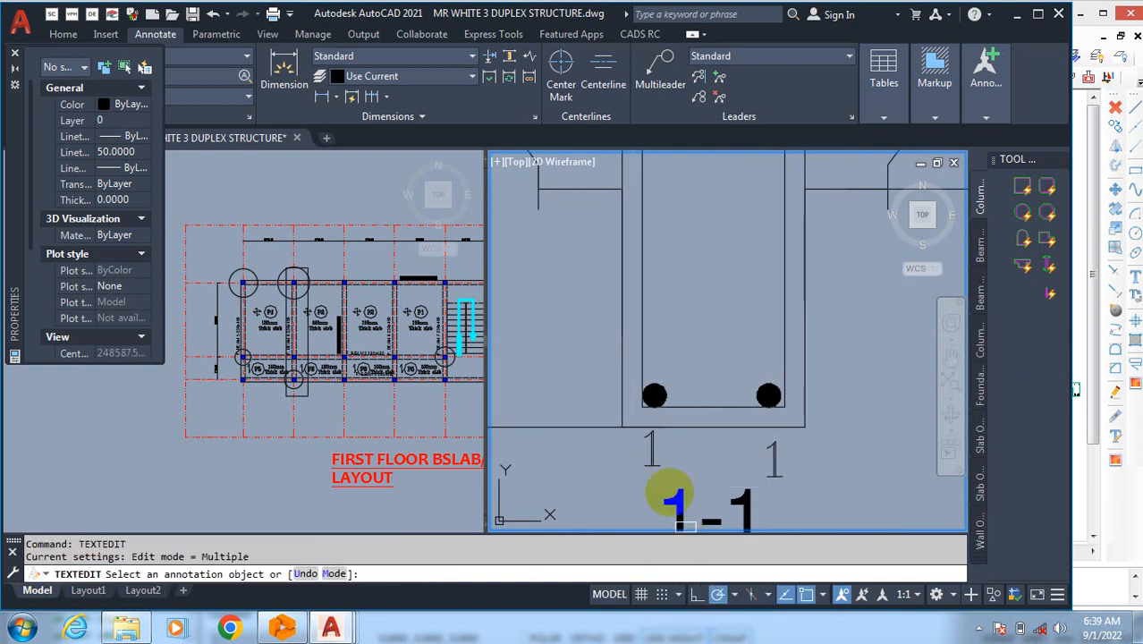
click(657, 456)
text(3)
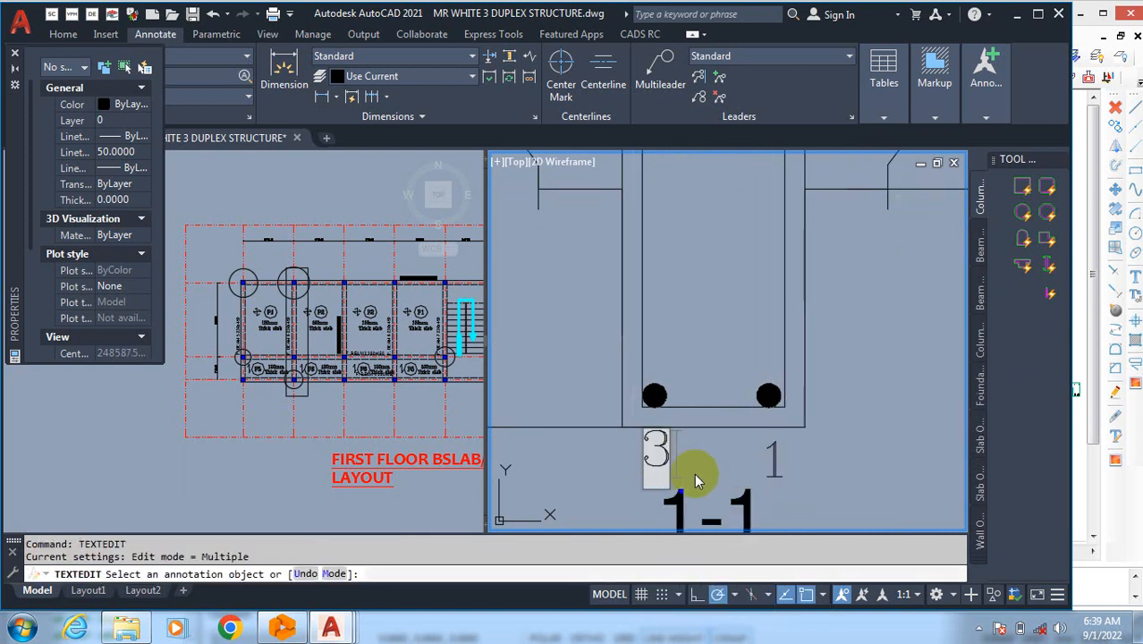
click(774, 466)
key(Escape)
key(Escape)
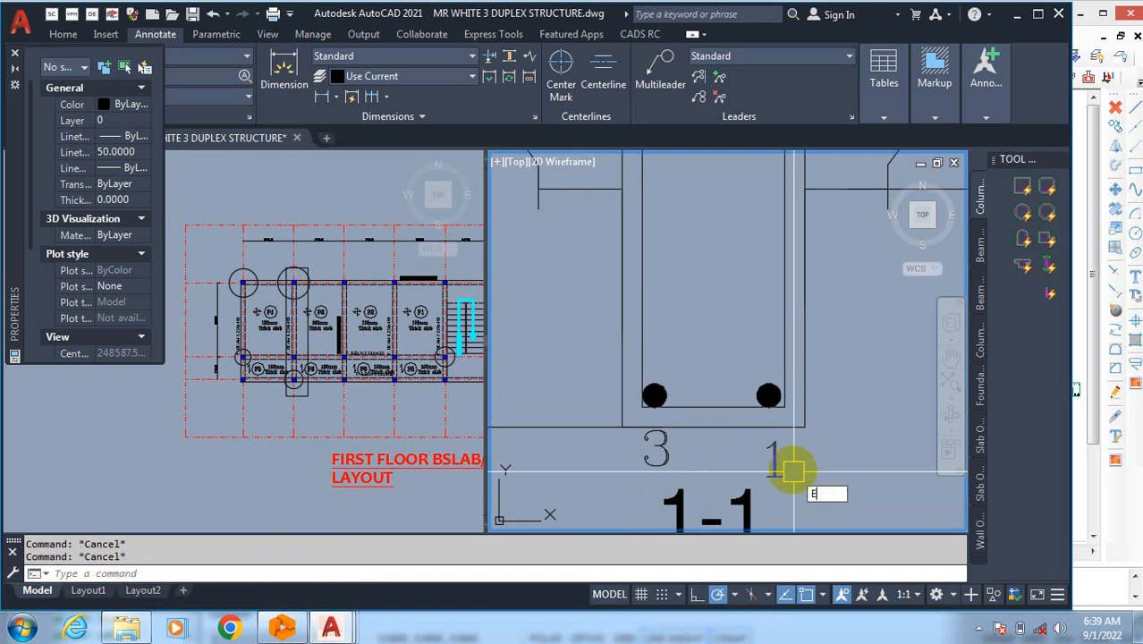
key(Escape)
Step: Copy the label 3 from the bottom-left bar to beneath the bottom-right bar of section 1-1
text(co)
key(Return)
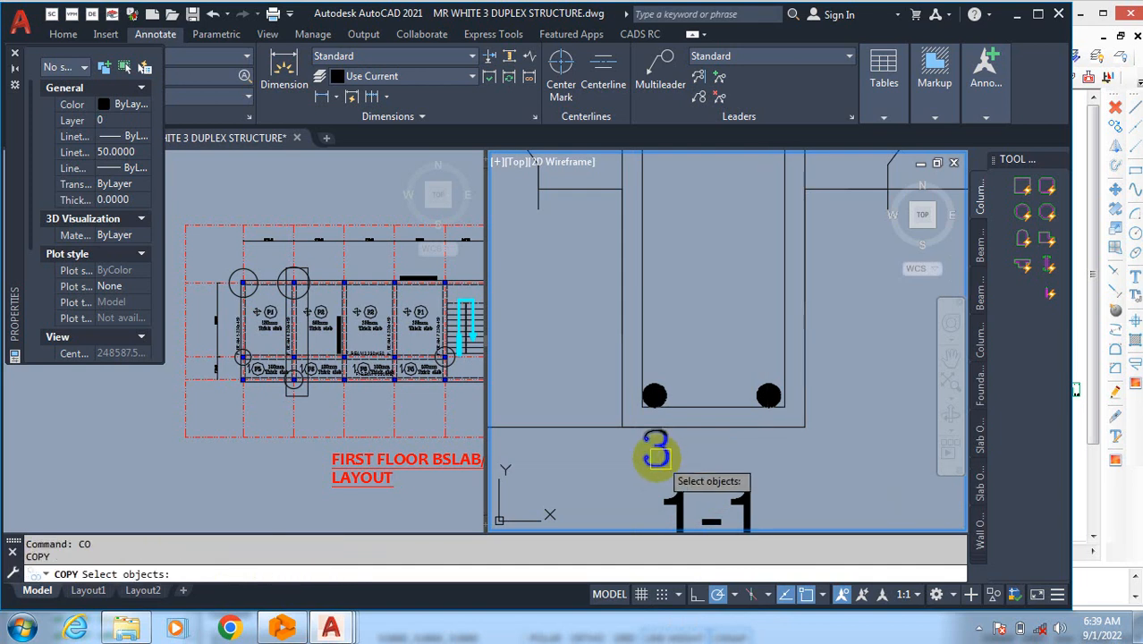
click(656, 450)
key(Return)
click(707, 471)
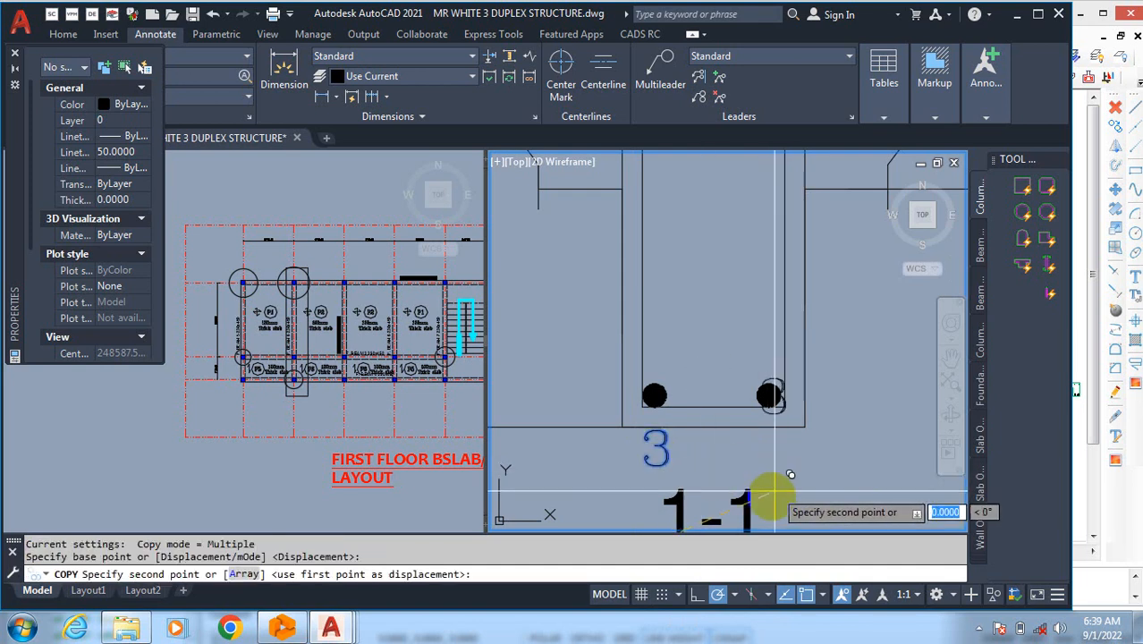
scroll(787, 514, down, 3)
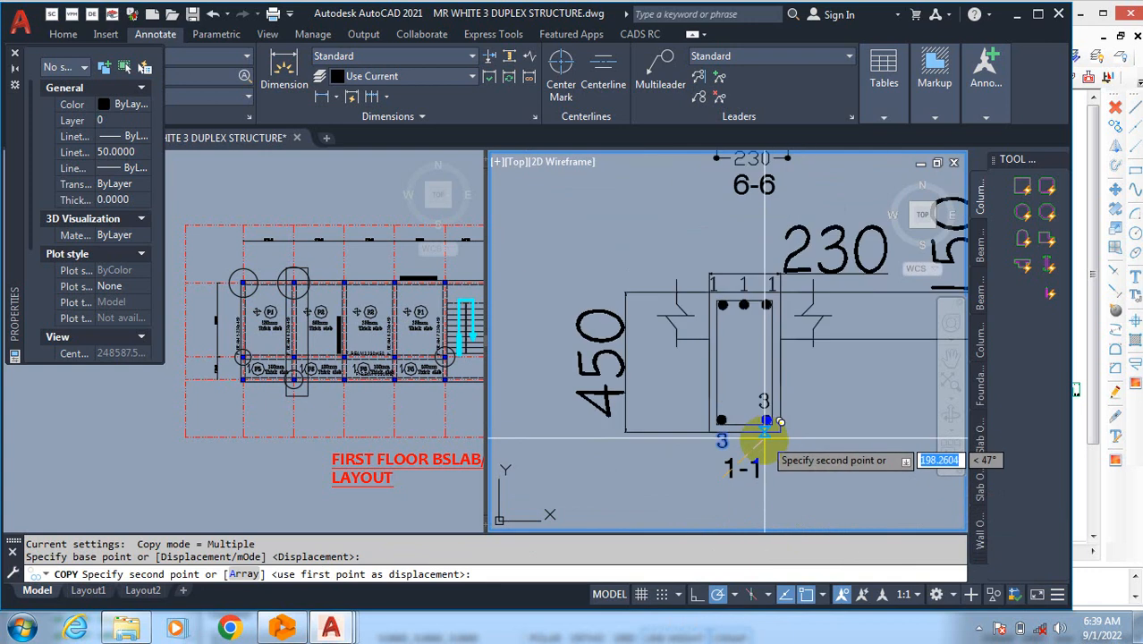
click(773, 493)
scroll(767, 461, down, 3)
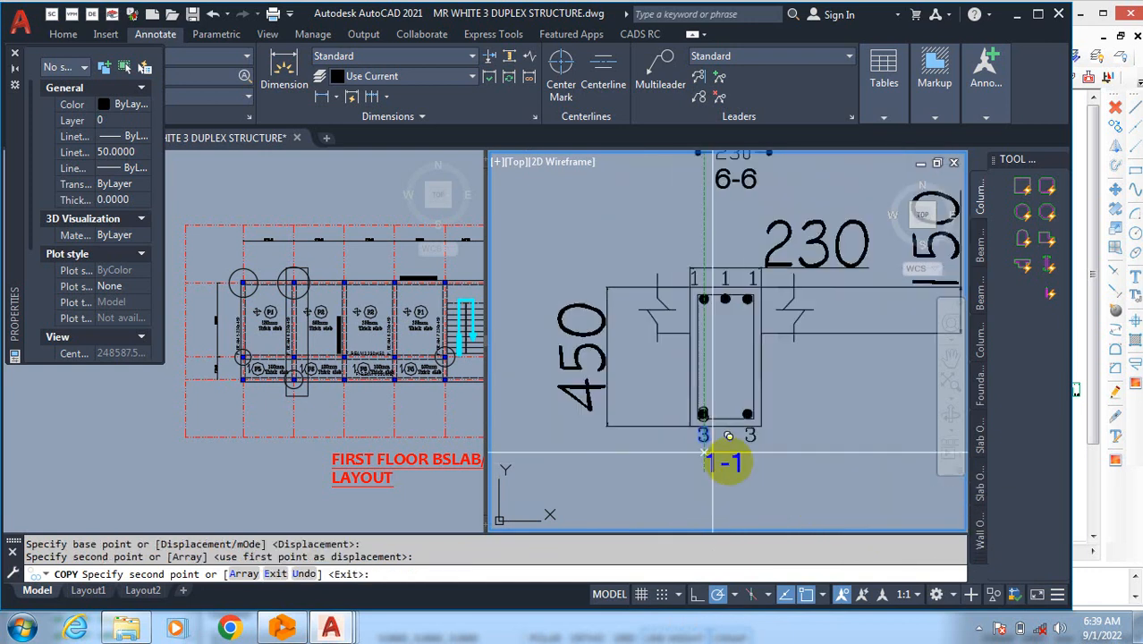
key(Escape)
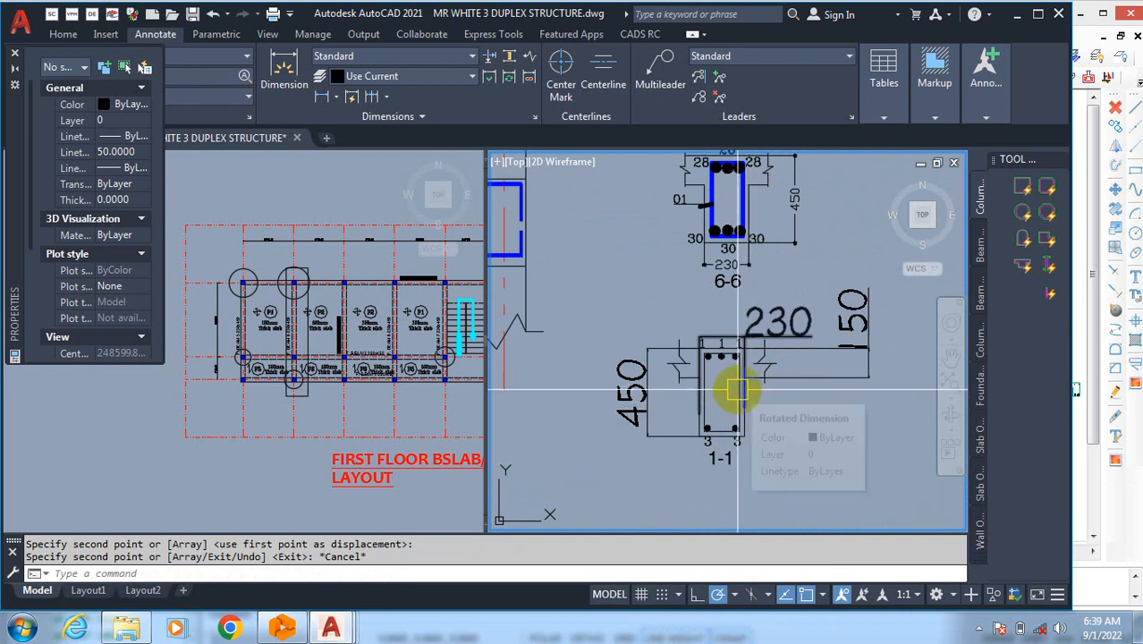
Step: Draw a diagonal link hook line from the left edge of section 1-1's bottom-left bar, rising to the right
scroll(708, 432, up, 5)
scroll(706, 427, up, 4)
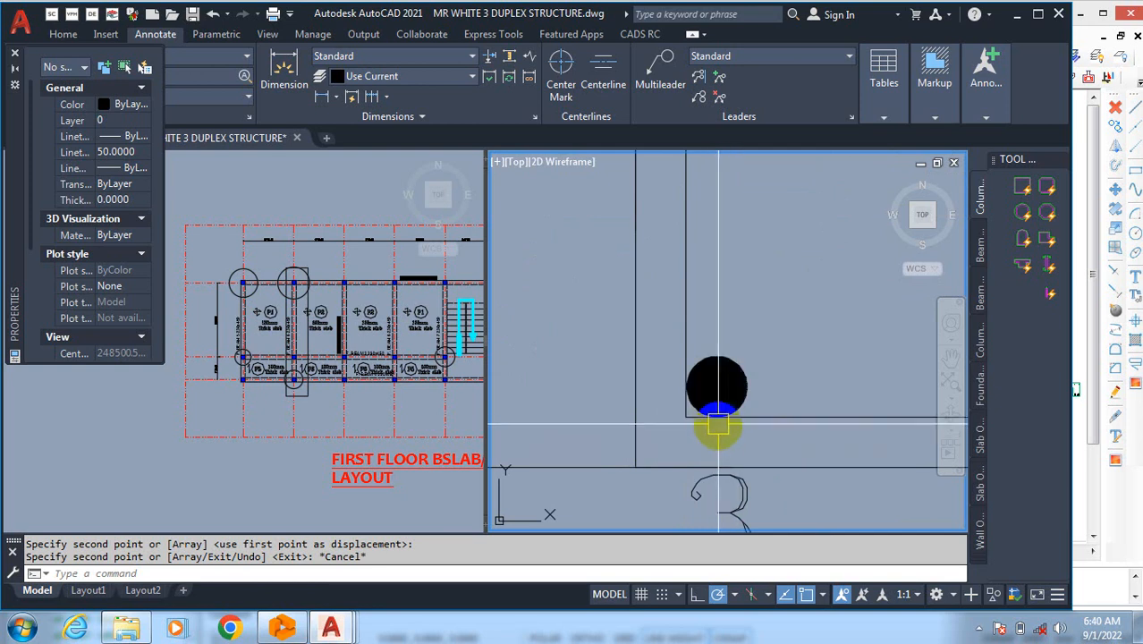
key(Return)
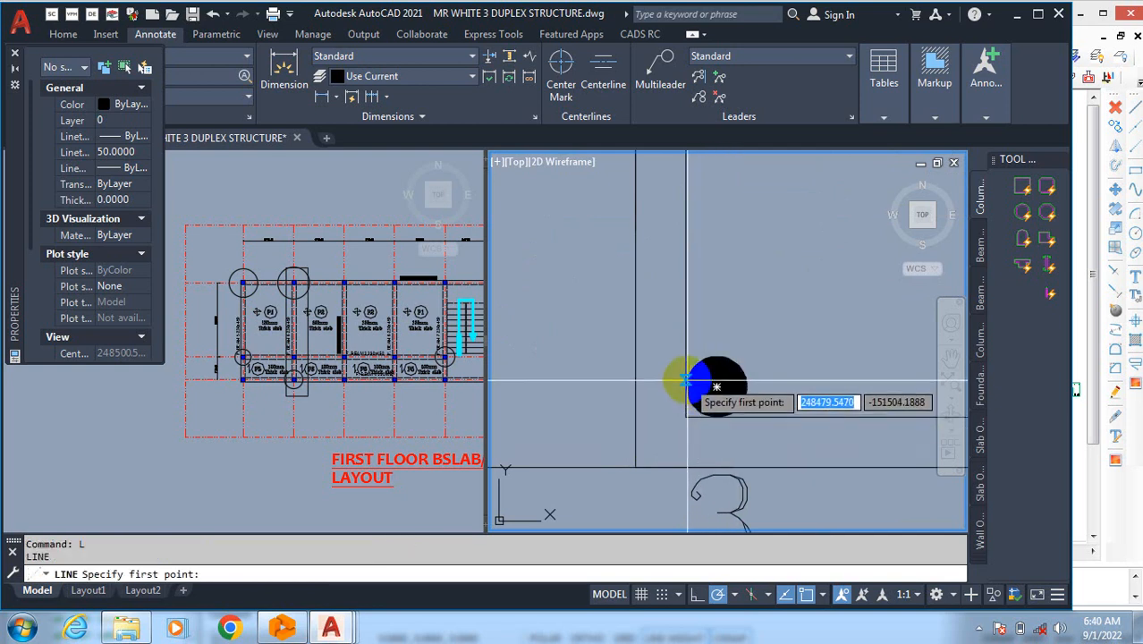
click(717, 386)
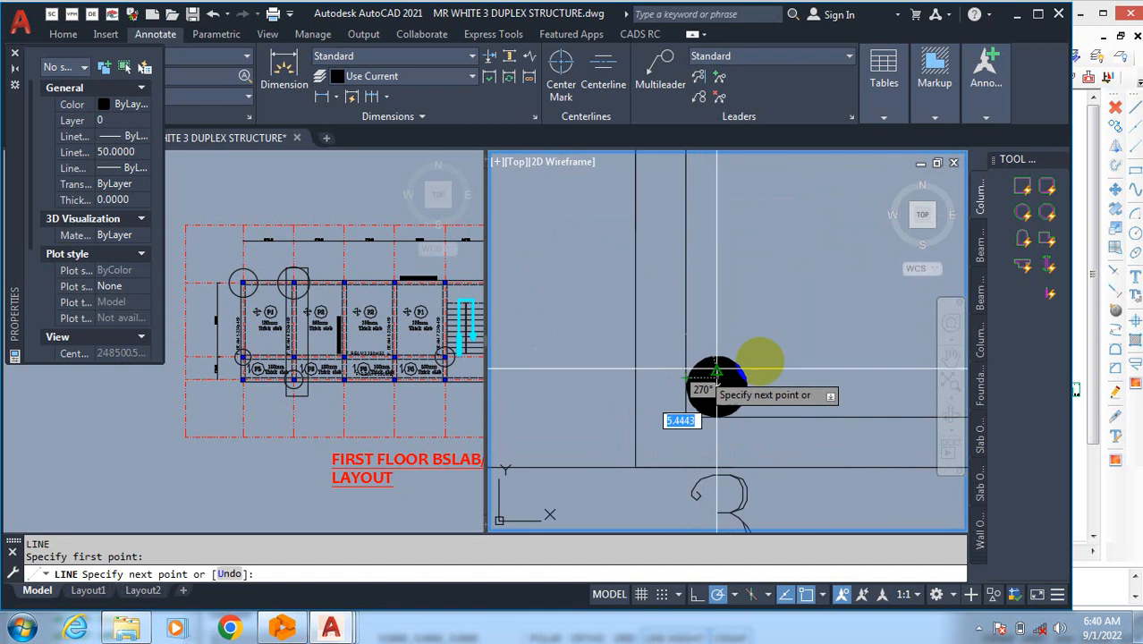
click(751, 305)
key(Escape)
Step: Draw a second diagonal hook line from the underside of the bottom-left bar, roughly parallel to the first
text(L)
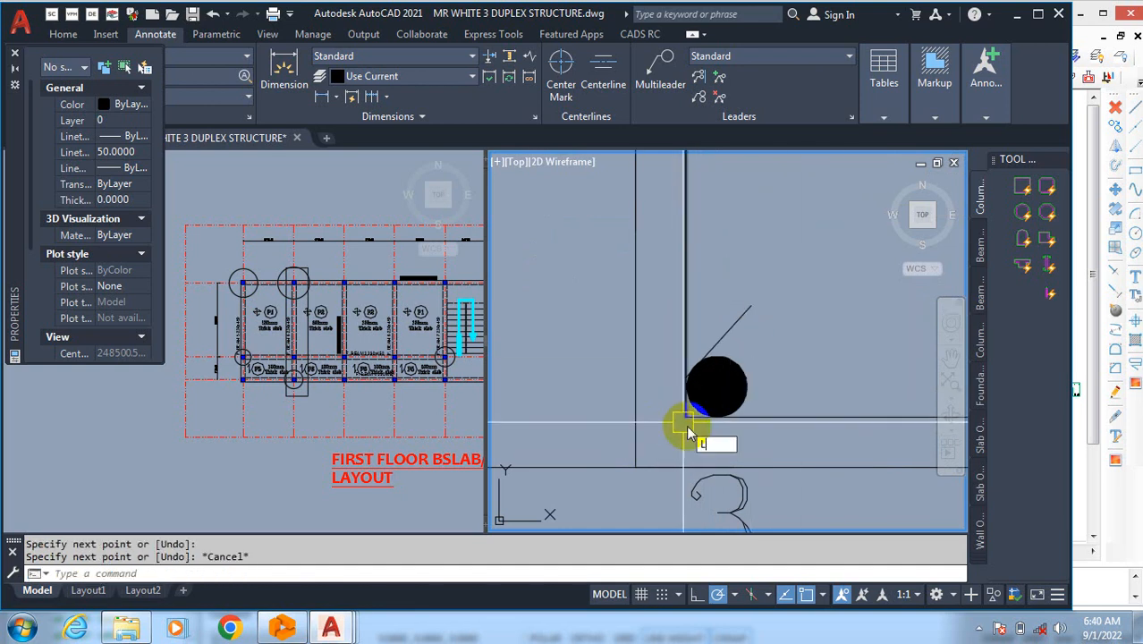
key(Return)
click(718, 416)
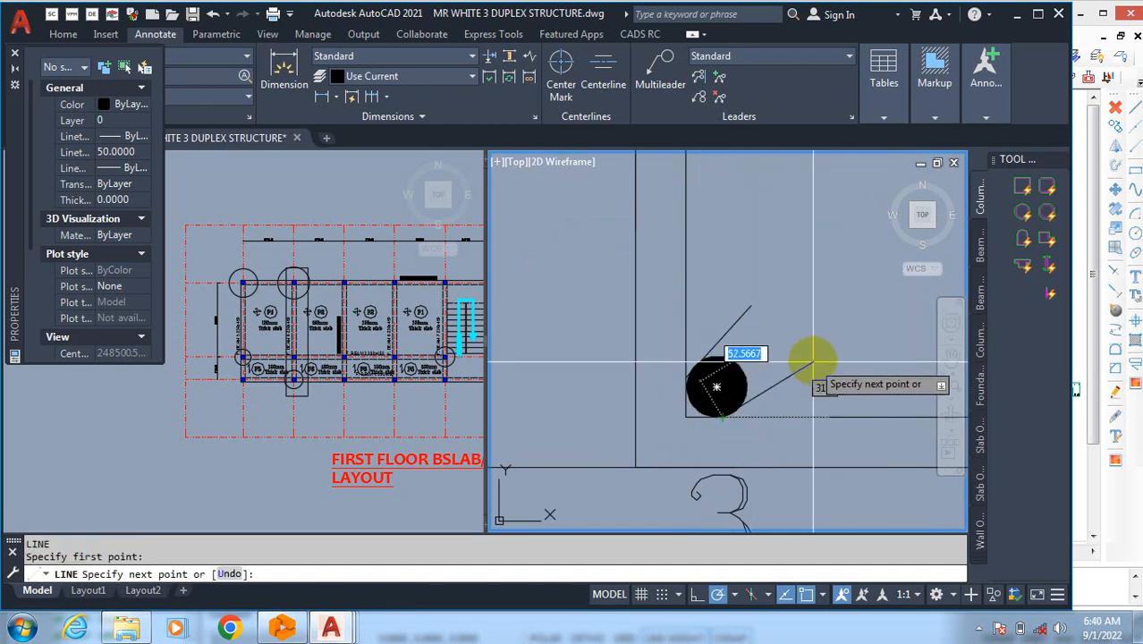
click(803, 332)
key(Escape)
scroll(669, 409, down, 4)
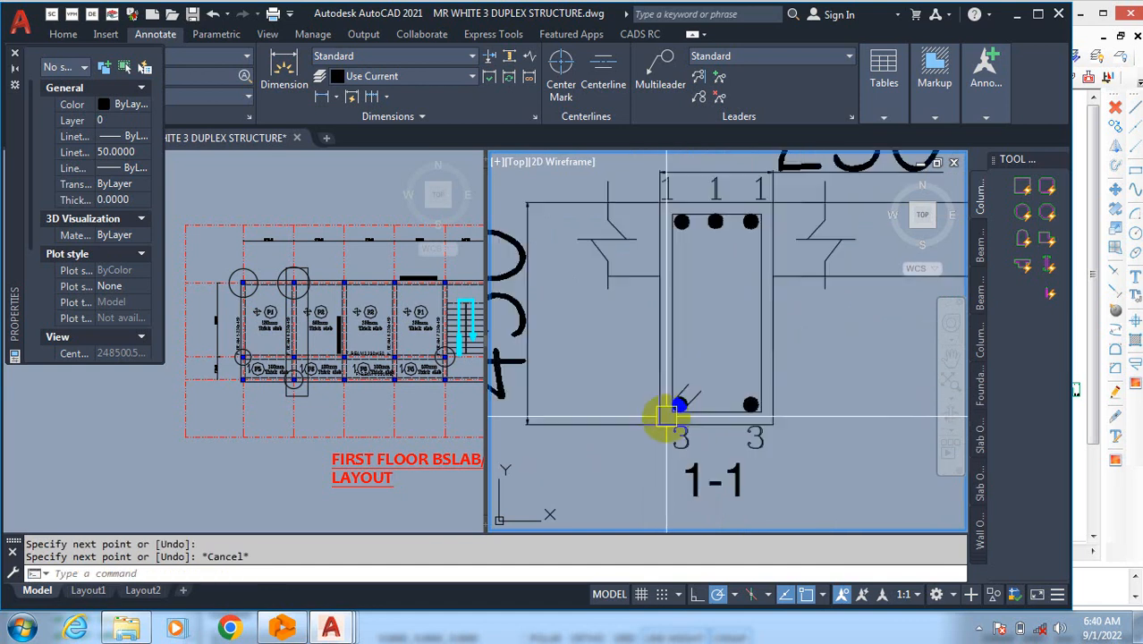
Step: Shorten the lower hook line slightly by stretching its upper end back along the line
scroll(657, 384, up, 6)
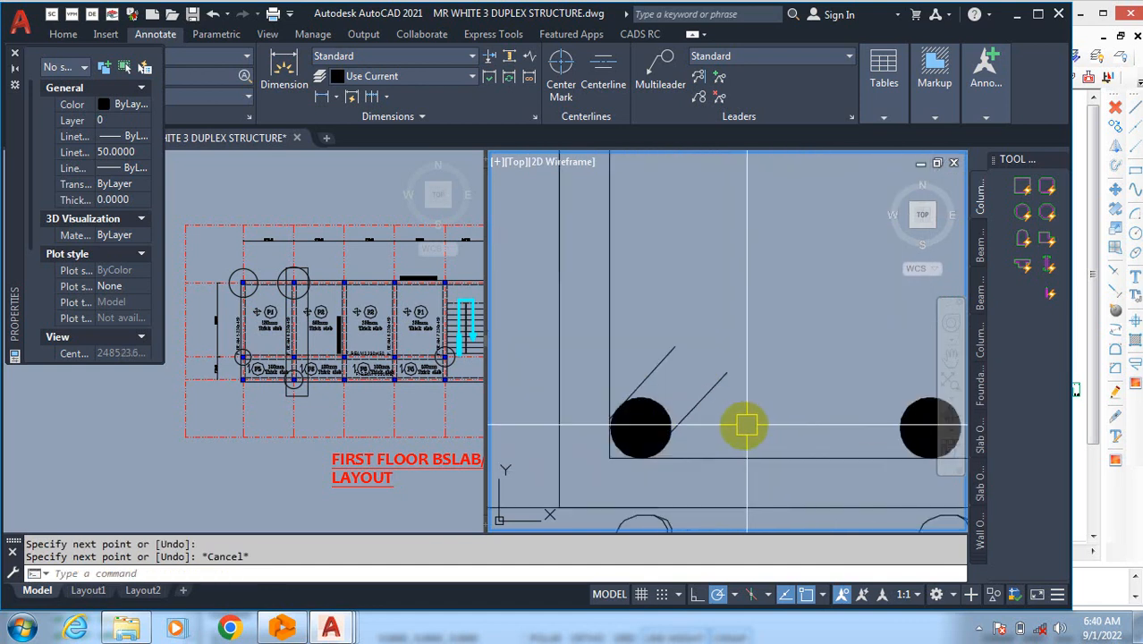
click(726, 374)
scroll(739, 367, up, 2)
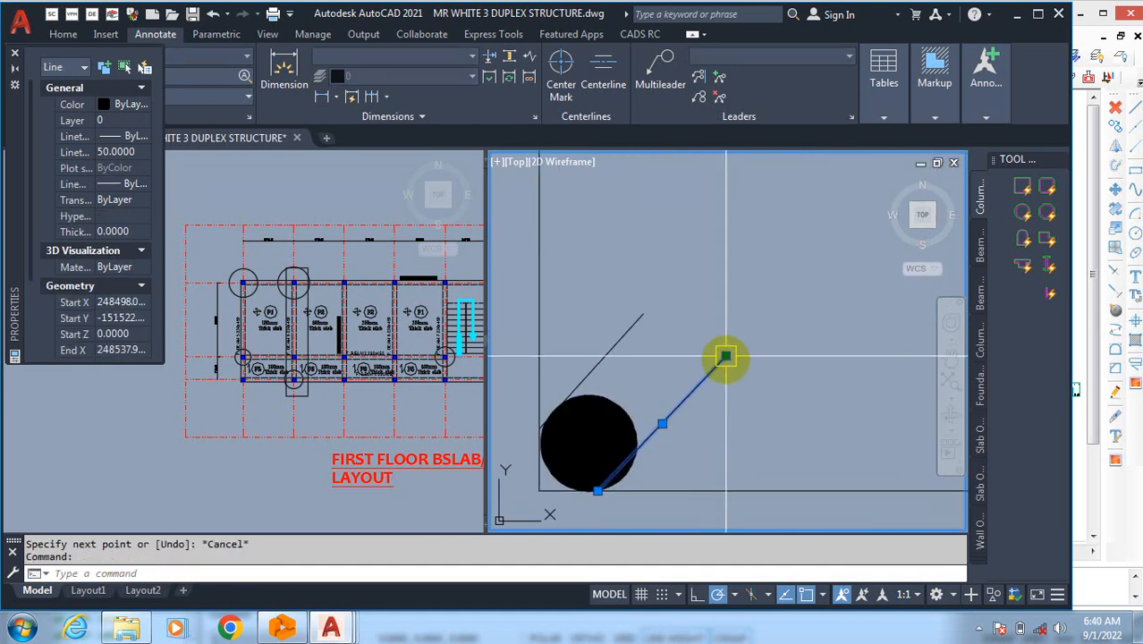
click(717, 366)
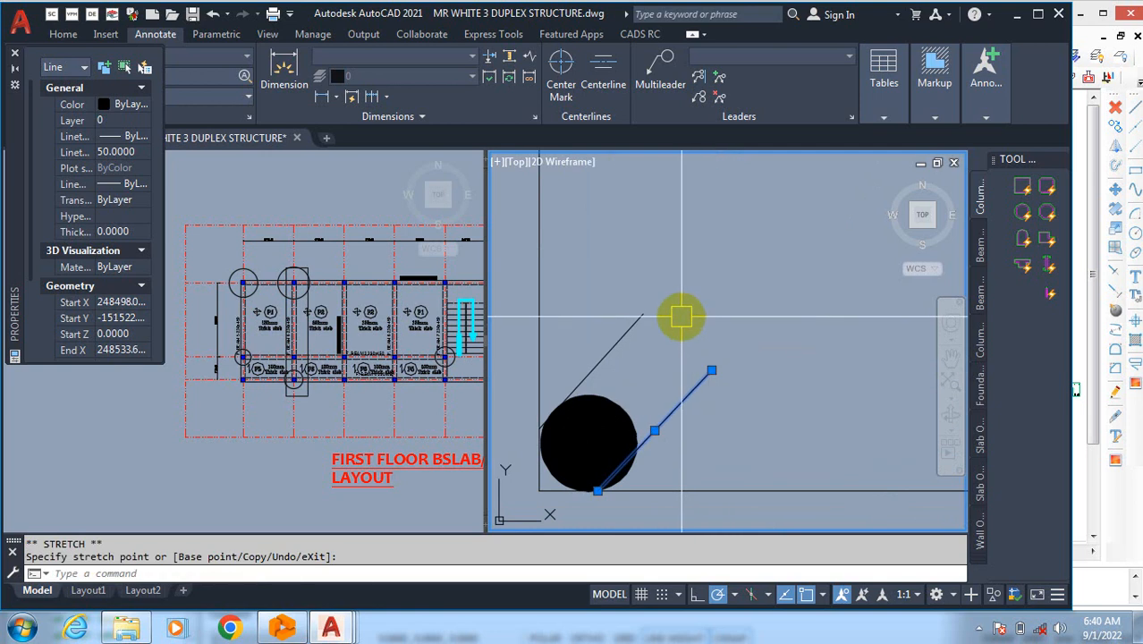
key(Escape)
Step: Move the lower hook line about 3 mm to the right, away from the bottom-left bar of section 1-1
text(m)
key(Return)
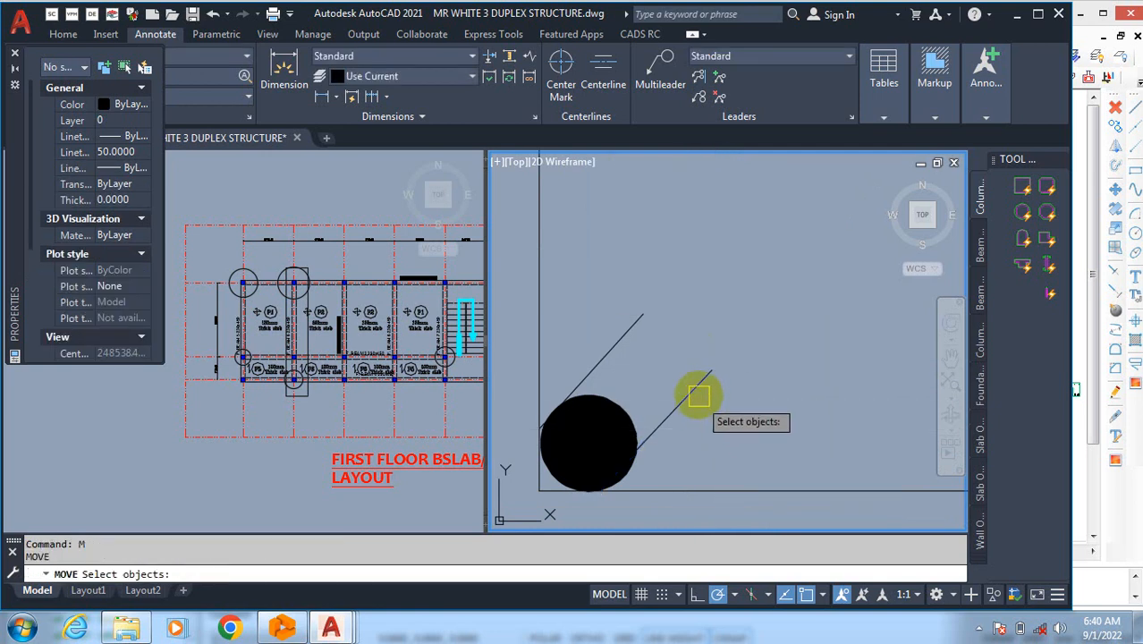
click(700, 387)
key(Return)
click(726, 409)
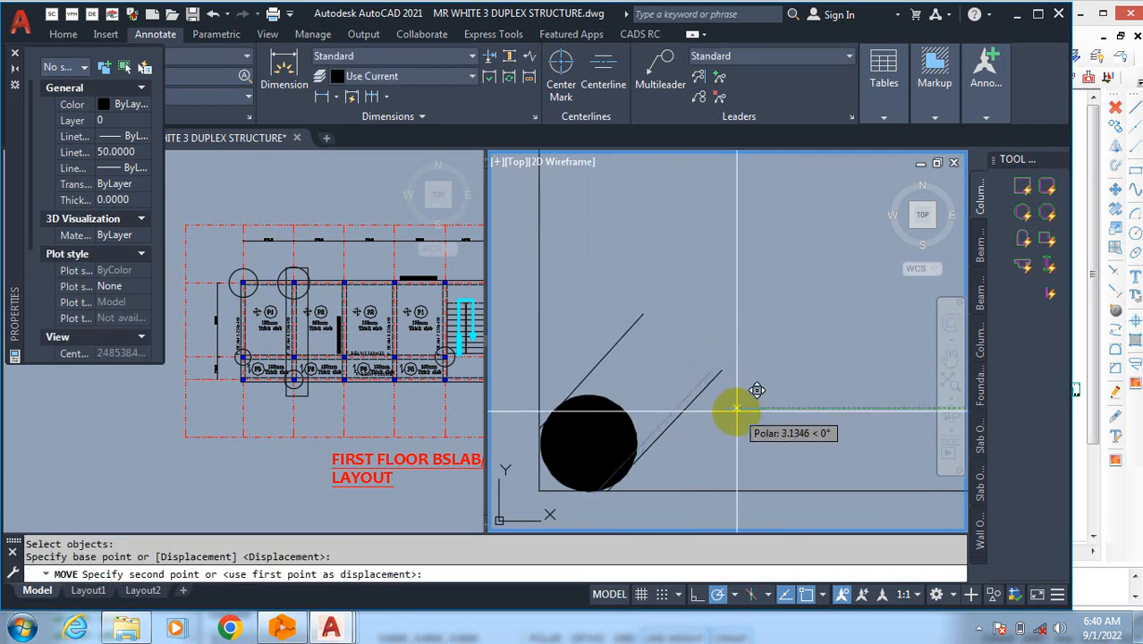
click(736, 407)
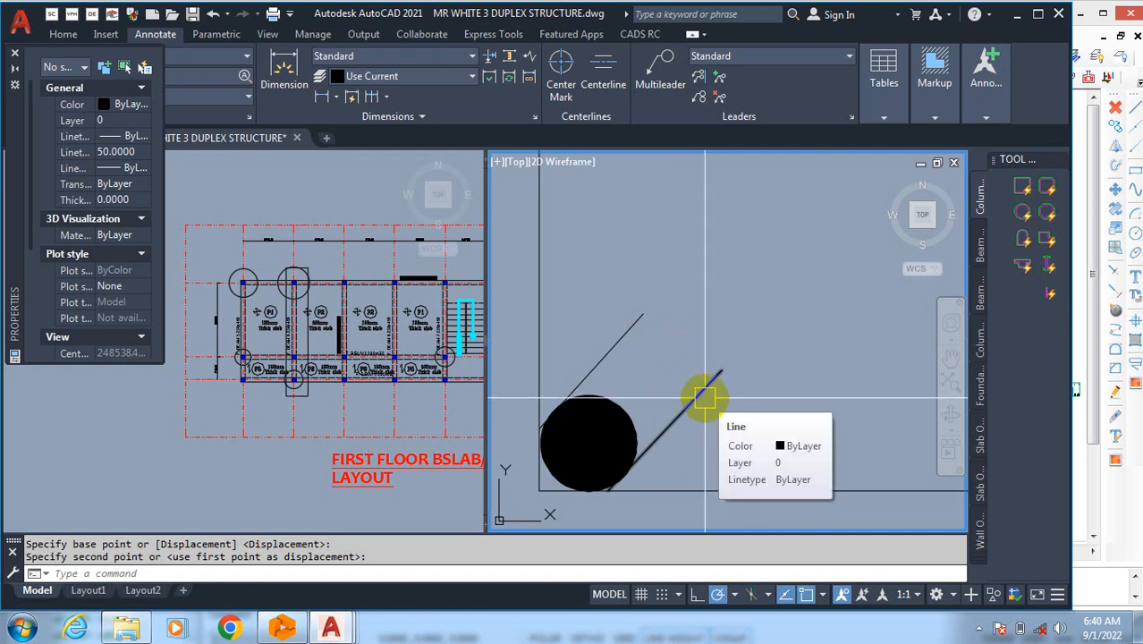
scroll(684, 420, down, 5)
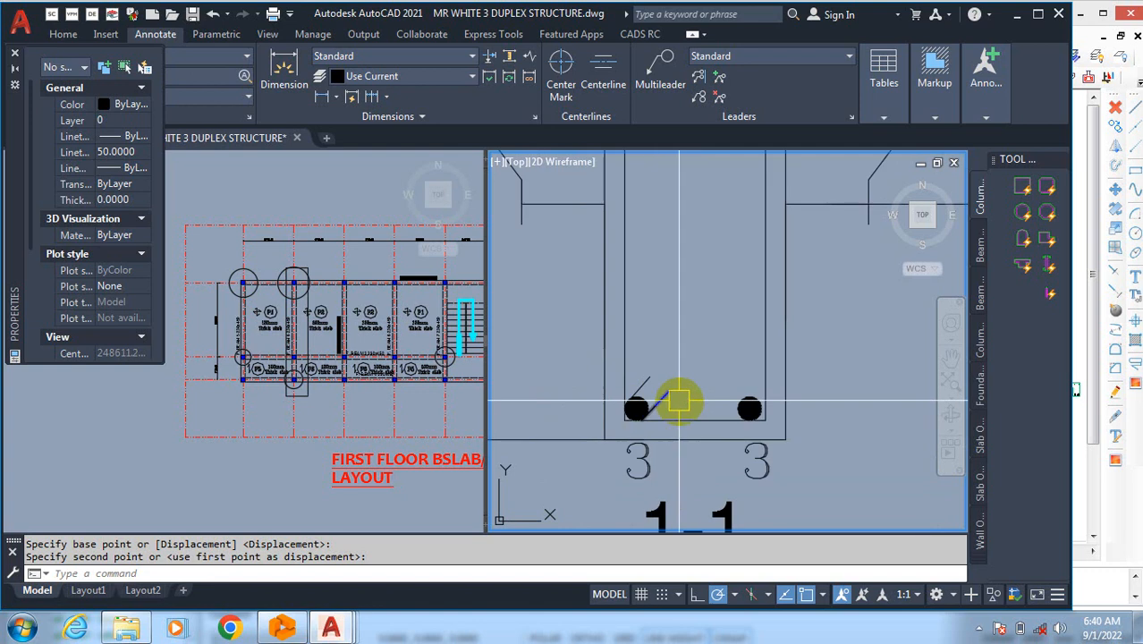
scroll(653, 412, up, 5)
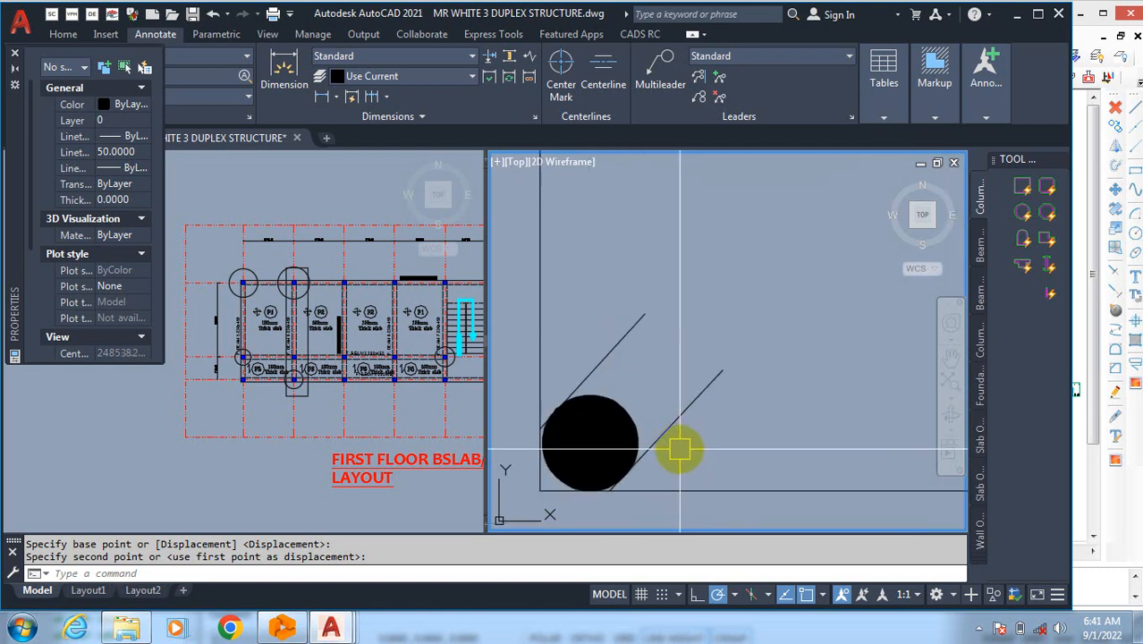
click(684, 413)
key(Escape)
key(Escape)
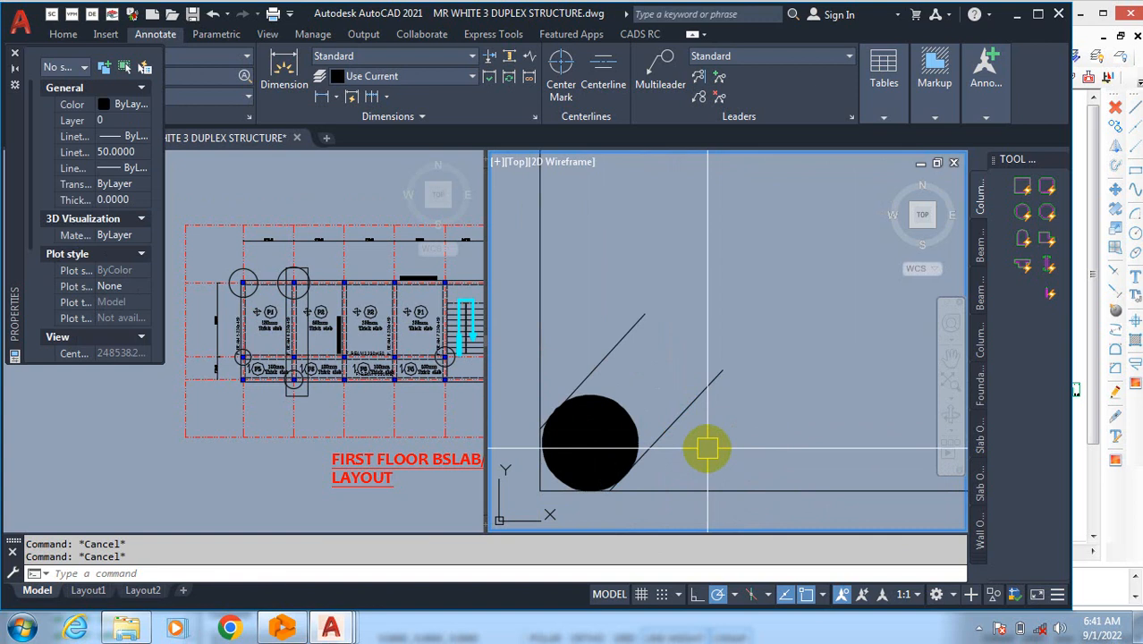
text(DIMLI)
key(Return)
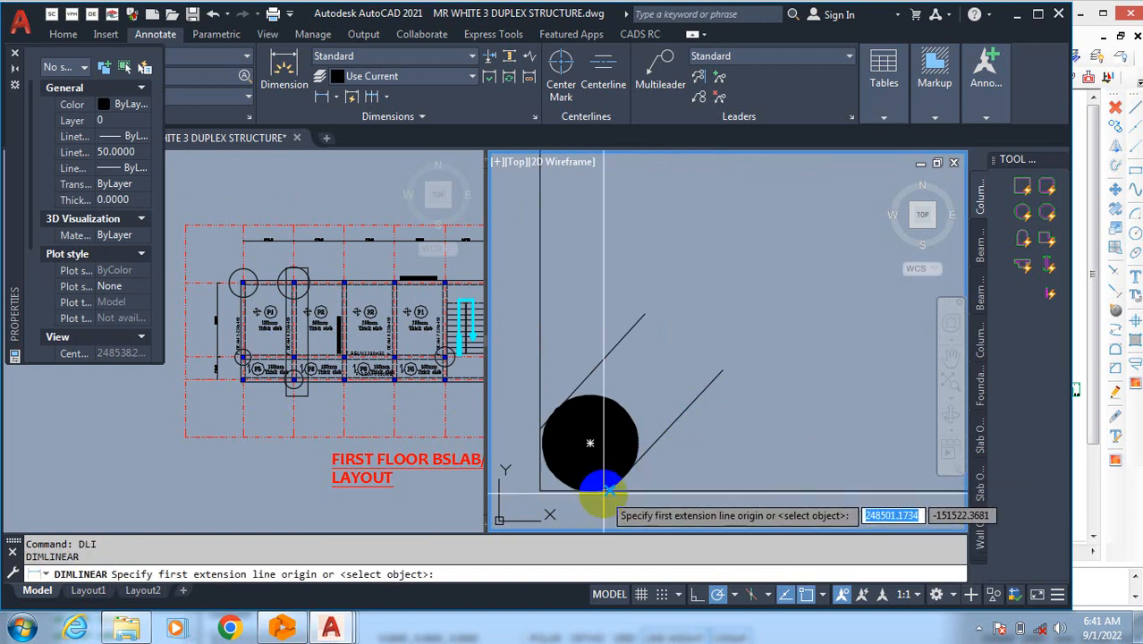
click(610, 486)
click(726, 375)
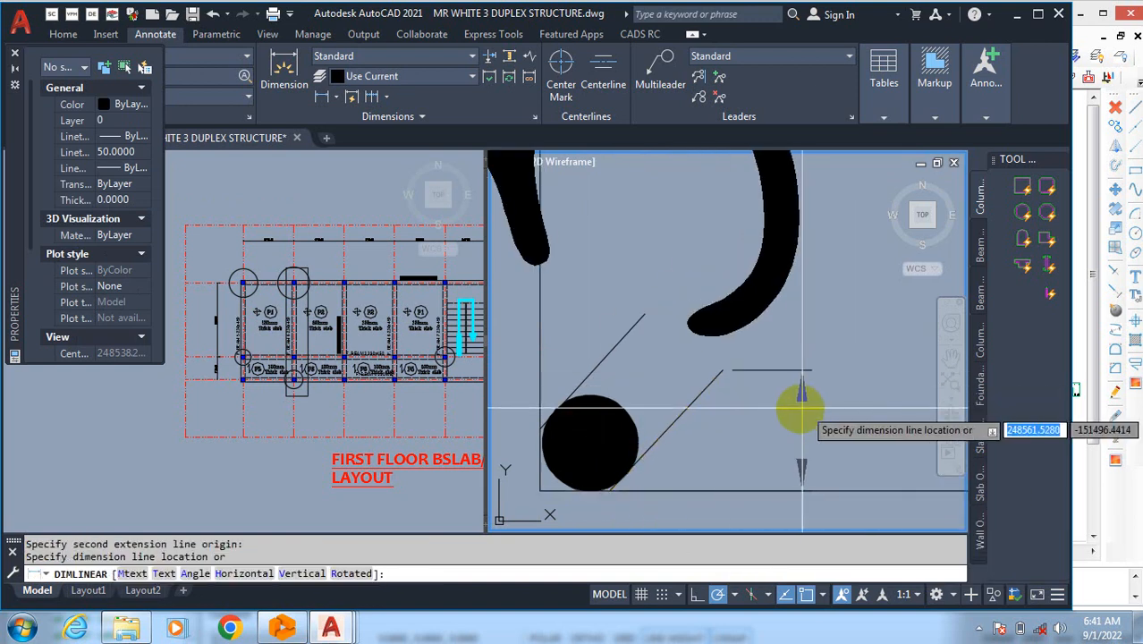
scroll(787, 407, down, 5)
key(Escape)
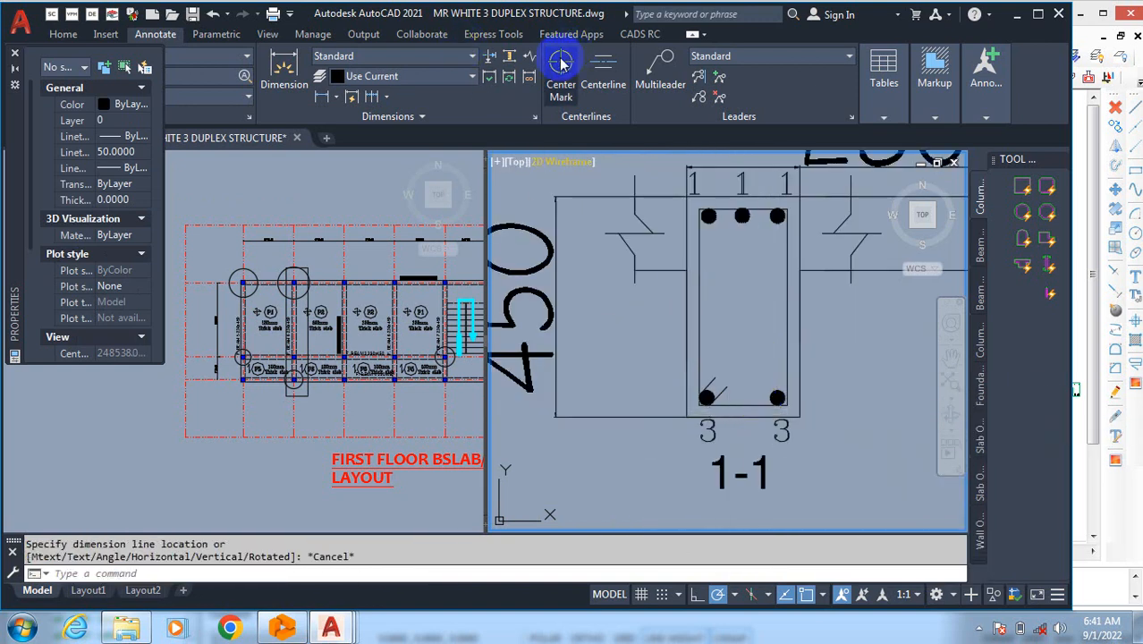
Step: Measure the lower hook line's length with an aligned dimension between its two ends, without placing the dimension
click(59, 34)
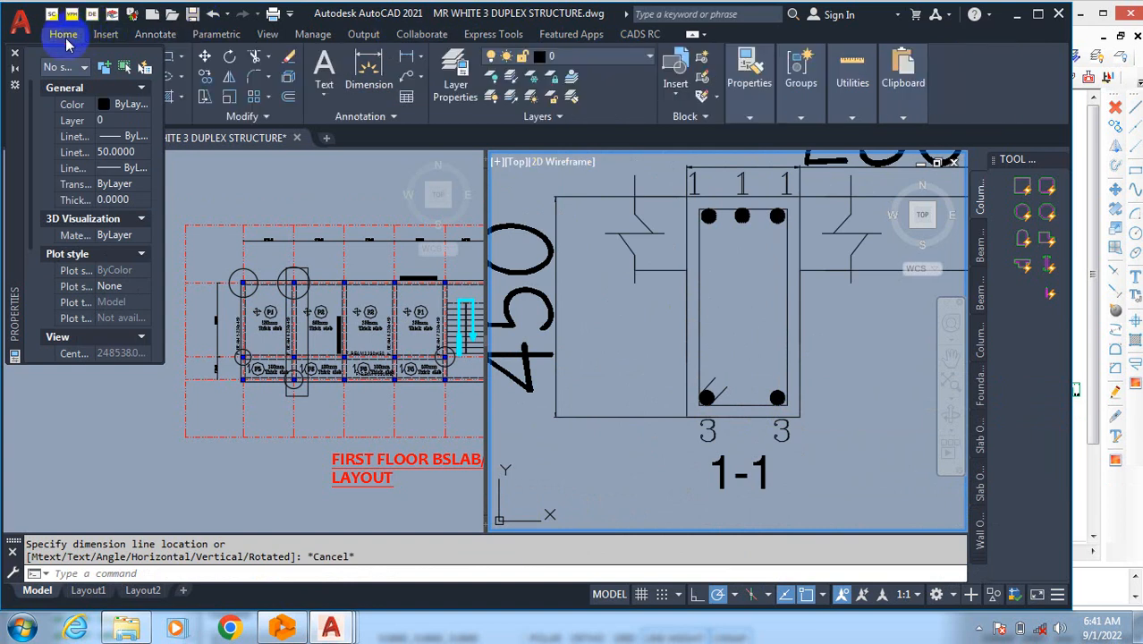
click(422, 59)
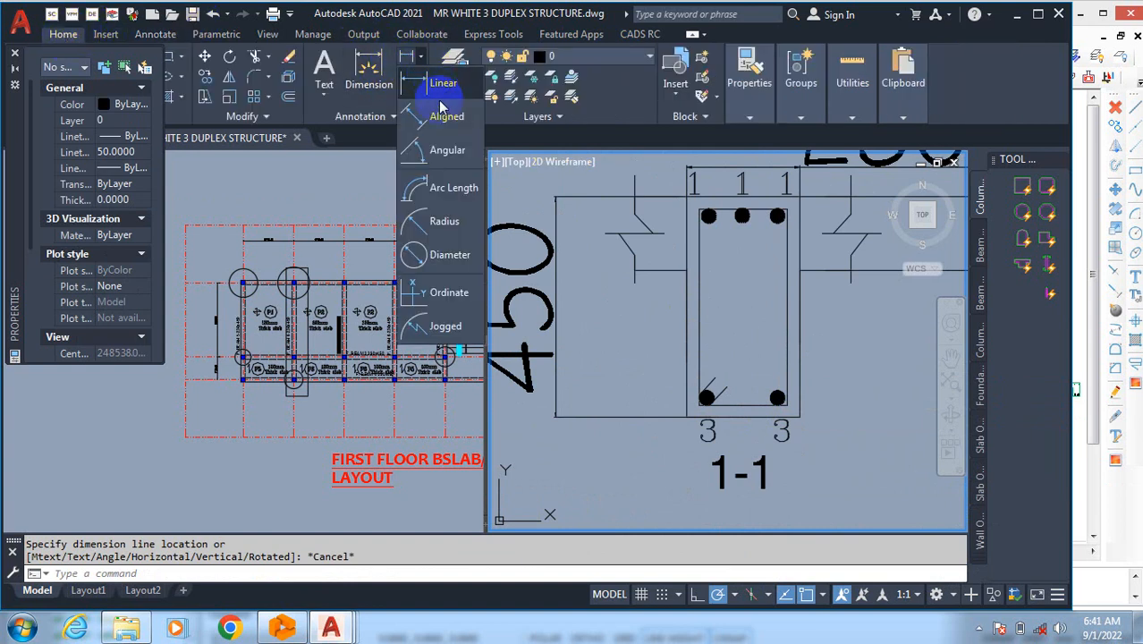
click(452, 202)
scroll(774, 356, up, 6)
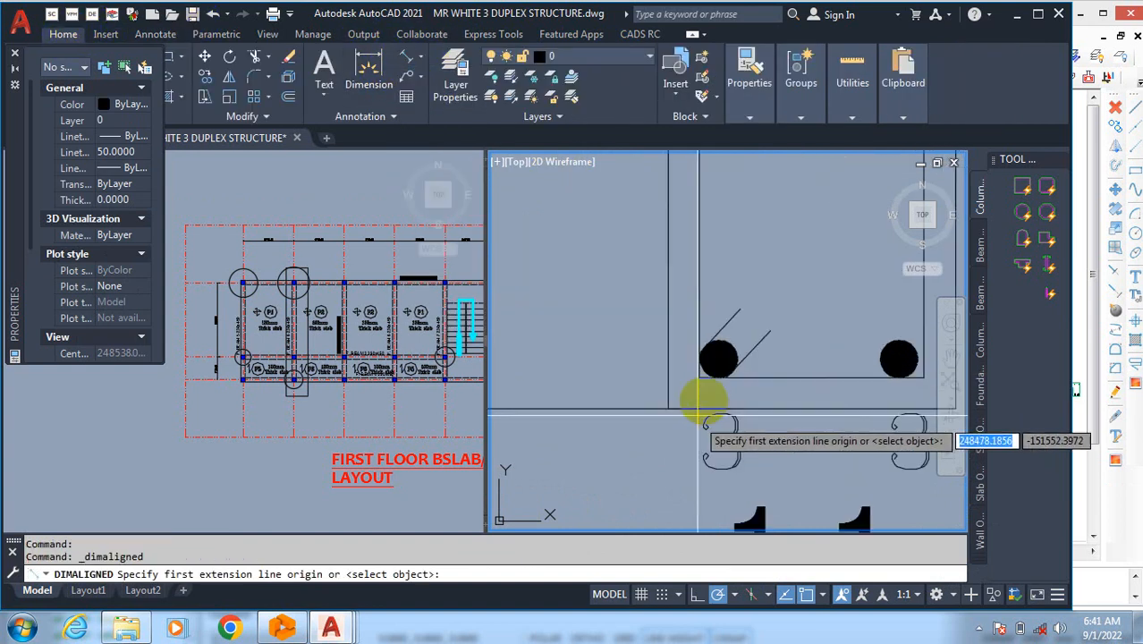
click(734, 360)
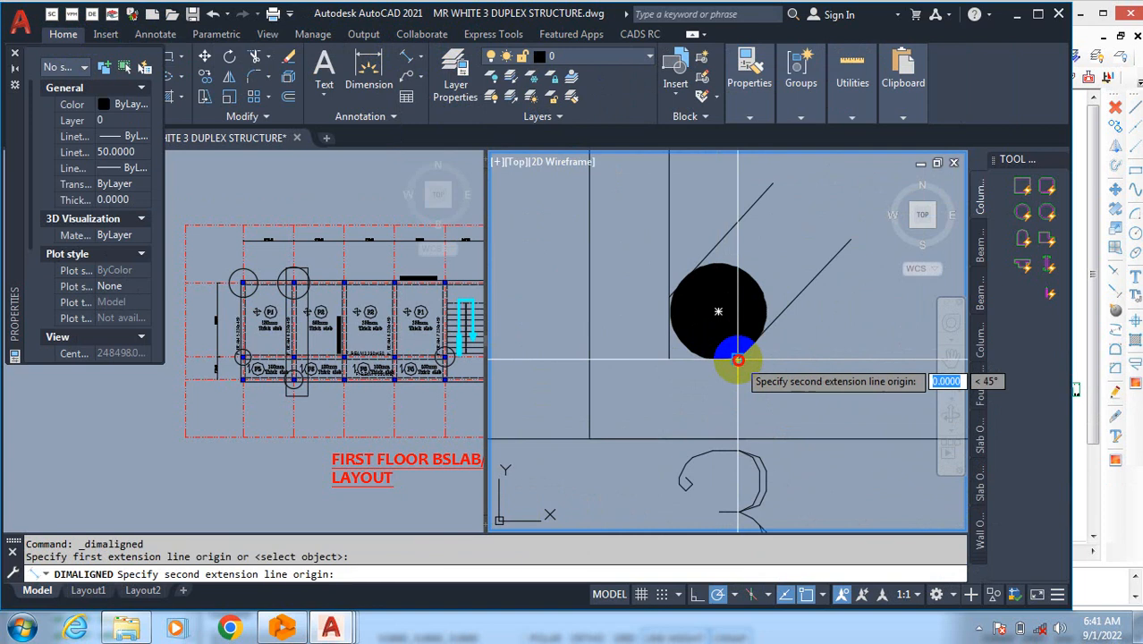
click(851, 235)
scroll(815, 309, down, 5)
key(Escape)
Step: Lengthen the lower hook line to about 75 mm by stretching its upper end along the line's direction
scroll(766, 269, up, 5)
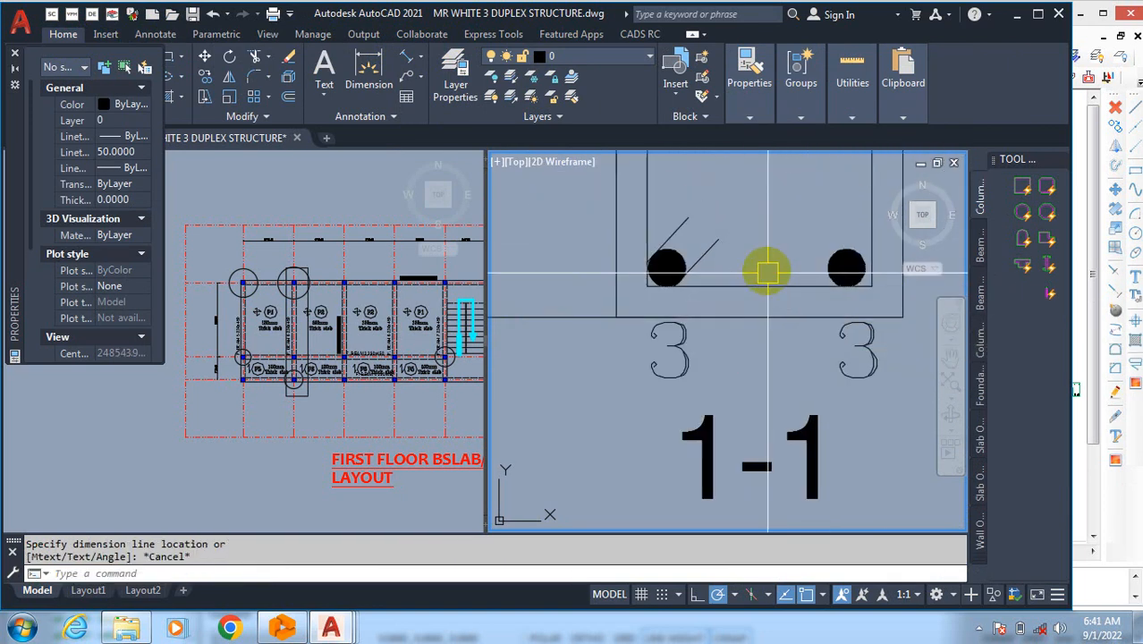
scroll(727, 275, up, 2)
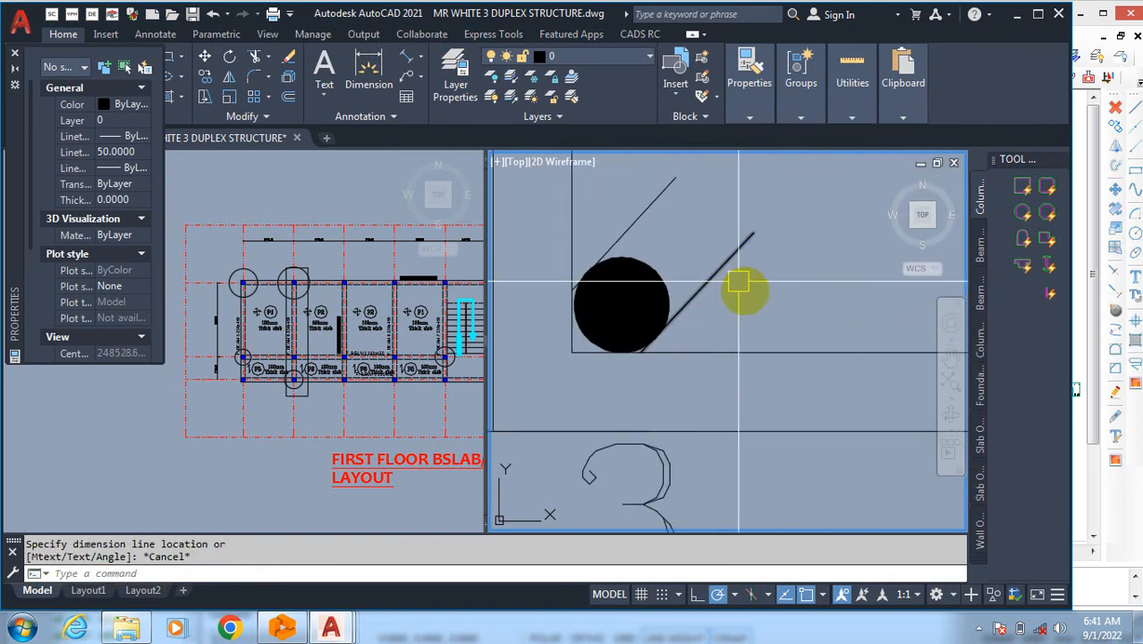
click(719, 285)
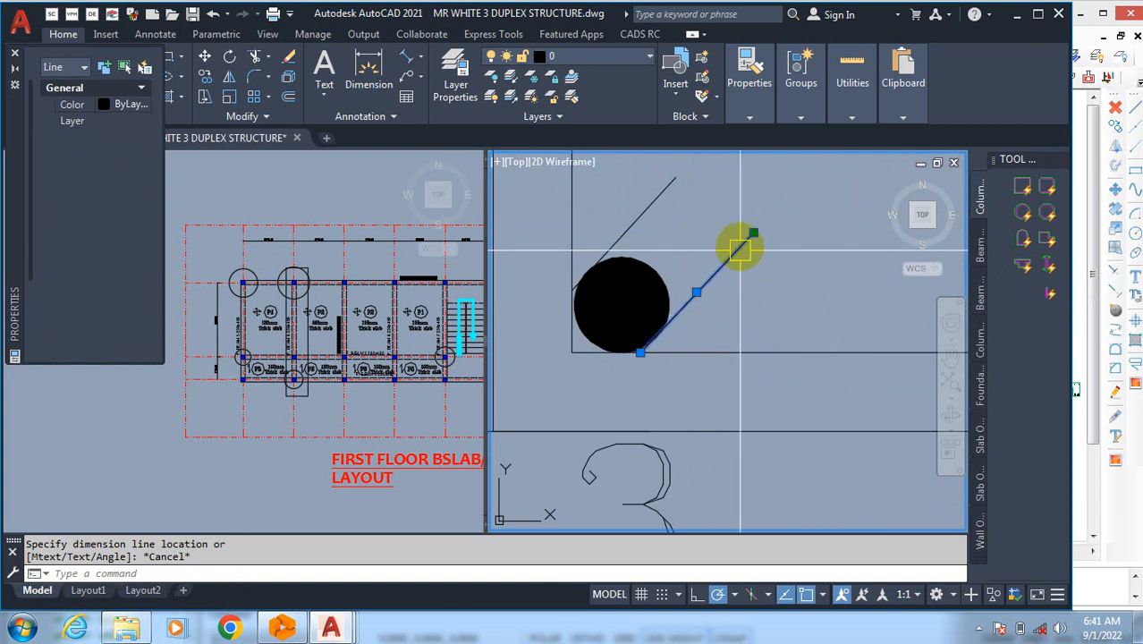
click(754, 235)
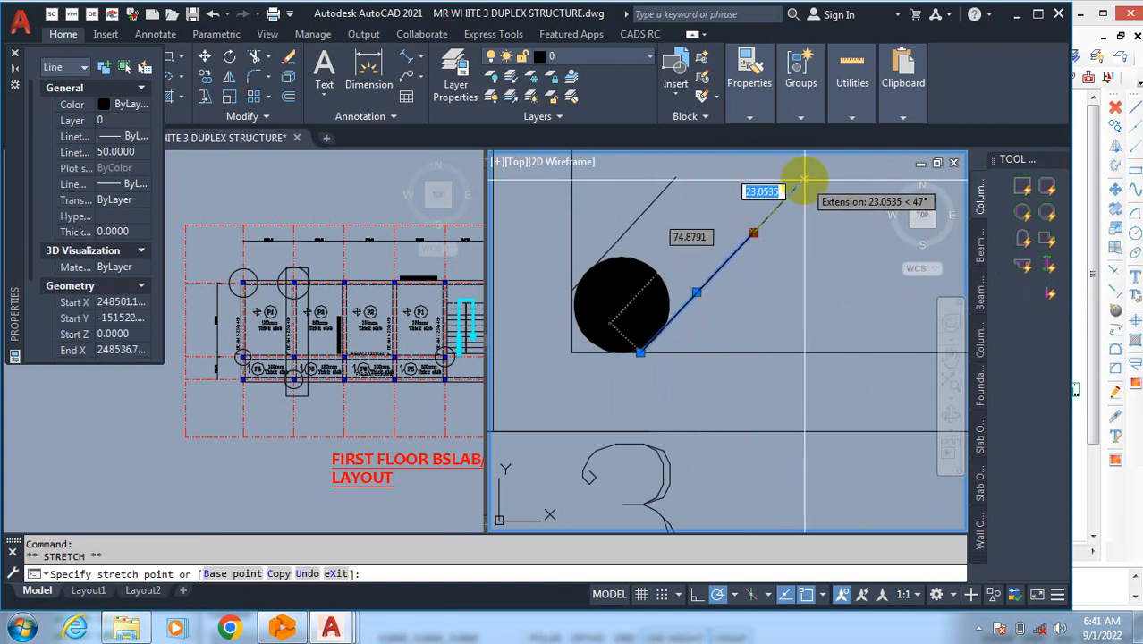
click(805, 219)
key(Escape)
scroll(780, 258, down, 2)
scroll(780, 258, up, 2)
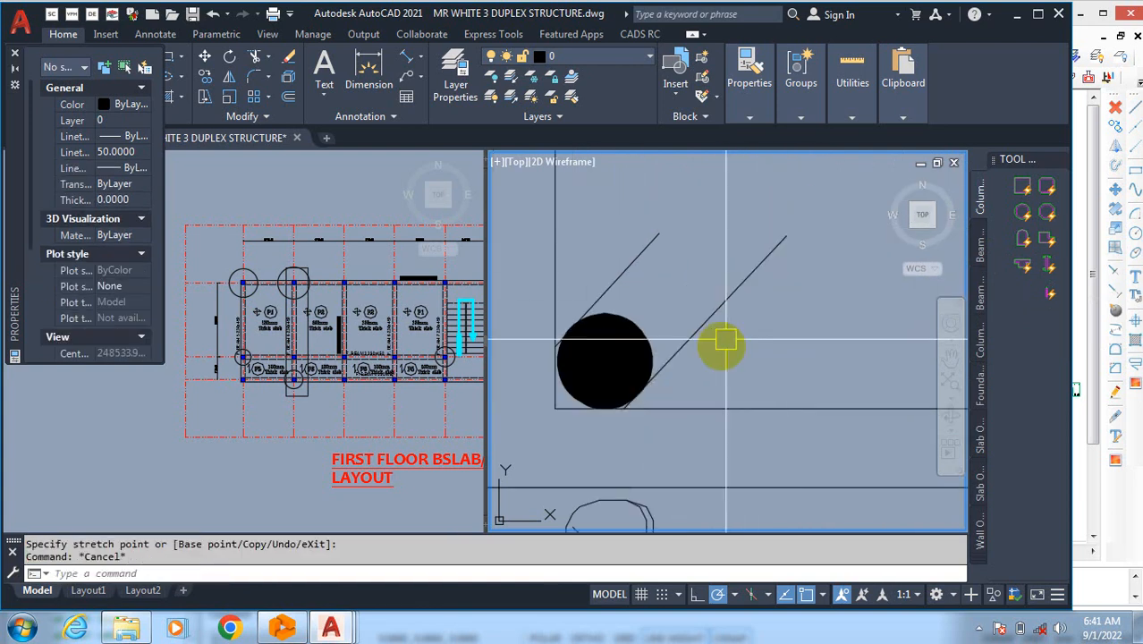
key(Escape)
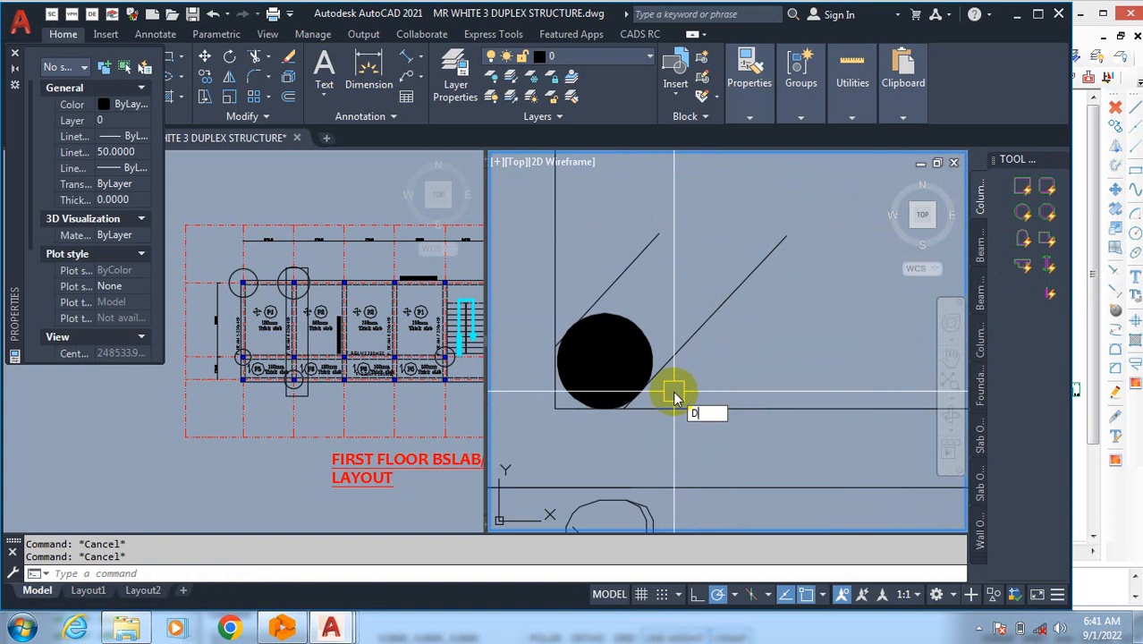
text(LI)
key(Return)
click(628, 403)
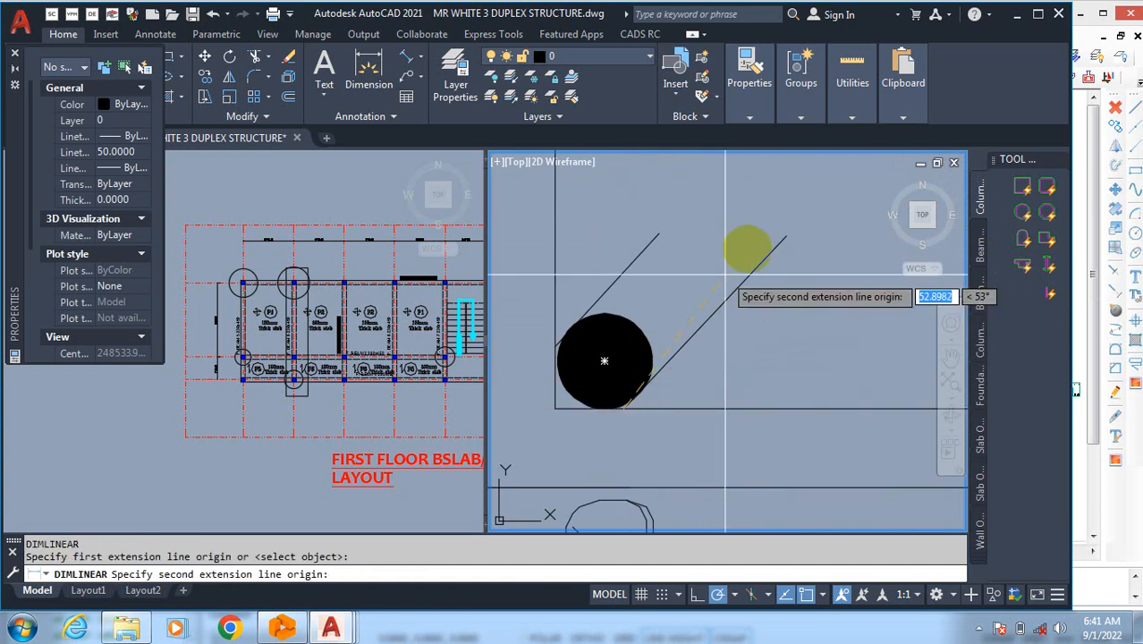
click(787, 238)
scroll(775, 313, down, 2)
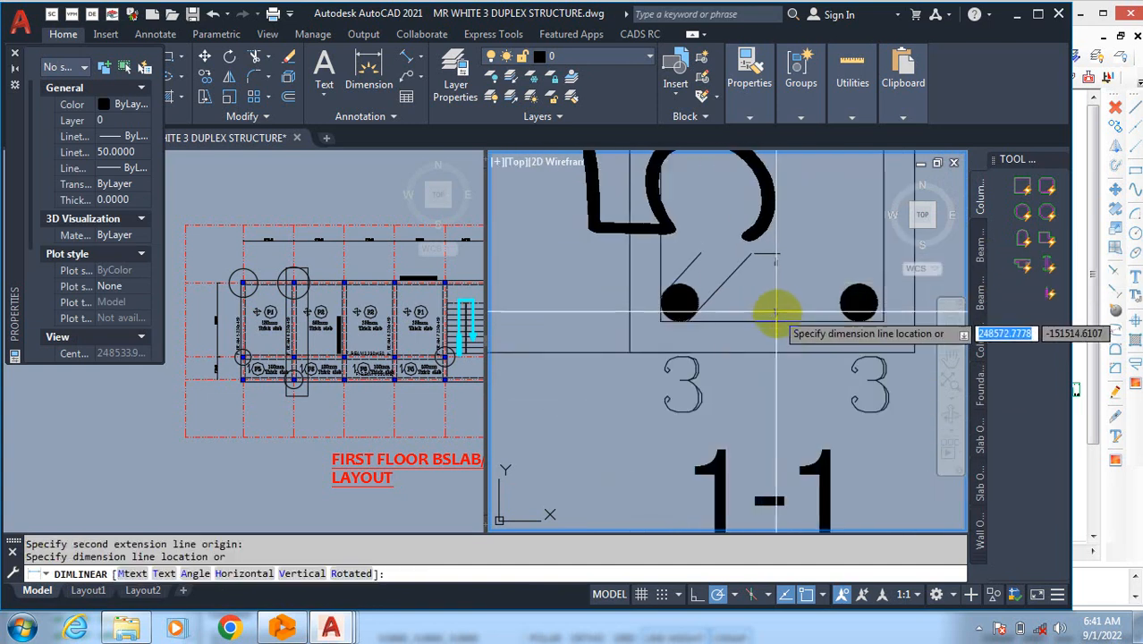
scroll(775, 313, down, 3)
key(Escape)
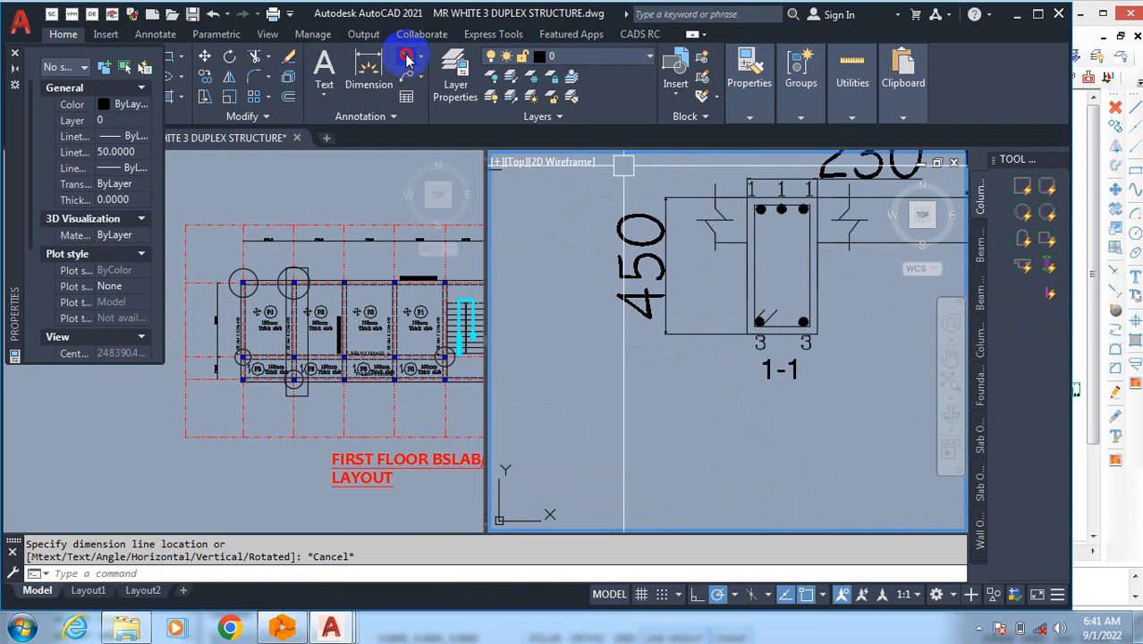
Step: Recheck the lengthened lower hook line with an aligned dimension from its upper end to its lower end, without placing it
click(407, 58)
scroll(740, 268, up, 4)
click(730, 230)
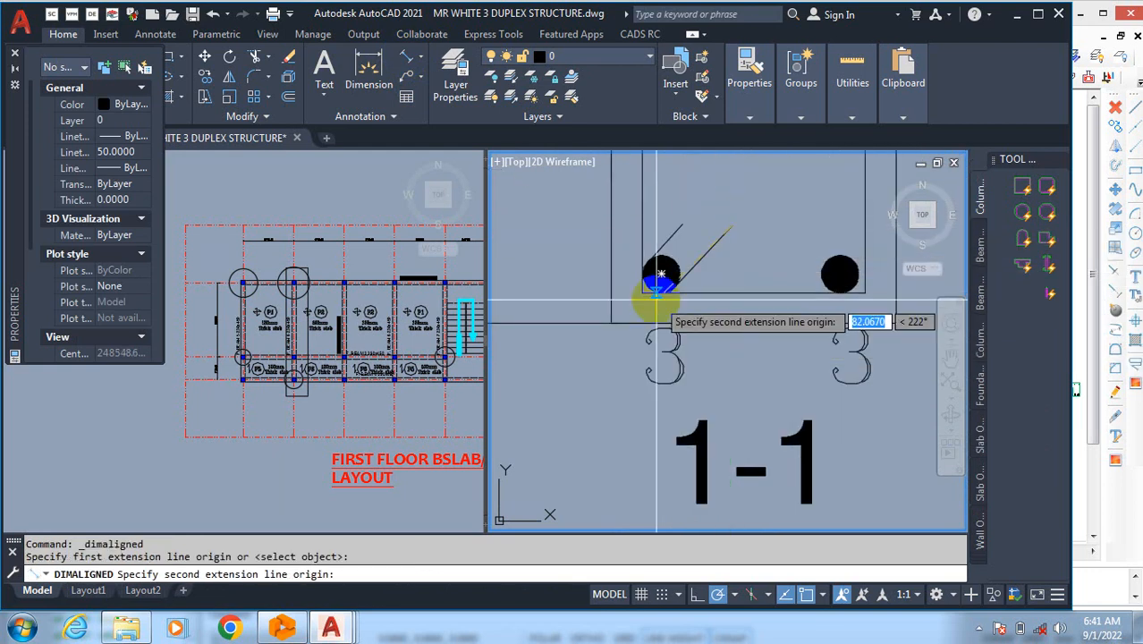
scroll(680, 305, up, 5)
click(701, 319)
scroll(765, 343, down, 5)
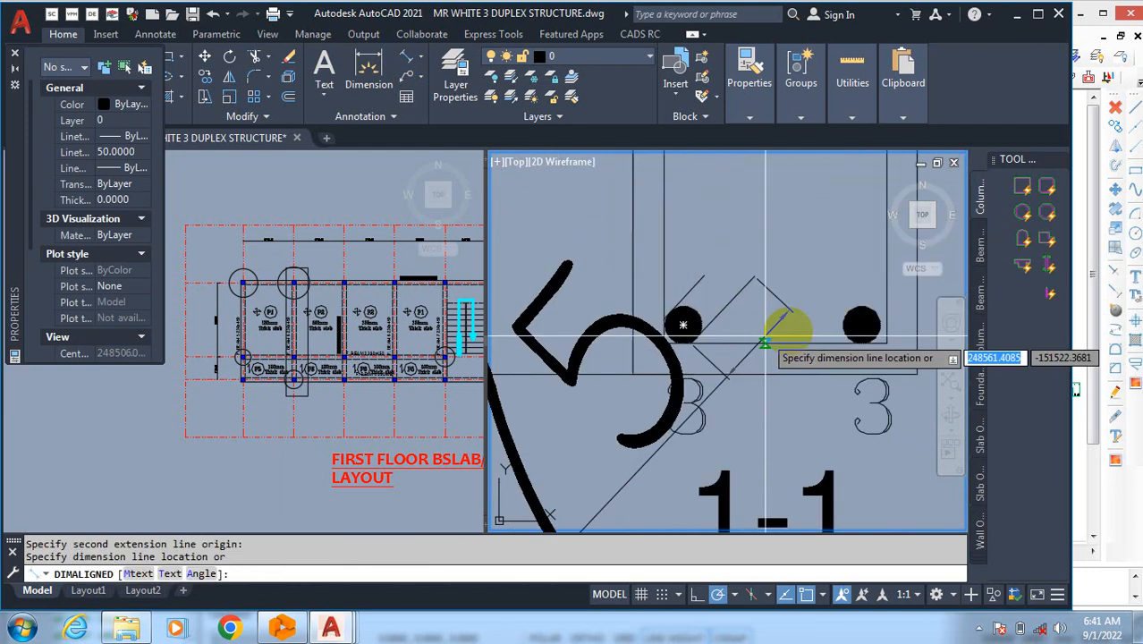
scroll(742, 268, down, 3)
scroll(748, 273, up, 3)
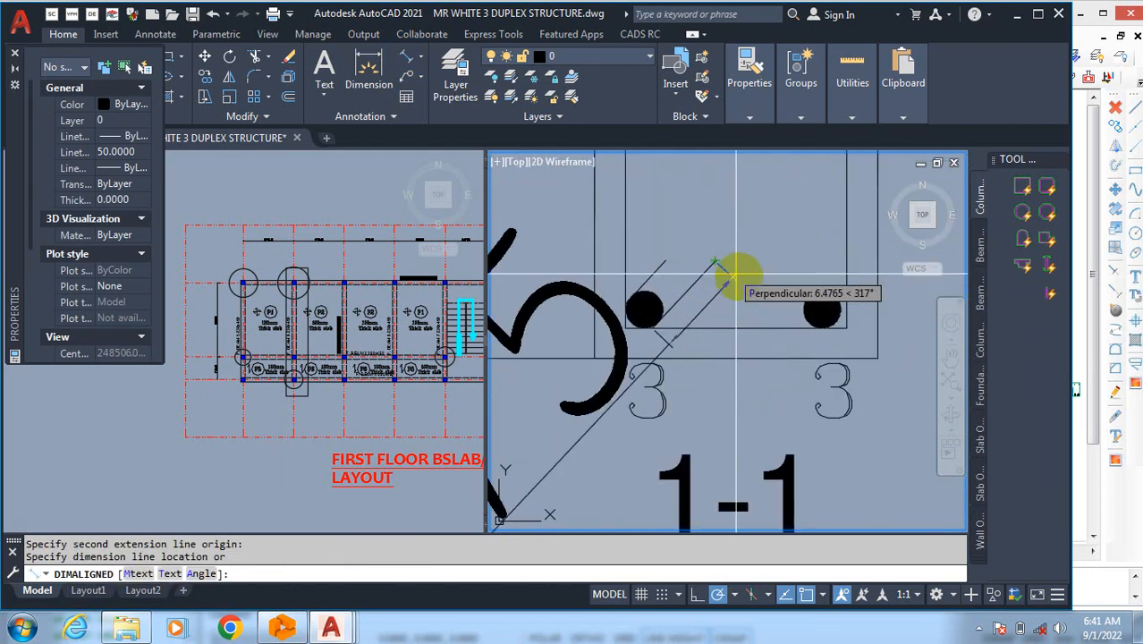
key(Escape)
scroll(787, 295, down, 9)
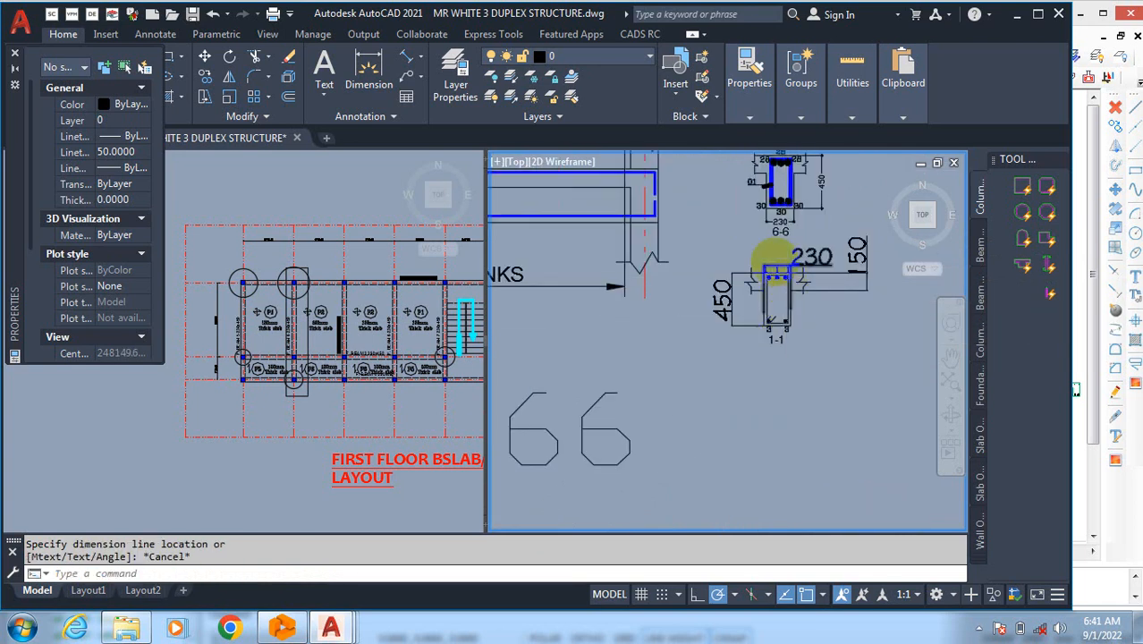
Step: Trace a thick polyline over section 1-1's link outline, from its bottom-right corner up the side and across to the top-left corner
scroll(777, 269, up, 7)
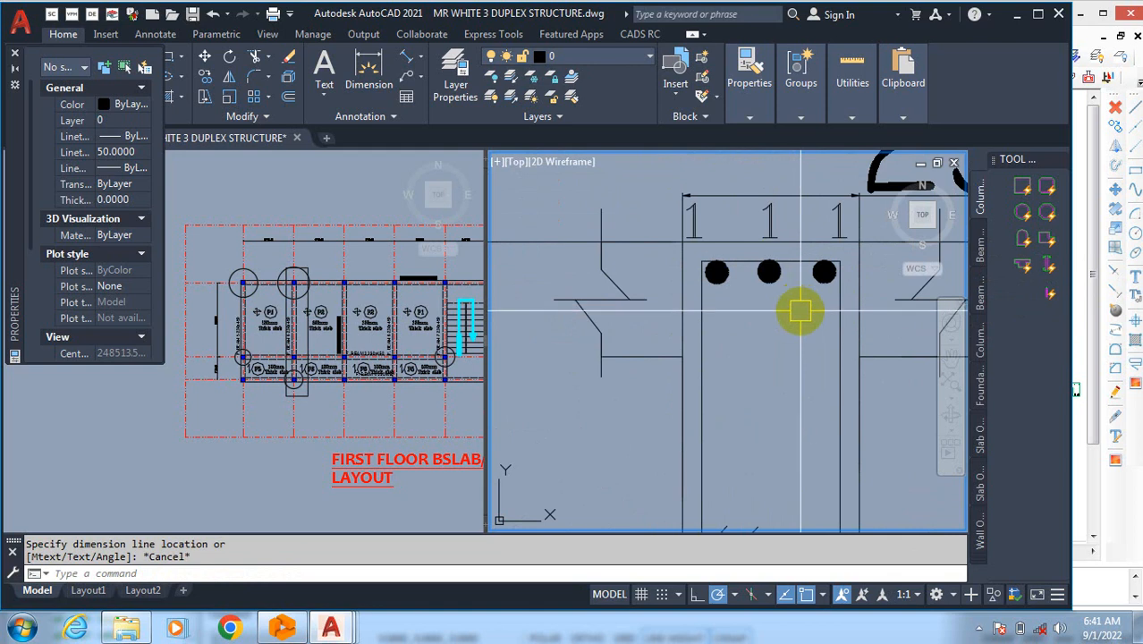
scroll(707, 294, down, 3)
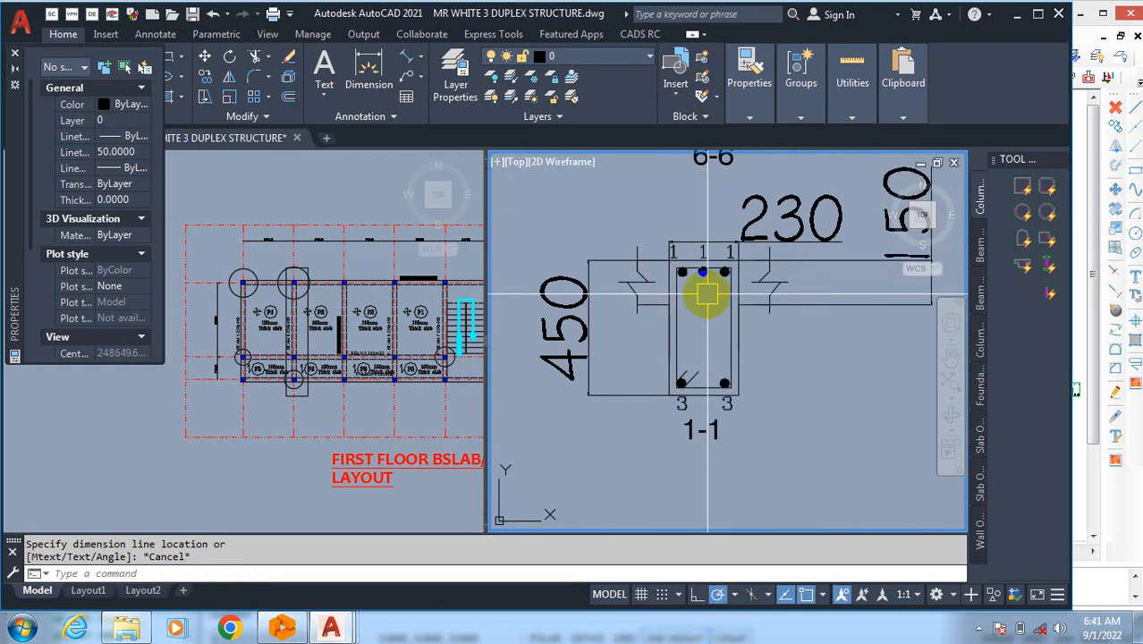
scroll(723, 377, up, 2)
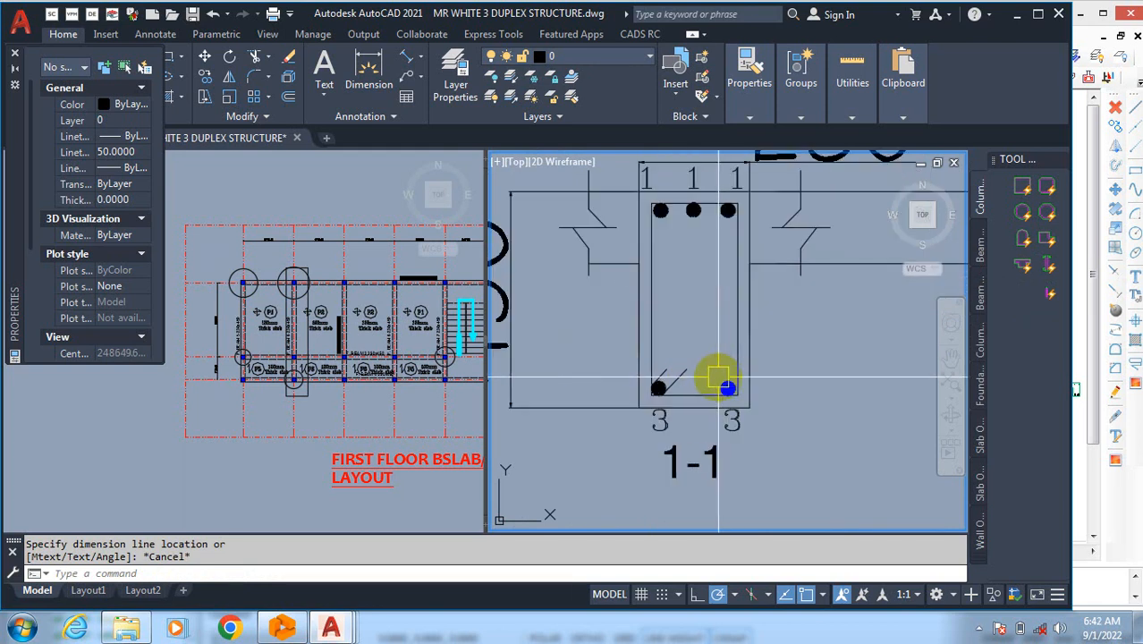
key(Return)
scroll(729, 408, up, 2)
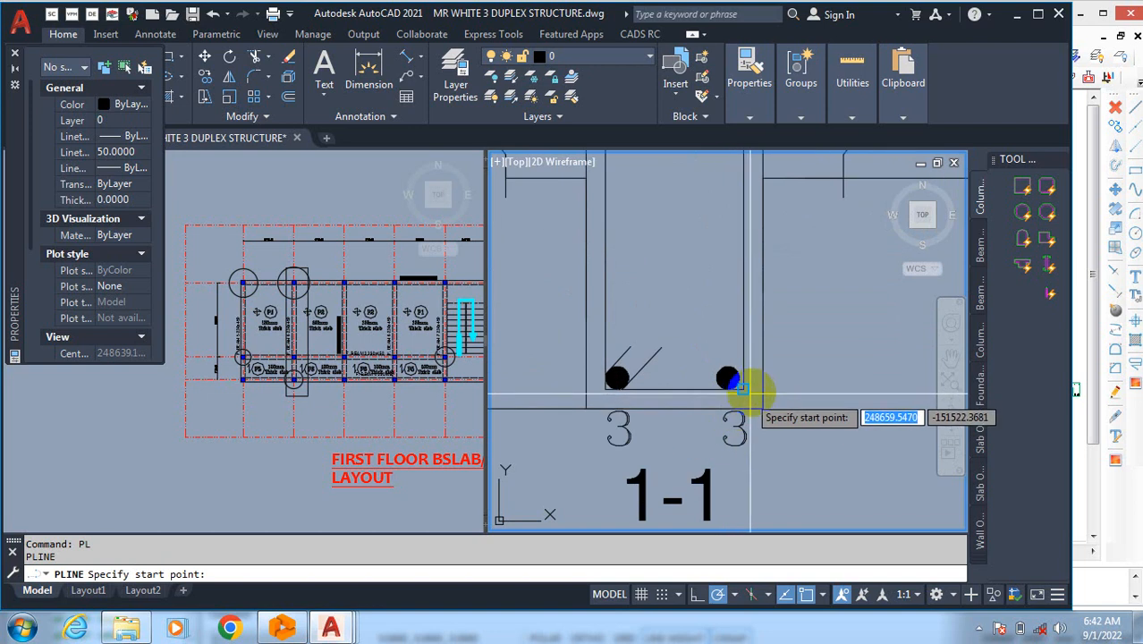
click(743, 388)
scroll(750, 417, down, 2)
scroll(737, 375, down, 2)
scroll(756, 355, up, 5)
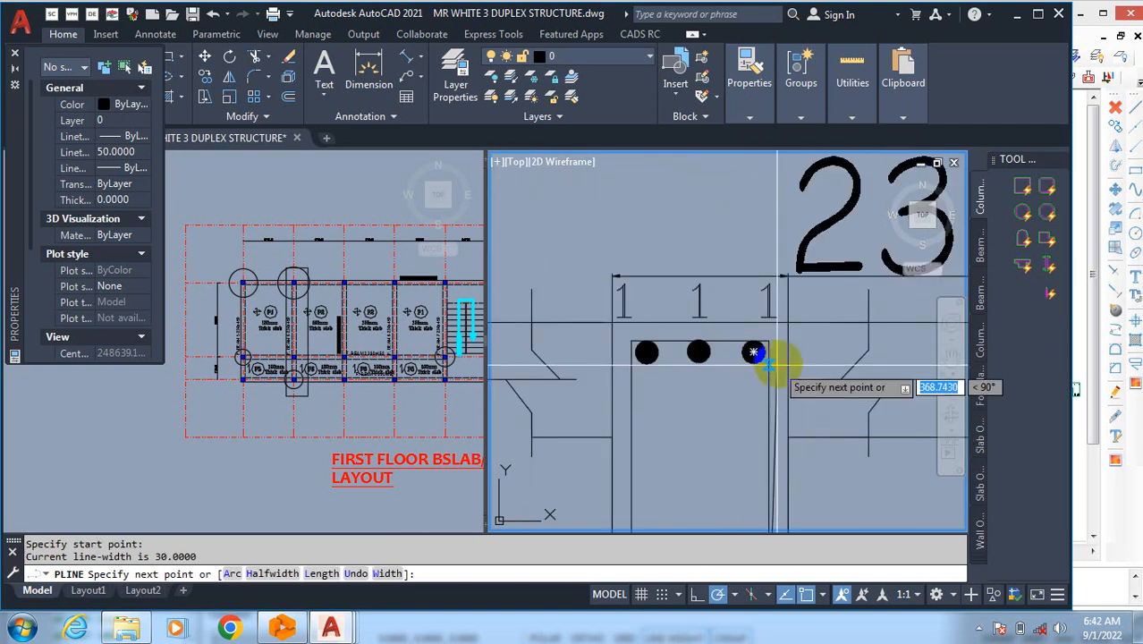
click(755, 307)
scroll(825, 336, down, 4)
scroll(677, 318, up, 4)
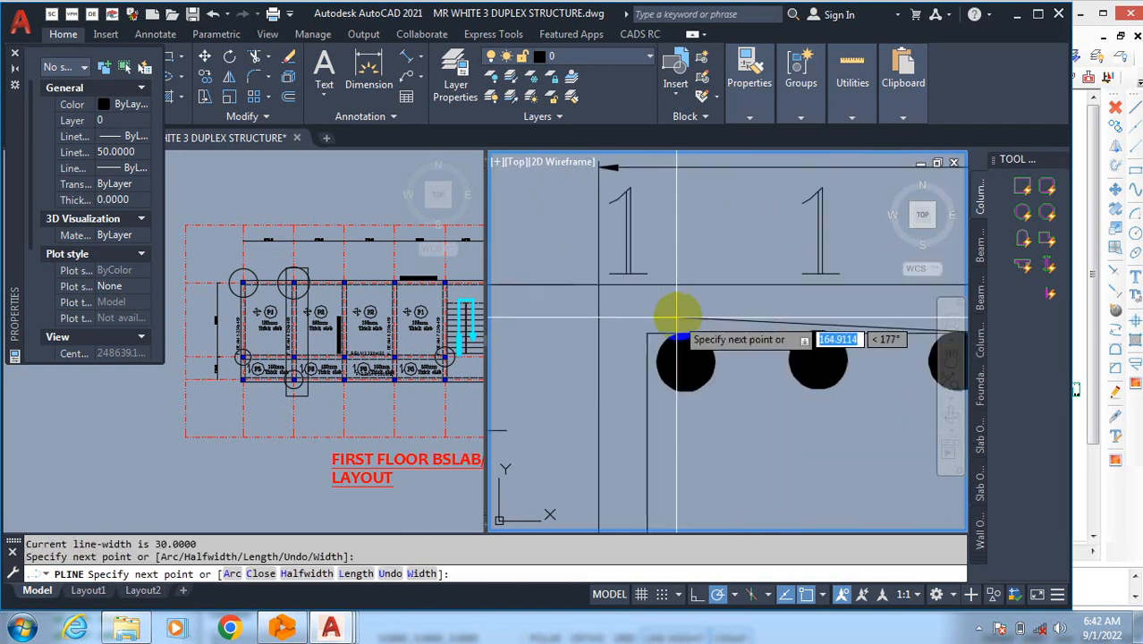
click(646, 333)
Step: Continue the thick polyline down the link's left side and along its base to the bottom-right corner, ending it there
scroll(661, 395, down, 3)
scroll(668, 357, up, 5)
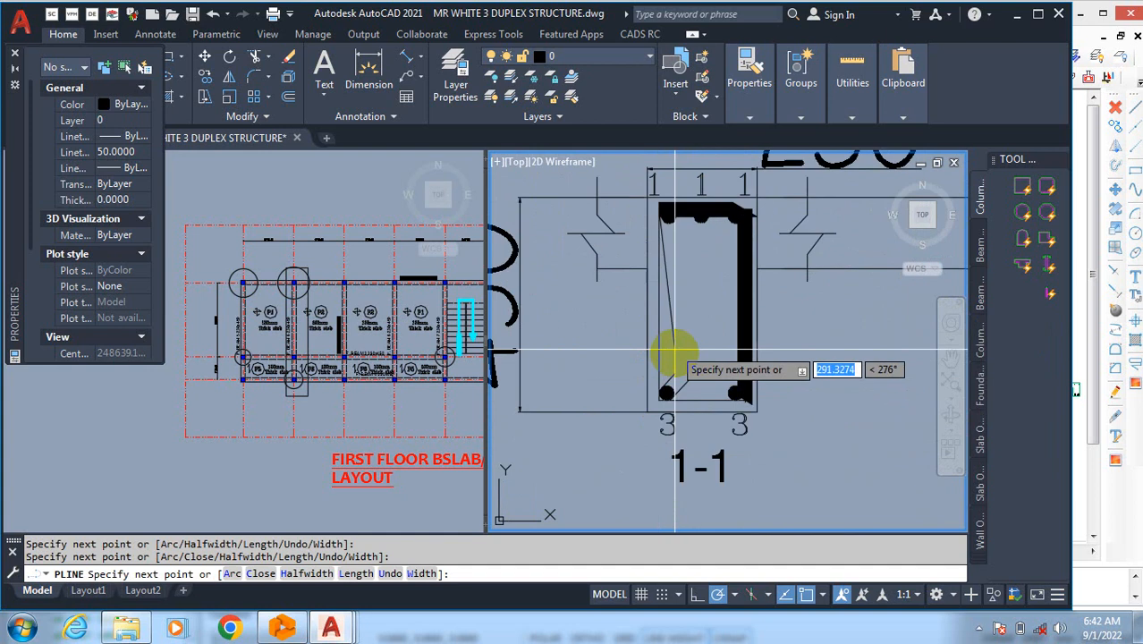
click(646, 426)
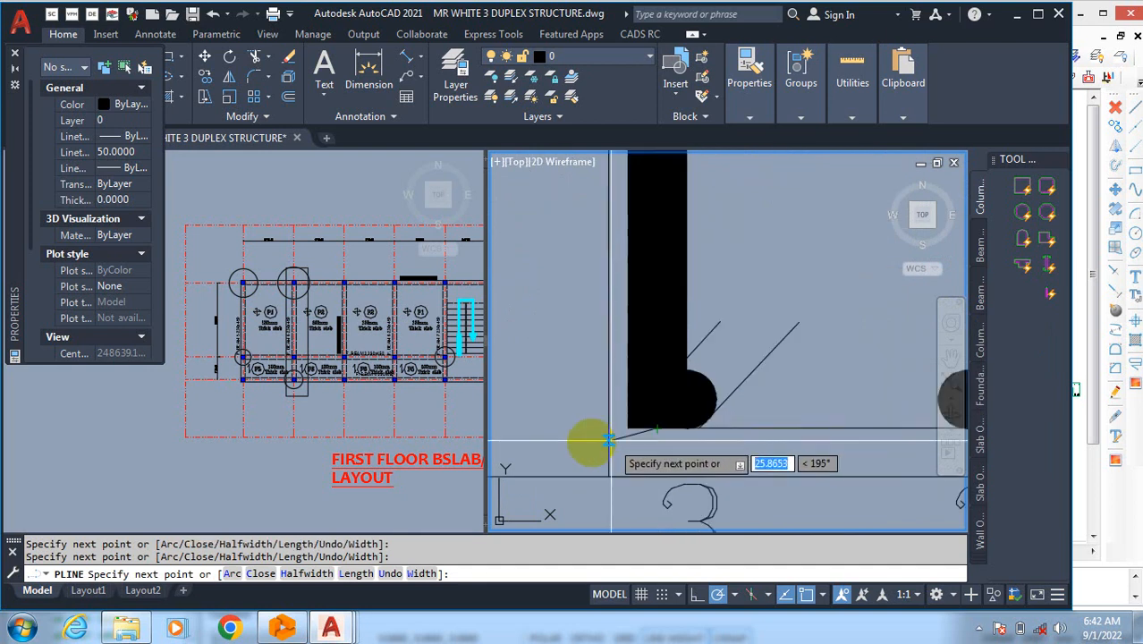
scroll(740, 465, down, 3)
click(750, 438)
scroll(755, 447, down, 4)
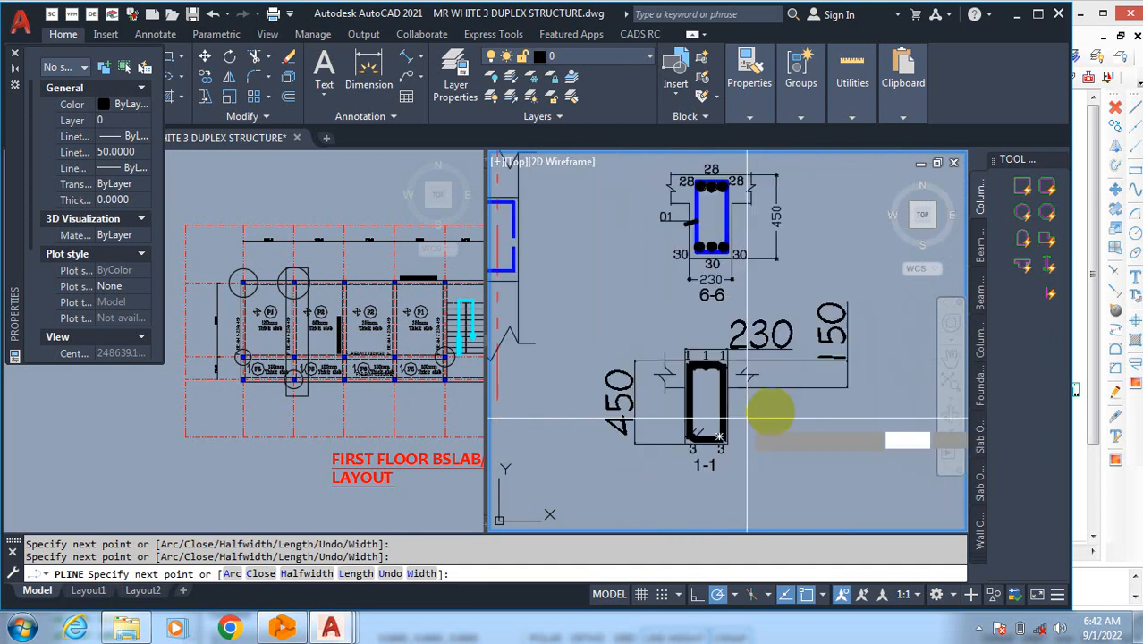
key(Escape)
Step: Match the thick link outline of section 1-1 to the properties of the blue link in section 6-6
text(MA)
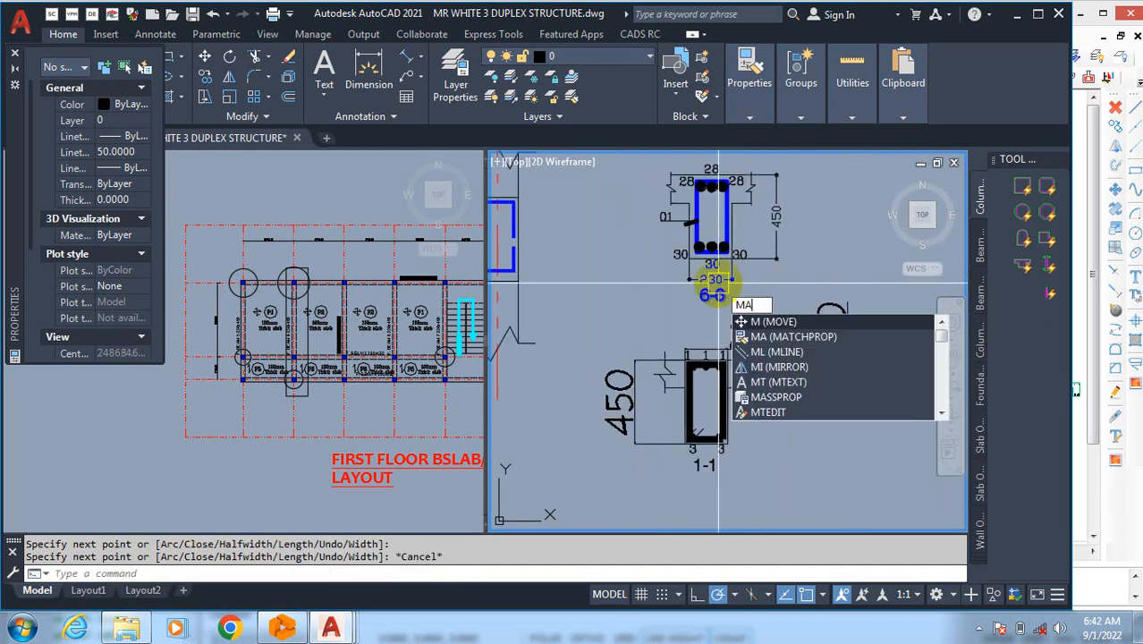
key(Return)
scroll(720, 268, up, 5)
click(729, 204)
scroll(724, 197, down, 2)
scroll(705, 441, up, 6)
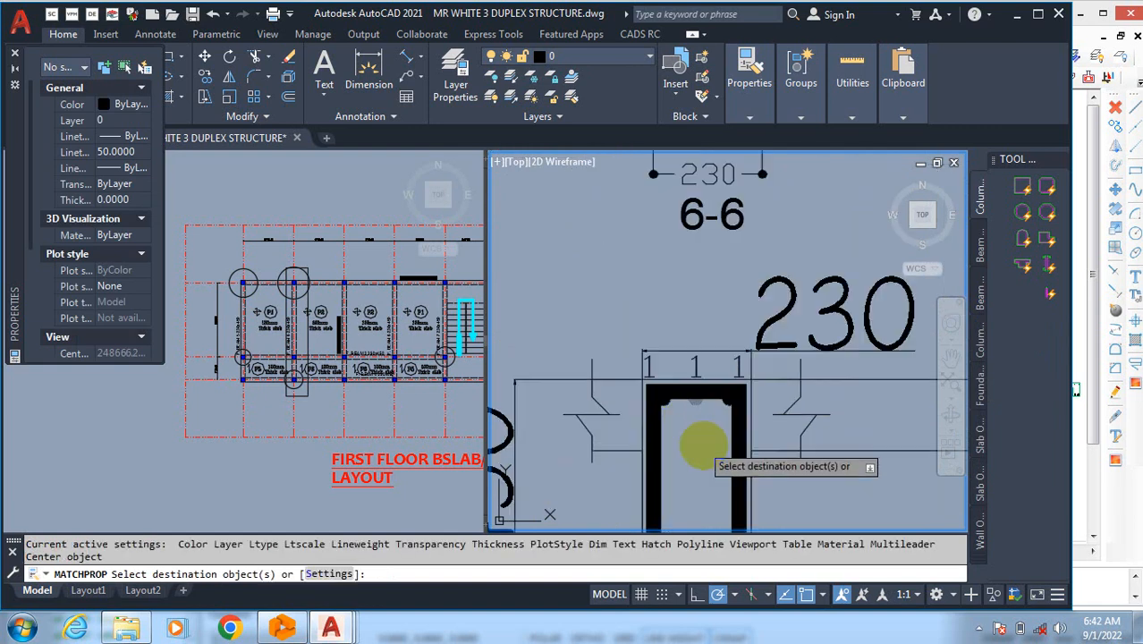
click(772, 428)
scroll(758, 393, down, 6)
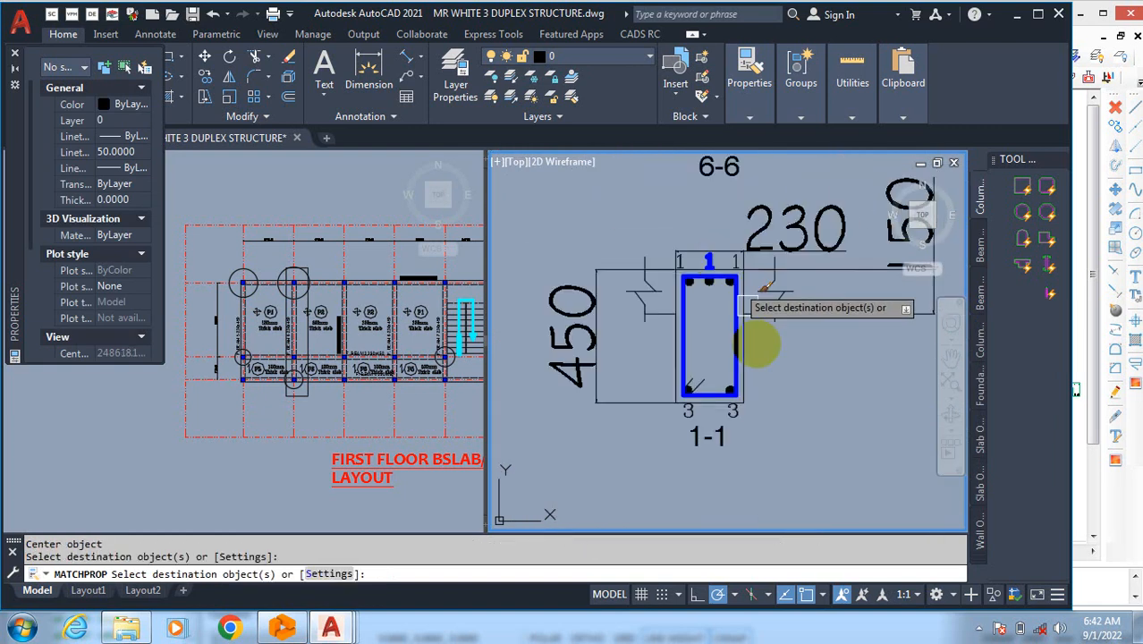
Step: Apply the same matched link properties to both hook lines at the bottom-left bar of section 1-1
scroll(715, 394, up, 4)
scroll(680, 394, down, 3)
scroll(682, 401, up, 4)
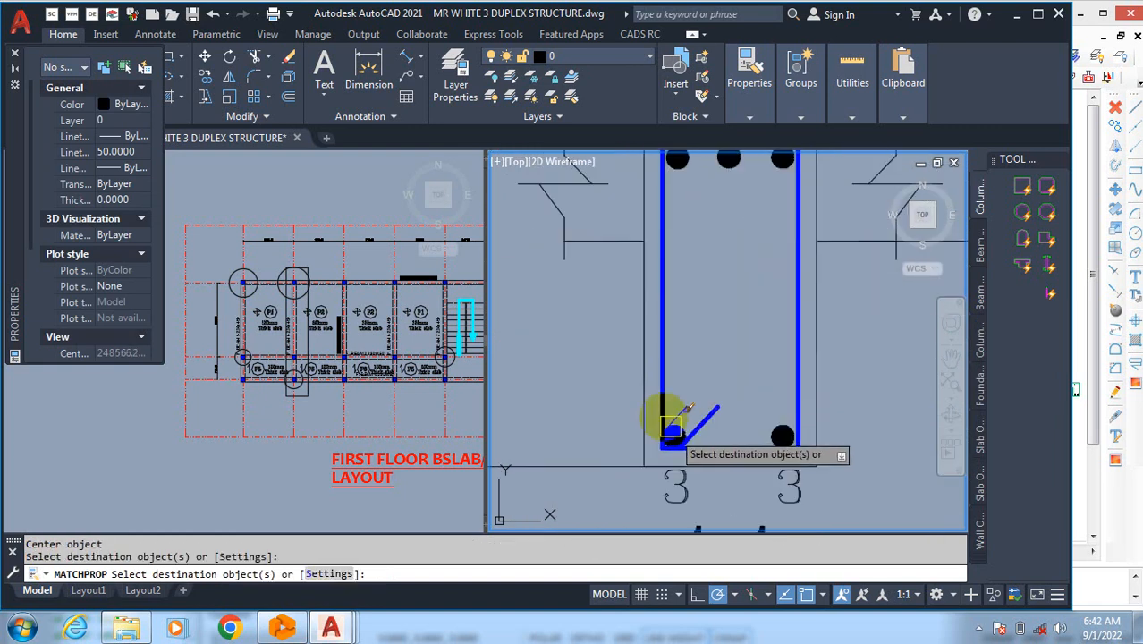
scroll(670, 422, down, 4)
scroll(685, 431, up, 6)
click(704, 371)
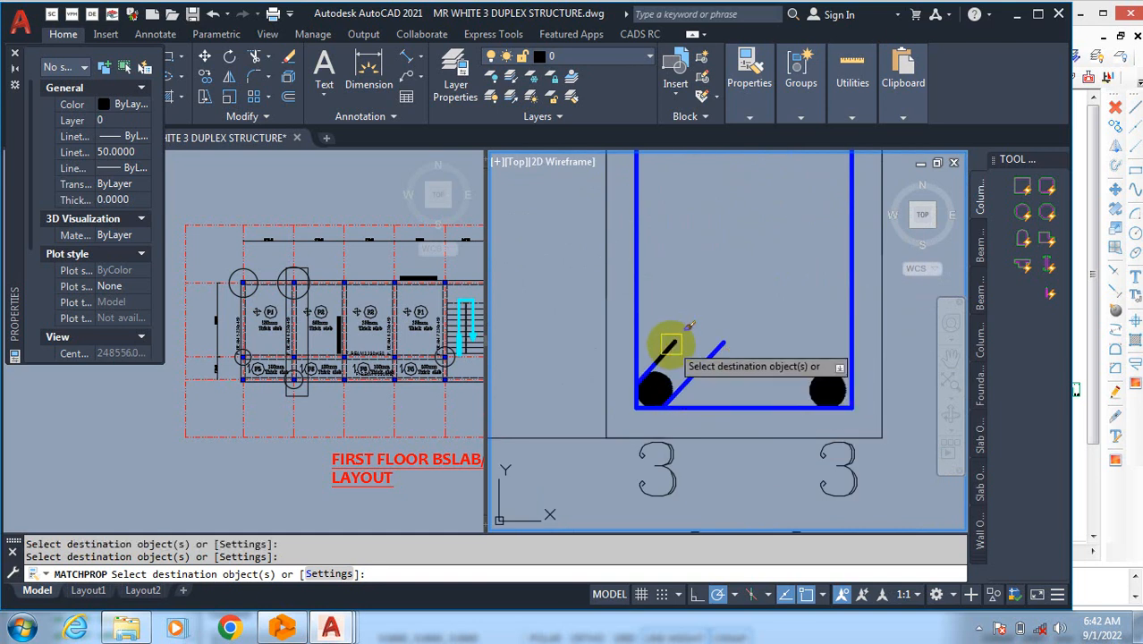
scroll(662, 404, down, 5)
key(Escape)
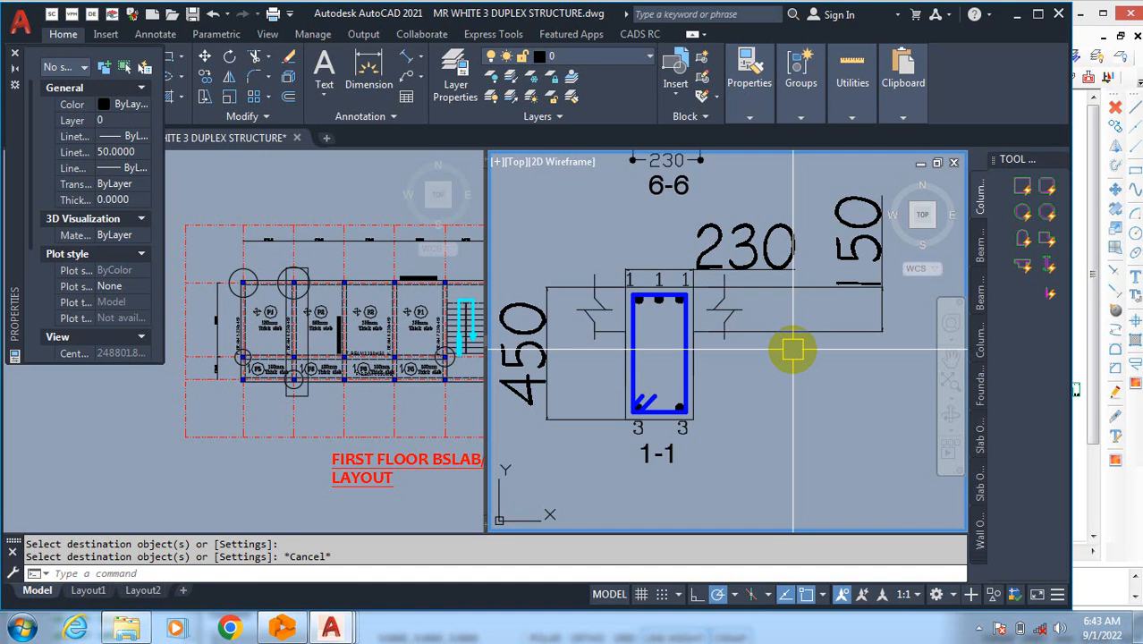
Step: Erase the whole section 6-6 above section 1-1, including its dimensions, bar labels and title
scroll(675, 340, down, 5)
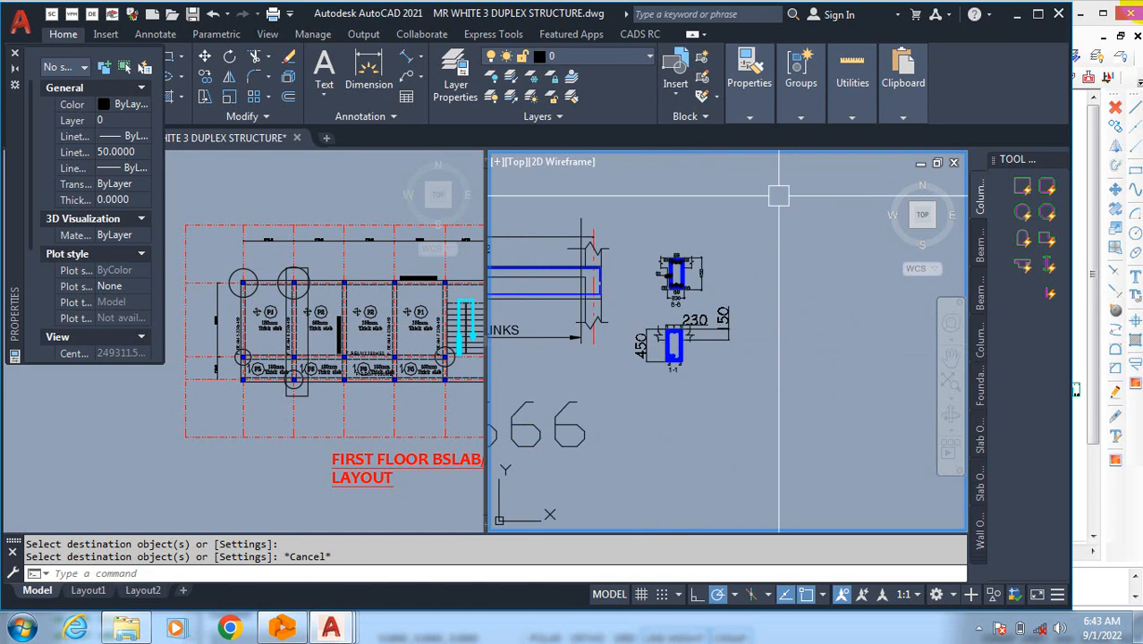
scroll(671, 290, up, 5)
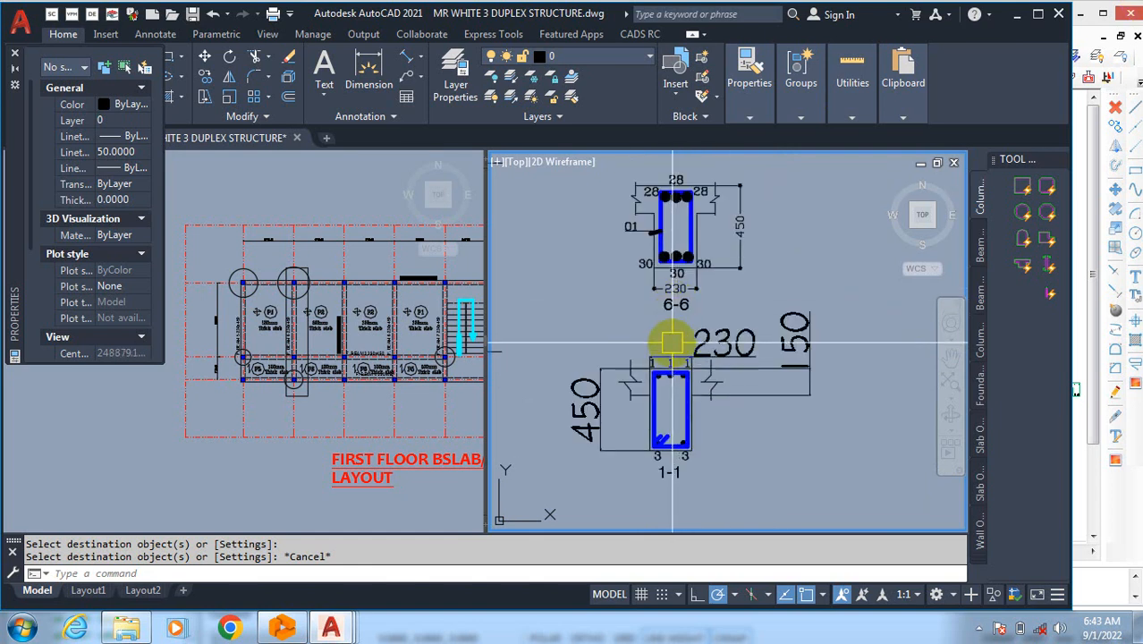
scroll(854, 362, down, 4)
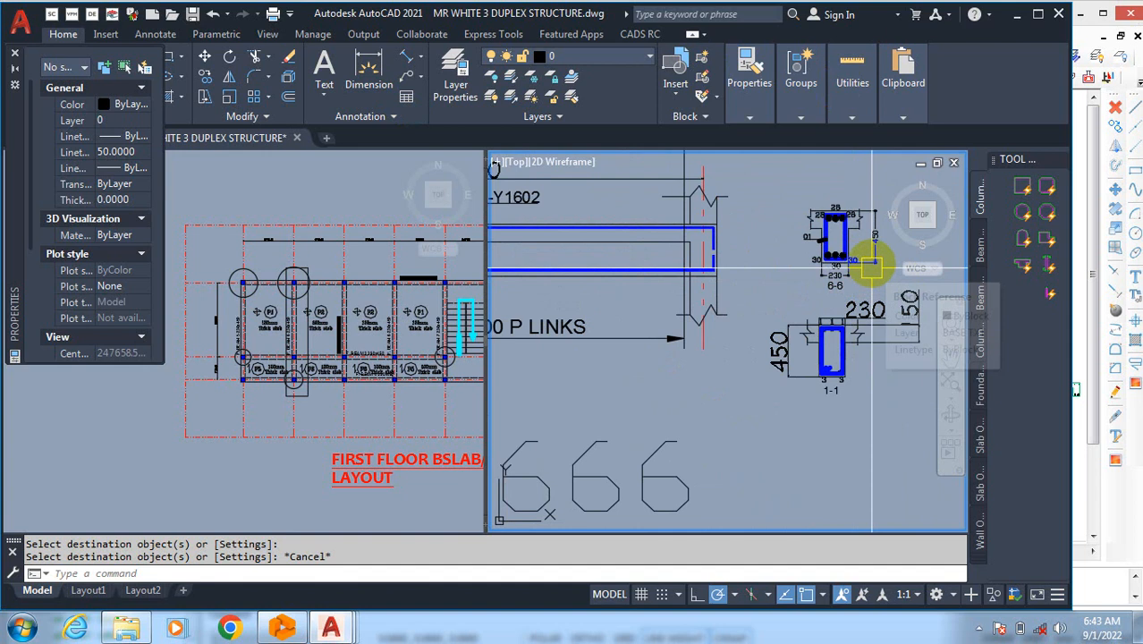
text(e)
key(Return)
scroll(872, 260, up, 2)
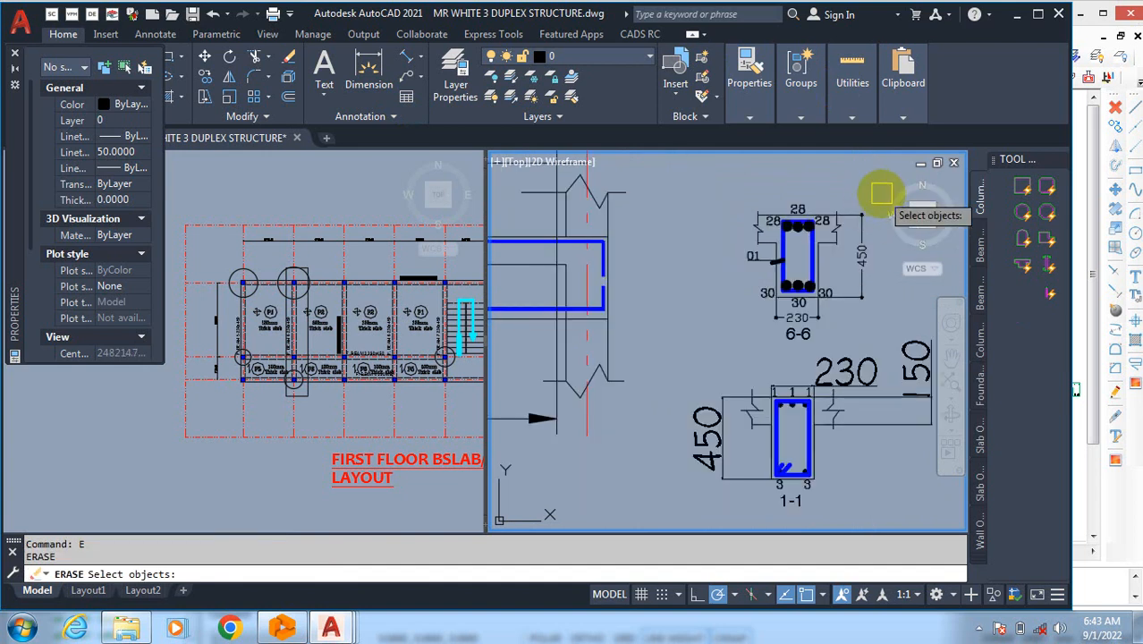
click(950, 190)
click(726, 335)
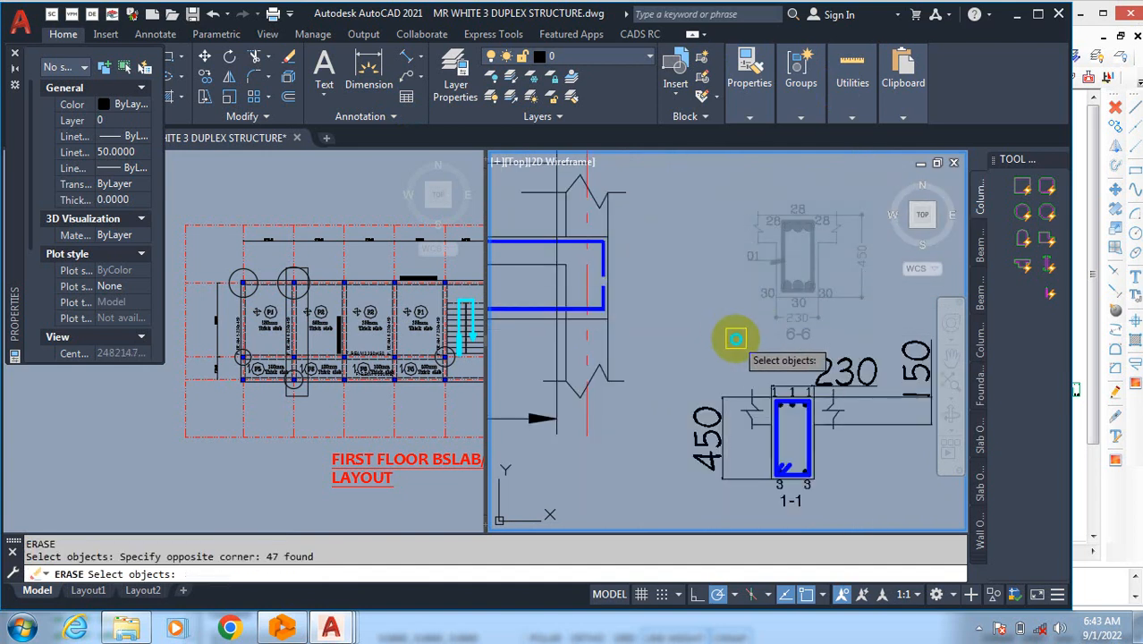
key(Return)
Step: Move the complete section 1-1 with its dimensions and title straight up, roughly level with the two-span beam elevation
scroll(722, 286, down, 2)
text(m)
key(Return)
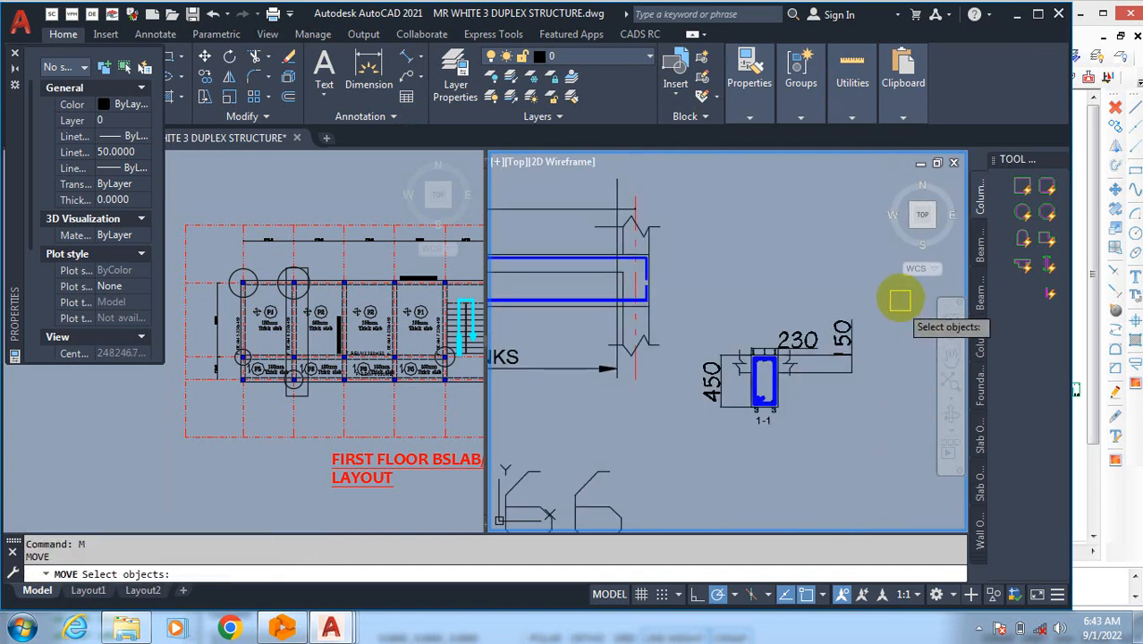
click(894, 224)
click(707, 441)
key(Return)
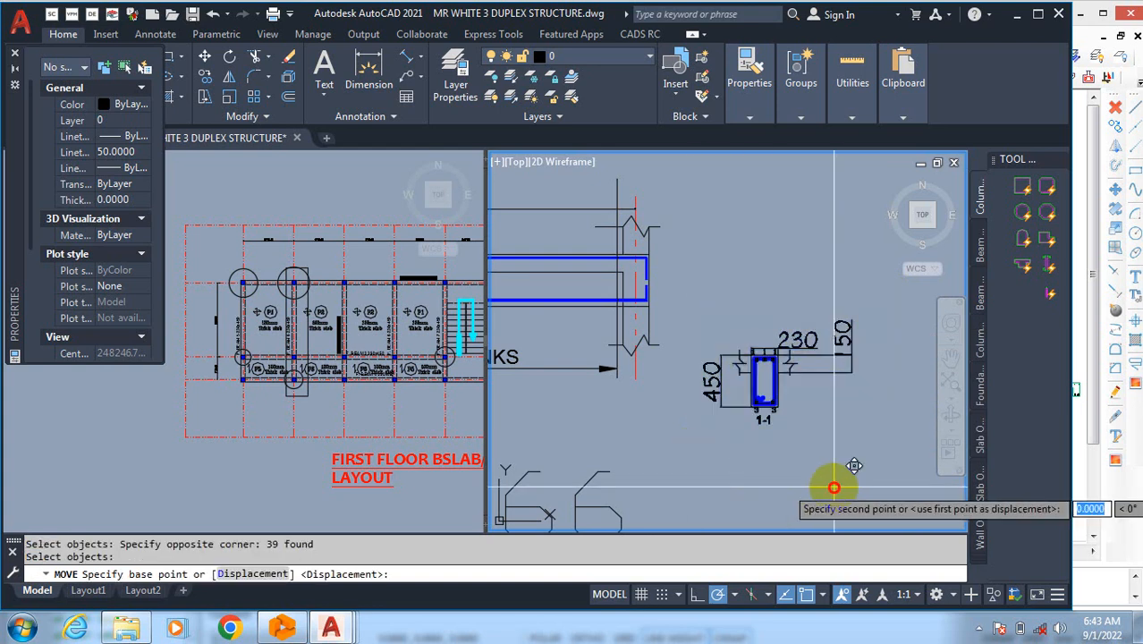
click(768, 506)
click(767, 429)
Step: Review the two-span beam elevation, checking its bar labels, link callouts, section marks and the position of section 1-1
scroll(779, 400, down, 1)
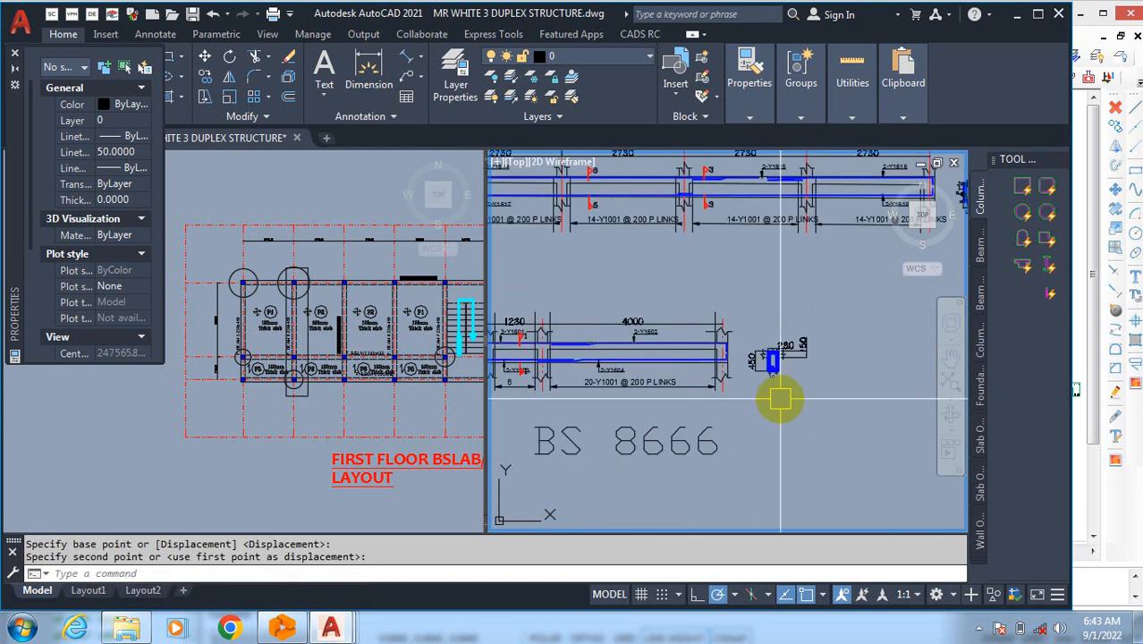
scroll(787, 367, down, 3)
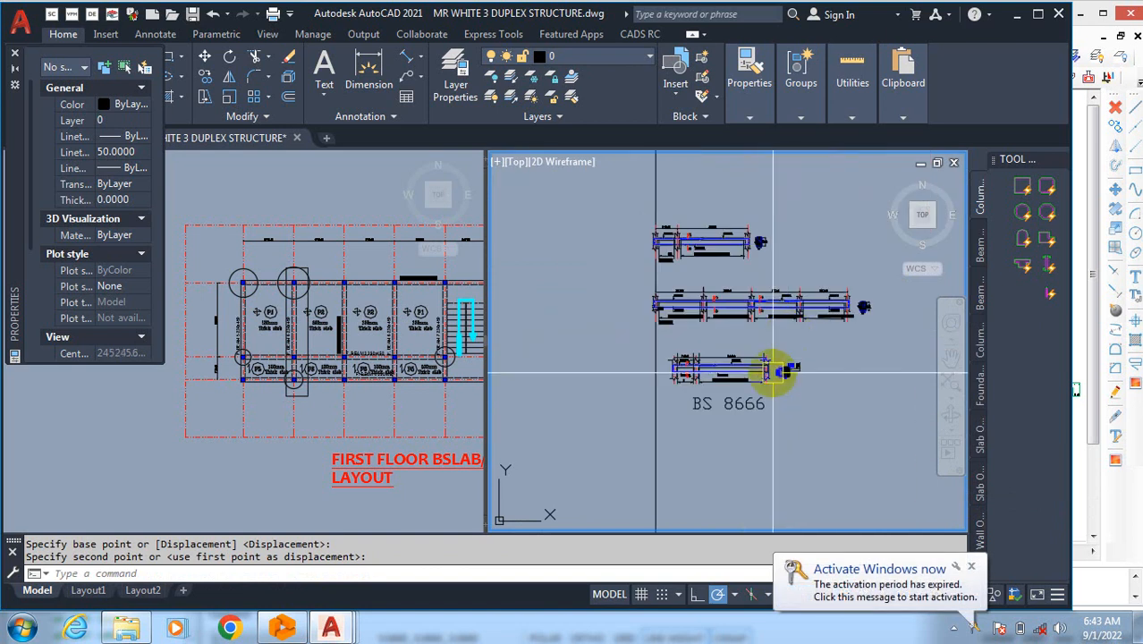
scroll(779, 368, up, 6)
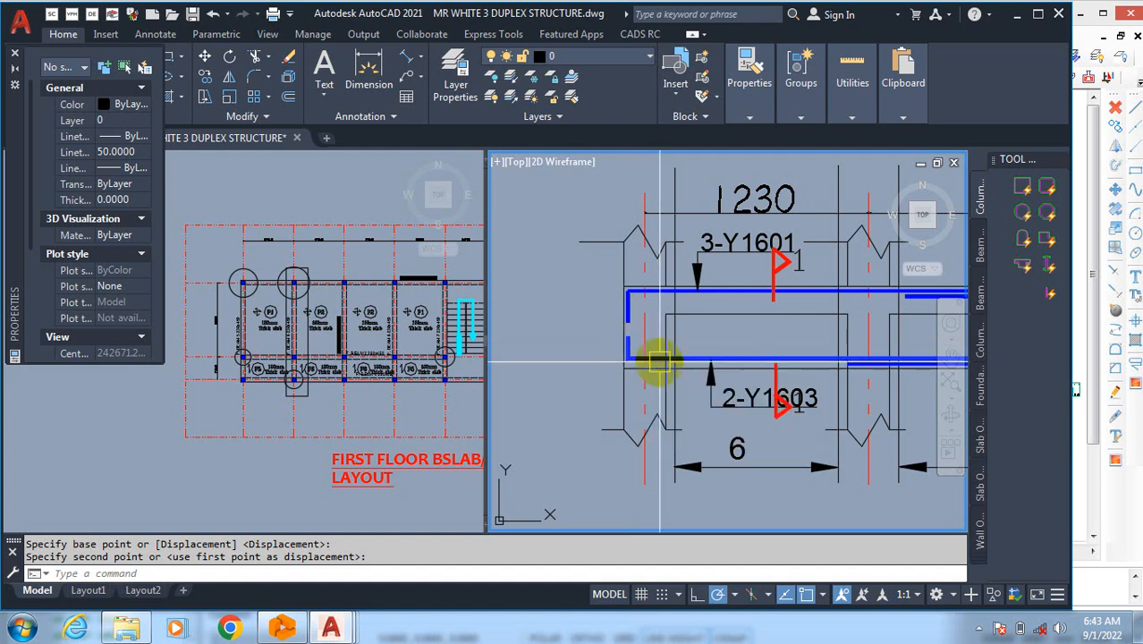
scroll(680, 342, down, 2)
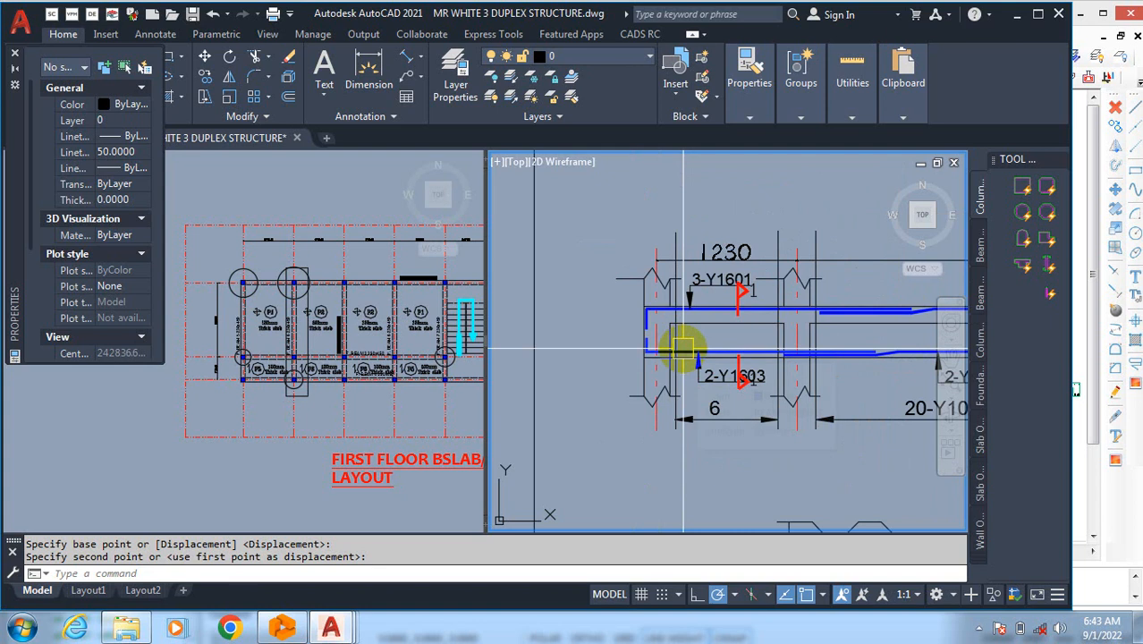
scroll(666, 367, down, 1)
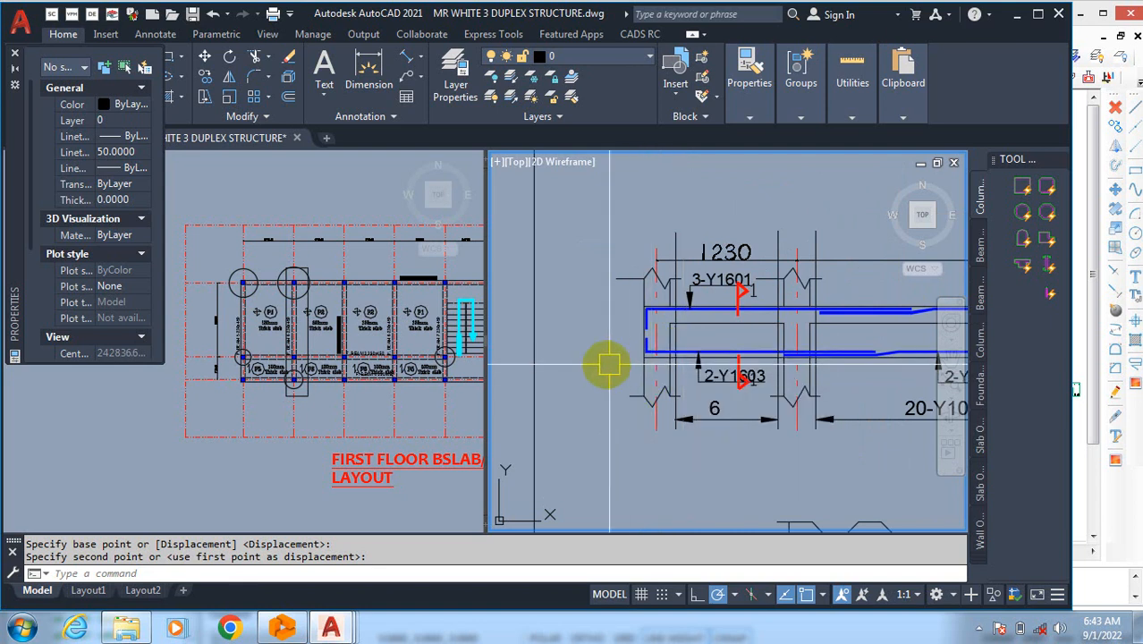
scroll(605, 365, down, 1)
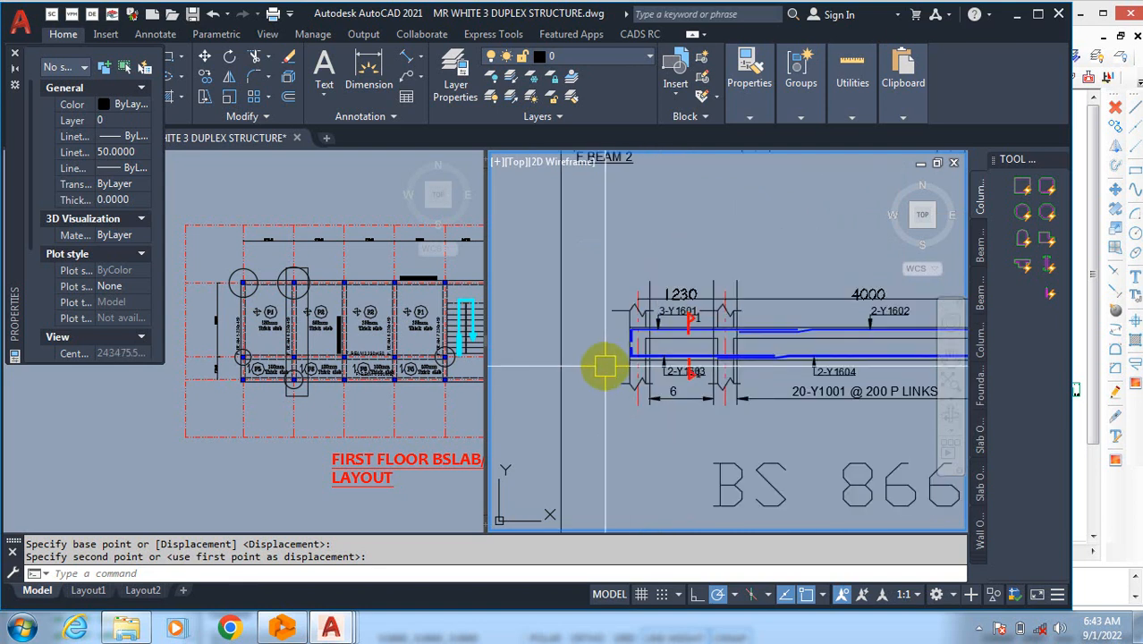
scroll(626, 357, down, 3)
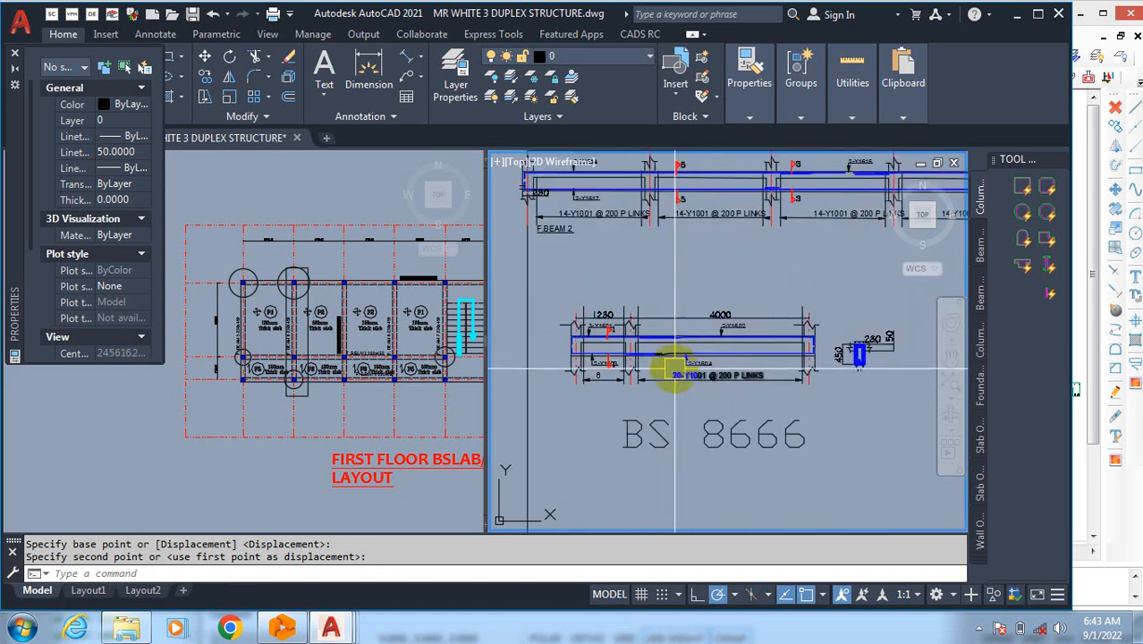
scroll(675, 367, up, 3)
scroll(725, 349, down, 1)
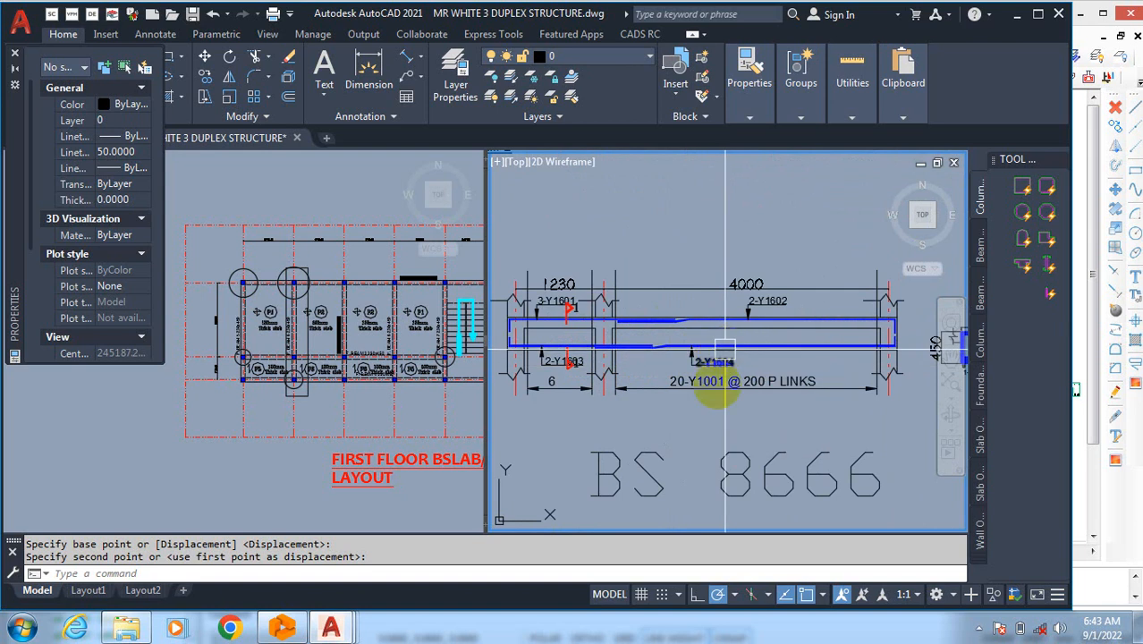
click(979, 628)
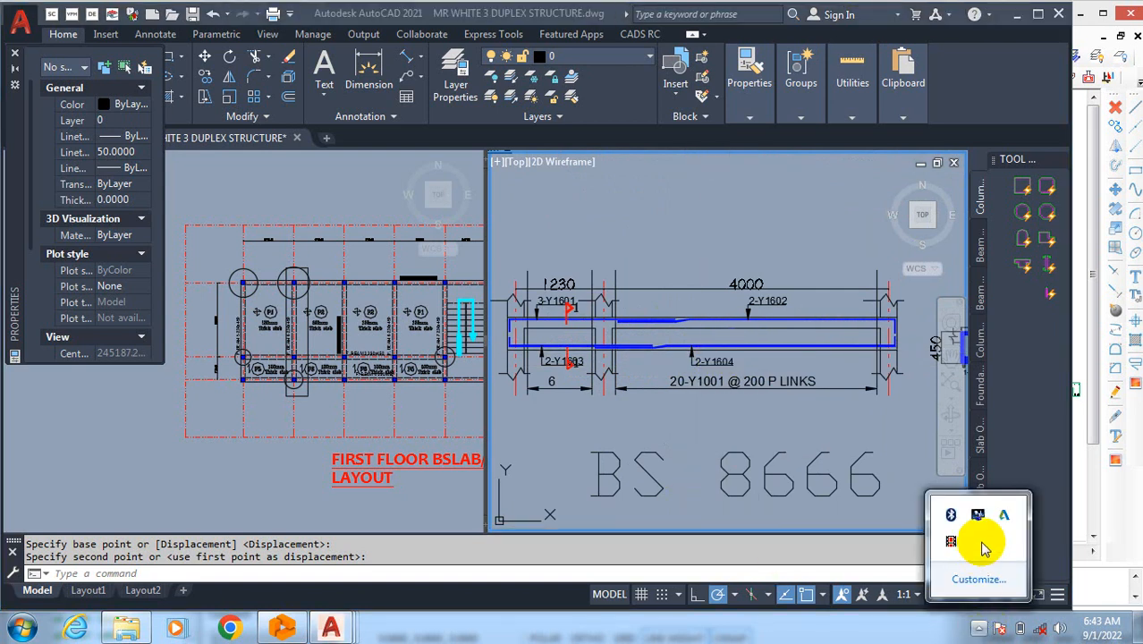